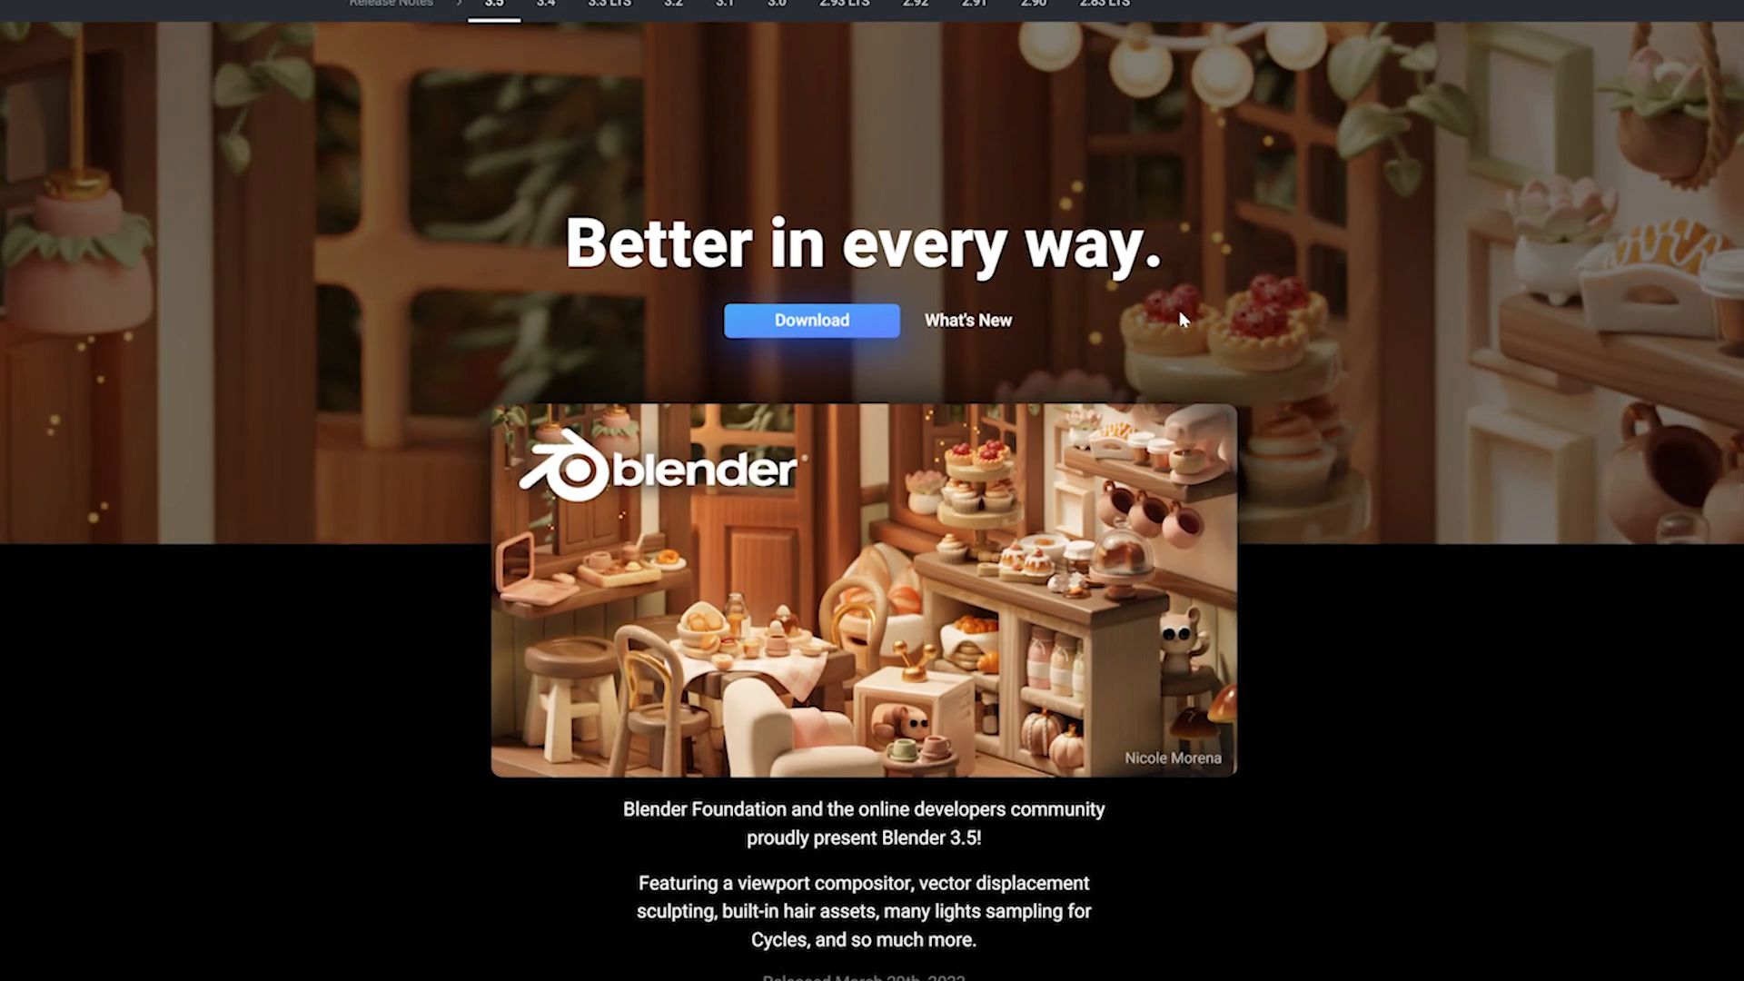
# Step: Read the introduction and release date on the Blender 3.5 release page
pyautogui.scroll(-1, 1227, 391)
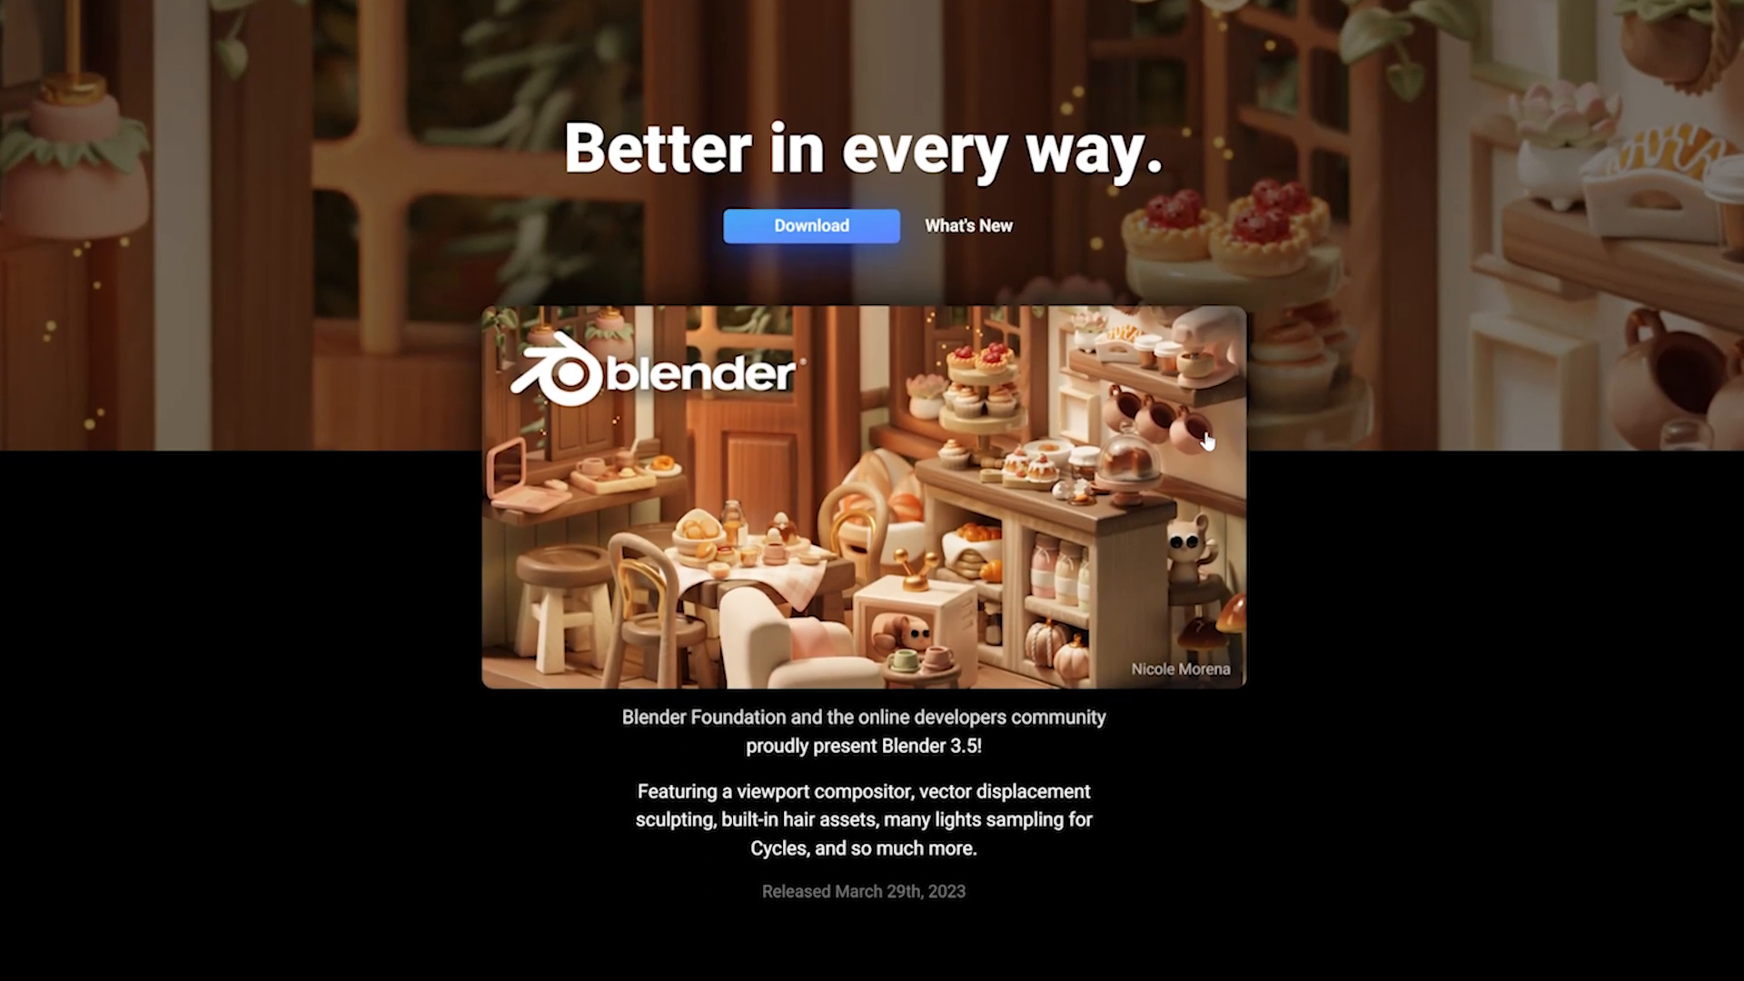
pyautogui.scroll(-1, 1245, 479)
pyautogui.scroll(1, 1245, 480)
pyautogui.scroll(-1, 950, 854)
pyautogui.moveTo(835, 895); pyautogui.dragTo(925, 898)
pyautogui.click(1077, 971)
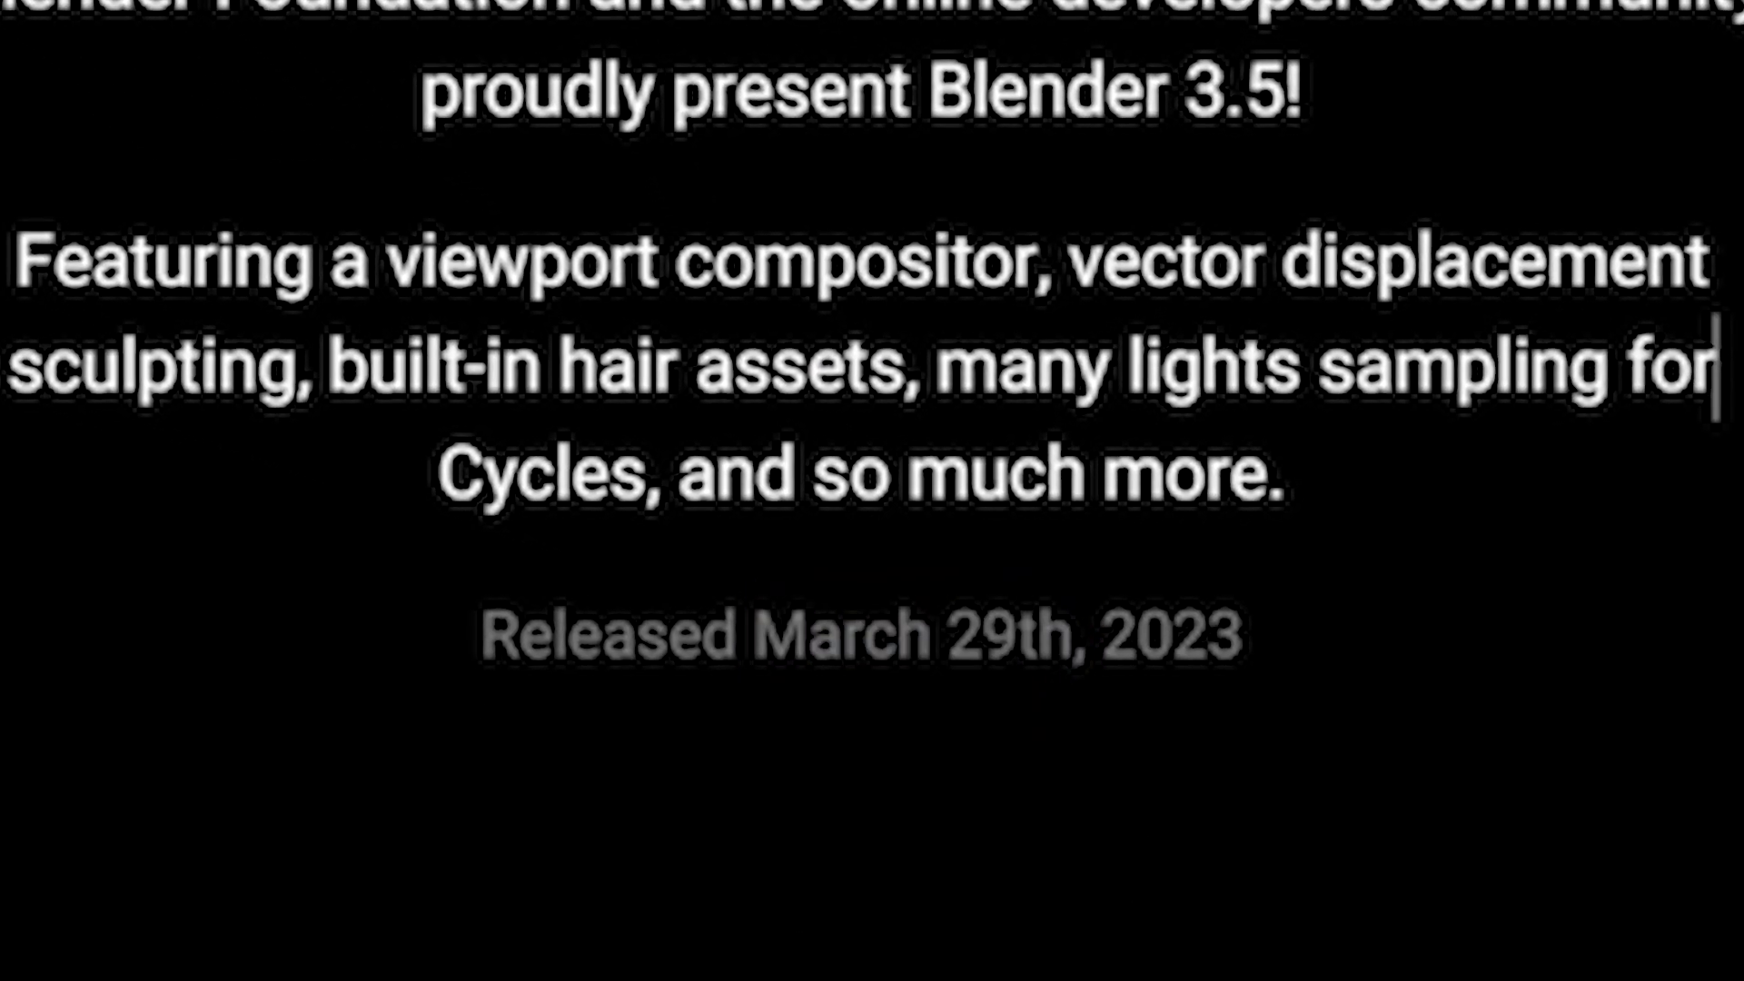
# Step: Download the Hair Styles demo file from the Hair section of the Blender 3.5 release page
pyautogui.scroll(-5, 1241, 809)
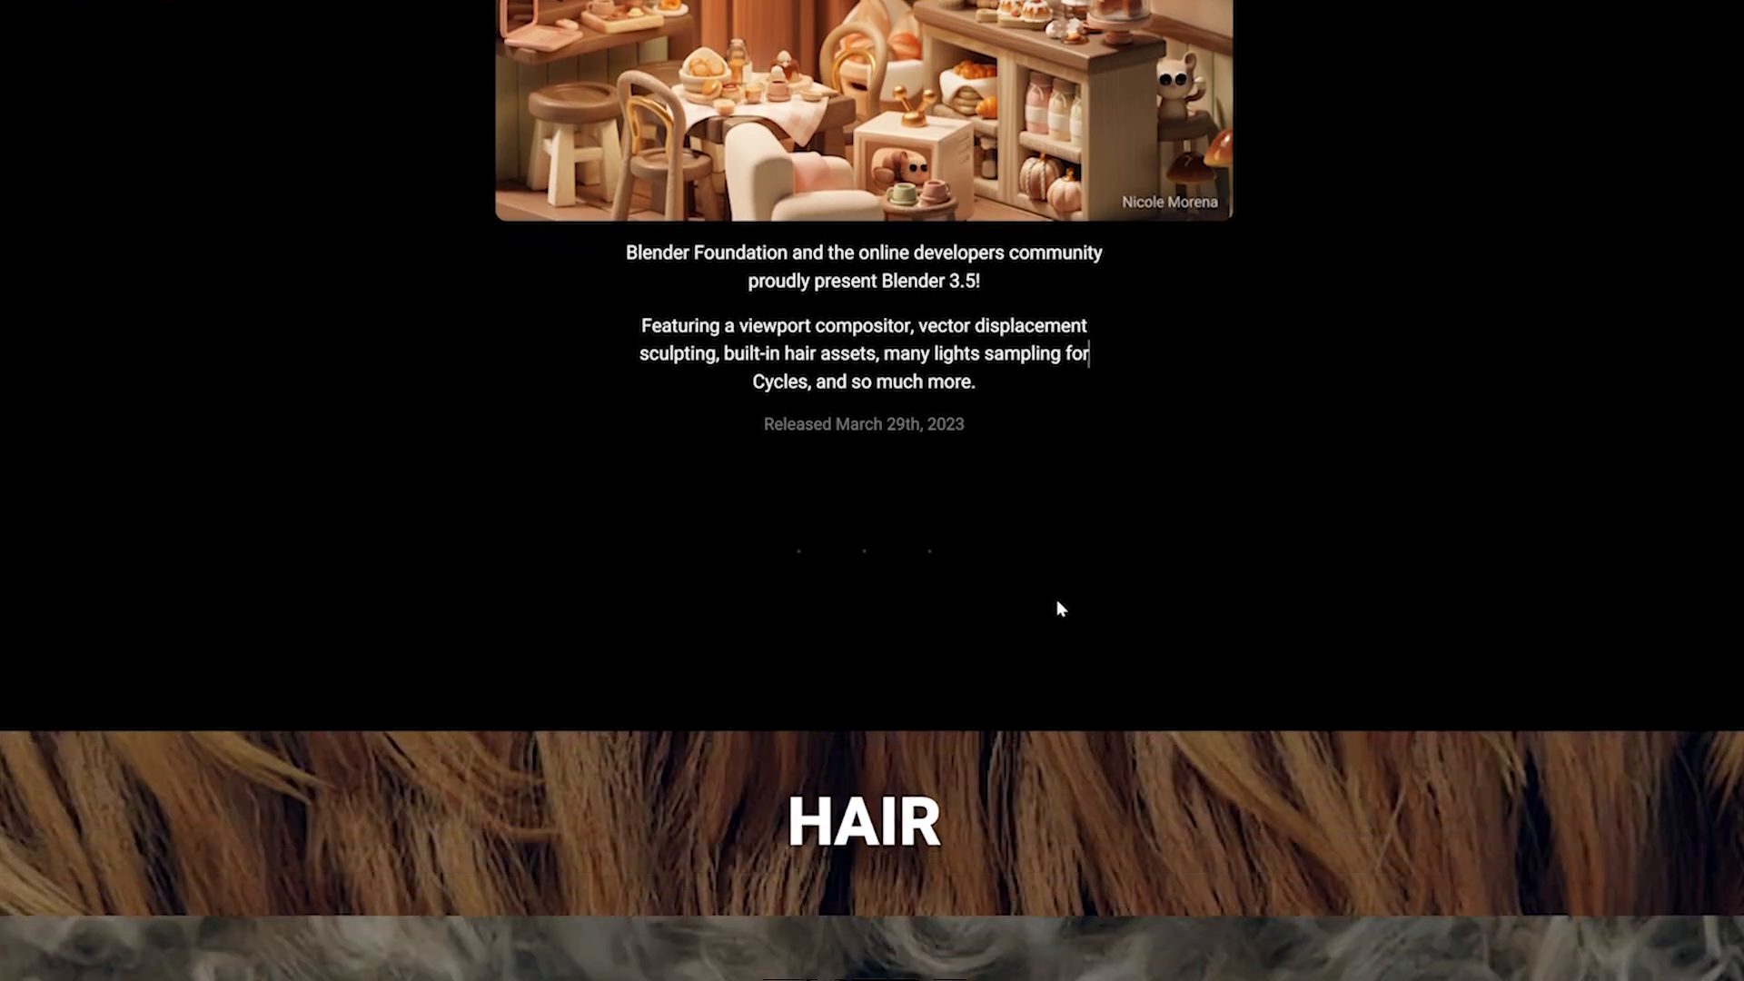
pyautogui.scroll(1, 1264, 414)
pyautogui.scroll(-10, 1253, 418)
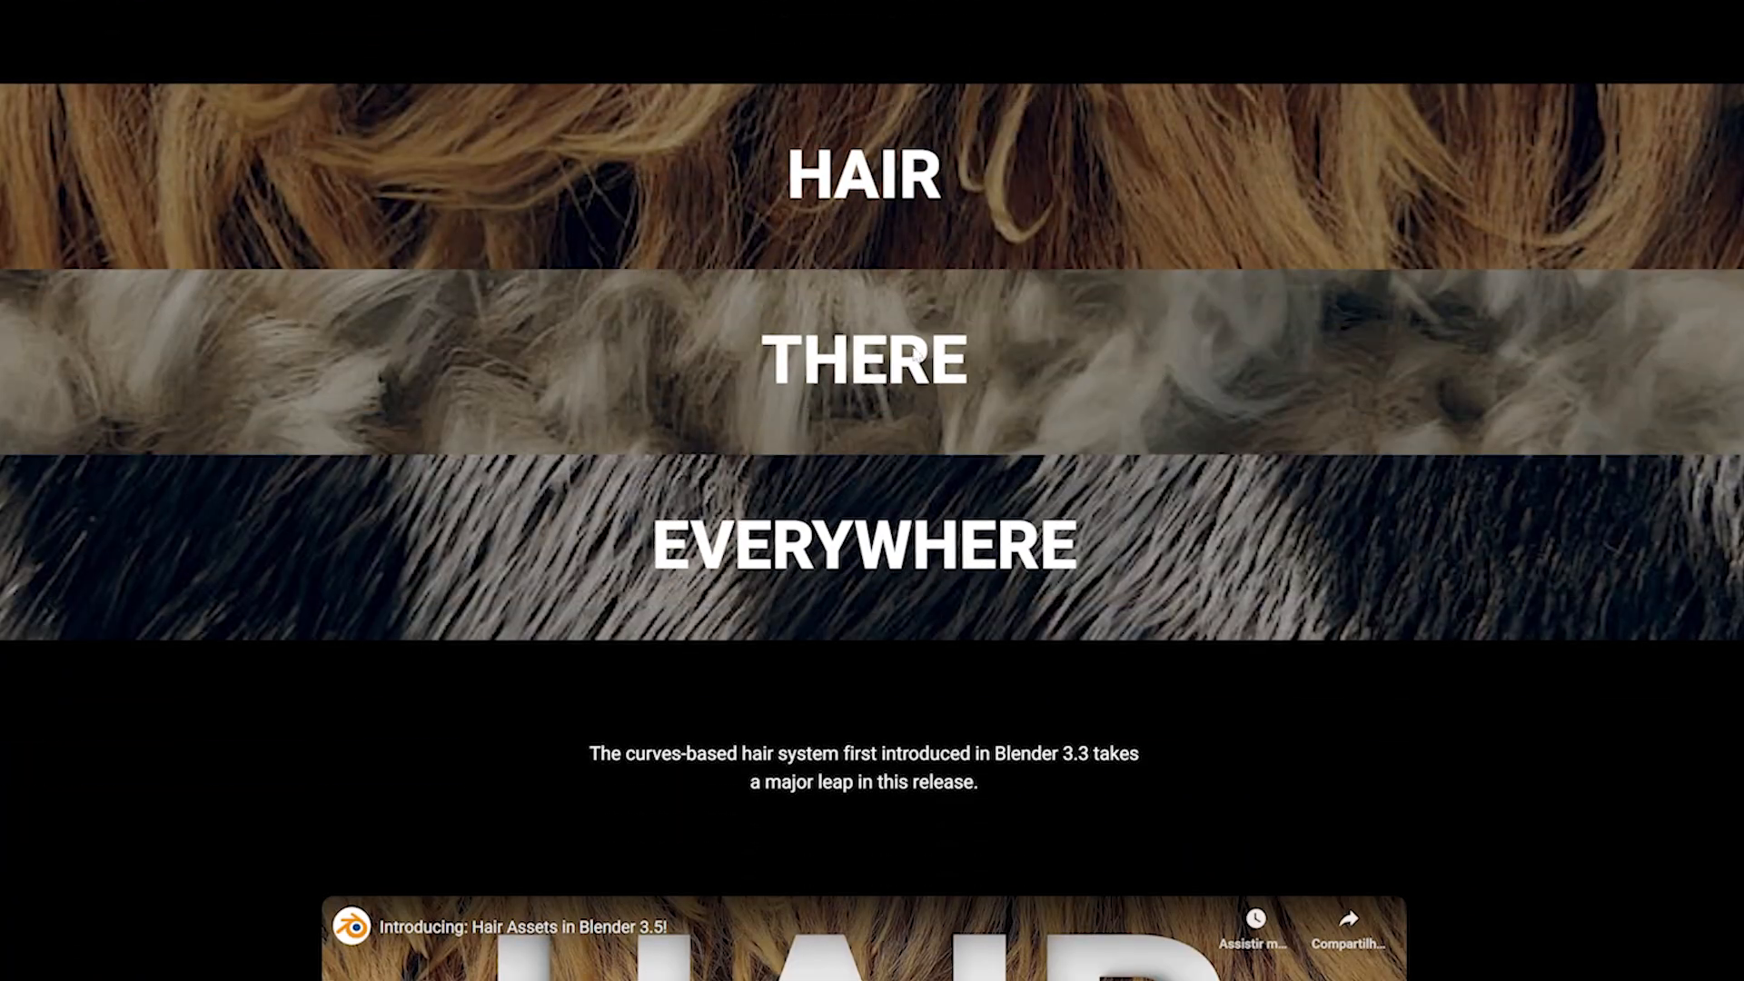
pyautogui.scroll(-10, 1094, 377)
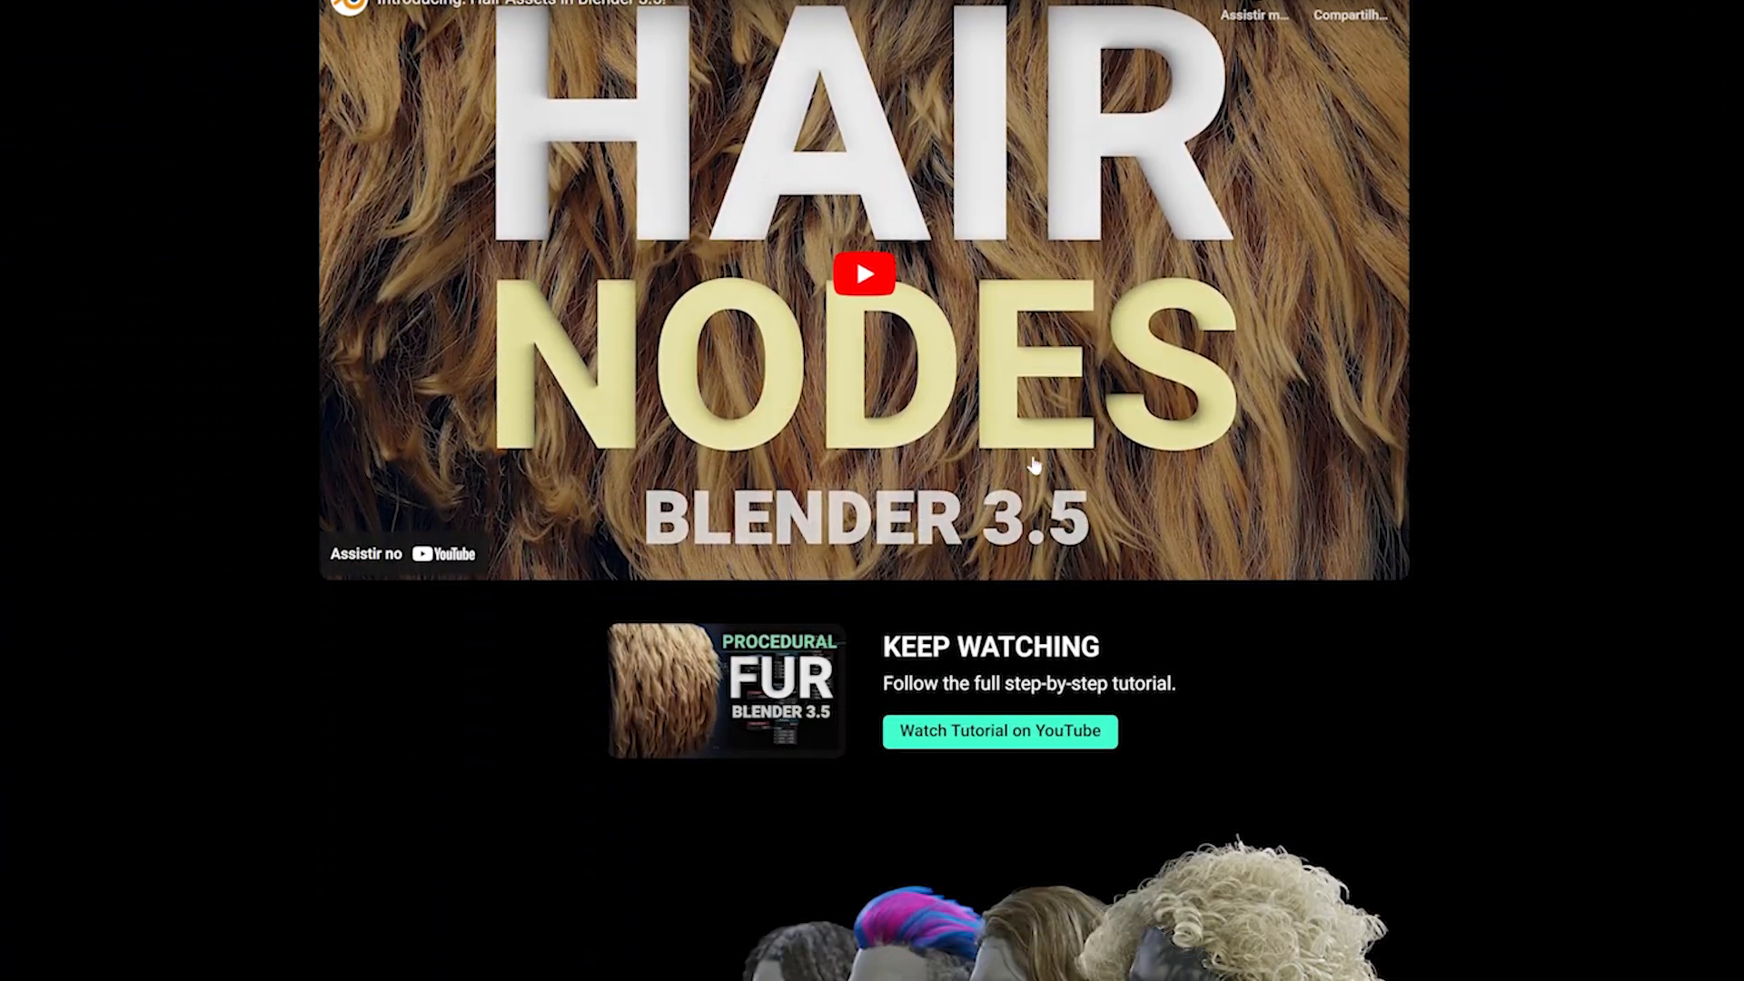
pyautogui.scroll(-3, 1201, 464)
pyautogui.scroll(1, 1209, 545)
pyautogui.scroll(-1, 1215, 609)
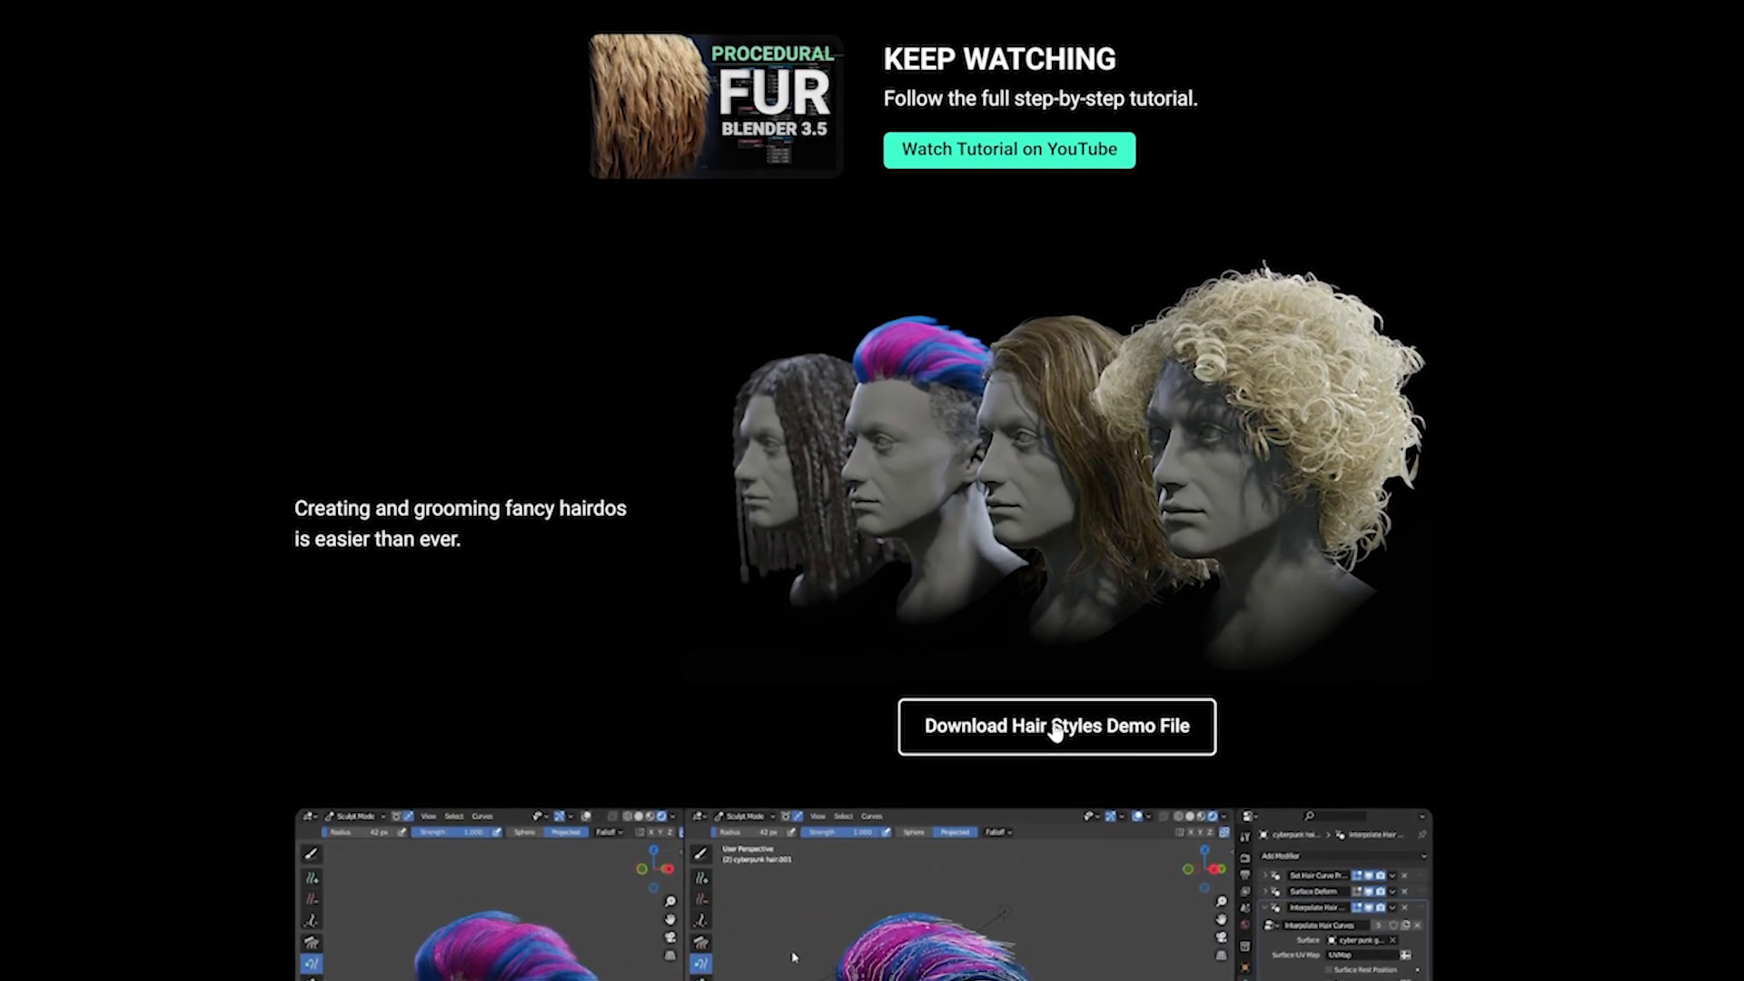
pyautogui.click(1054, 728)
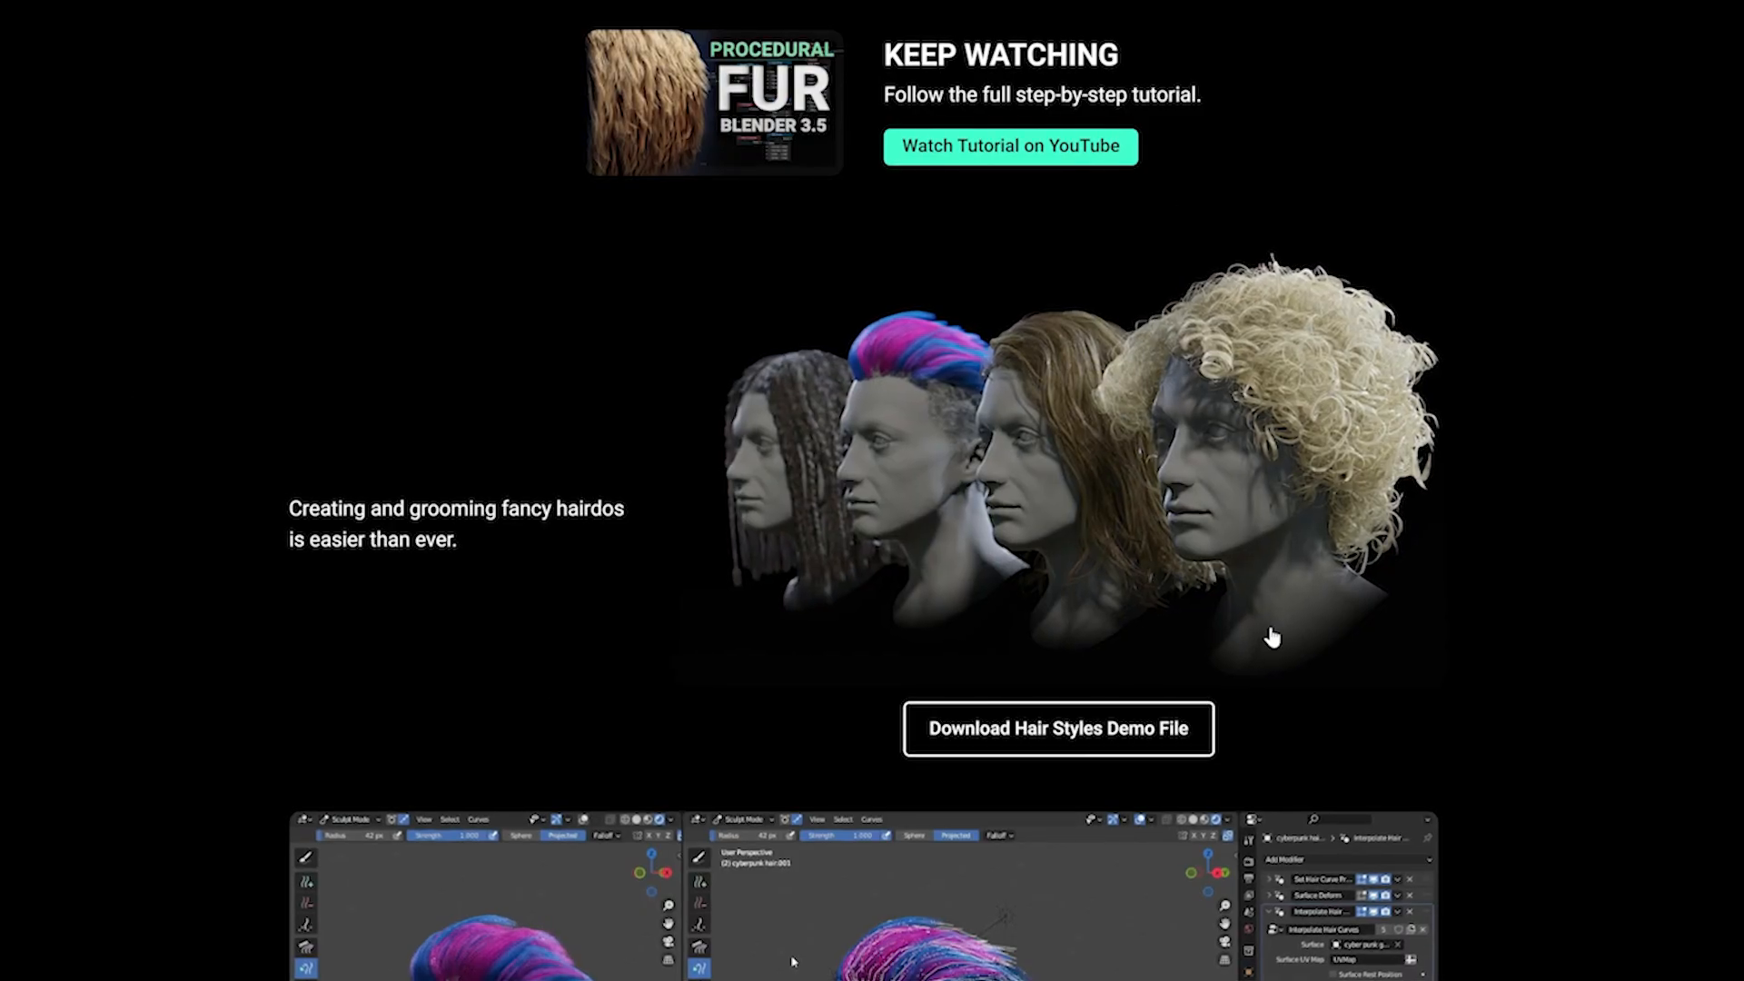
# Step: Examine the hairstyle previews, the Hair Nodes video banner and the procedural fur tutorial link in the Hair section
pyautogui.scroll(-1, 1066, 464)
pyautogui.scroll(2, 763, 191)
pyautogui.scroll(-2, 1141, 771)
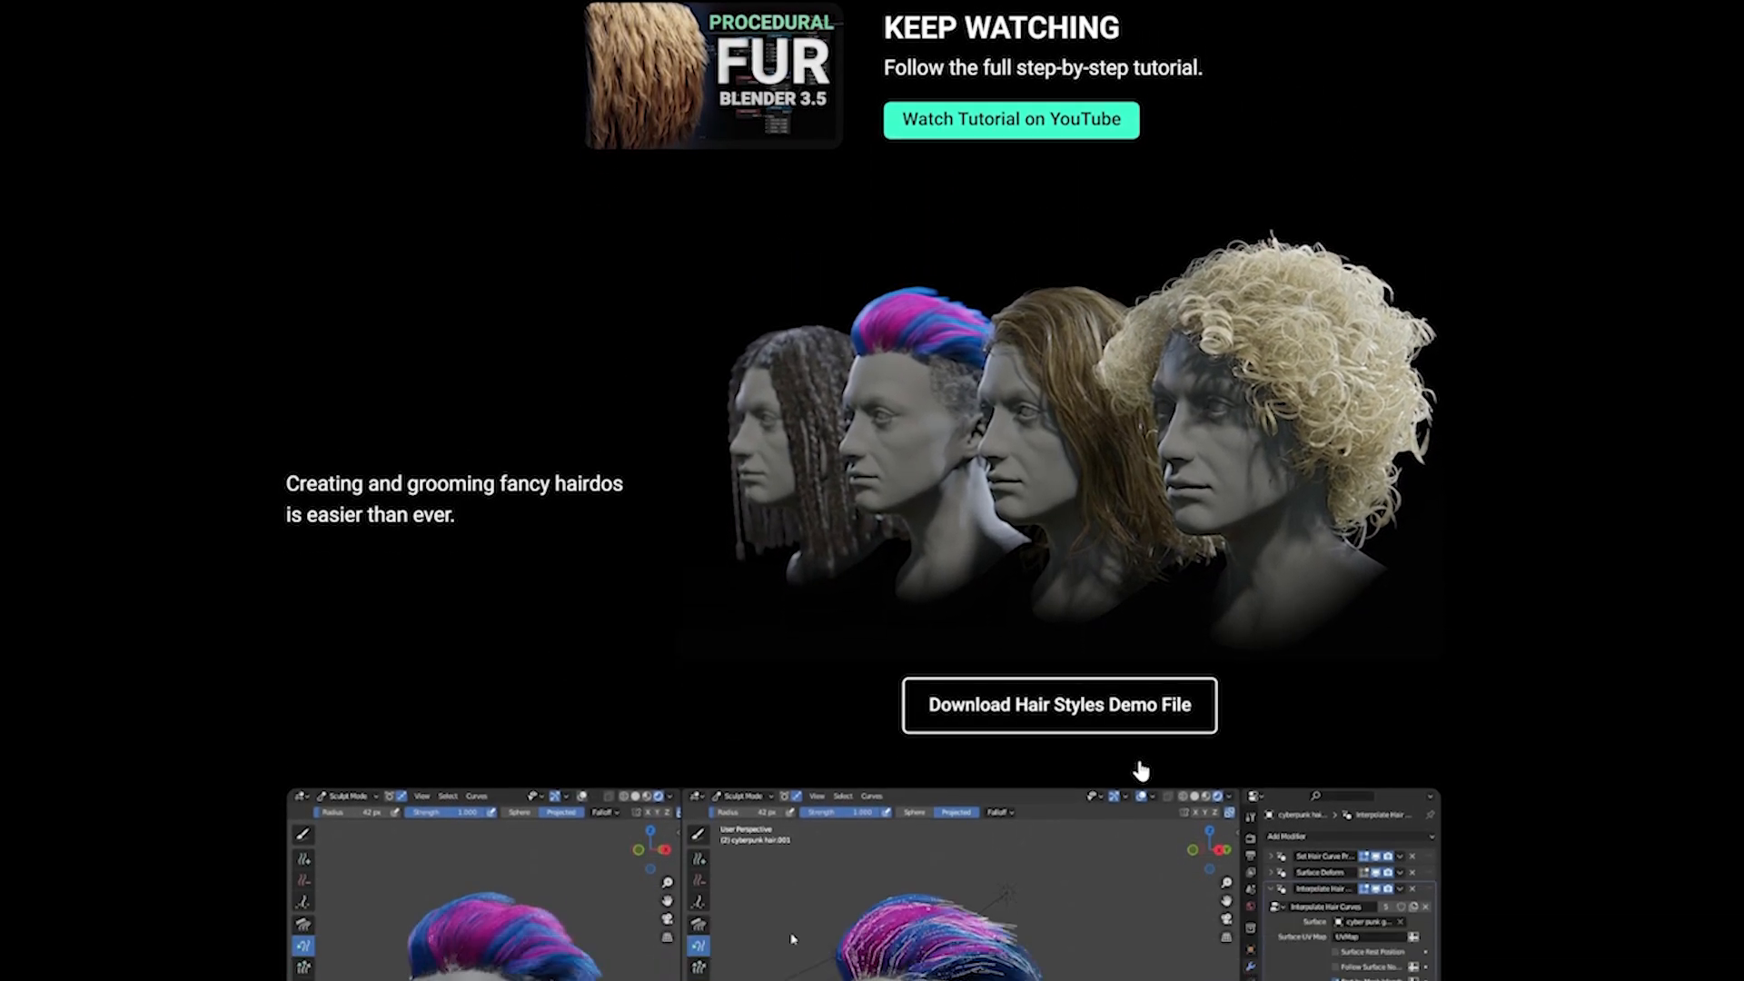
pyautogui.scroll(-2, 1055, 370)
pyautogui.scroll(10, 1102, 427)
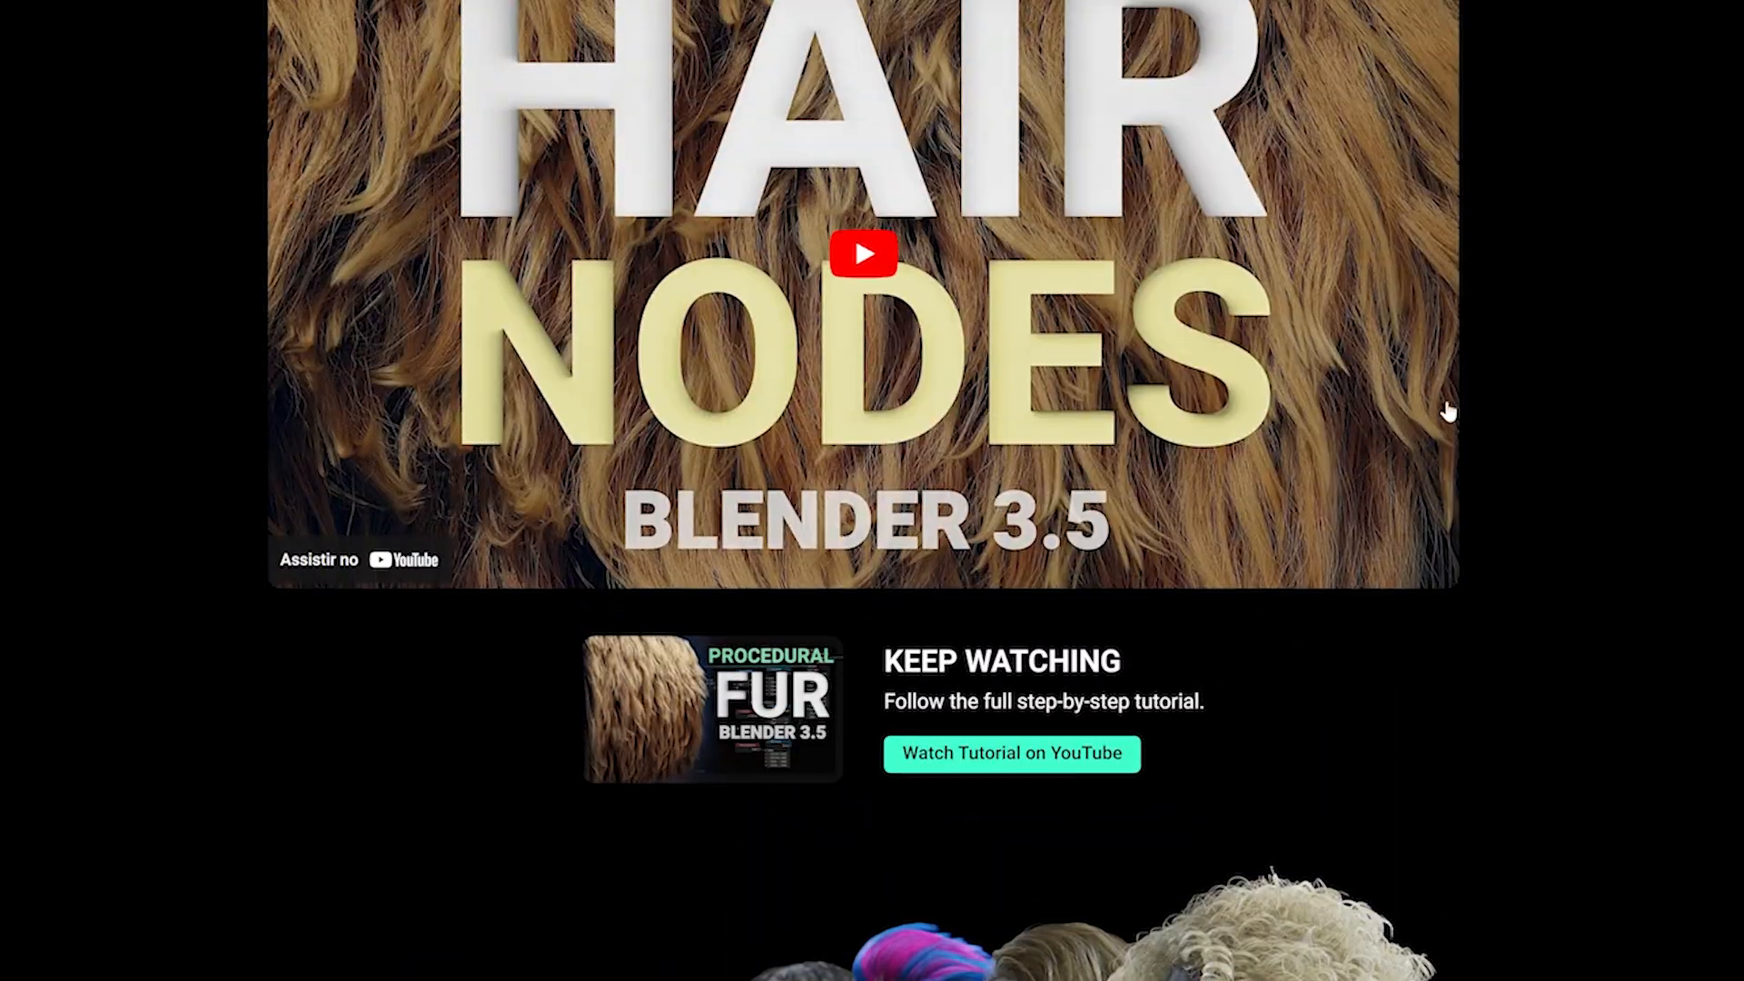
pyautogui.scroll(-7, 1493, 906)
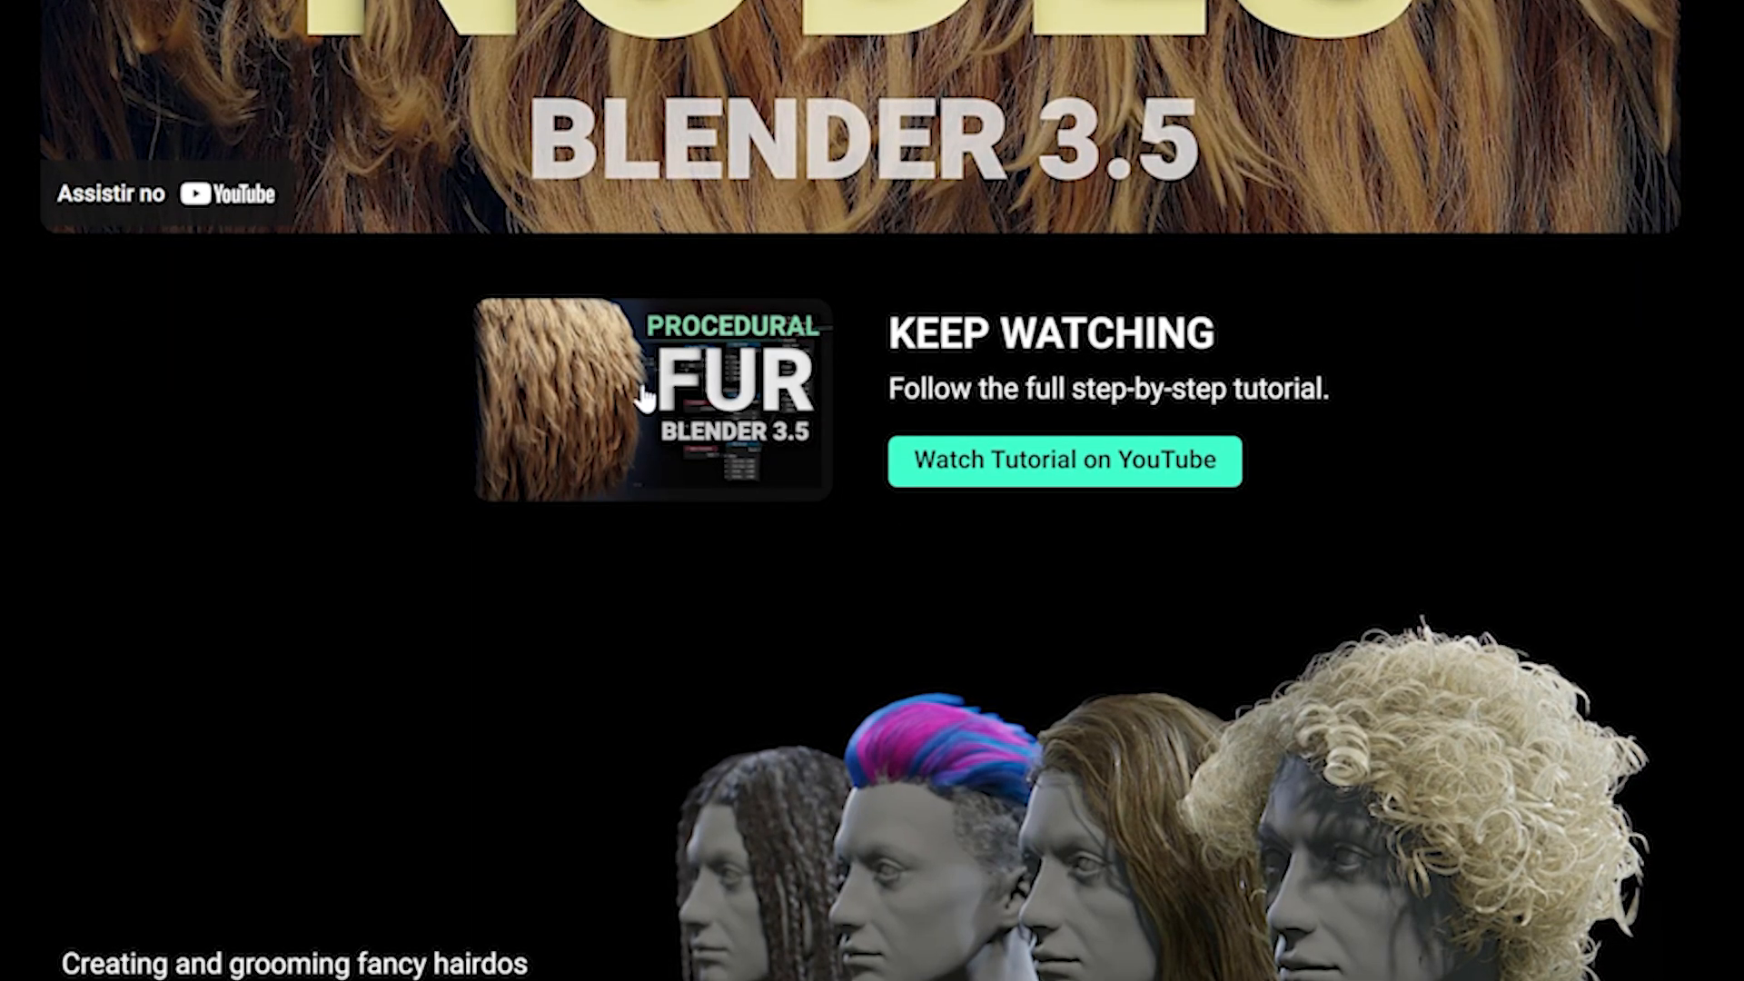
pyautogui.scroll(-3, 642, 389)
pyautogui.scroll(-5, 762, 894)
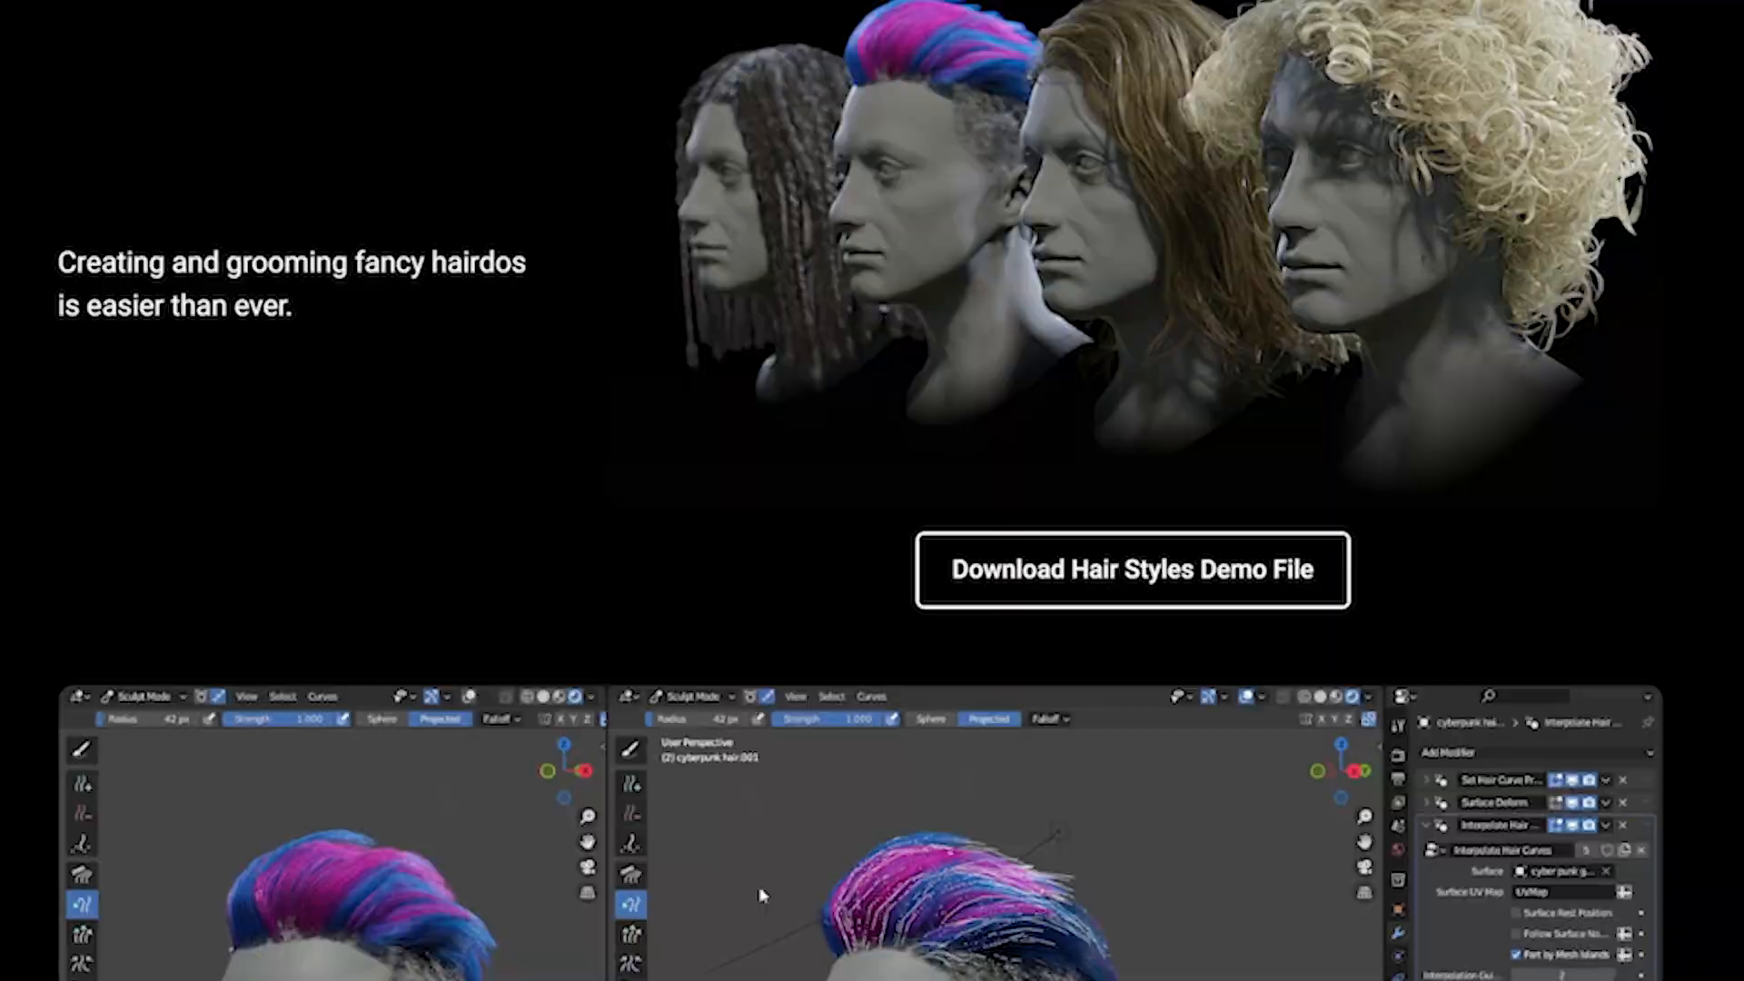
# Step: Review the Power Within section on the built-in Essentials library and the Generate, Interpolate and Duplicate Hair Curves nodes
pyautogui.scroll(-20, 929, 692)
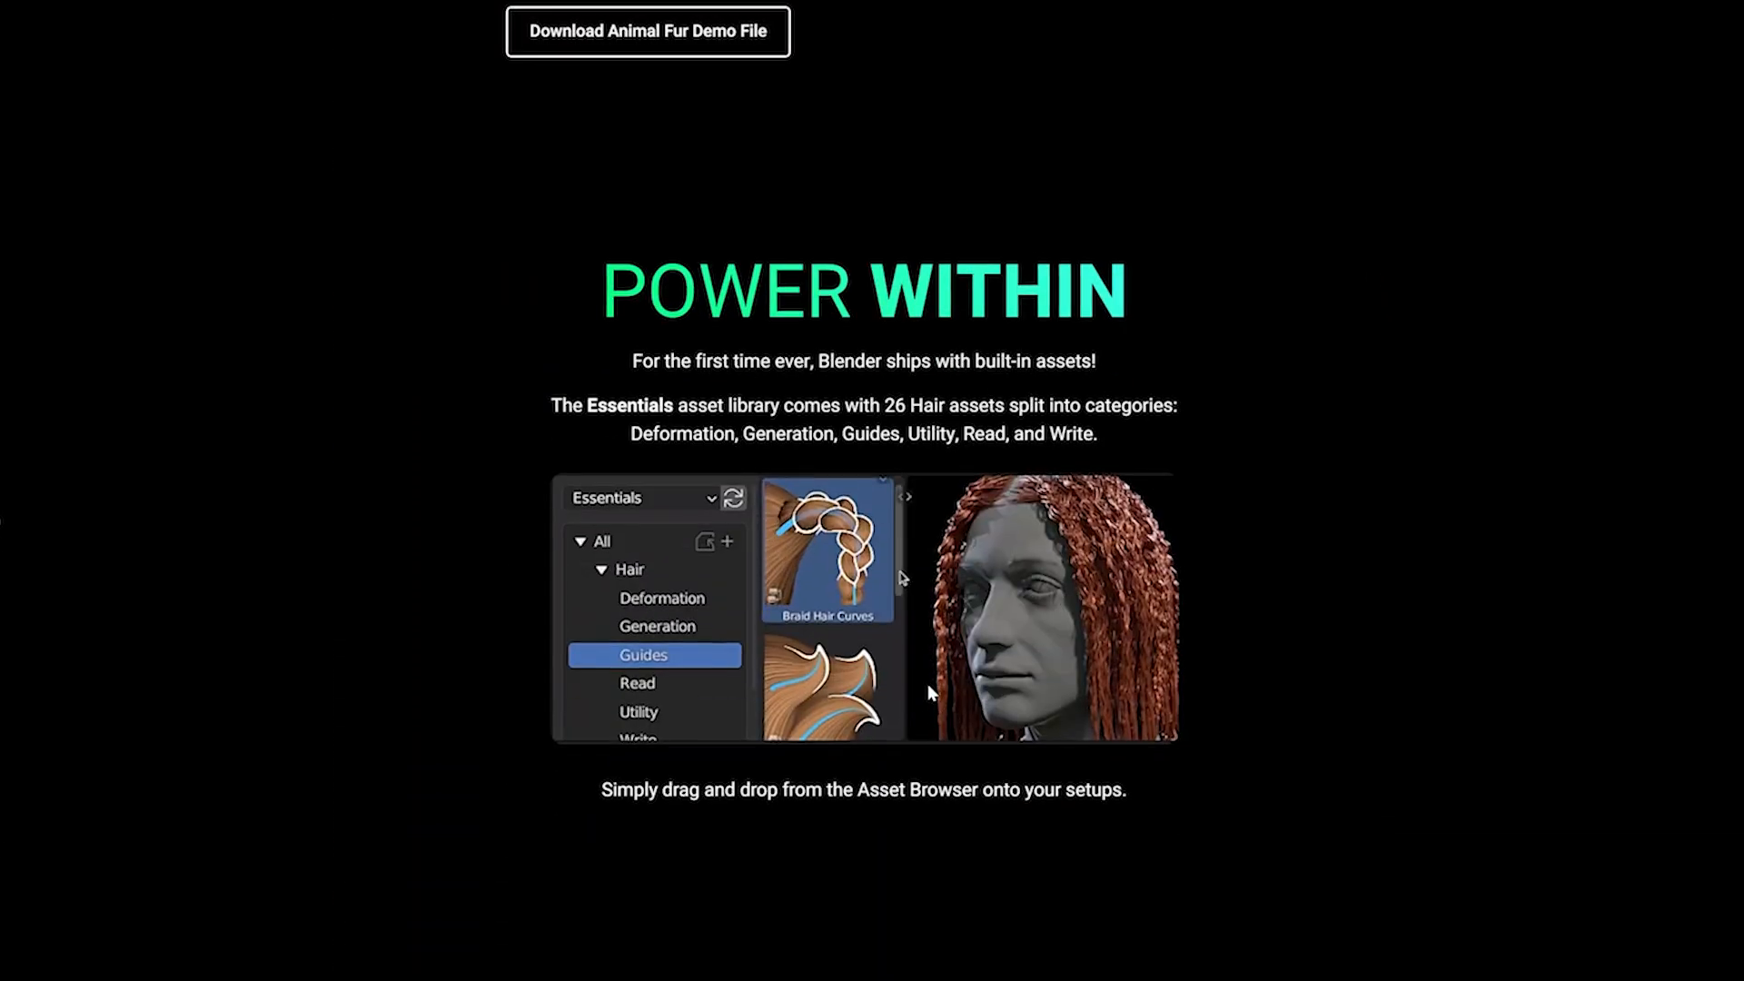
pyautogui.scroll(-1, 707, 271)
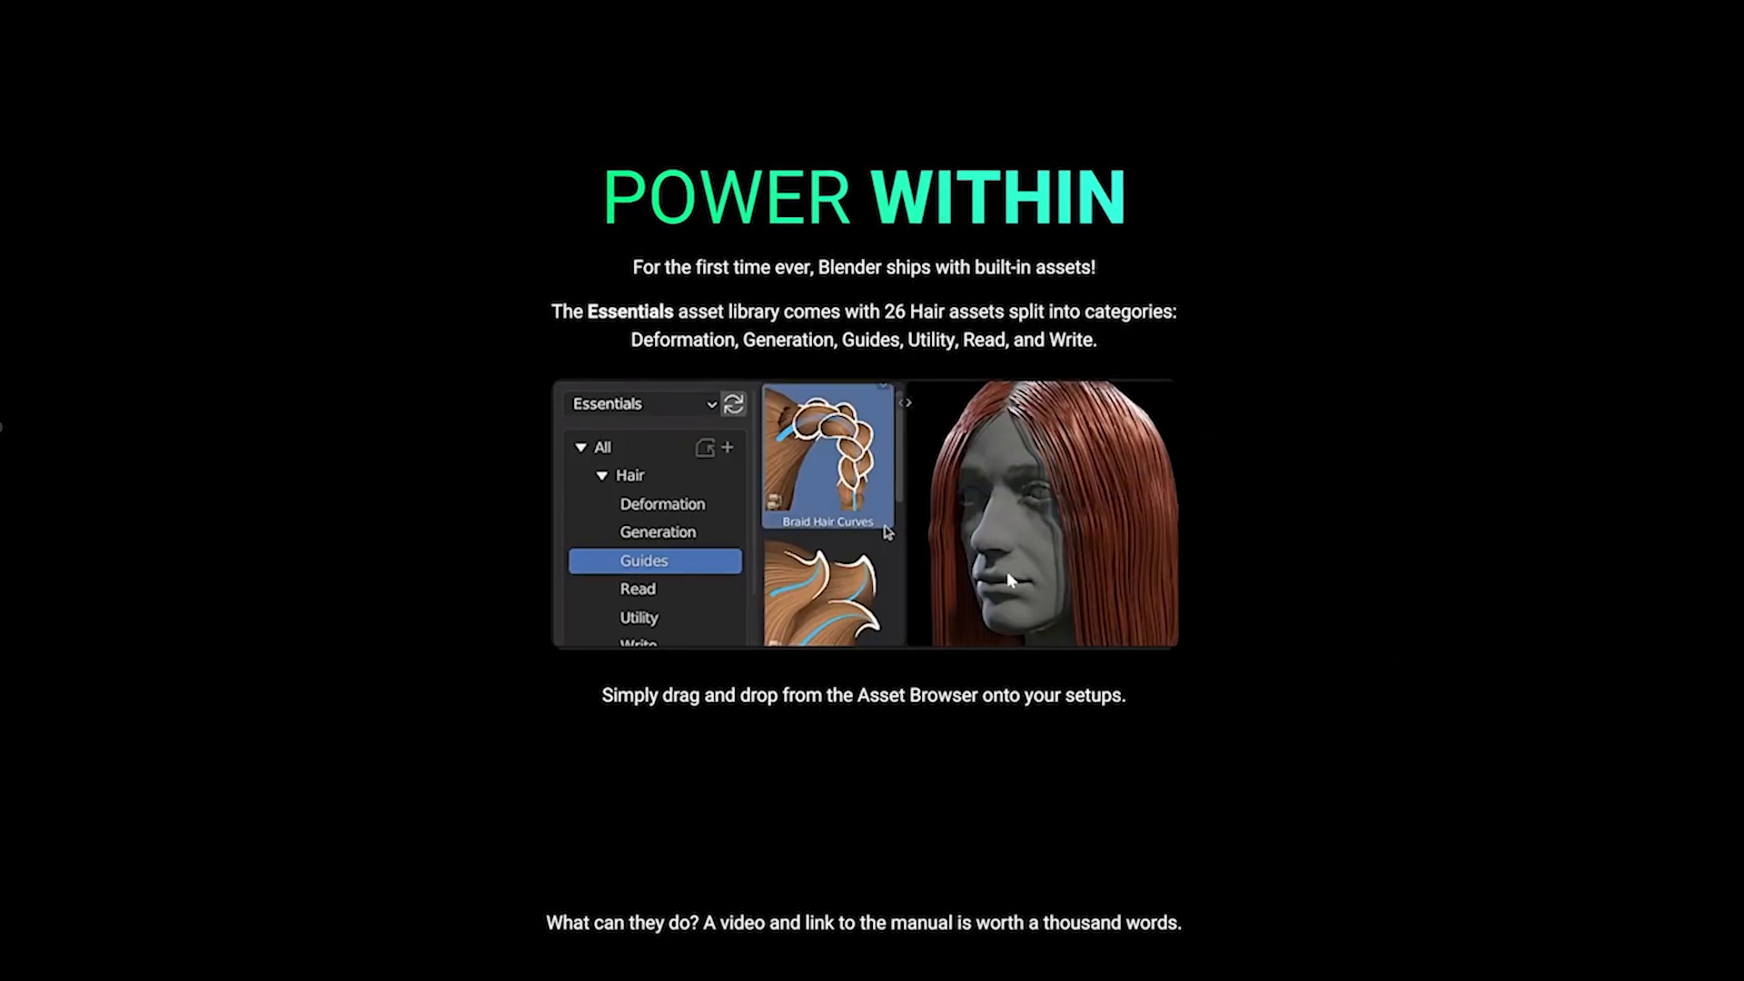
pyautogui.scroll(-3, 1158, 347)
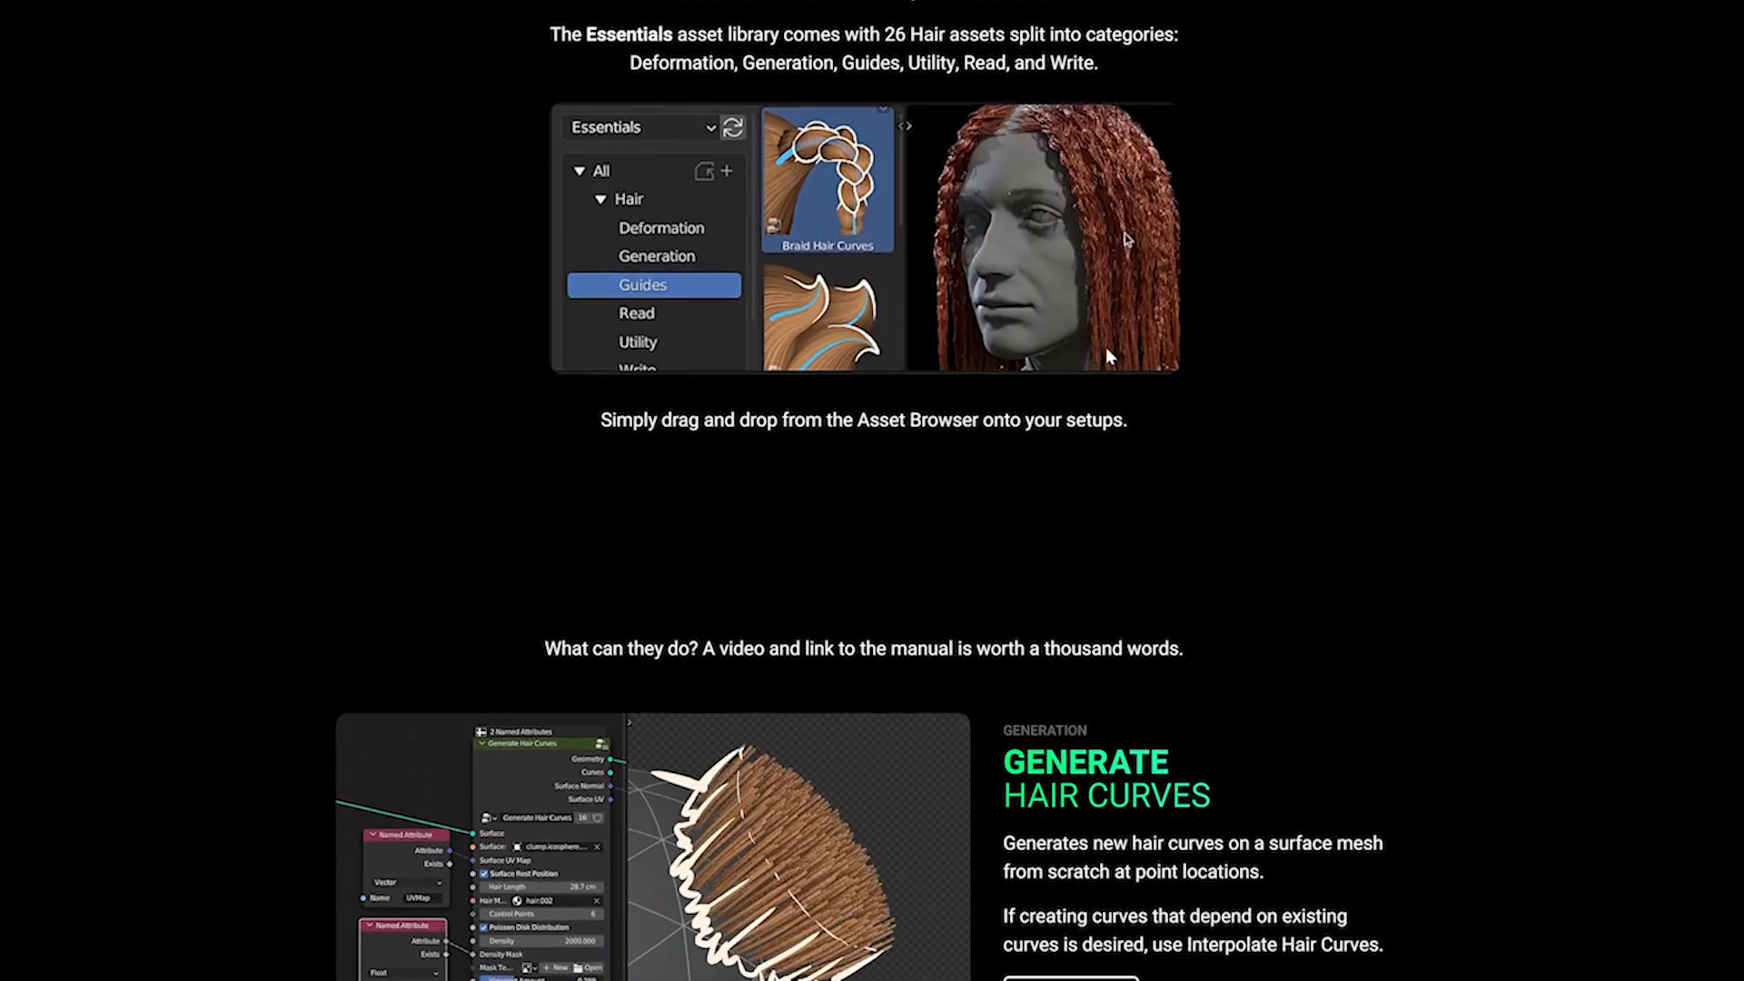
pyautogui.scroll(-6, 950, 440)
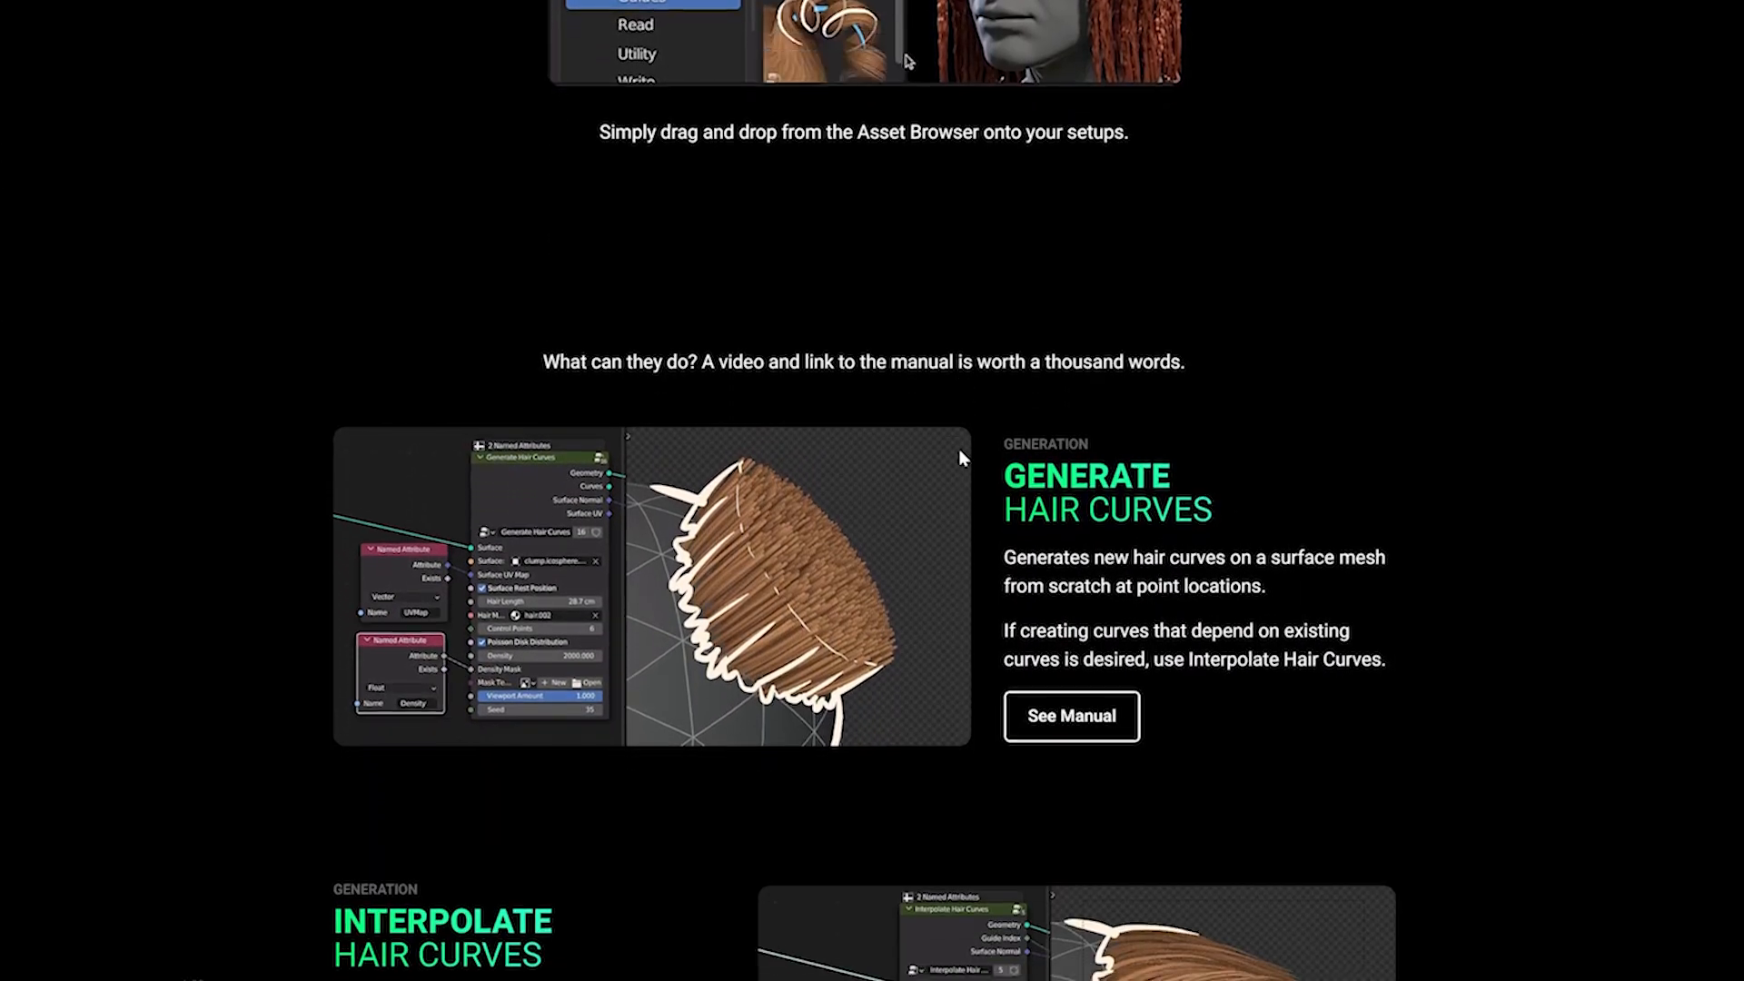
pyautogui.scroll(-3, 963, 445)
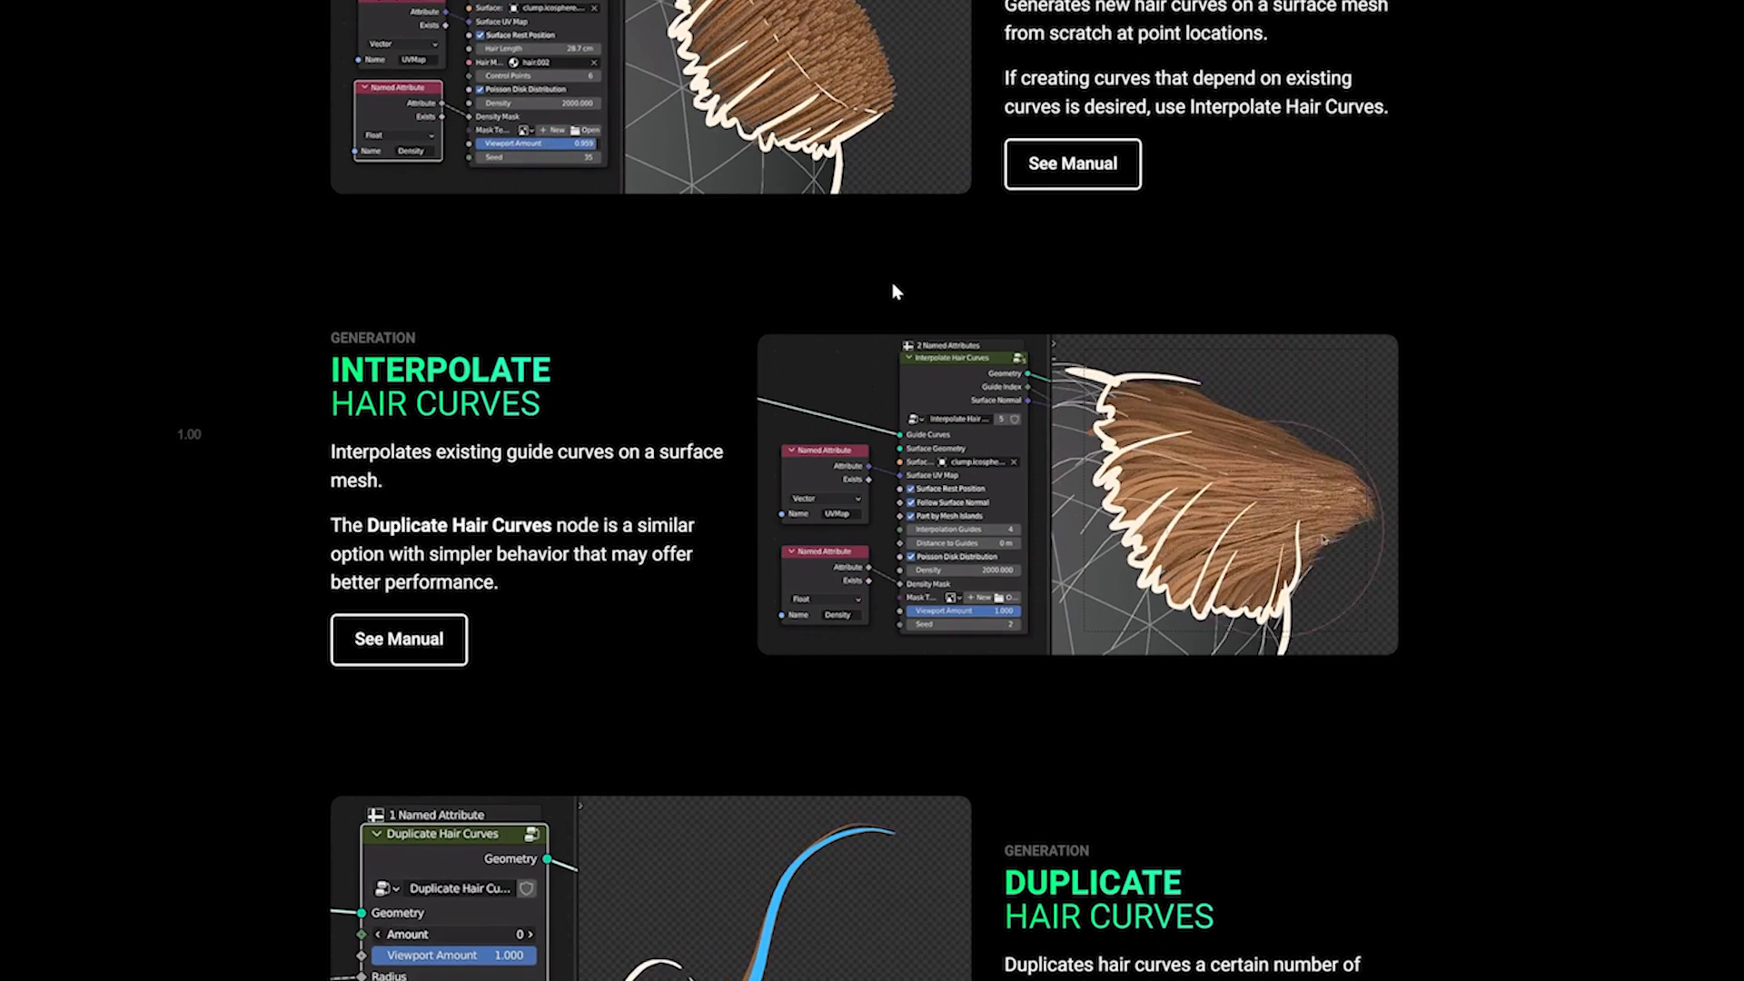
pyautogui.scroll(3, 896, 354)
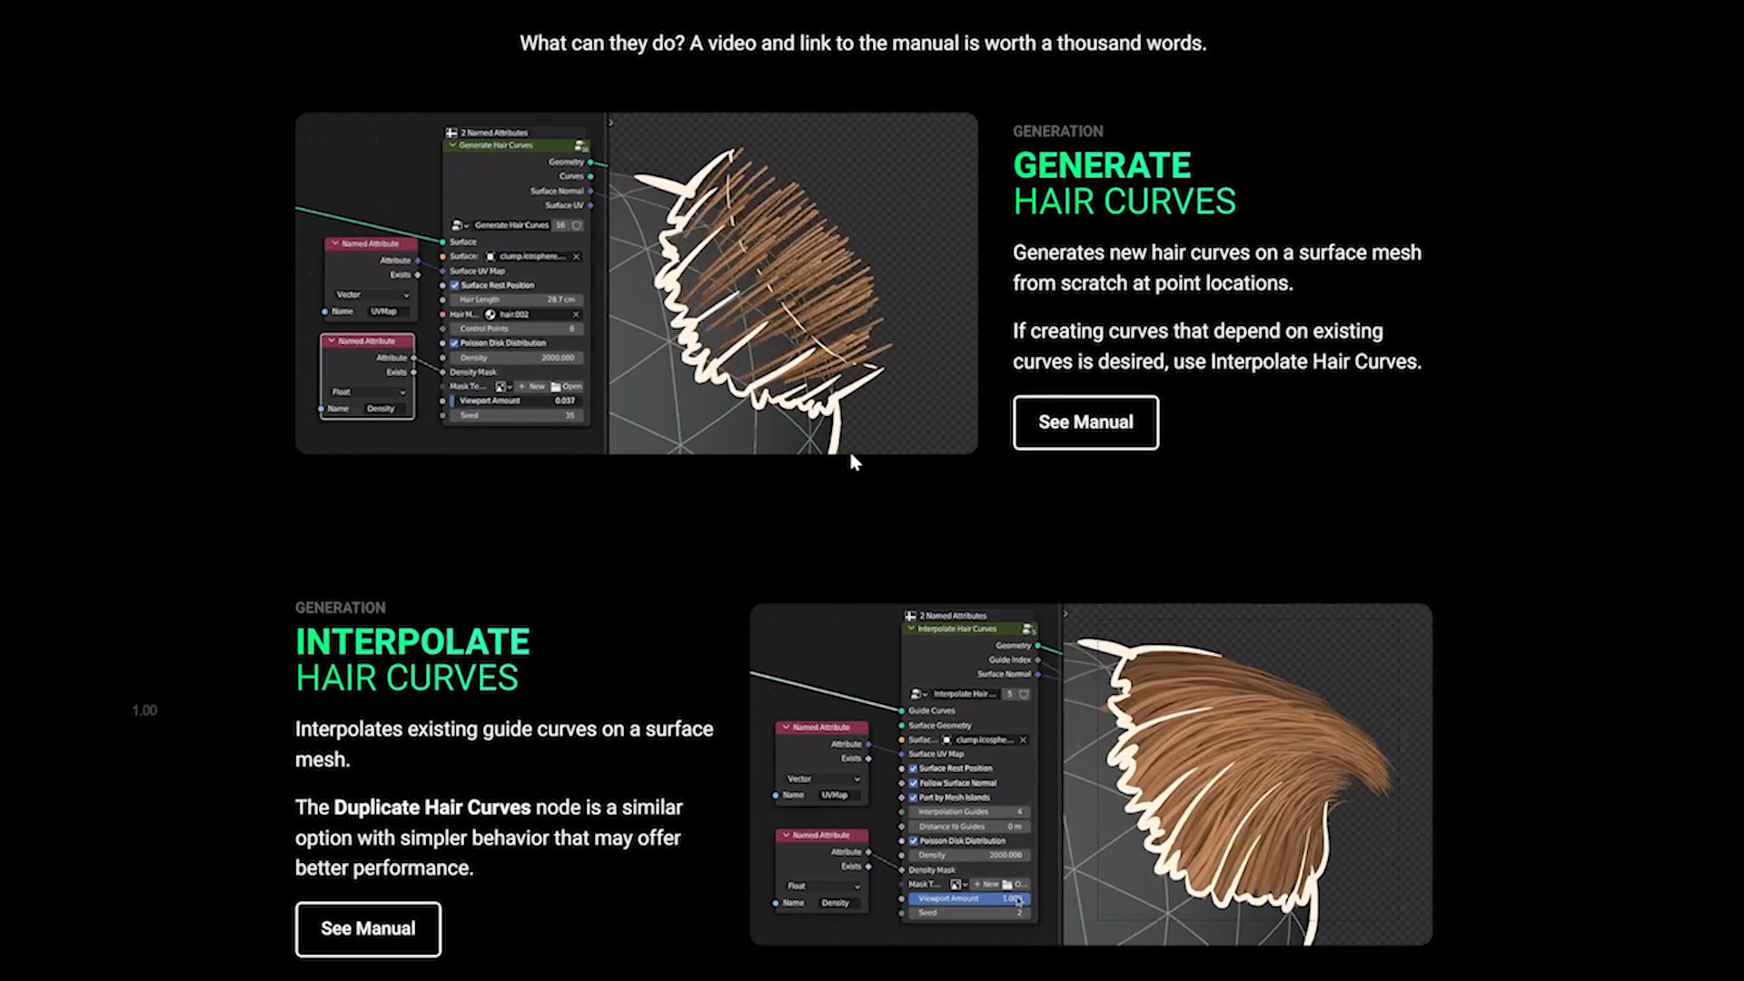
pyautogui.scroll(-5, 1387, 430)
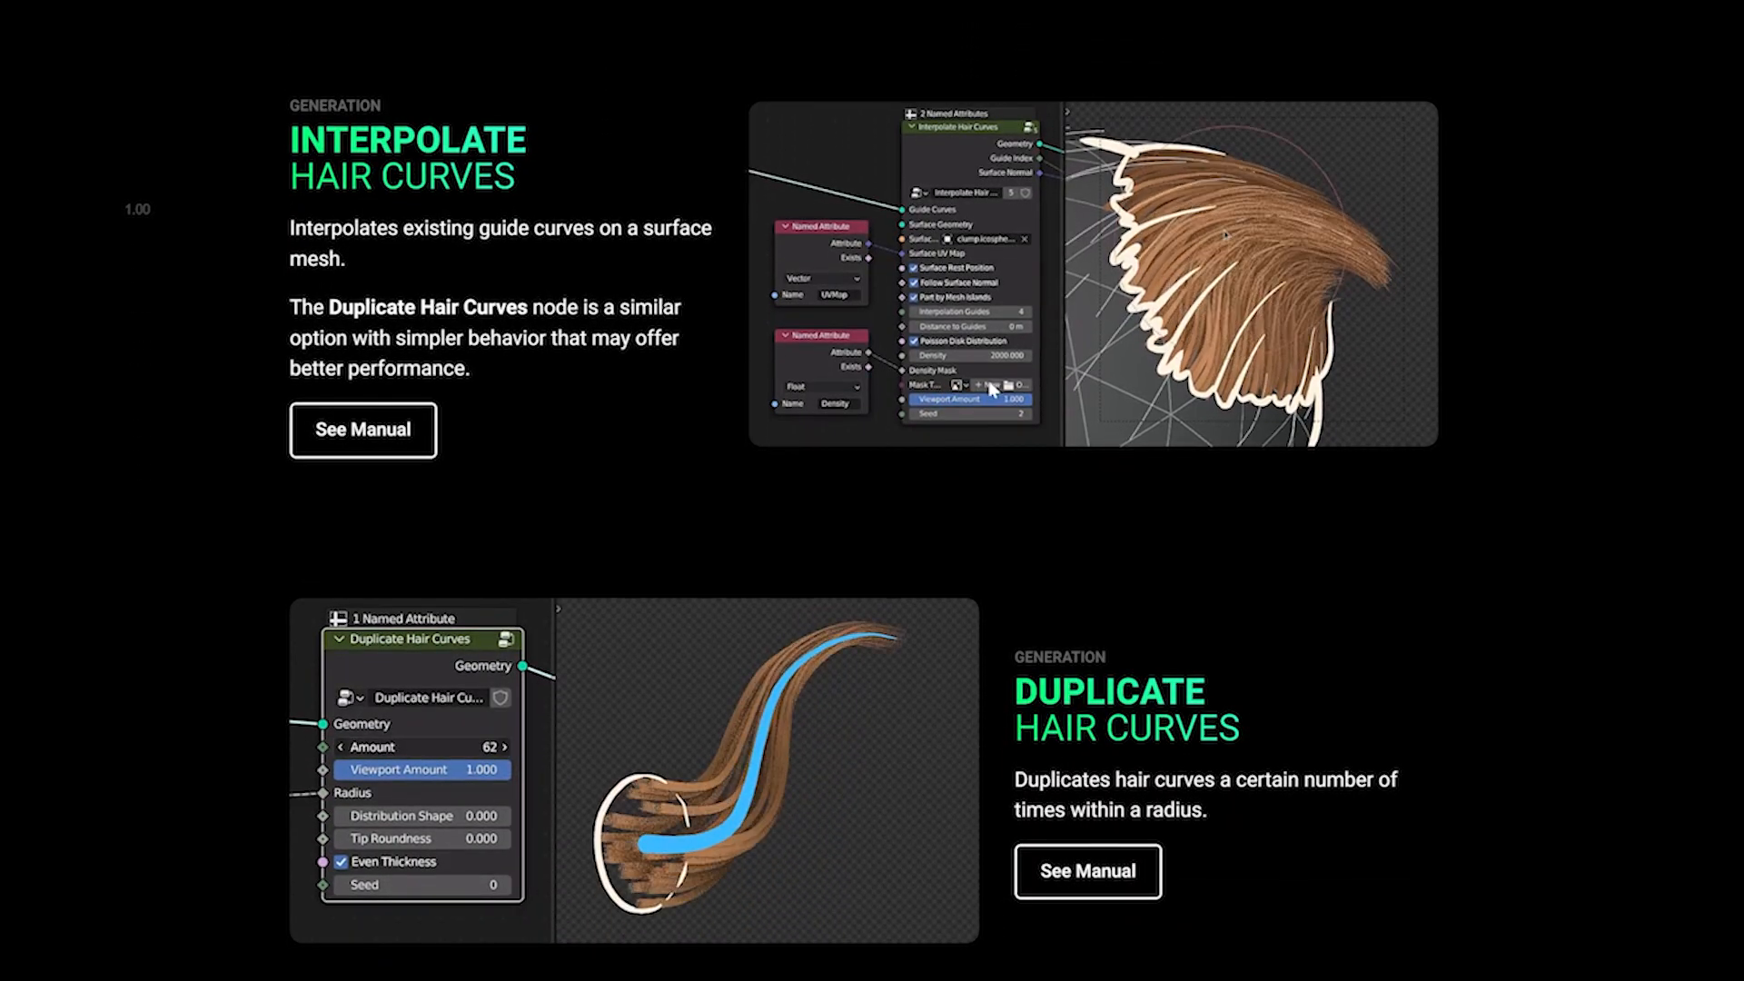
pyautogui.scroll(-1, 1104, 436)
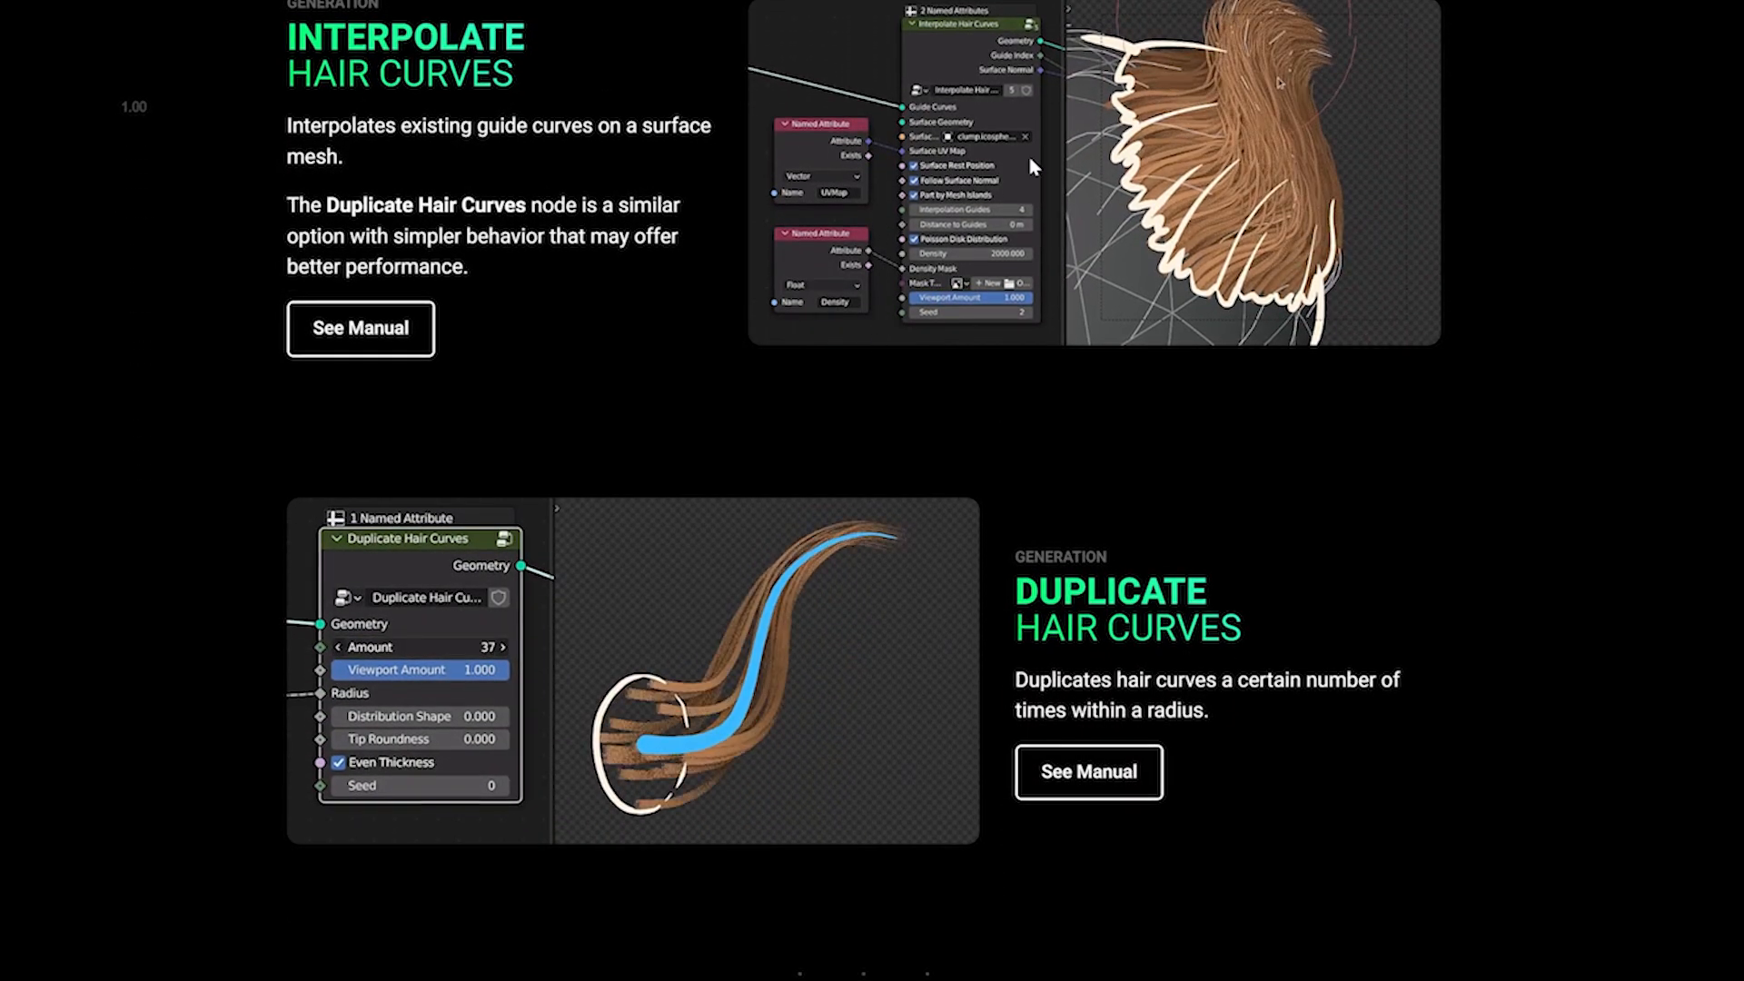
# Step: Look through the utility, guides and deformation hair node demos and the list of further nodes and physics changes
pyautogui.scroll(-13, 1012, 323)
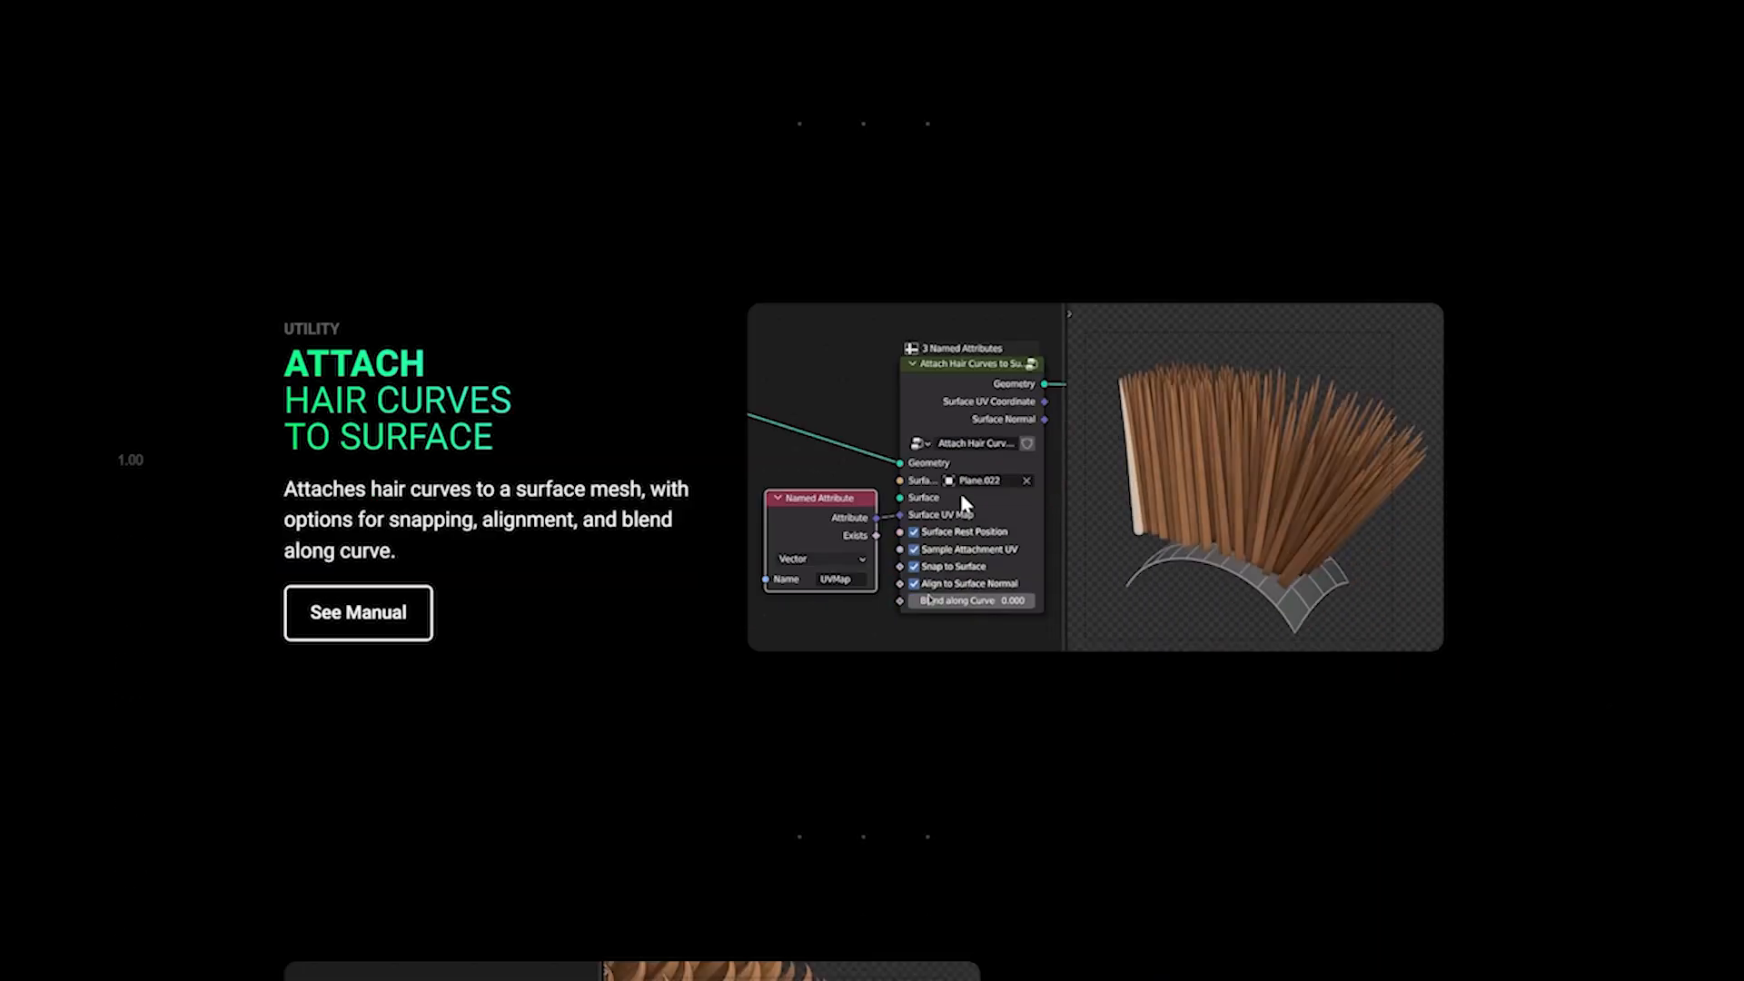
pyautogui.scroll(2, 941, 496)
pyautogui.scroll(-4, 1017, 411)
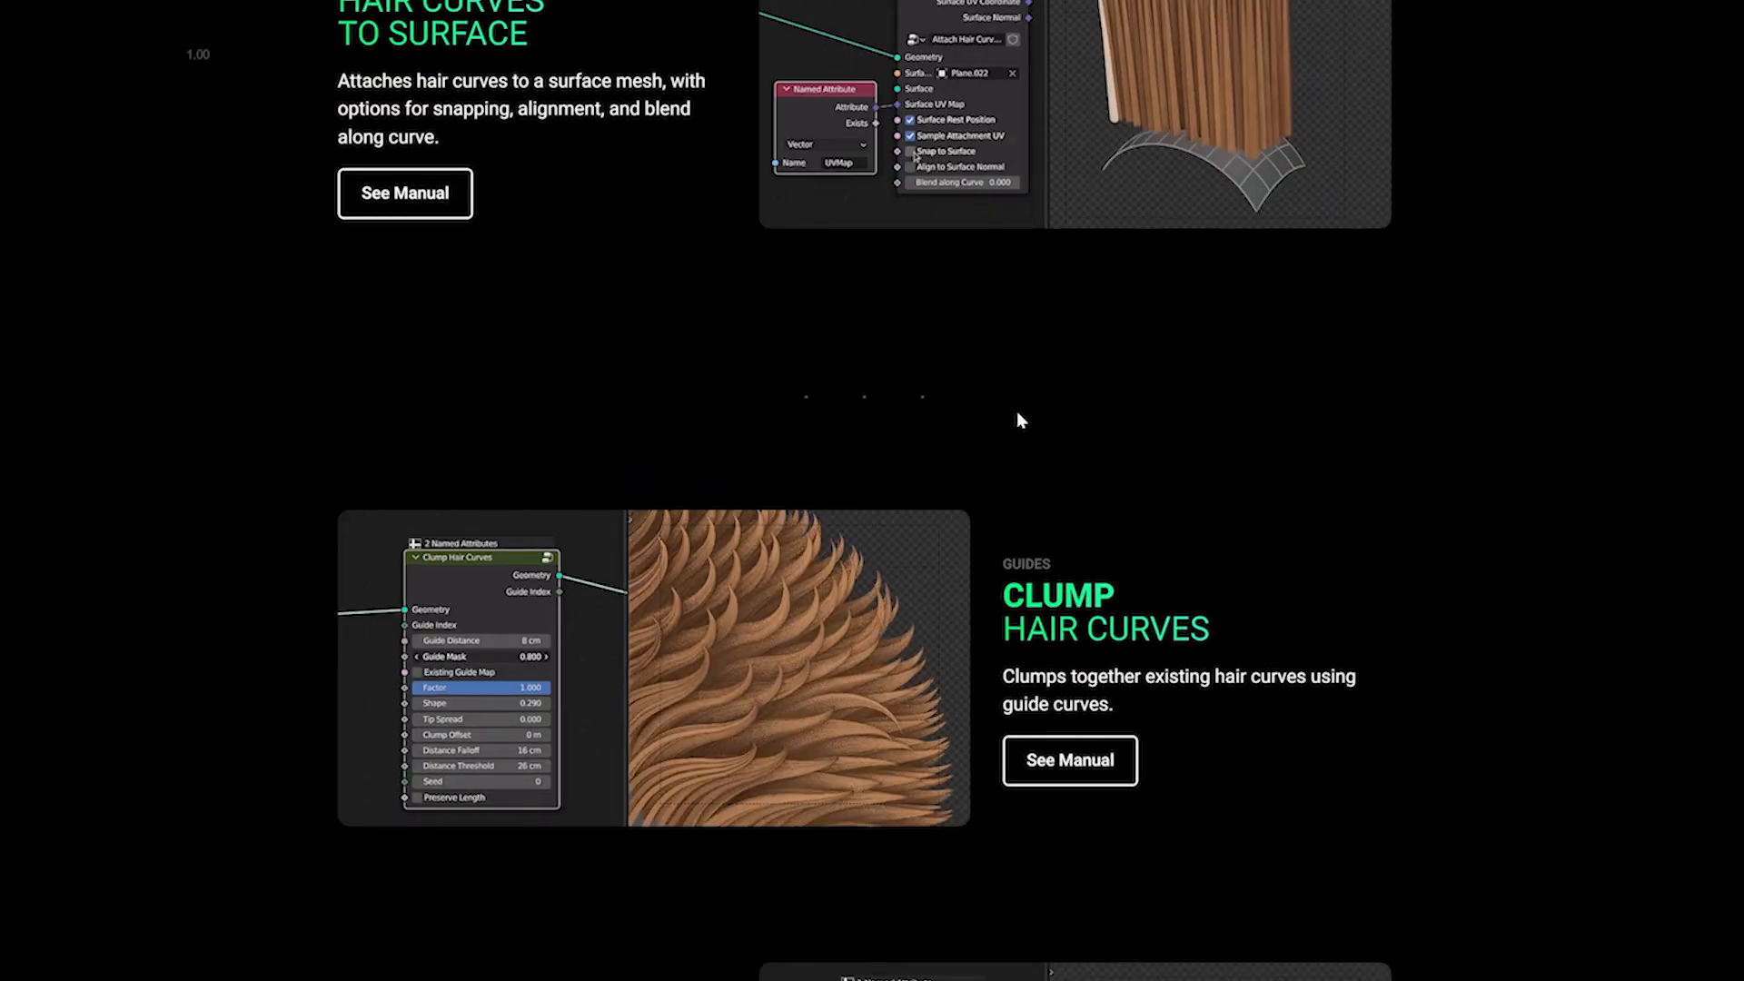
pyautogui.scroll(-12, 981, 478)
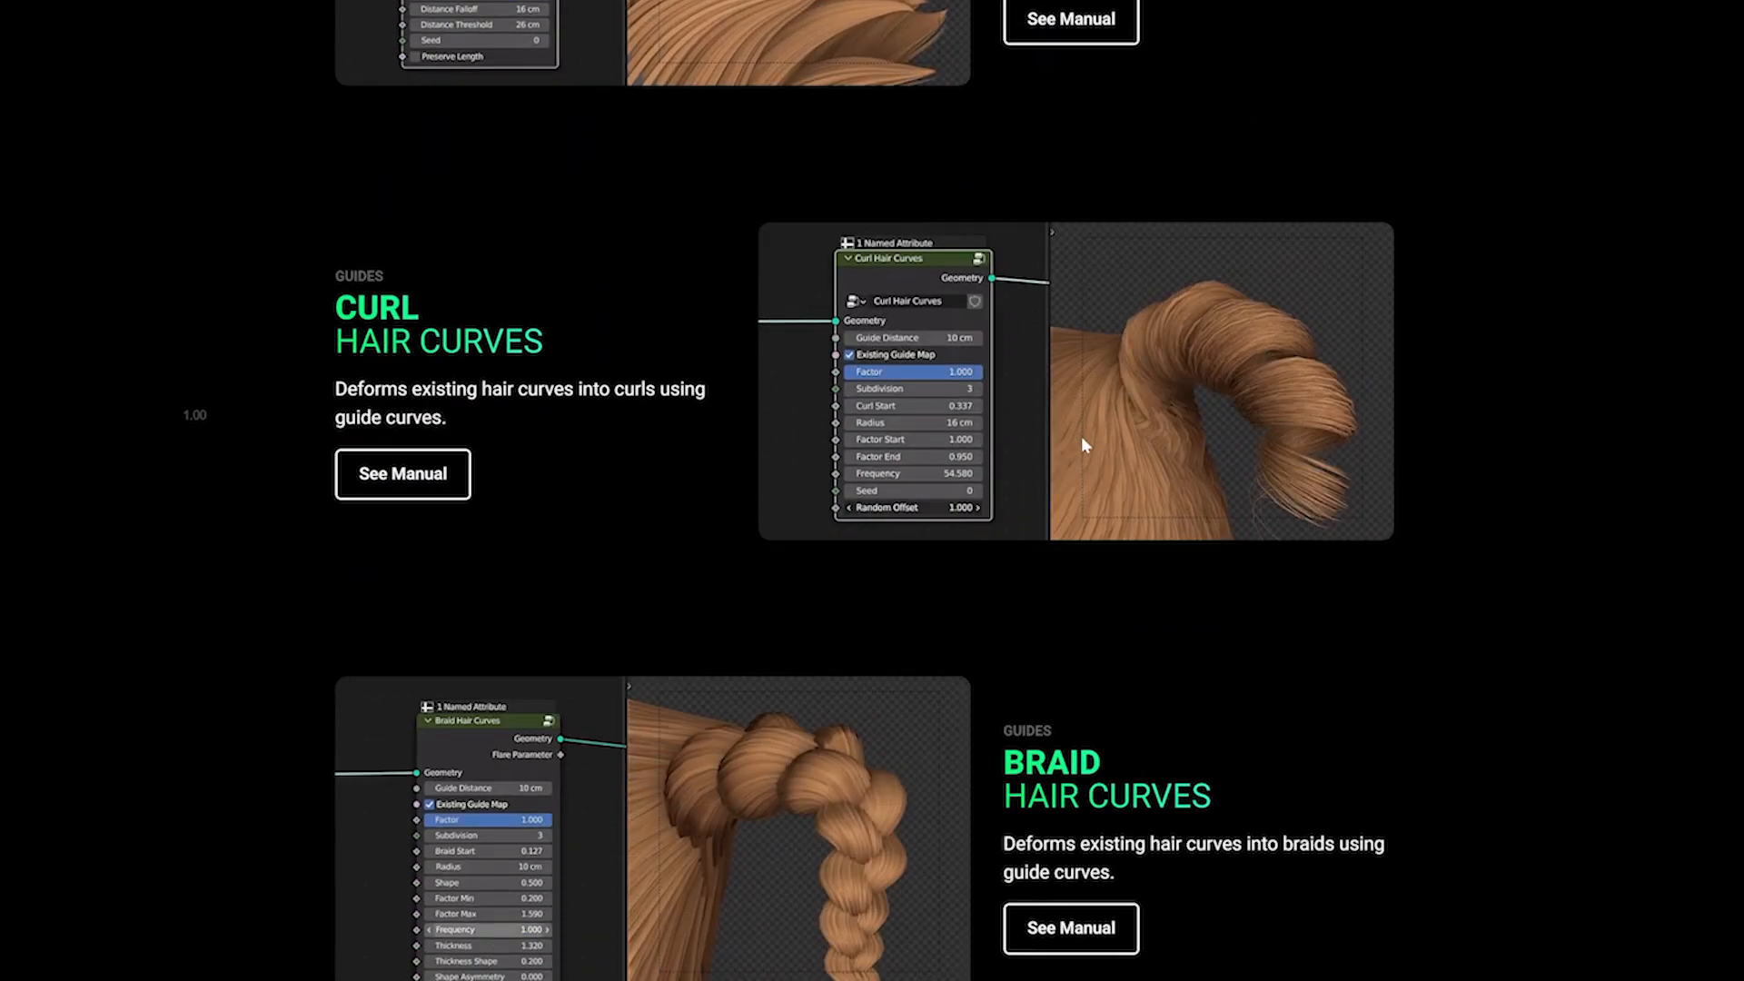
pyautogui.scroll(-3, 1085, 472)
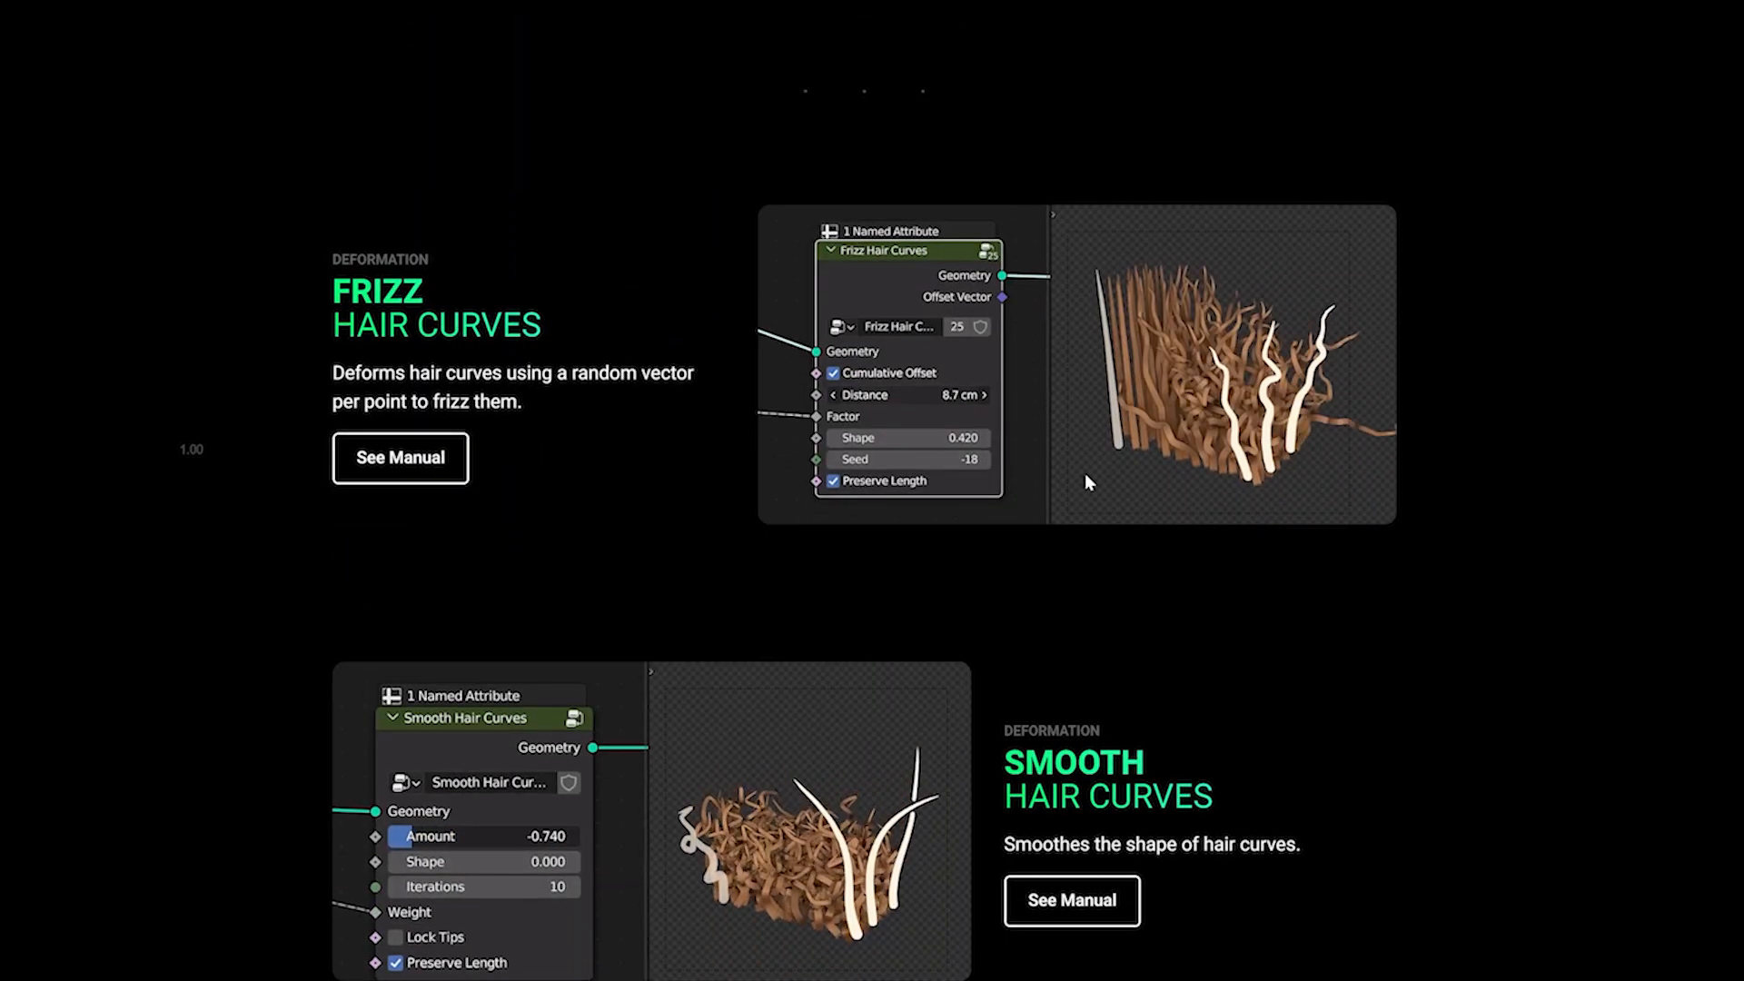
pyautogui.scroll(-4, 1087, 481)
pyautogui.scroll(-11, 1086, 482)
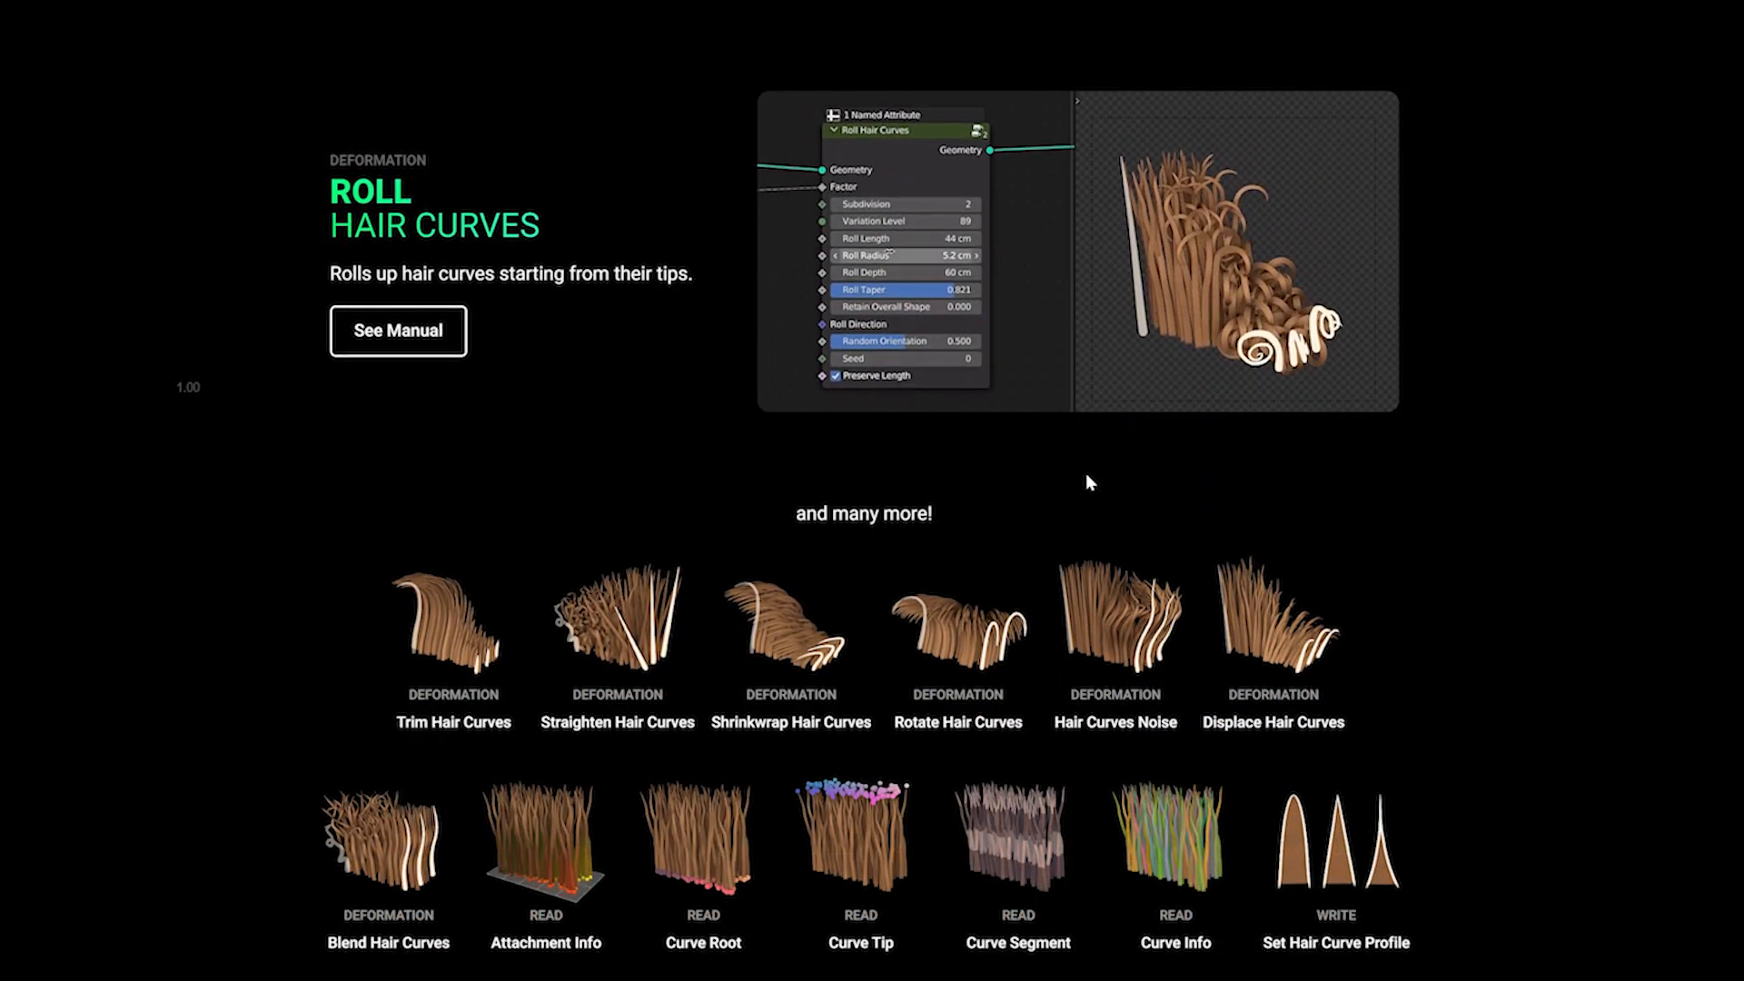
pyautogui.scroll(7, 1165, 569)
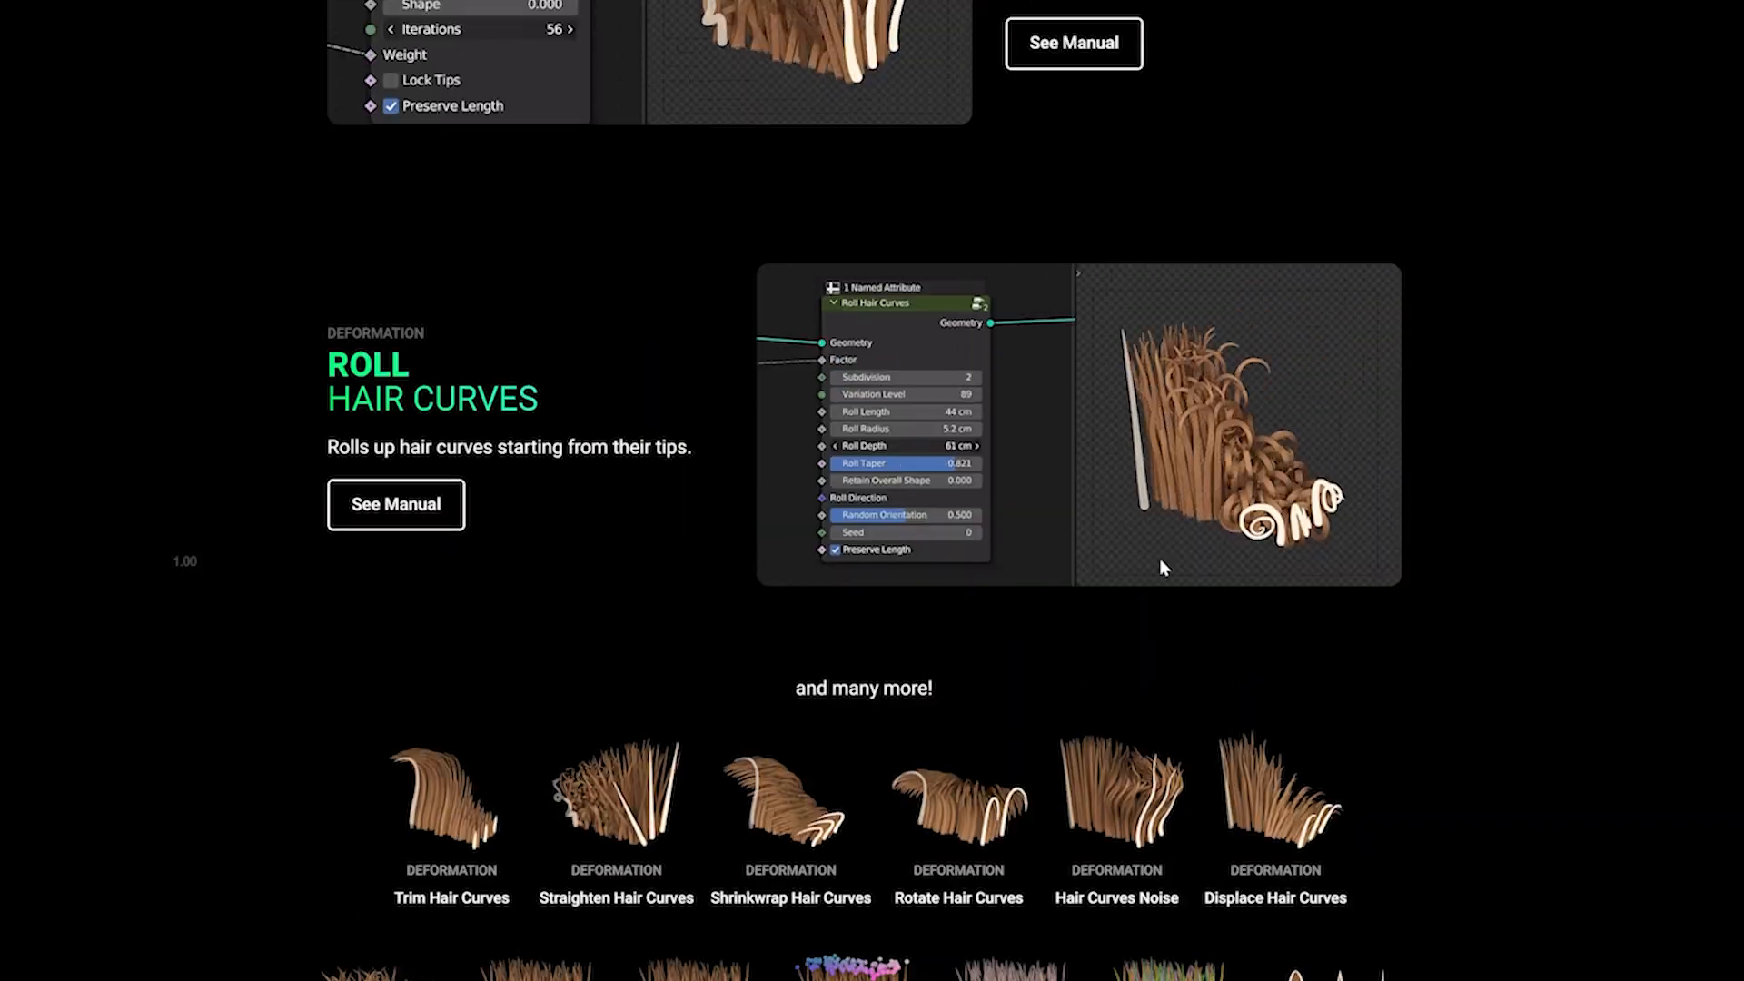
pyautogui.scroll(-5, 1165, 630)
pyautogui.scroll(-11, 1123, 730)
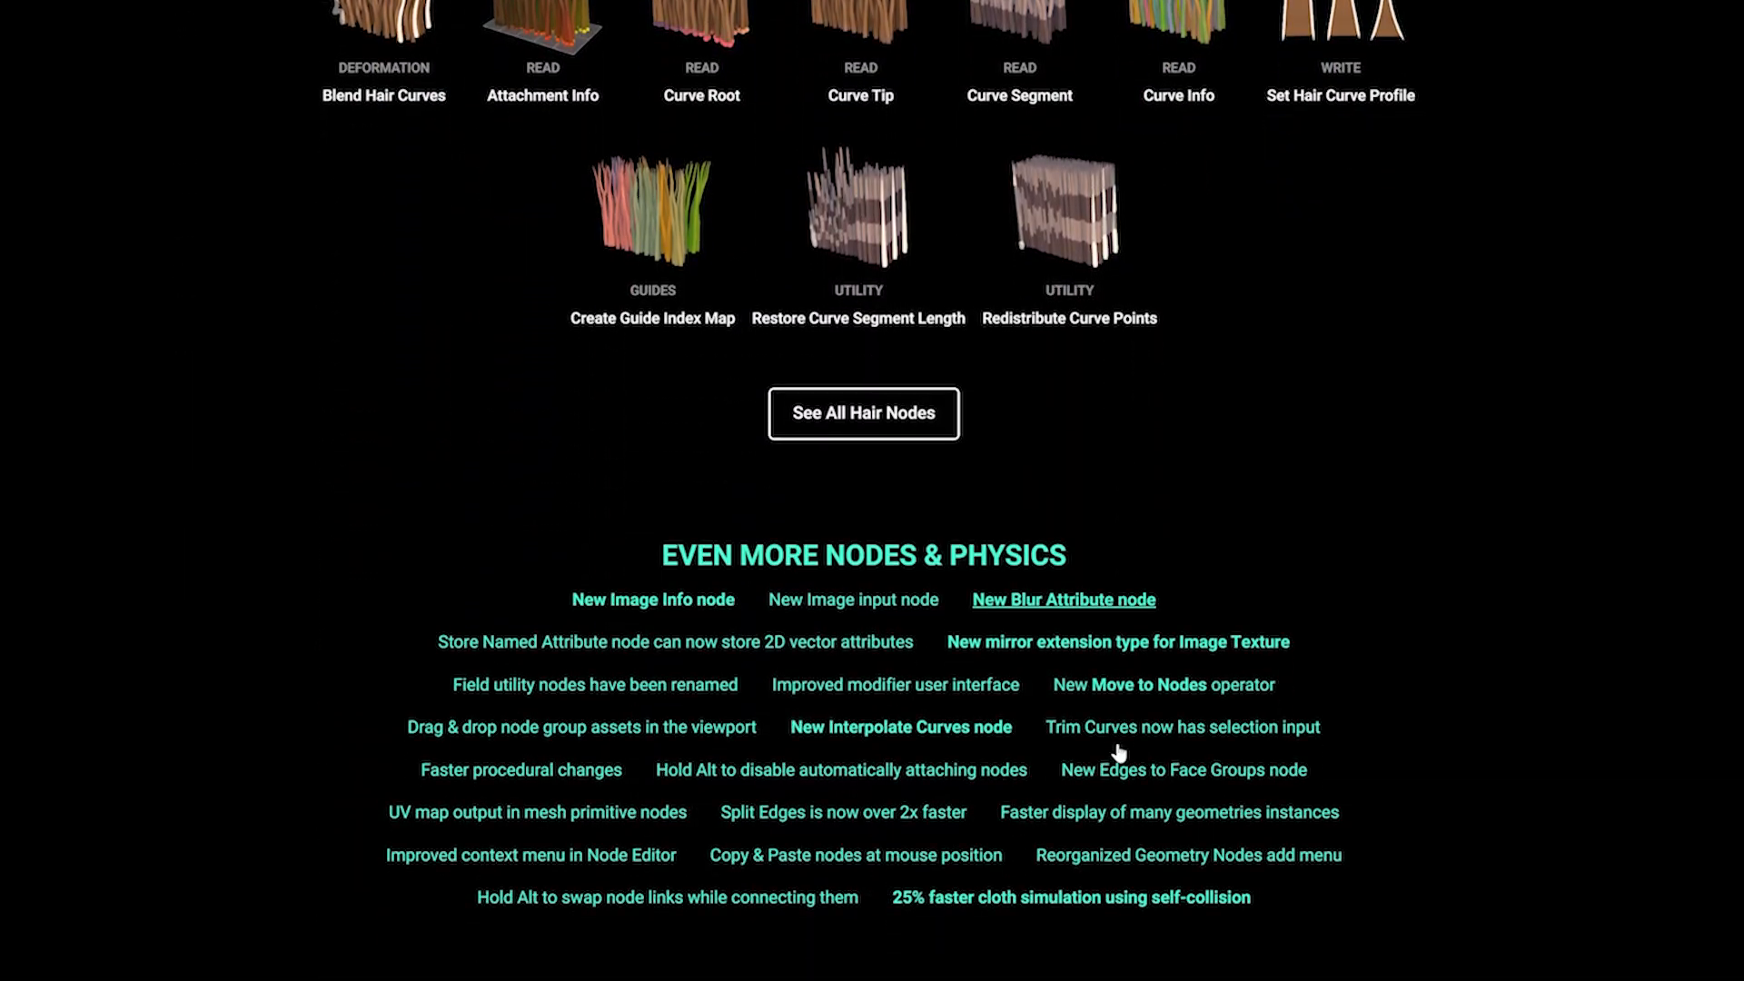
pyautogui.scroll(14, 1123, 753)
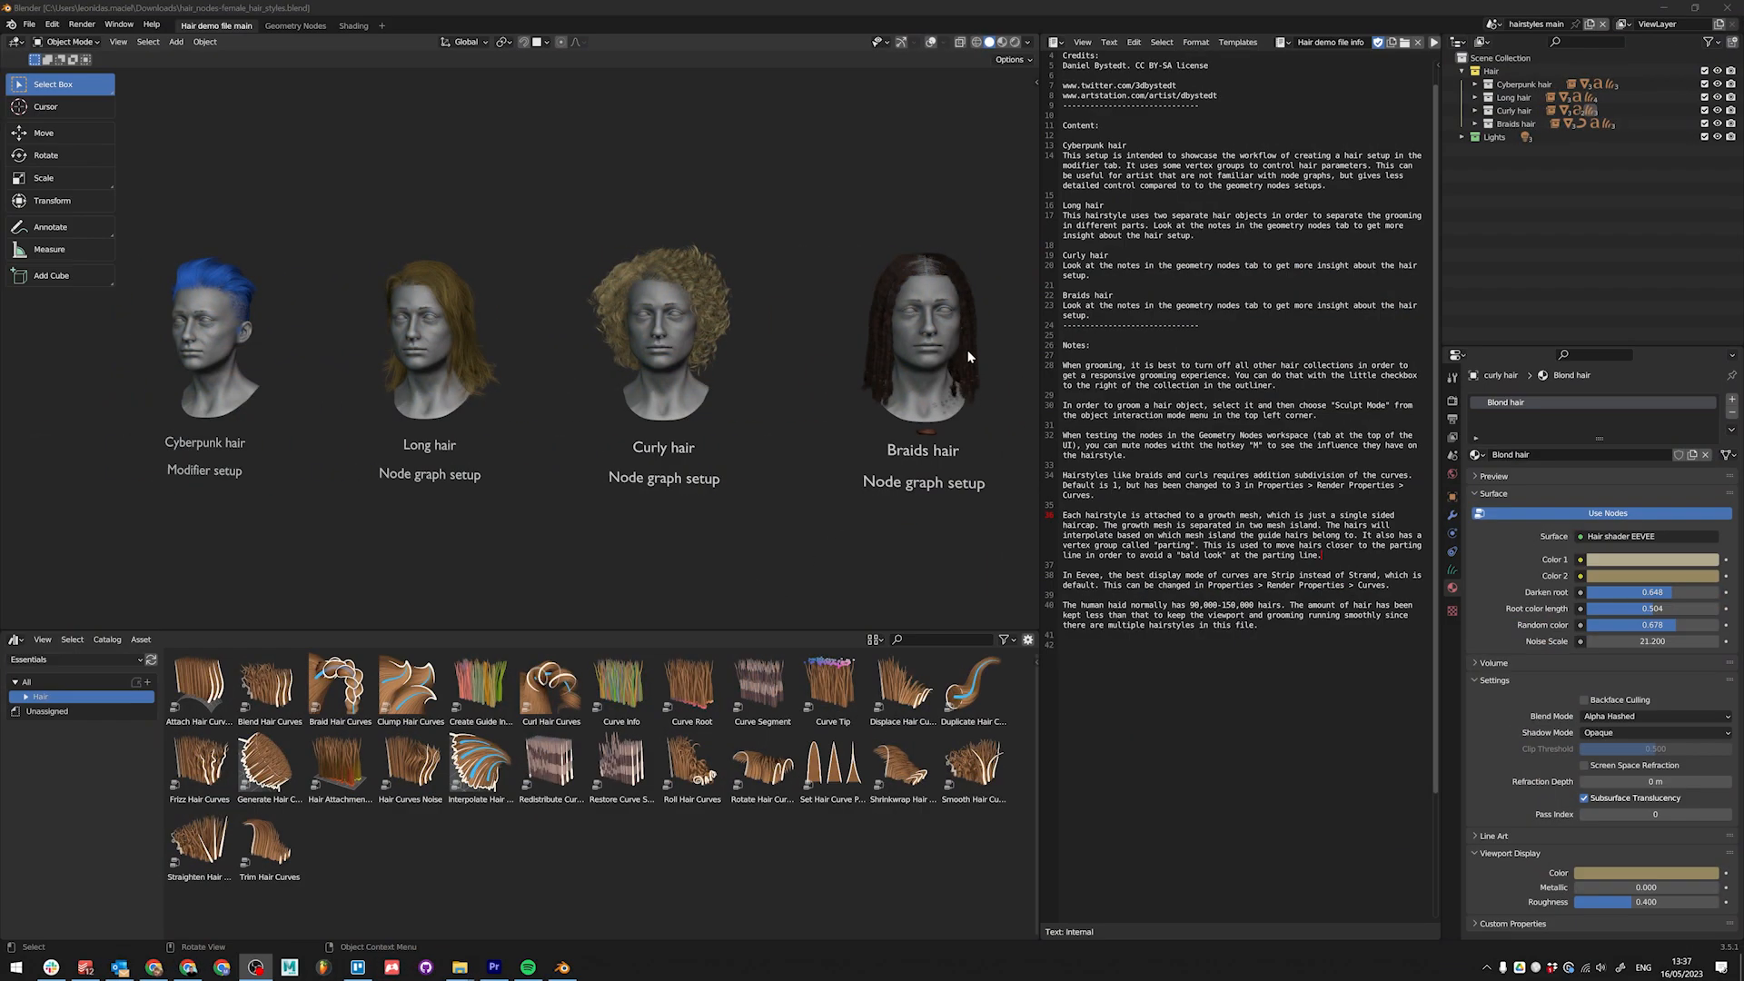
# Step: In Blender's hair styles demo file, widen the 3D viewport over the text editor and isolate the Cyberpunk hair
pyautogui.moveTo(1037, 422); pyautogui.dragTo(1486, 351)
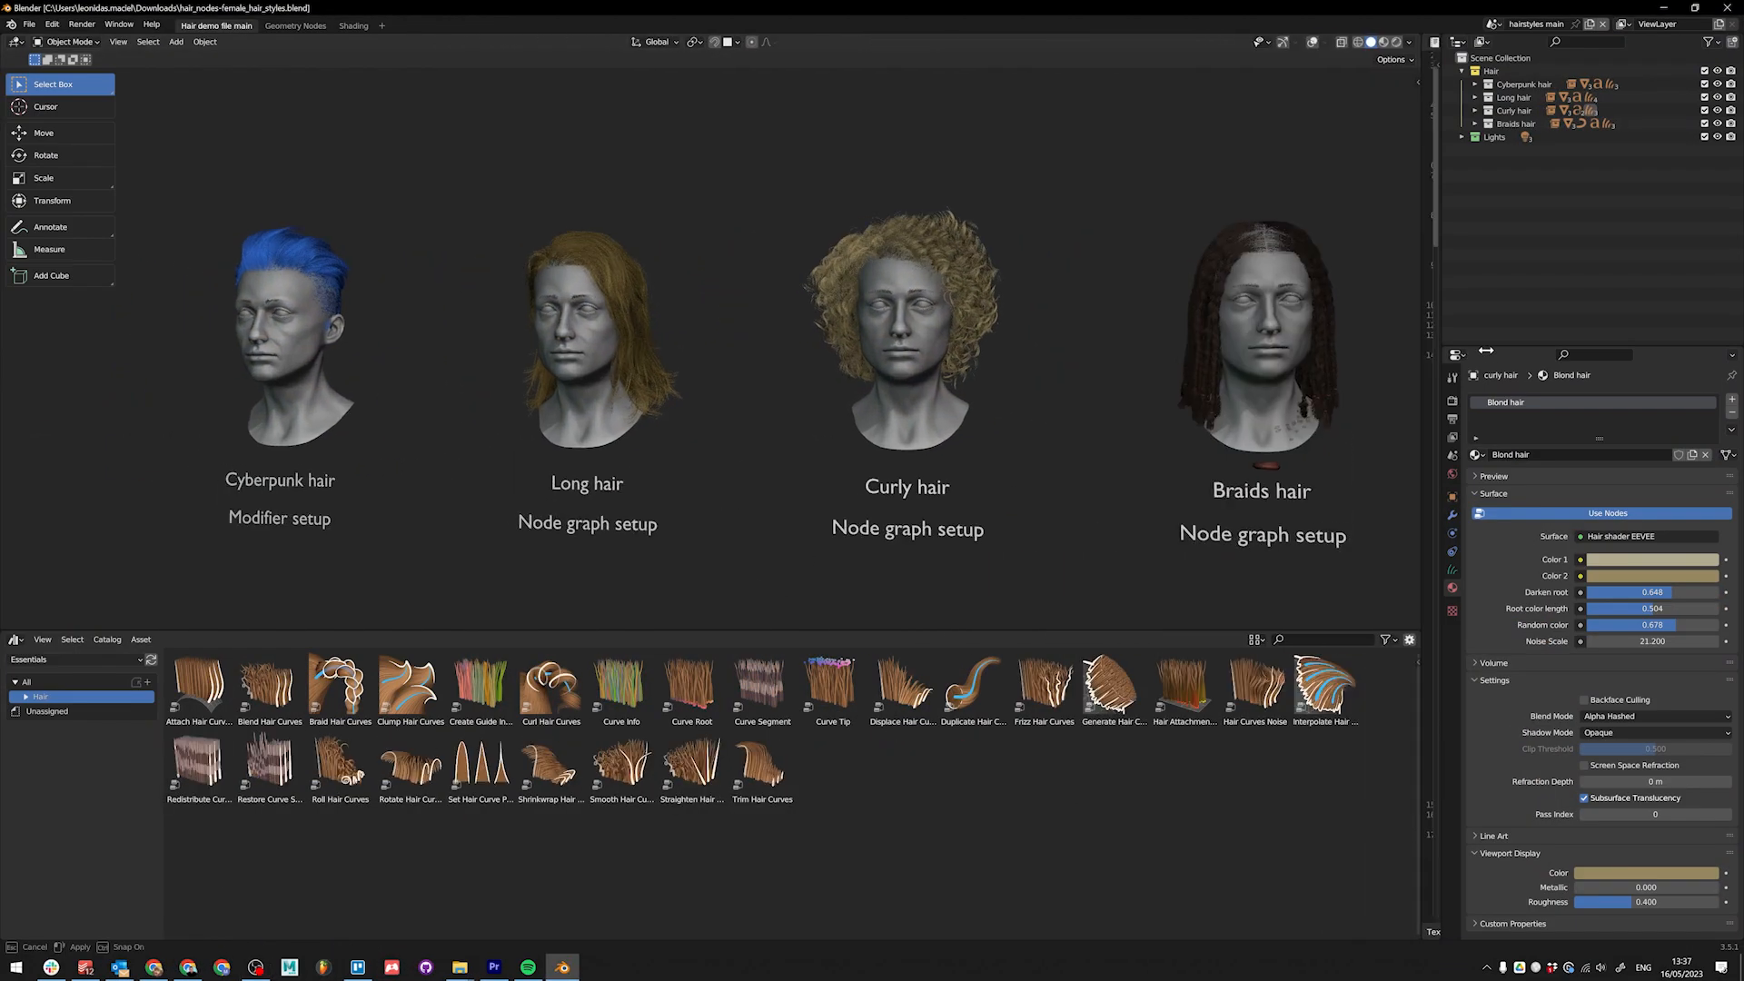
pyautogui.moveTo(953, 434); pyautogui.dragTo(808, 470, button='middle')
pyautogui.press('KP_Divide')
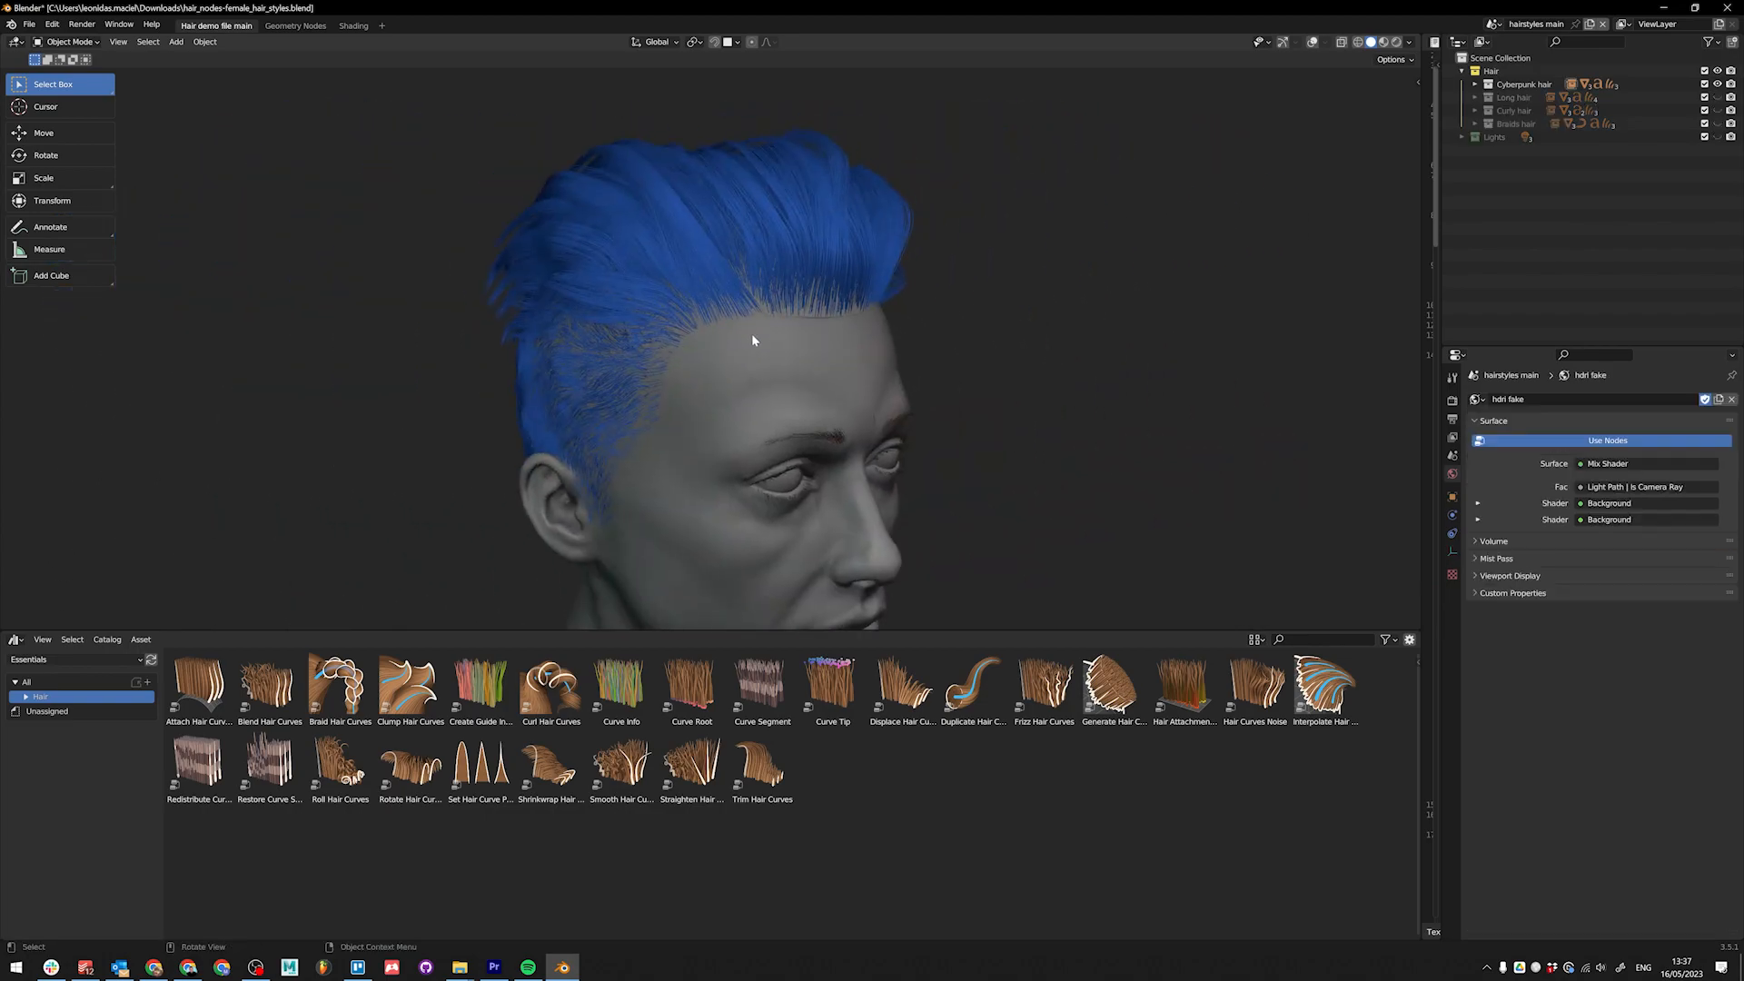
# Step: Select the cyberpunk growth mesh and inspect the blue hairstyle on the head from the front and side
pyautogui.click(804, 315)
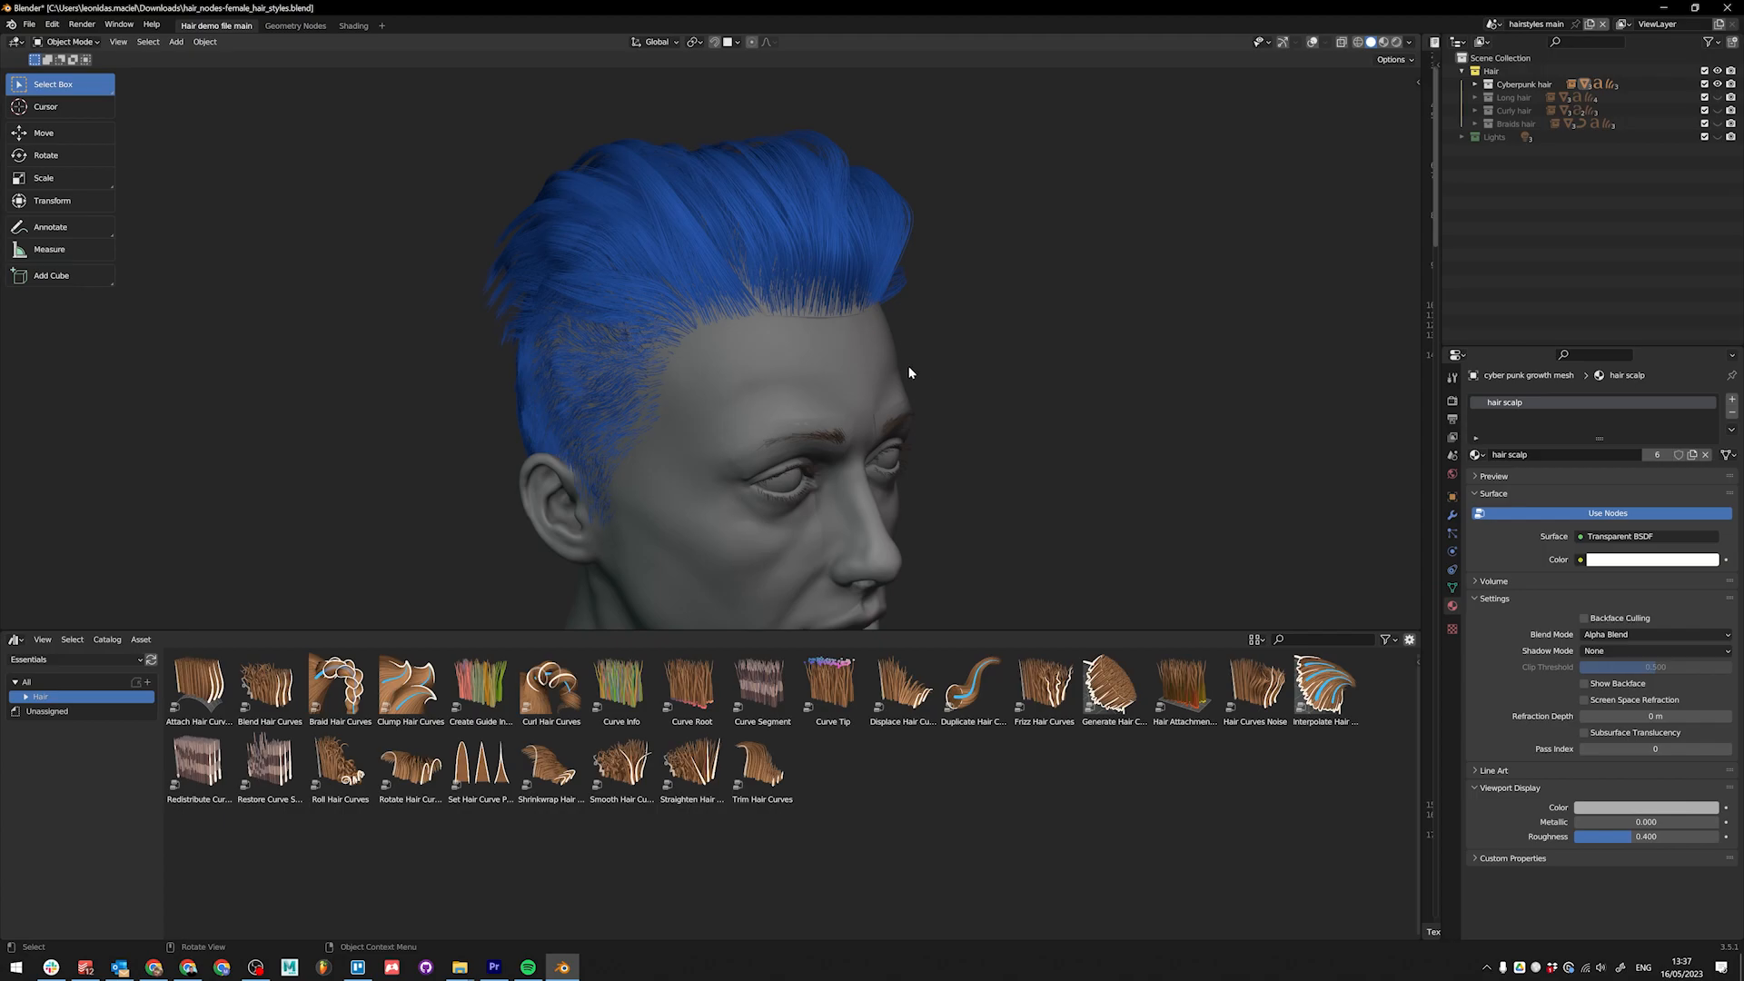
pyautogui.moveTo(912, 373); pyautogui.dragTo(754, 405, button='middle')
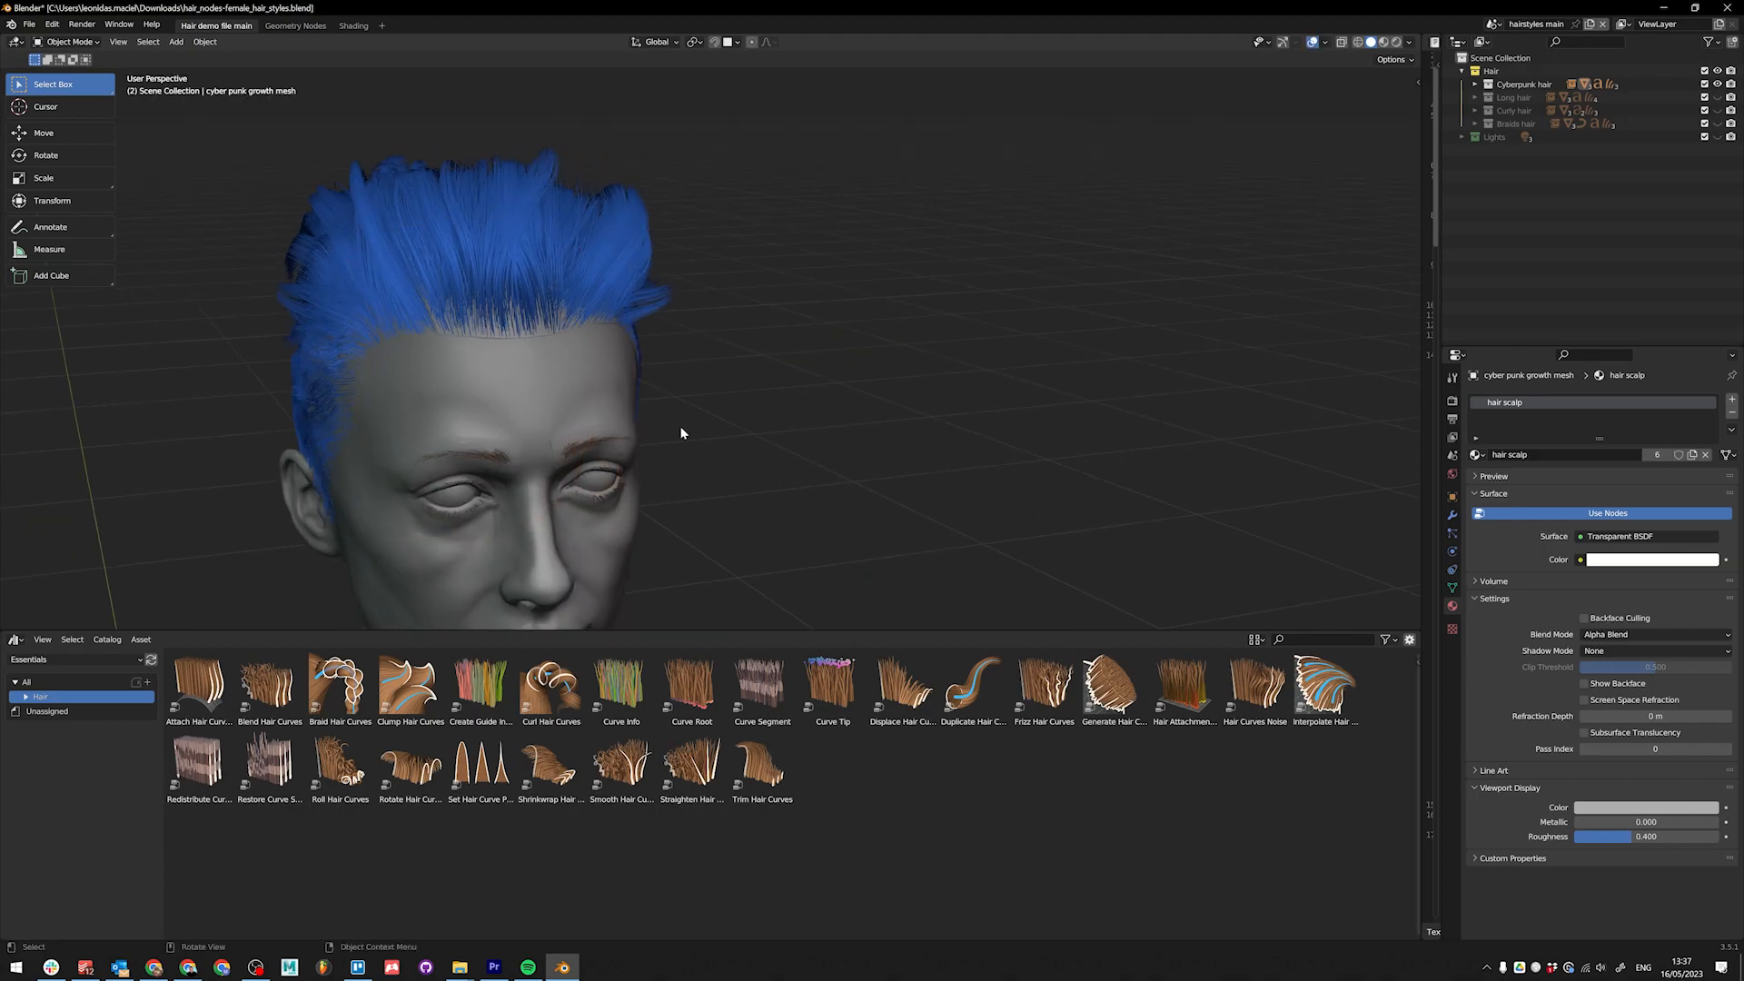
pyautogui.keyDown('shift'); pyautogui.moveTo(522, 408); pyautogui.dragTo(709, 364, button='middle'); pyautogui.keyUp('shift')
pyautogui.scroll(3, 701, 335)
pyautogui.moveTo(700, 291); pyautogui.dragTo(831, 291, button='middle')
pyautogui.keyDown('shift'); pyautogui.moveTo(831, 290); pyautogui.dragTo(828, 379, button='middle'); pyautogui.keyUp('shift')
pyautogui.scroll(-4, 880, 300)
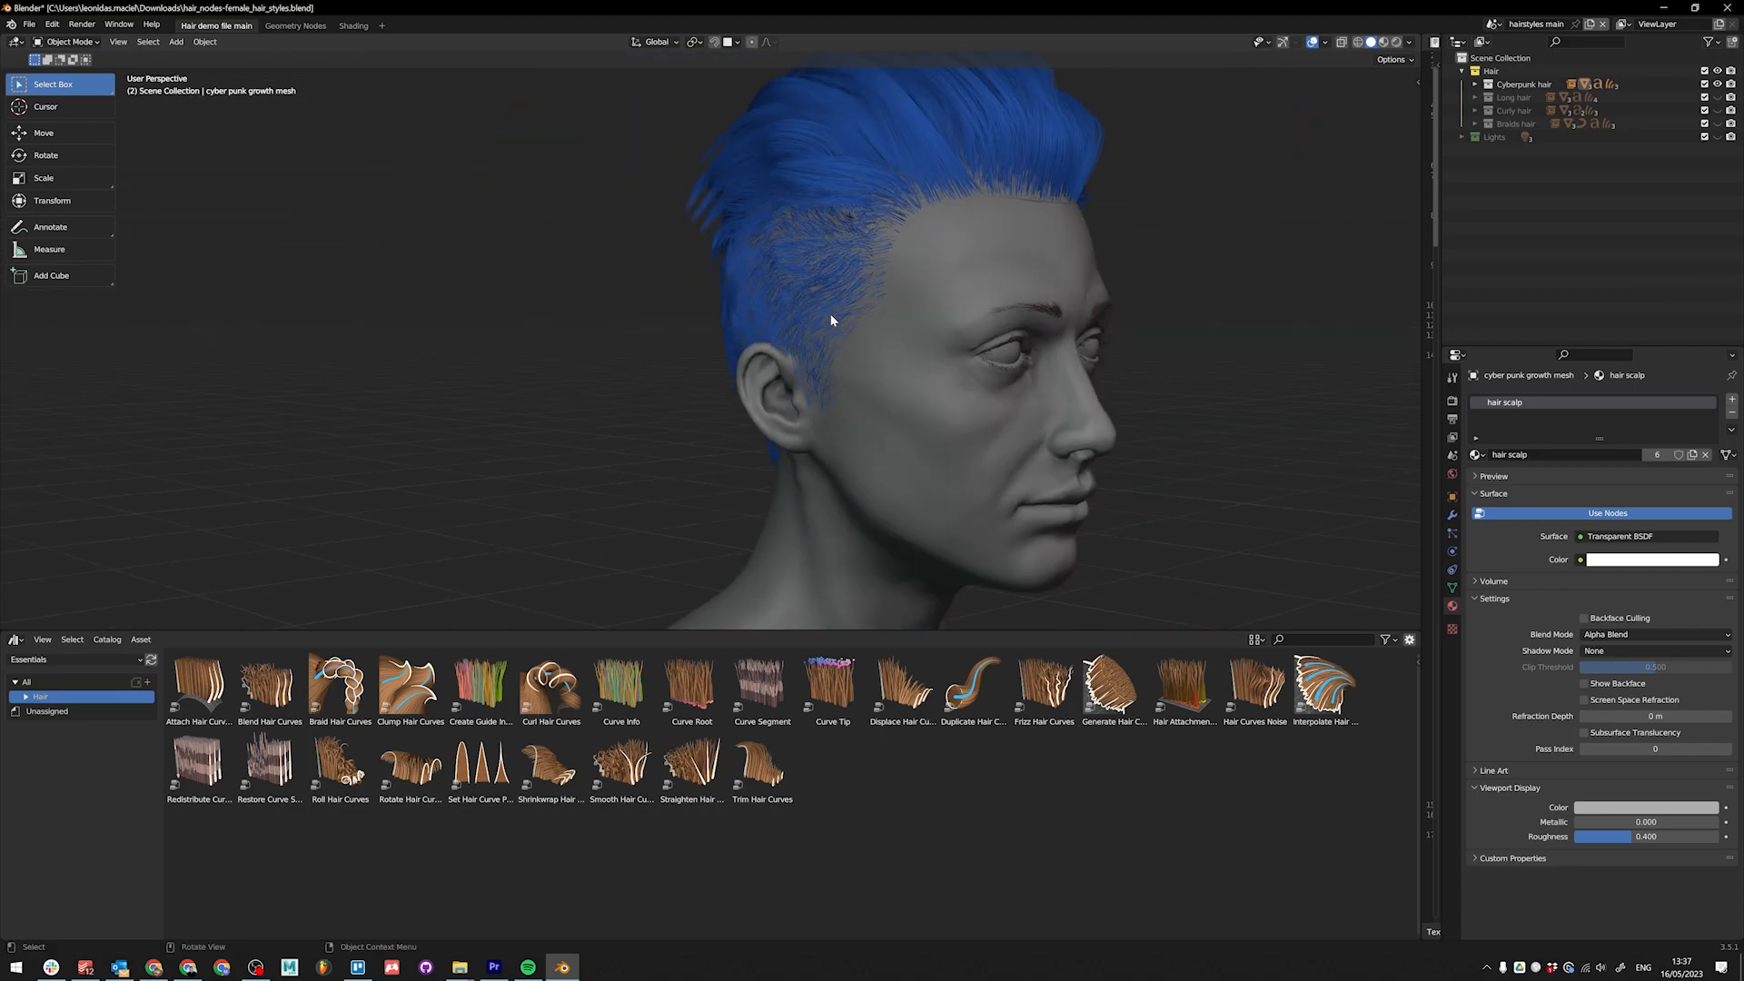
pyautogui.keyDown('shift'); pyautogui.moveTo(830, 314); pyautogui.dragTo(952, 328, button='middle'); pyautogui.keyUp('shift')
# Step: Select the cyberpunk hair on the head and expand the Cyberpunk hair collection and its Cyberpunk hair head object
pyautogui.click(959, 301)
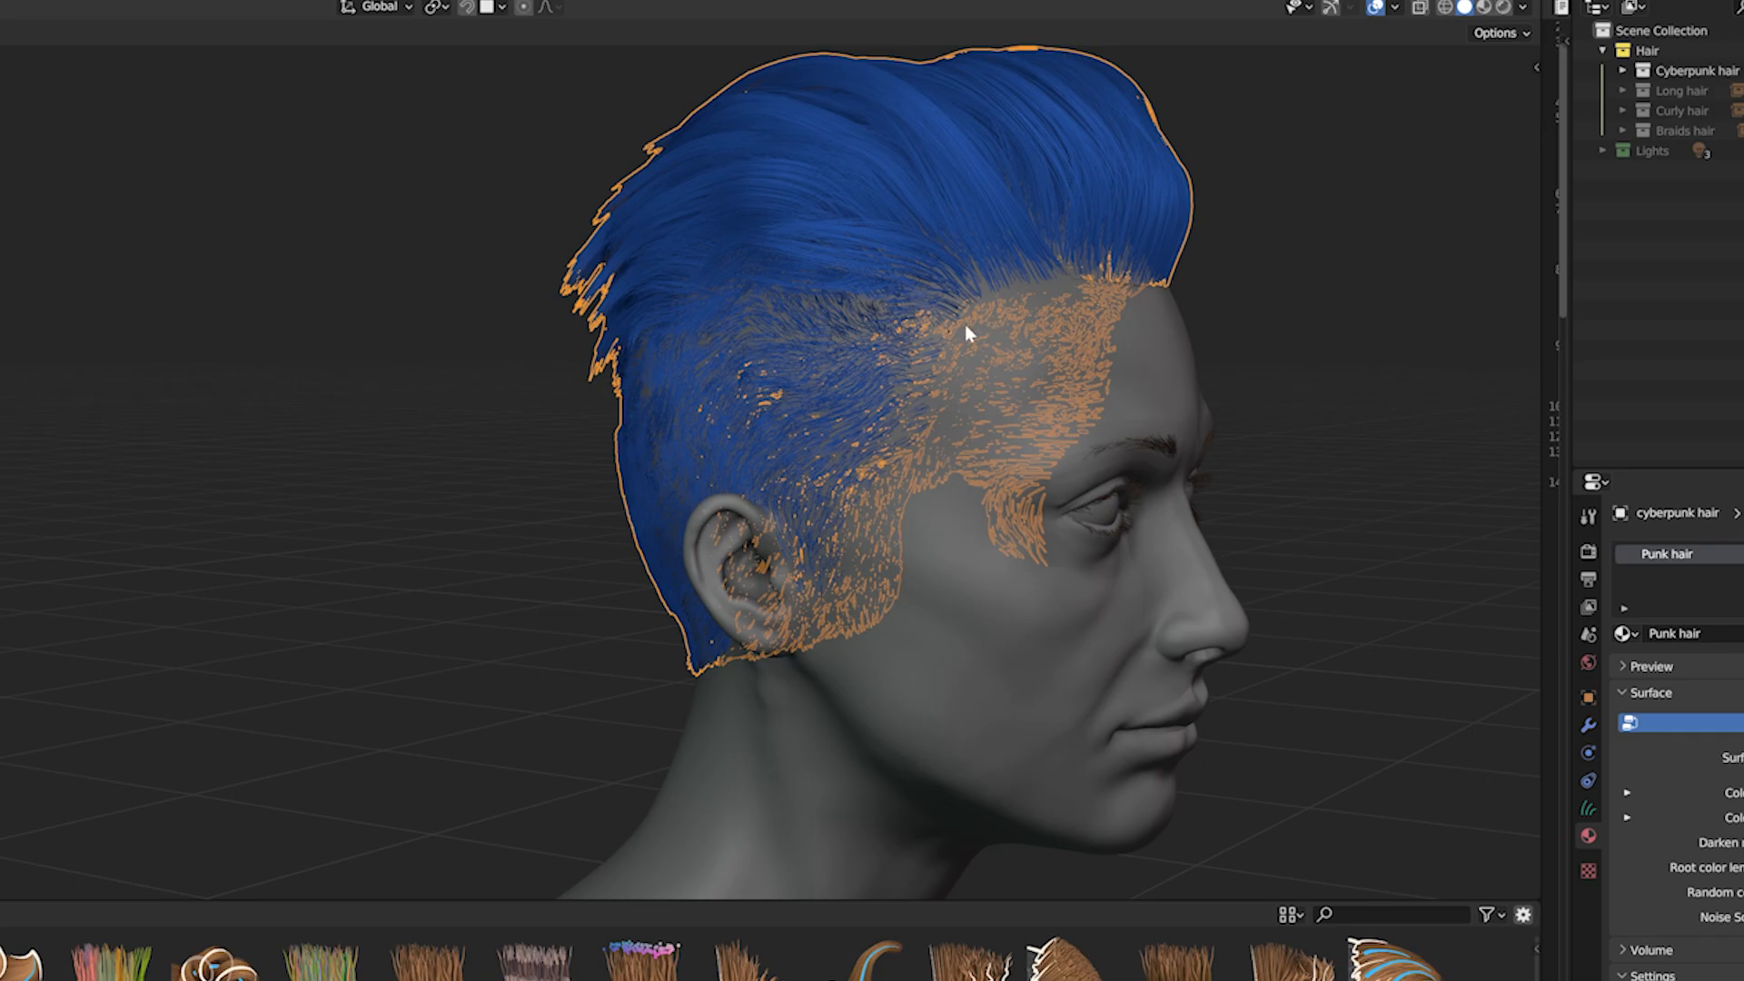
pyautogui.moveTo(805, 548); pyautogui.dragTo(879, 509, button='middle')
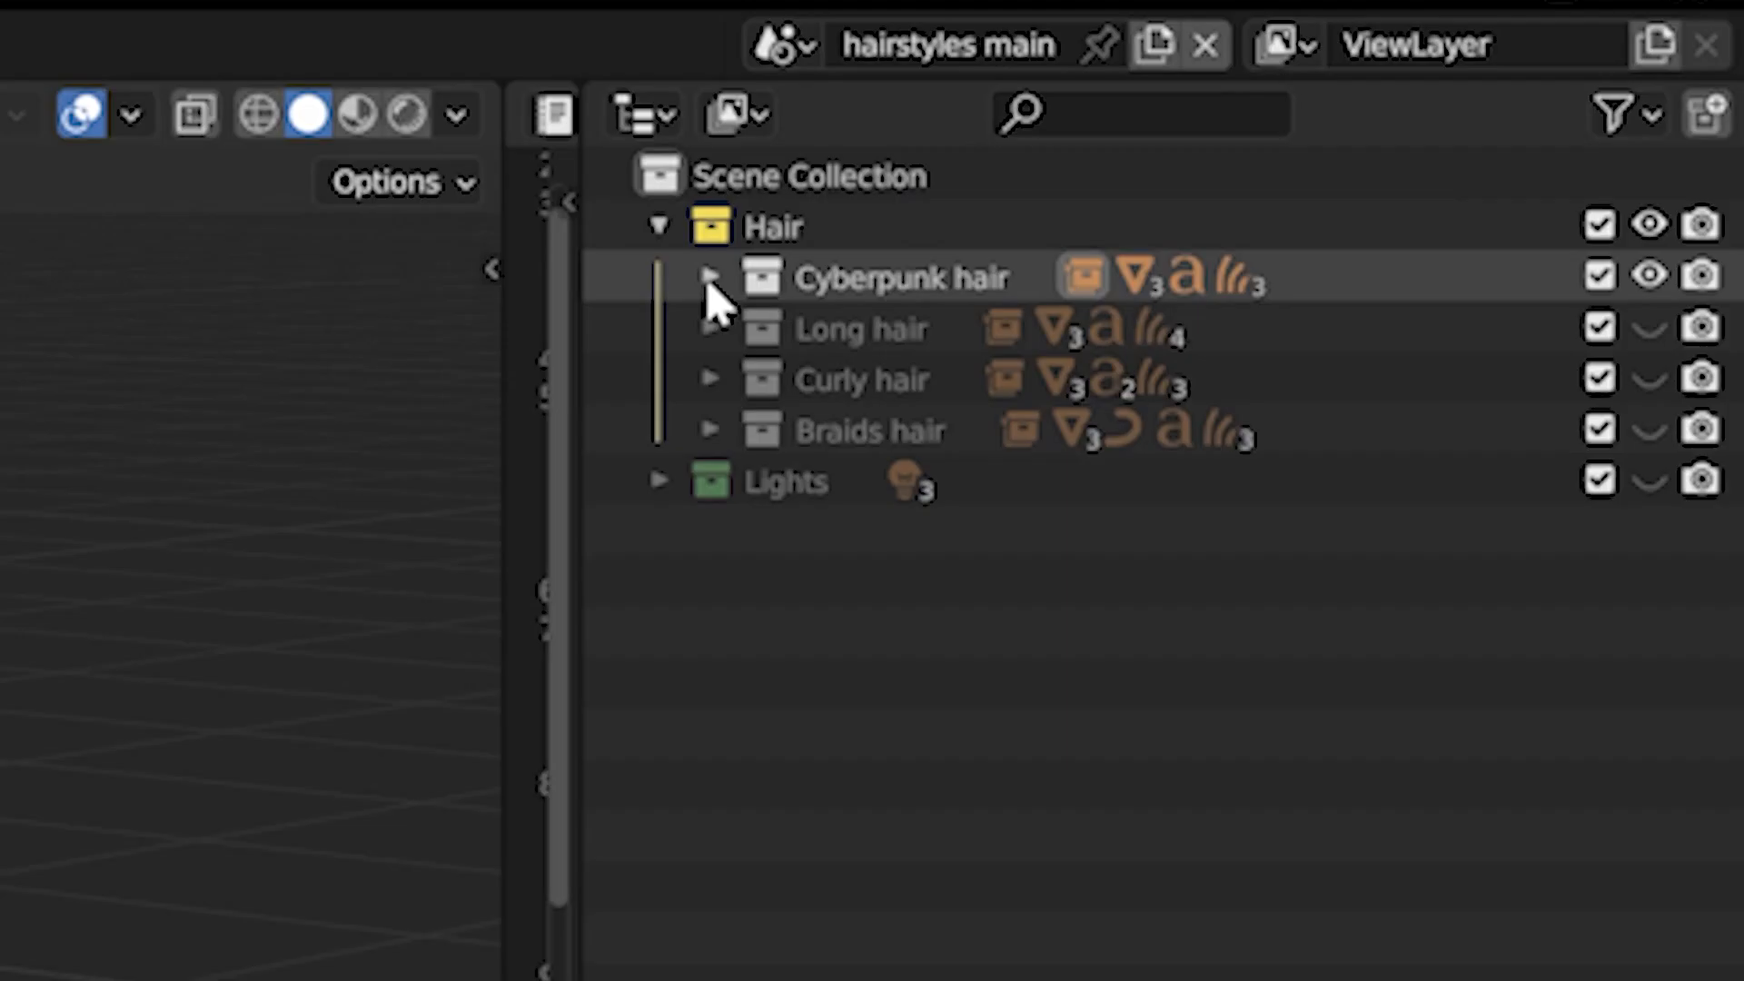
pyautogui.click(1475, 83)
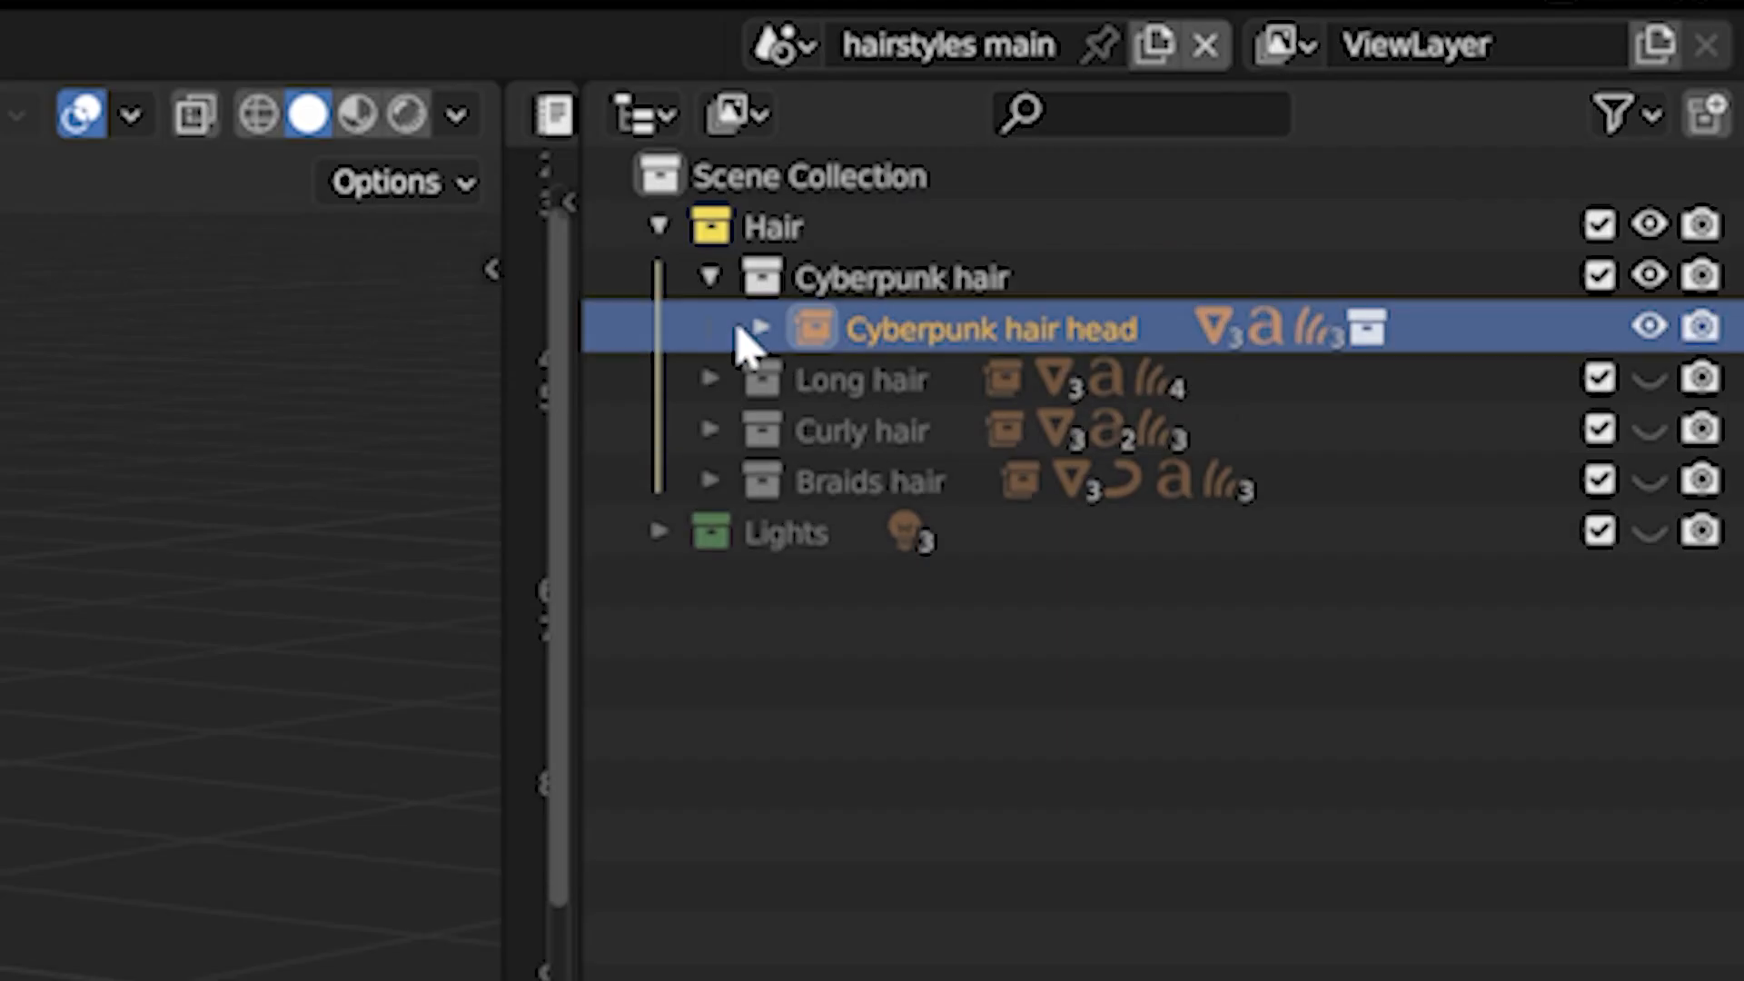
pyautogui.click(1487, 96)
# Step: Select the cyber punk growth mesh and inspect its scalp outline from the back and side of the head
pyautogui.click(936, 432)
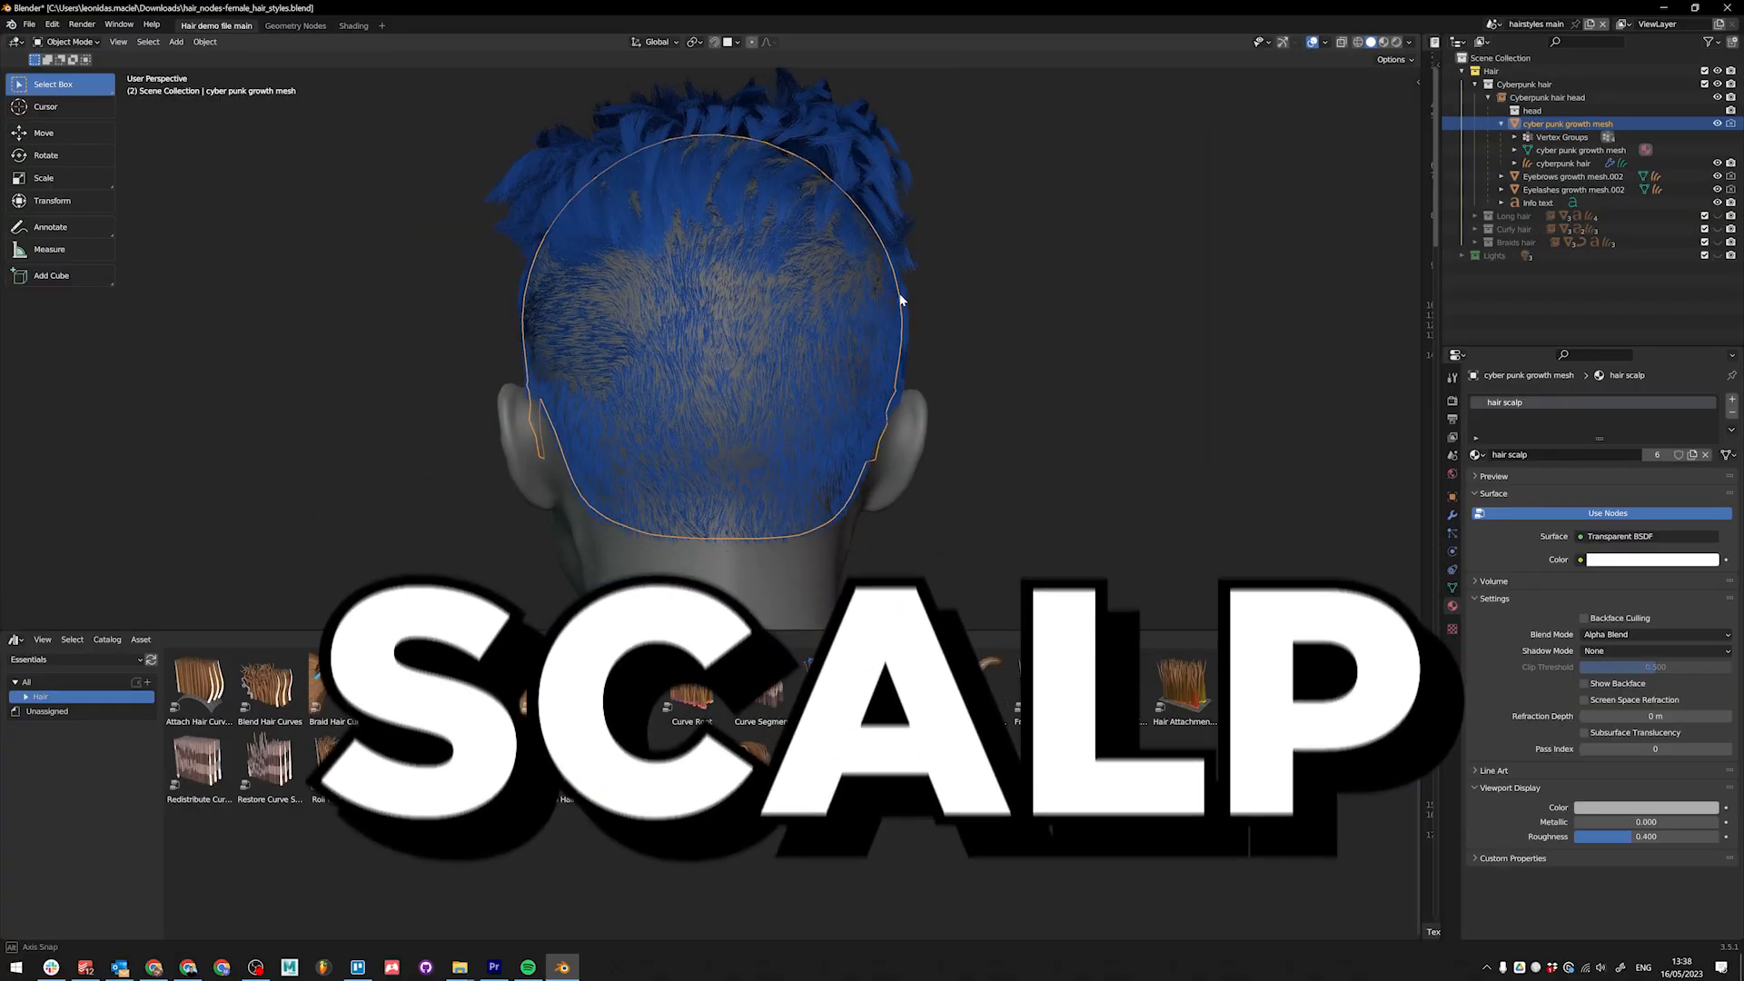
pyautogui.moveTo(903, 300); pyautogui.dragTo(782, 282, button='middle')
pyautogui.press('g')
pyautogui.click(780, 287)
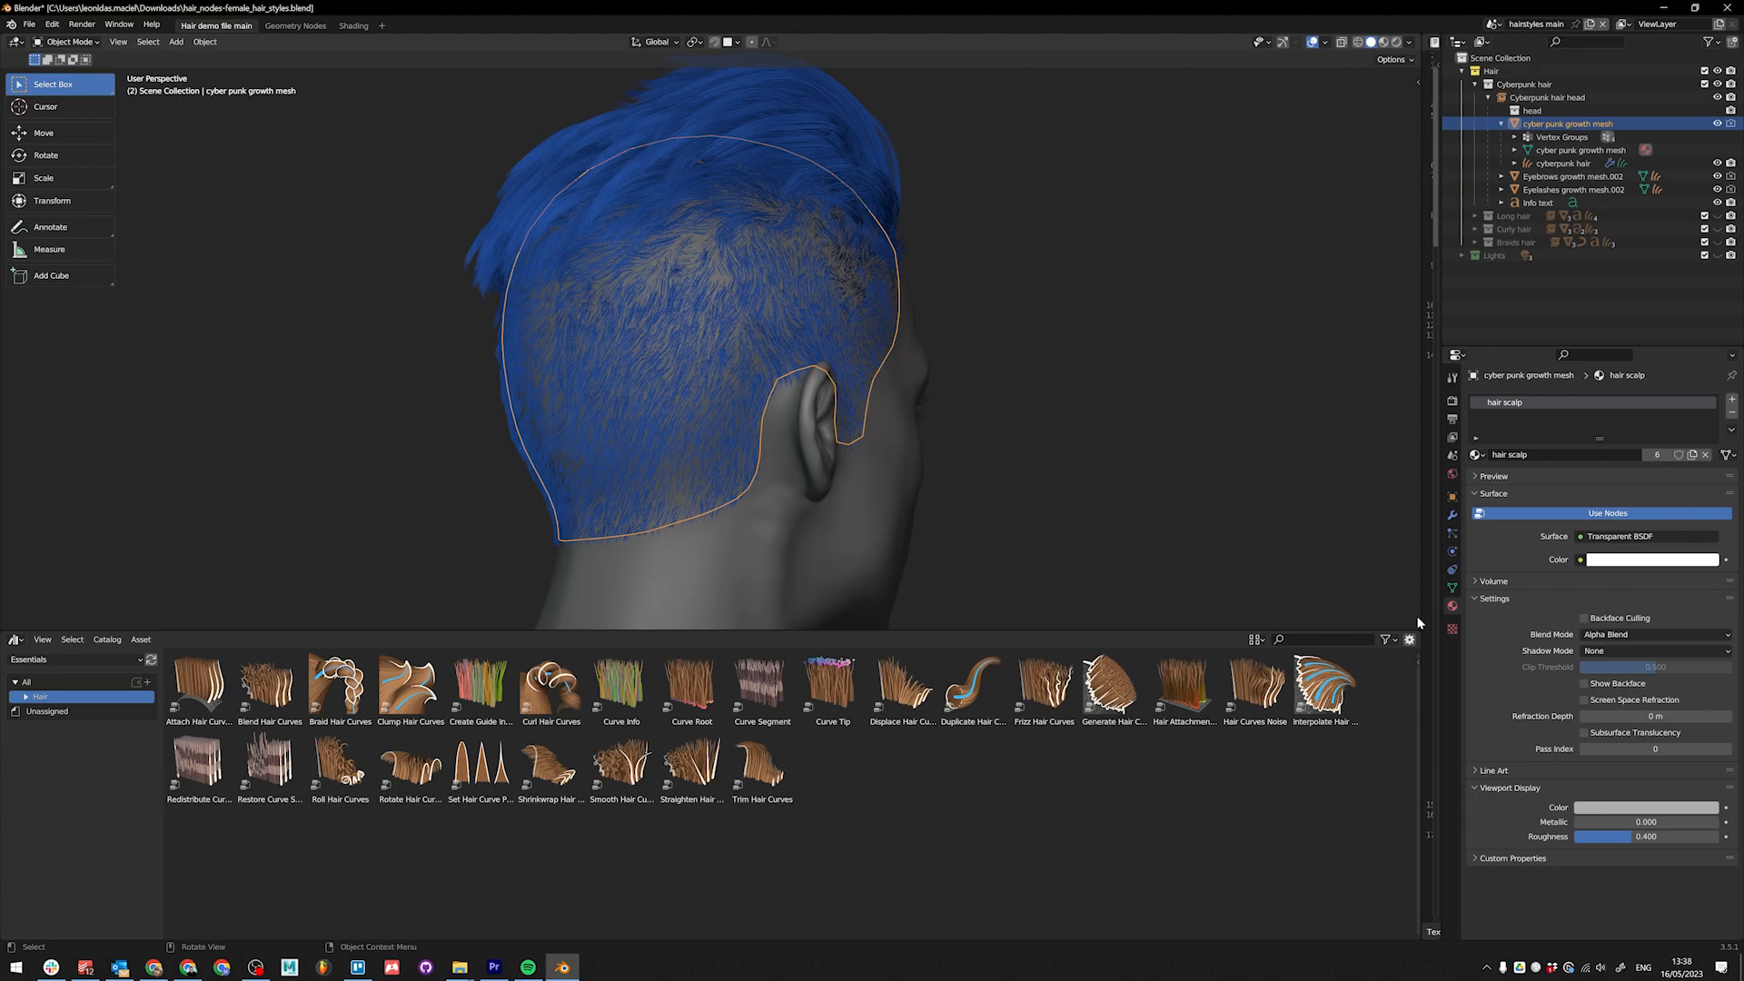
# Step: Select the cyberpunk hair curves and expand the Interpolate Hair Curves modifier to examine its surface and density settings
pyautogui.click(1451, 516)
pyautogui.moveTo(834, 396); pyautogui.dragTo(865, 149, button='middle')
pyautogui.click(865, 149)
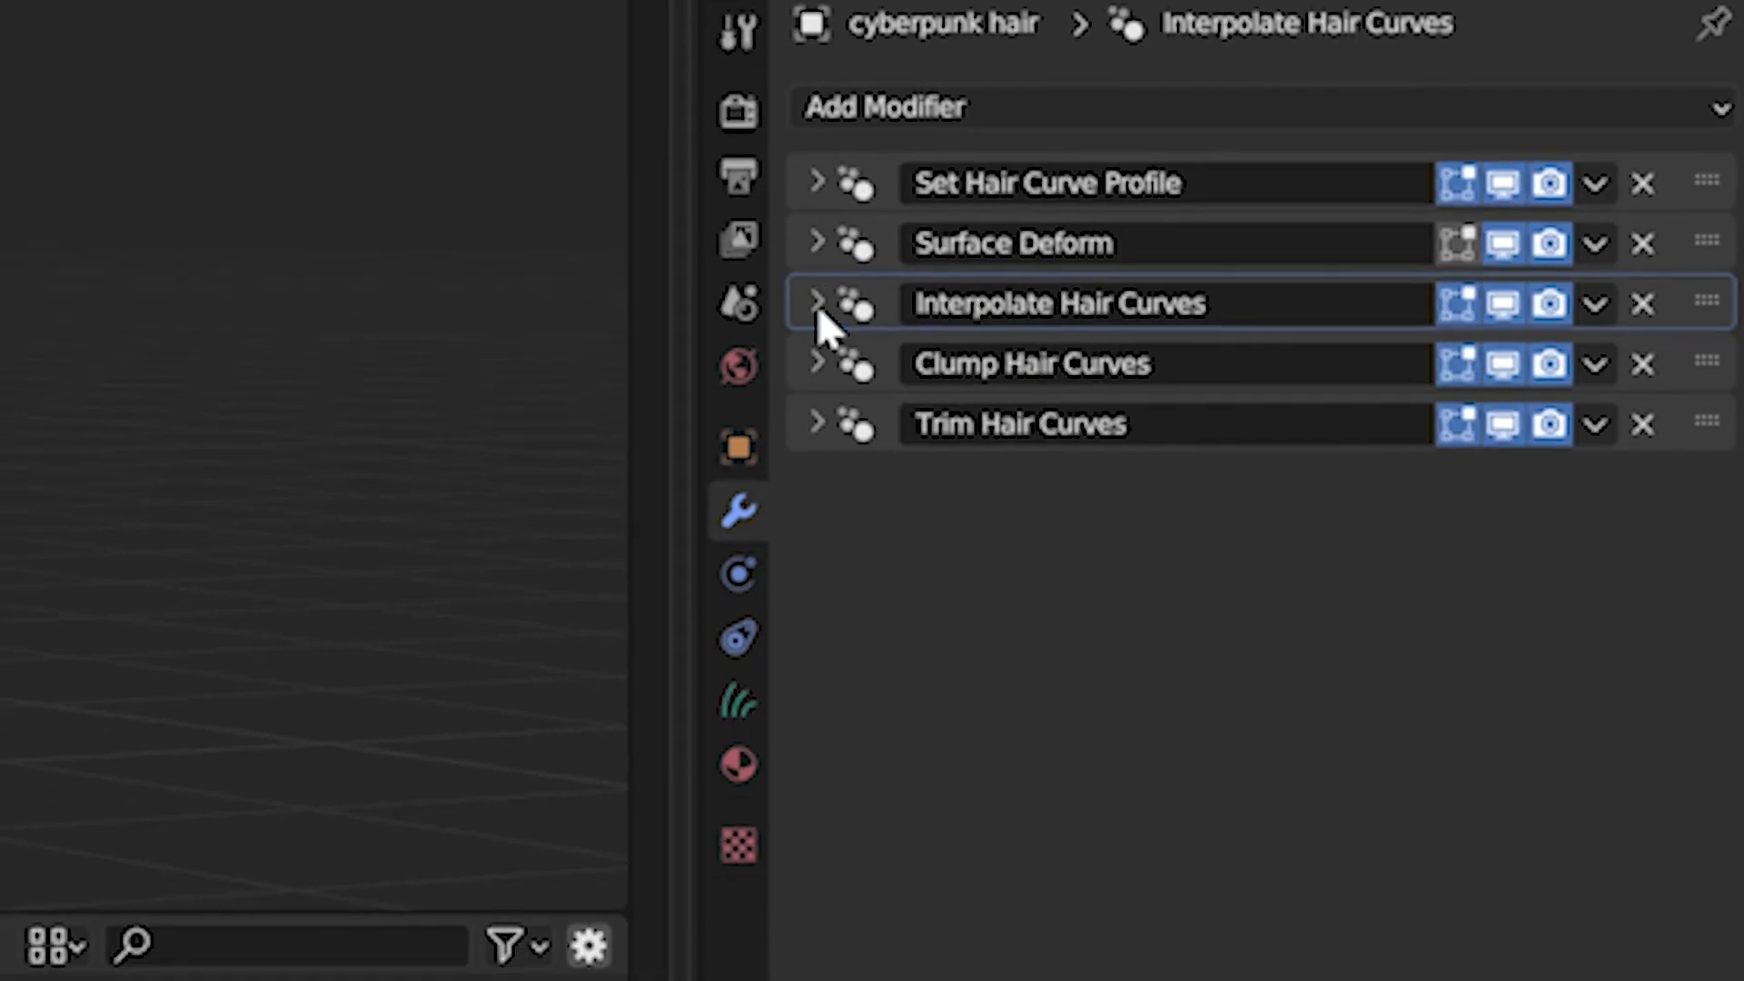
pyautogui.click(1475, 455)
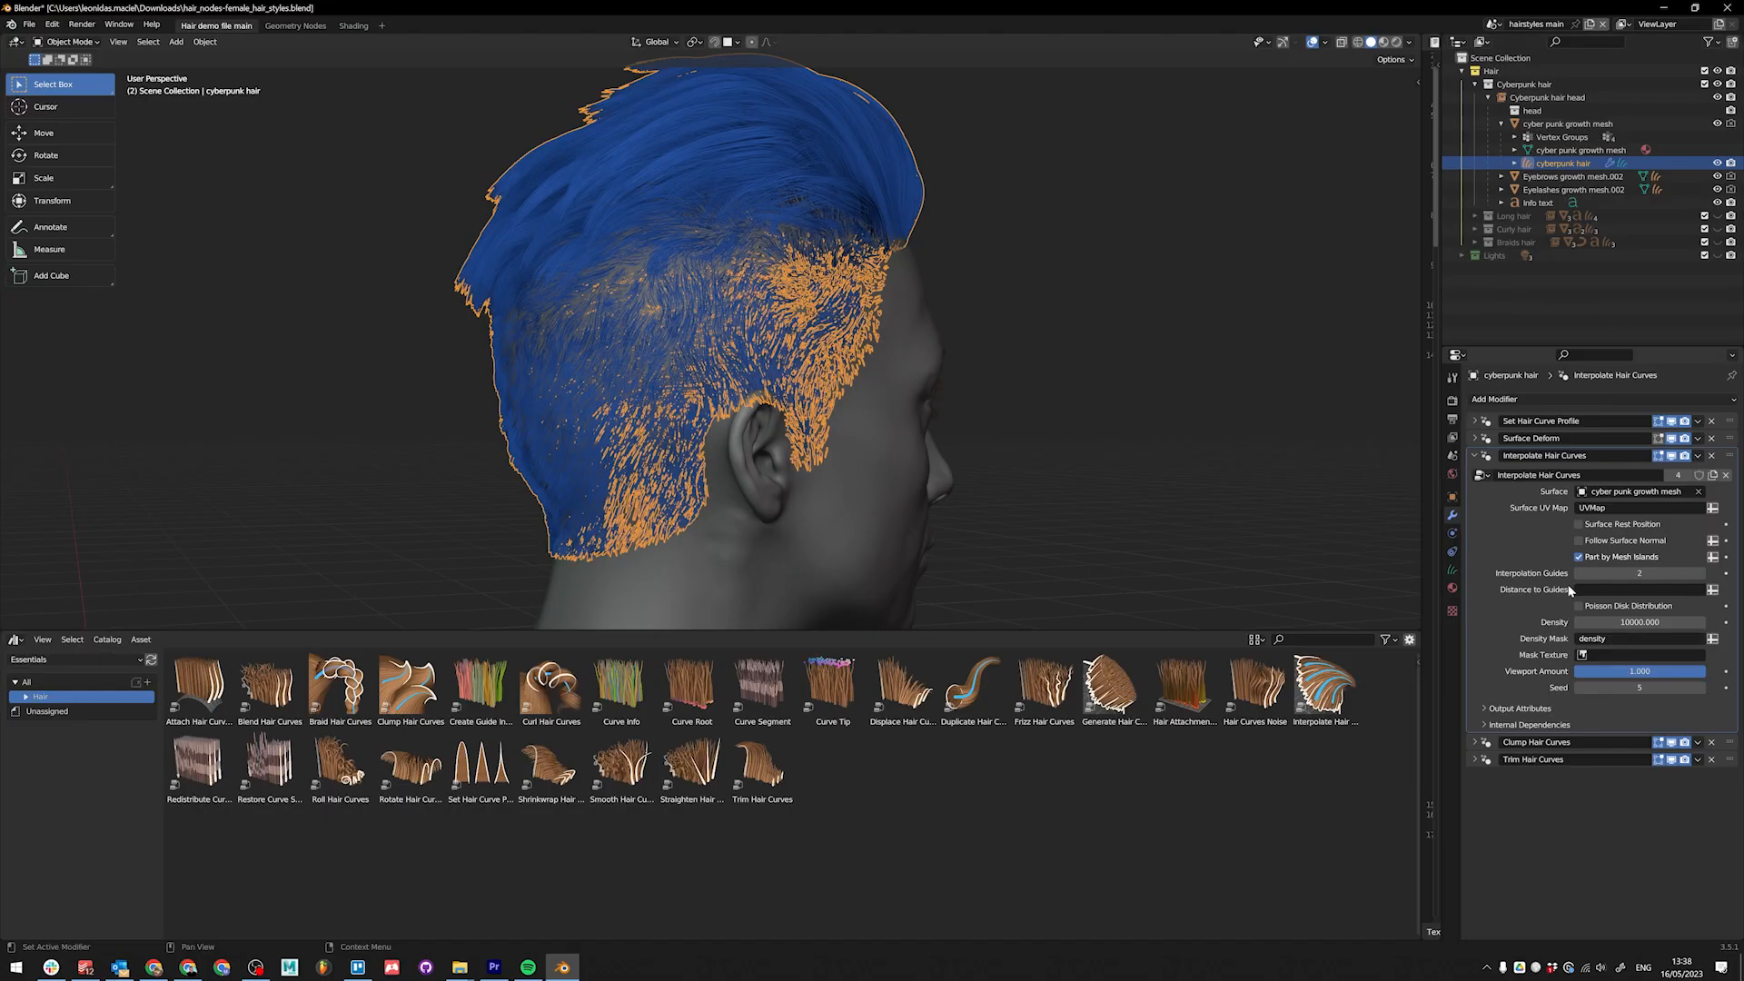
pyautogui.moveTo(886, 238); pyautogui.dragTo(824, 270, button='middle')
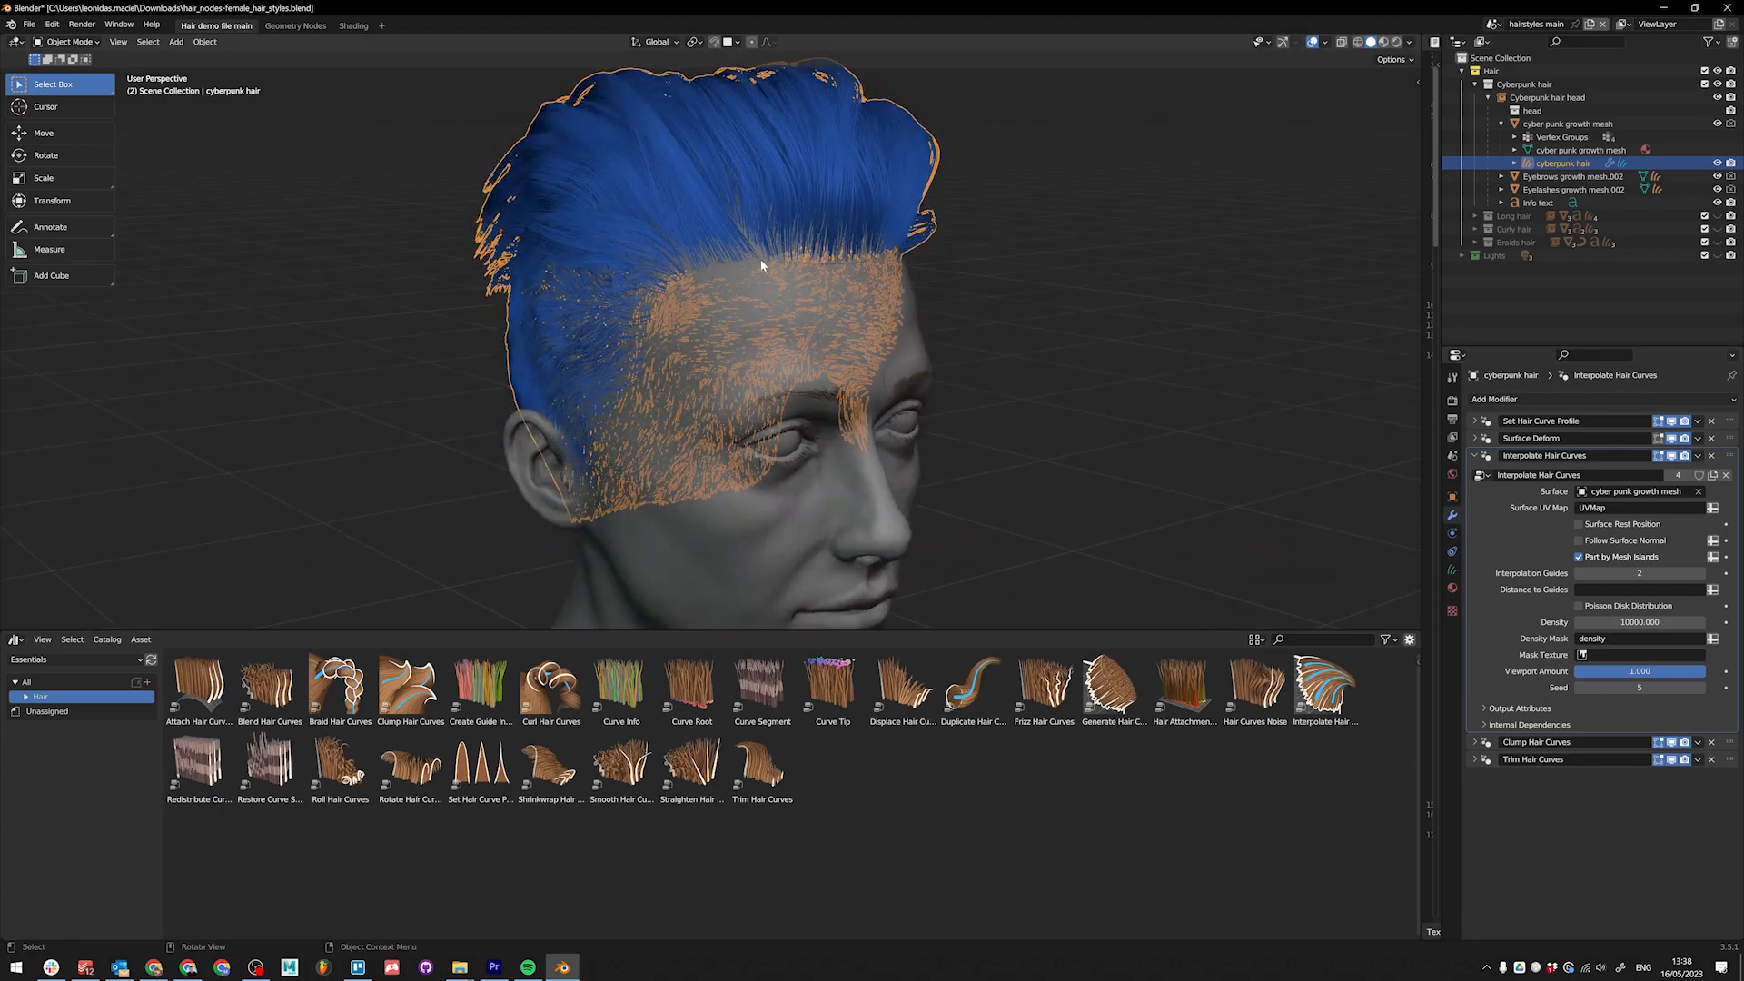
# Step: Select the cyber punk growth mesh and inspect its density vertex group in Weight Paint mode around the front hairline
pyautogui.click(781, 261)
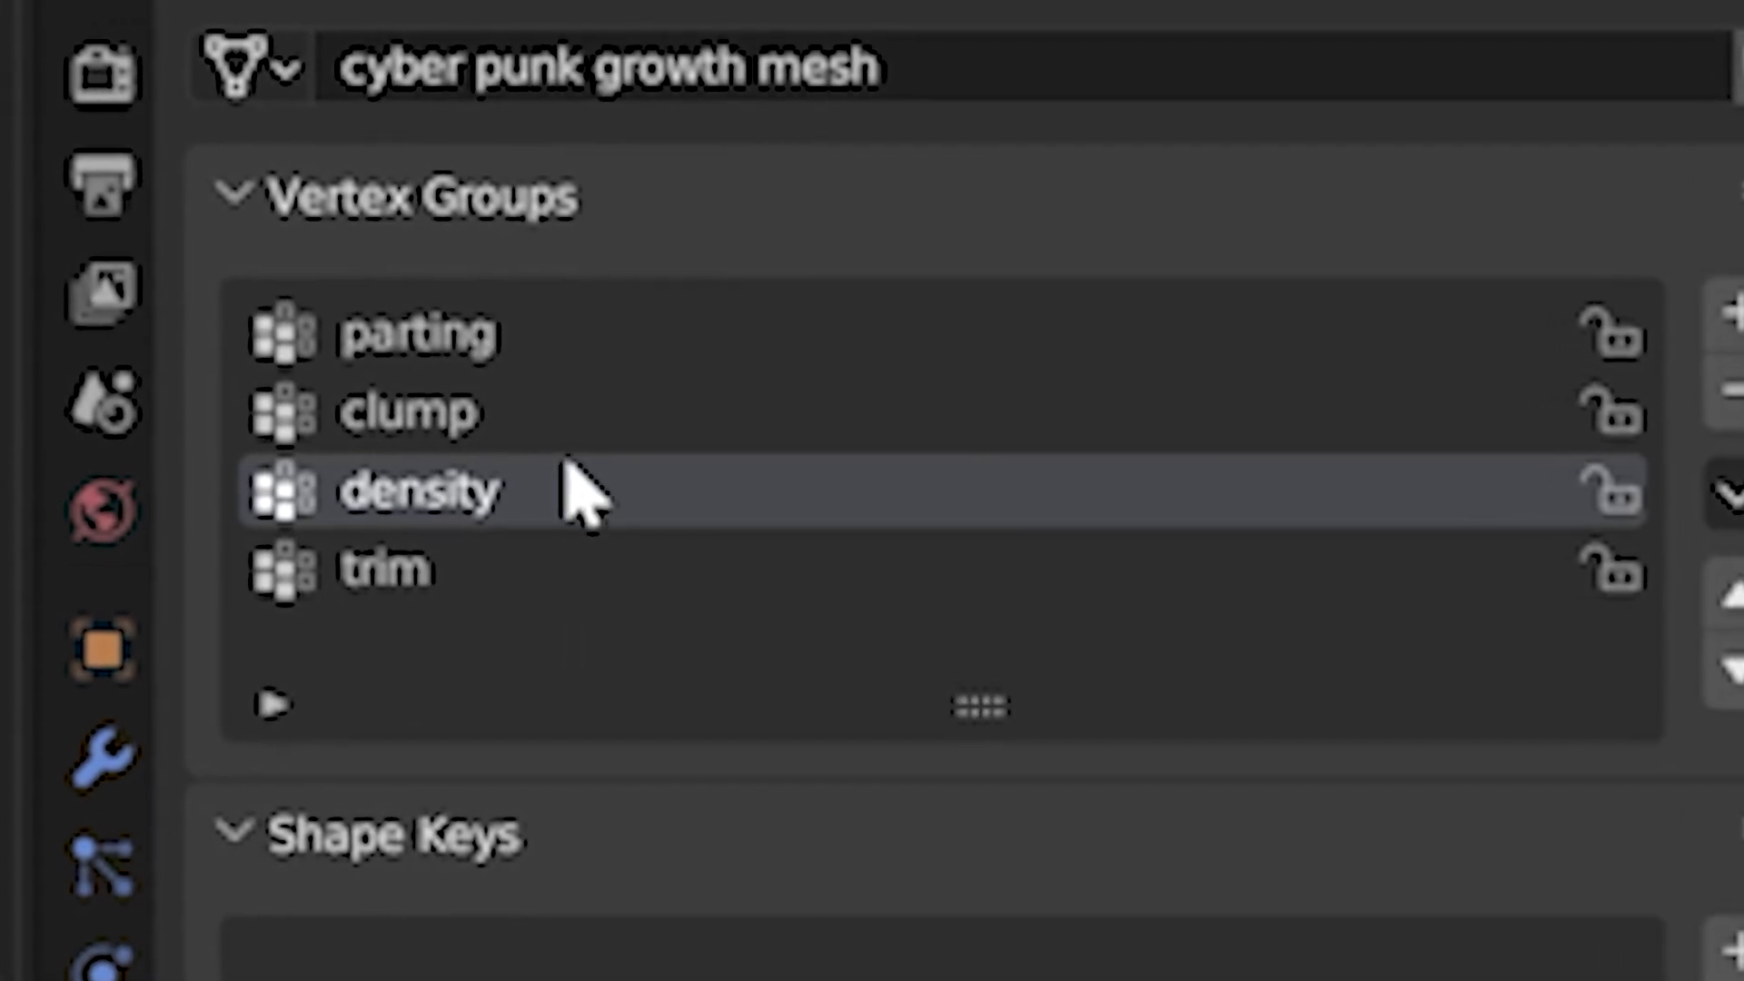
pyautogui.hotkey('ctrl', 'Tab')
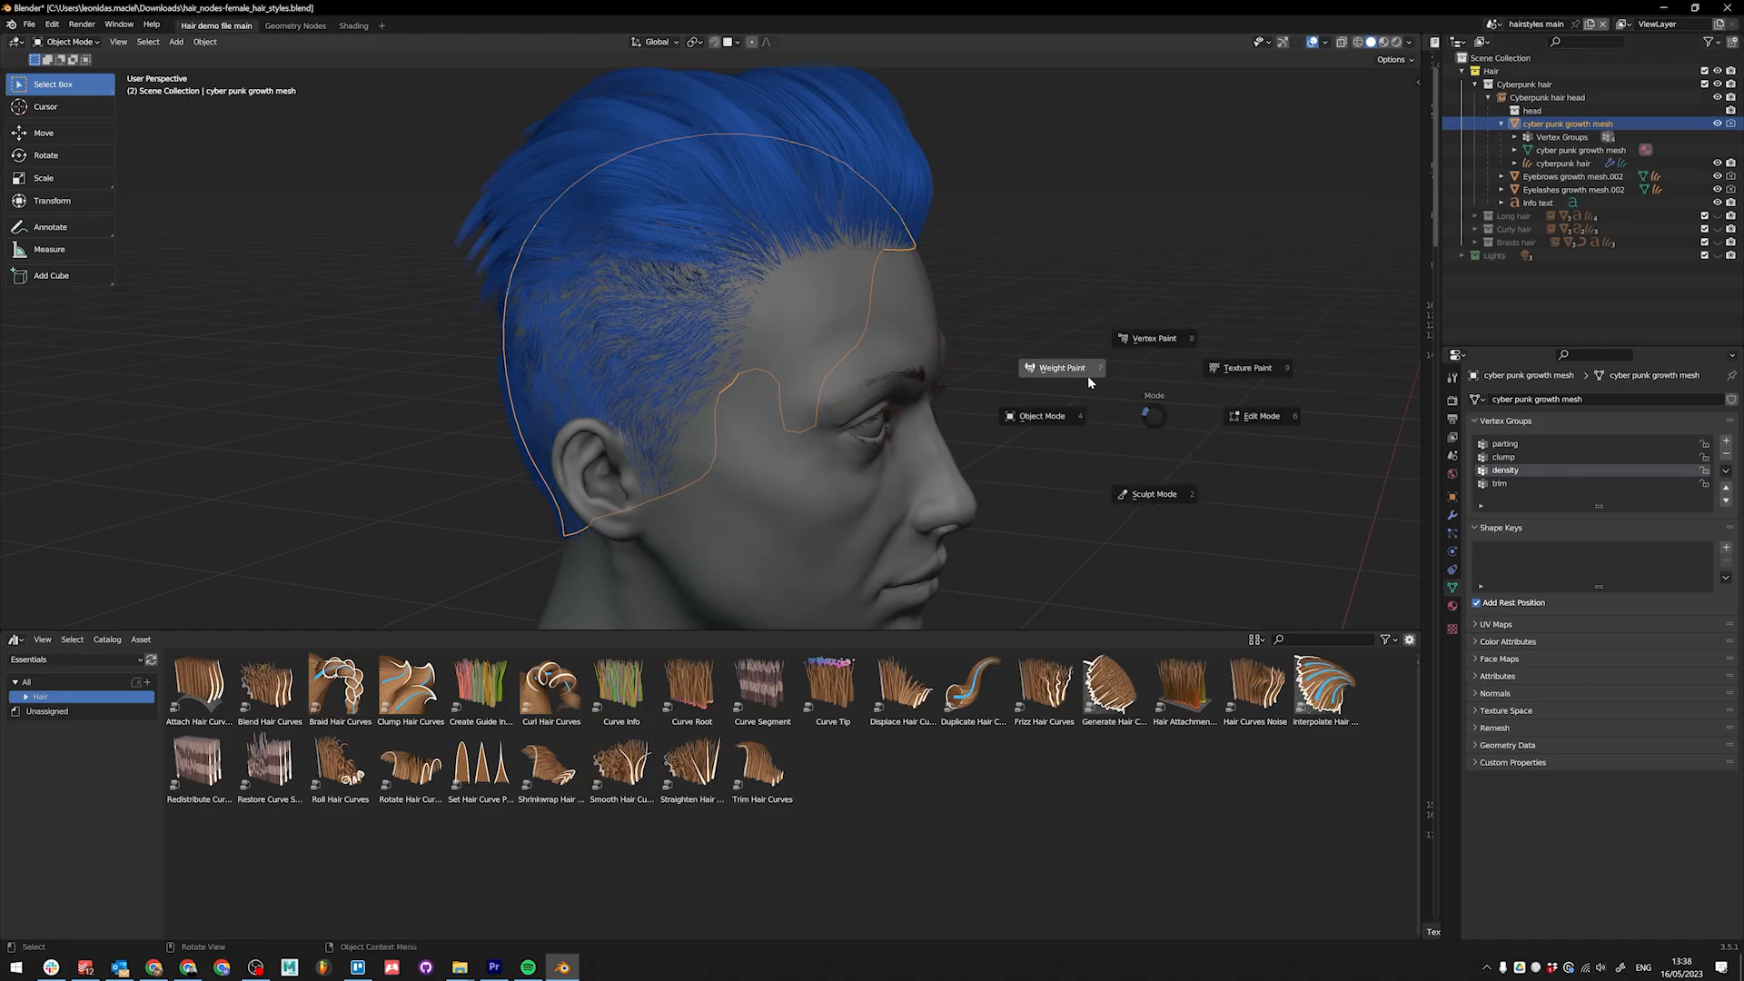
pyautogui.click(1087, 374)
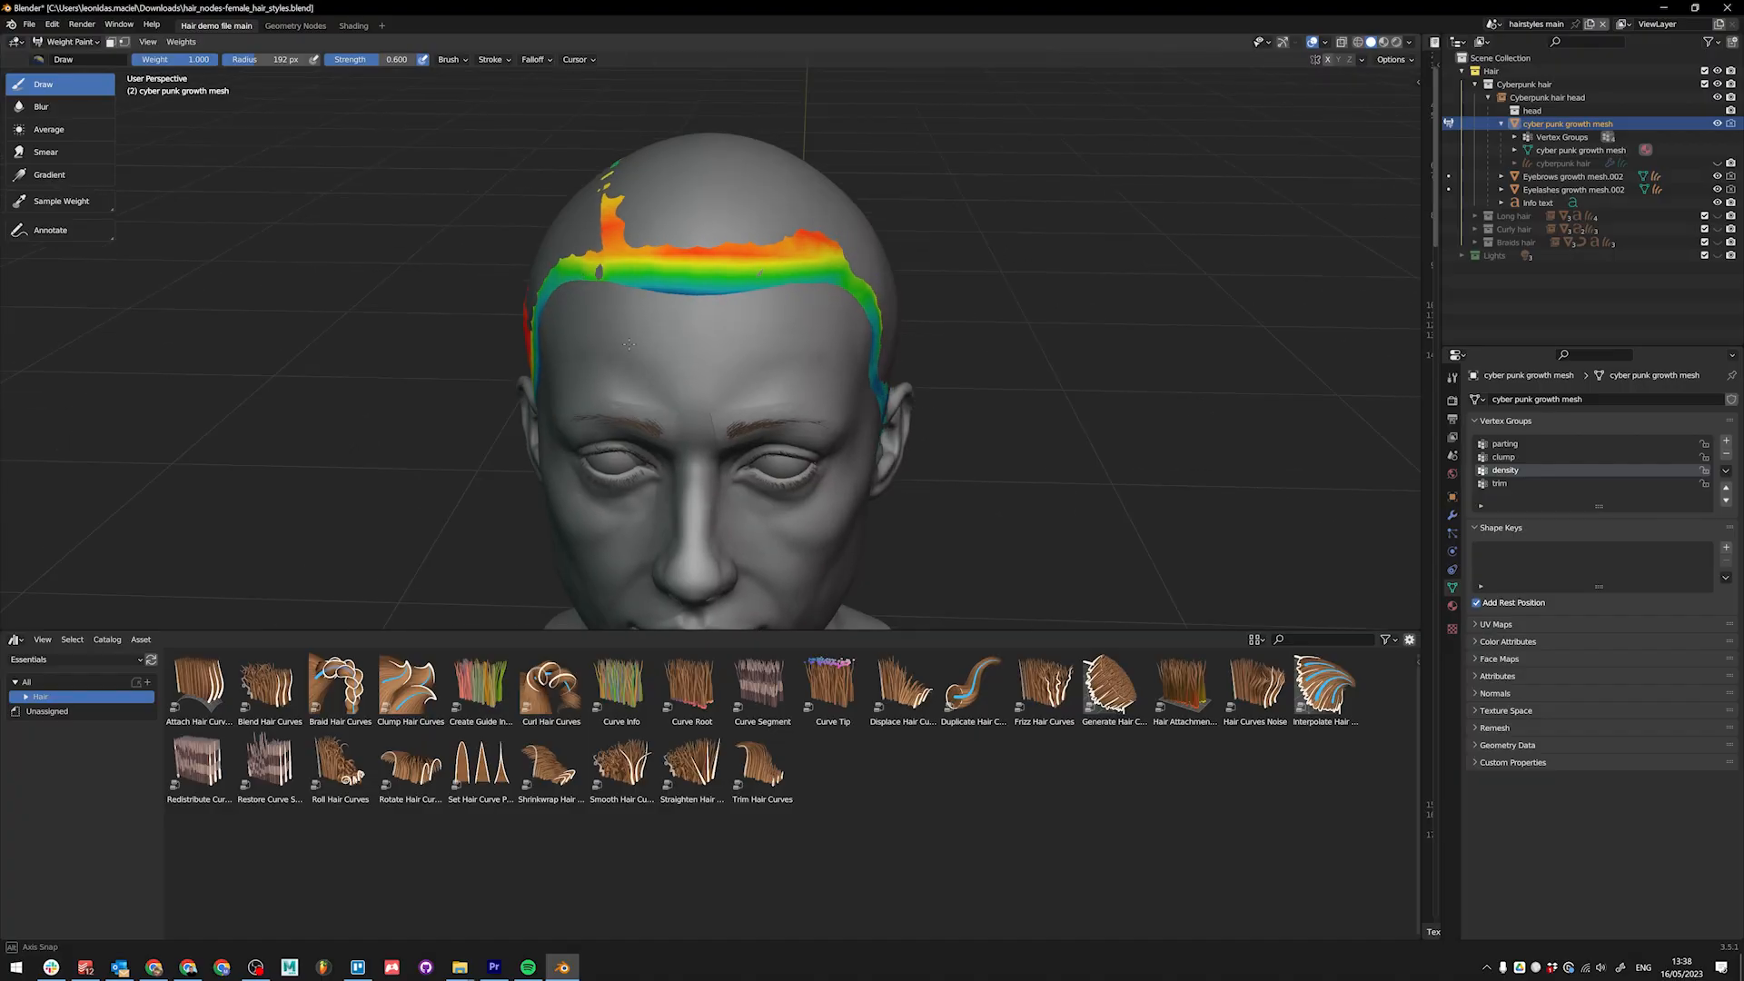
pyautogui.moveTo(628, 344); pyautogui.dragTo(582, 350, button='middle')
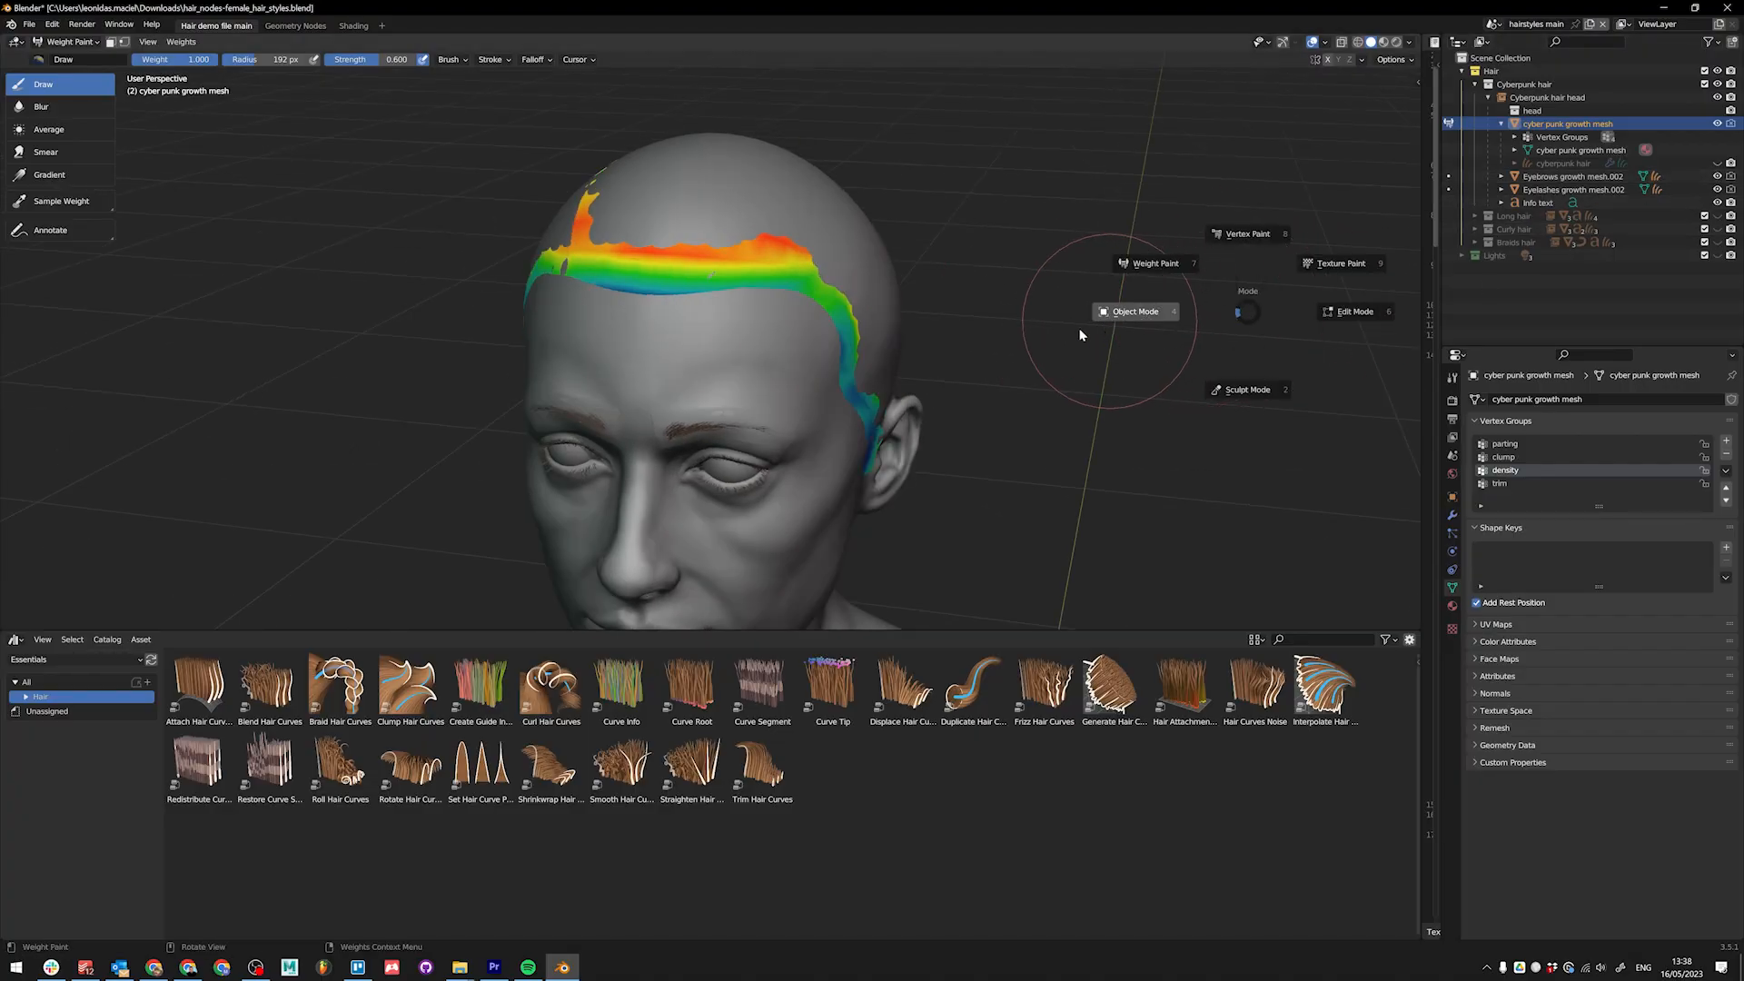
# Step: Return to Object Mode, hide the head, and inspect the bare growth mesh from several angles
pyautogui.click(1080, 331)
pyautogui.click(812, 364)
pyautogui.press('h')
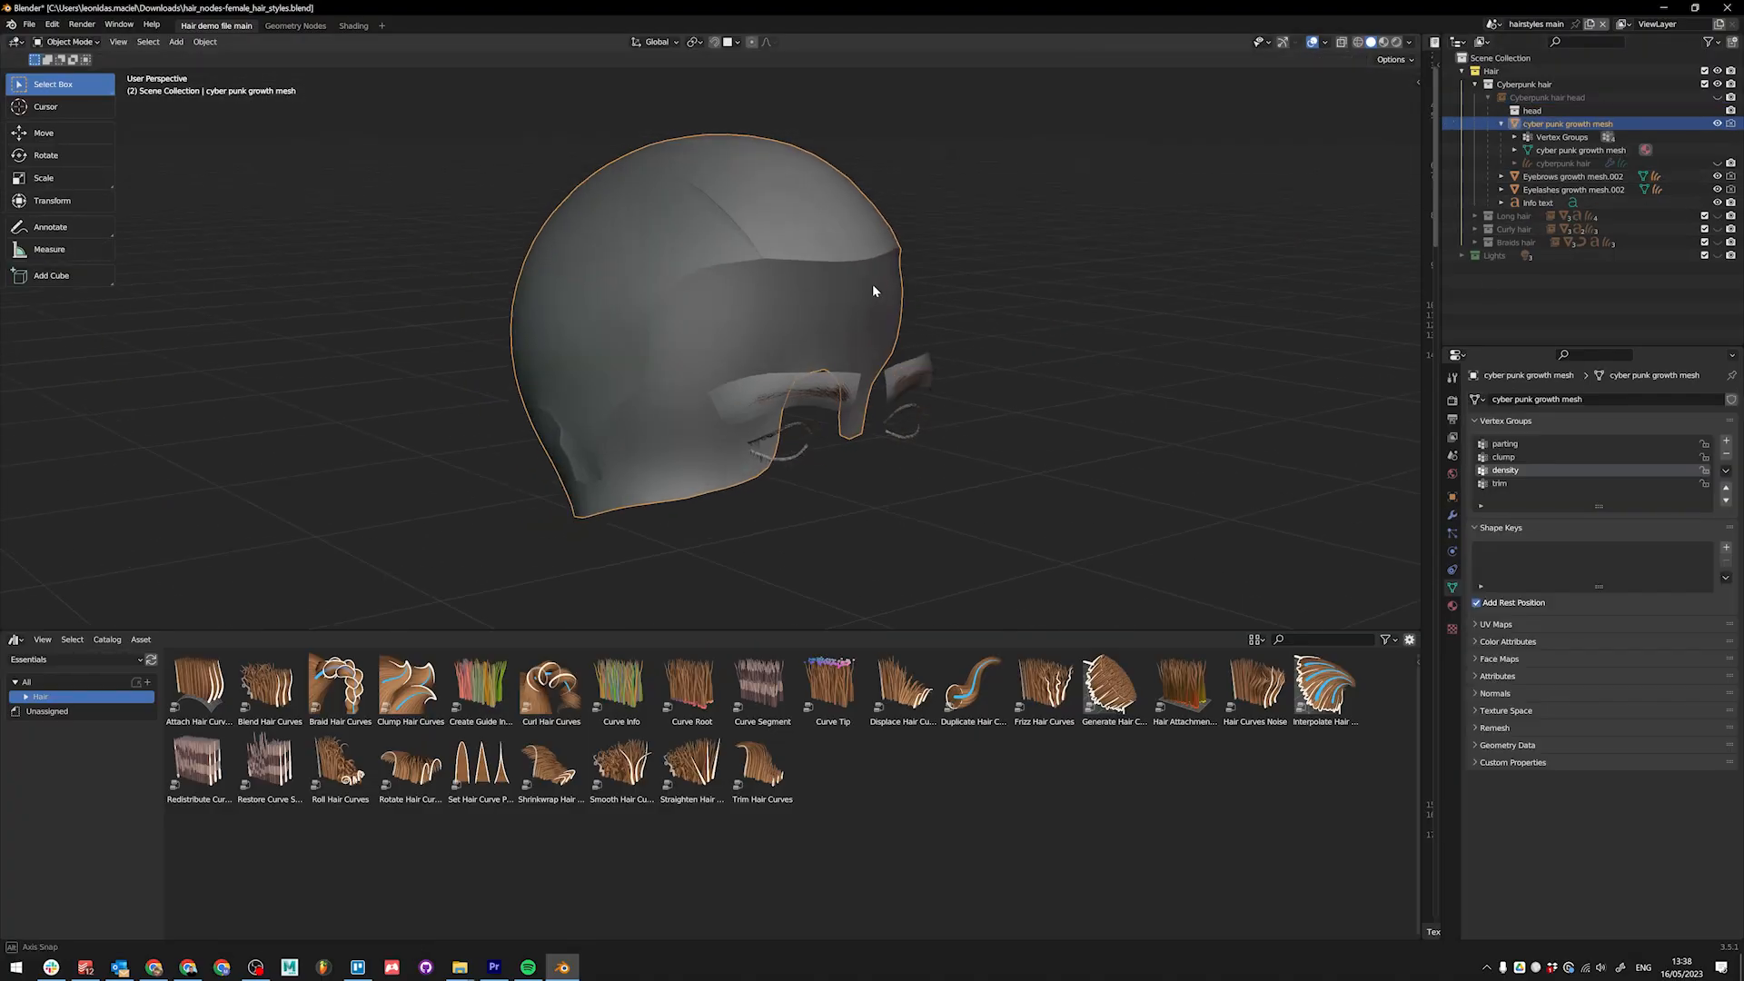
pyautogui.moveTo(872, 284)
pyautogui.mouseDown(button='middle')
pyautogui.moveTo(859, 303)
pyautogui.moveTo(841, 259)
pyautogui.moveTo(830, 354)
pyautogui.moveTo(909, 279)
pyautogui.moveTo(877, 261)
pyautogui.mouseUp(button='middle')
pyautogui.moveTo(1317, 366); pyautogui.dragTo(592, 363, button='middle')
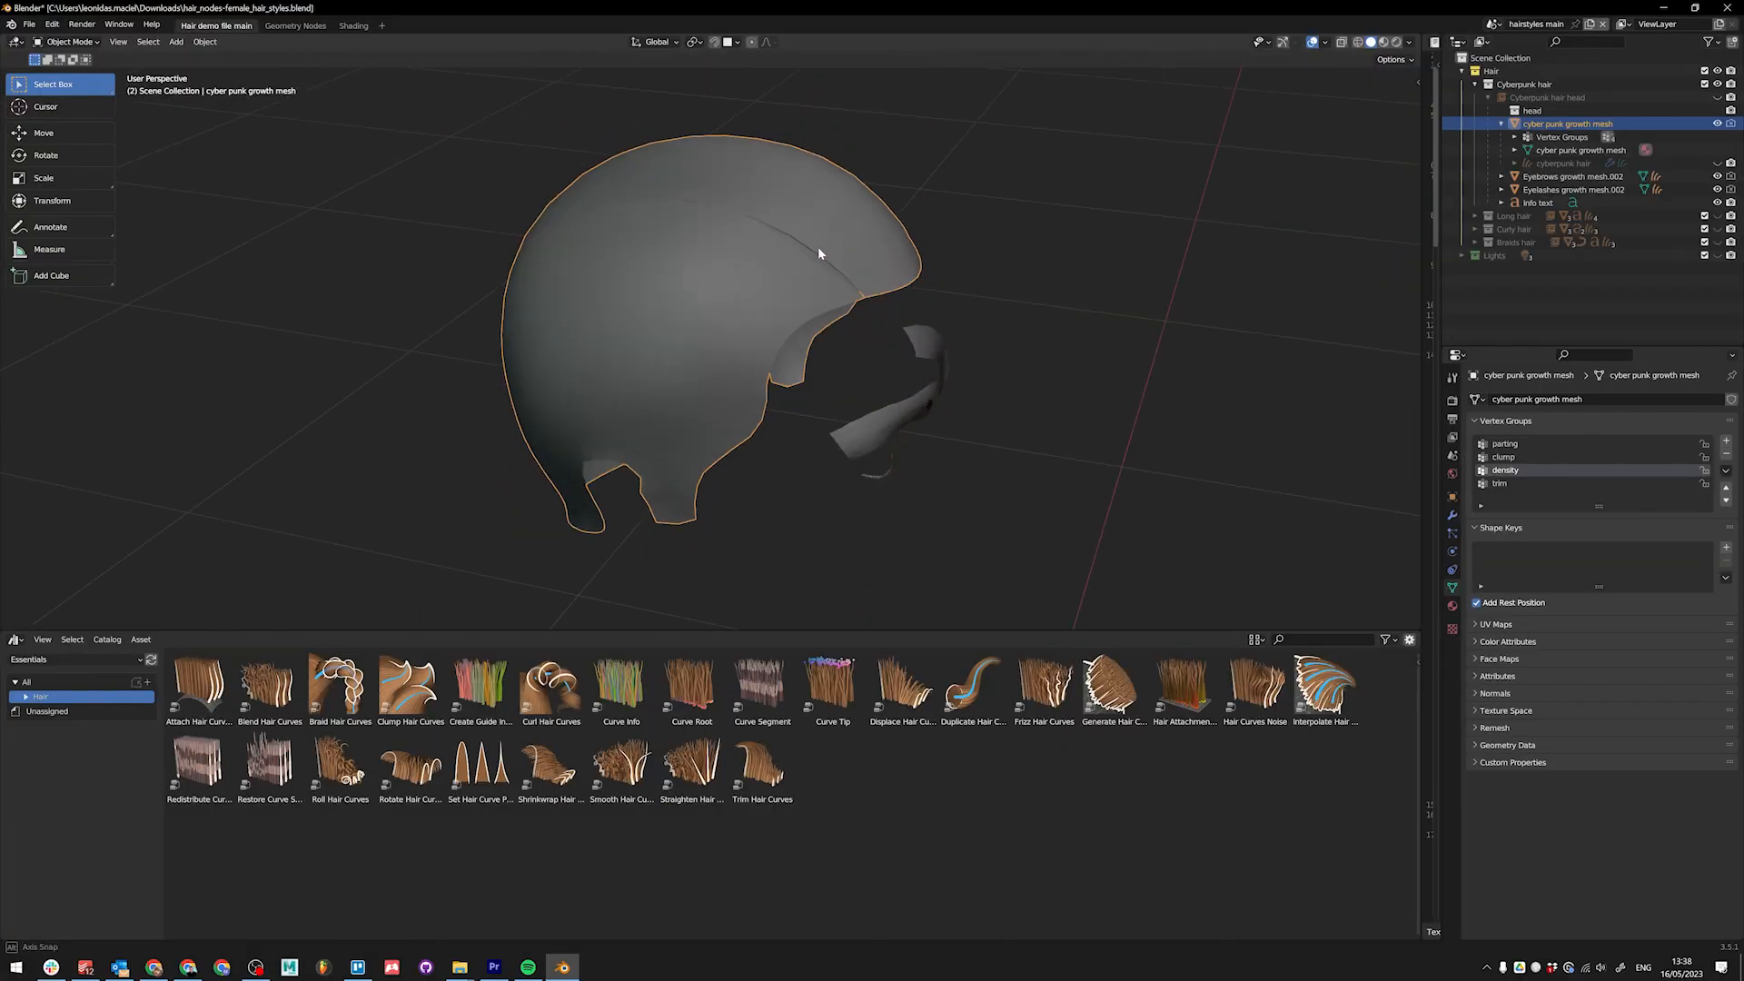
pyautogui.moveTo(819, 249); pyautogui.dragTo(709, 293, button='middle')
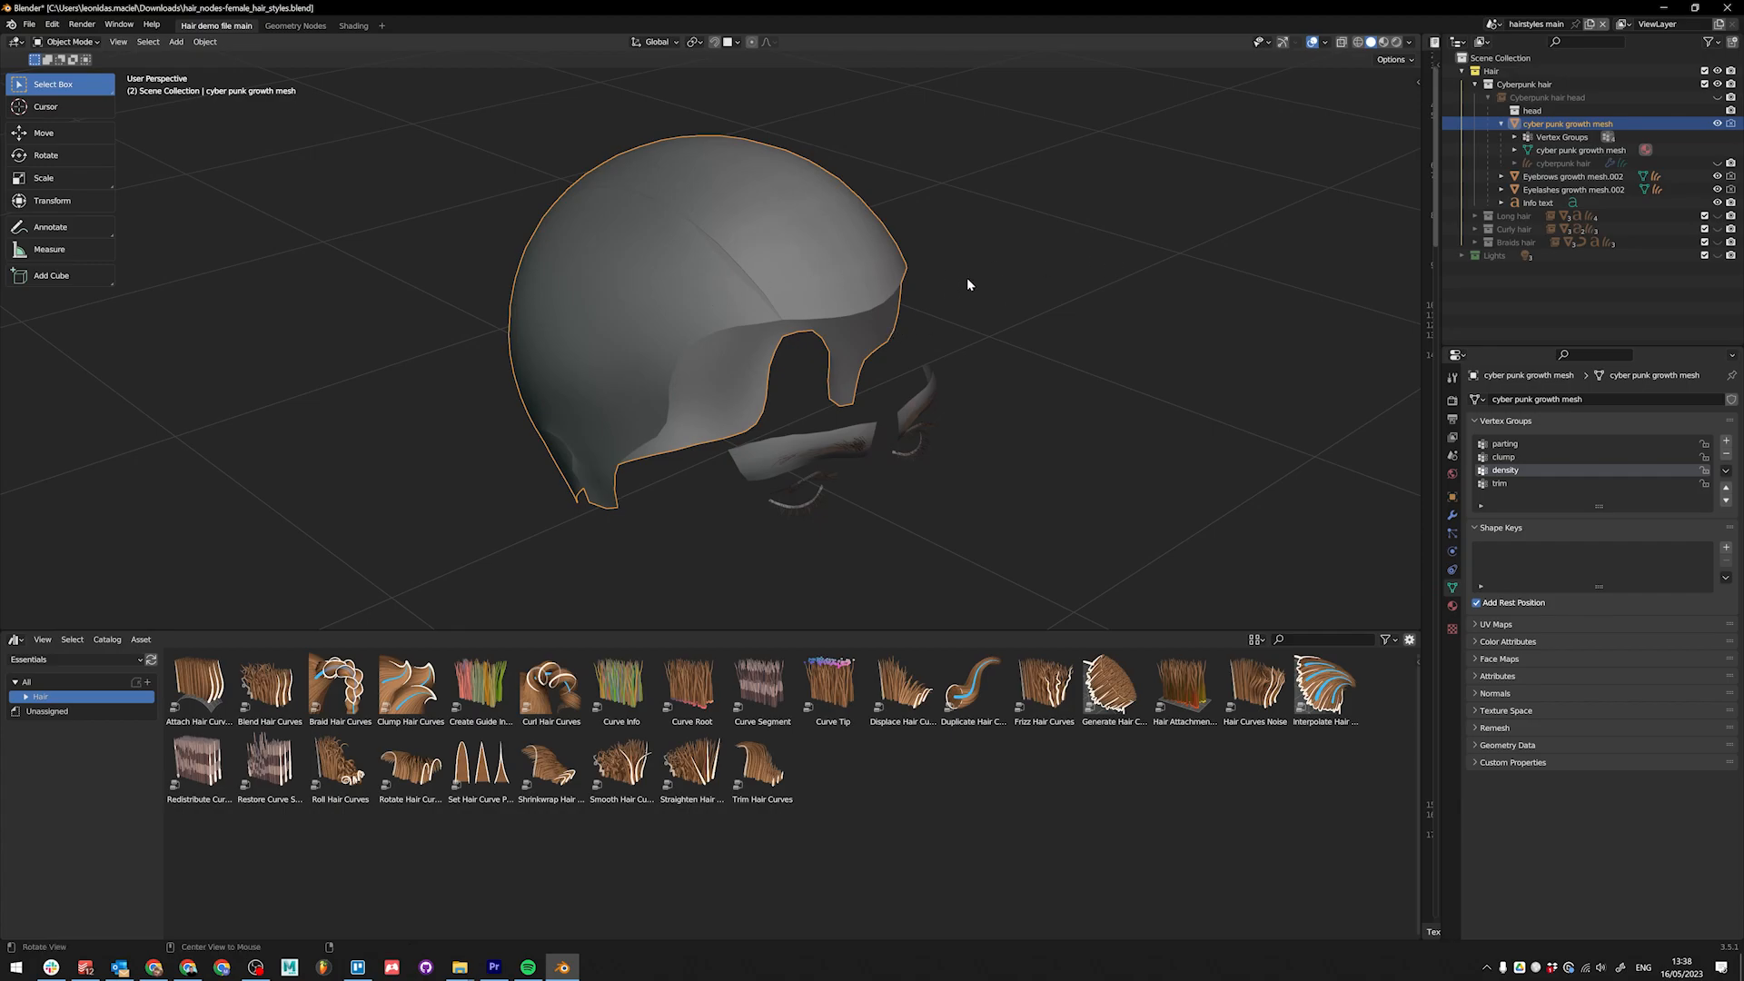
# Step: Put the growth mesh in Edit Mode and examine its topology and marked edges from the front and side
pyautogui.press('Tab')
pyautogui.moveTo(809, 283); pyautogui.dragTo(1662, 289, button='middle')
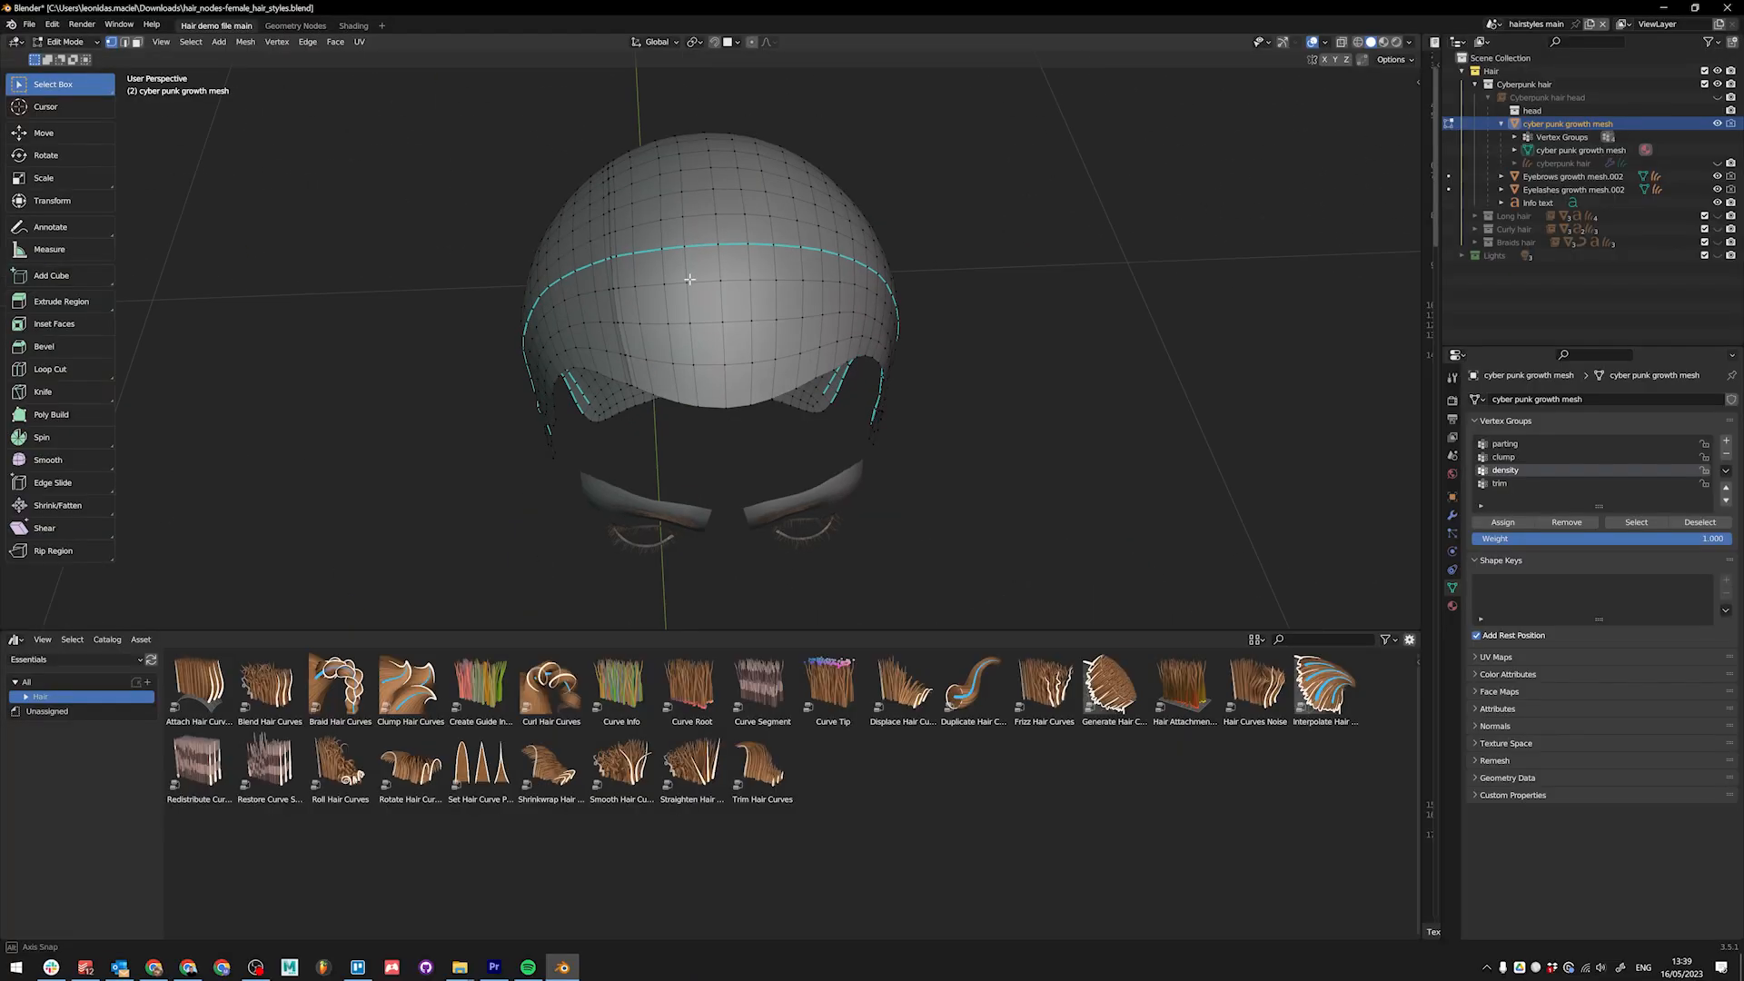
pyautogui.moveTo(999, 304); pyautogui.dragTo(860, 351, button='middle')
pyautogui.moveTo(780, 296); pyautogui.dragTo(802, 282, button='middle')
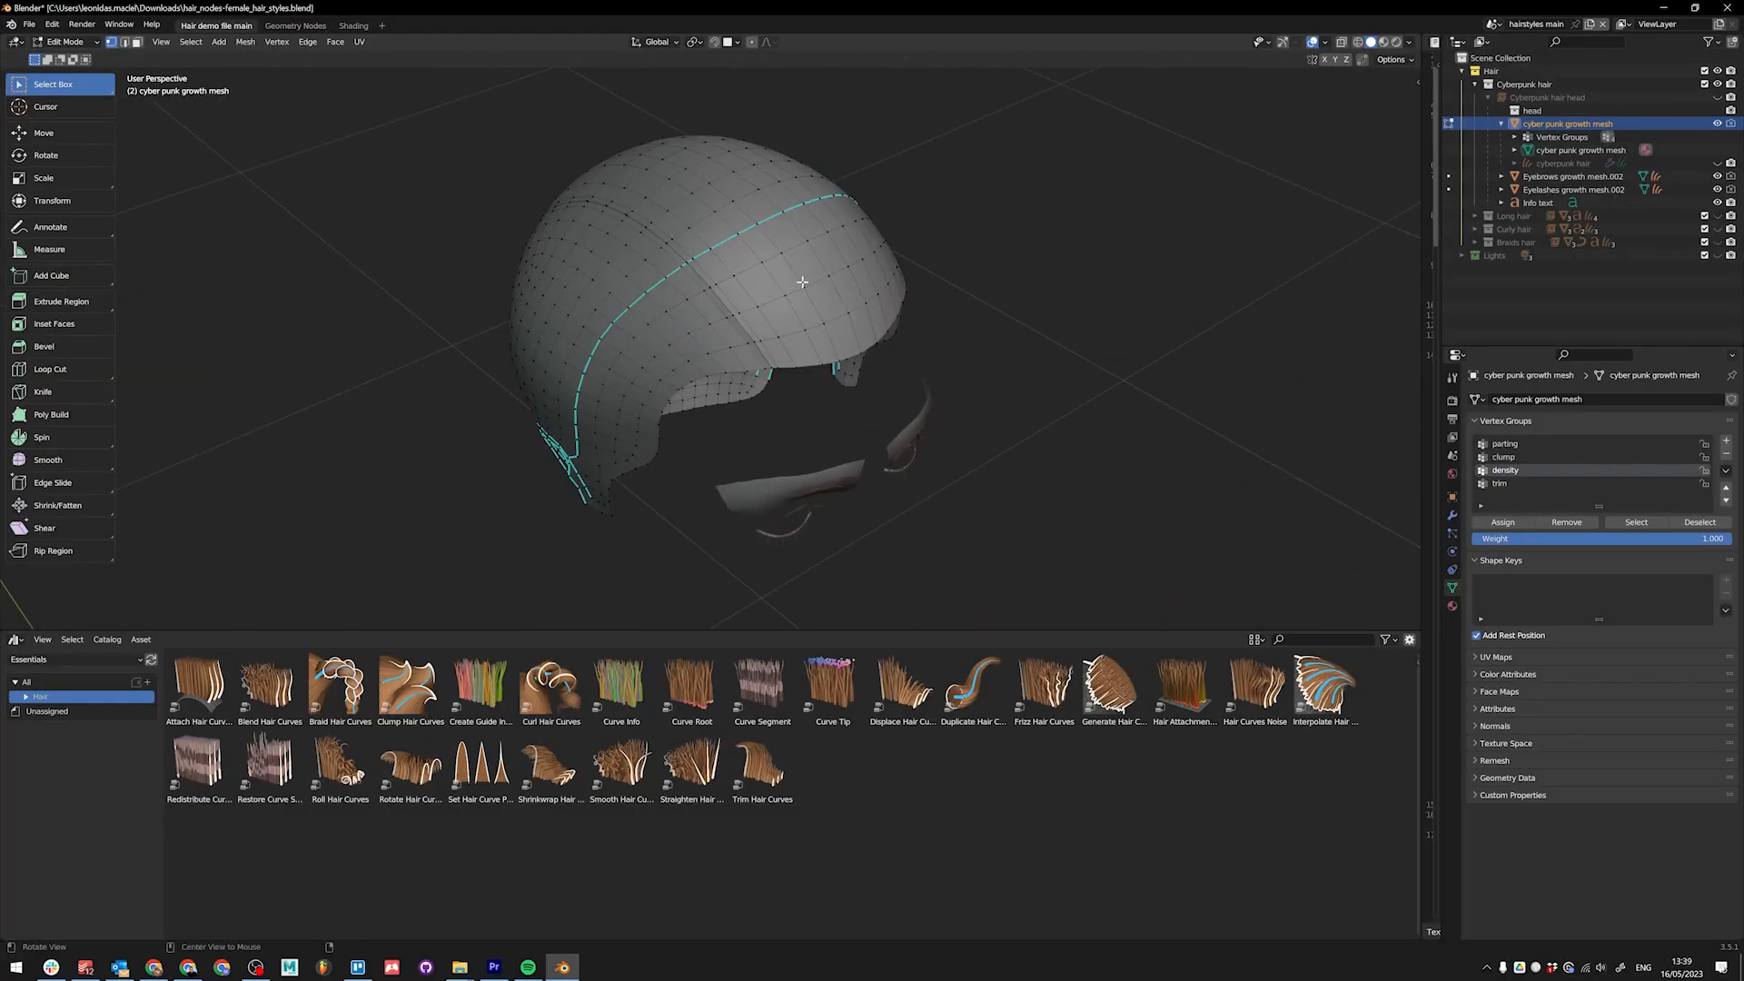
# Step: Show the cyberpunk hair over the growth mesh and look closely at the hair roots along the front hairline
pyautogui.click(1718, 164)
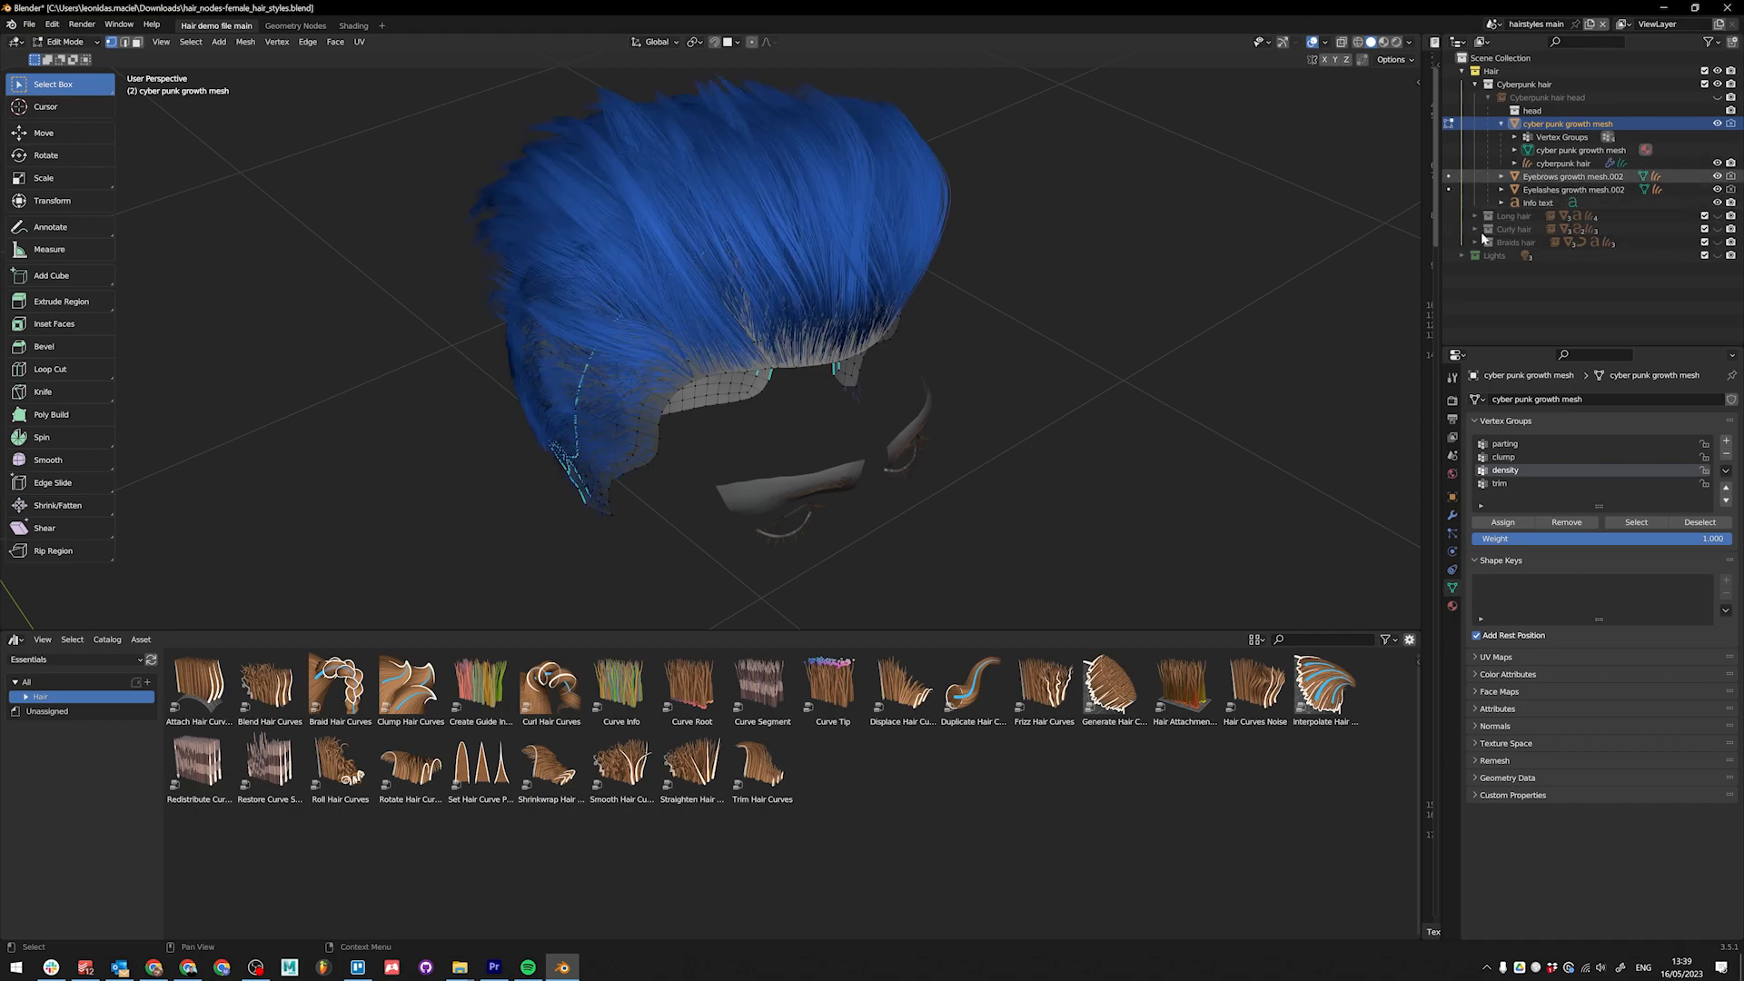
pyautogui.moveTo(892, 290); pyautogui.dragTo(790, 314, button='middle')
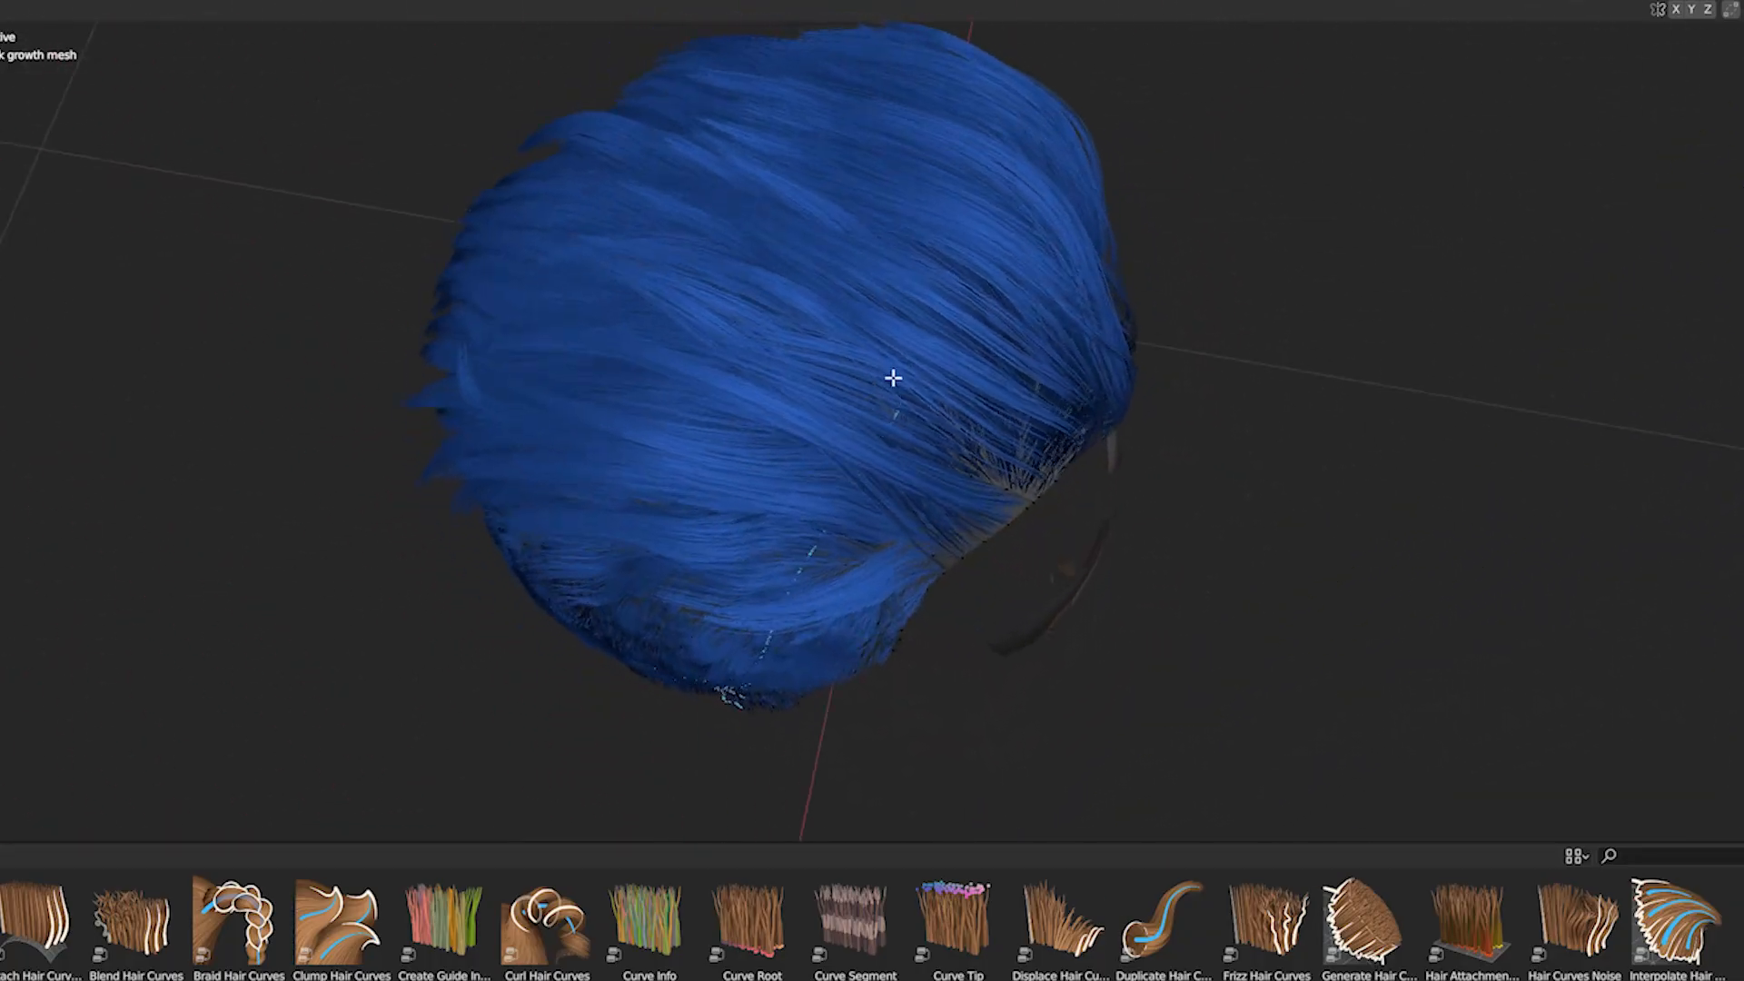
pyautogui.moveTo(893, 378); pyautogui.dragTo(808, 452, button='middle')
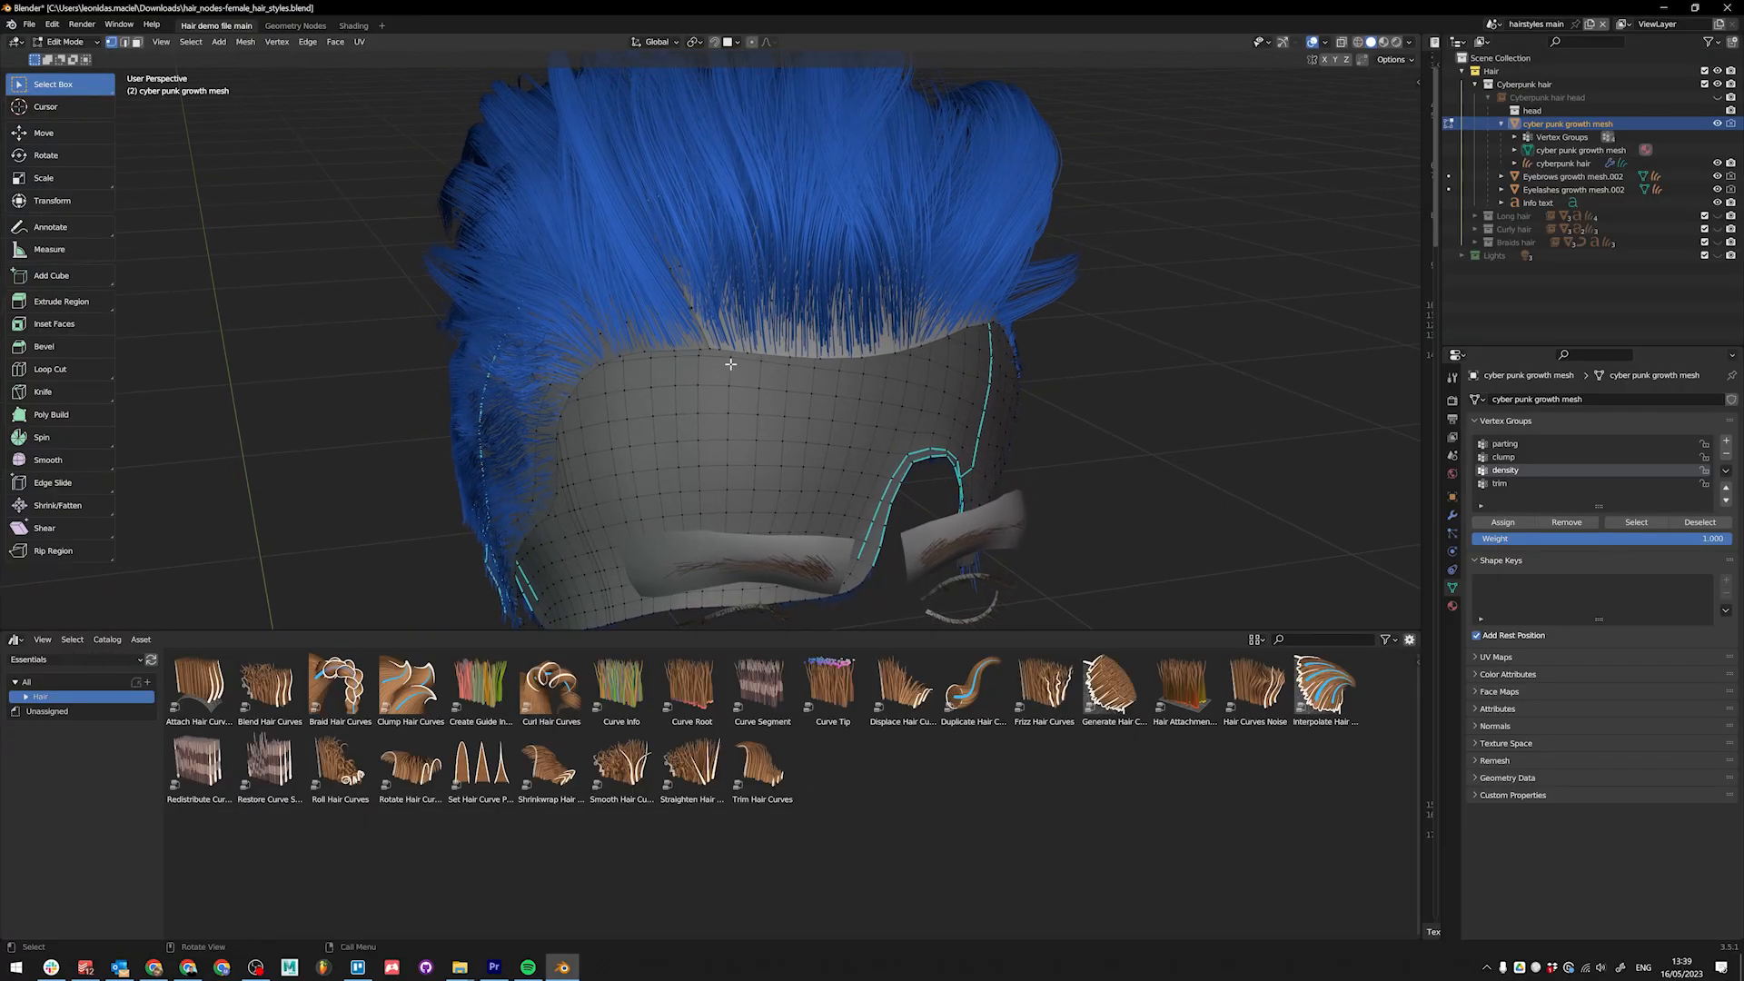
pyautogui.scroll(3, 731, 363)
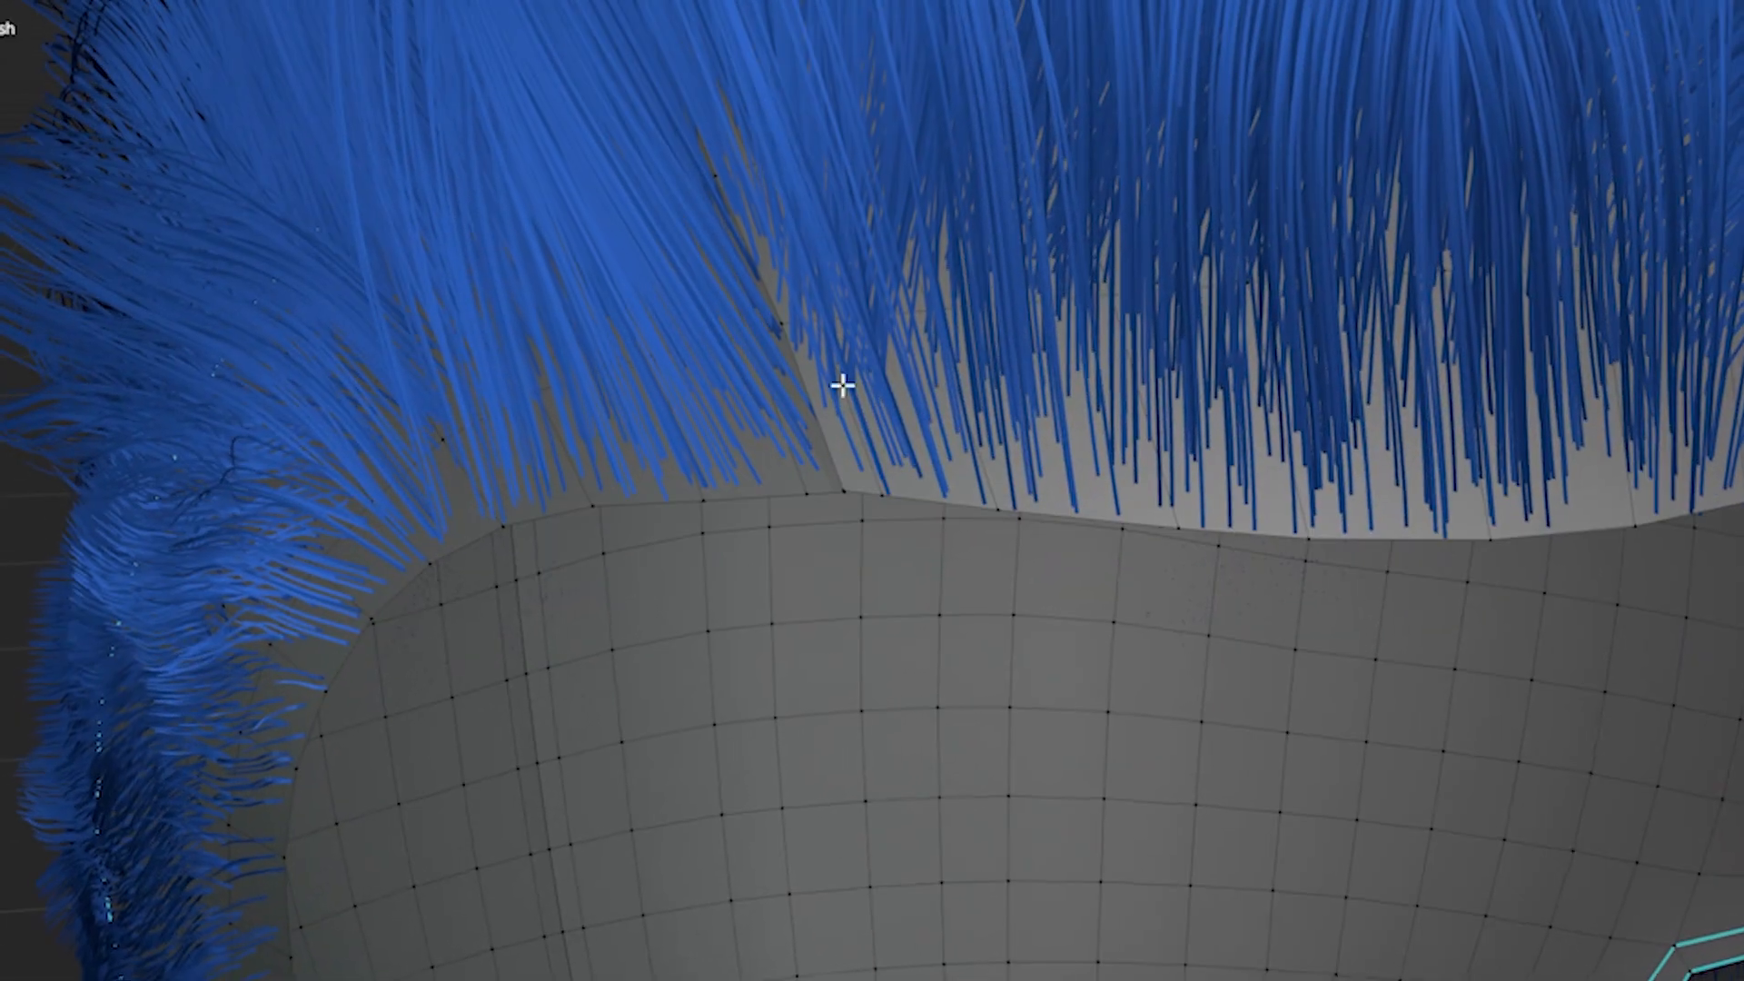
# Step: Switch the growth mesh to Weight Paint mode, hide the cyberpunk hair, and inspect the density weights all around
pyautogui.hotkey('ctrl', 'Tab')
pyautogui.click(799, 454)
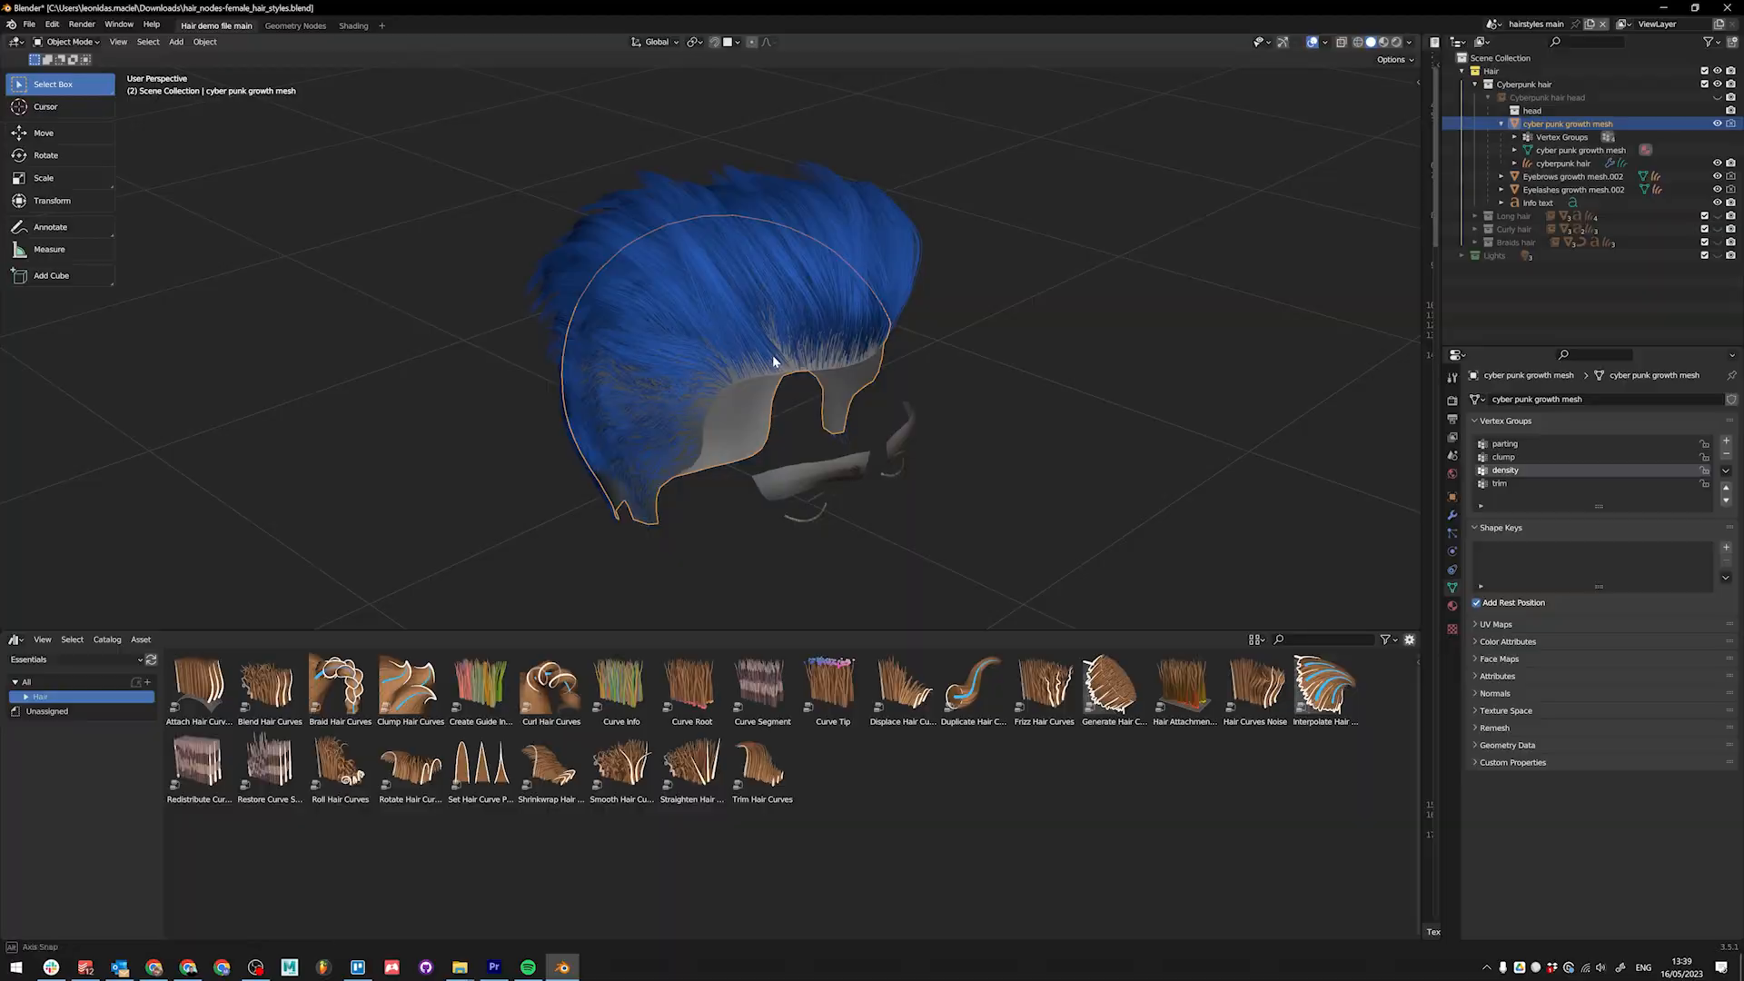
pyautogui.scroll(2, 682, 459)
pyautogui.hotkey('ctrl', 'Tab')
pyautogui.click(634, 386)
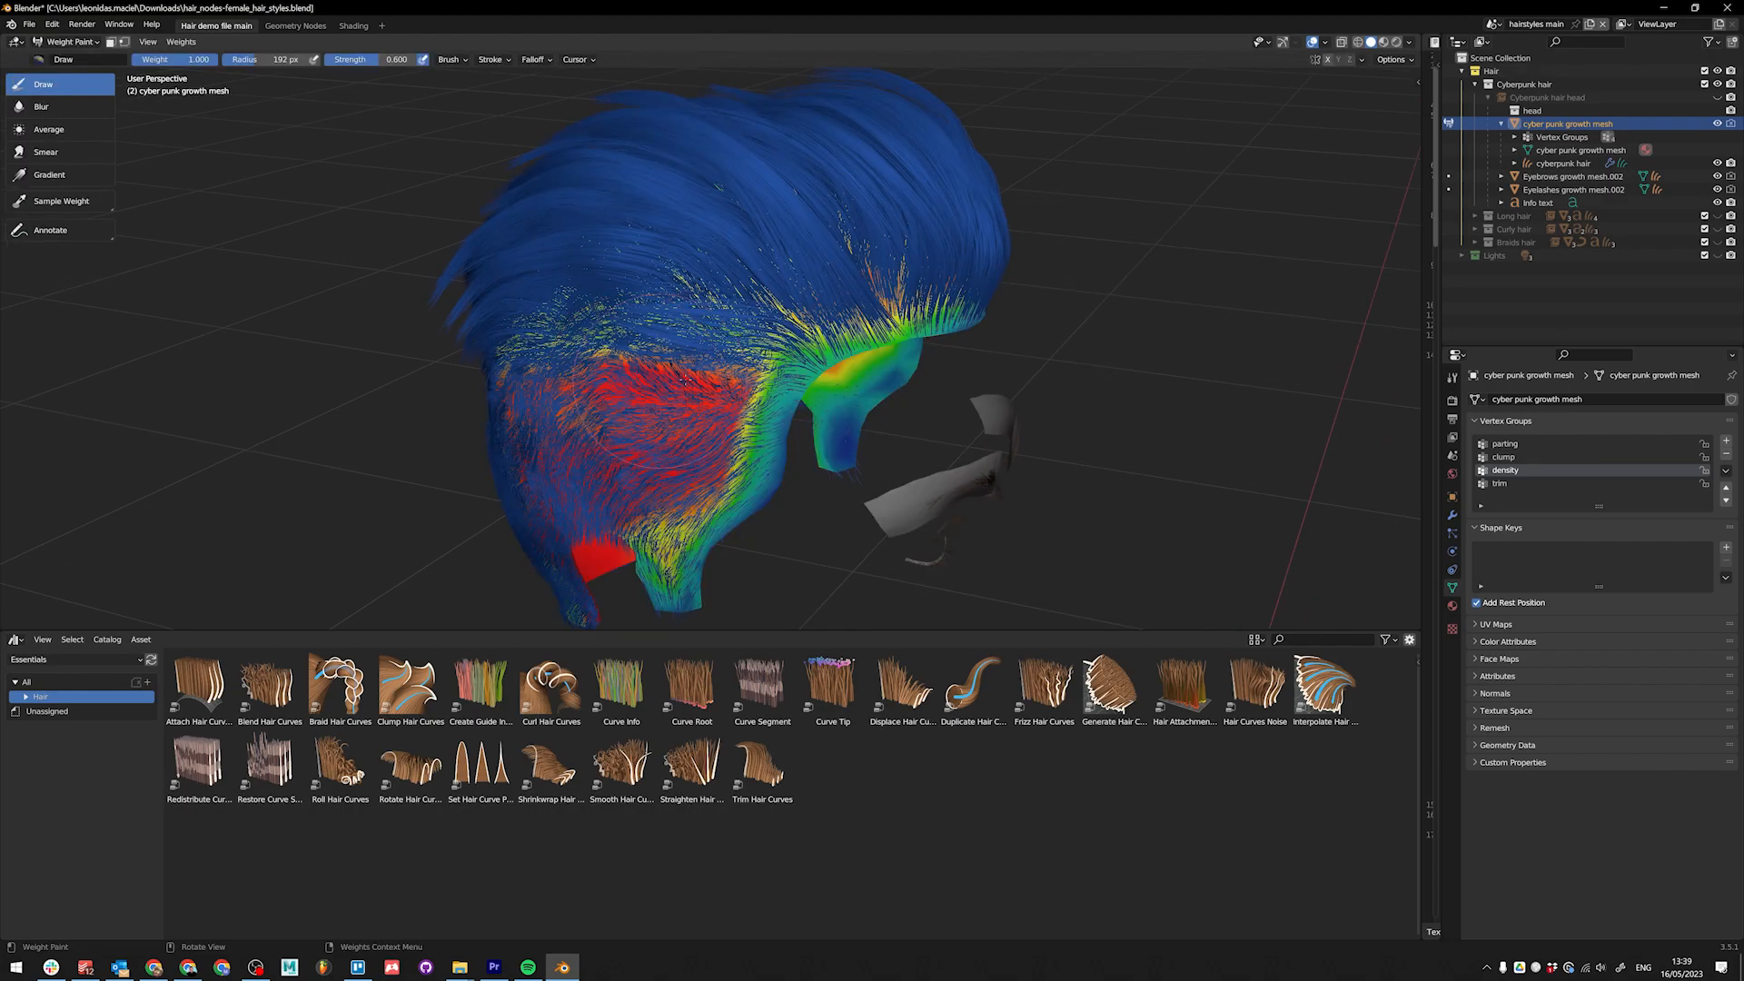
pyautogui.click(1718, 165)
pyautogui.moveTo(864, 284)
pyautogui.mouseDown(button='middle')
pyautogui.moveTo(949, 350)
pyautogui.moveTo(1157, 347)
pyautogui.mouseUp(button='middle')
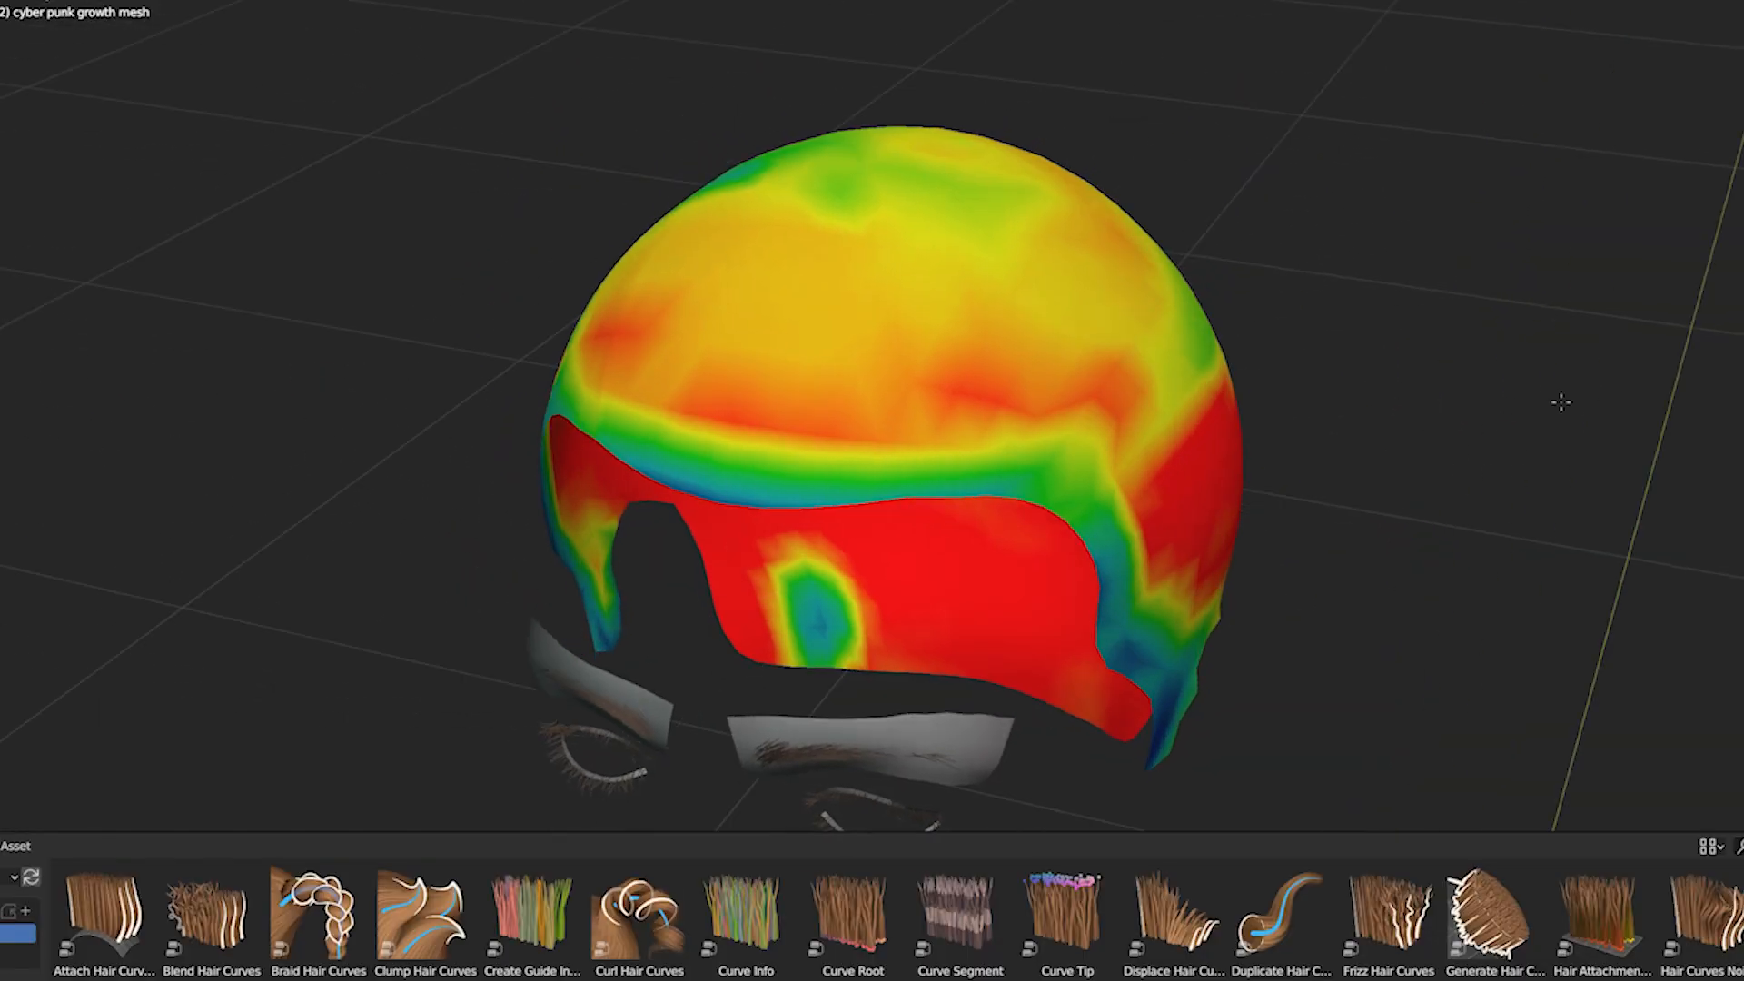
pyautogui.moveTo(1560, 402)
pyautogui.mouseDown(button='middle')
pyautogui.moveTo(498, 343)
pyautogui.moveTo(429, 321)
pyautogui.mouseUp(button='middle')
# Step: Display the clump and parting vertex groups of the growth mesh and inspect where each is weighted
pyautogui.moveTo(977, 567)
pyautogui.mouseDown(button='middle')
pyautogui.moveTo(545, 590)
pyautogui.moveTo(463, 745)
pyautogui.mouseUp(button='middle')
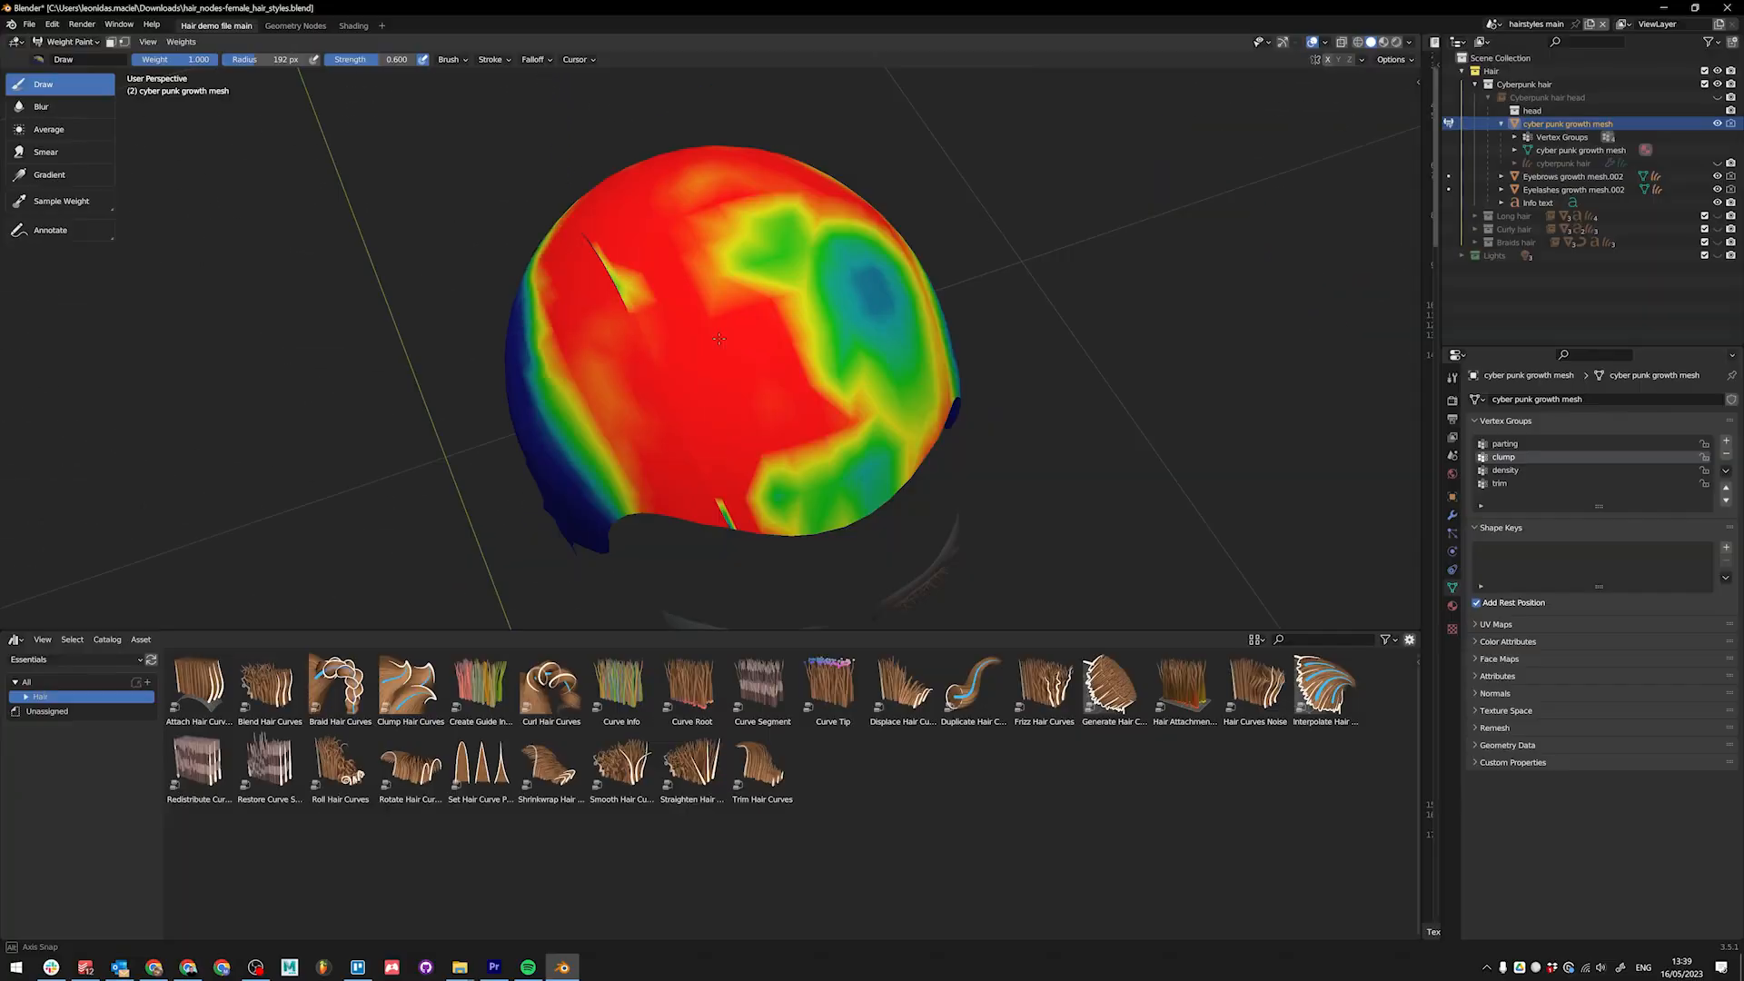
pyautogui.moveTo(772, 359)
pyautogui.mouseDown(button='middle')
pyautogui.moveTo(845, 428)
pyautogui.moveTo(1365, 272)
pyautogui.mouseUp(button='middle')
pyautogui.moveTo(889, 328); pyautogui.dragTo(769, 325, button='middle')
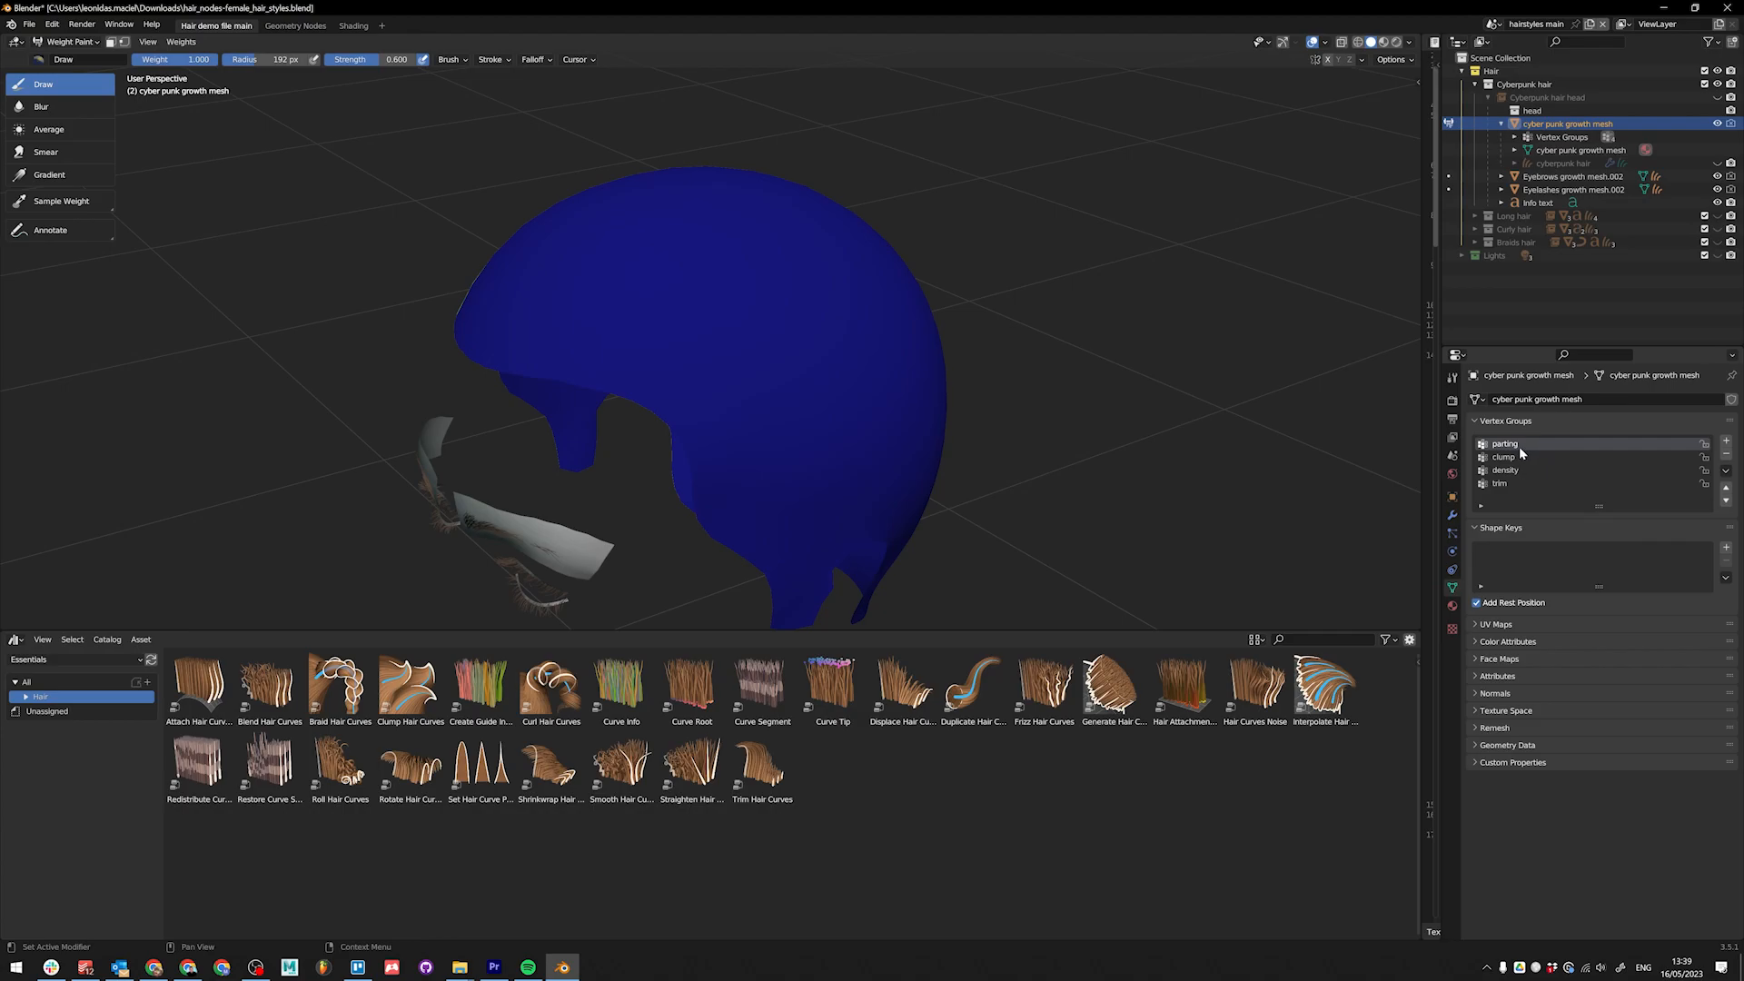
pyautogui.moveTo(397, 335)
pyautogui.mouseDown(button='middle')
pyautogui.moveTo(952, 450)
pyautogui.moveTo(669, 329)
pyautogui.moveTo(753, 434)
pyautogui.moveTo(763, 407)
pyautogui.mouseUp(button='middle')
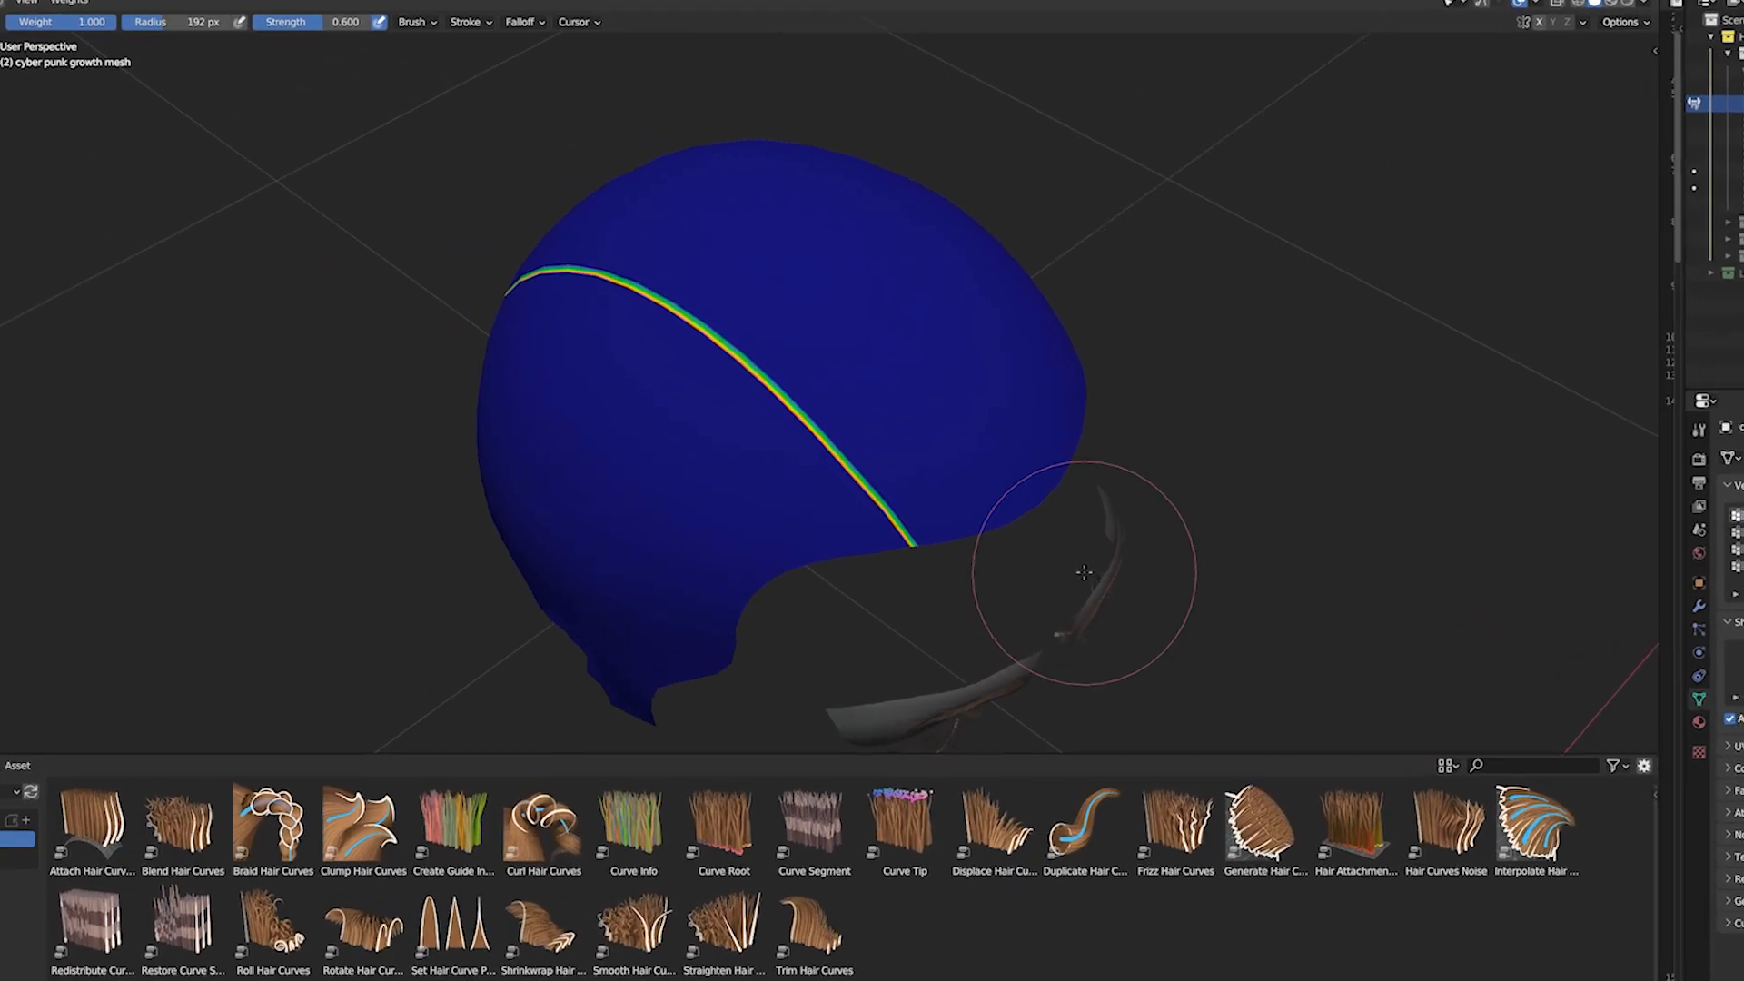
pyautogui.moveTo(861, 518); pyautogui.dragTo(810, 676, button='middle')
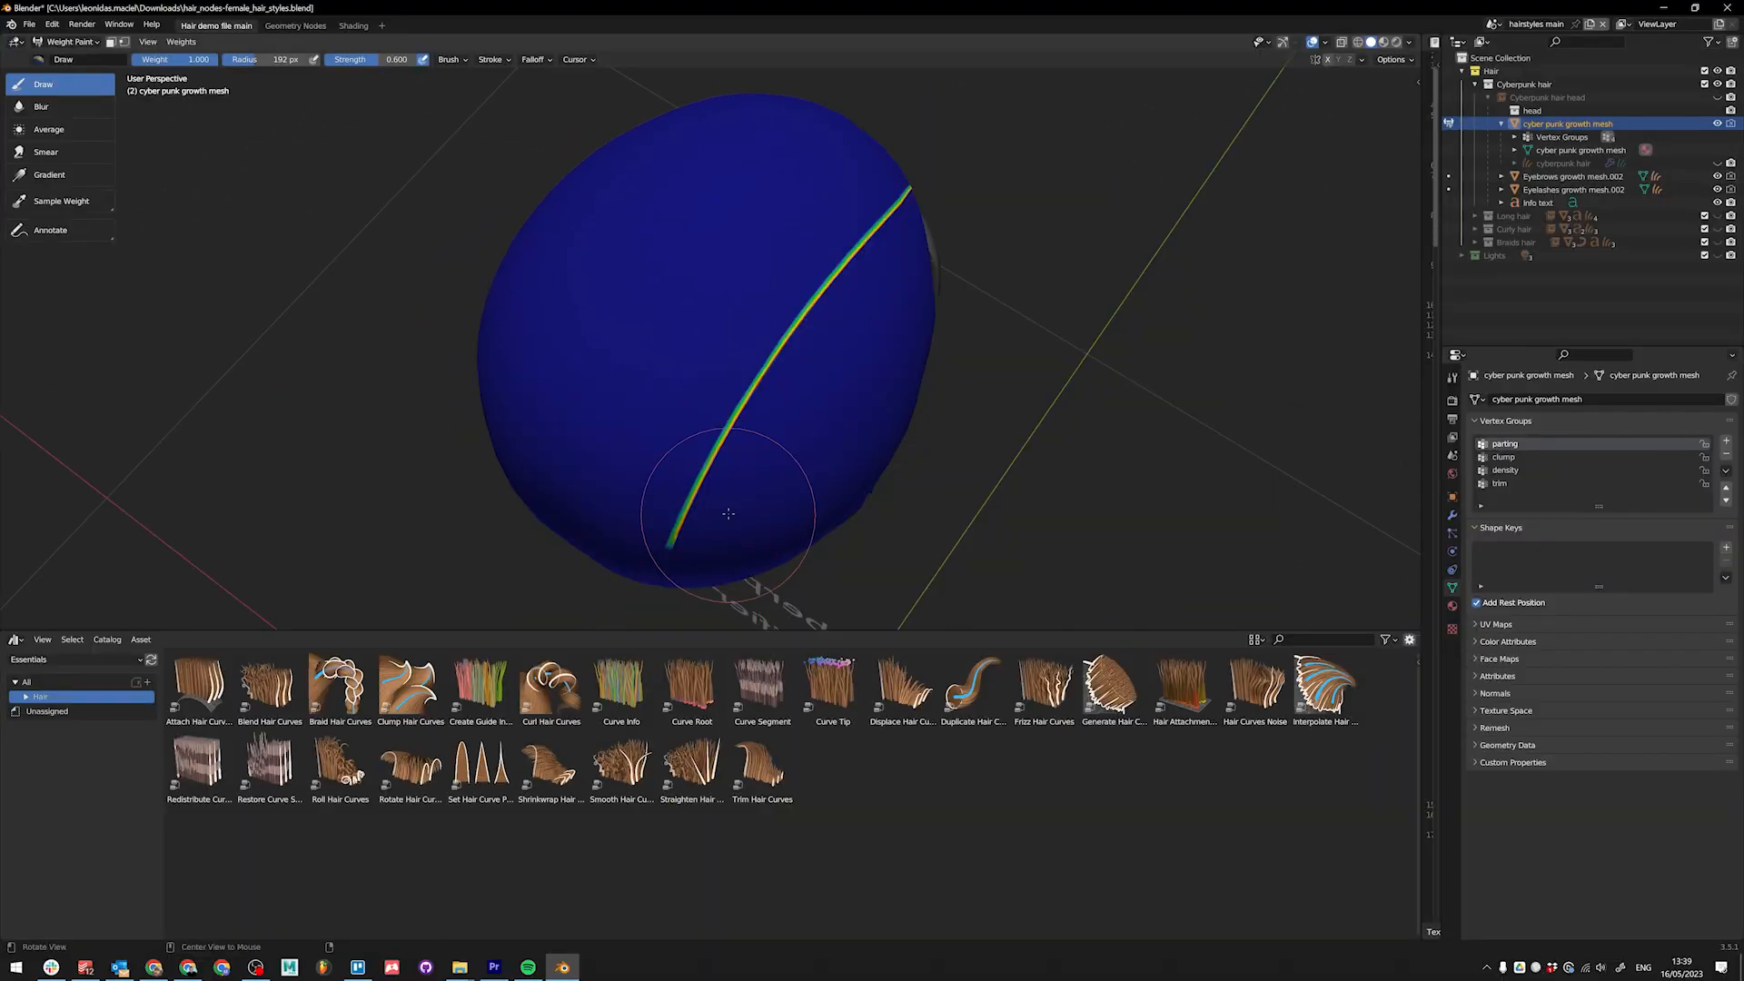
# Step: Display the trim vertex group and inspect its weights on the back and sides of the growth mesh
pyautogui.click(1511, 483)
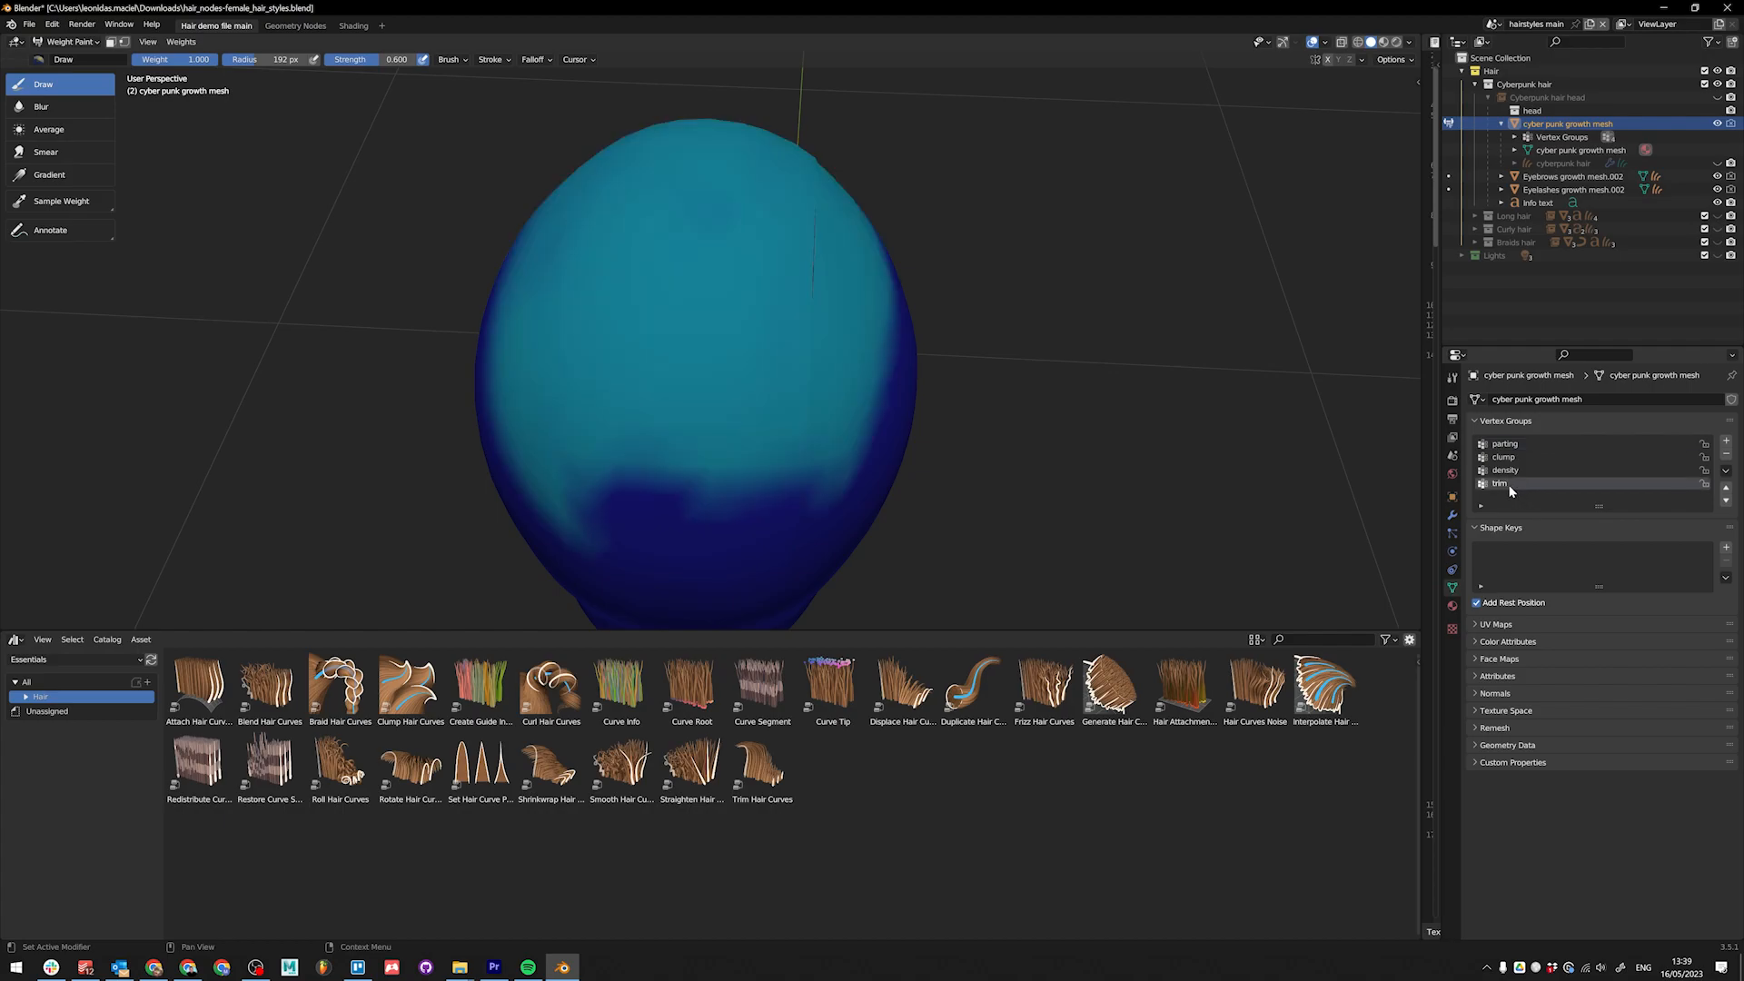
pyautogui.moveTo(712, 438)
pyautogui.mouseDown(button='middle')
pyautogui.moveTo(764, 391)
pyautogui.moveTo(727, 300)
pyautogui.moveTo(636, 327)
pyautogui.moveTo(810, 352)
pyautogui.mouseUp(button='middle')
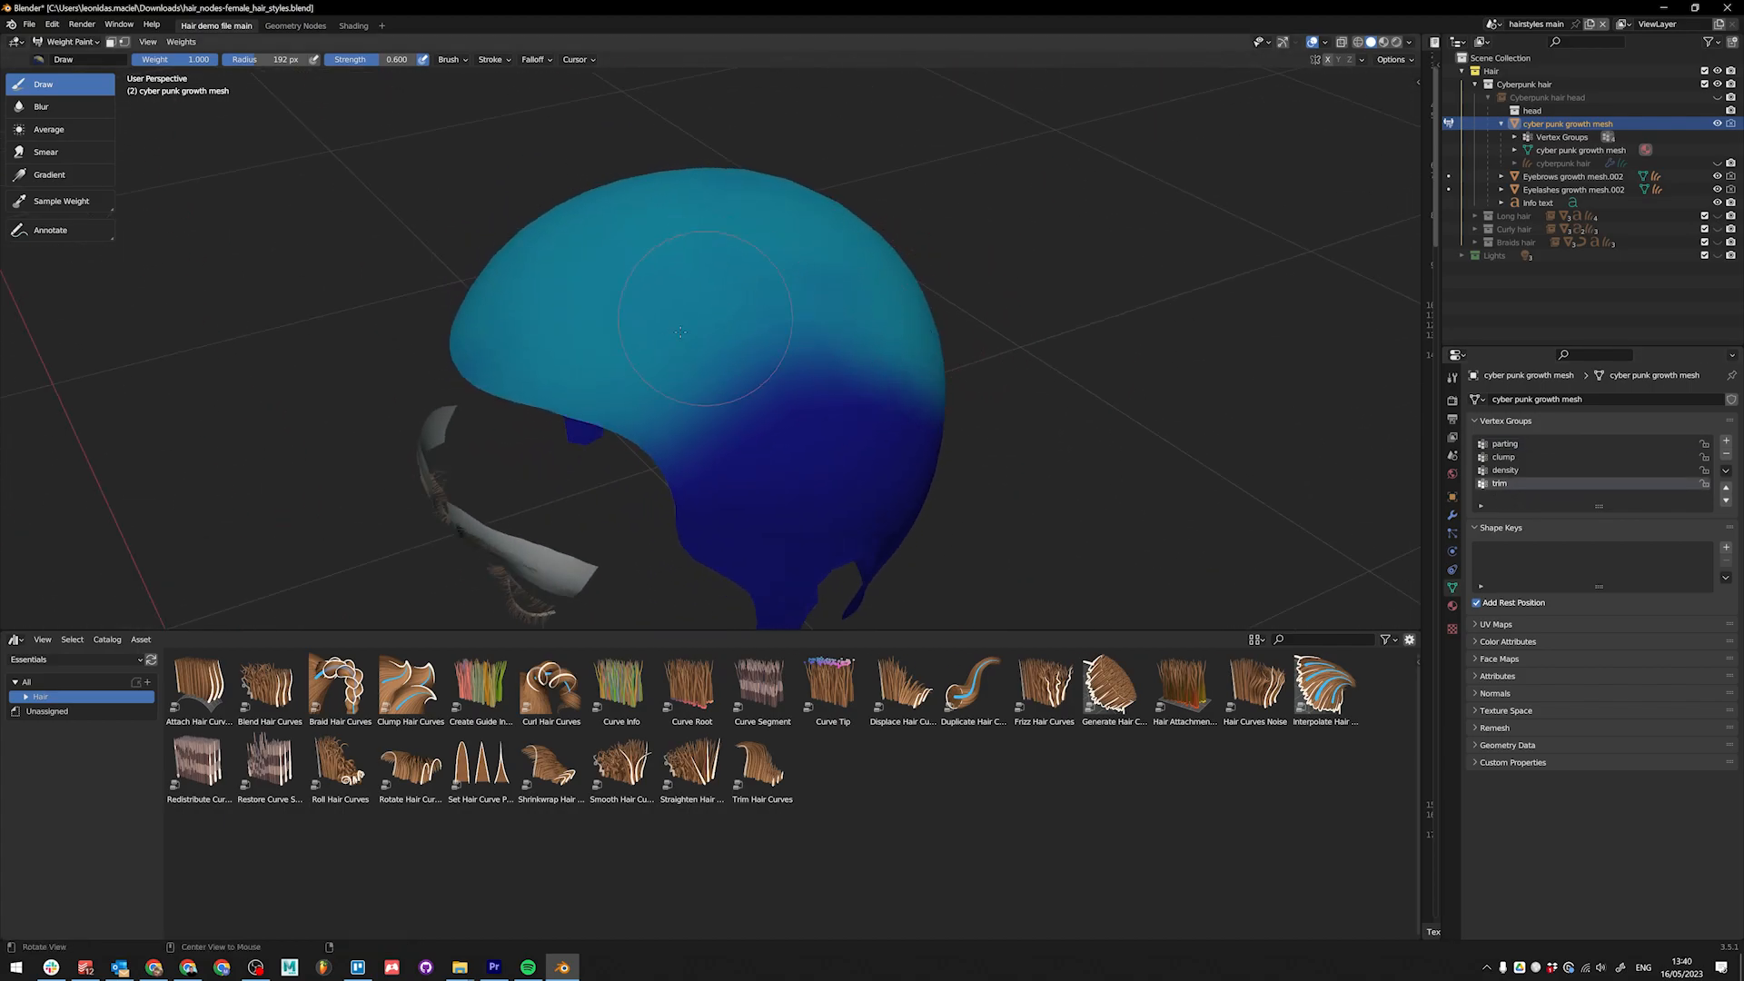
pyautogui.moveTo(680, 332); pyautogui.dragTo(799, 363, button='middle')
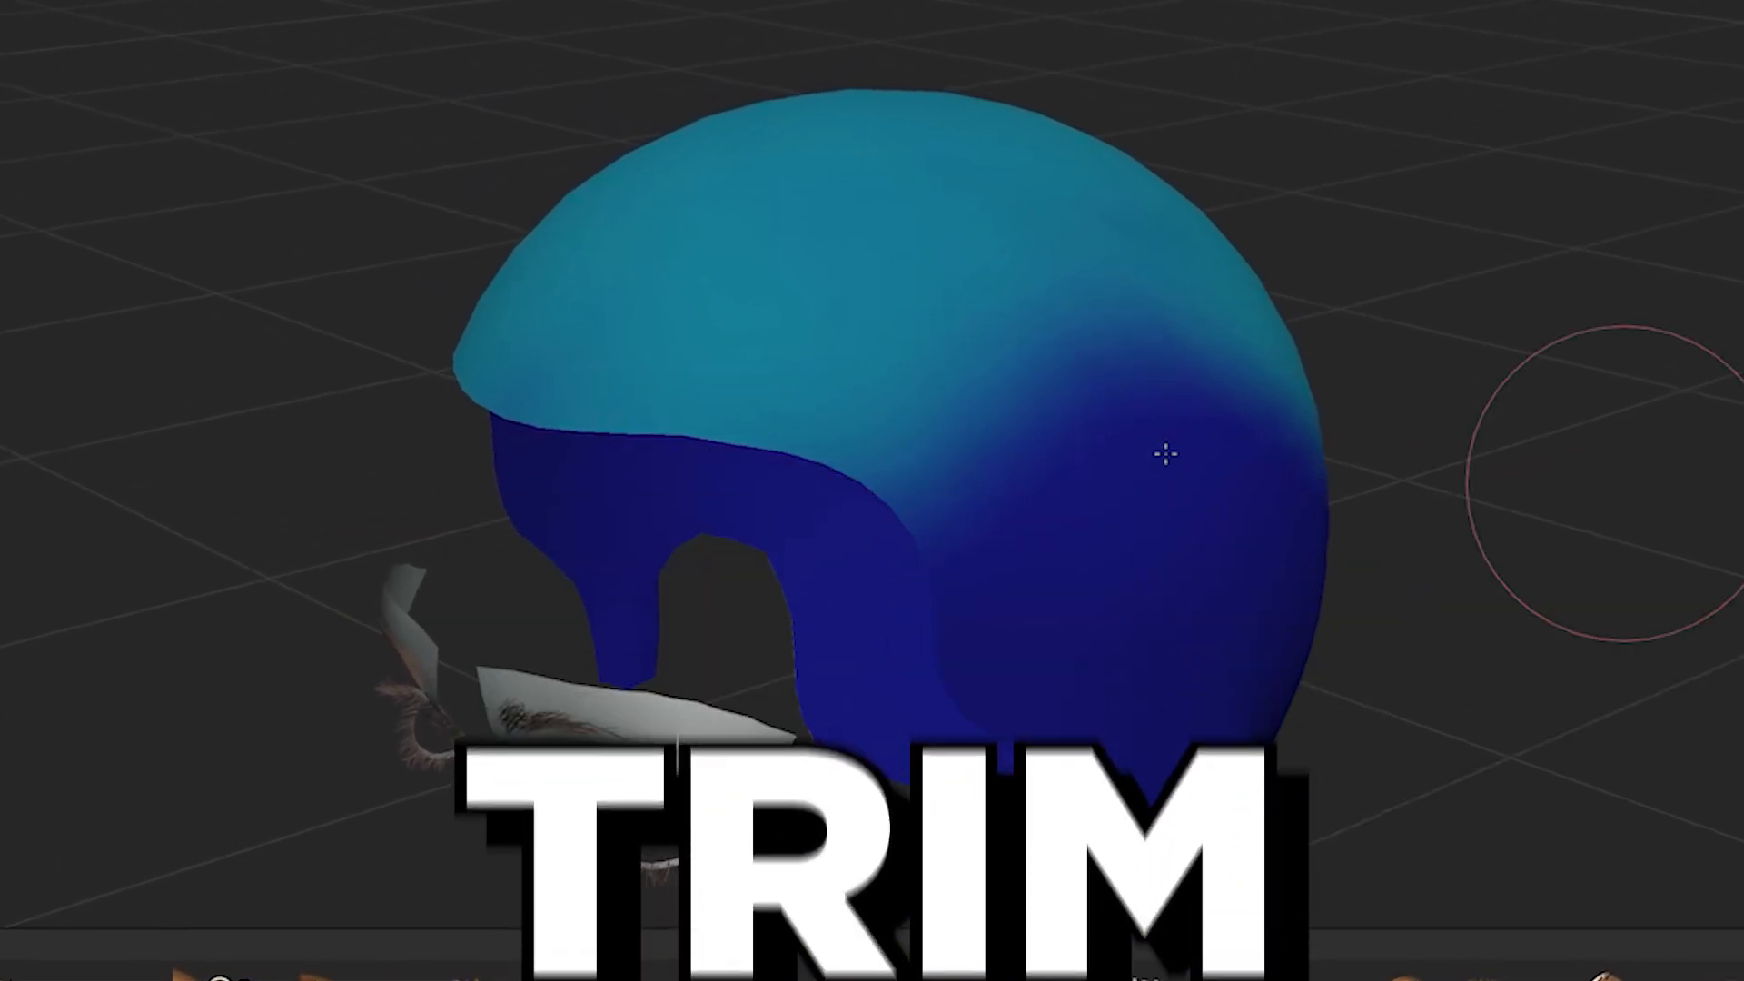
pyautogui.moveTo(1167, 454)
pyautogui.mouseDown(button='middle')
pyautogui.moveTo(705, 448)
pyautogui.moveTo(789, 444)
pyautogui.mouseUp(button='middle')
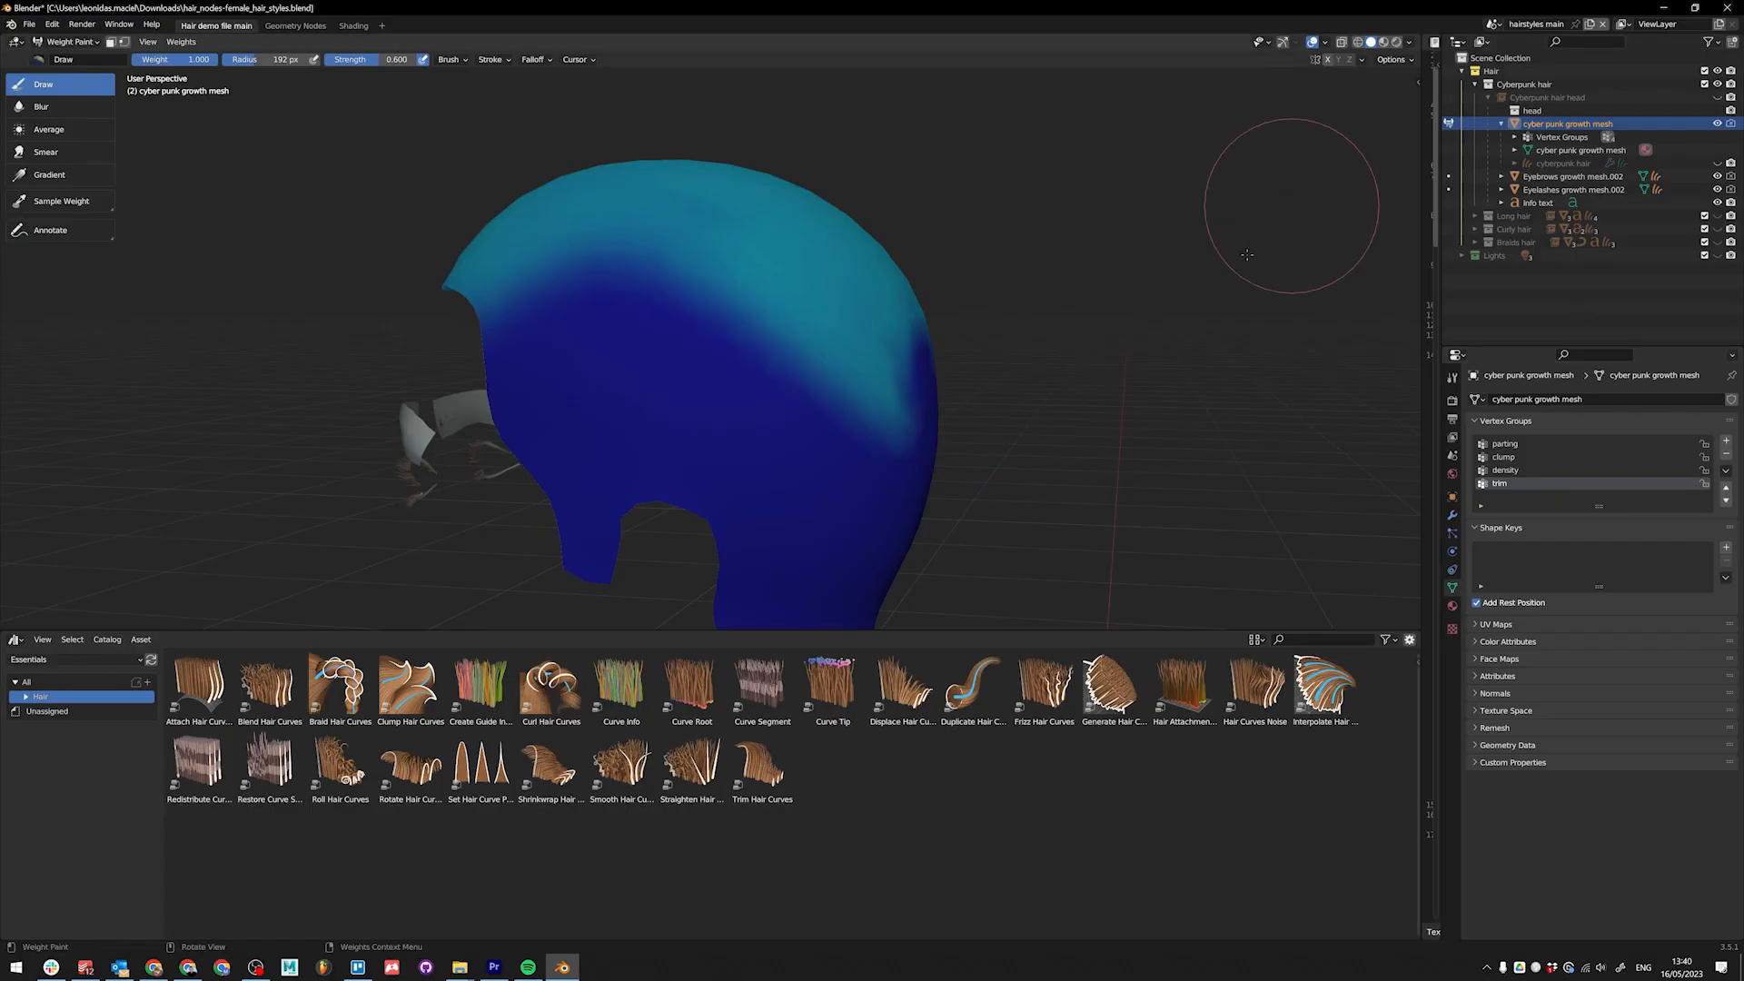
# Step: Return to Object Mode, show the cyberpunk hair again, and inspect the trimmed hair on the side
pyautogui.click(1036, 437)
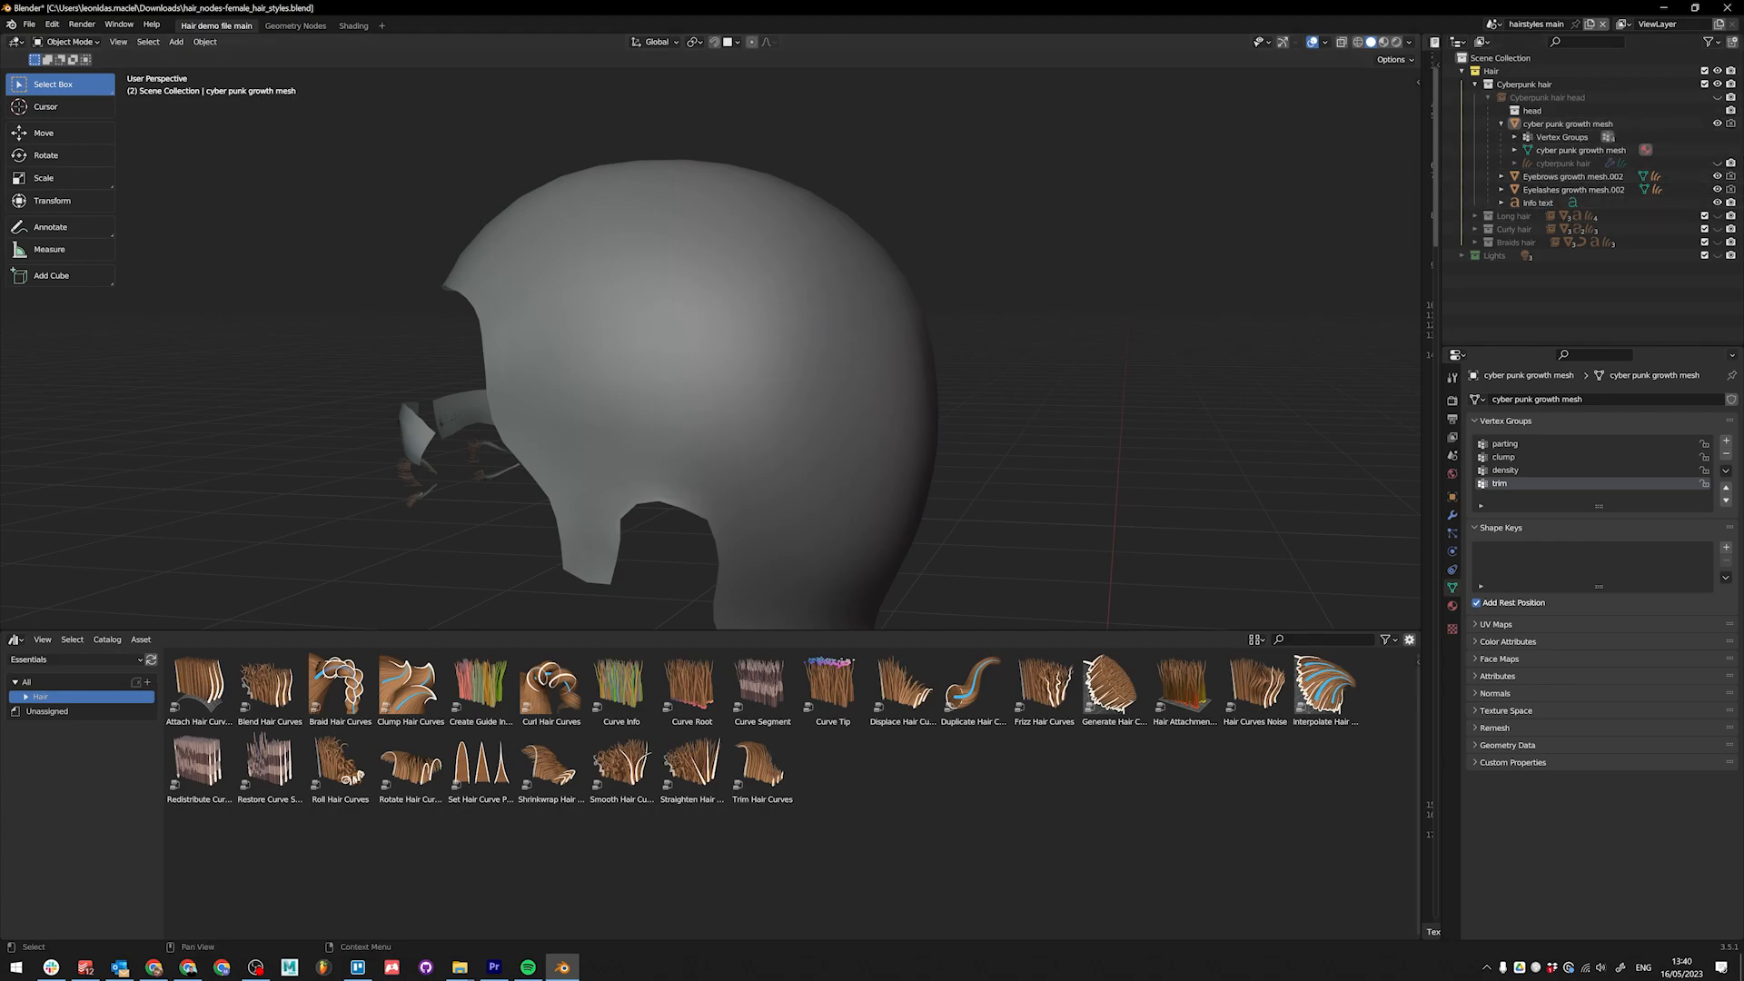
pyautogui.click(1717, 164)
pyautogui.moveTo(554, 338); pyautogui.dragTo(664, 353, button='middle')
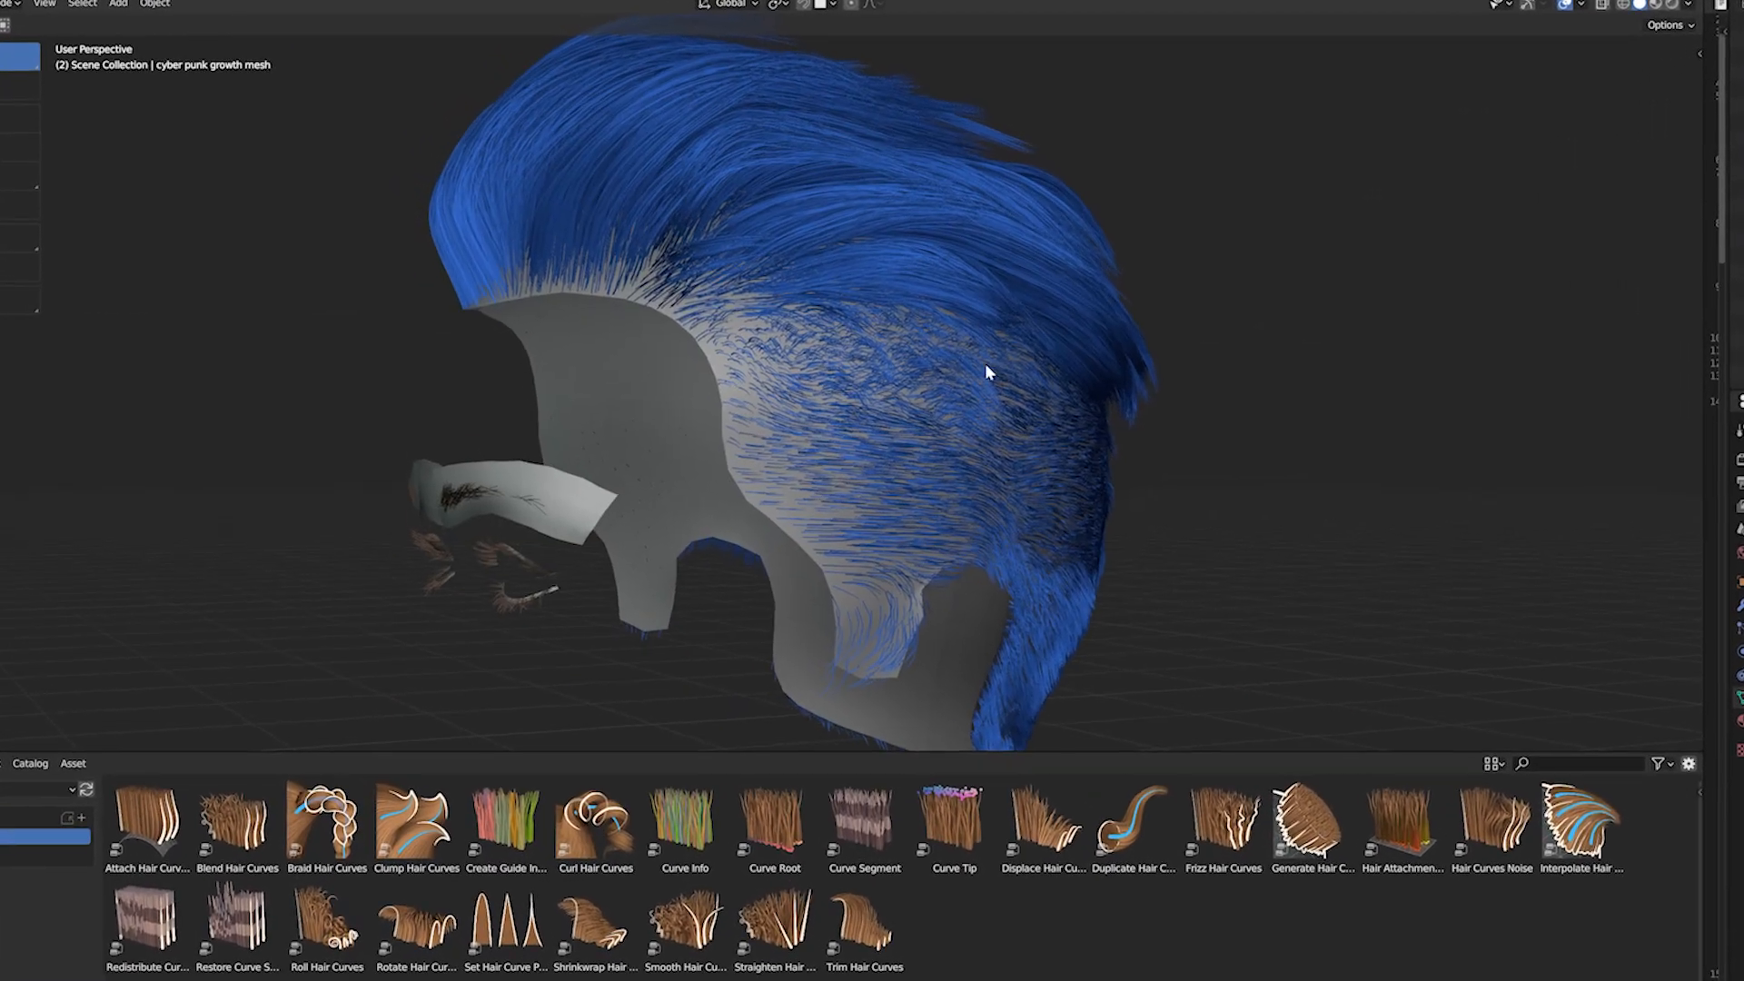
pyautogui.moveTo(988, 366); pyautogui.dragTo(905, 384, button='middle')
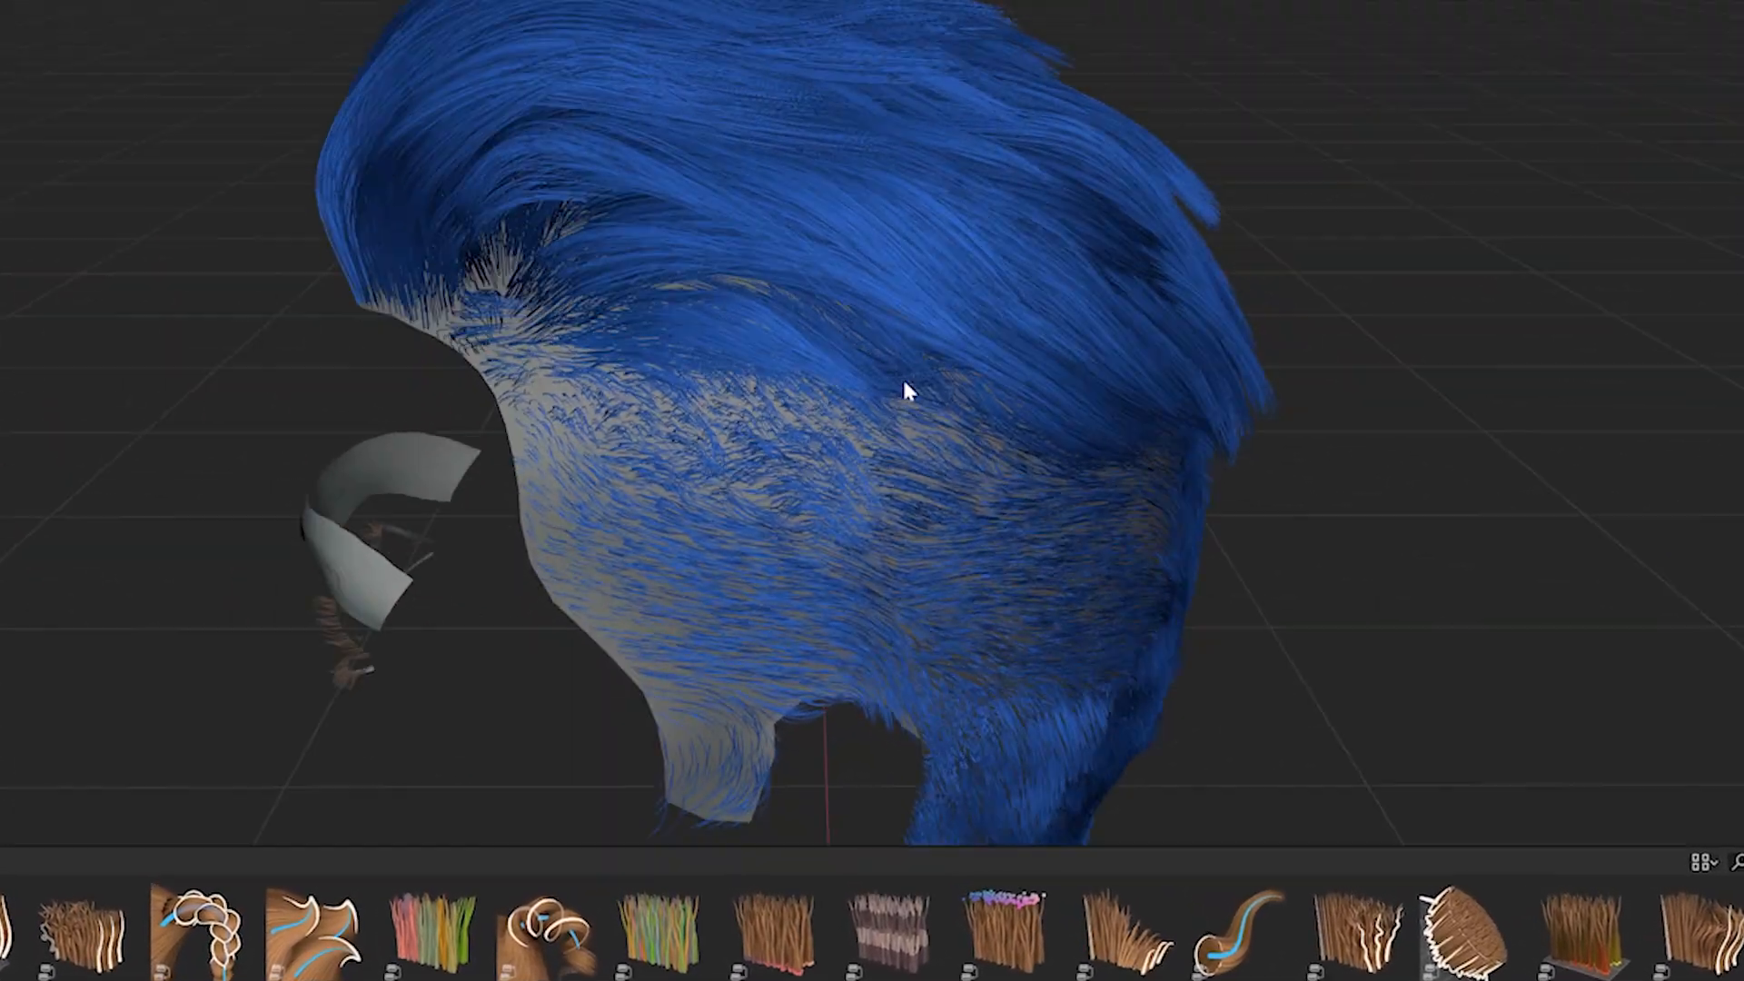
# Step: Inspect the cyberpunk hair from the side and back, select it, and expand the settings of its Trim Hair Curves modifier
pyautogui.moveTo(1005, 491); pyautogui.dragTo(1312, 472, button='middle')
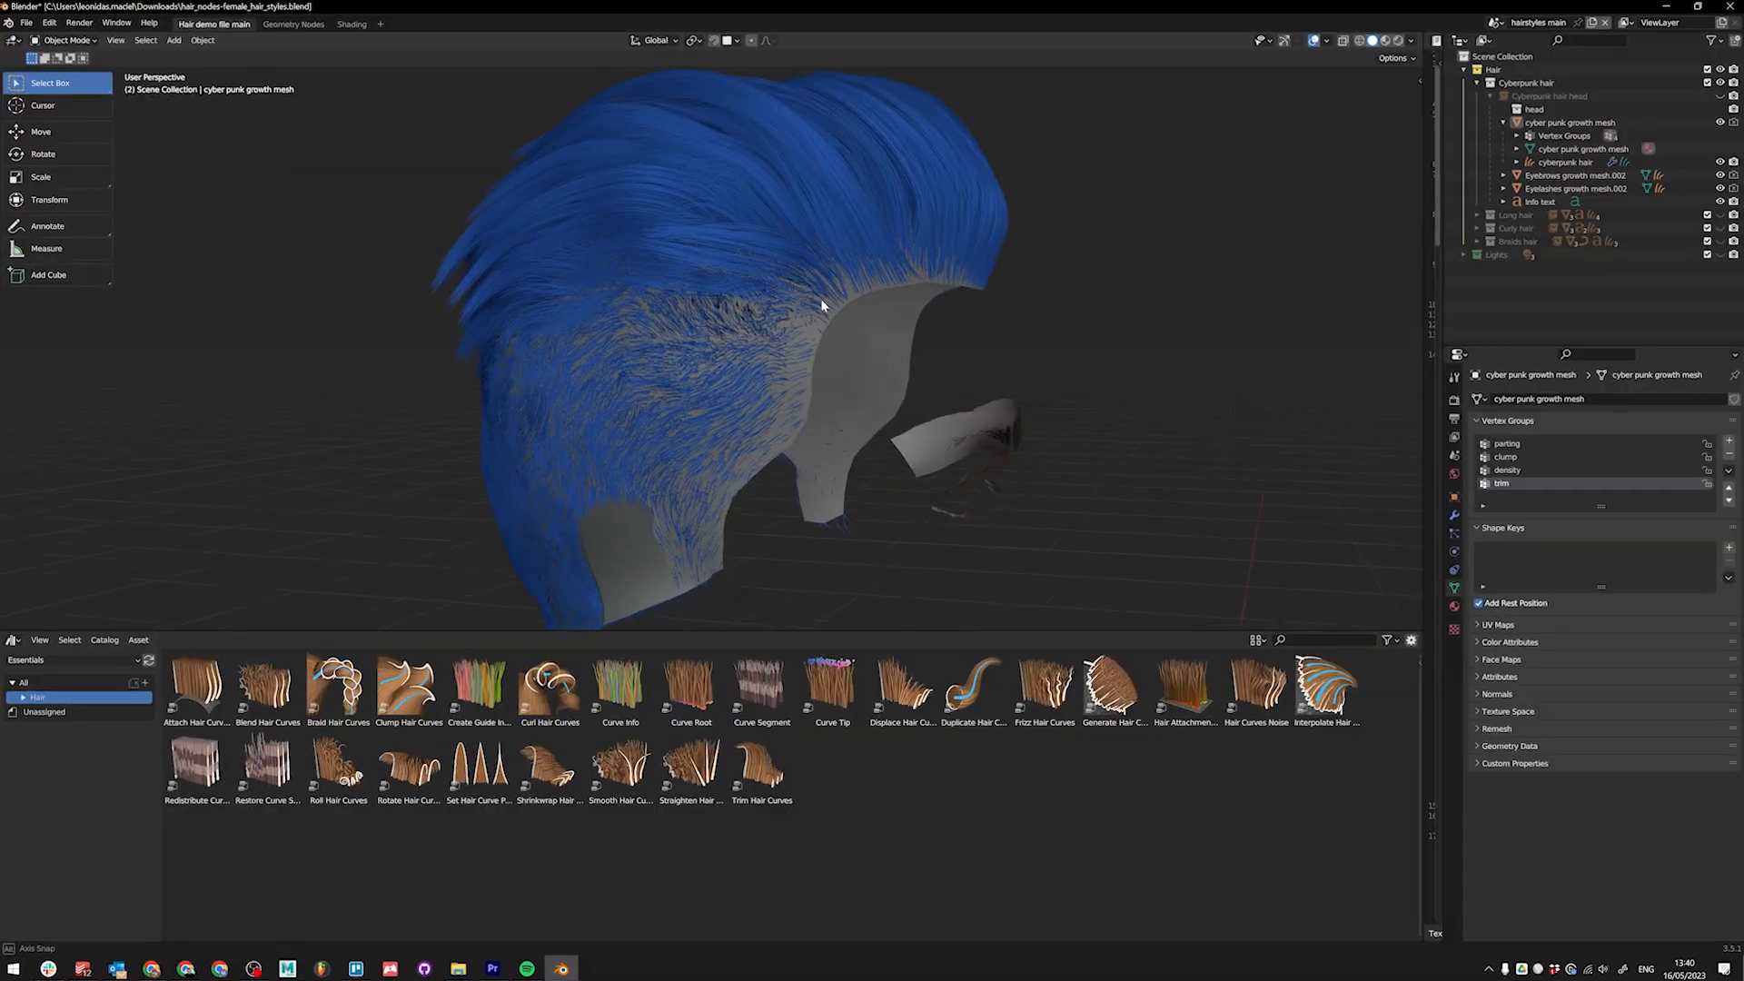
pyautogui.moveTo(821, 300); pyautogui.dragTo(945, 296, button='middle')
pyautogui.moveTo(869, 381); pyautogui.dragTo(822, 350, button='middle')
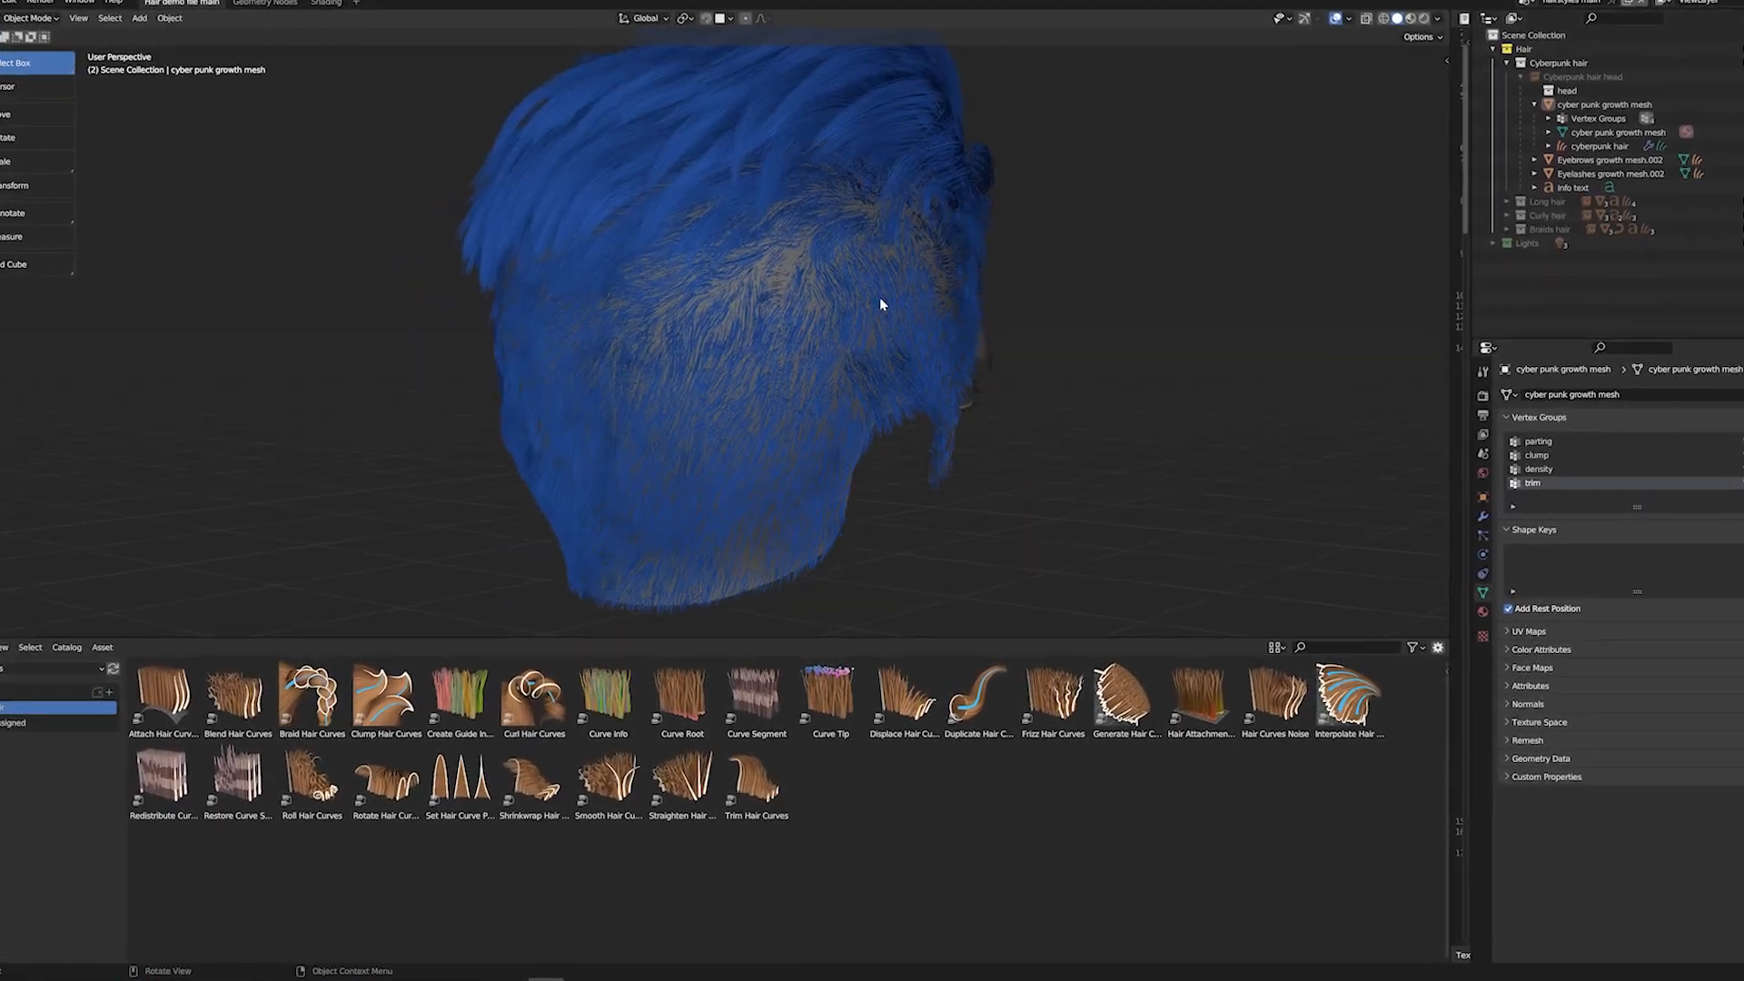
pyautogui.click(879, 304)
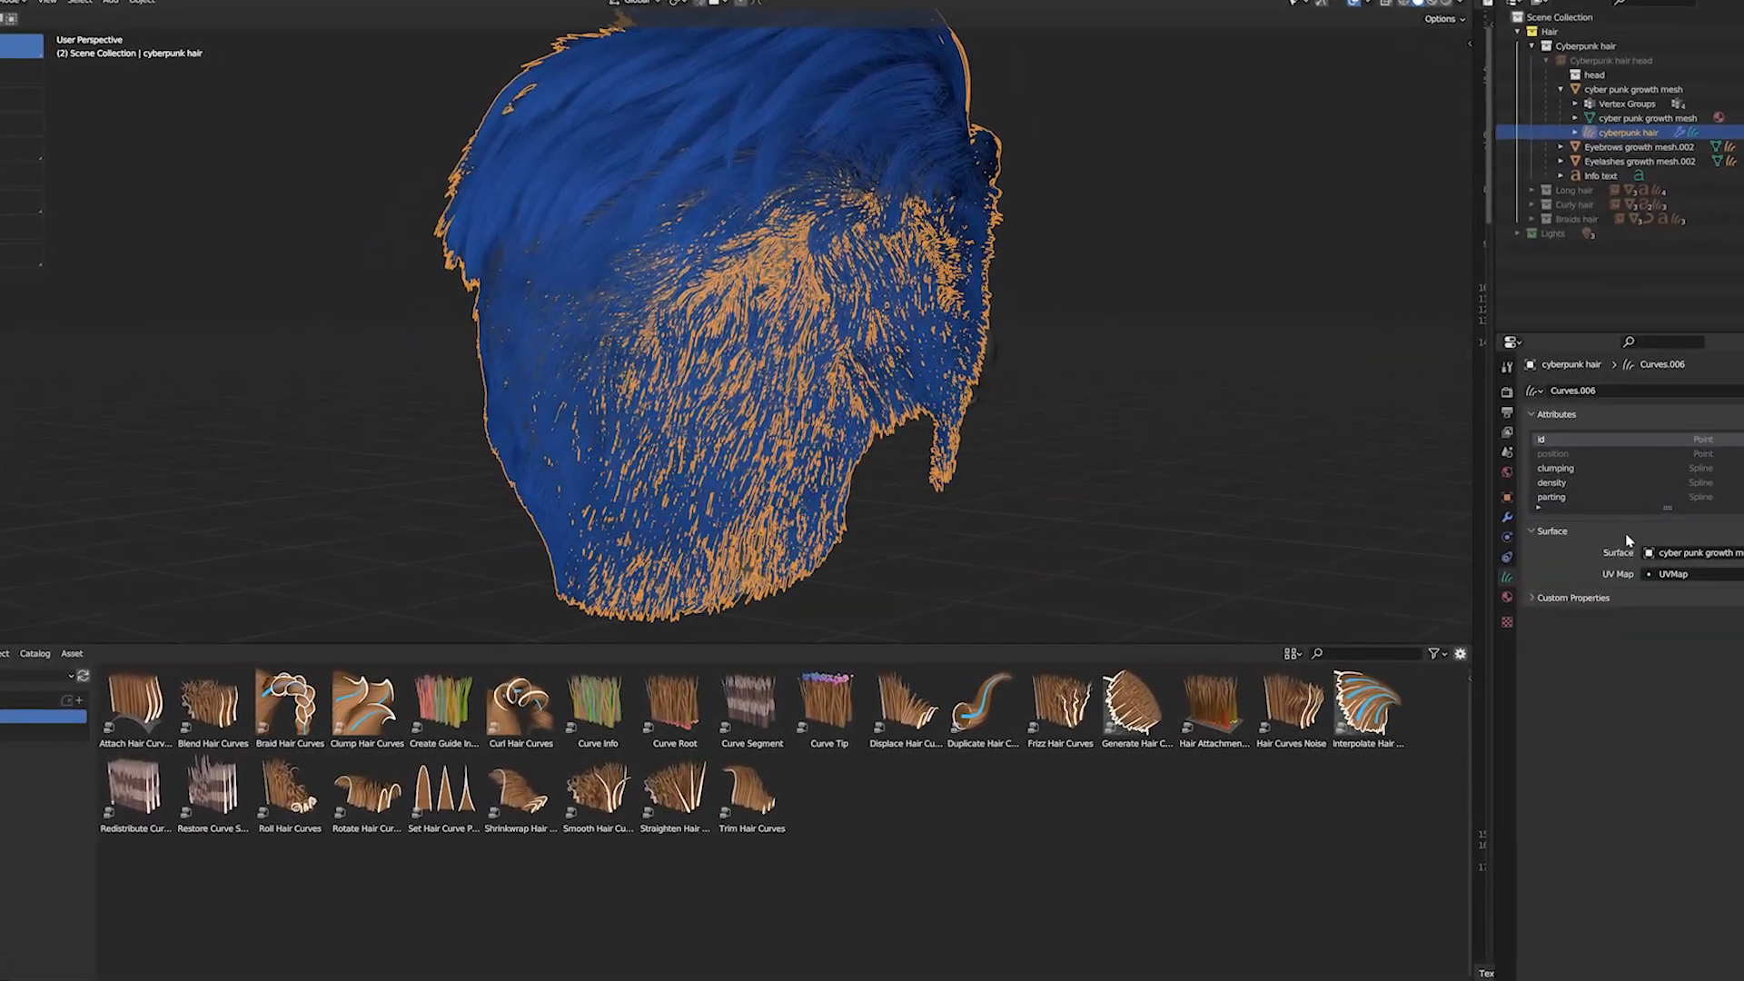
pyautogui.click(1502, 516)
pyautogui.click(1555, 473)
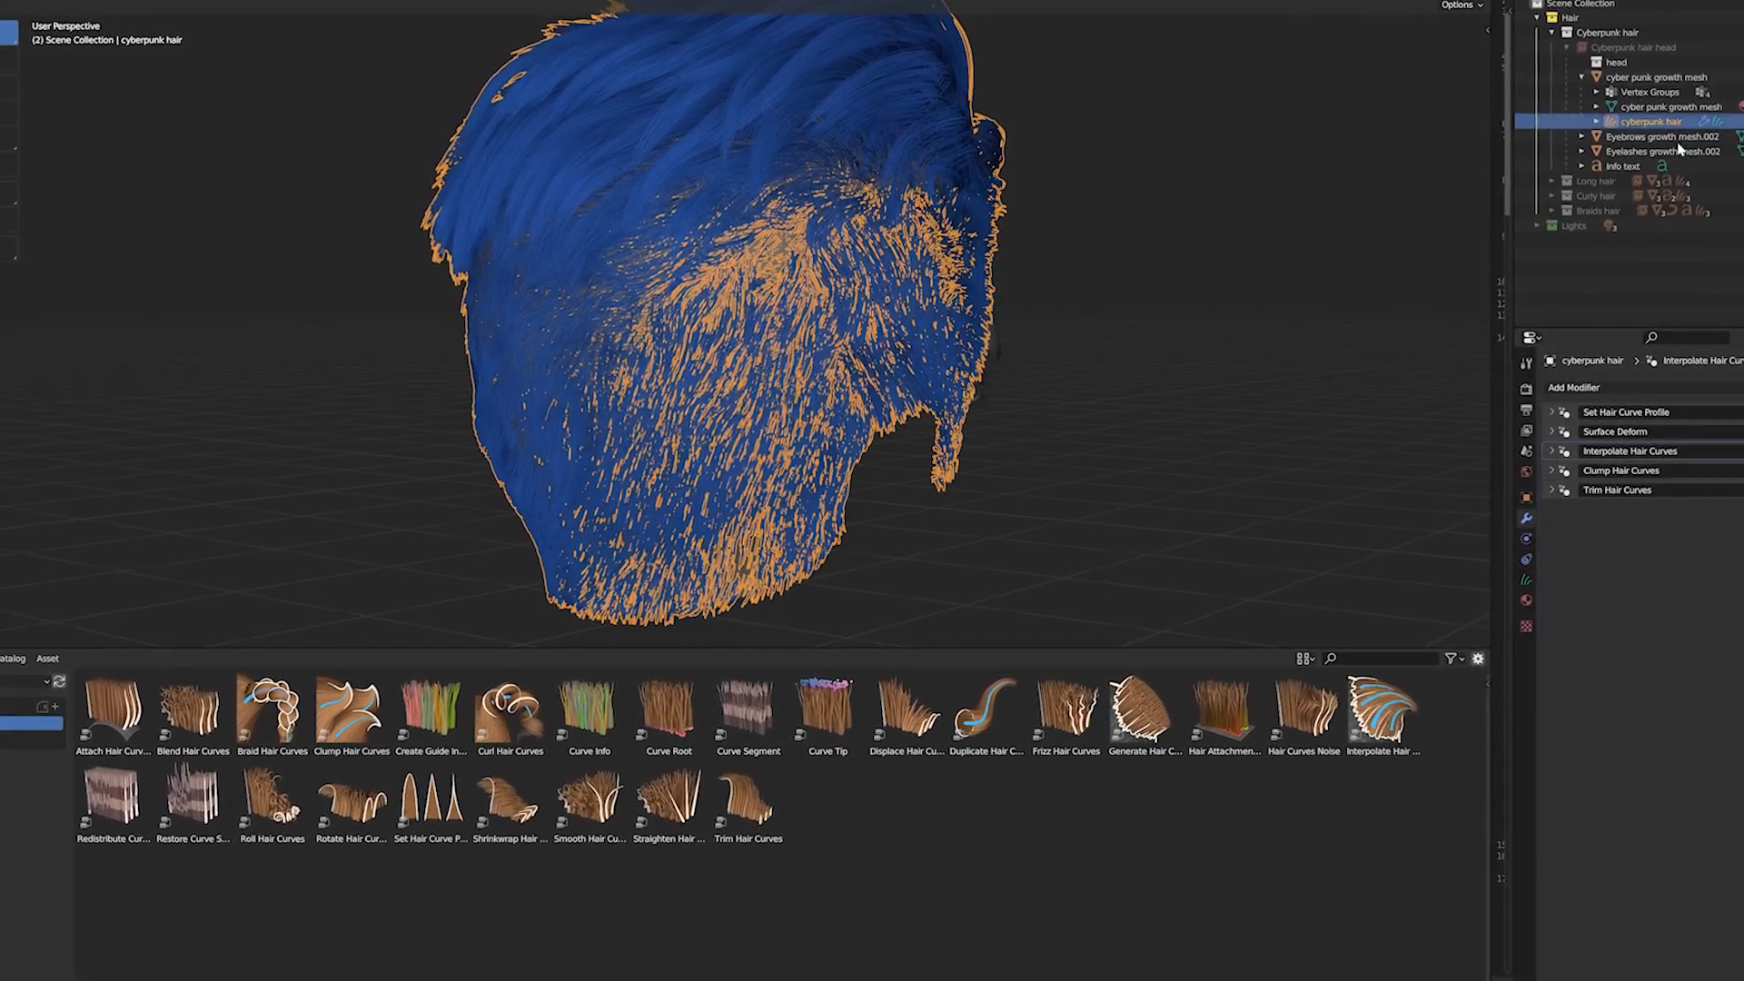
pyautogui.moveTo(1309, 495); pyautogui.dragTo(1100, 511, button='middle')
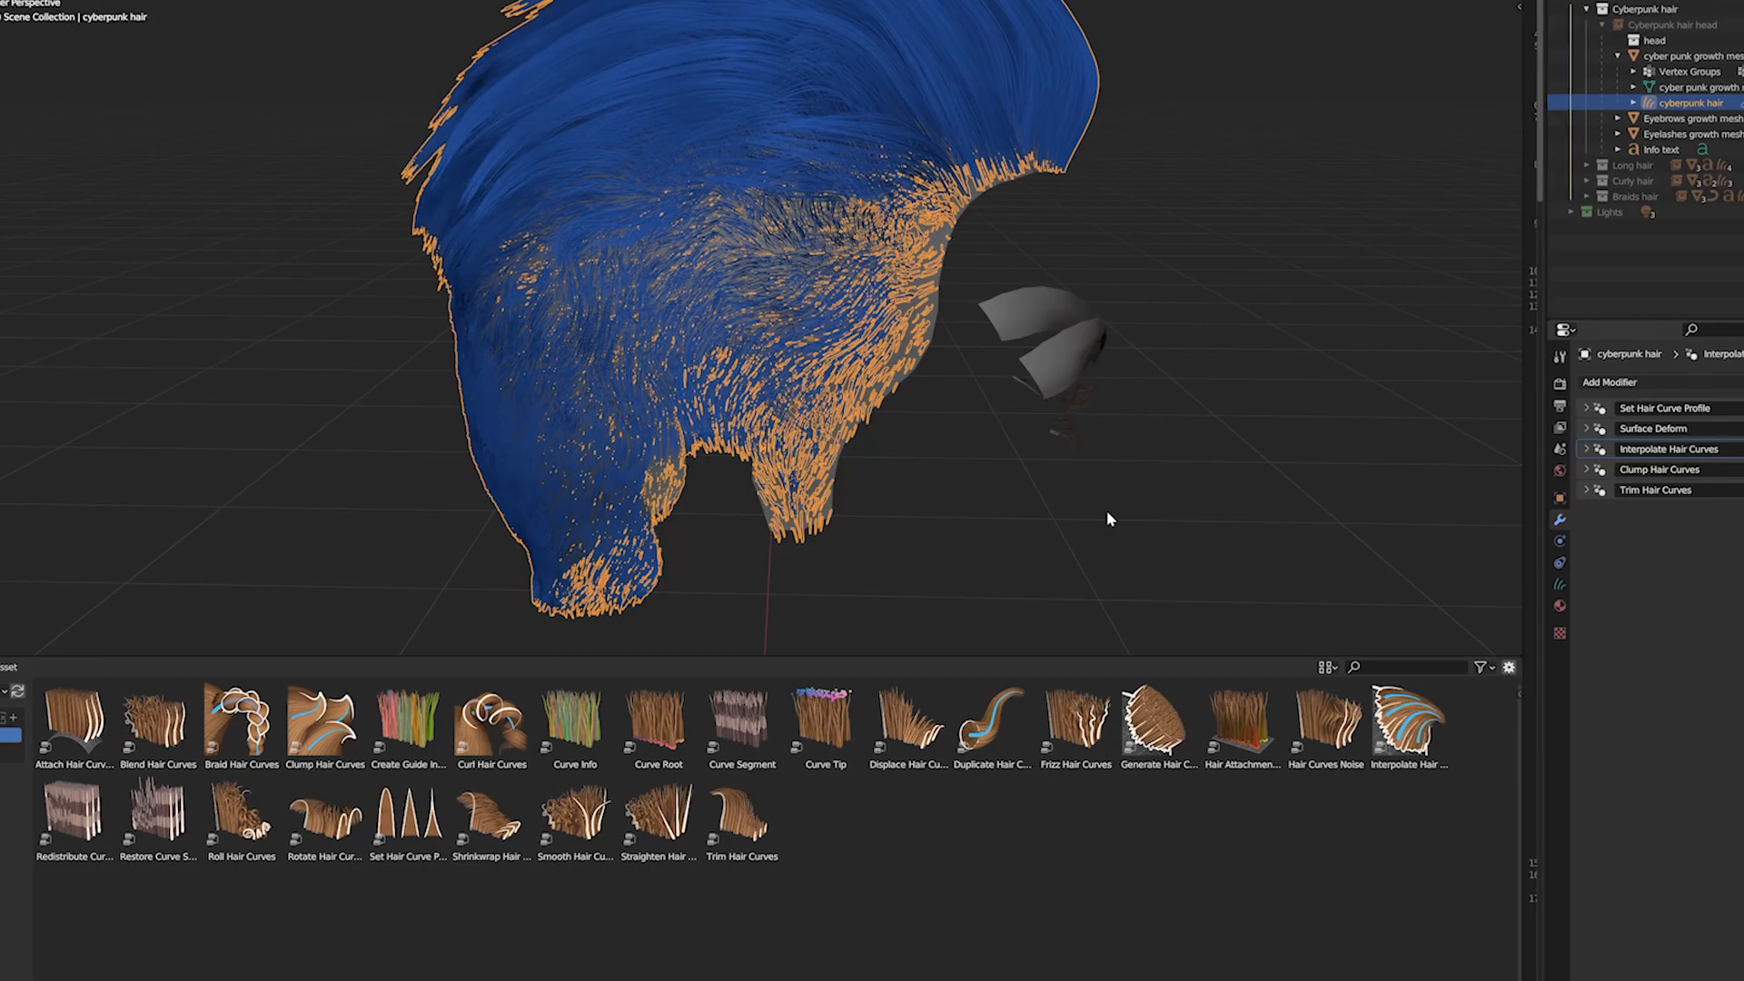
pyautogui.click(1590, 491)
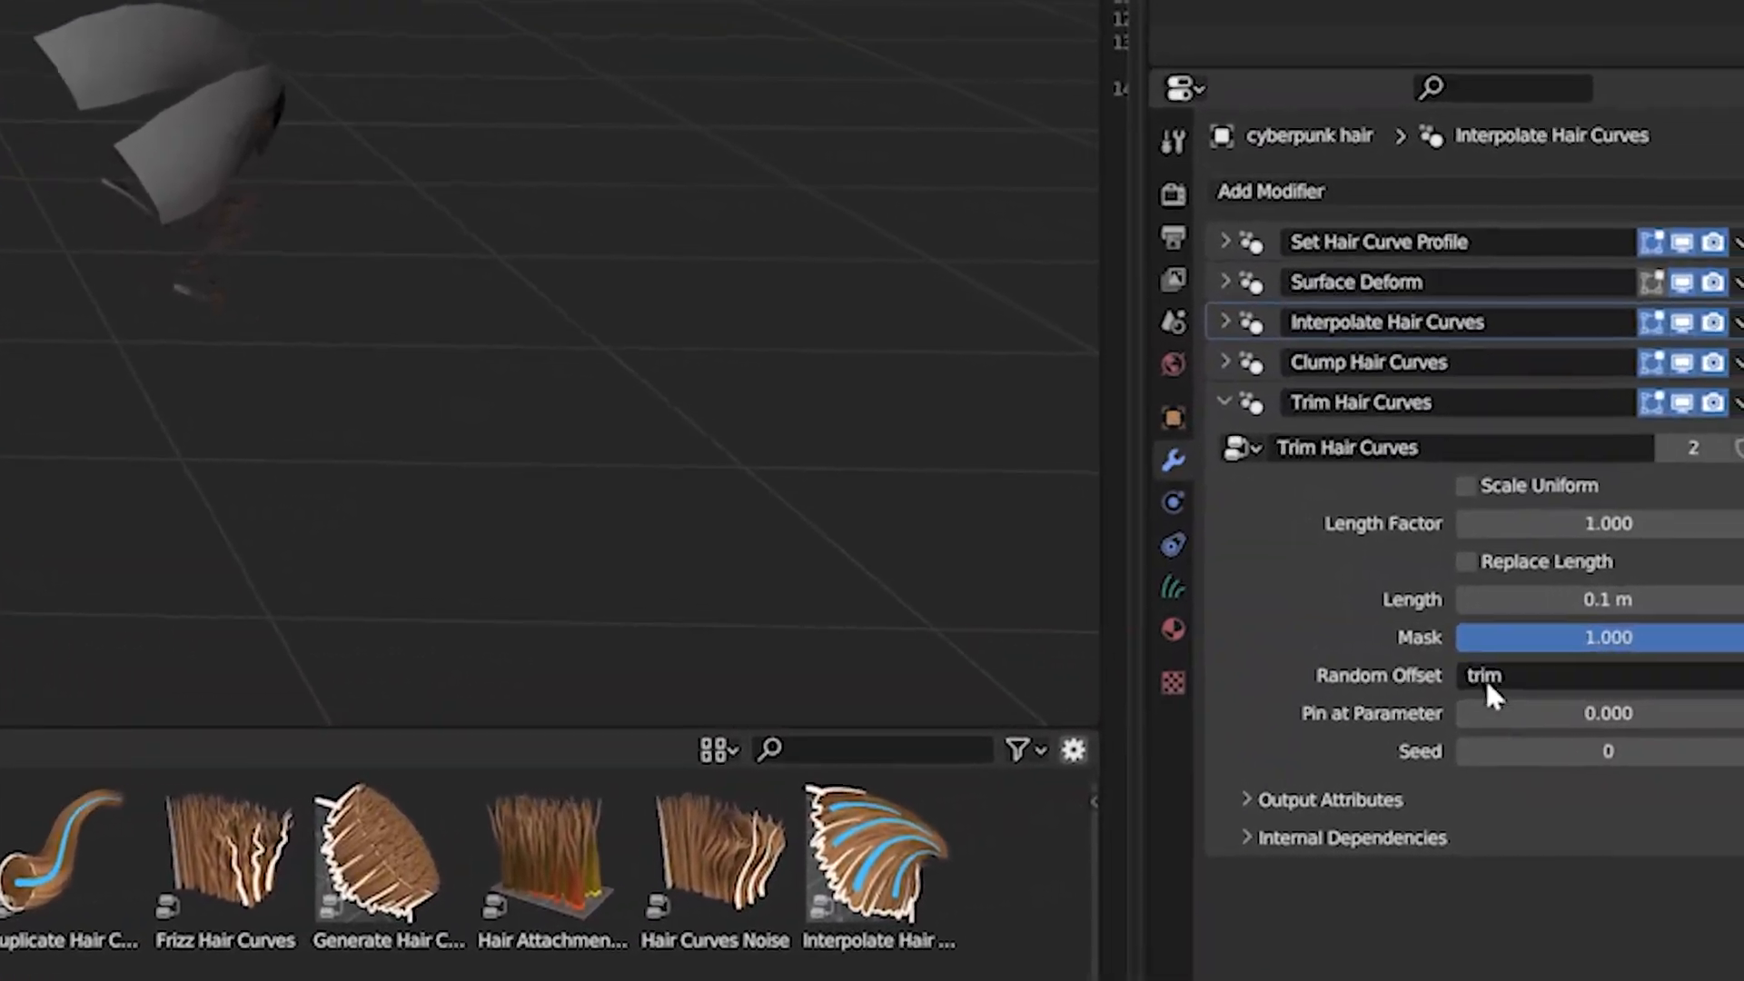
# Step: Switch the Trim Hair Curves modifier's Random Offset from the trim attribute to a plain value of 0.1 m
pyautogui.click(1708, 670)
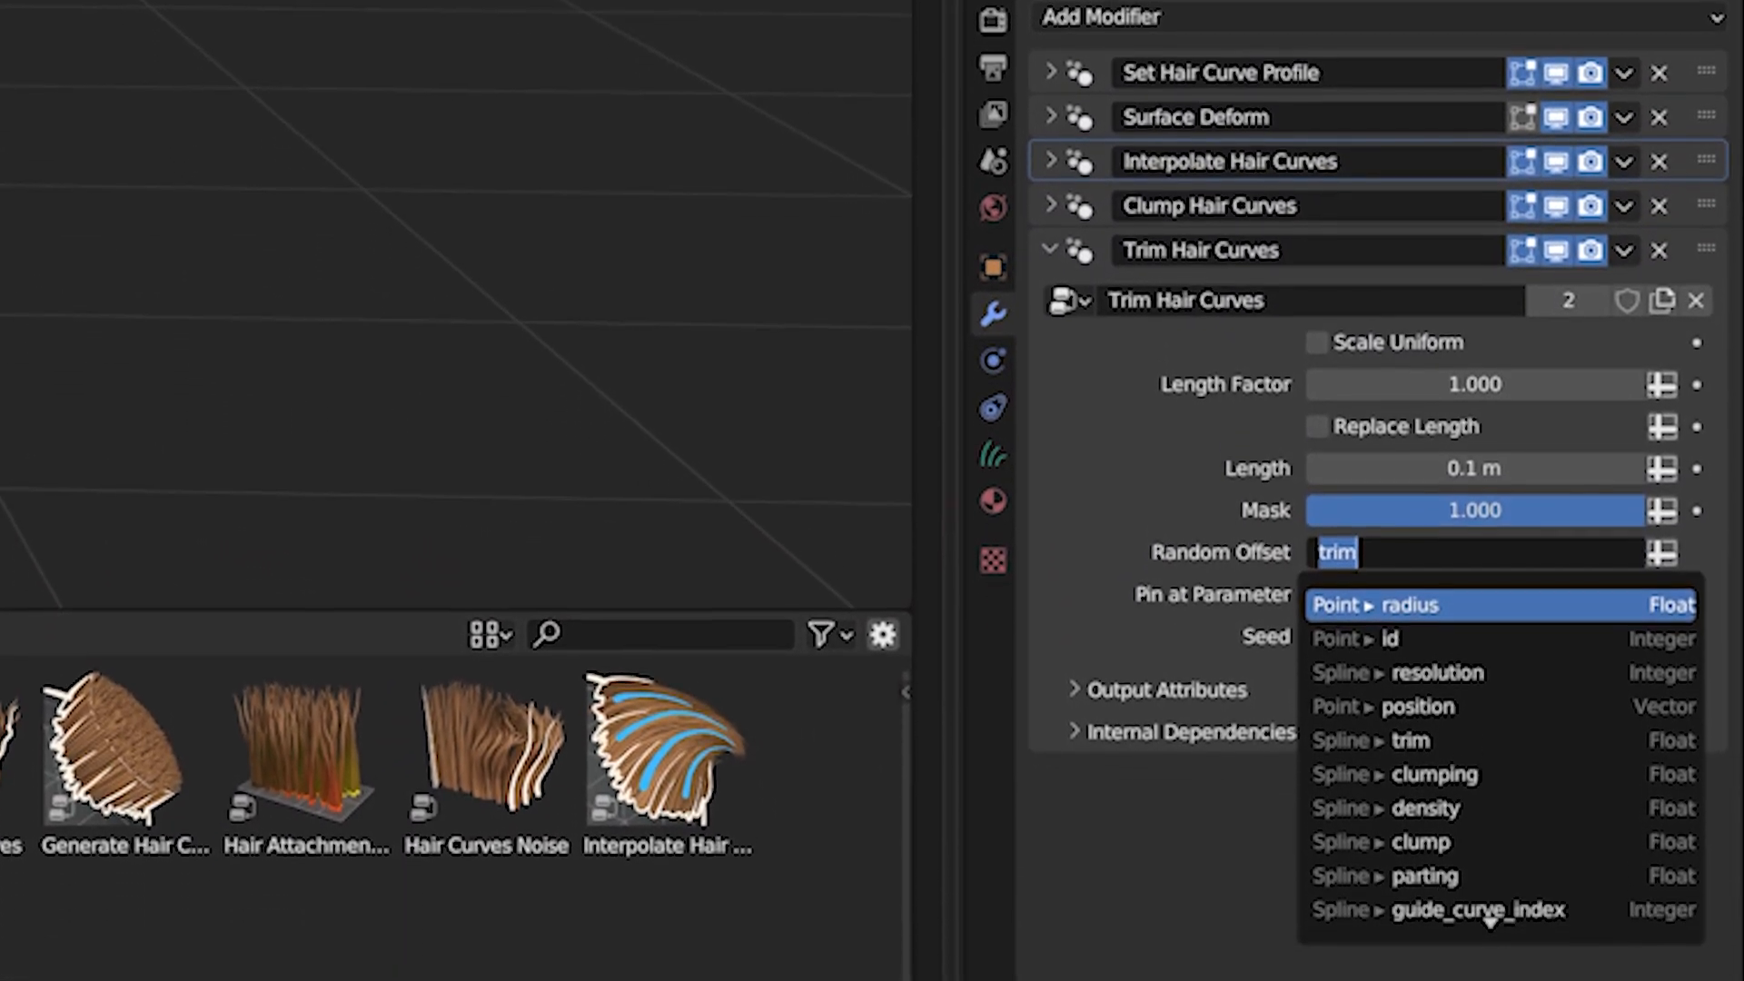
pyautogui.press('BackSpace')
pyautogui.click(1231, 783)
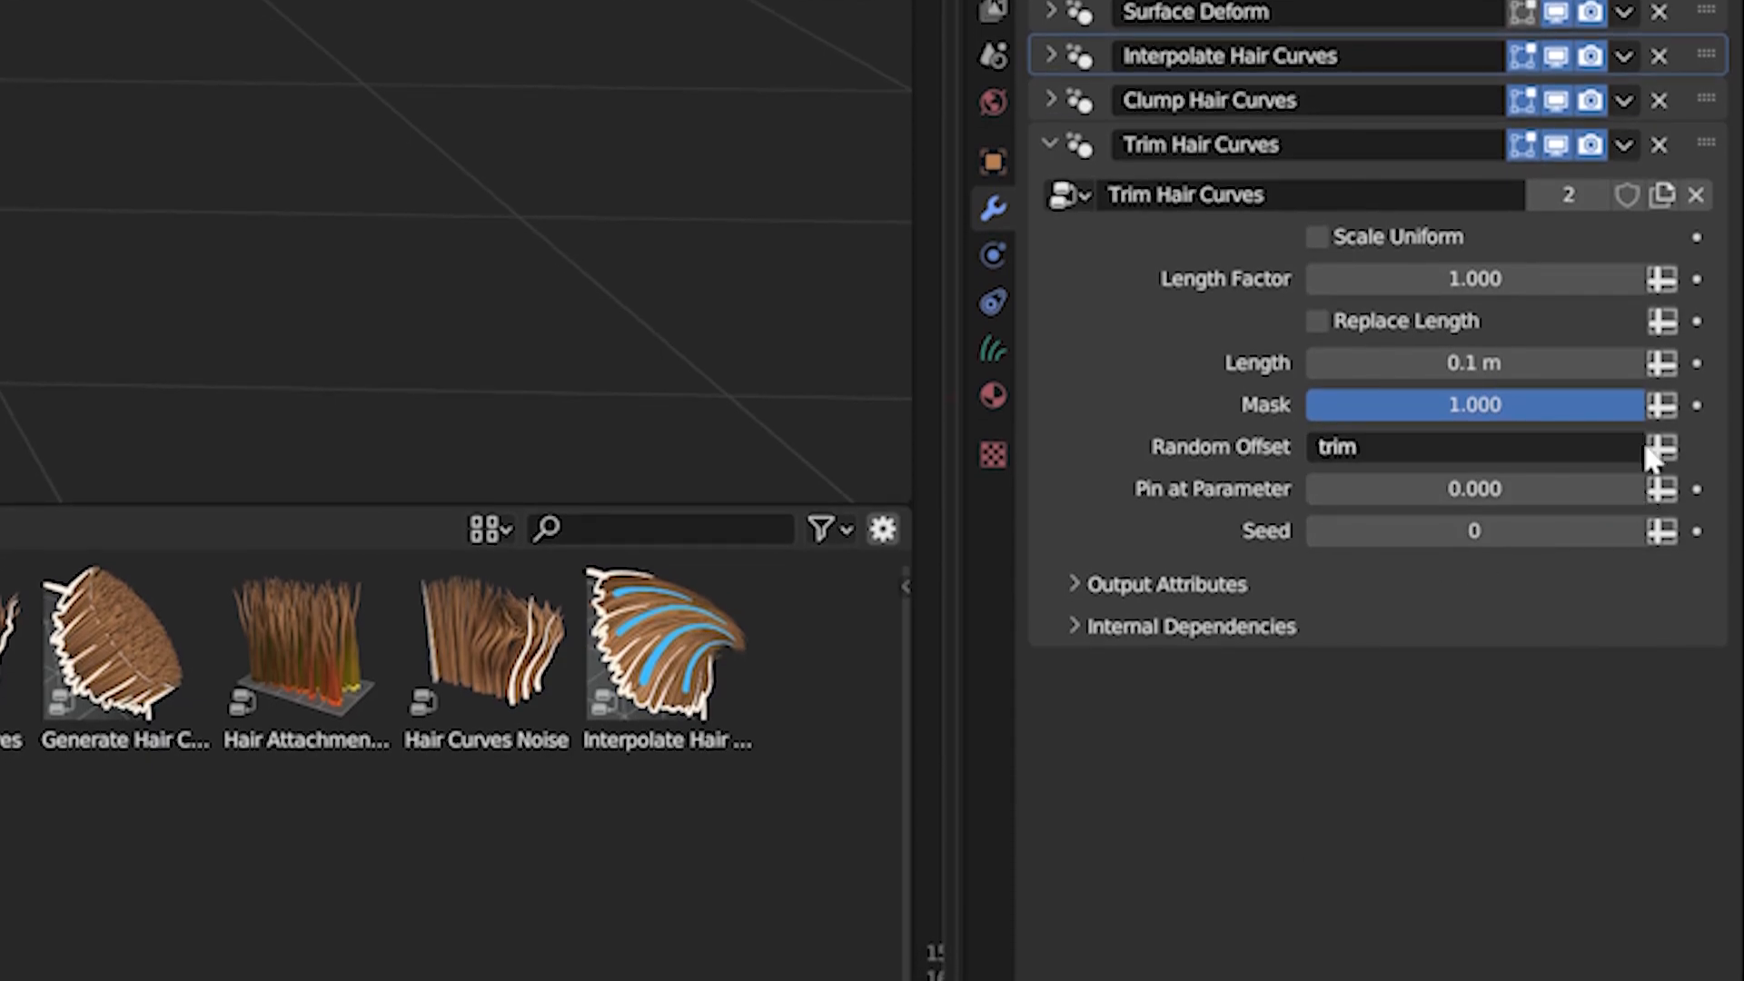
pyautogui.click(1662, 448)
pyautogui.click(1139, 508)
pyautogui.moveTo(926, 506); pyautogui.dragTo(509, 501, button='middle')
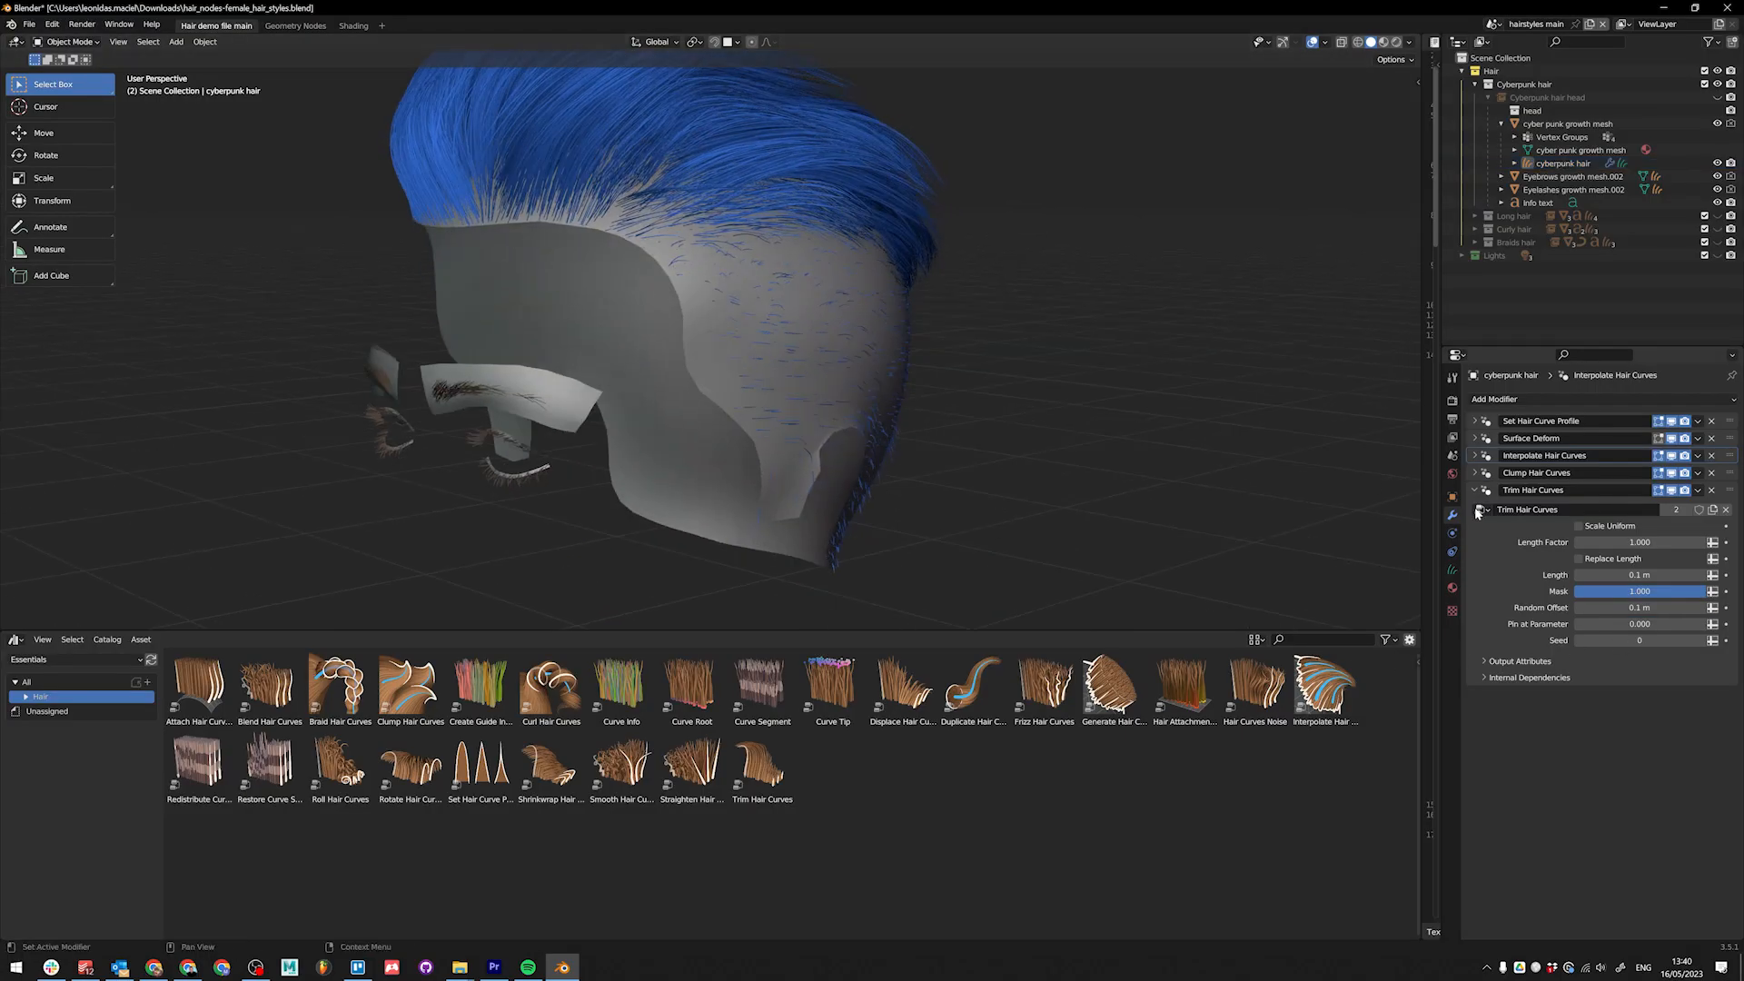
# Step: Toggle the viewport display of the Trim, Clump, Interpolate and Surface Deform modifiers to compare their effects on the cyberpunk hair
pyautogui.click(1673, 489)
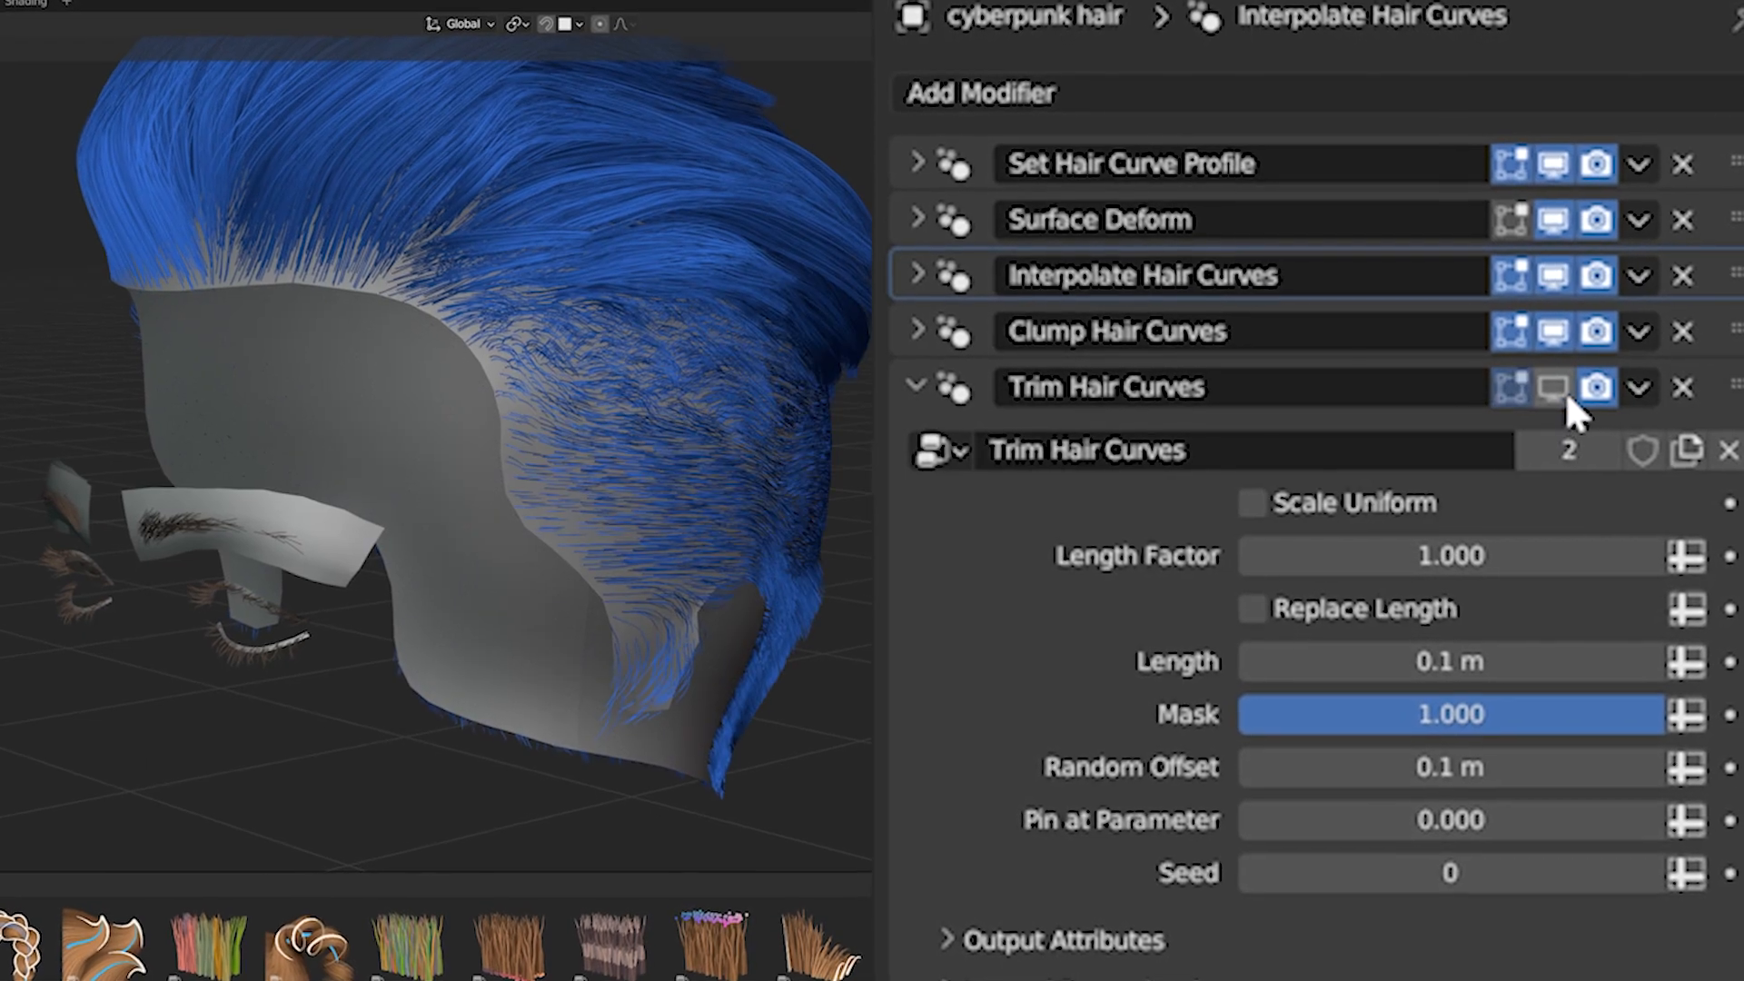
pyautogui.moveTo(557, 506); pyautogui.dragTo(420, 487, button='middle')
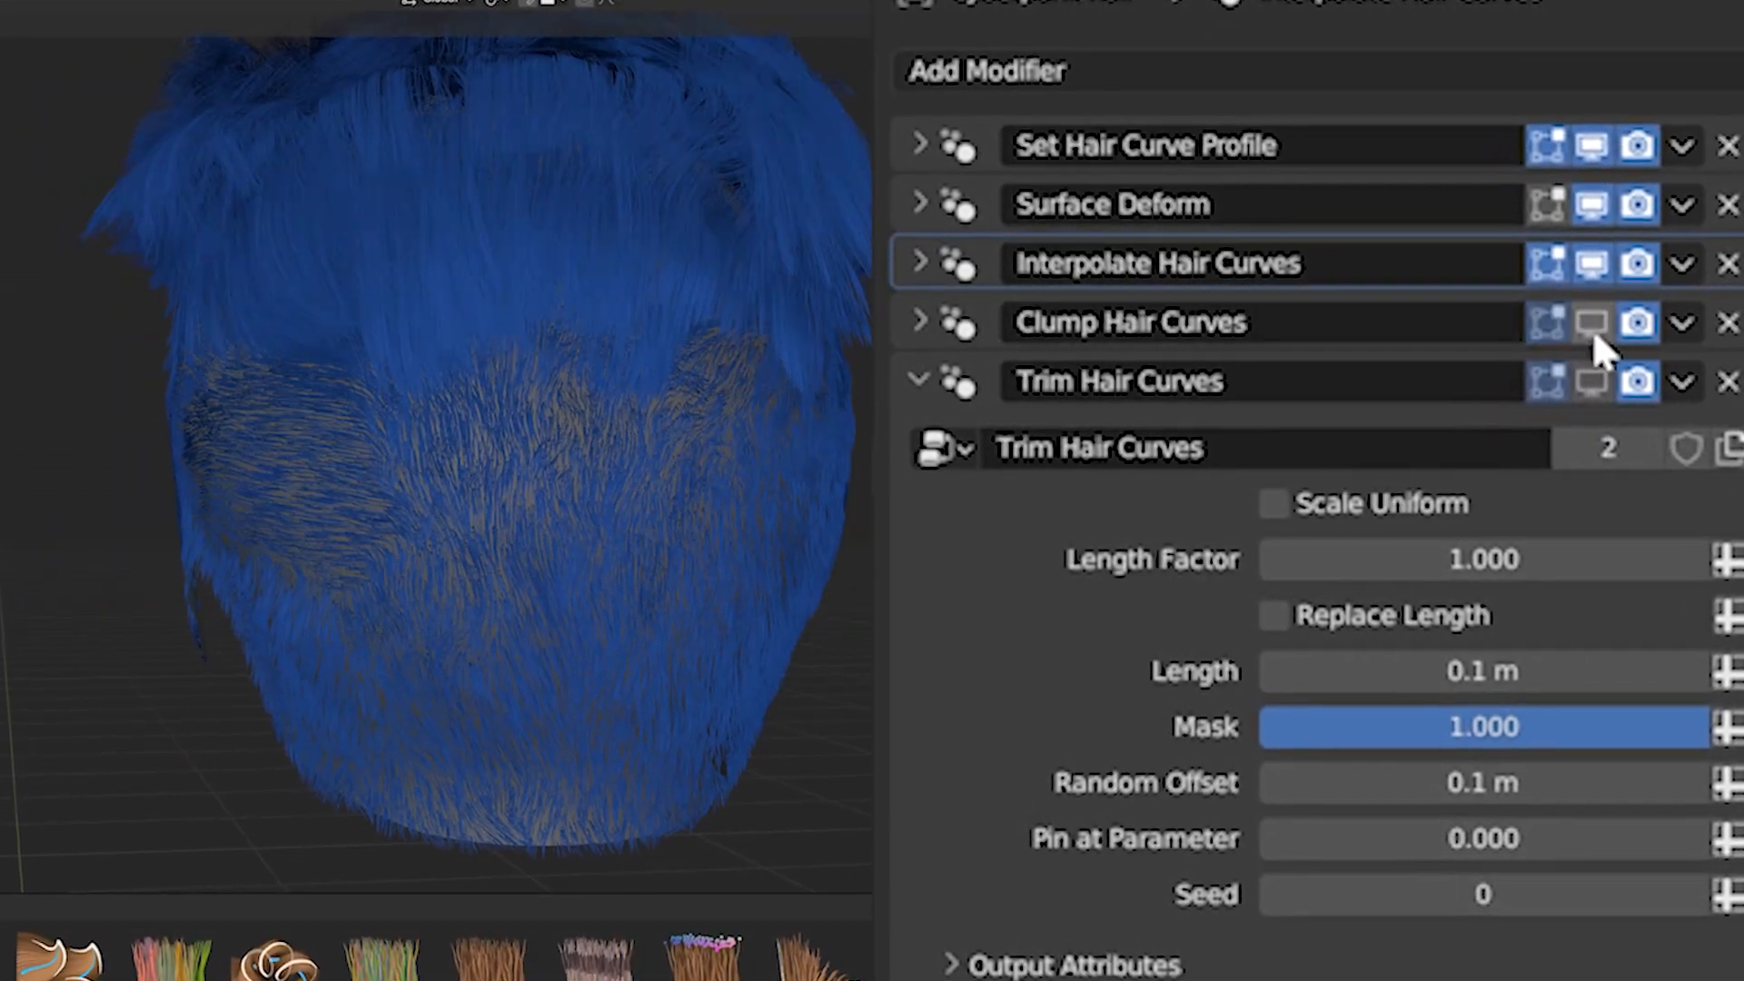
pyautogui.click(1598, 262)
pyautogui.click(1598, 263)
pyautogui.click(1598, 203)
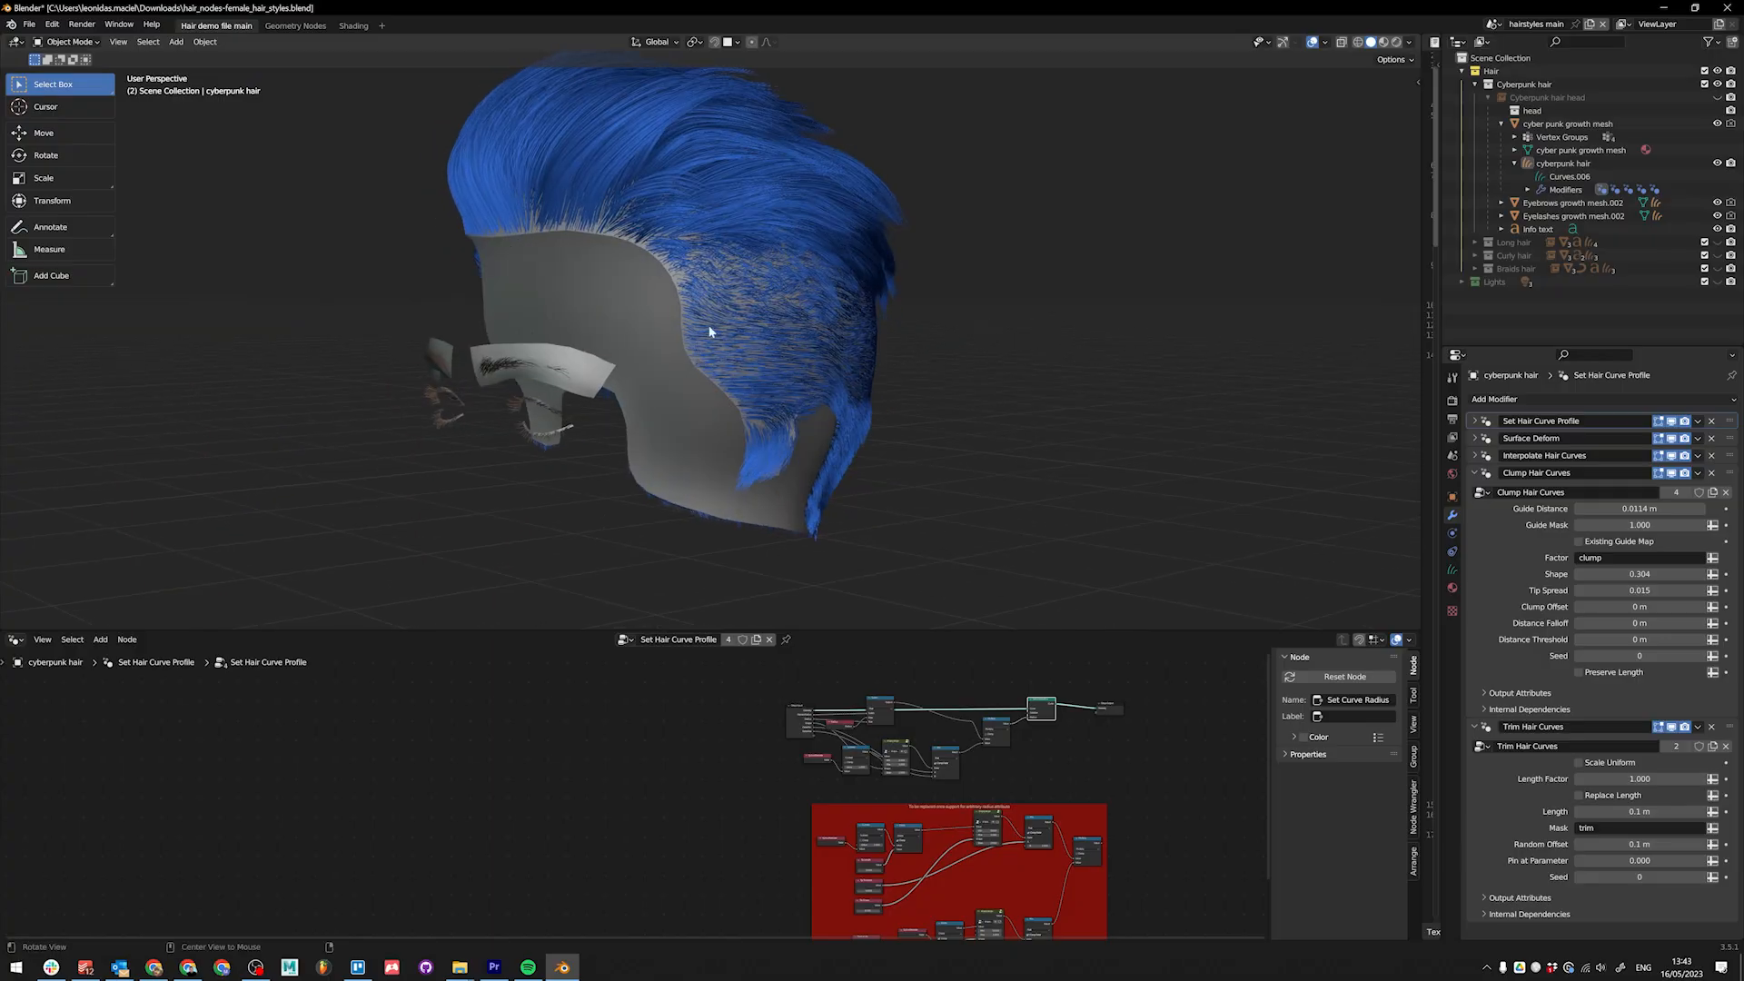
# Step: Switch the Clump Hair Curves Factor from the clump attribute to a value of 1.000 and inspect the clumping around the head
pyautogui.moveTo(705, 331); pyautogui.dragTo(739, 300, button='middle')
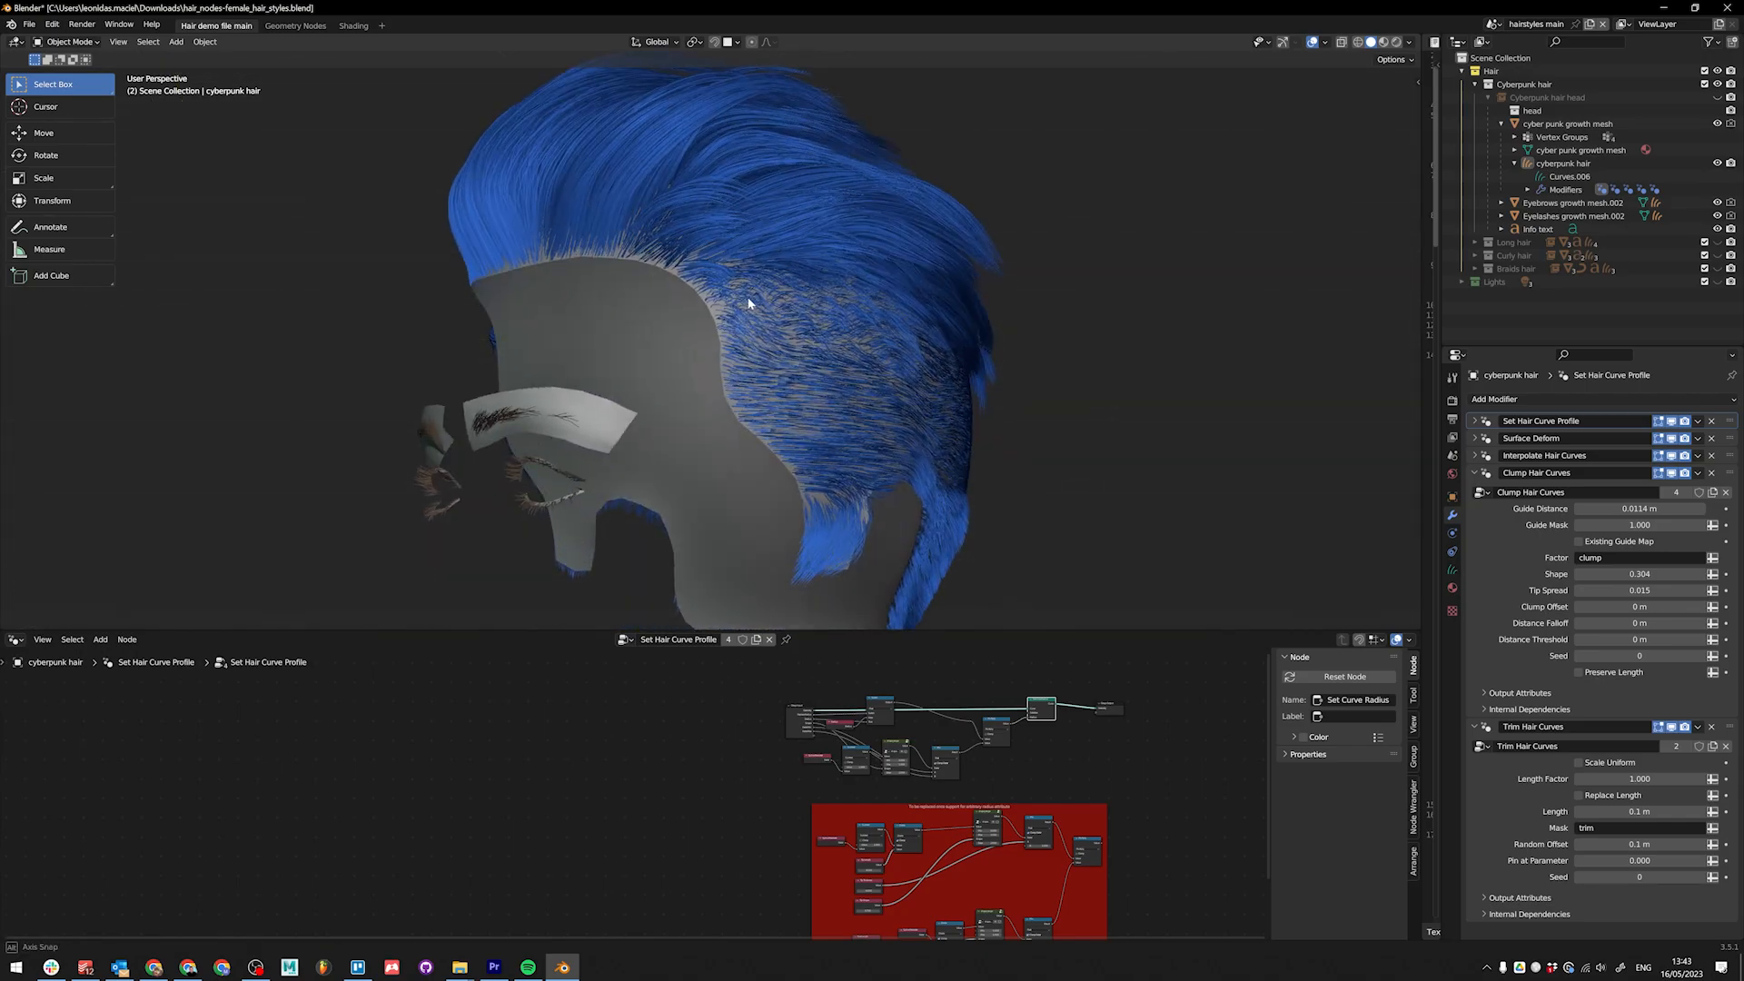
pyautogui.click(1670, 604)
pyautogui.moveTo(677, 486); pyautogui.dragTo(364, 578, button='middle')
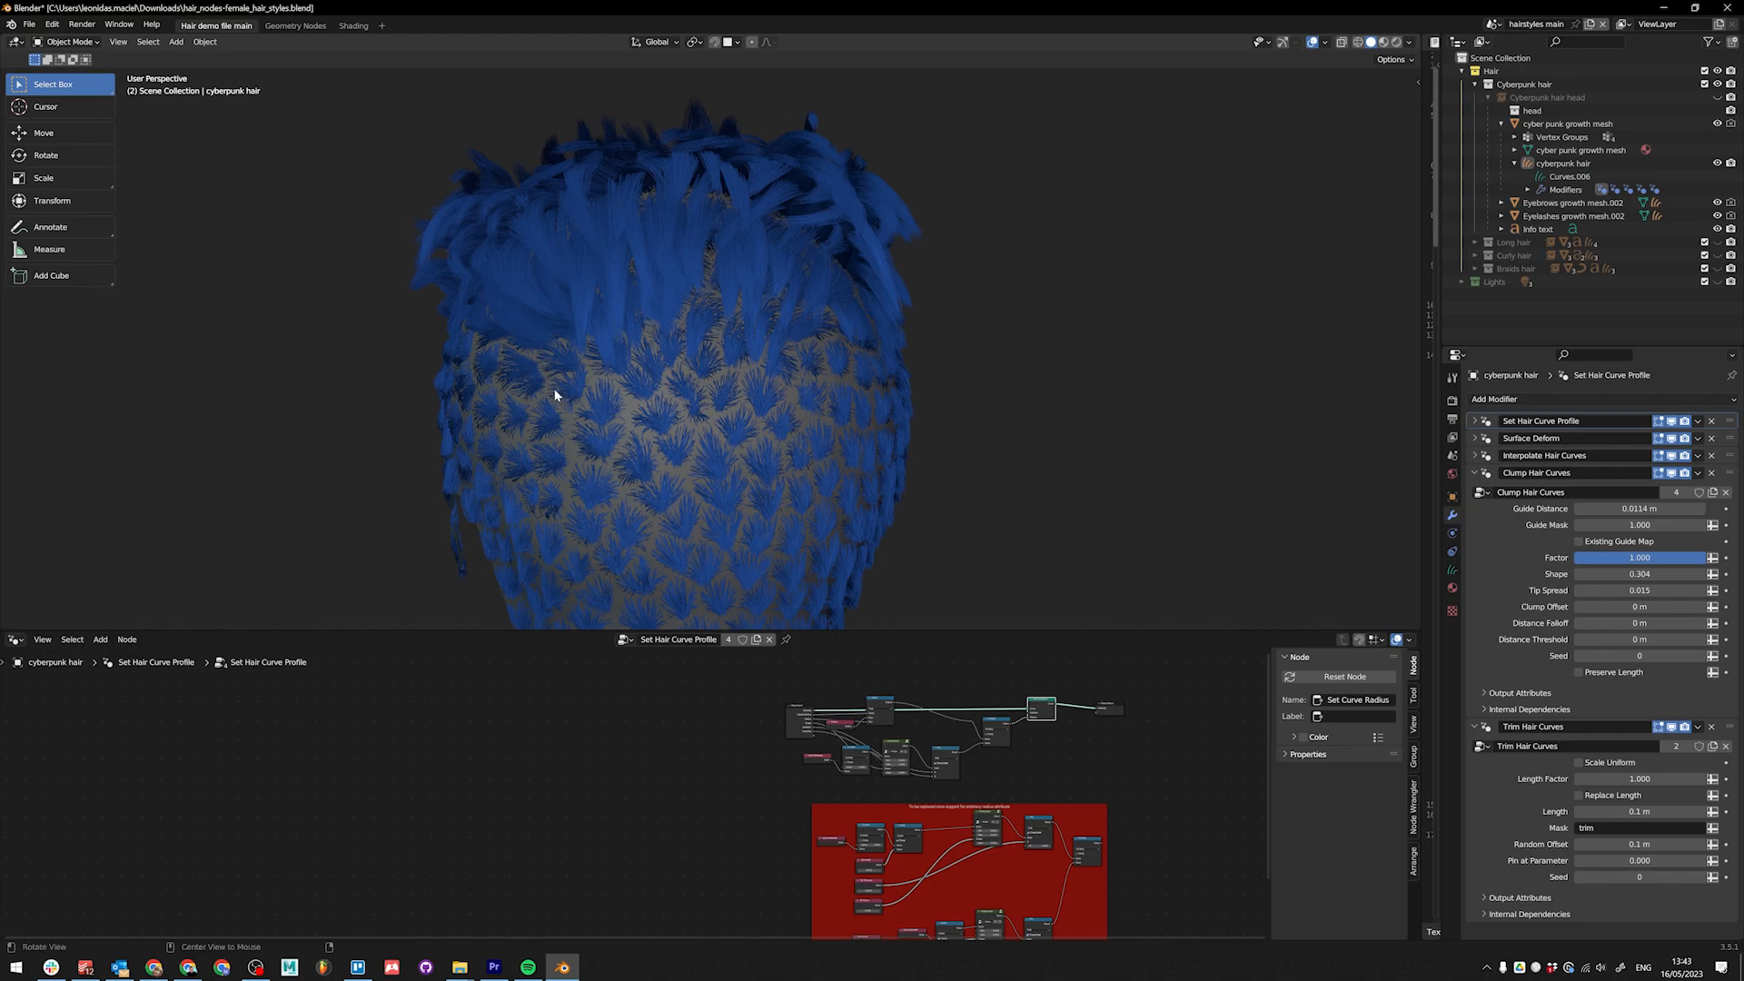
pyautogui.moveTo(556, 395); pyautogui.dragTo(670, 304, button='middle')
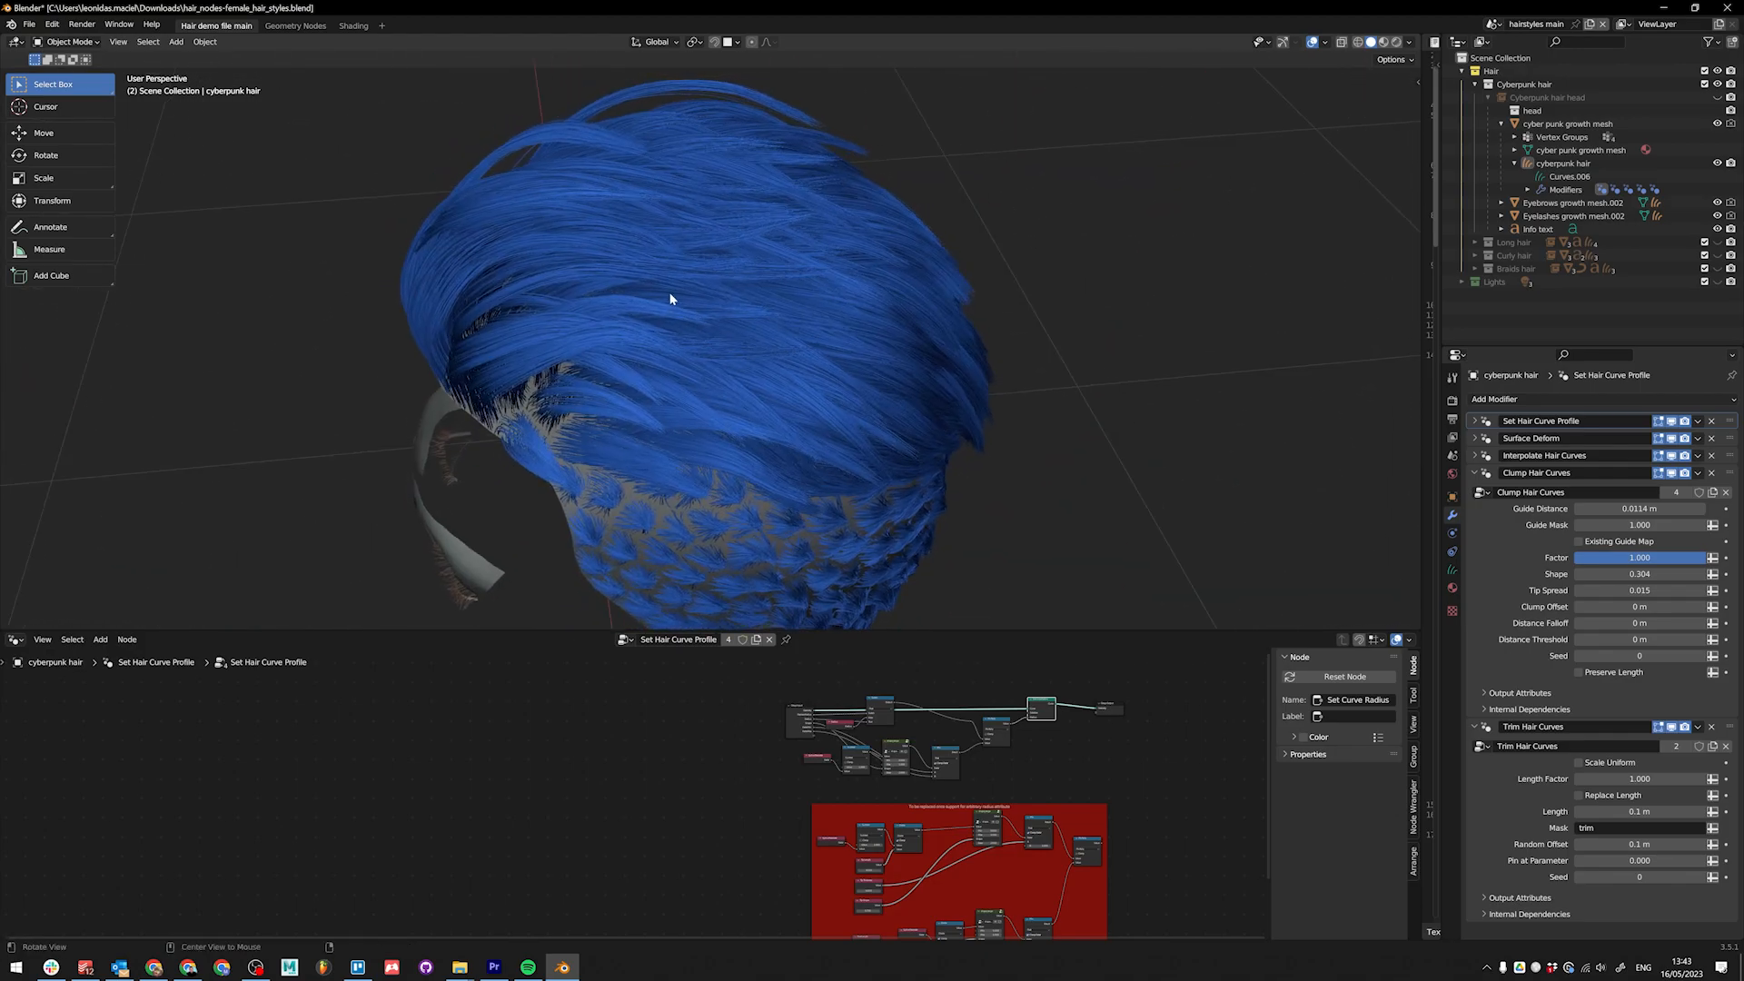
pyautogui.moveTo(1002, 425); pyautogui.dragTo(1413, 597, button='middle')
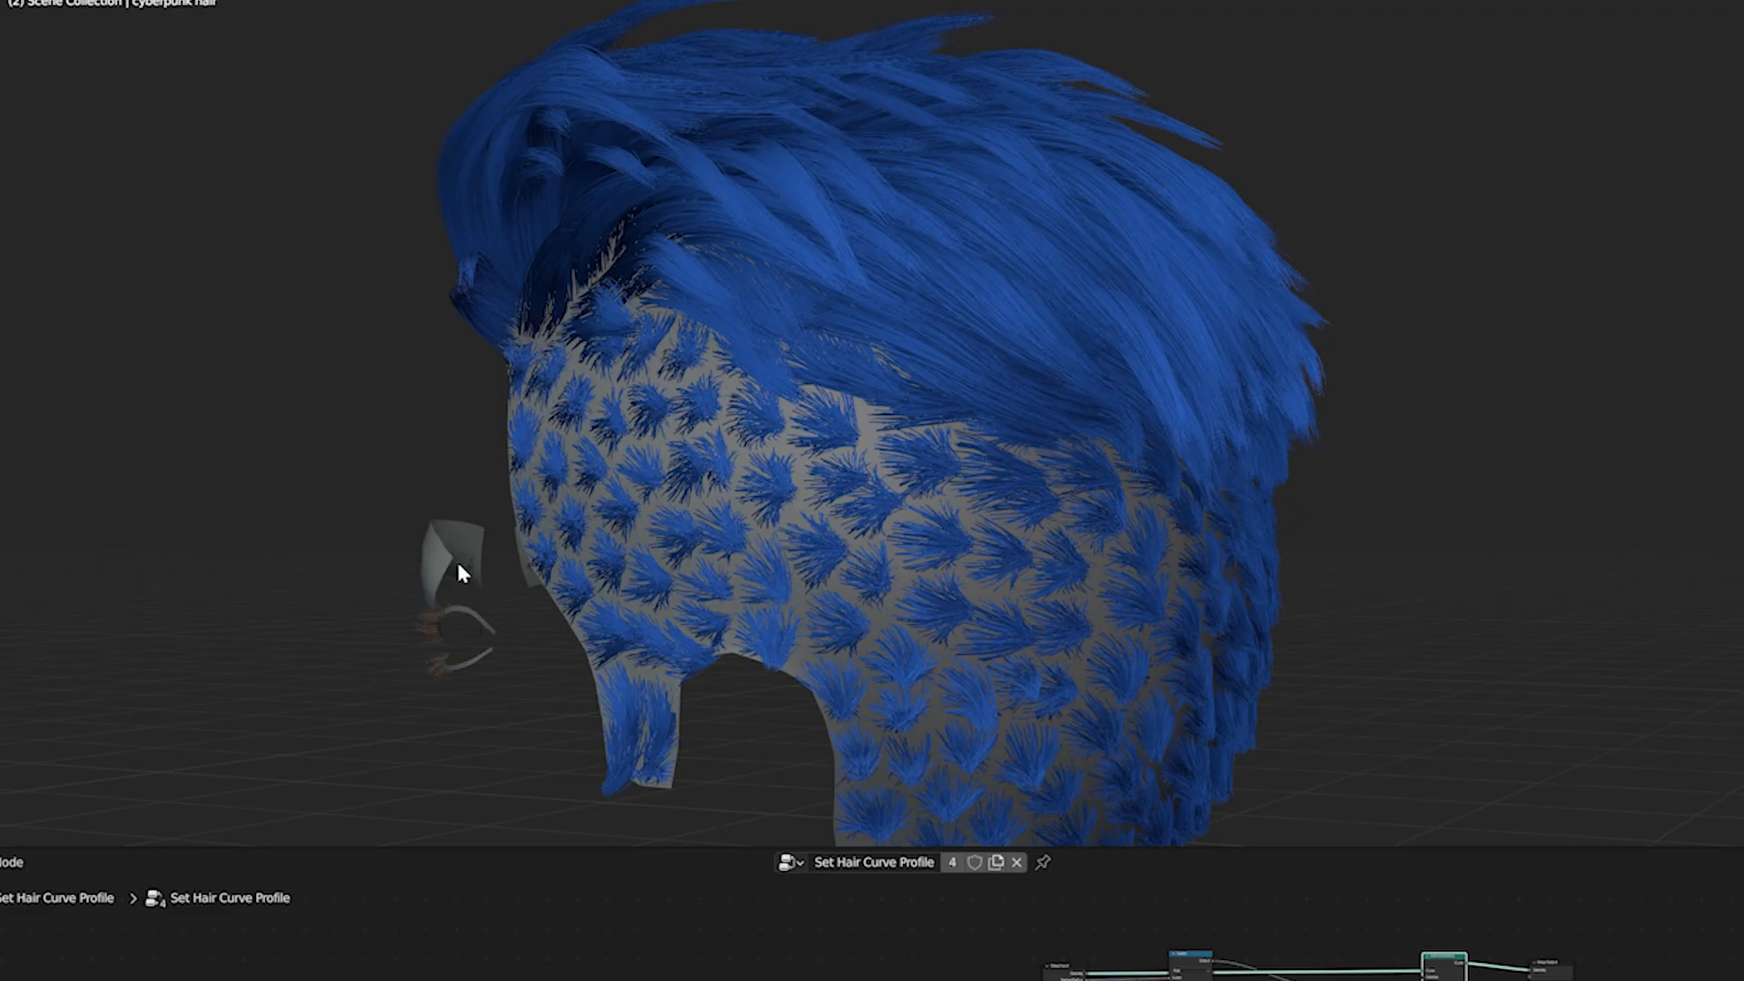
pyautogui.keyDown('alt'); pyautogui.moveTo(456, 562); pyautogui.dragTo(532, 578); pyautogui.keyUp('alt')
pyautogui.moveTo(1072, 585); pyautogui.dragTo(1132, 582, button='middle')
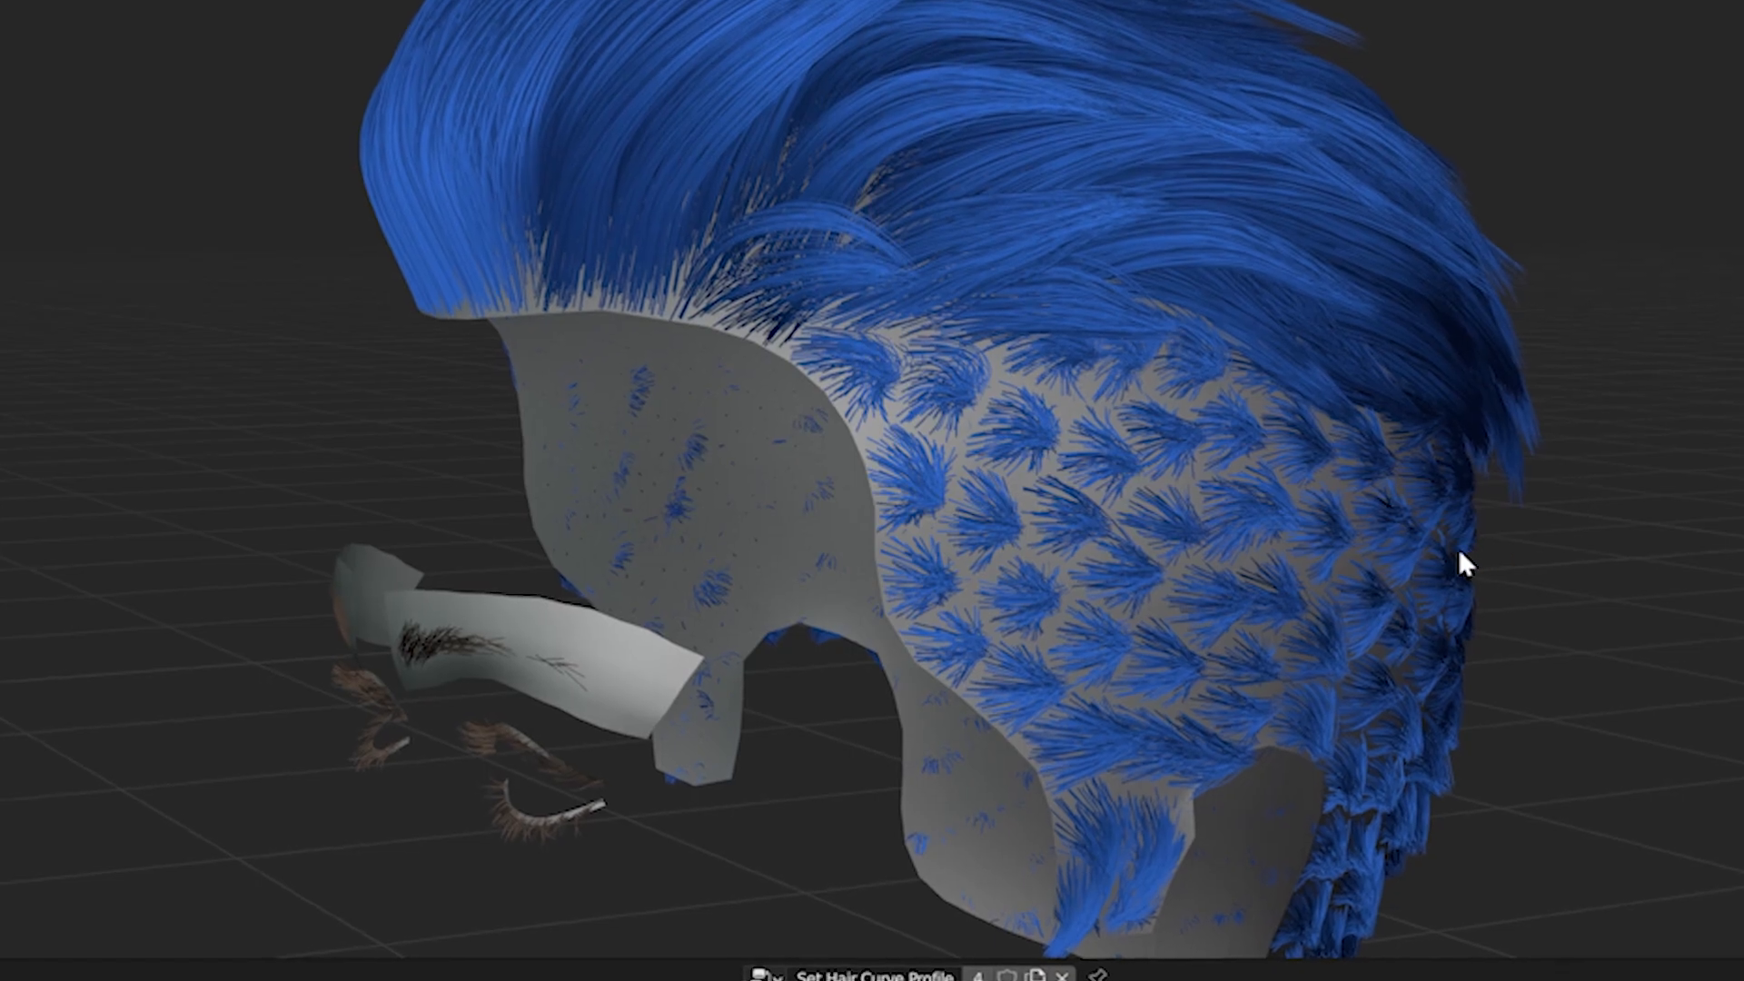
pyautogui.moveTo(1459, 551); pyautogui.dragTo(1607, 565, button='middle')
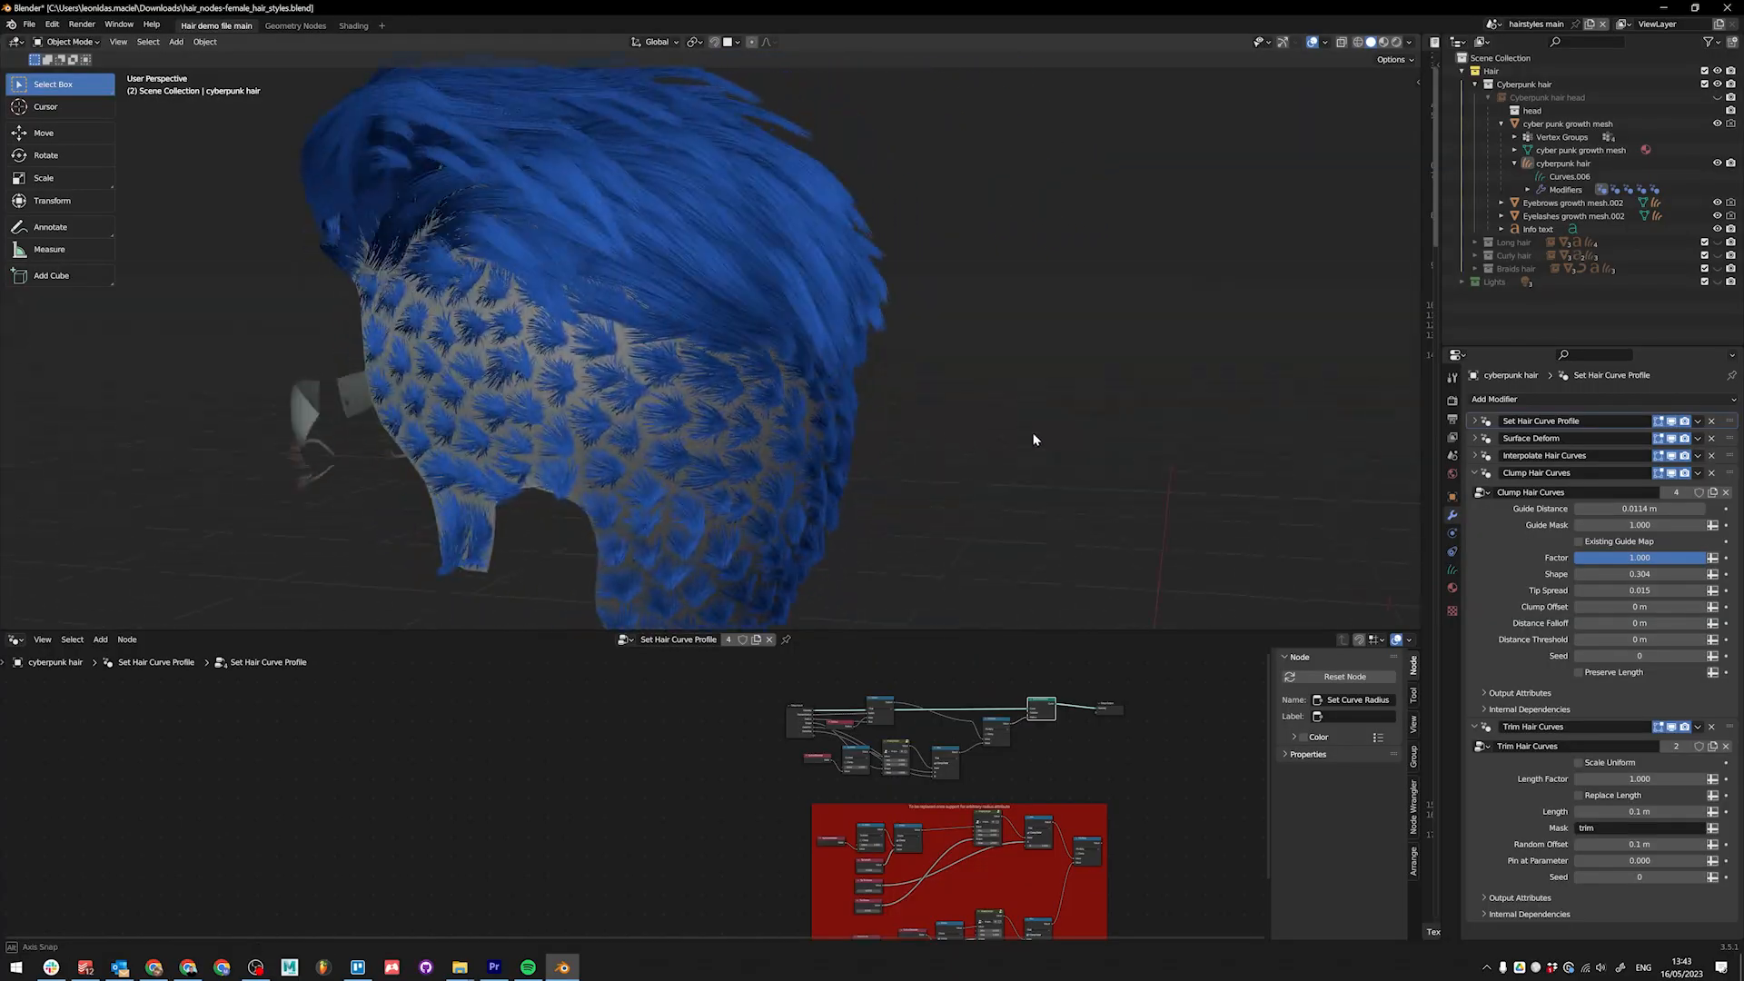
# Step: Select the eyebrow hair and its growth mesh to examine how they are set up
pyautogui.moveTo(1034, 439); pyautogui.dragTo(778, 369, button='middle')
pyautogui.click(761, 372)
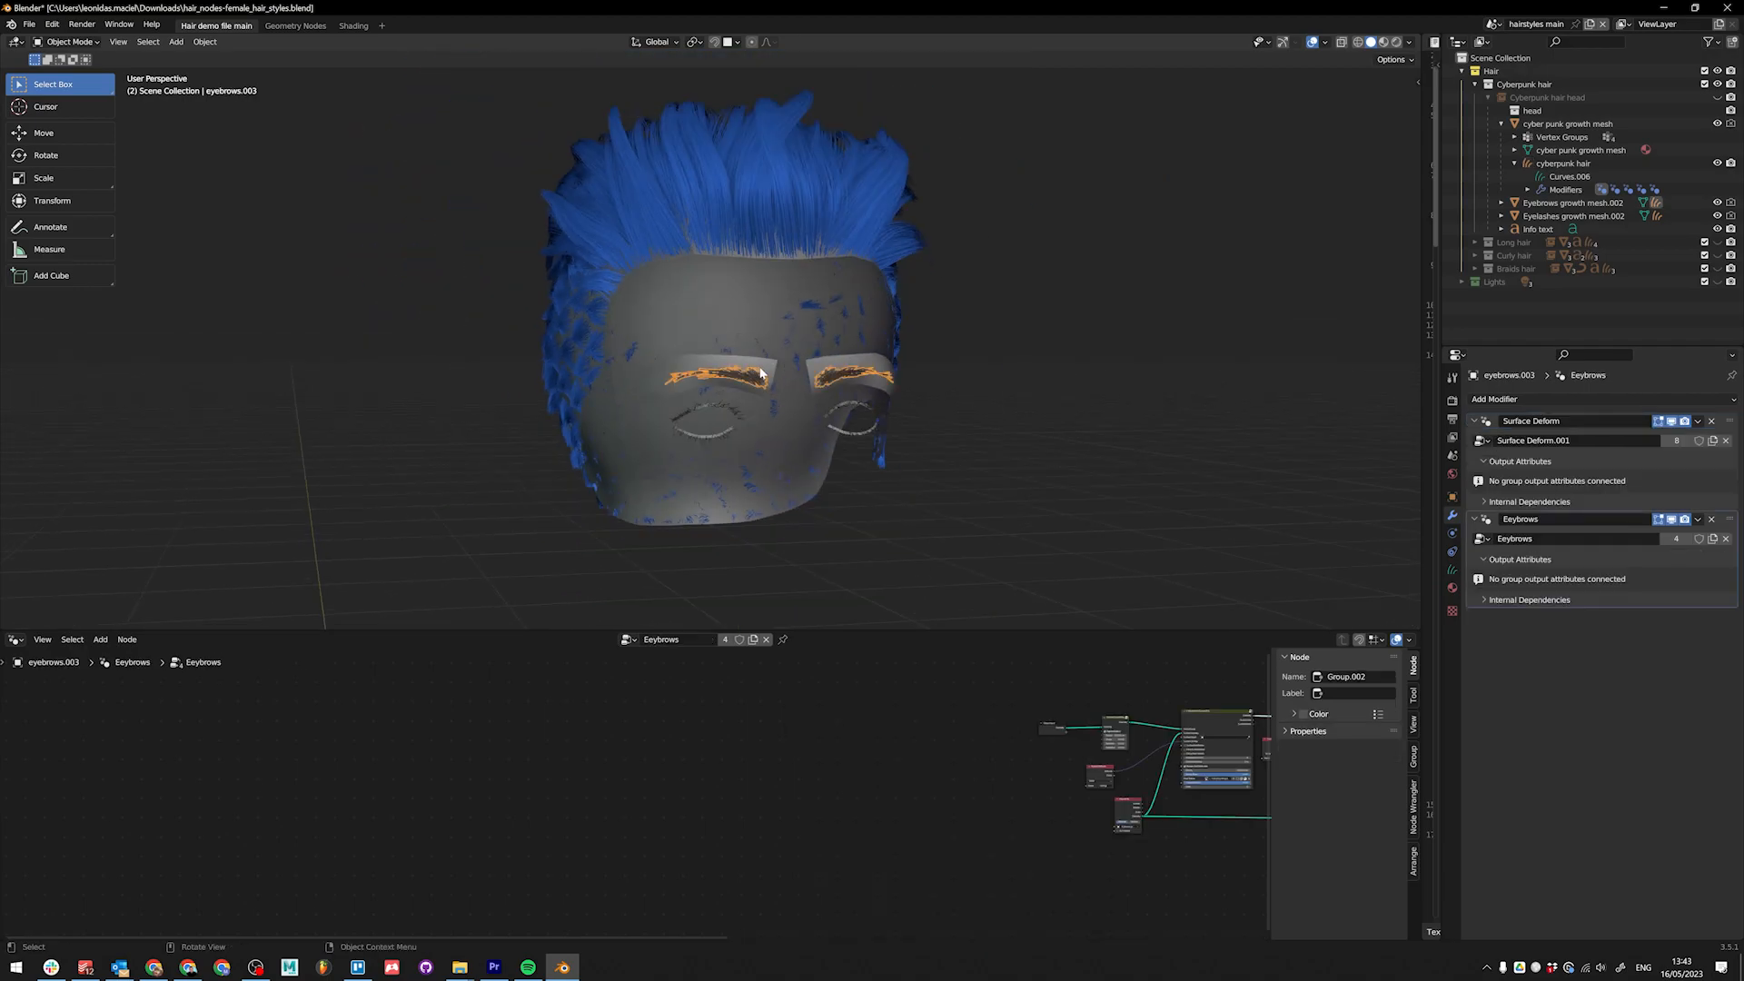
pyautogui.click(770, 370)
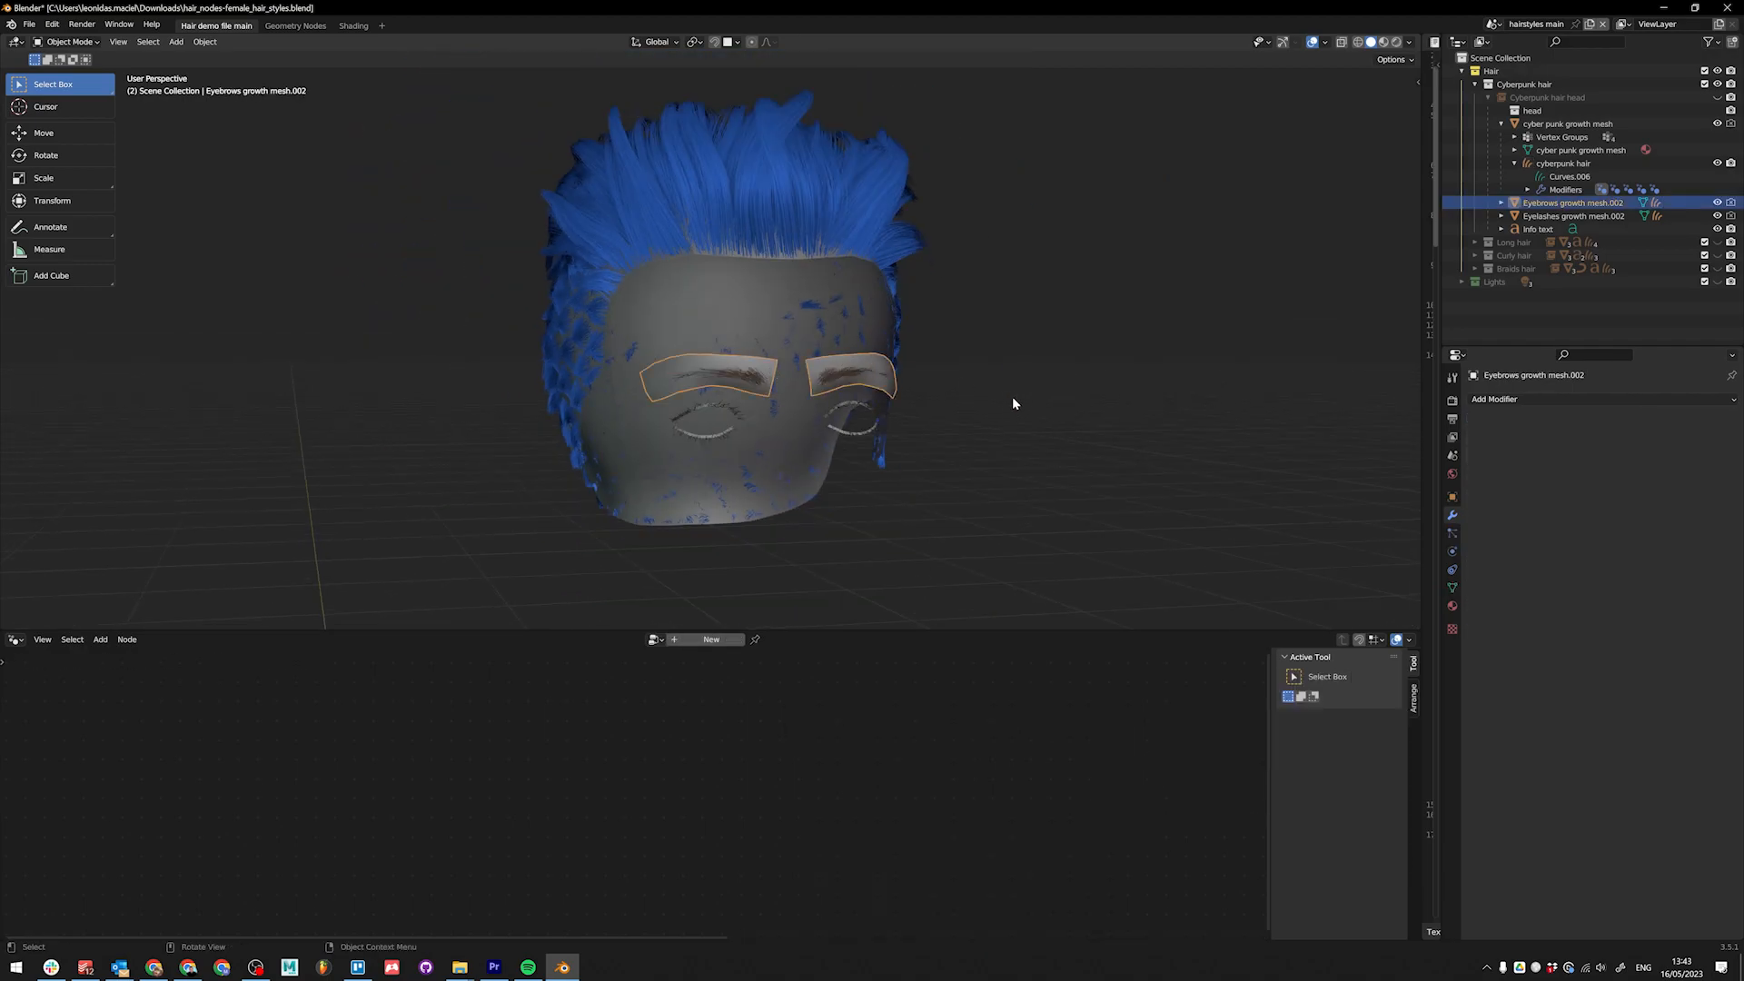
pyautogui.moveTo(879, 338); pyautogui.dragTo(892, 409, button='middle')
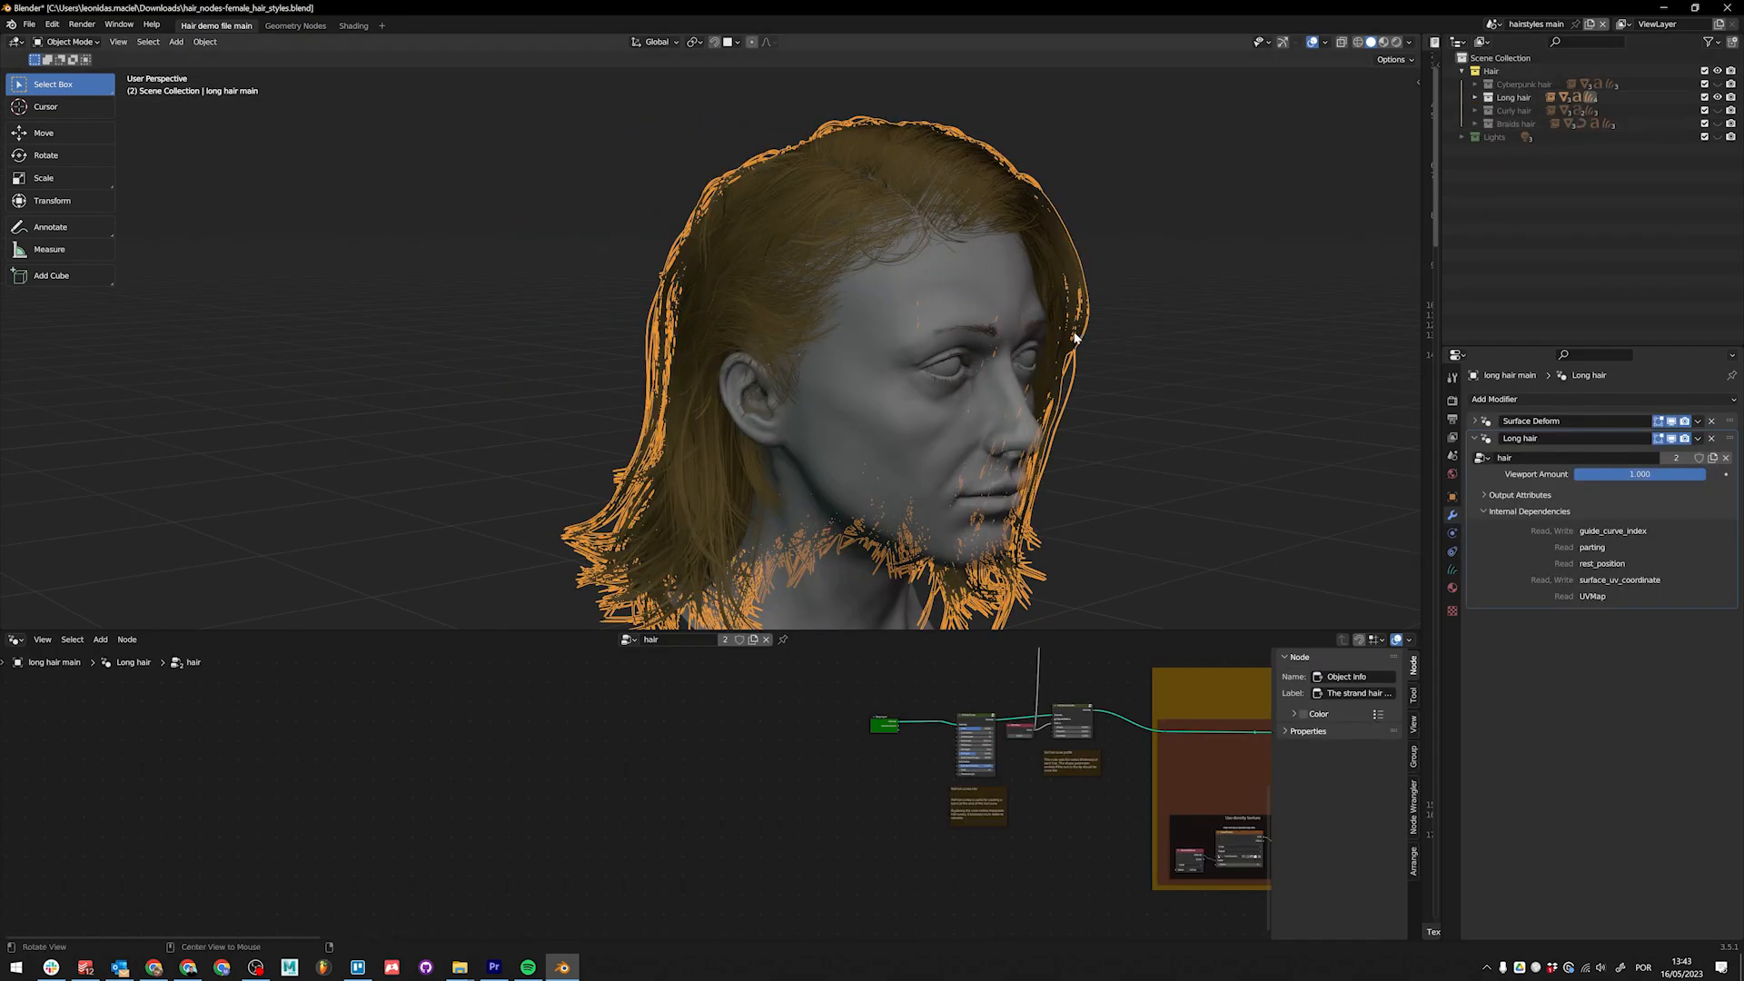
# Step: Show the Curly hair and Braids hair collections beside the long hair
pyautogui.moveTo(1082, 339); pyautogui.dragTo(1093, 330, button='middle')
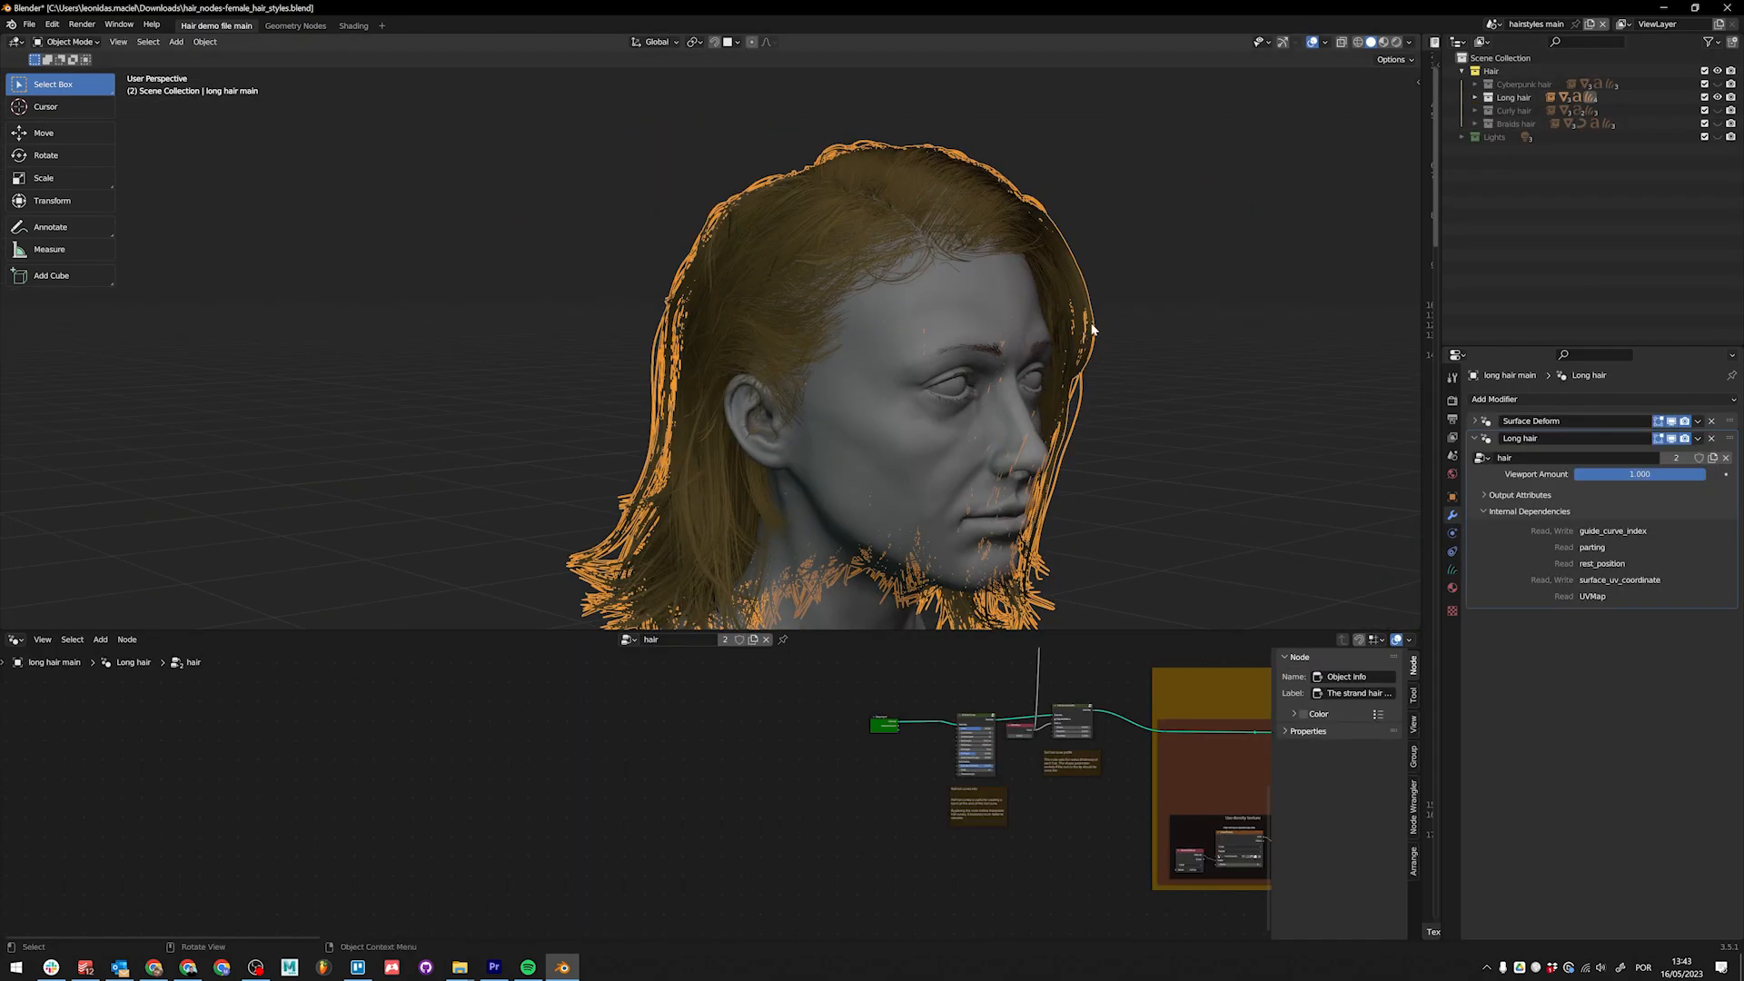
pyautogui.click(1718, 110)
pyautogui.moveTo(1161, 442); pyautogui.dragTo(800, 535, button='middle')
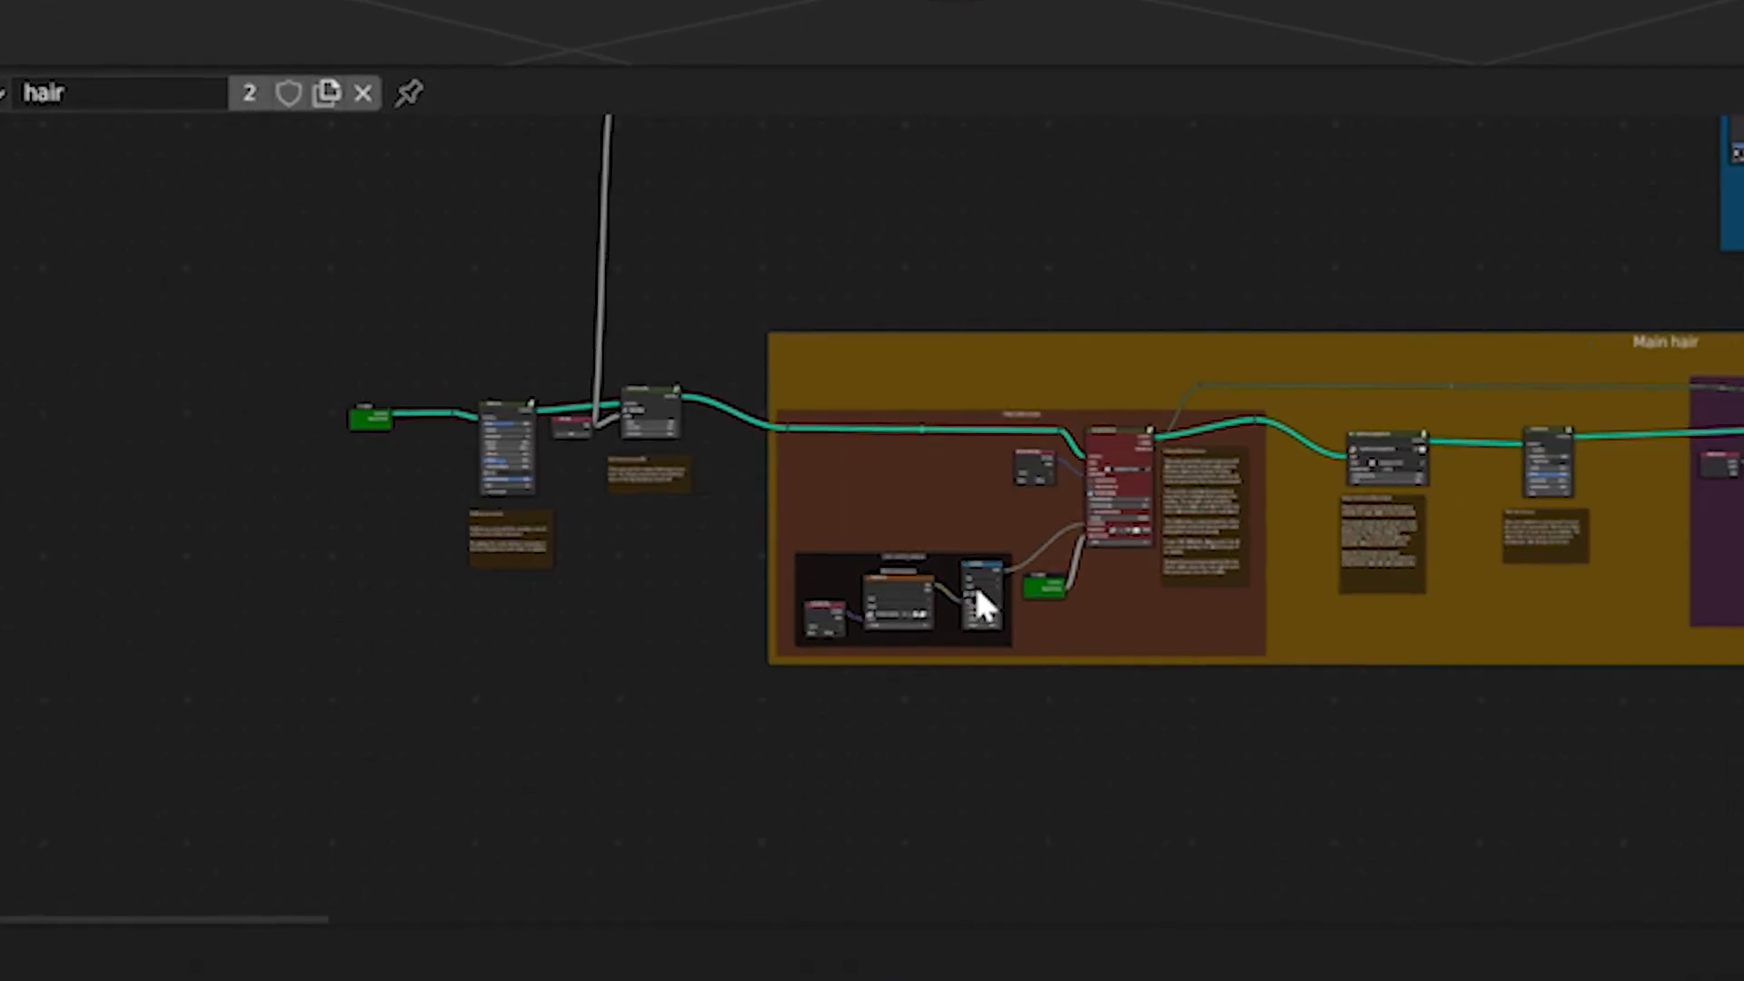
# Step: Examine the long hair's geometry node tree, including the Main hair frame and its annotated node groups
pyautogui.scroll(-4, 973, 582)
pyautogui.moveTo(1272, 459); pyautogui.dragTo(837, 506, button='middle')
pyautogui.moveTo(836, 506); pyautogui.dragTo(782, 572, button='middle')
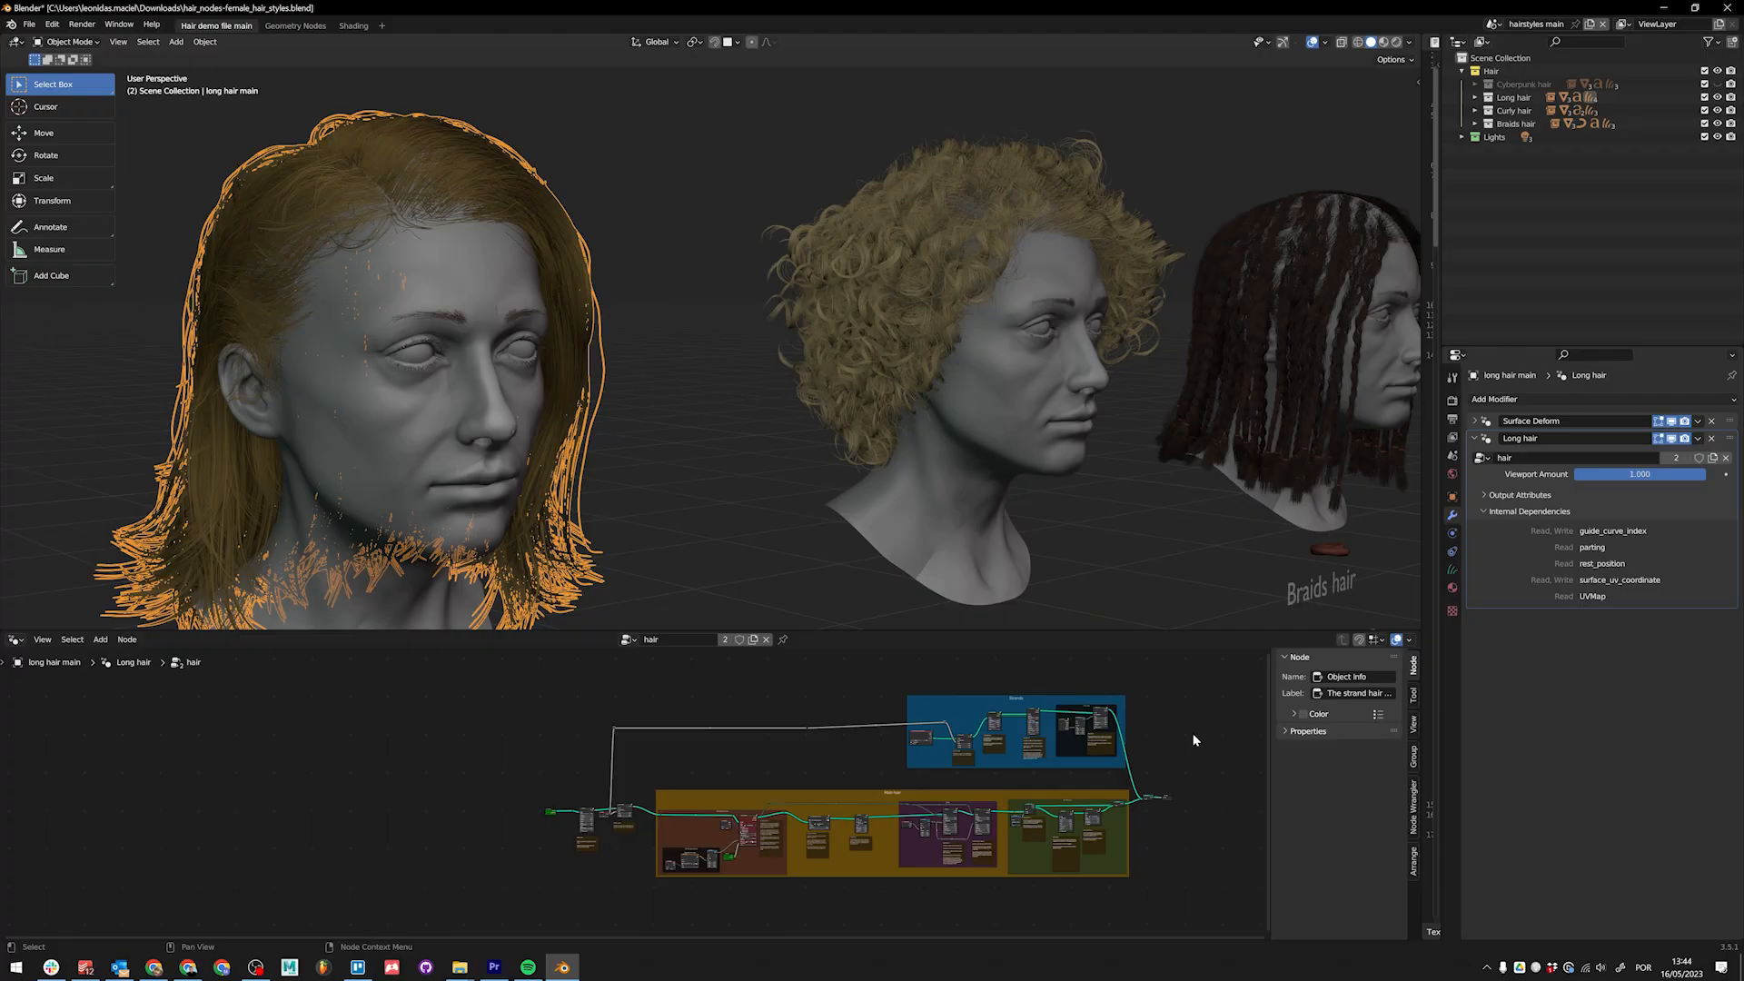
pyautogui.scroll(11, 1180, 734)
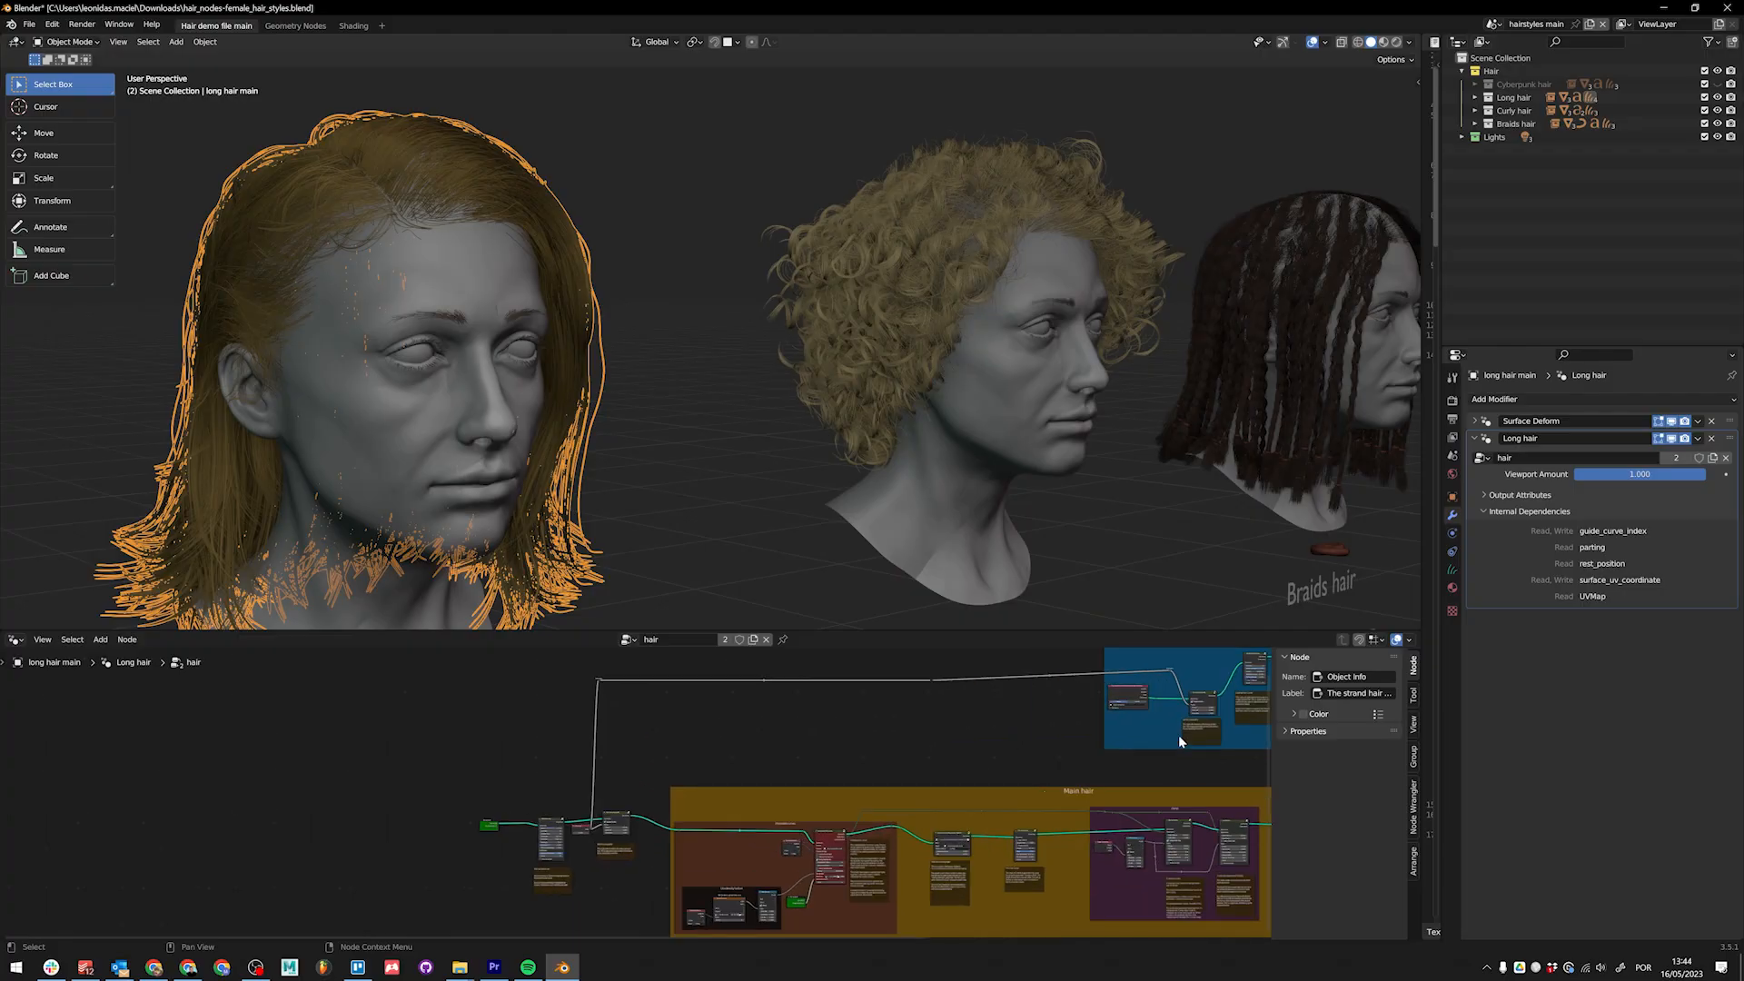
pyautogui.moveTo(1149, 747); pyautogui.dragTo(938, 739, button='middle')
pyautogui.scroll(-1, 782, 762)
pyautogui.moveTo(902, 795); pyautogui.dragTo(998, 629, button='middle')
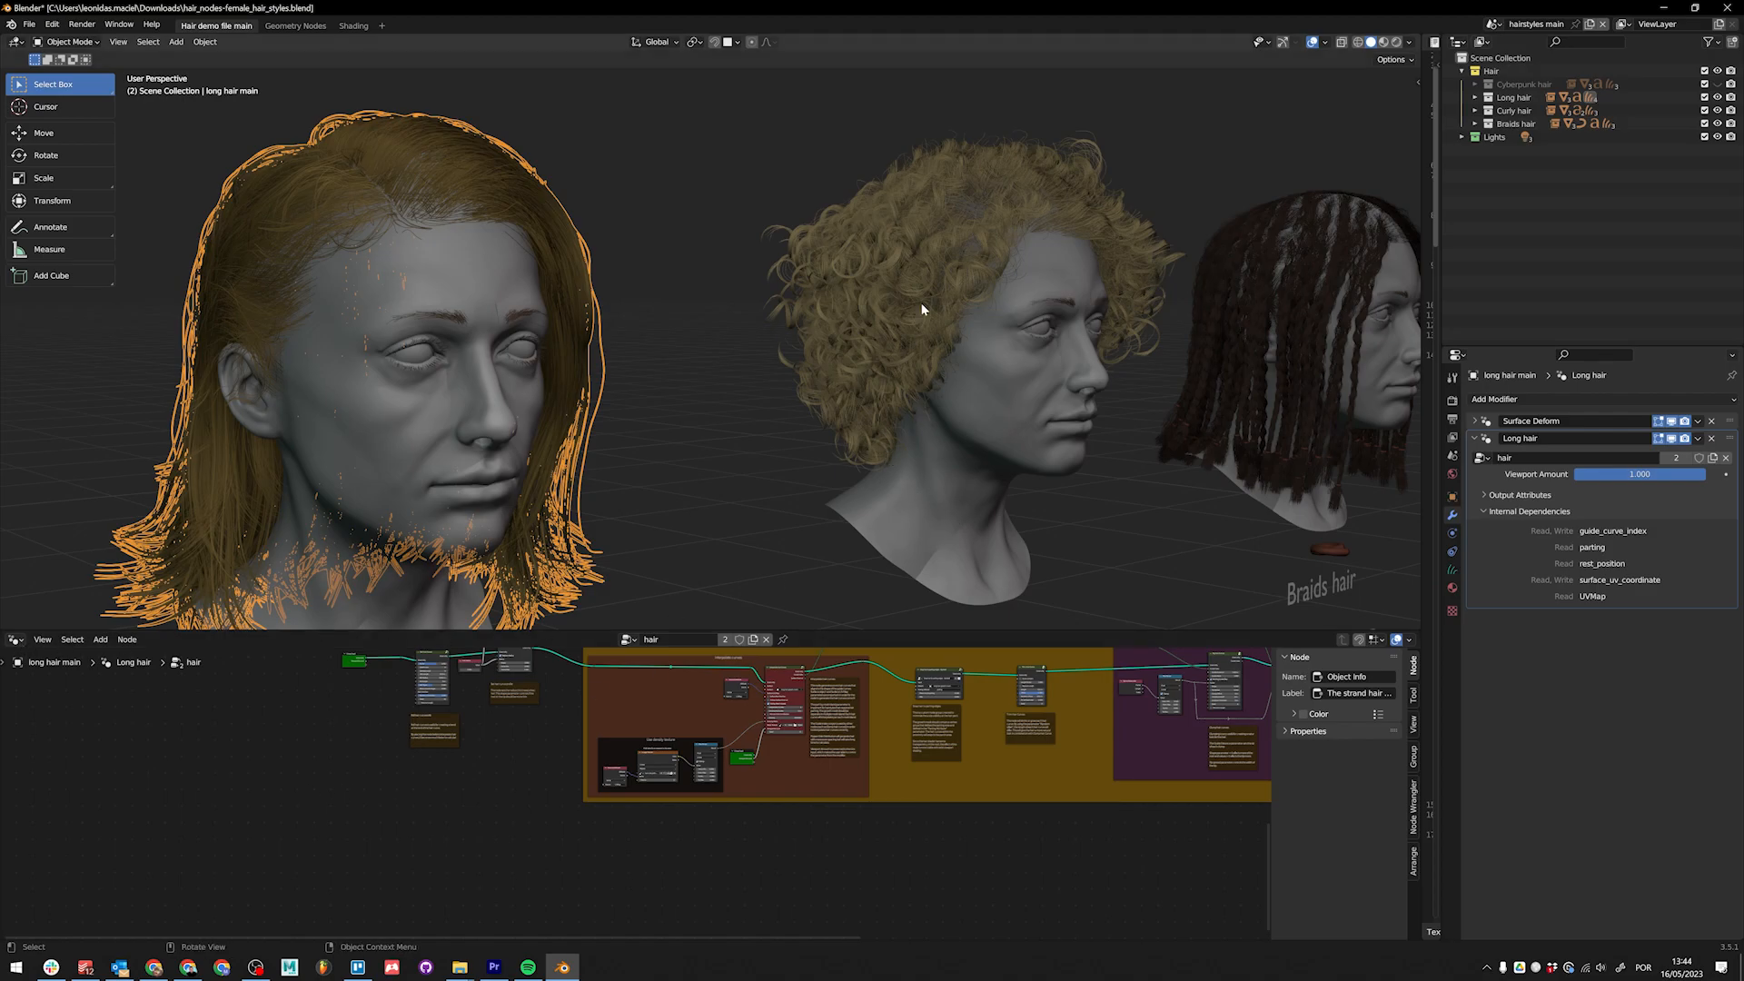
# Step: Select the curly hair and examine its geometry node tree along its whole length
pyautogui.click(892, 276)
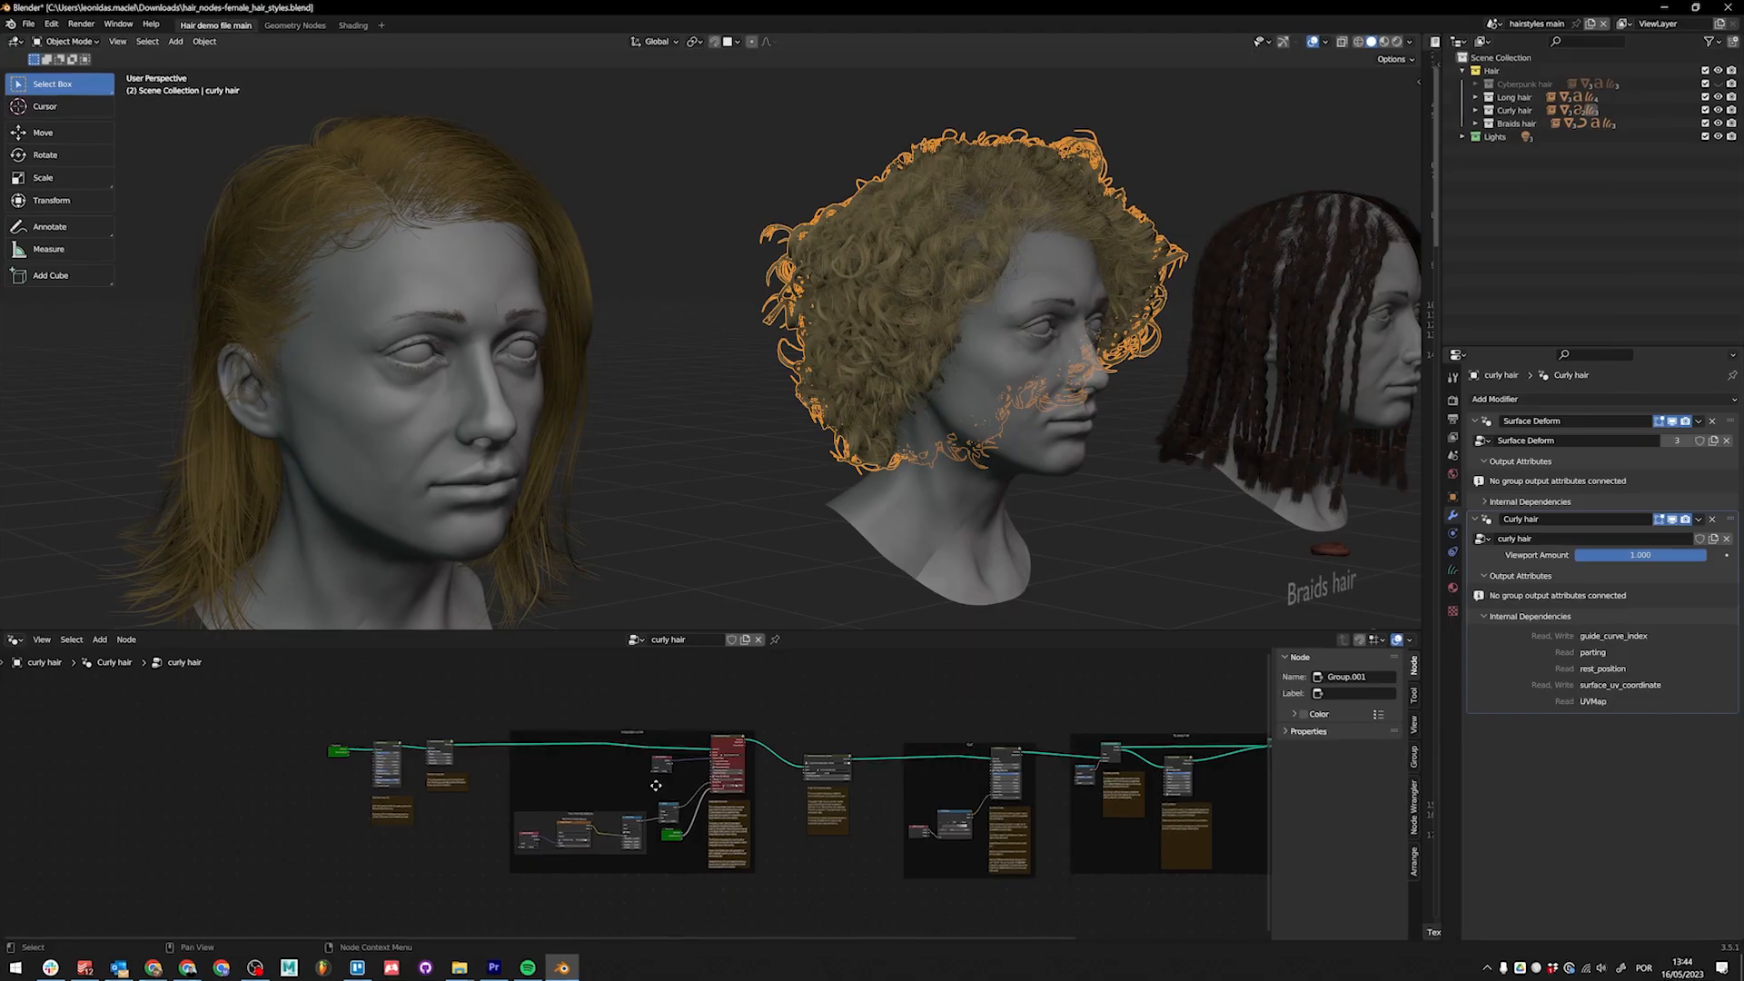
pyautogui.scroll(-2, 656, 786)
pyautogui.moveTo(995, 847); pyautogui.dragTo(642, 800, button='middle')
pyautogui.scroll(5, 639, 801)
pyautogui.moveTo(968, 730); pyautogui.dragTo(1281, 774, button='middle')
pyautogui.moveTo(487, 759); pyautogui.dragTo(761, 766, button='middle')
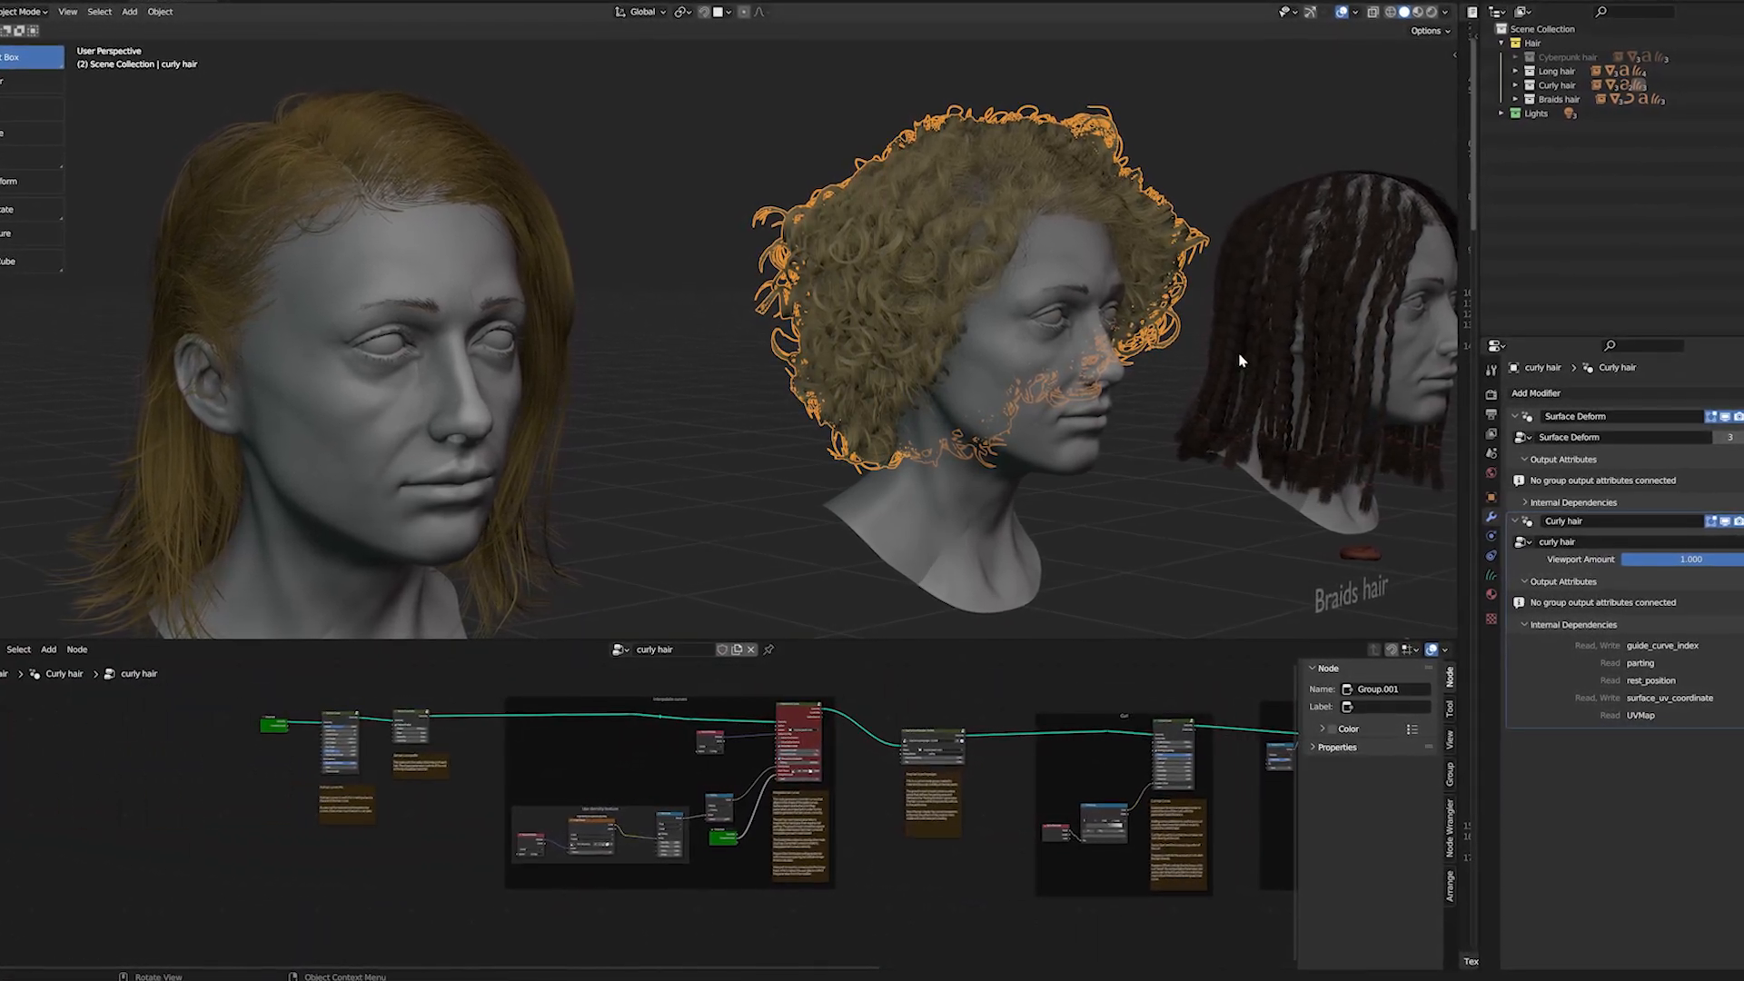
# Step: Select the braided hair and examine its geometry node tree from input to output
pyautogui.click(1241, 361)
pyautogui.moveTo(1047, 725); pyautogui.dragTo(688, 771, button='middle')
pyautogui.moveTo(1249, 867); pyautogui.dragTo(934, 841, button='middle')
pyautogui.scroll(-1, 943, 829)
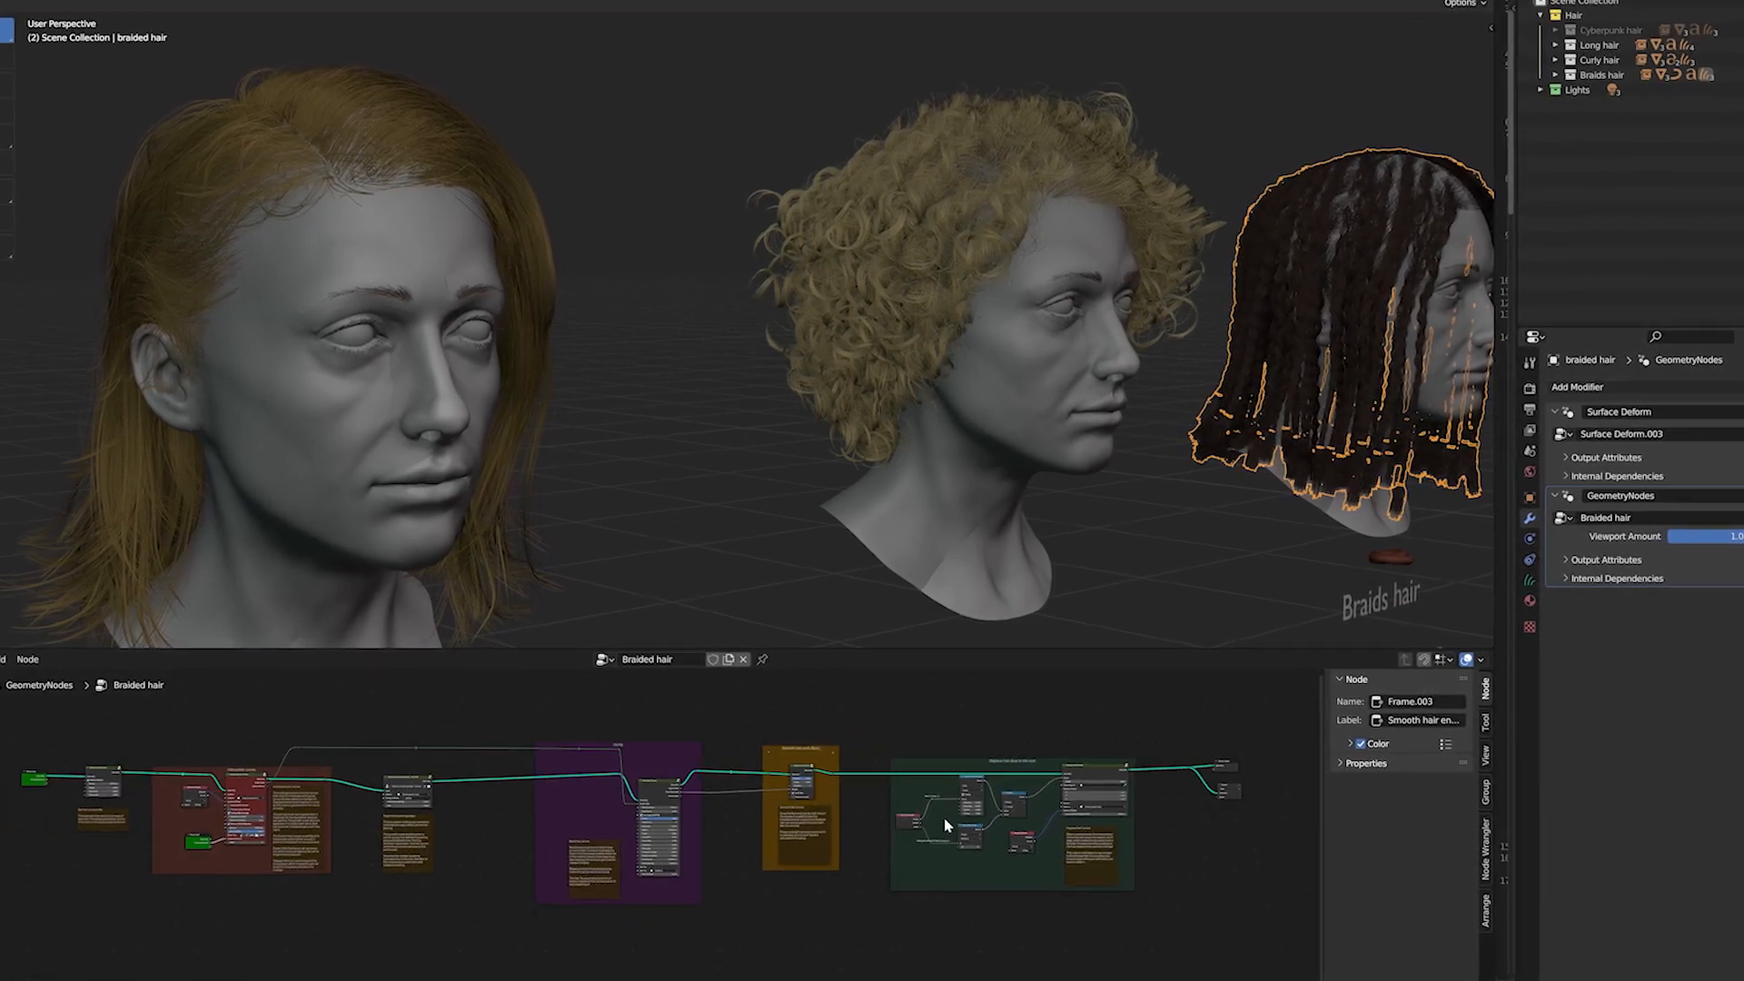
pyautogui.scroll(-1, 949, 819)
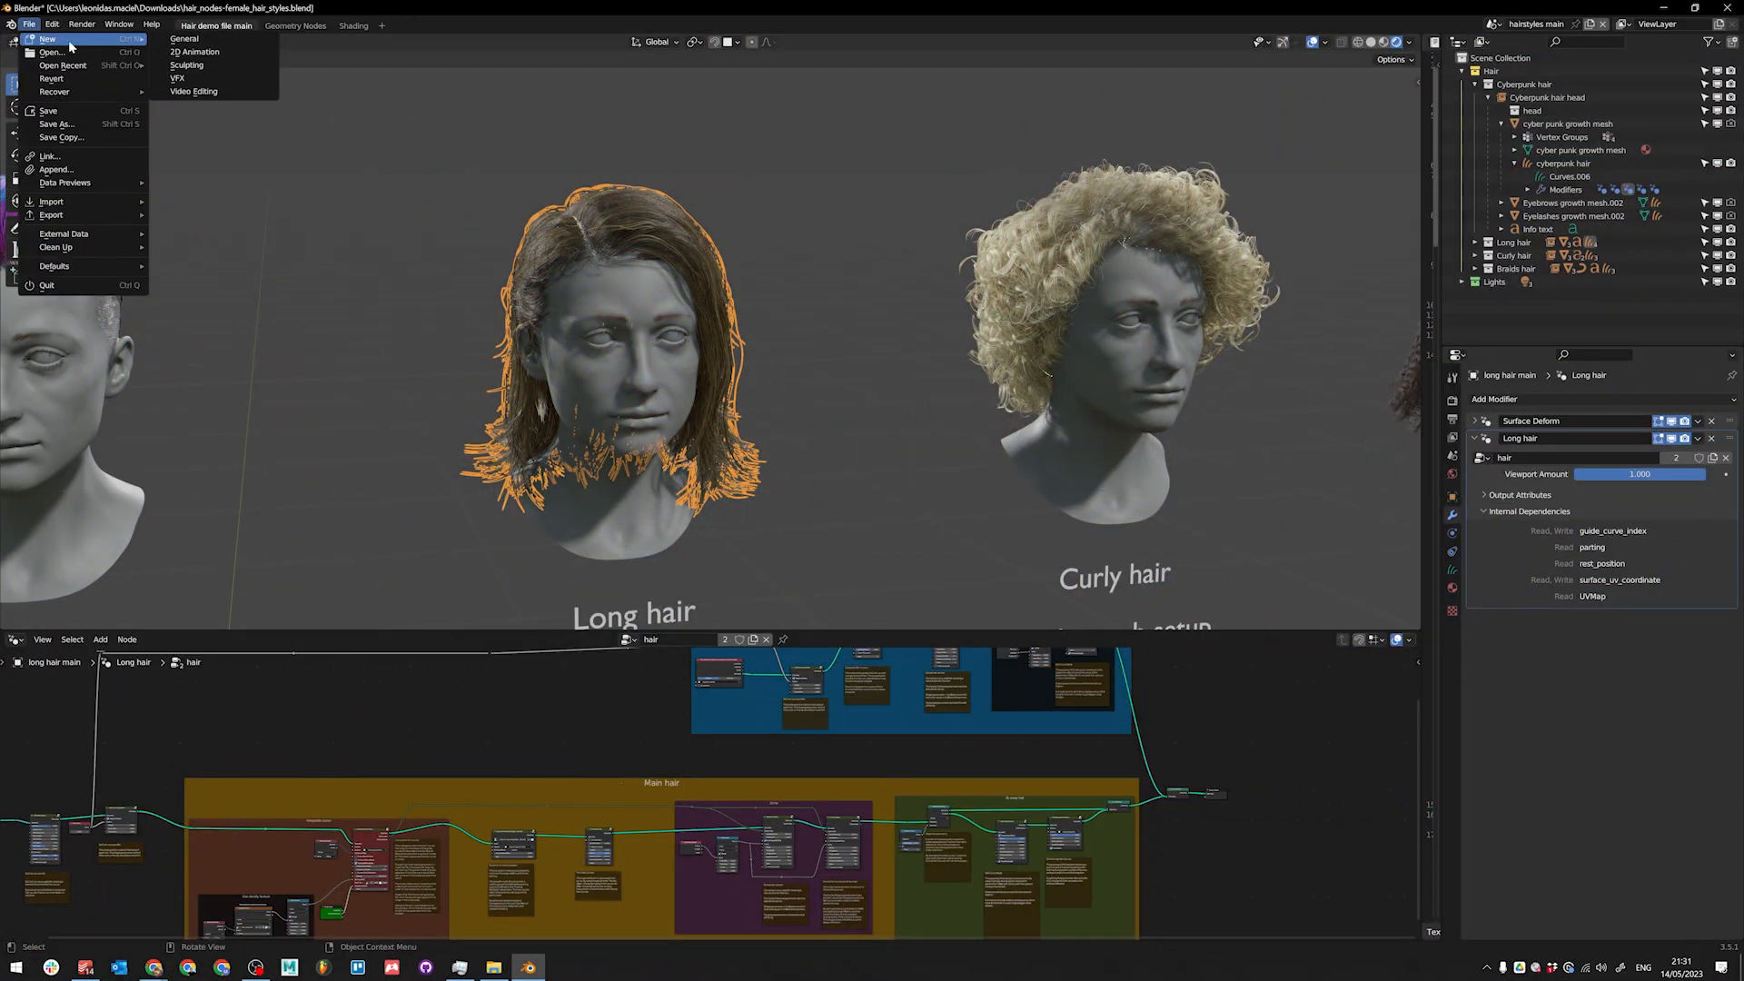
# Step: Start a new General file, then add a UV sphere at the origin and scale it
pyautogui.click(185, 38)
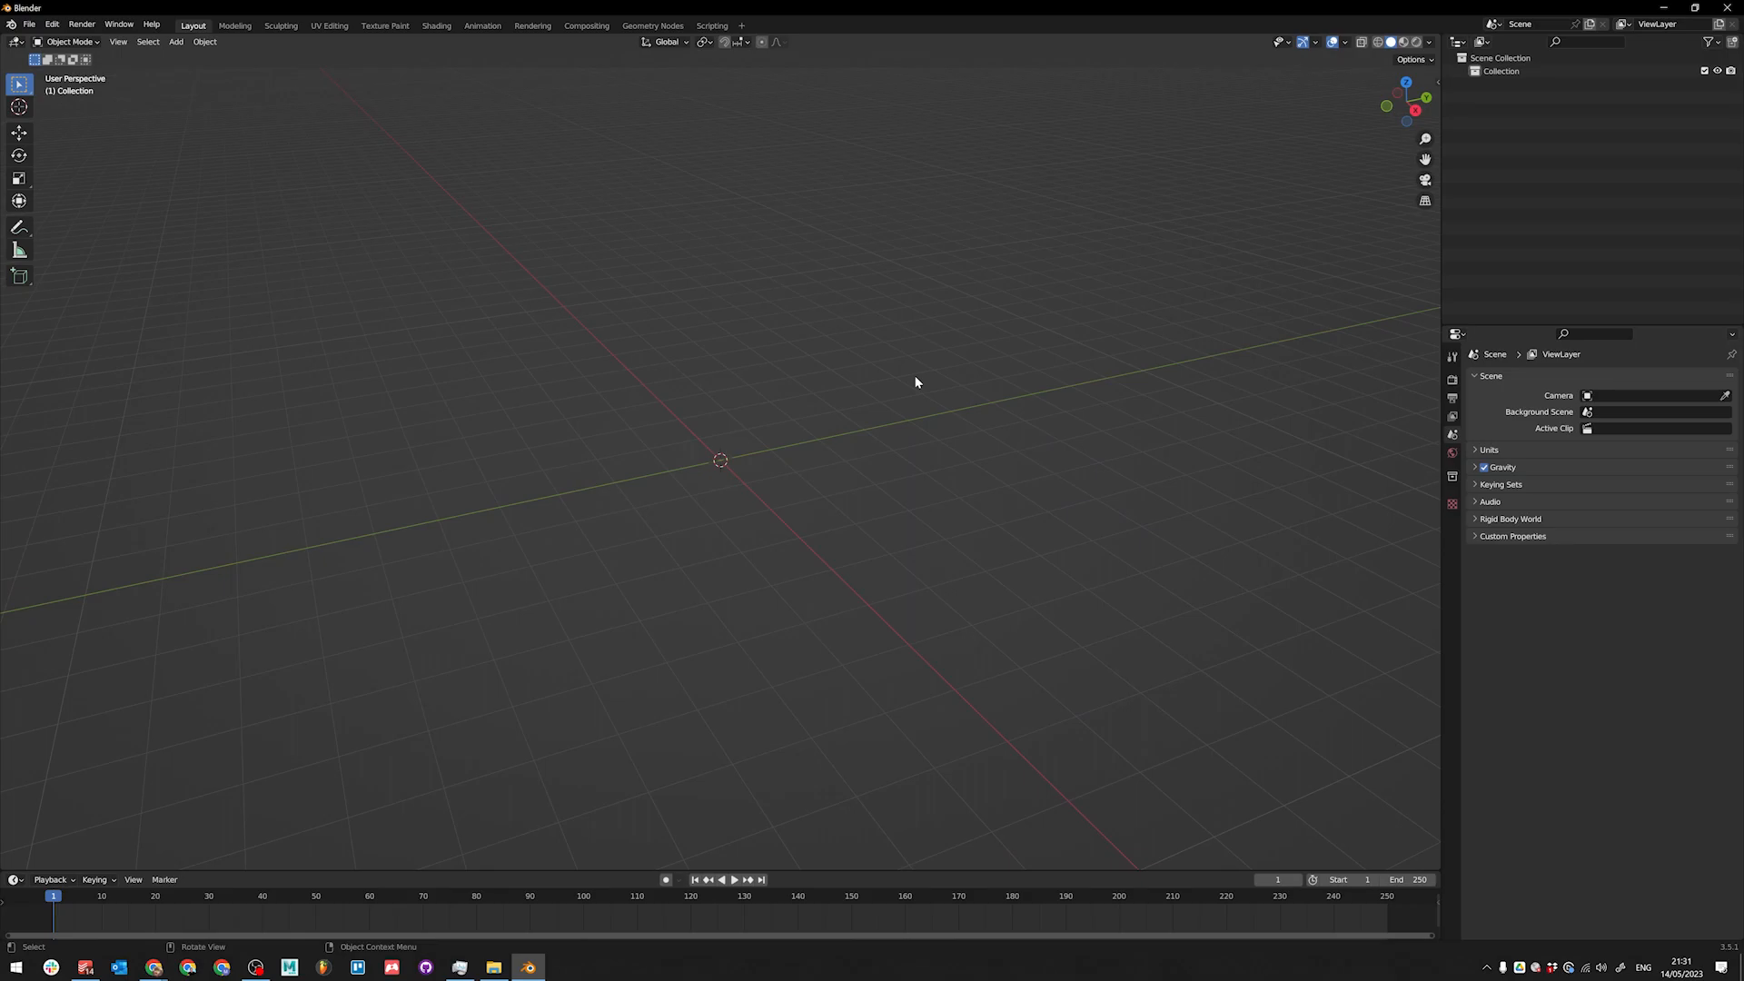
pyautogui.hotkey('shift', 'a')
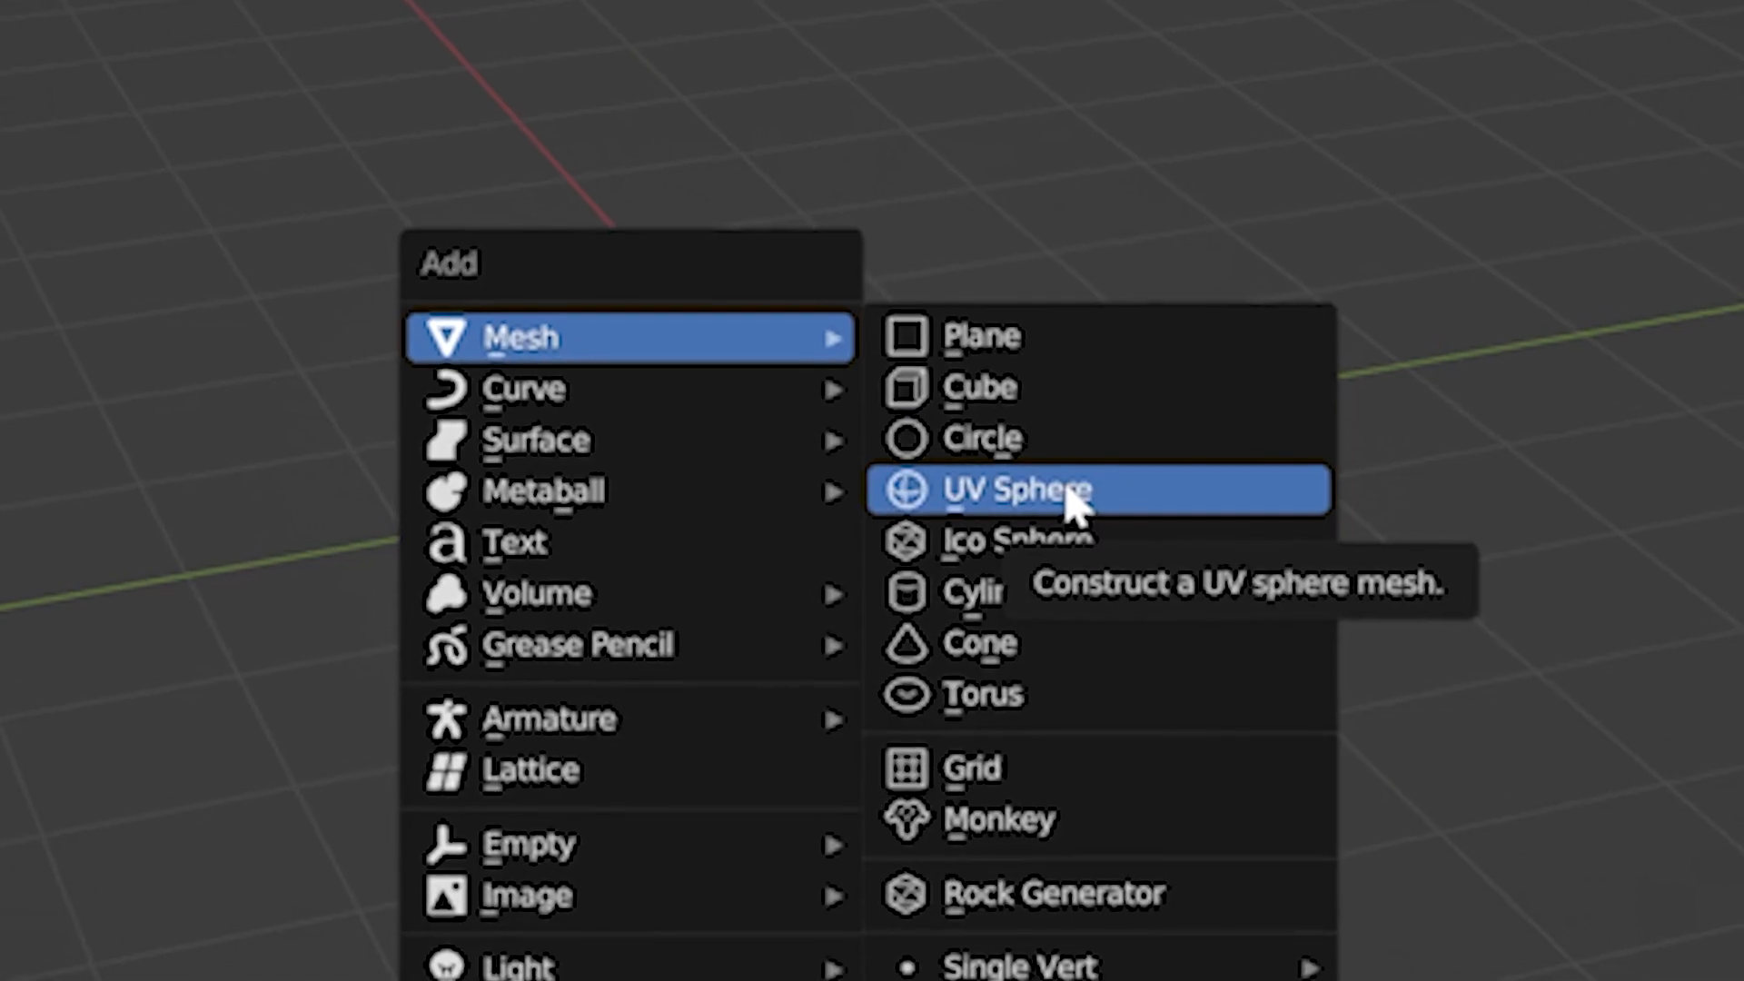
pyautogui.click(971, 309)
pyautogui.press('s')
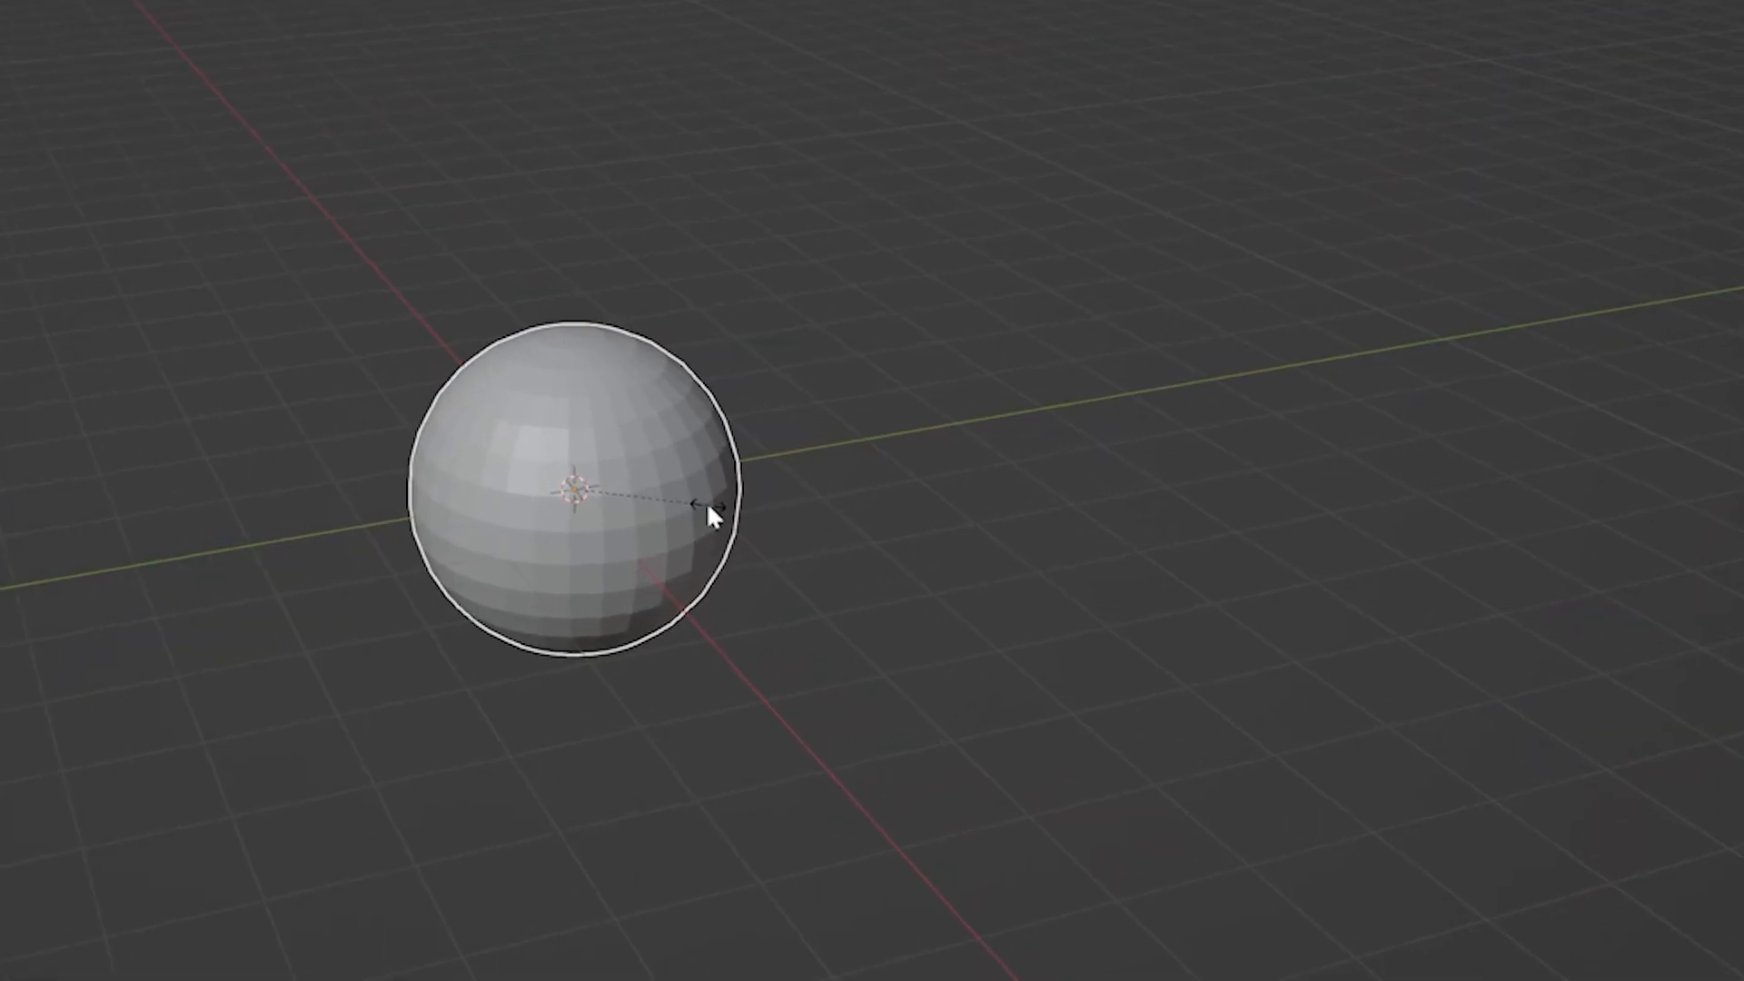
pyautogui.click(695, 509)
# Step: Subdivide the sphere with a level 3 Subdivision modifier, apply the modifier, and enter Edit Mode
pyautogui.hotkey('ctrl', '3')
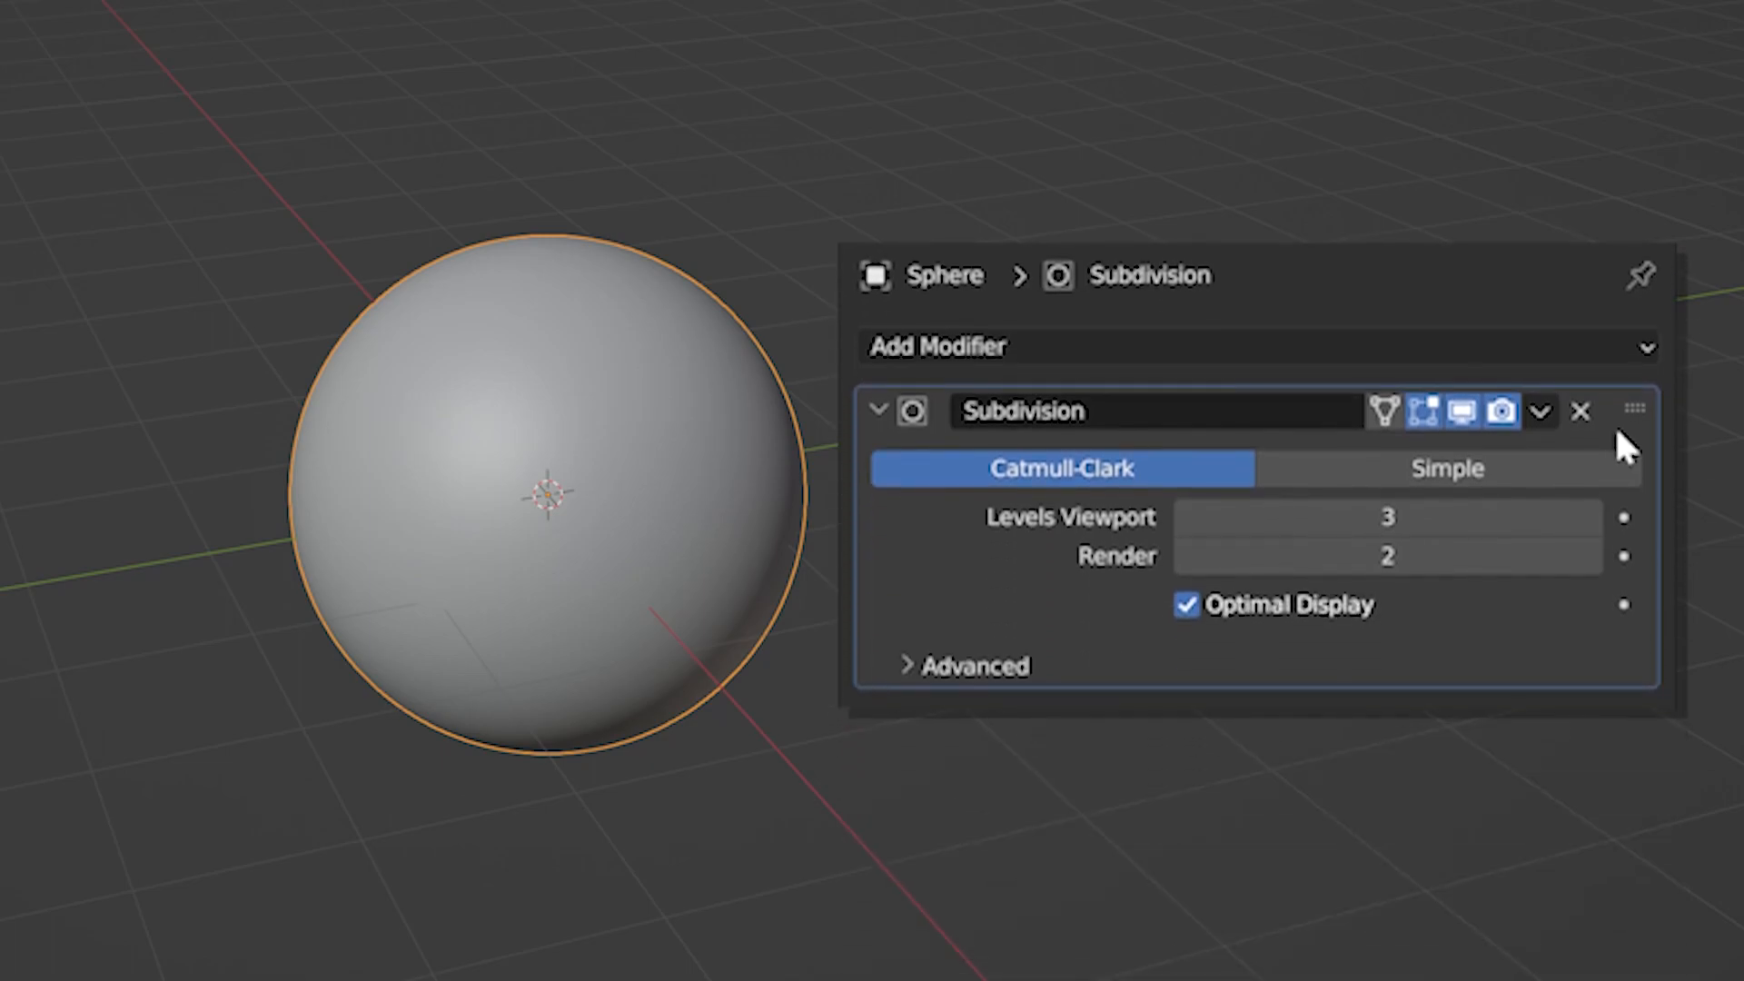
pyautogui.hotkey('ctrl', 'a')
pyautogui.press('Tab')
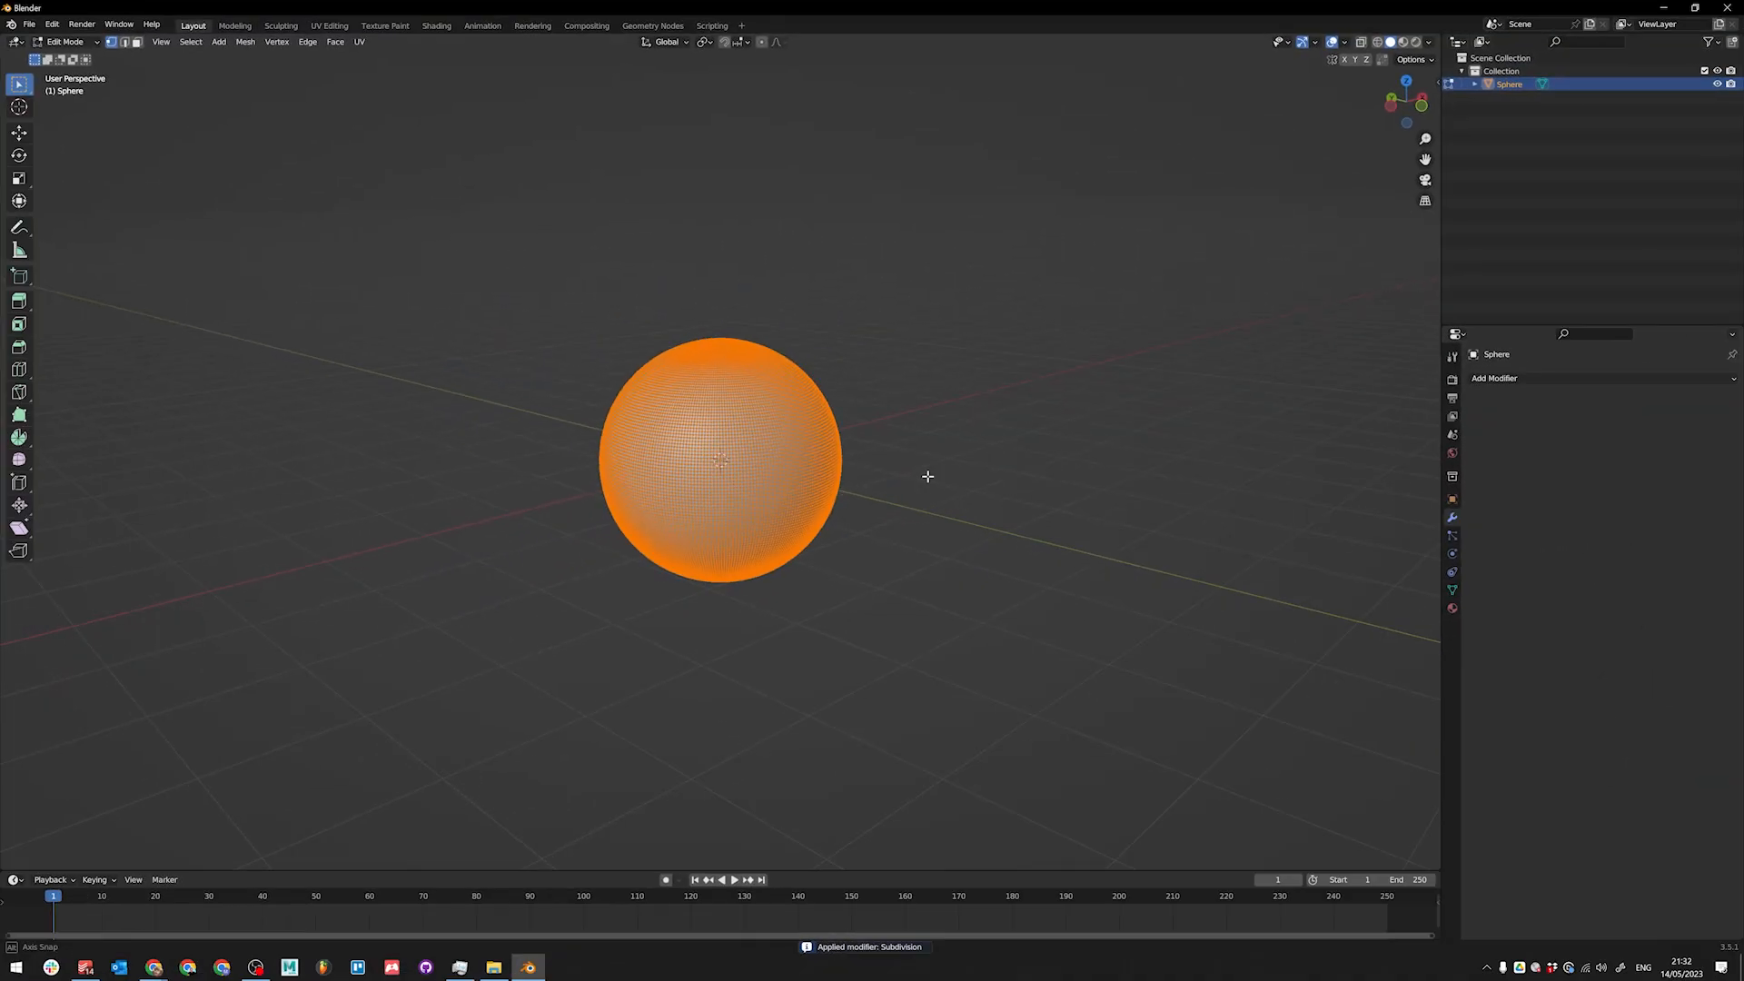
# Step: Examine the subdivided sphere's dense mesh from several angles and distances in Edit Mode
pyautogui.moveTo(928, 476); pyautogui.dragTo(804, 472, button='middle')
pyautogui.scroll(3, 800, 446)
pyautogui.moveTo(800, 431); pyautogui.dragTo(770, 418, button='middle')
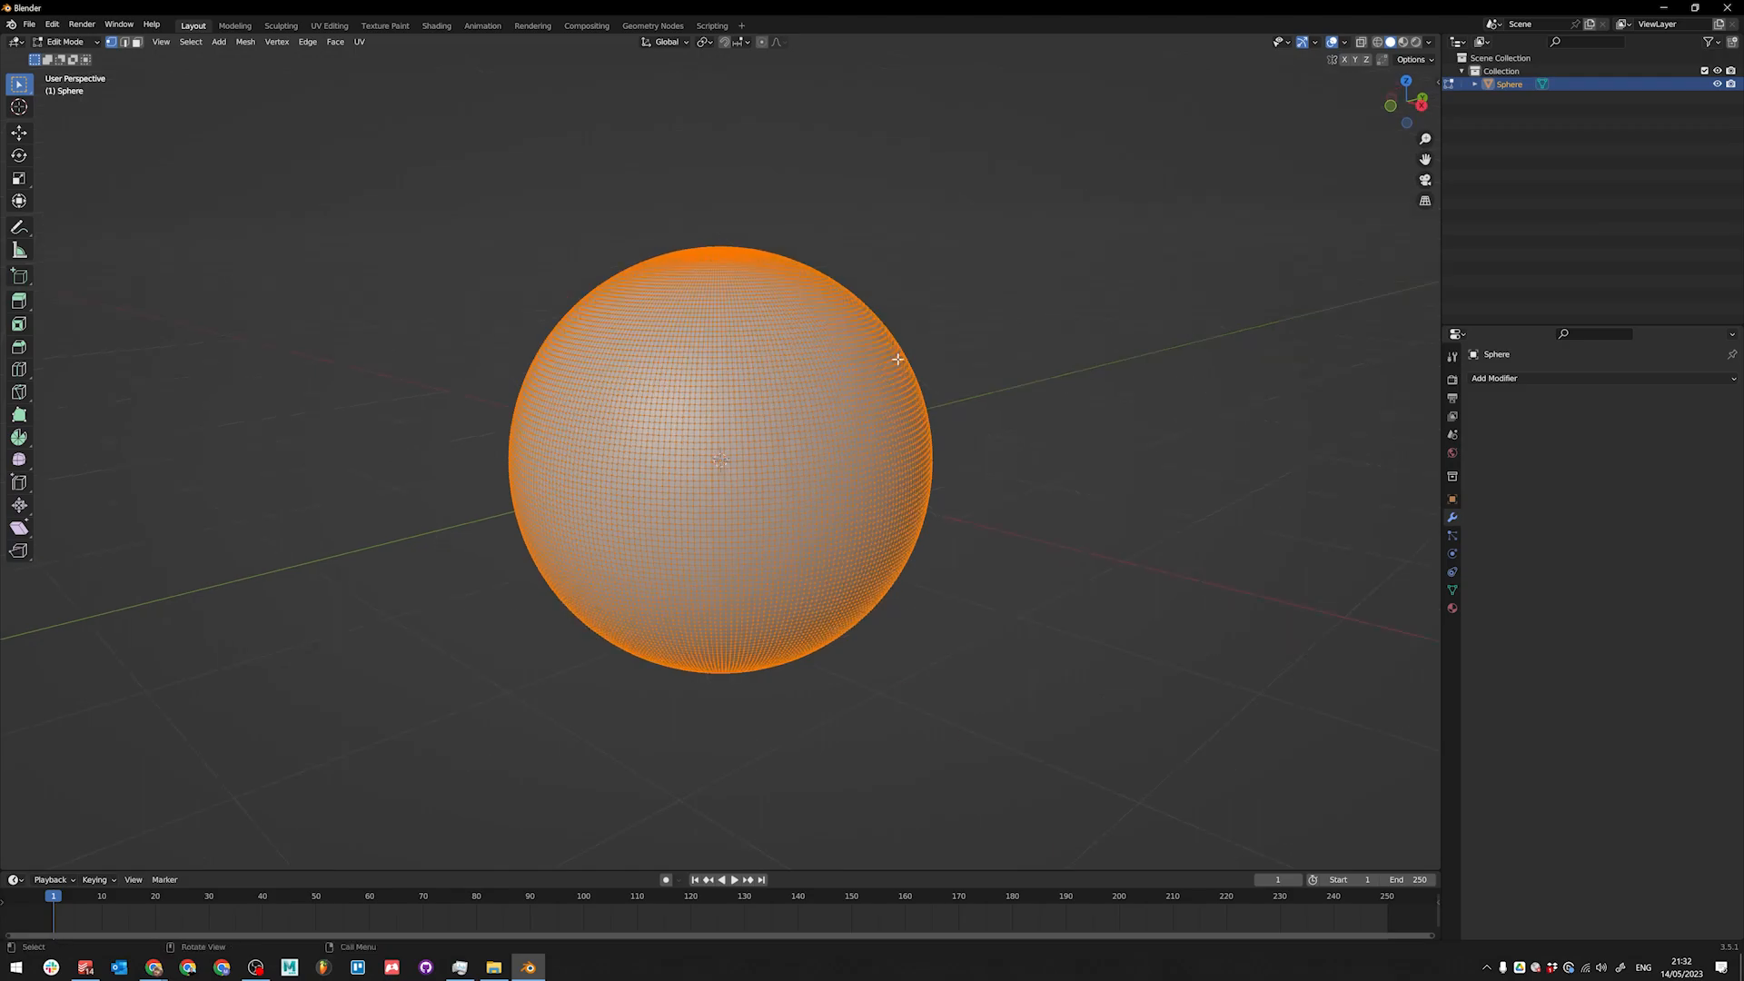
pyautogui.moveTo(897, 360); pyautogui.dragTo(816, 416, button='middle')
pyautogui.scroll(2, 817, 417)
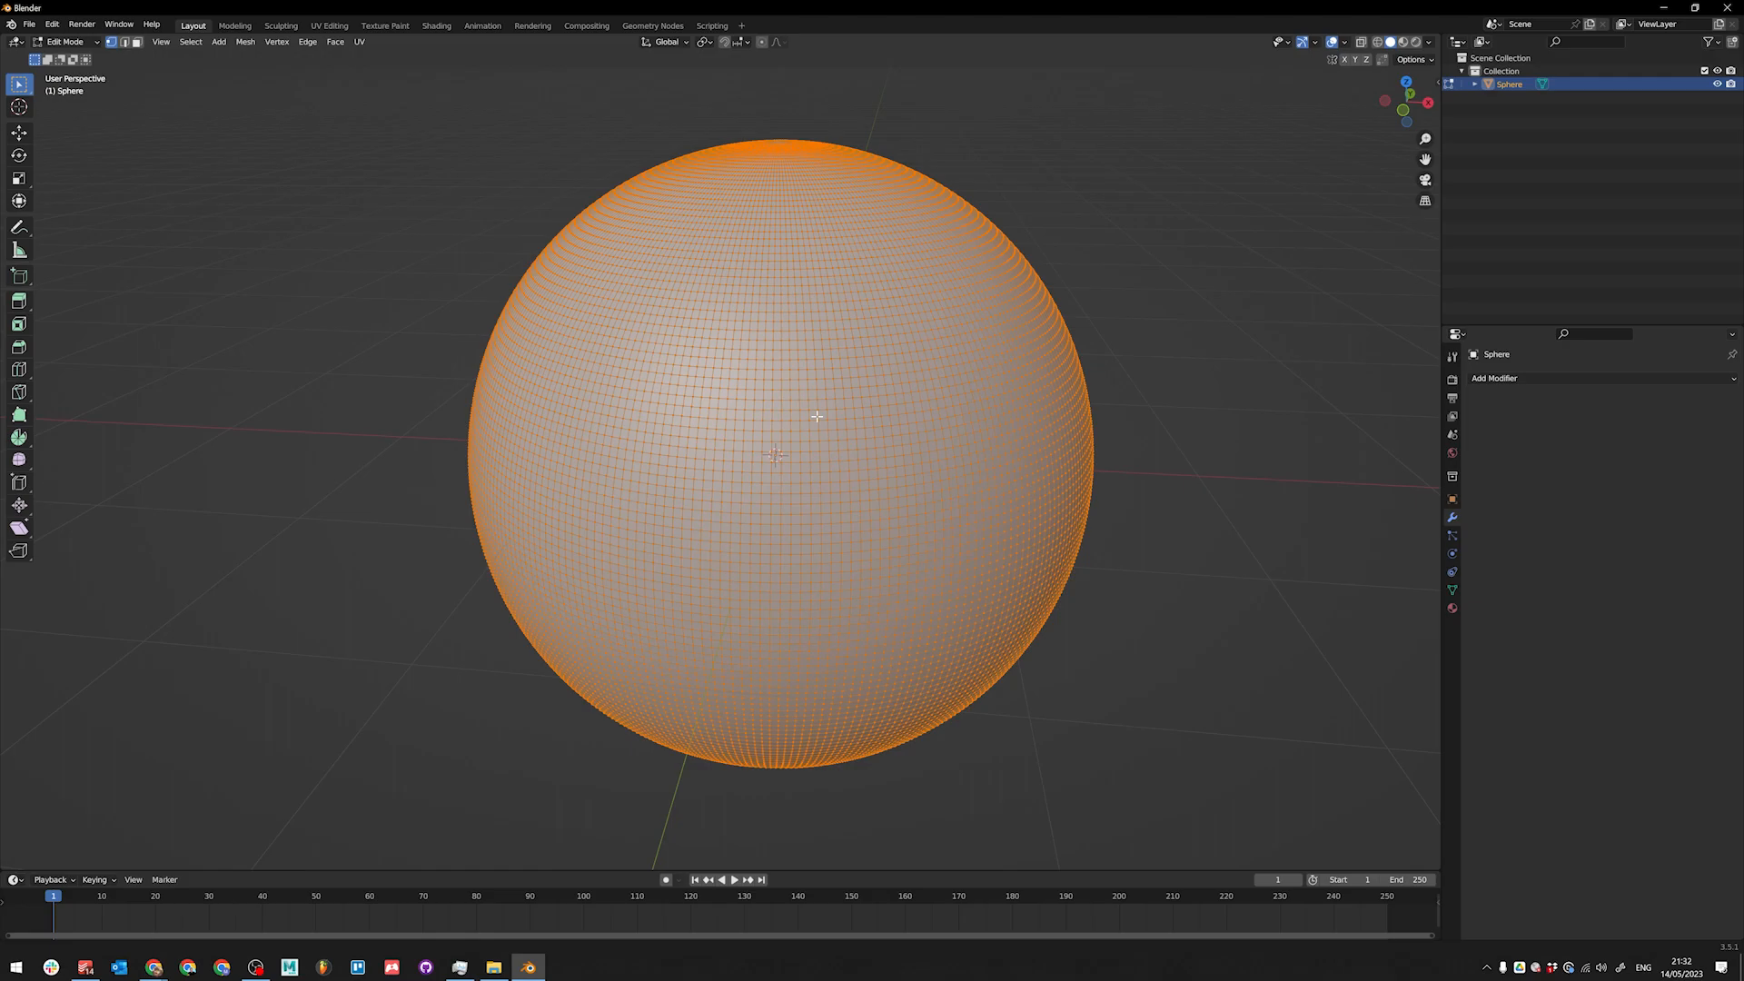
pyautogui.moveTo(817, 416); pyautogui.dragTo(533, 413, button='middle')
pyautogui.scroll(-4, 533, 414)
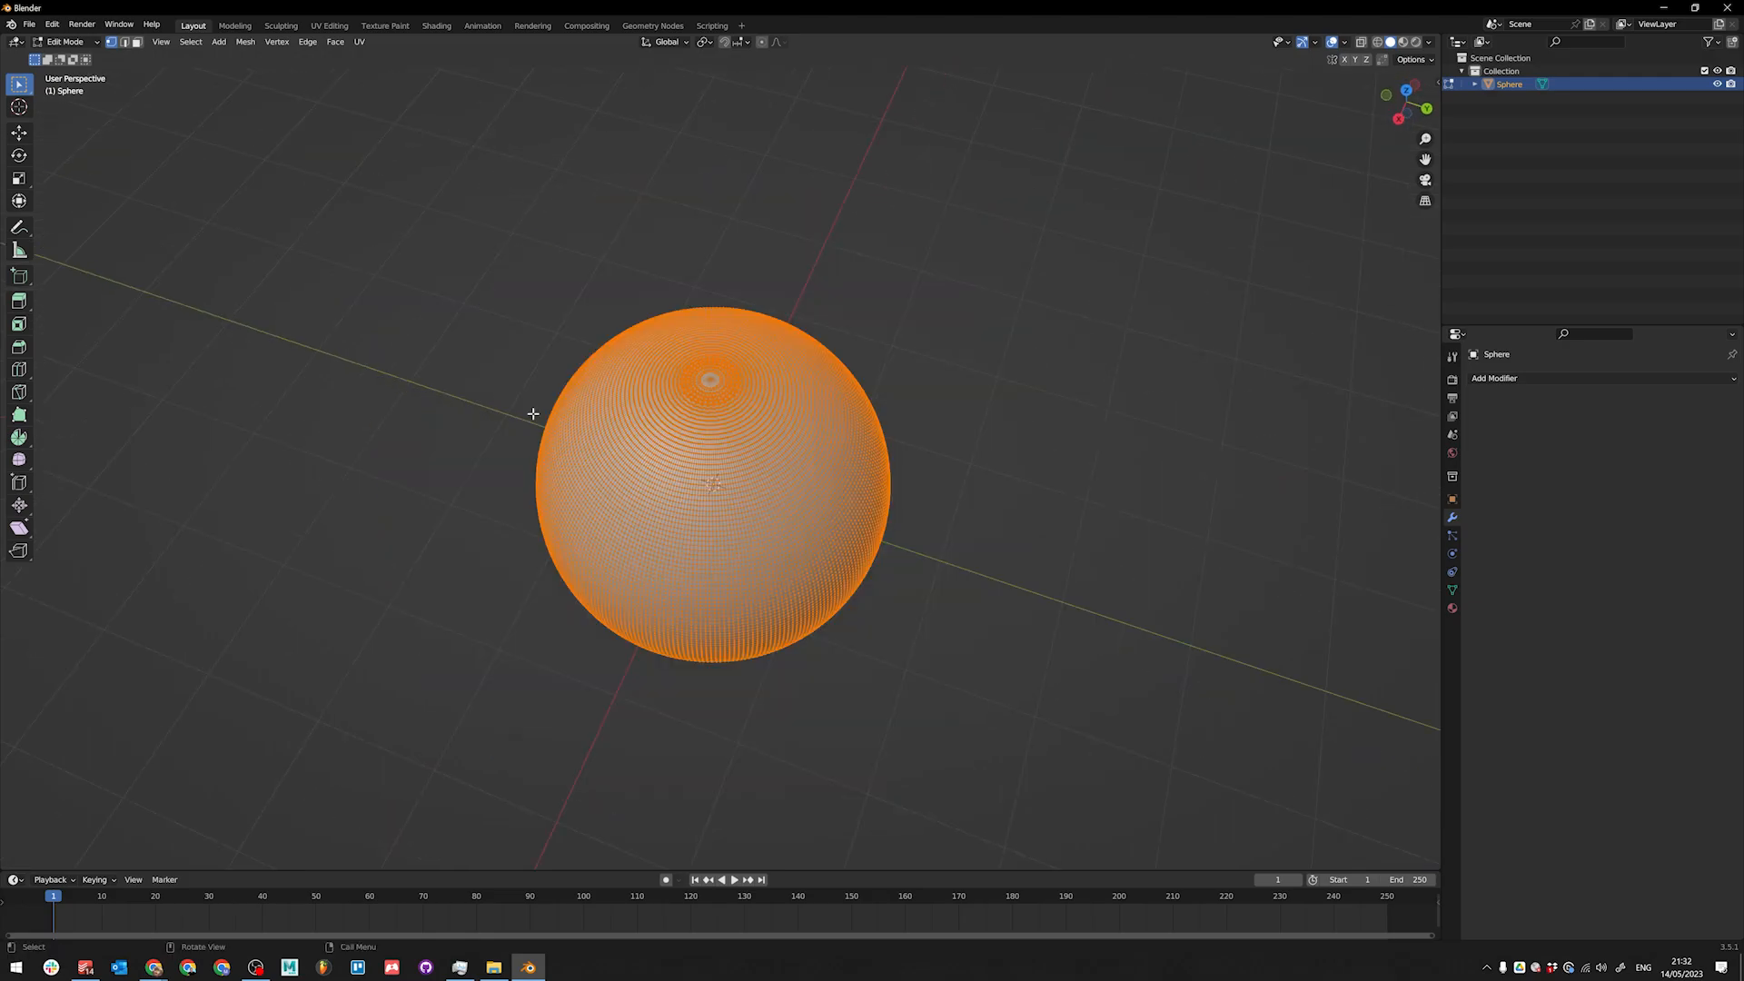
pyautogui.moveTo(827, 492); pyautogui.dragTo(841, 493, button='middle')
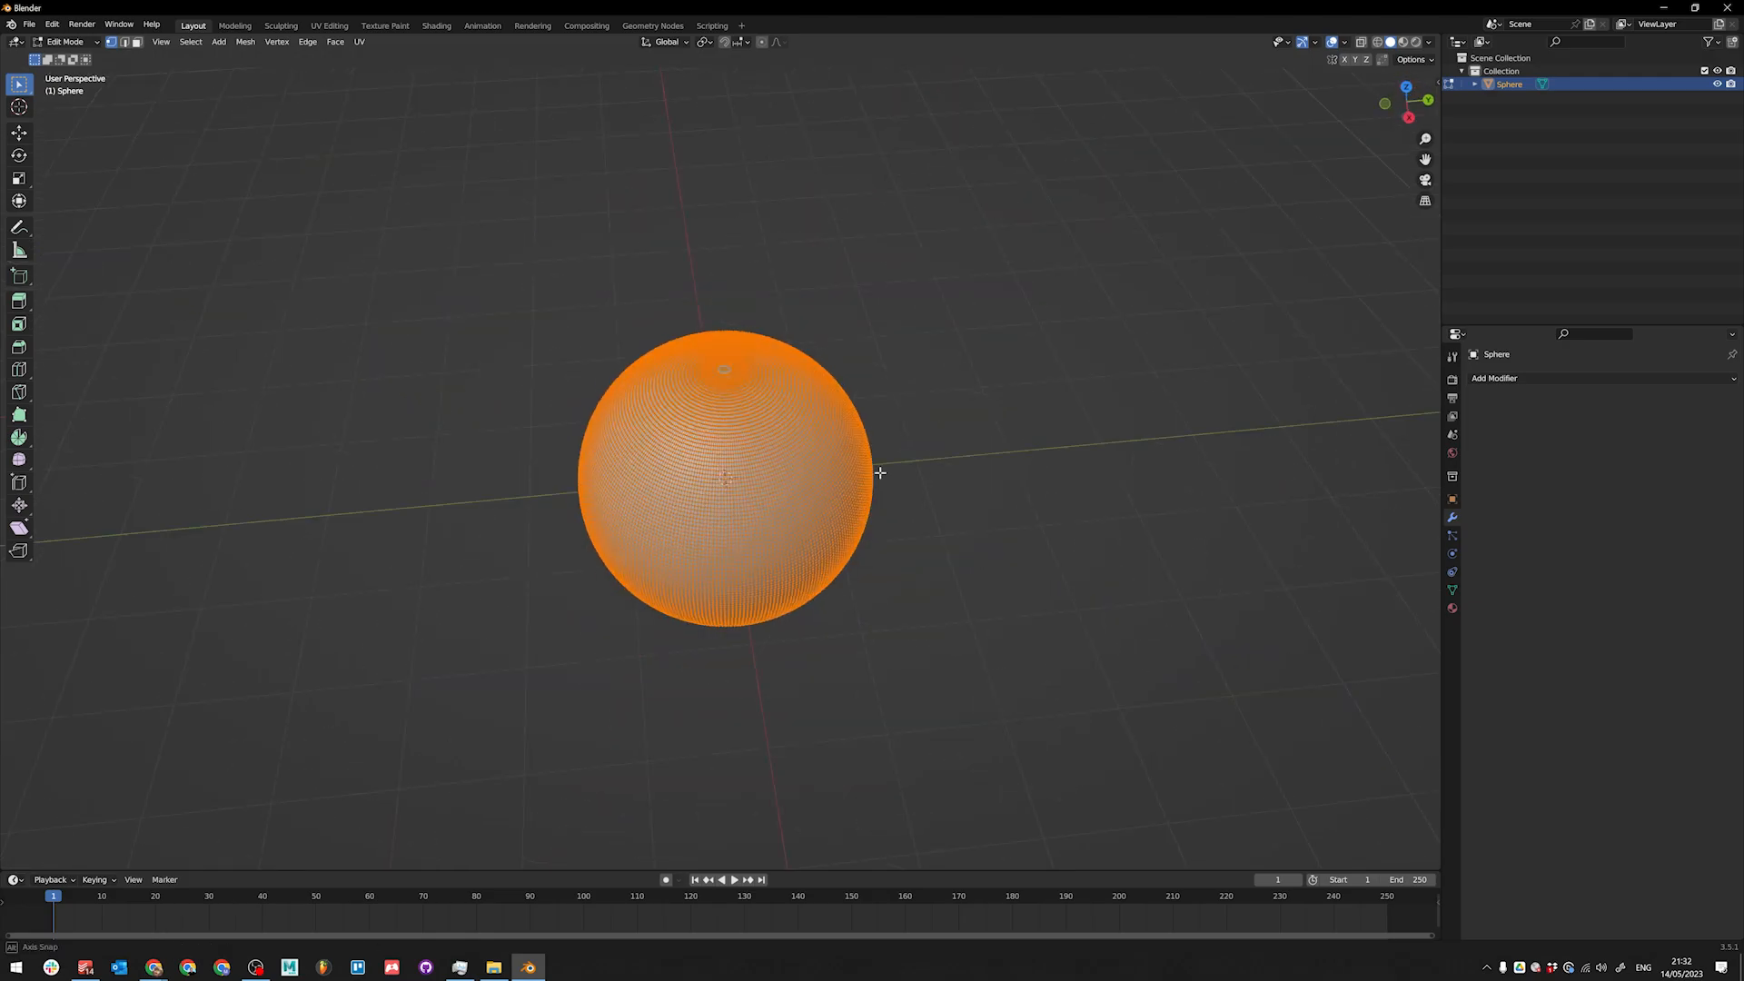
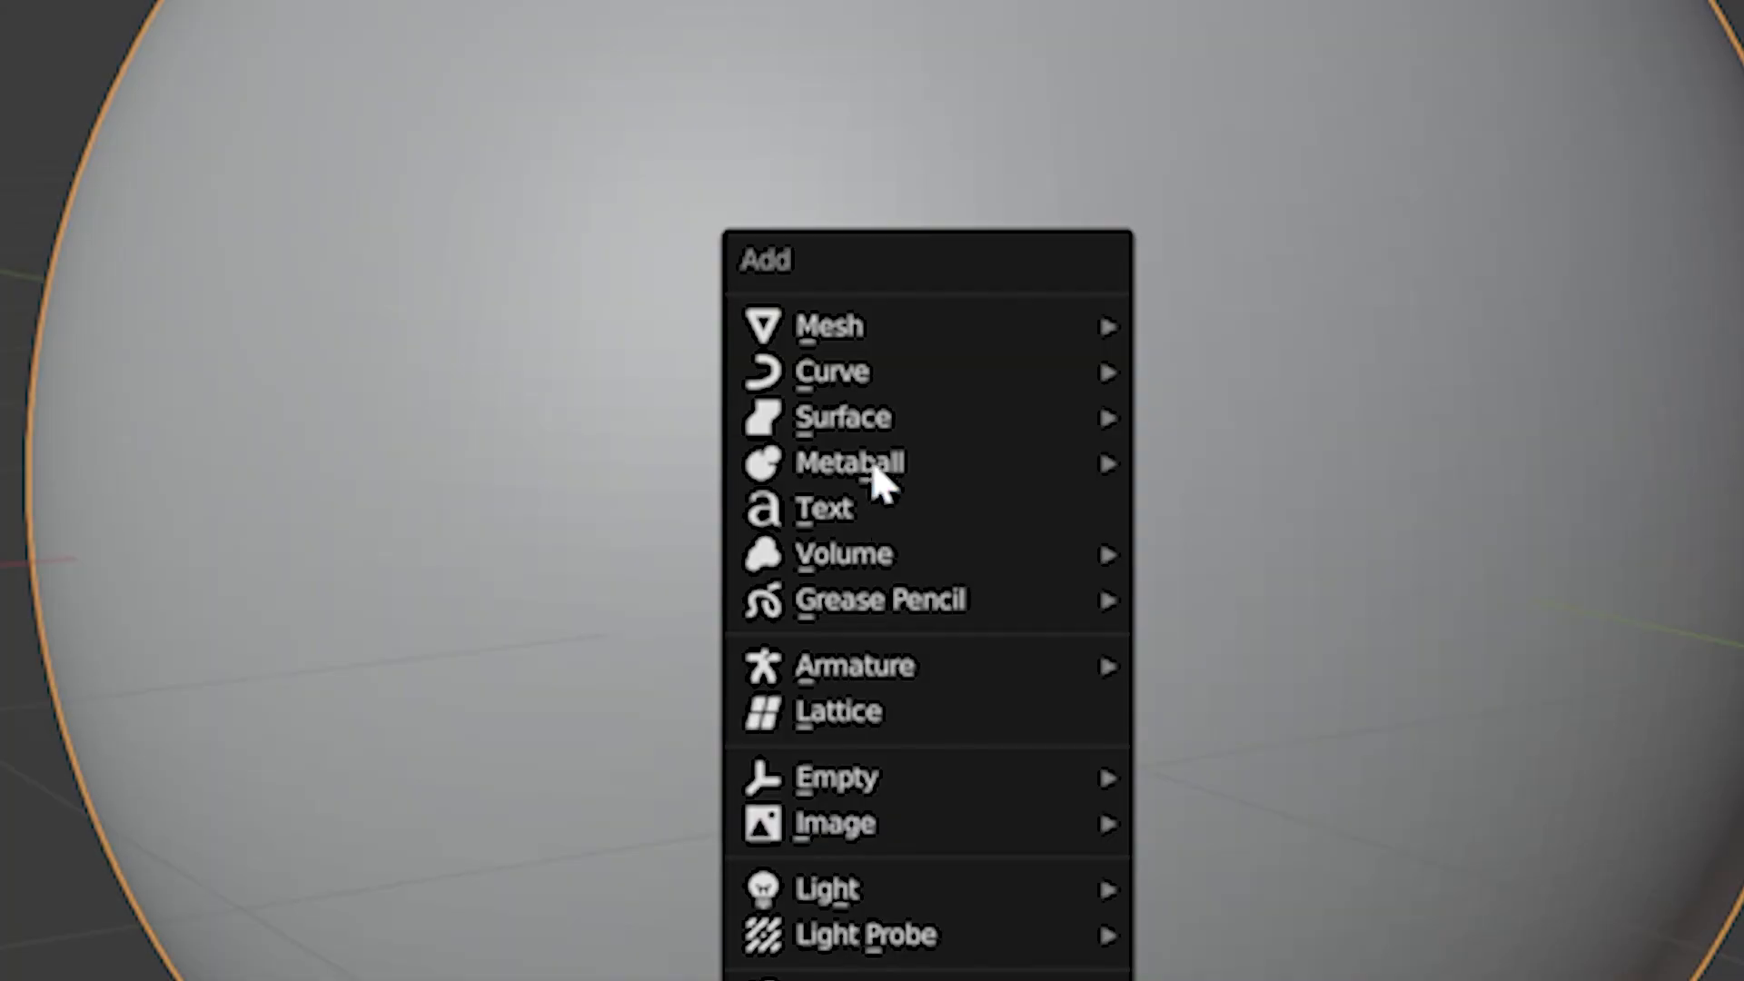
# Step: Add a Fur curves object to the sphere
pyautogui.moveTo(776, 411)
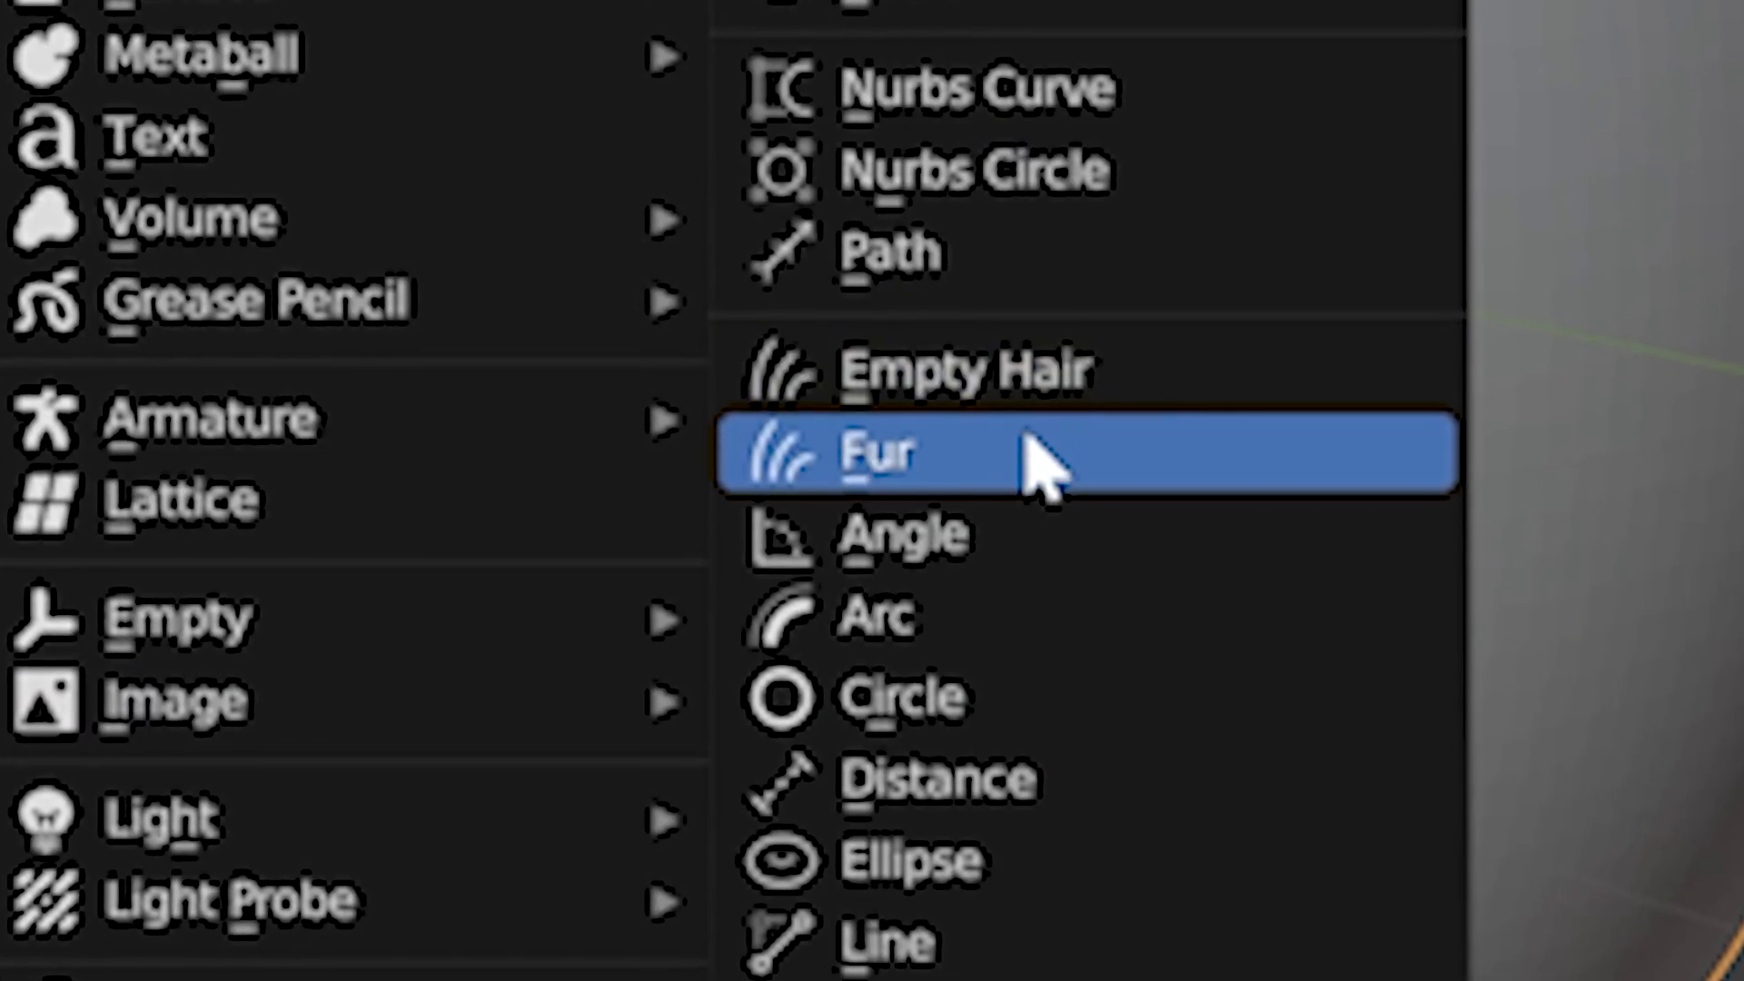
pyautogui.click(1044, 461)
pyautogui.keyDown('alt'); pyautogui.moveTo(841, 537); pyautogui.dragTo(763, 498, button='middle'); pyautogui.keyUp('alt')
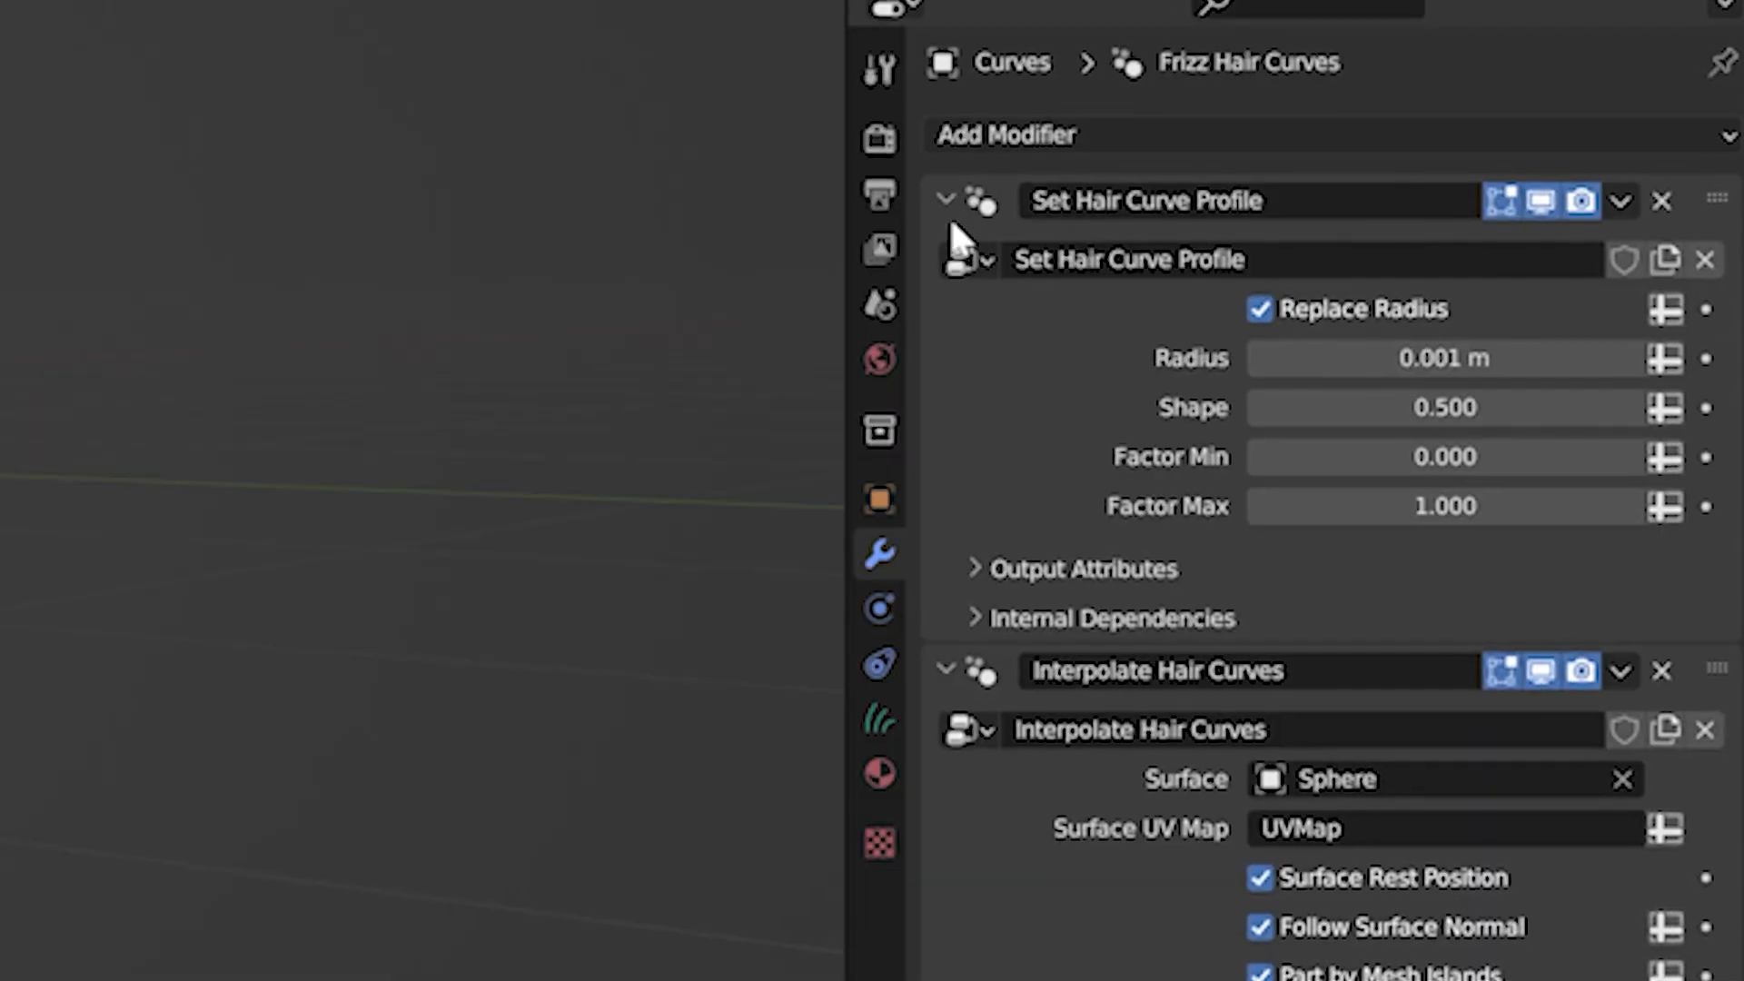
# Step: Collapse the settings of all five fur modifiers, from Set Hair Curve Profile to Surface Deform
pyautogui.click(1510, 396)
pyautogui.click(946, 247)
pyautogui.click(946, 299)
pyautogui.click(946, 351)
pyautogui.click(946, 405)
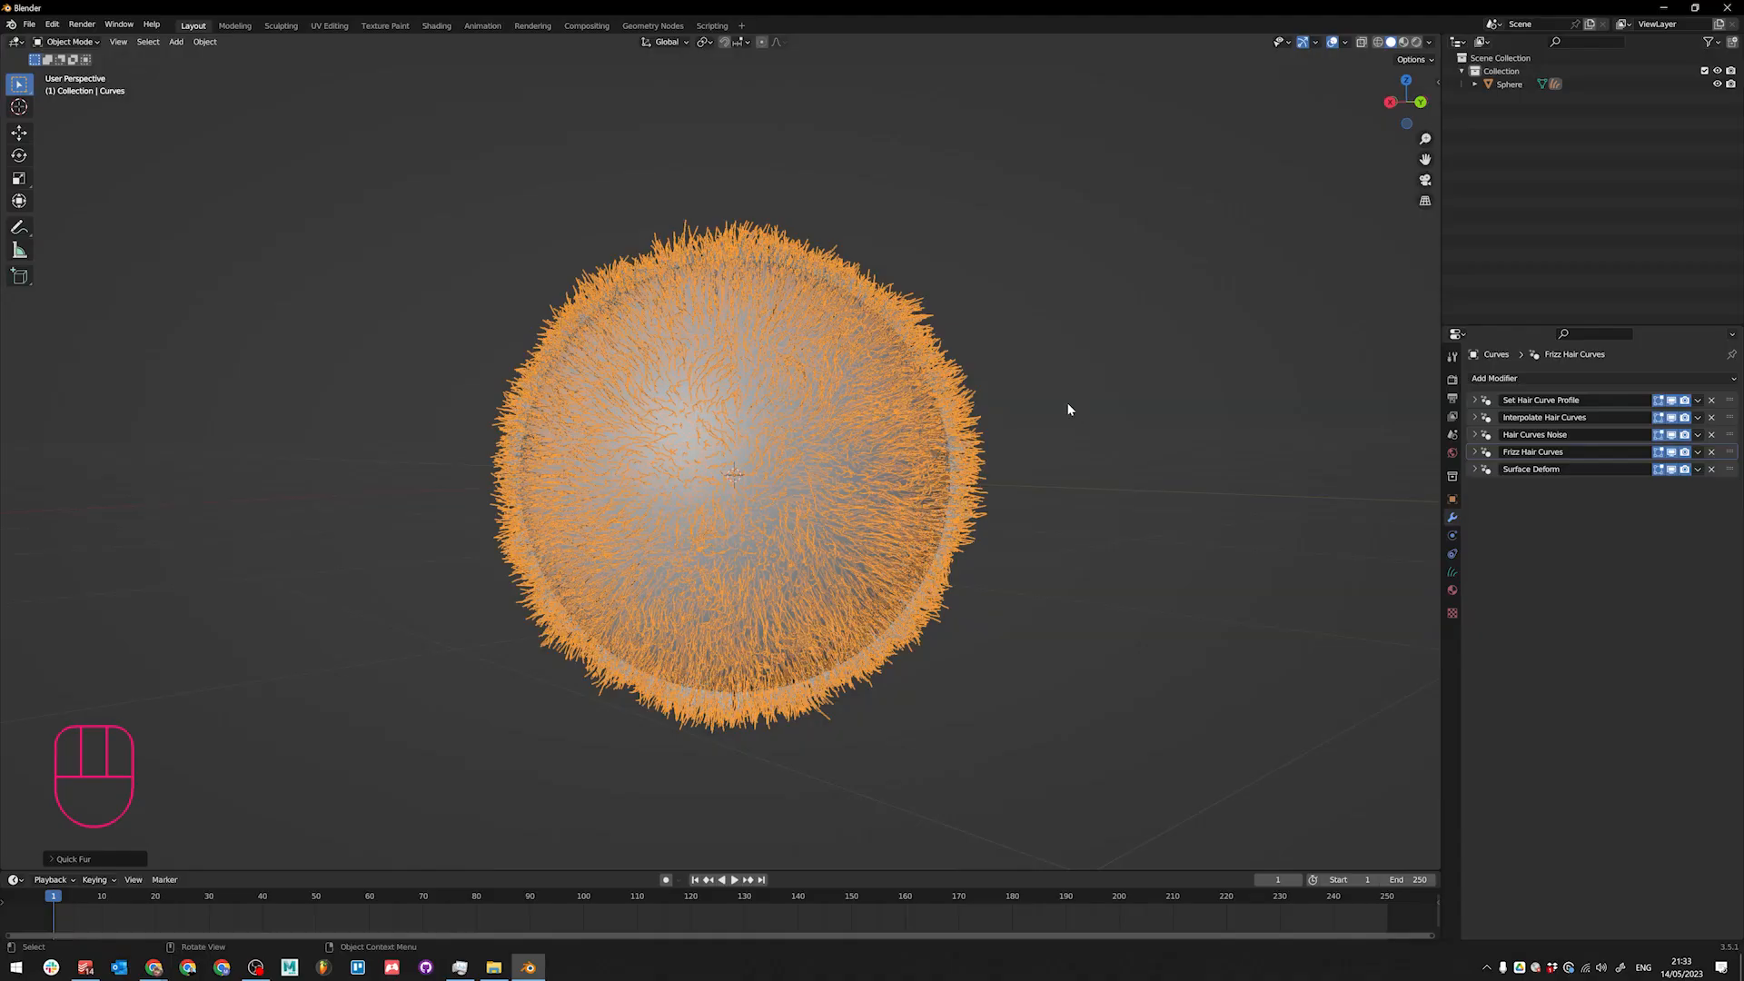
# Step: Deselect the fur and inspect its strands around the sphere from several angles and distances
pyautogui.click(1069, 405)
pyautogui.keyDown('alt'); pyautogui.moveTo(1054, 420); pyautogui.dragTo(1127, 454, button='middle'); pyautogui.keyUp('alt')
pyautogui.scroll(1, 1290, 443)
pyautogui.keyDown('alt'); pyautogui.moveTo(1009, 438); pyautogui.dragTo(1054, 429, button='middle'); pyautogui.keyUp('alt')
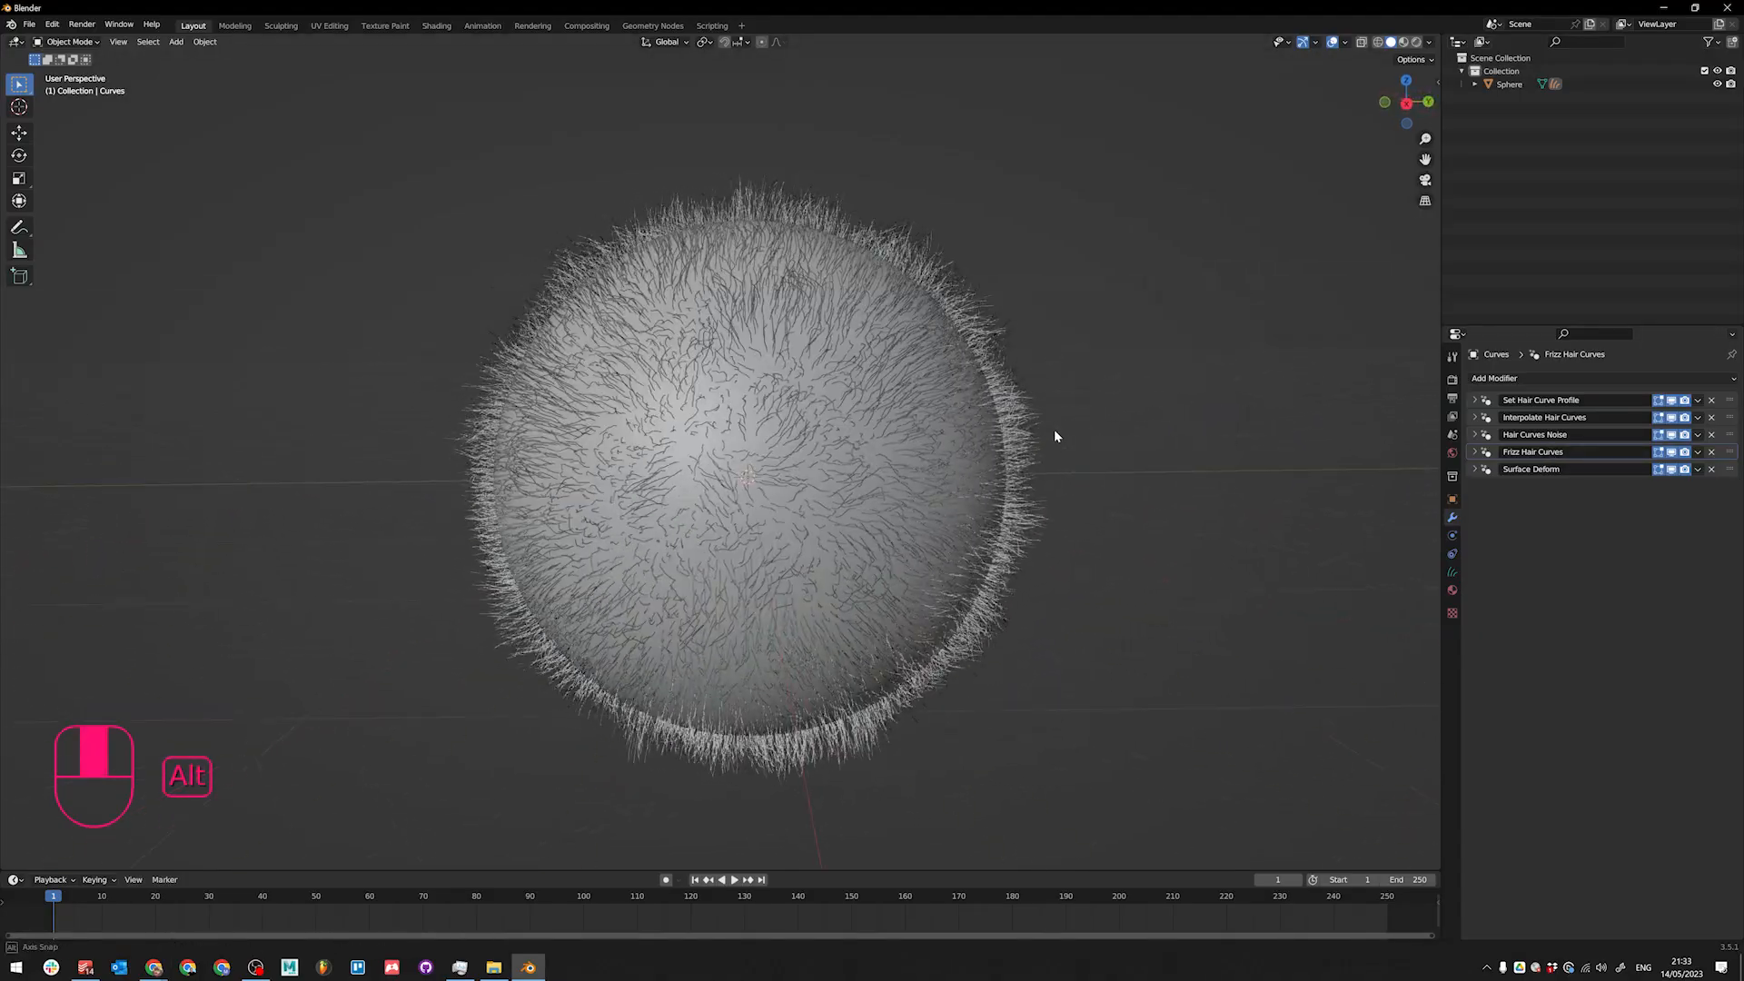
pyautogui.scroll(2, 989, 410)
pyautogui.scroll(-2, 1055, 407)
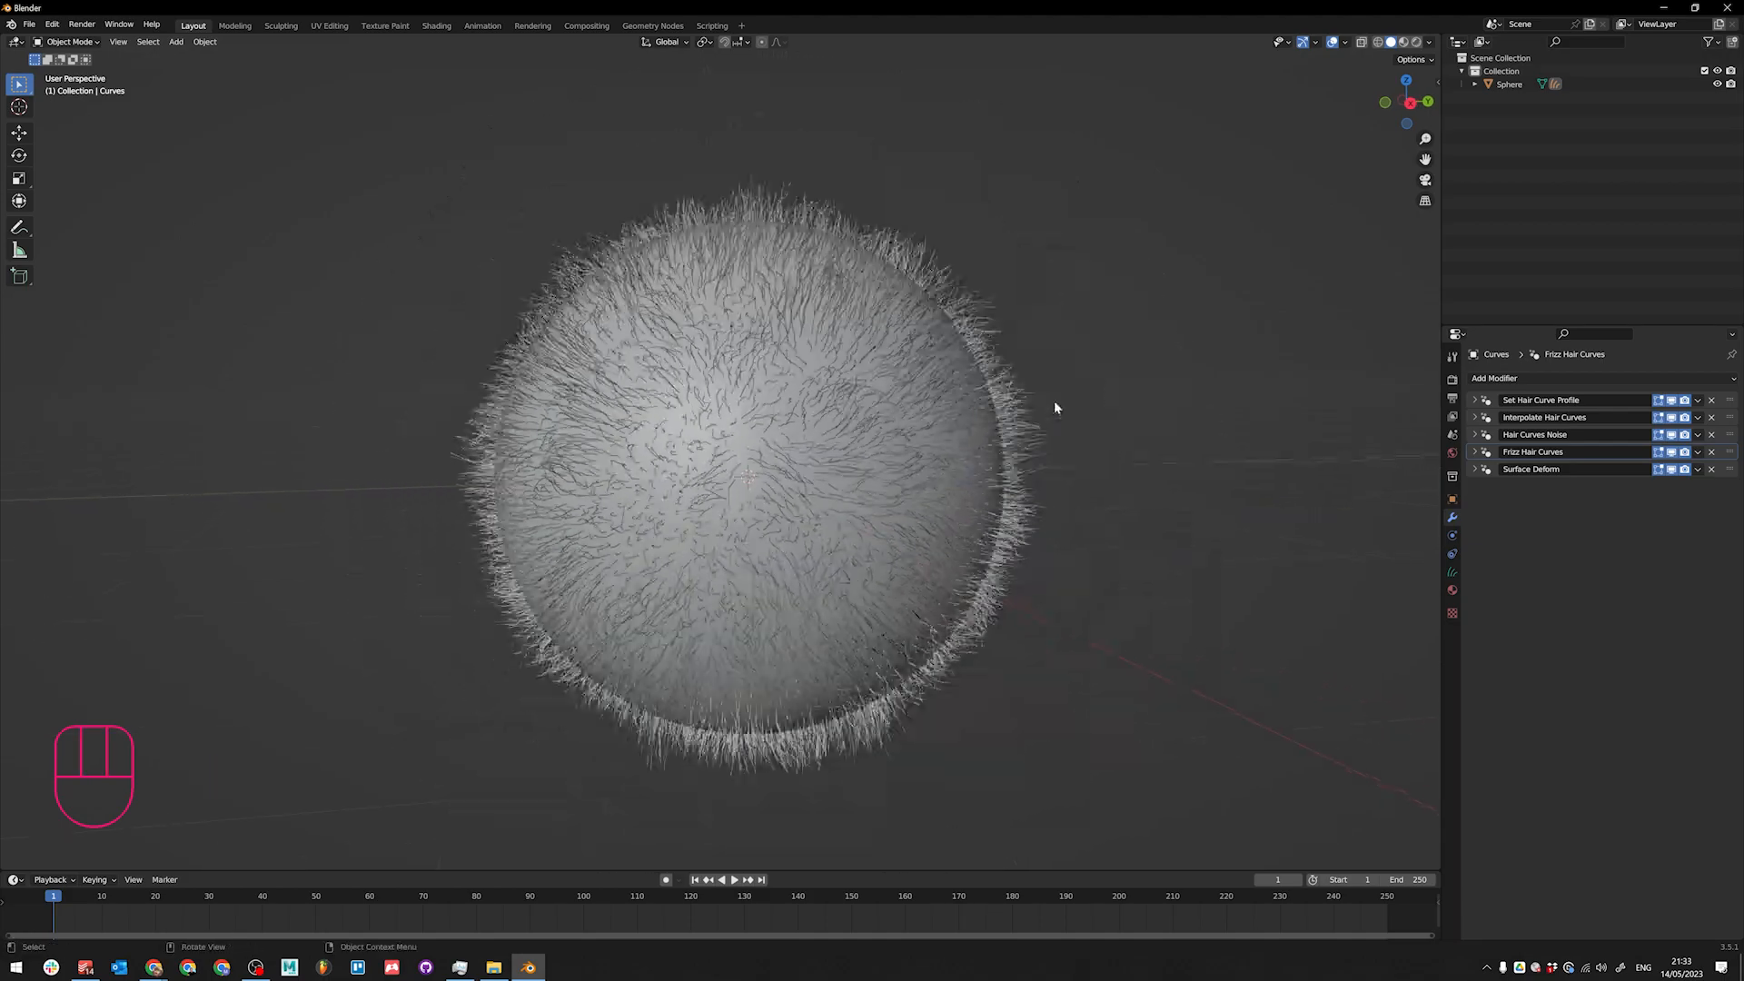
pyautogui.scroll(3, 849, 469)
pyautogui.keyDown('alt'); pyautogui.moveTo(849, 471); pyautogui.dragTo(846, 470, button='middle'); pyautogui.keyUp('alt')
pyautogui.scroll(-1, 846, 470)
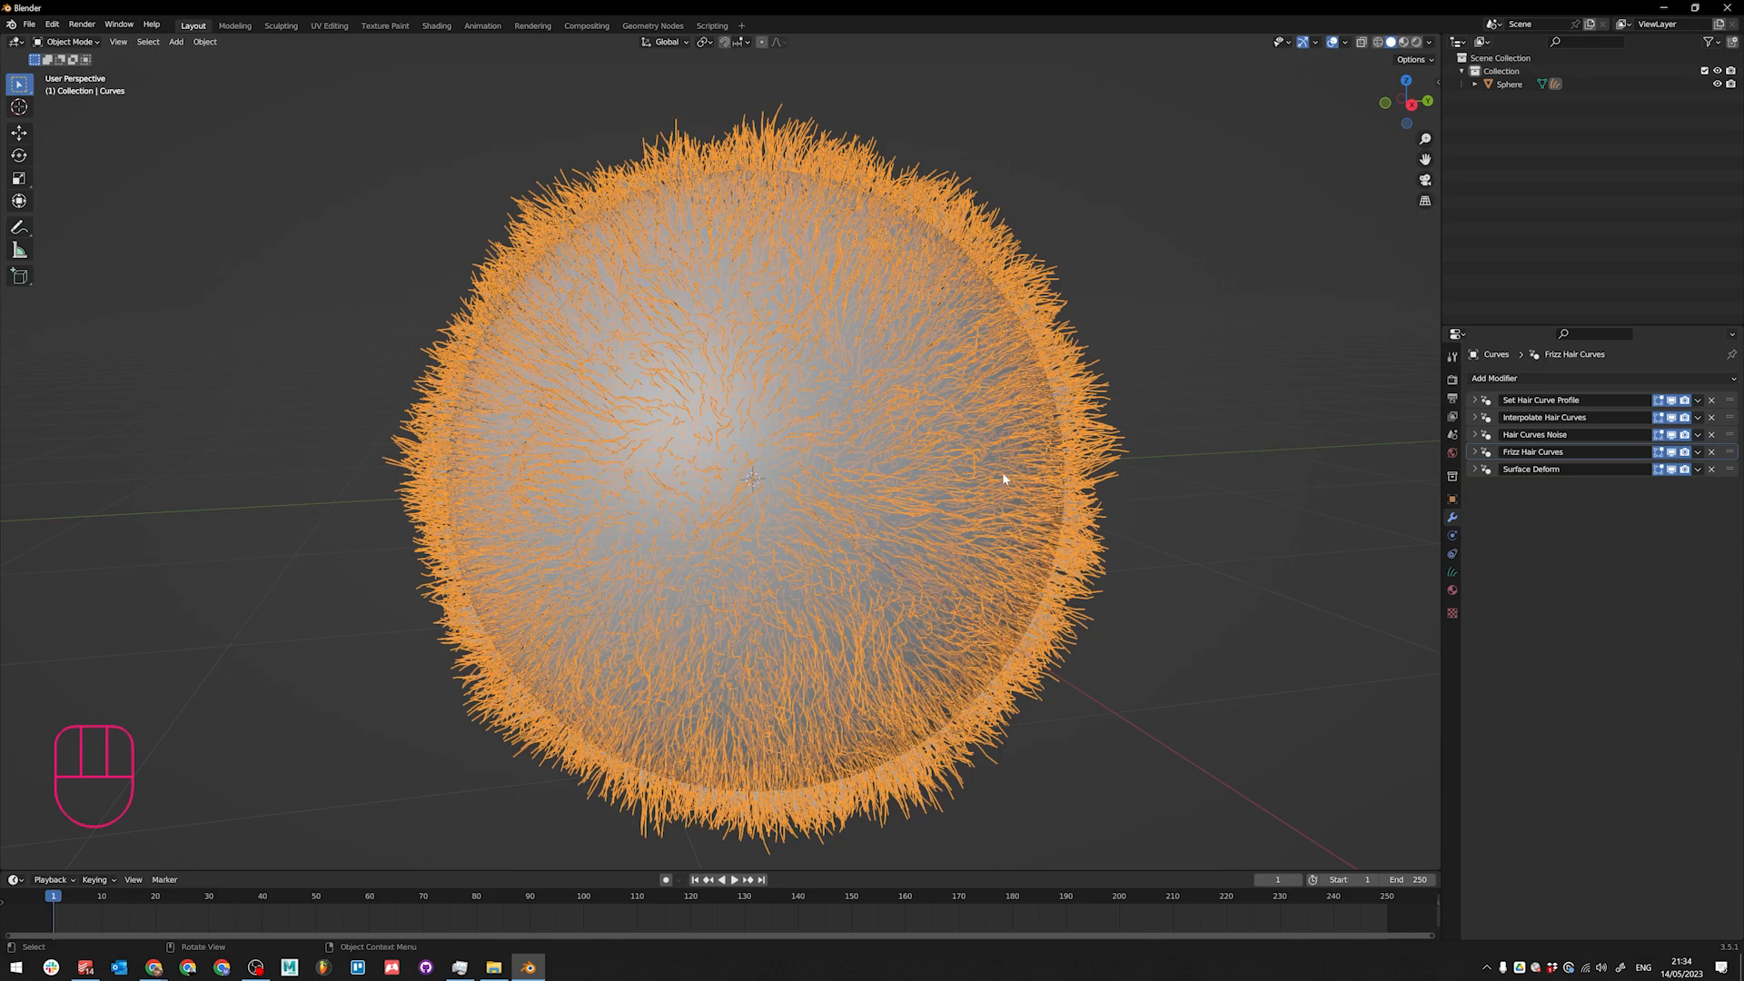
pyautogui.scroll(-3, 989, 490)
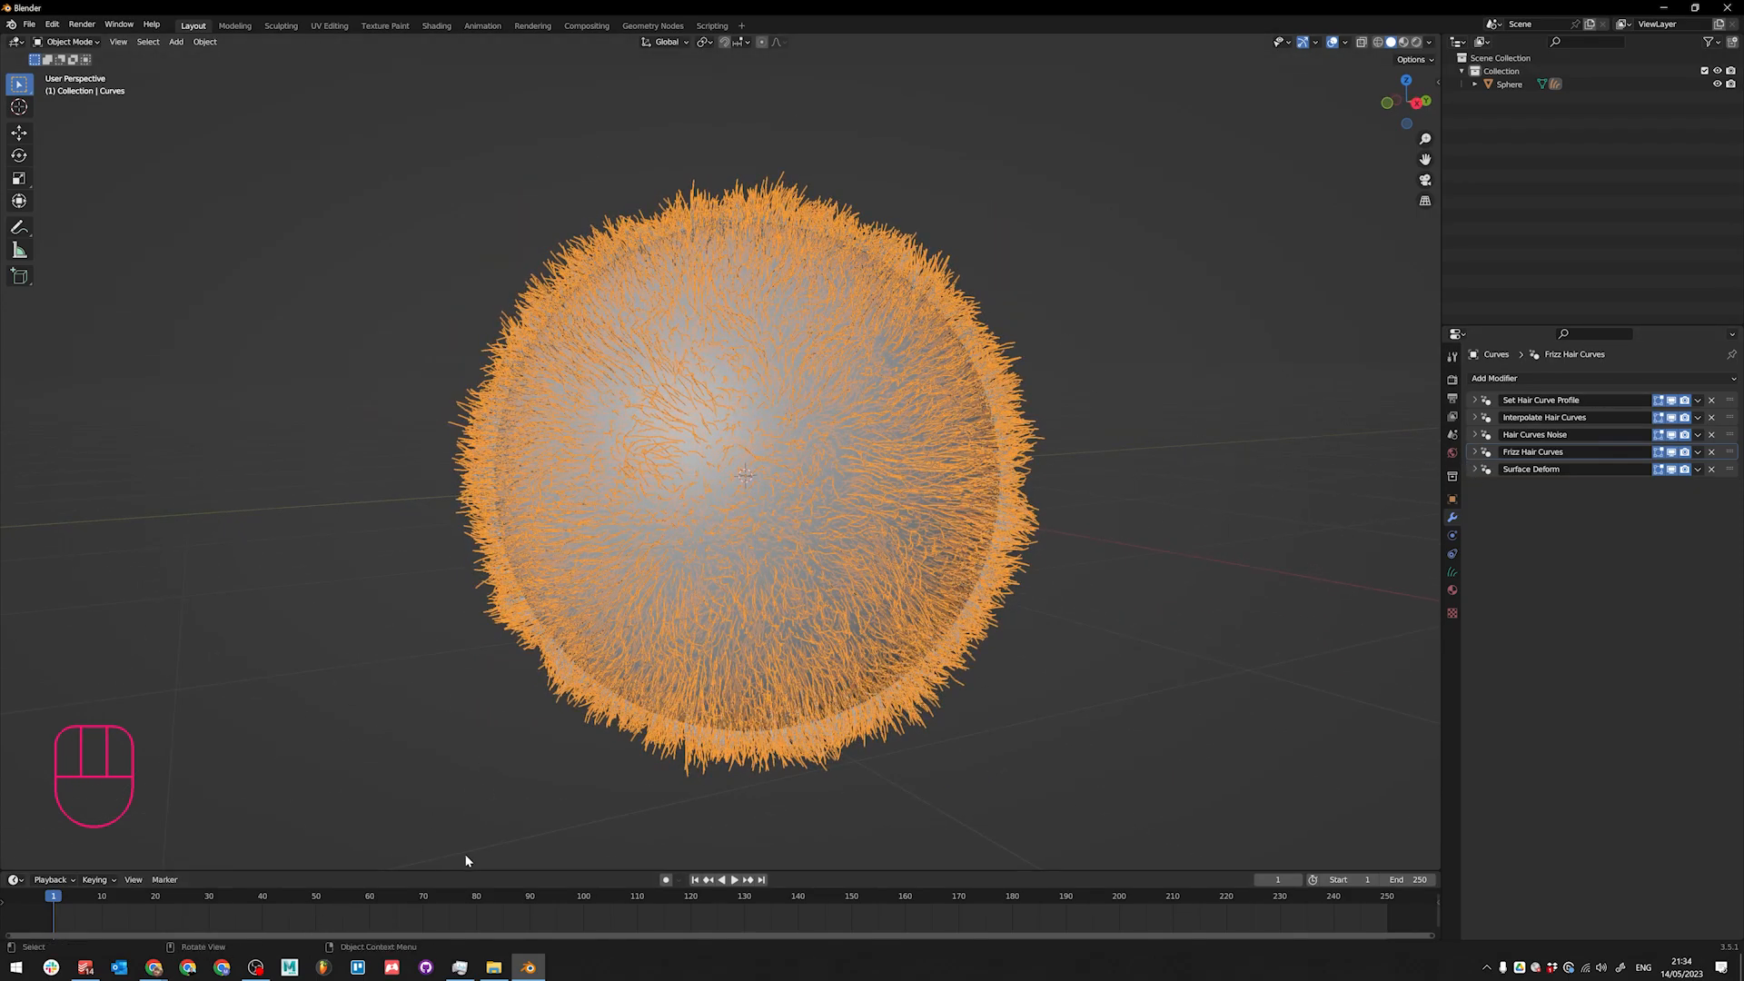
# Step: Enlarge the timeline area and set the Eevee render curves to the Strip shape with an Additional Subdivision of 3
pyautogui.moveTo(465, 869); pyautogui.dragTo(482, 747)
pyautogui.click(1452, 380)
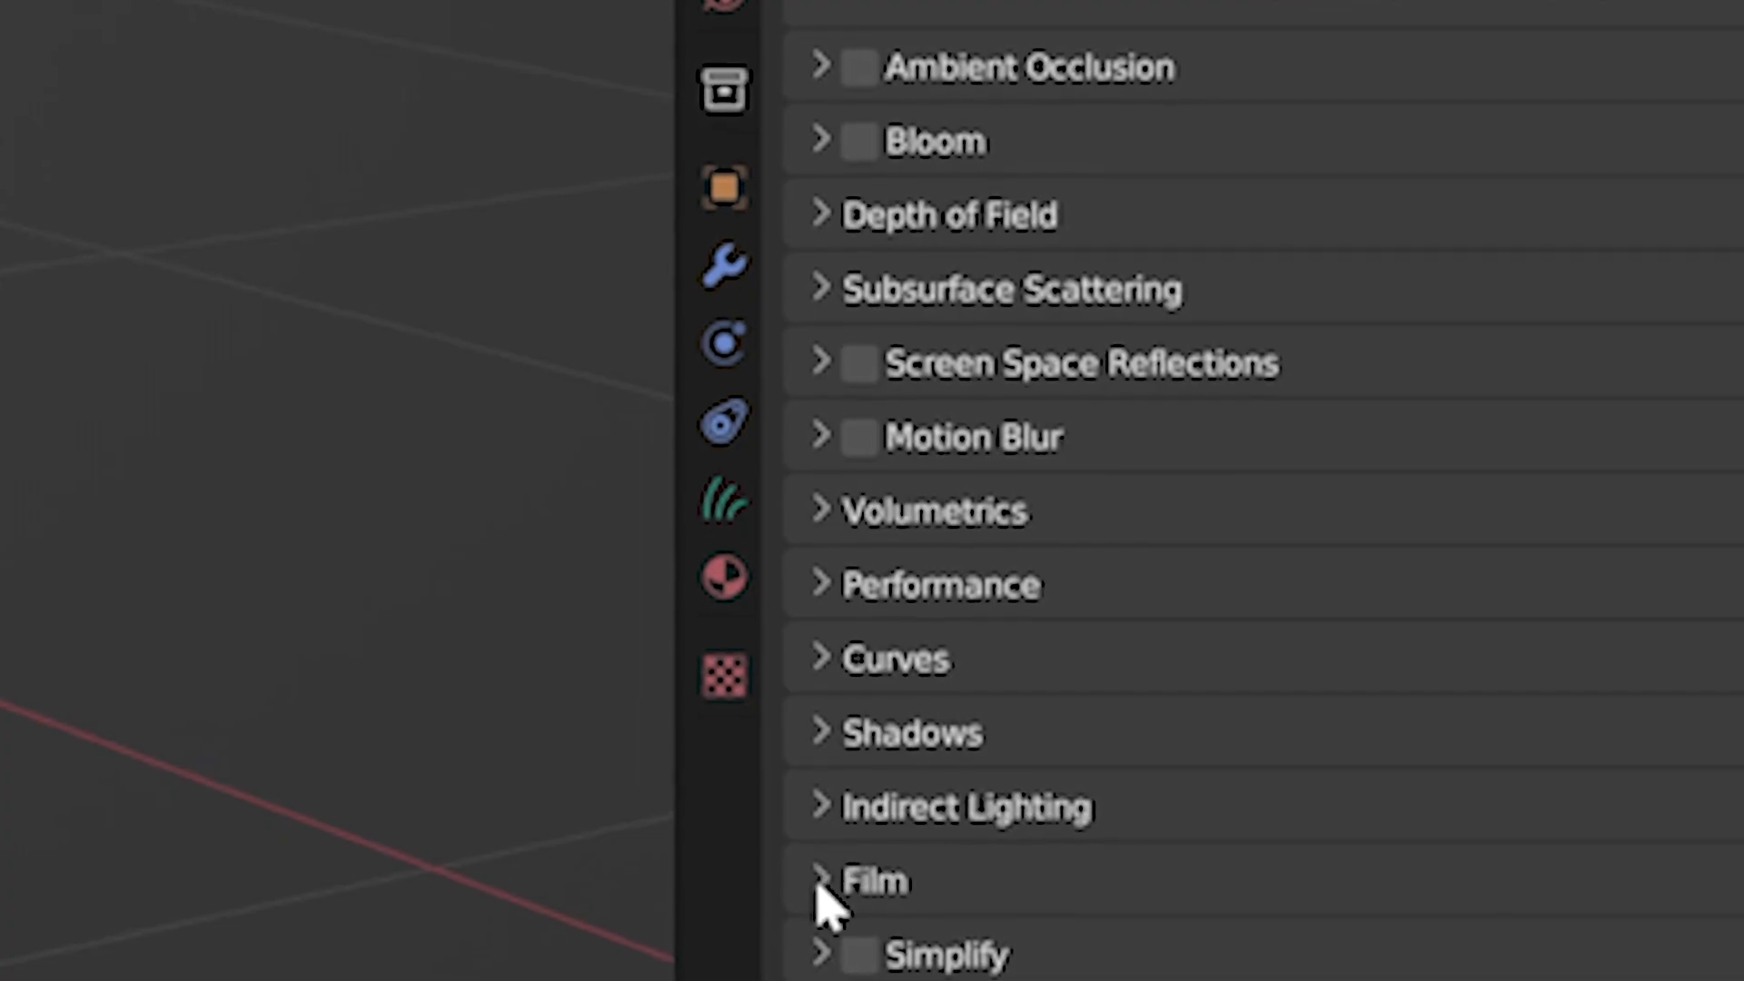
pyautogui.click(799, 686)
pyautogui.click(1708, 754)
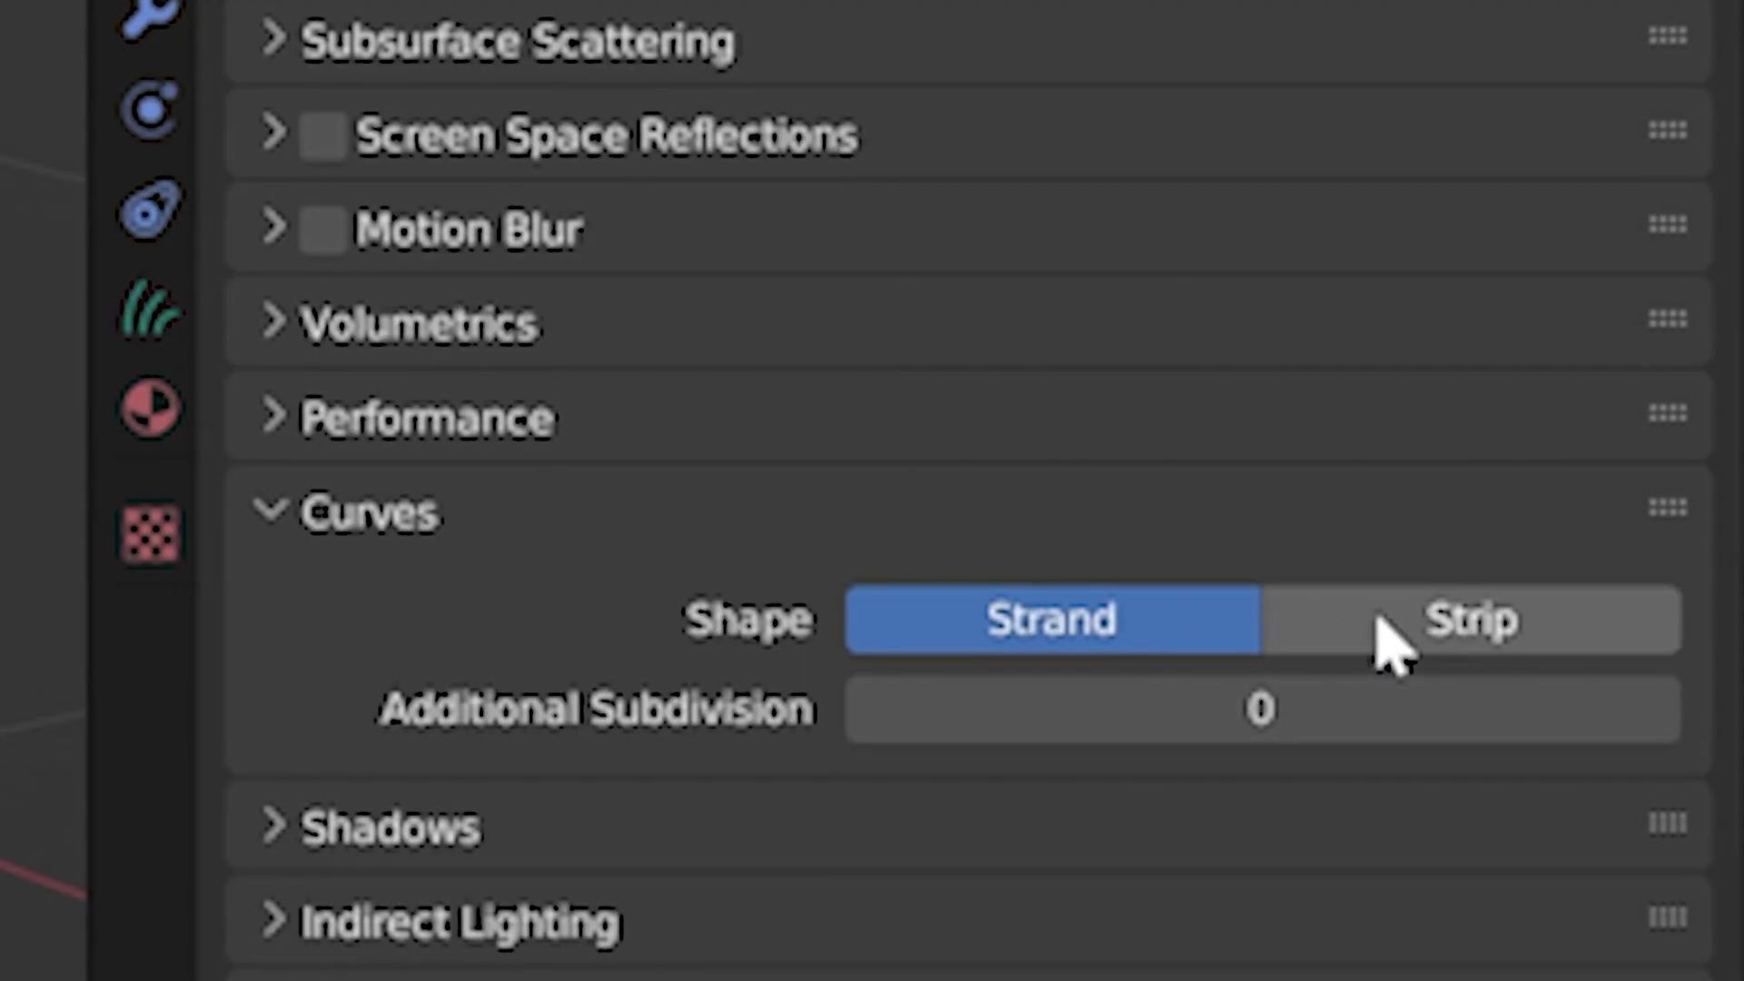
pyautogui.click(1669, 715)
pyautogui.click(1669, 716)
pyautogui.click(1669, 716)
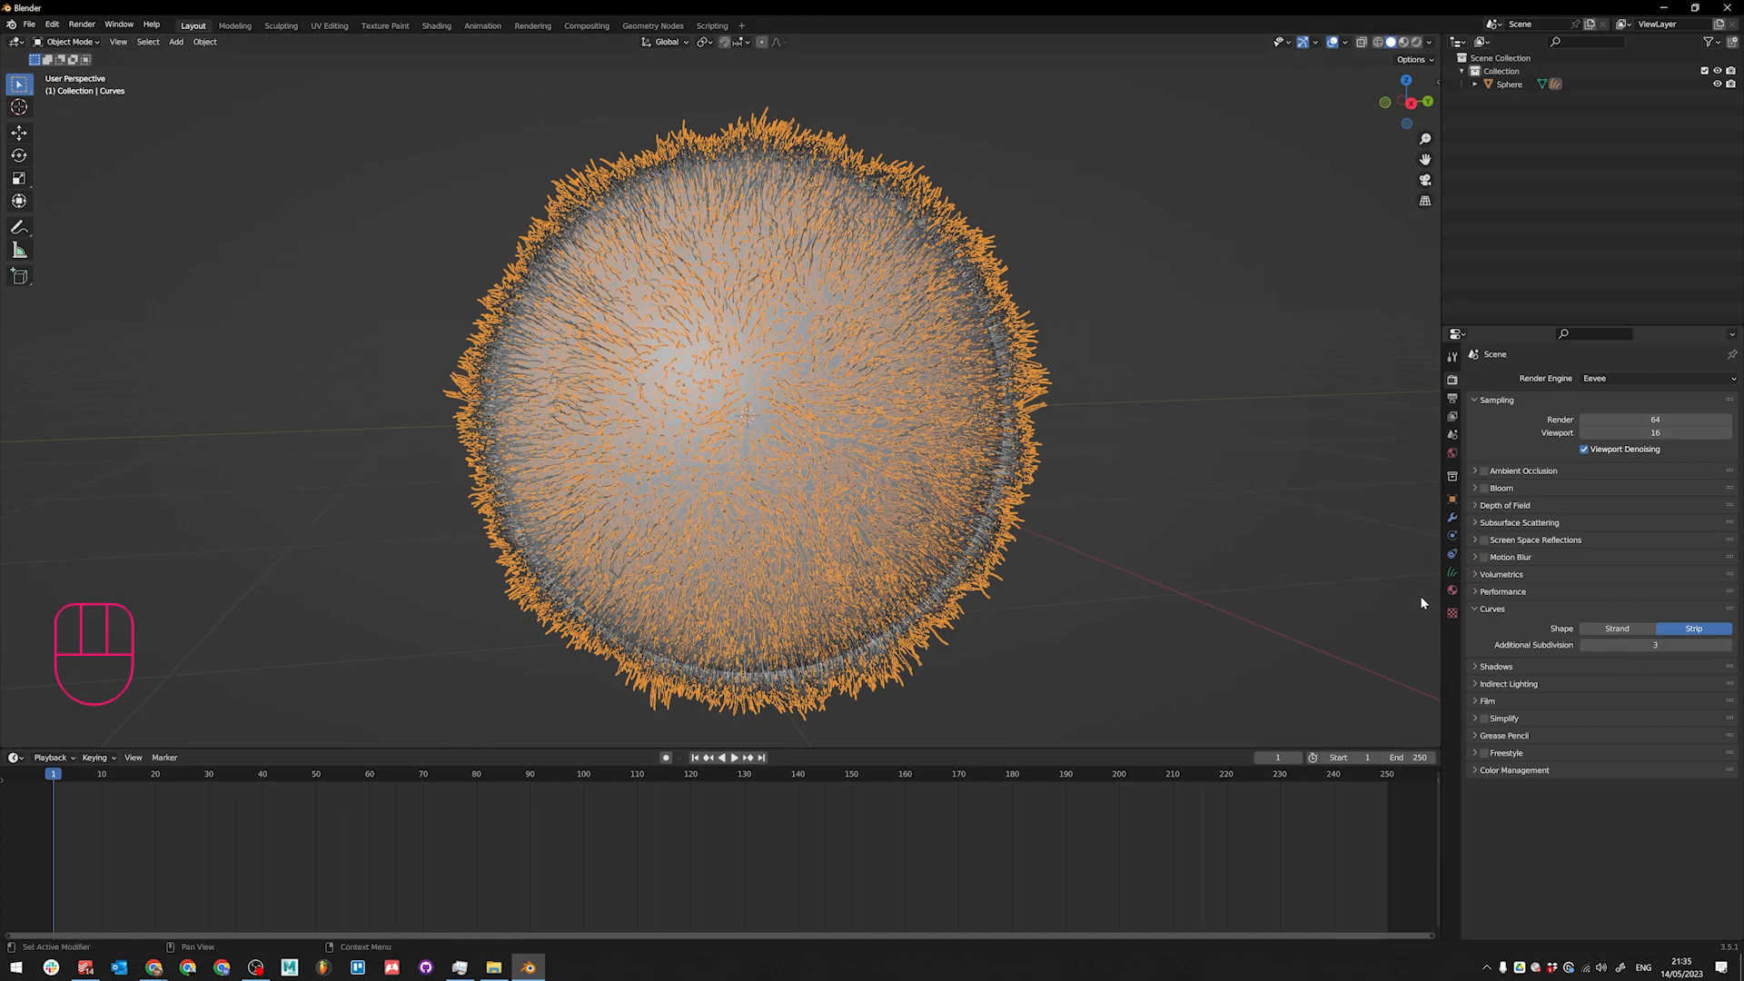
# Step: Set Factor Max to 0.5 in the fur's Set Hair Curve Profile modifier
pyautogui.click(1453, 517)
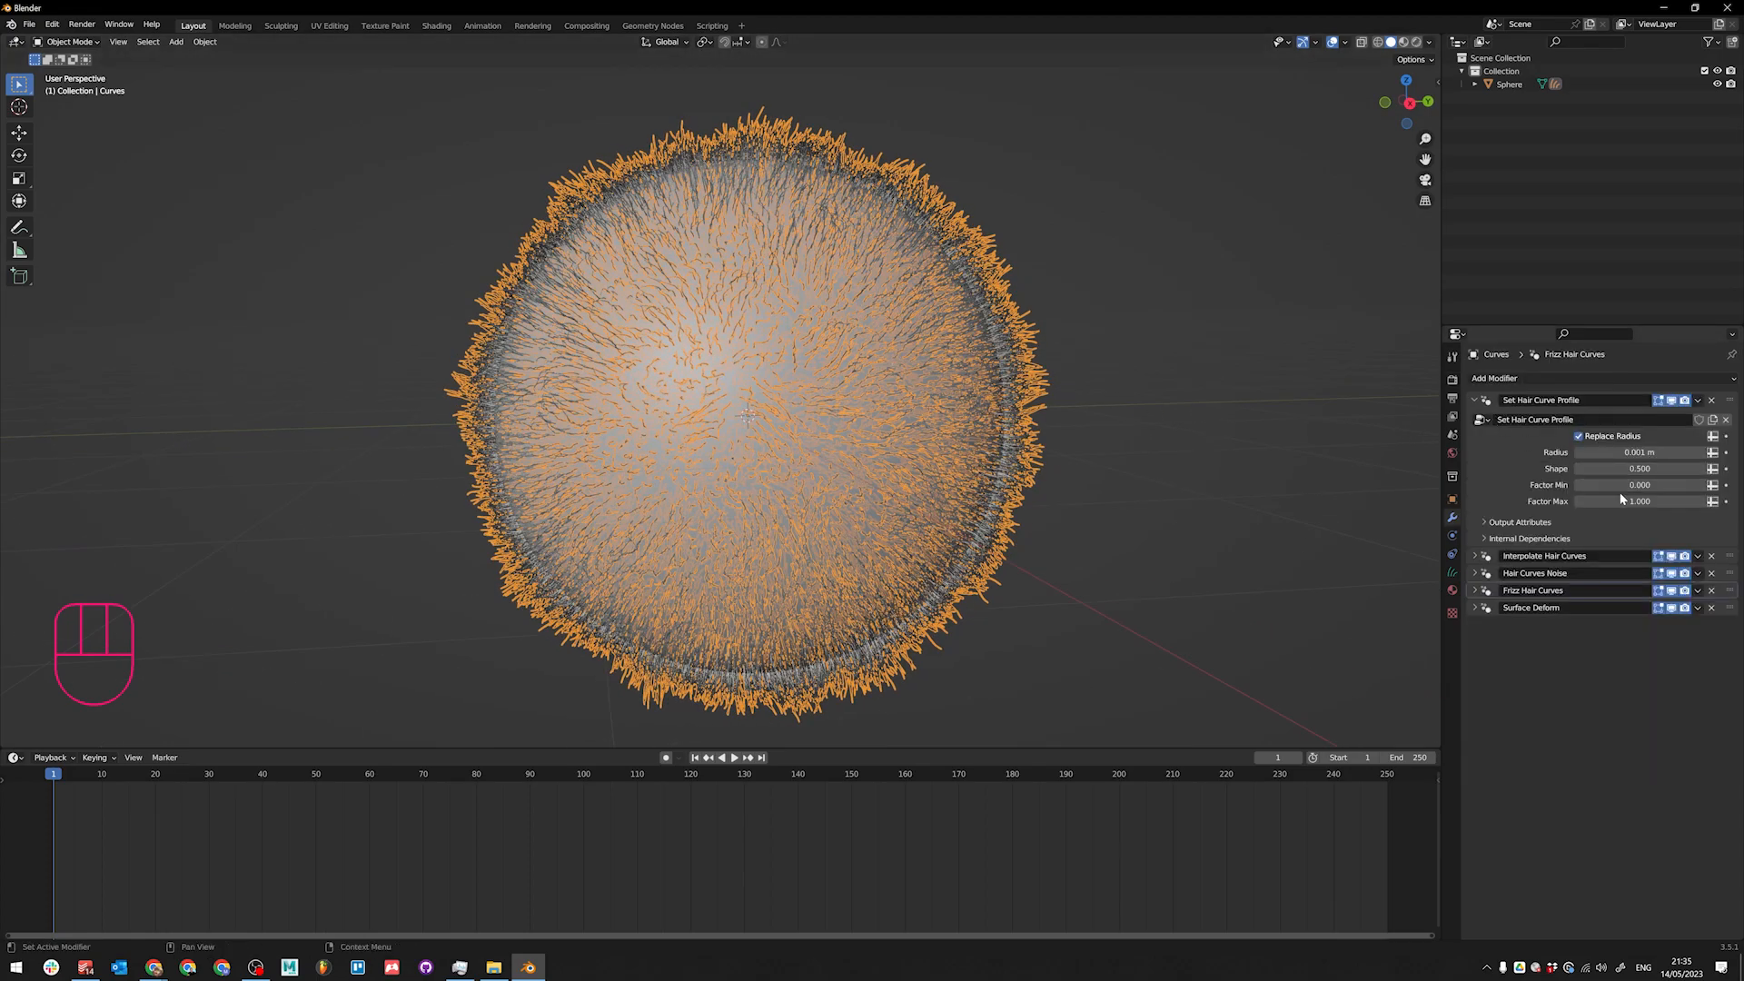
pyautogui.scroll(2, 1029, 368)
pyautogui.click(1298, 337)
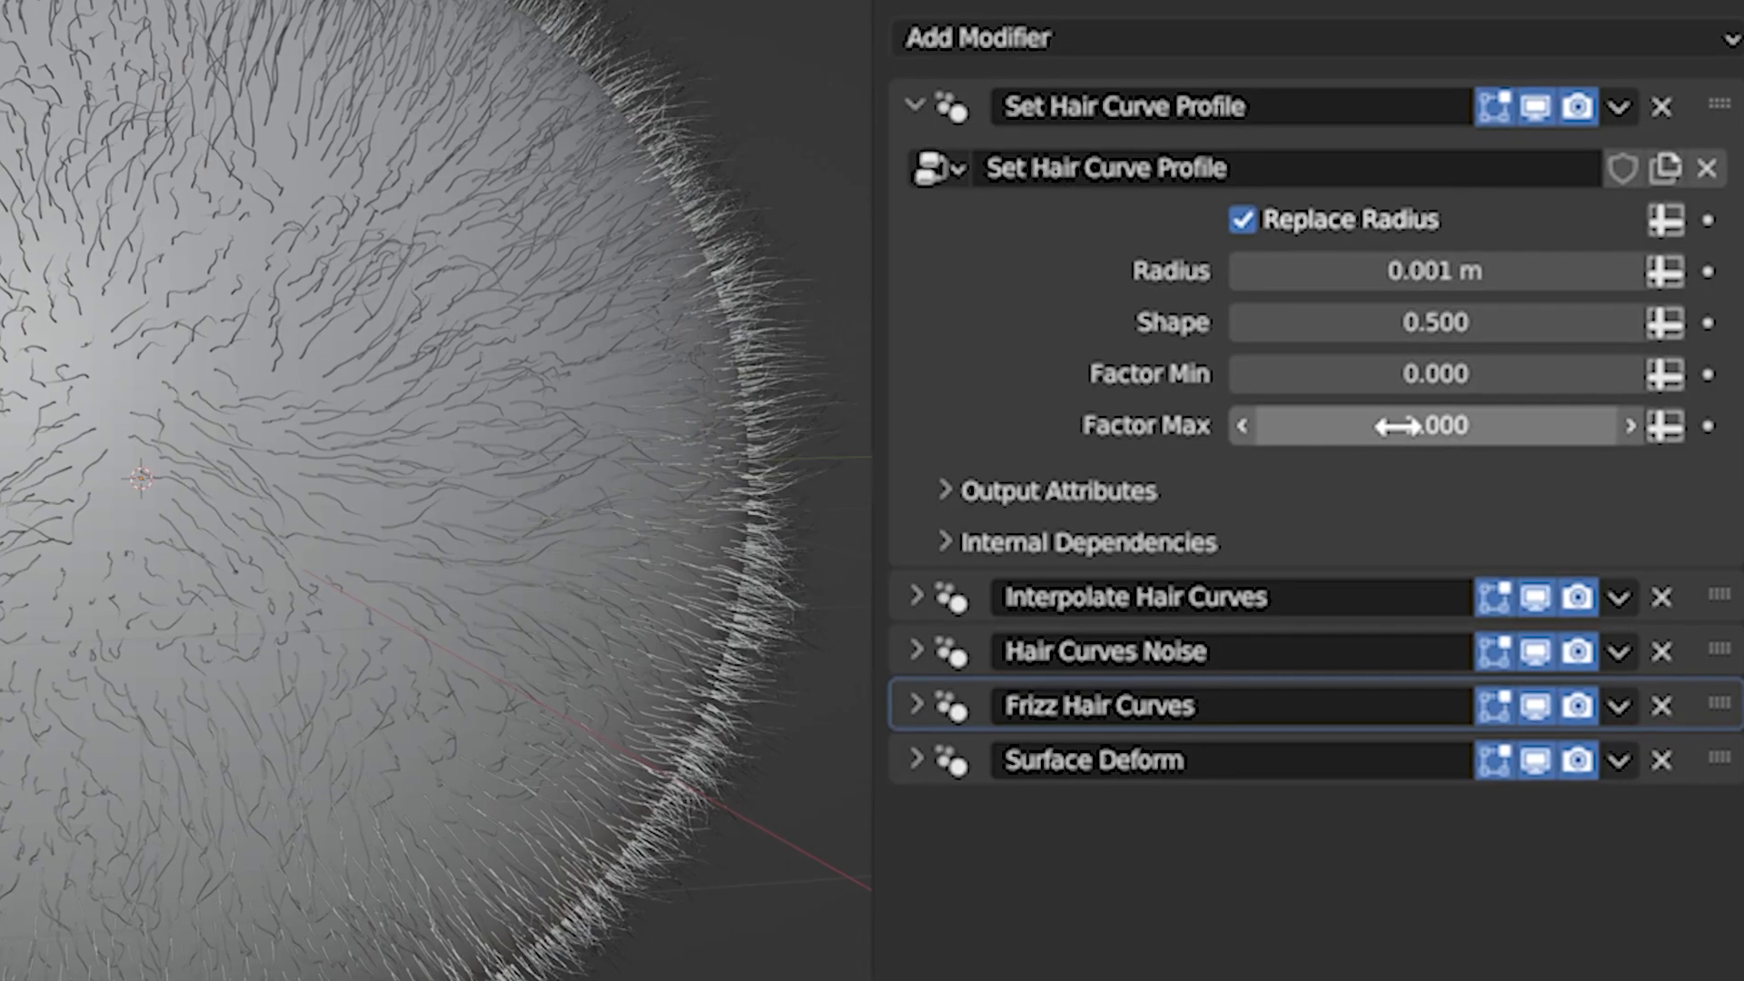
pyautogui.click(1590, 502)
pyautogui.press('BackSpace')
pyautogui.write('.5')
pyautogui.press('Return')
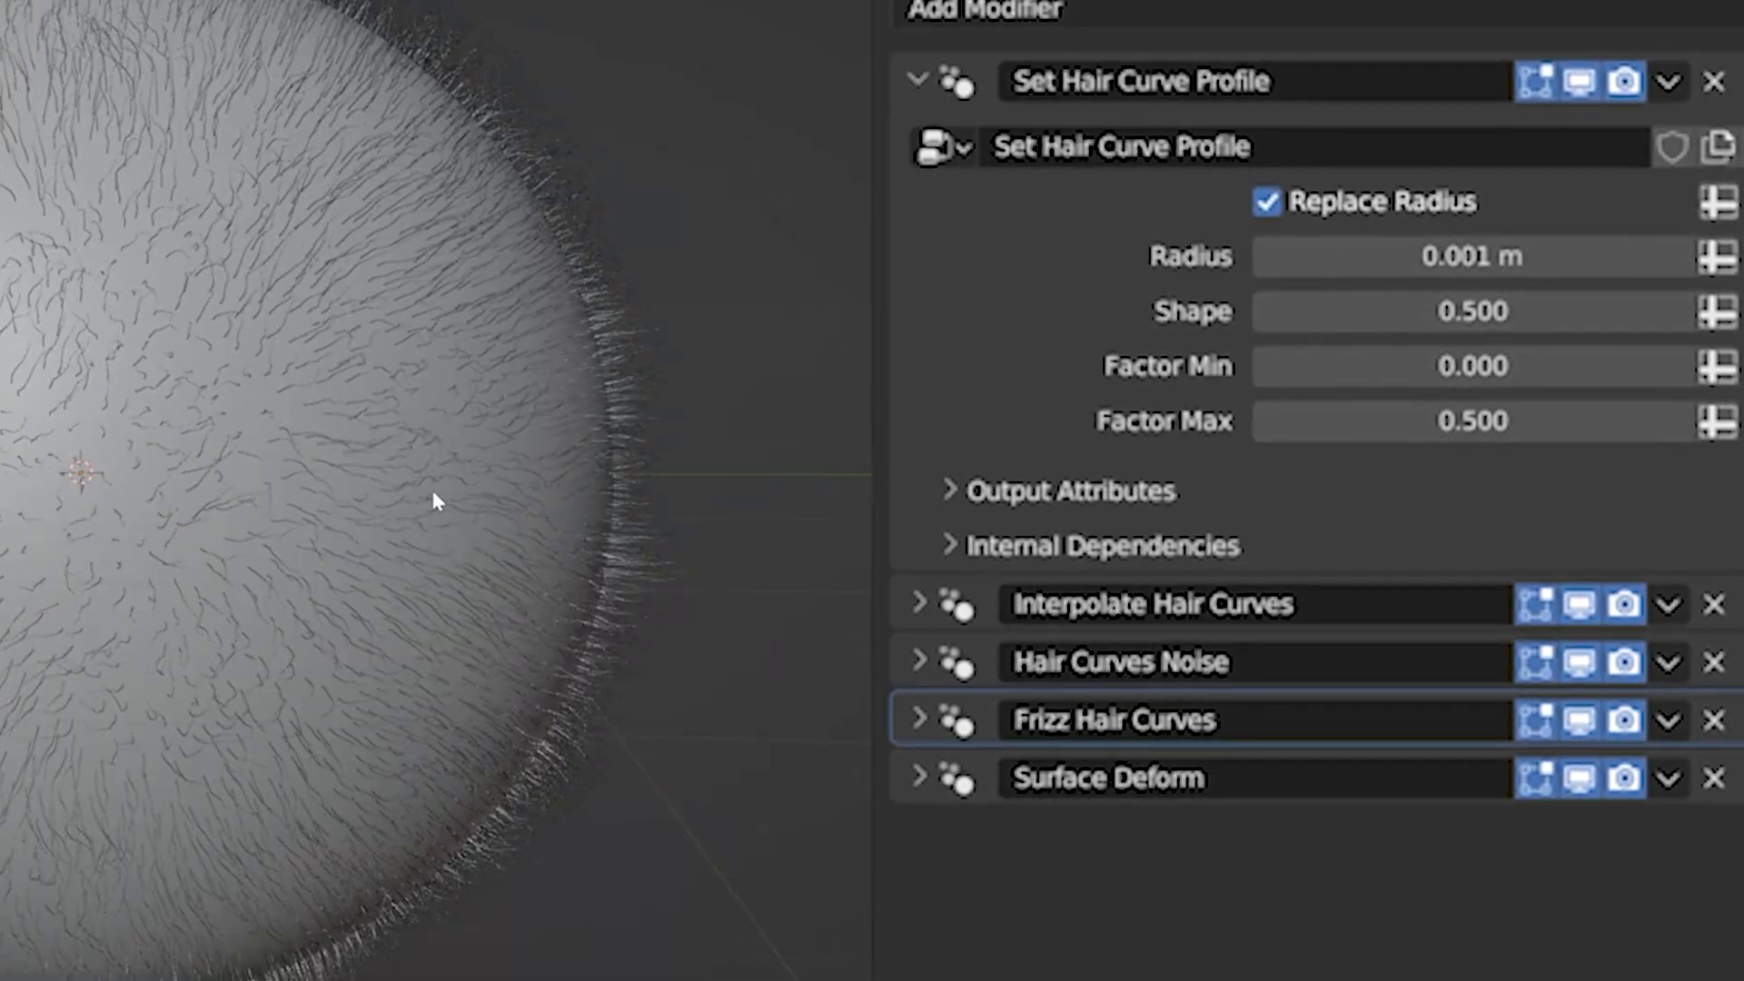
# Step: Switch the viewport to Material Preview shading and view the furry sphere with it
pyautogui.press('z')
pyautogui.click(974, 510)
pyautogui.keyDown('alt'); pyautogui.moveTo(947, 504); pyautogui.dragTo(1090, 393, button='middle'); pyautogui.keyUp('alt')
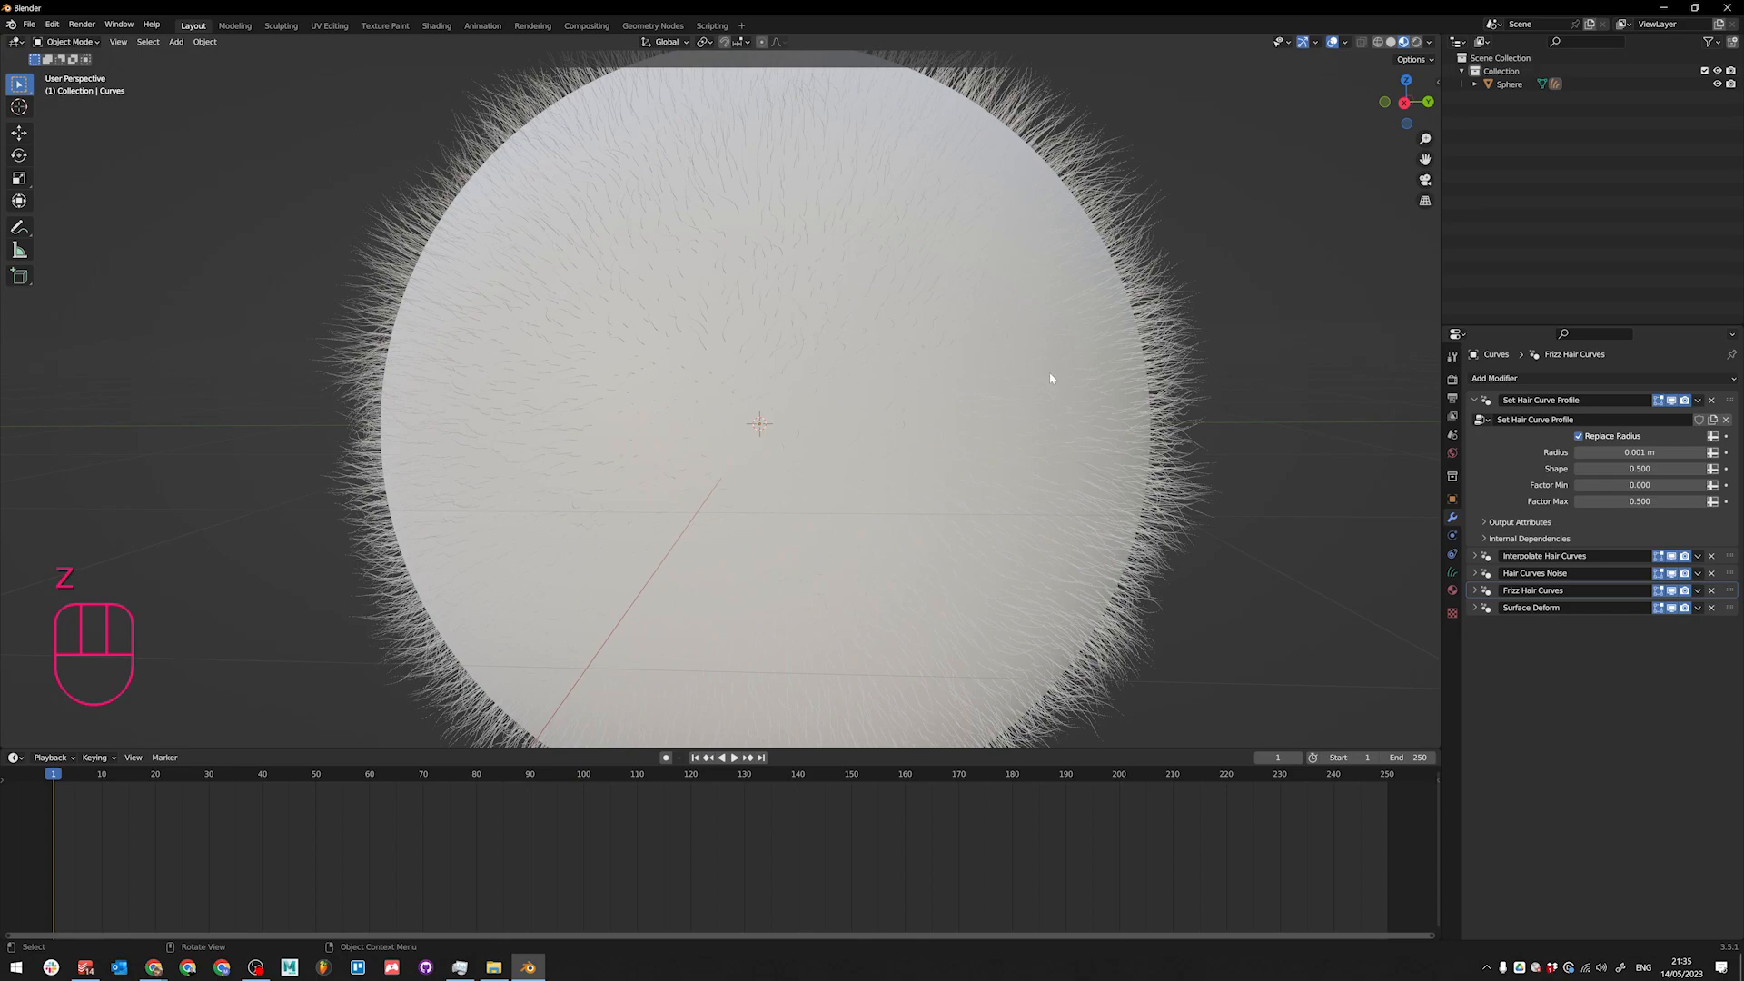
# Step: Give the sphere a new material with a dark brown base color of hue 0.099, saturation 0.602 and value 0.054
pyautogui.click(1080, 389)
pyautogui.click(1453, 609)
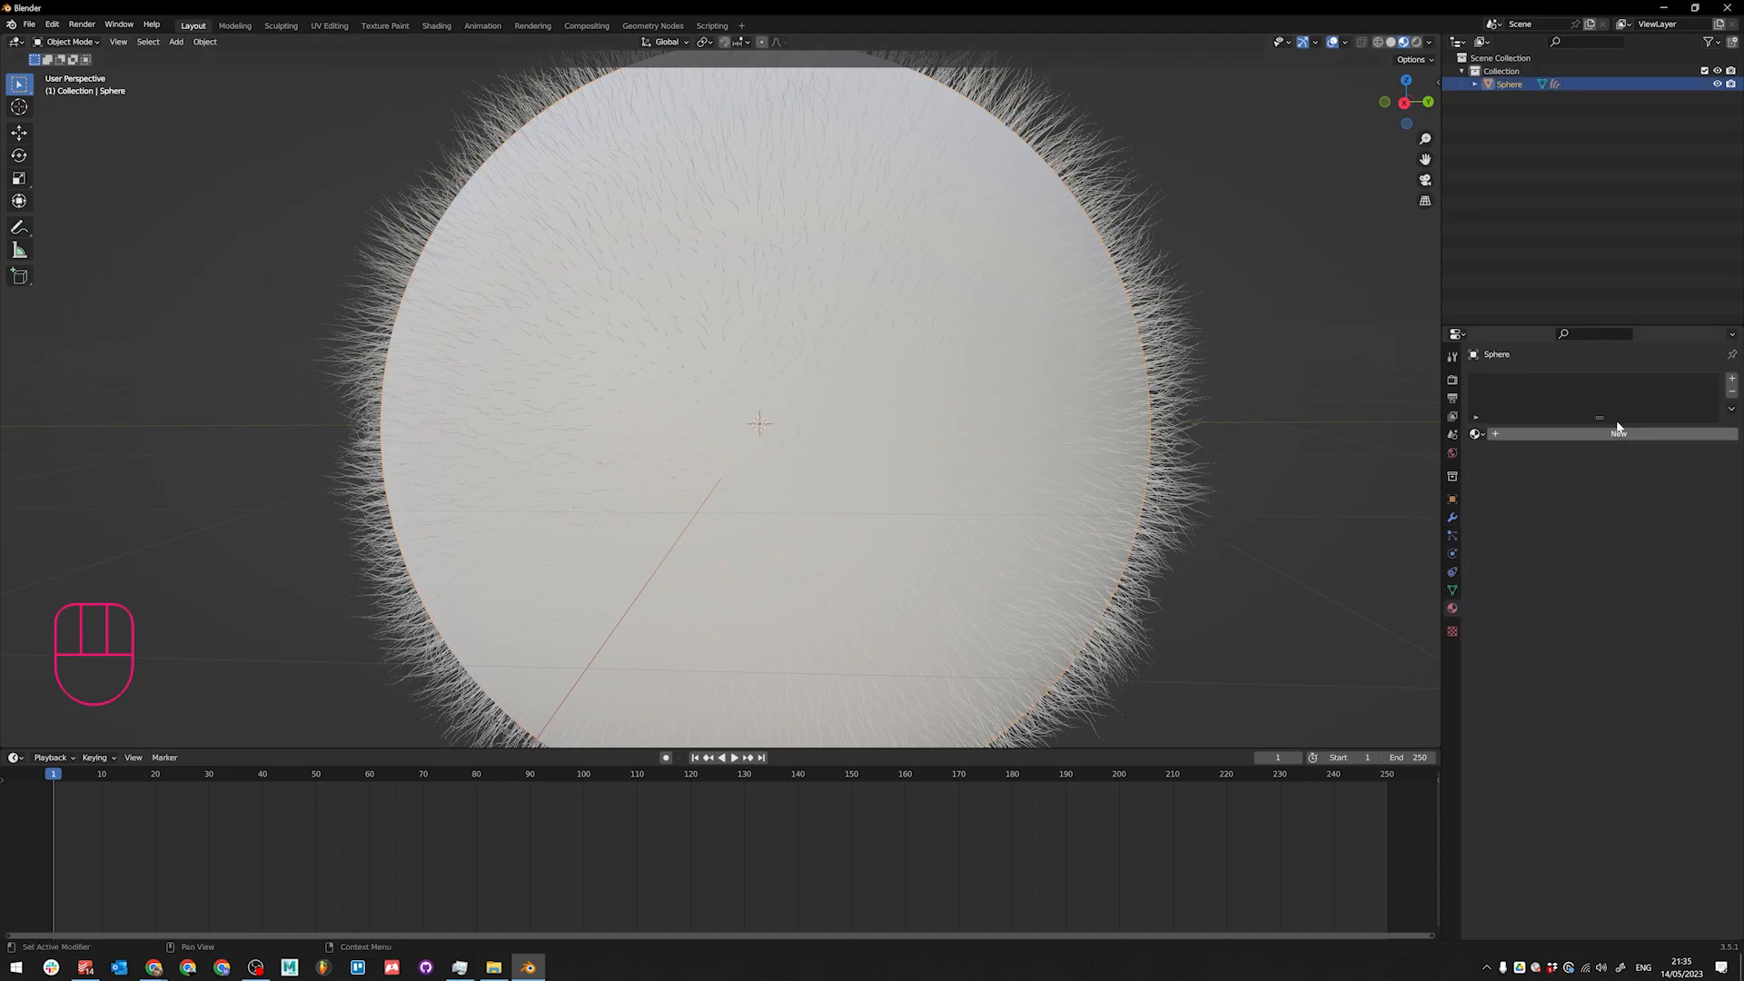
pyautogui.click(1582, 438)
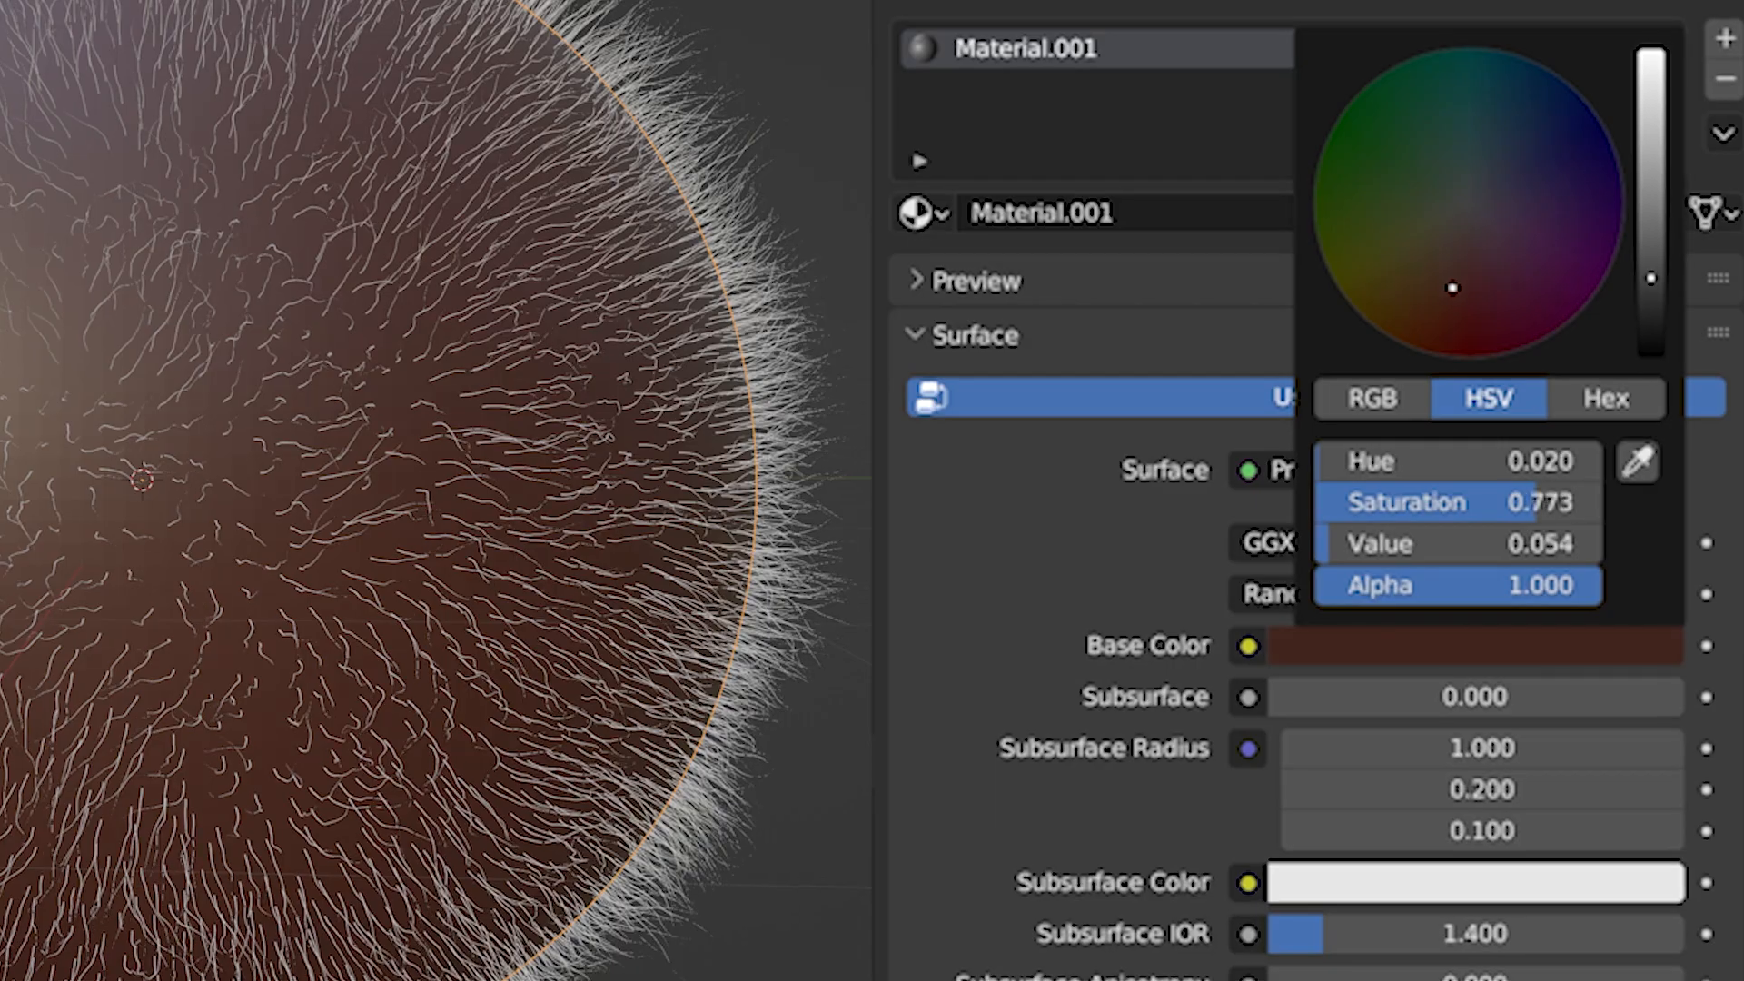
pyautogui.moveTo(1644, 458); pyautogui.dragTo(1641, 446)
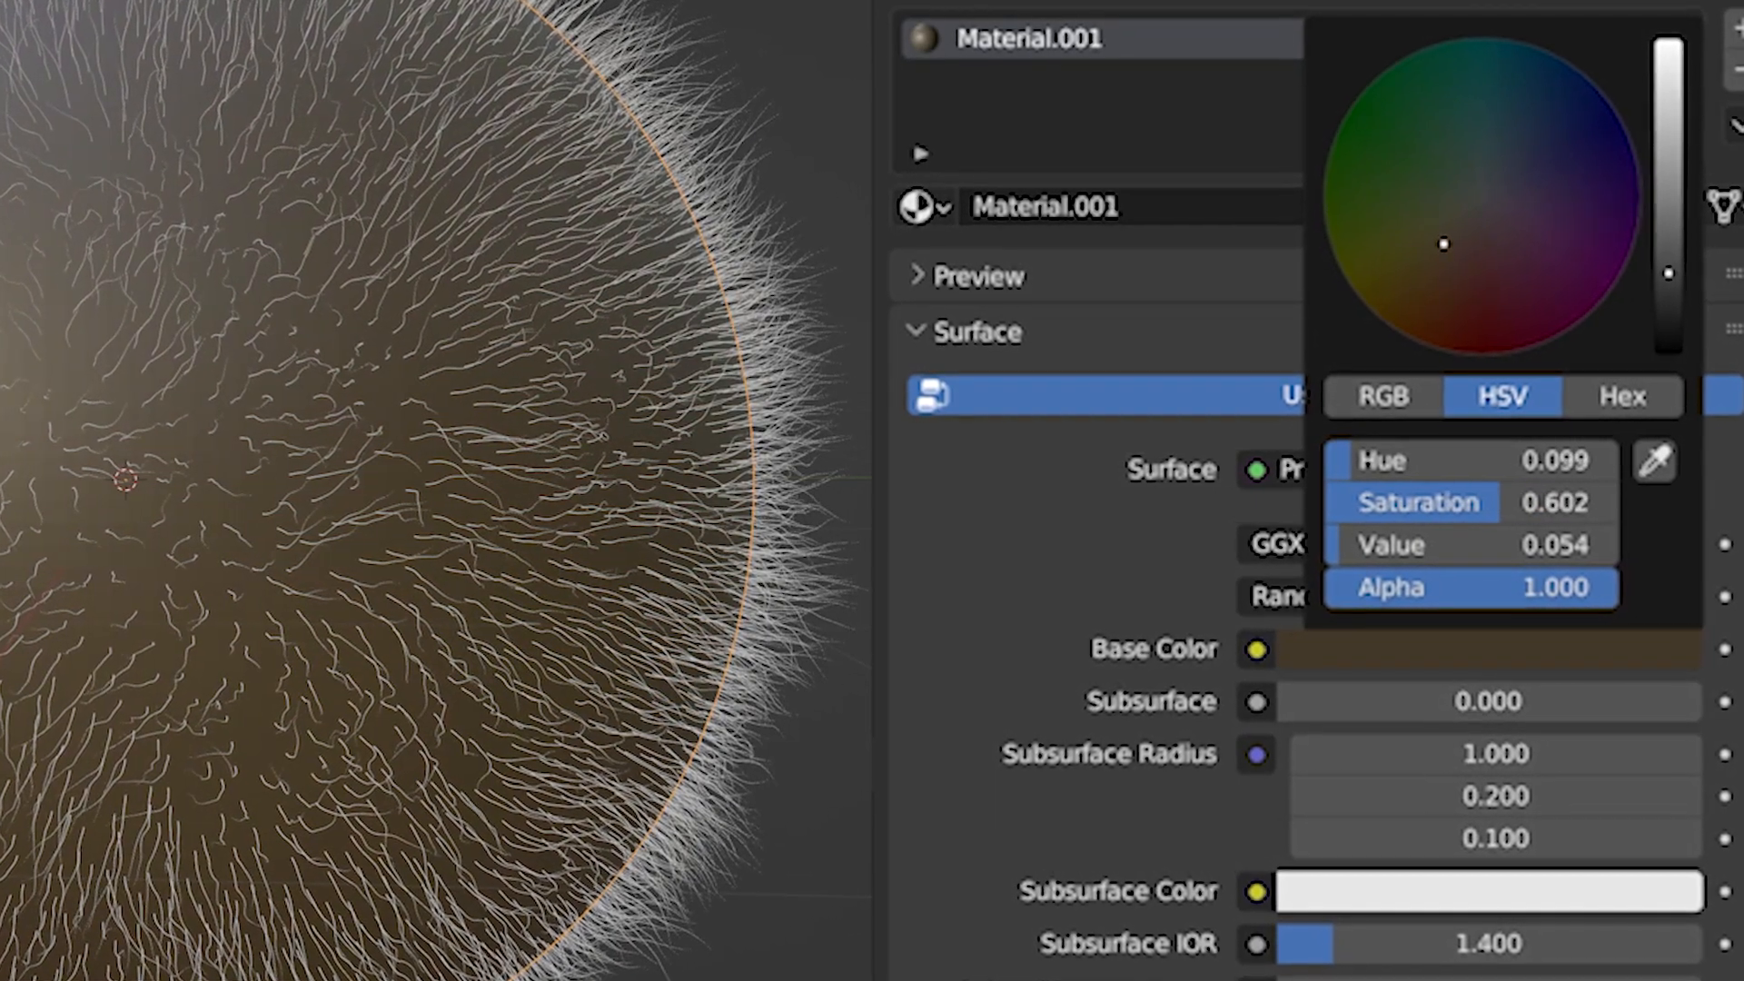
# Step: Set the sphere material's roughness to 1.000 and check the look from several distances
pyautogui.scroll(-12, 1363, 563)
pyautogui.moveTo(1363, 482); pyautogui.dragTo(1731, 483)
pyautogui.keyDown('alt'); pyautogui.moveTo(1063, 527); pyautogui.dragTo(1020, 537, button='middle'); pyautogui.keyUp('alt')
pyautogui.scroll(-4, 982, 489)
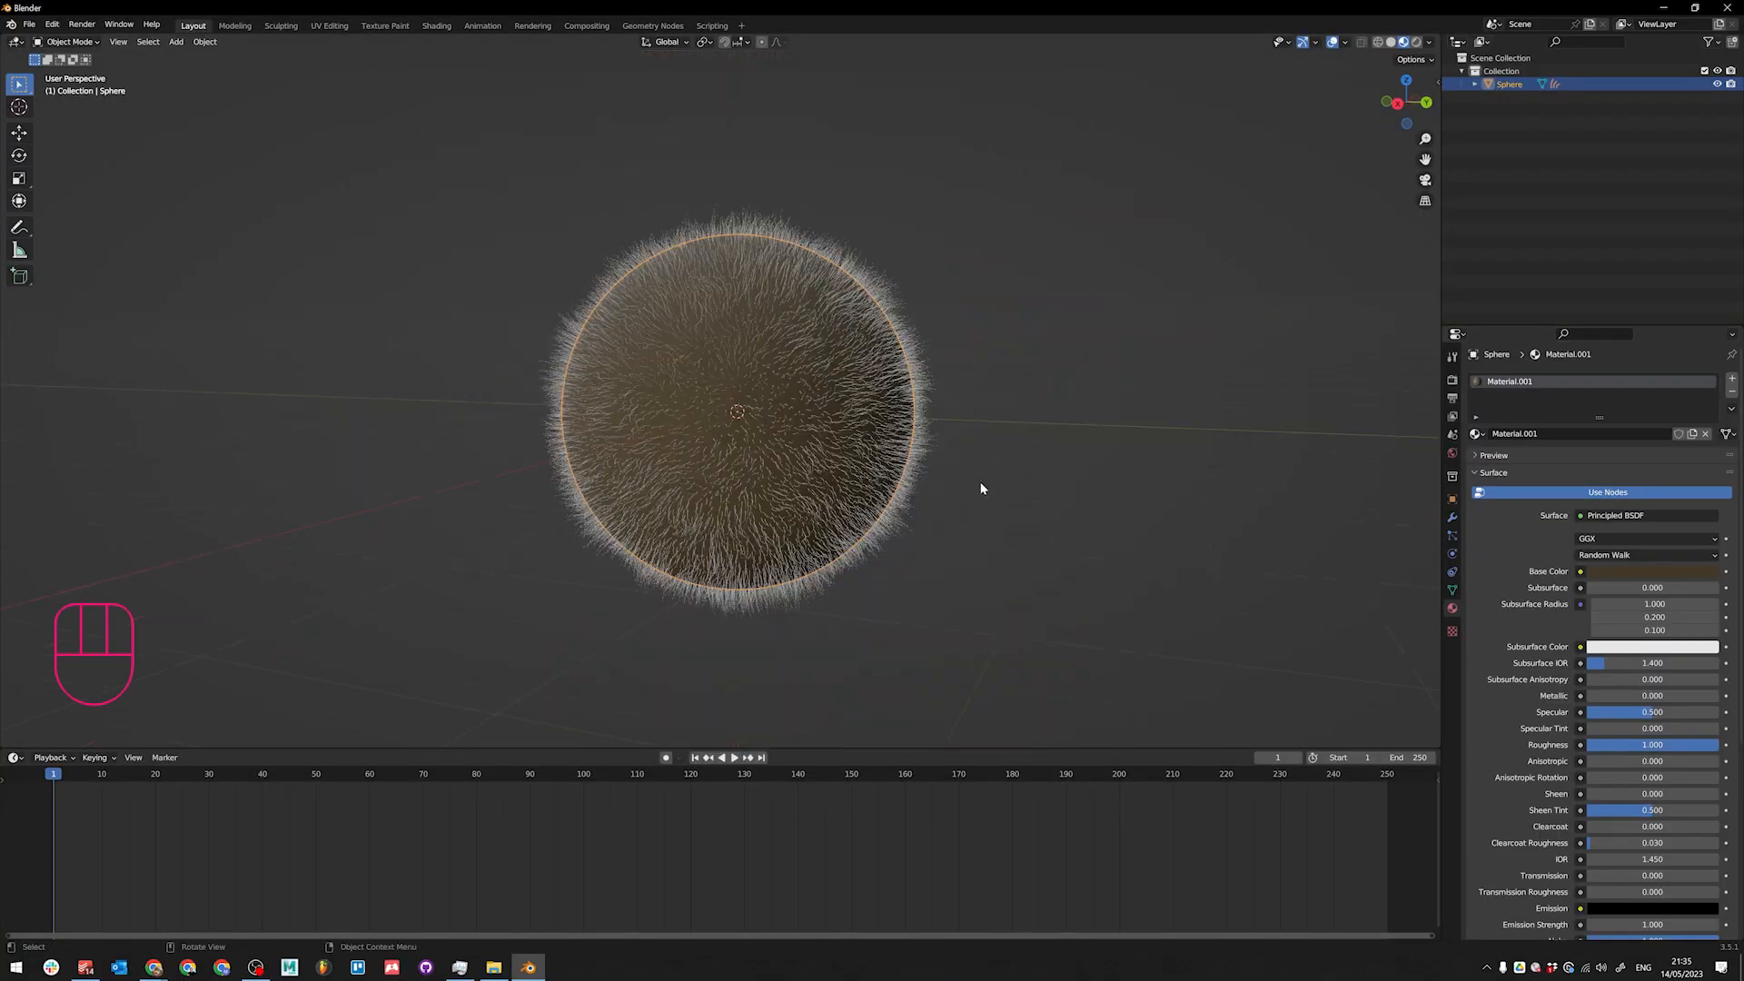
pyautogui.keyDown('alt'); pyautogui.moveTo(980, 482); pyautogui.dragTo(928, 406, button='middle'); pyautogui.keyUp('alt')
pyautogui.scroll(3, 837, 425)
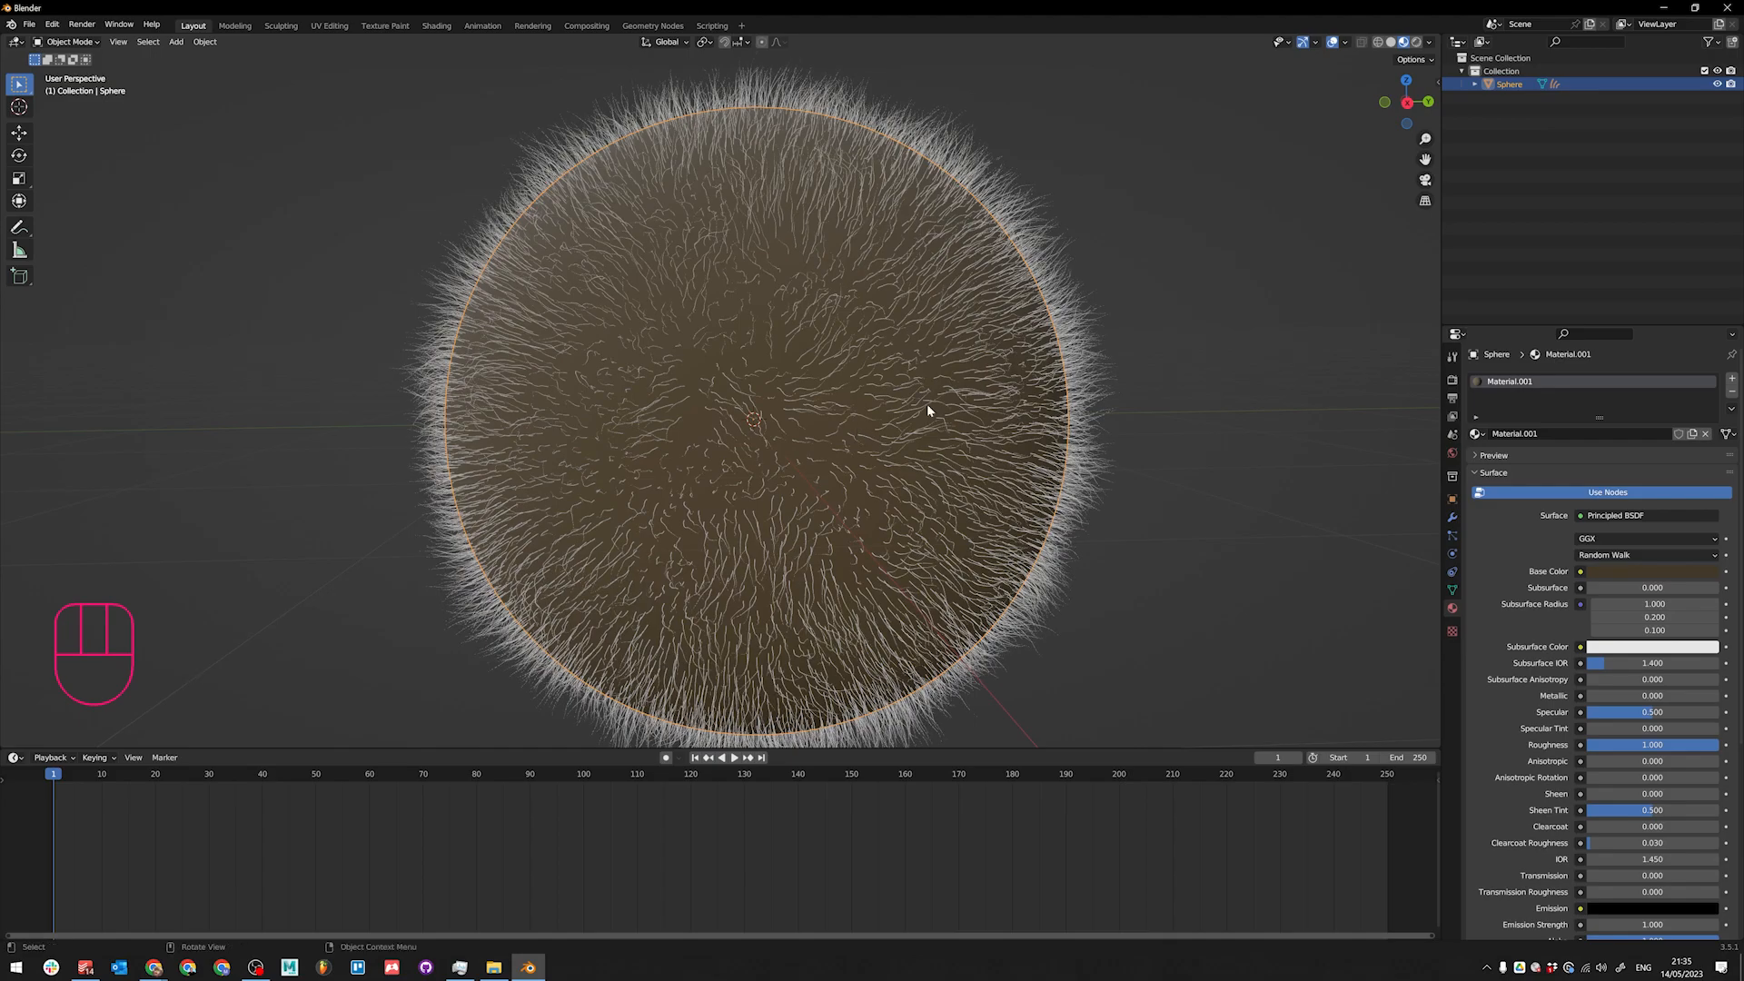
# Step: Select the fur and halve its Interpolate Hair Curves density to 406.521, then deselect it
pyautogui.click(1079, 333)
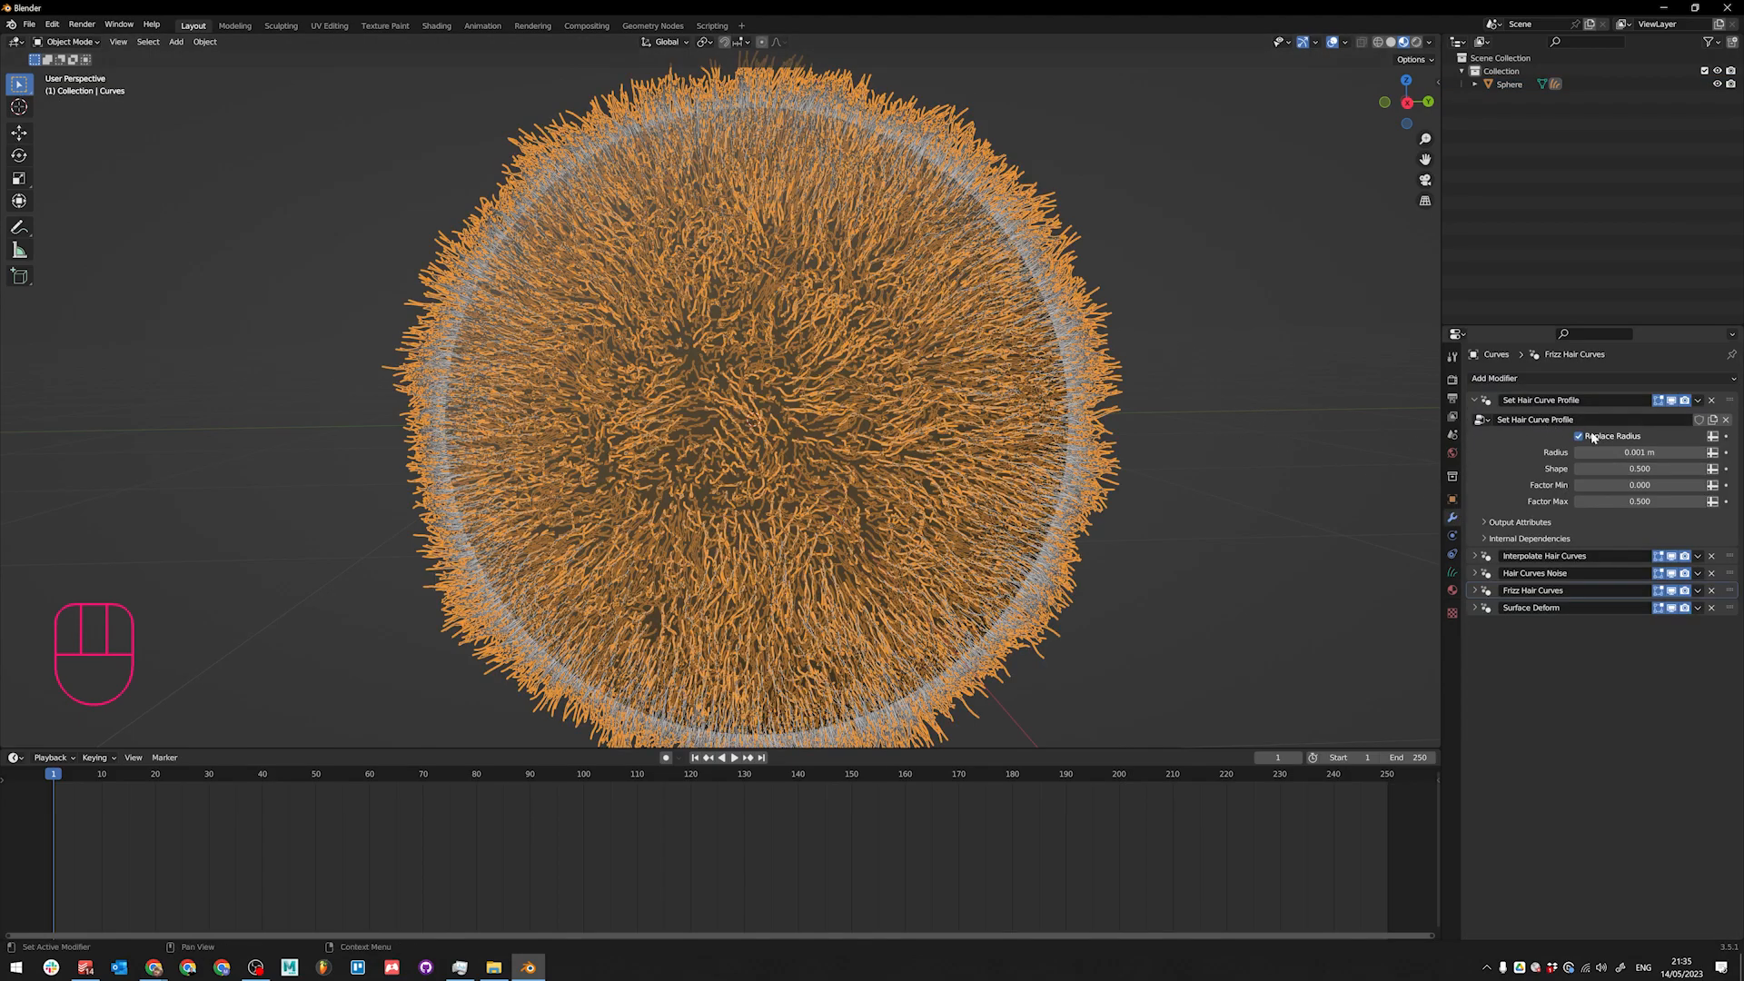
pyautogui.click(1474, 556)
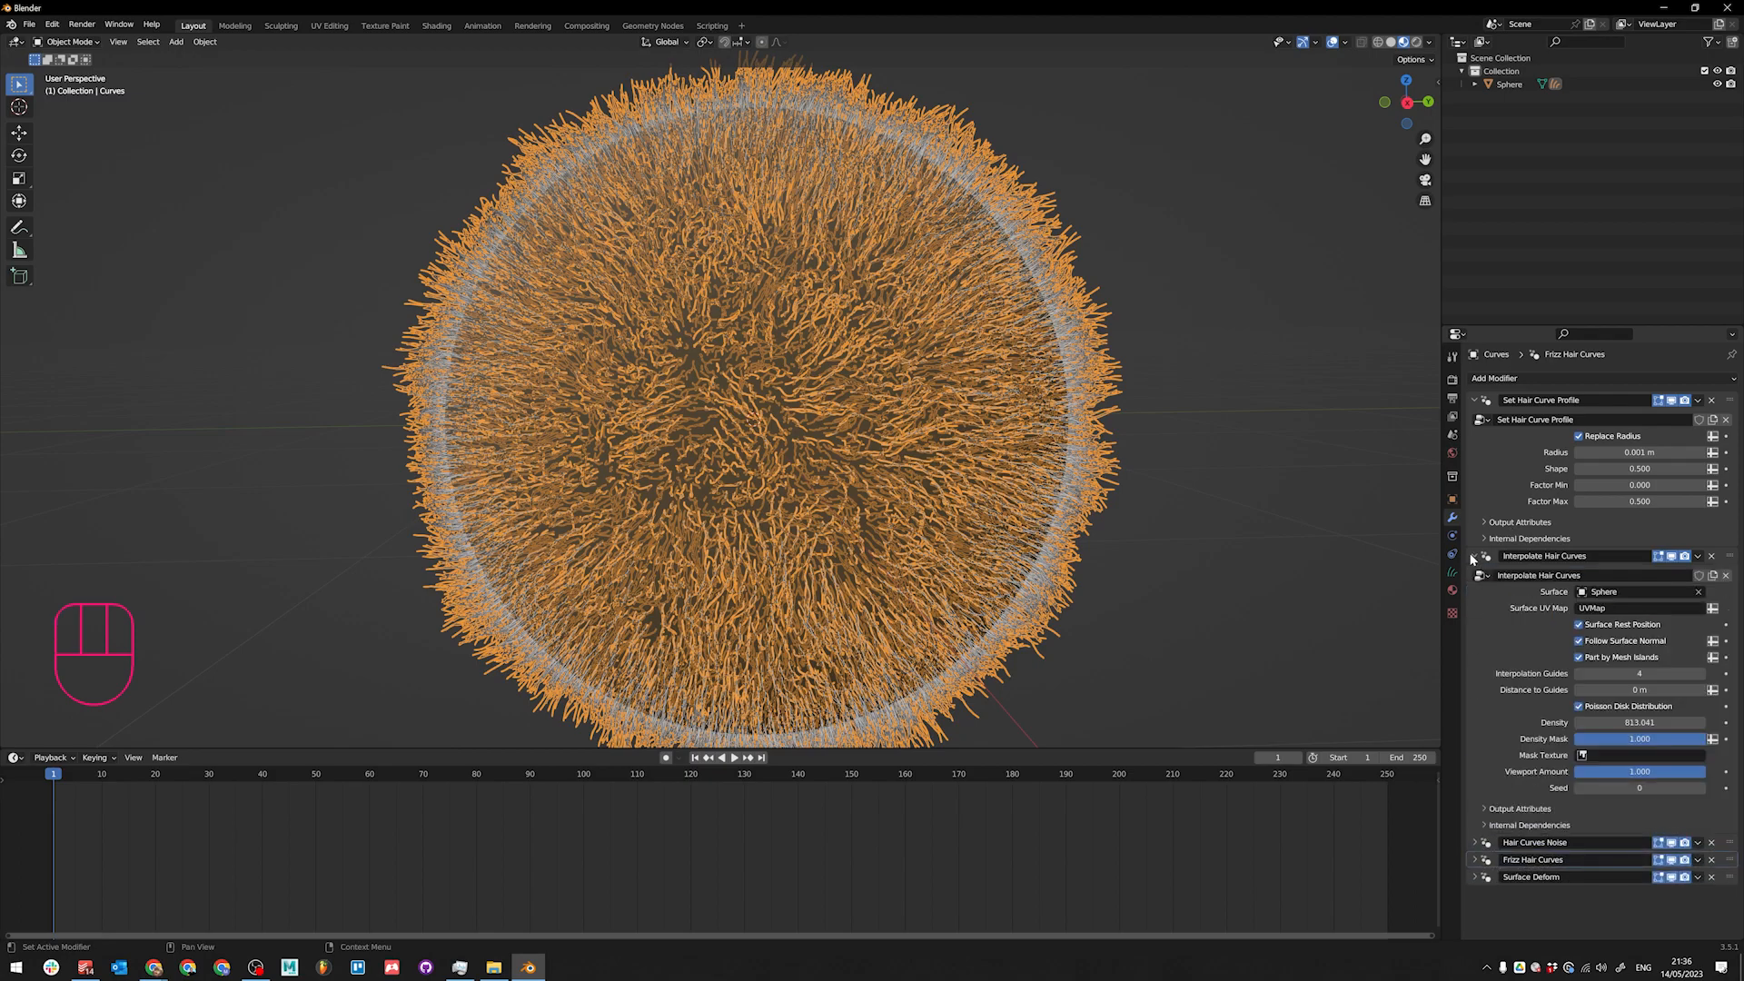
pyautogui.doubleClick(1351, 666)
pyautogui.write('1')
pyautogui.press('Escape')
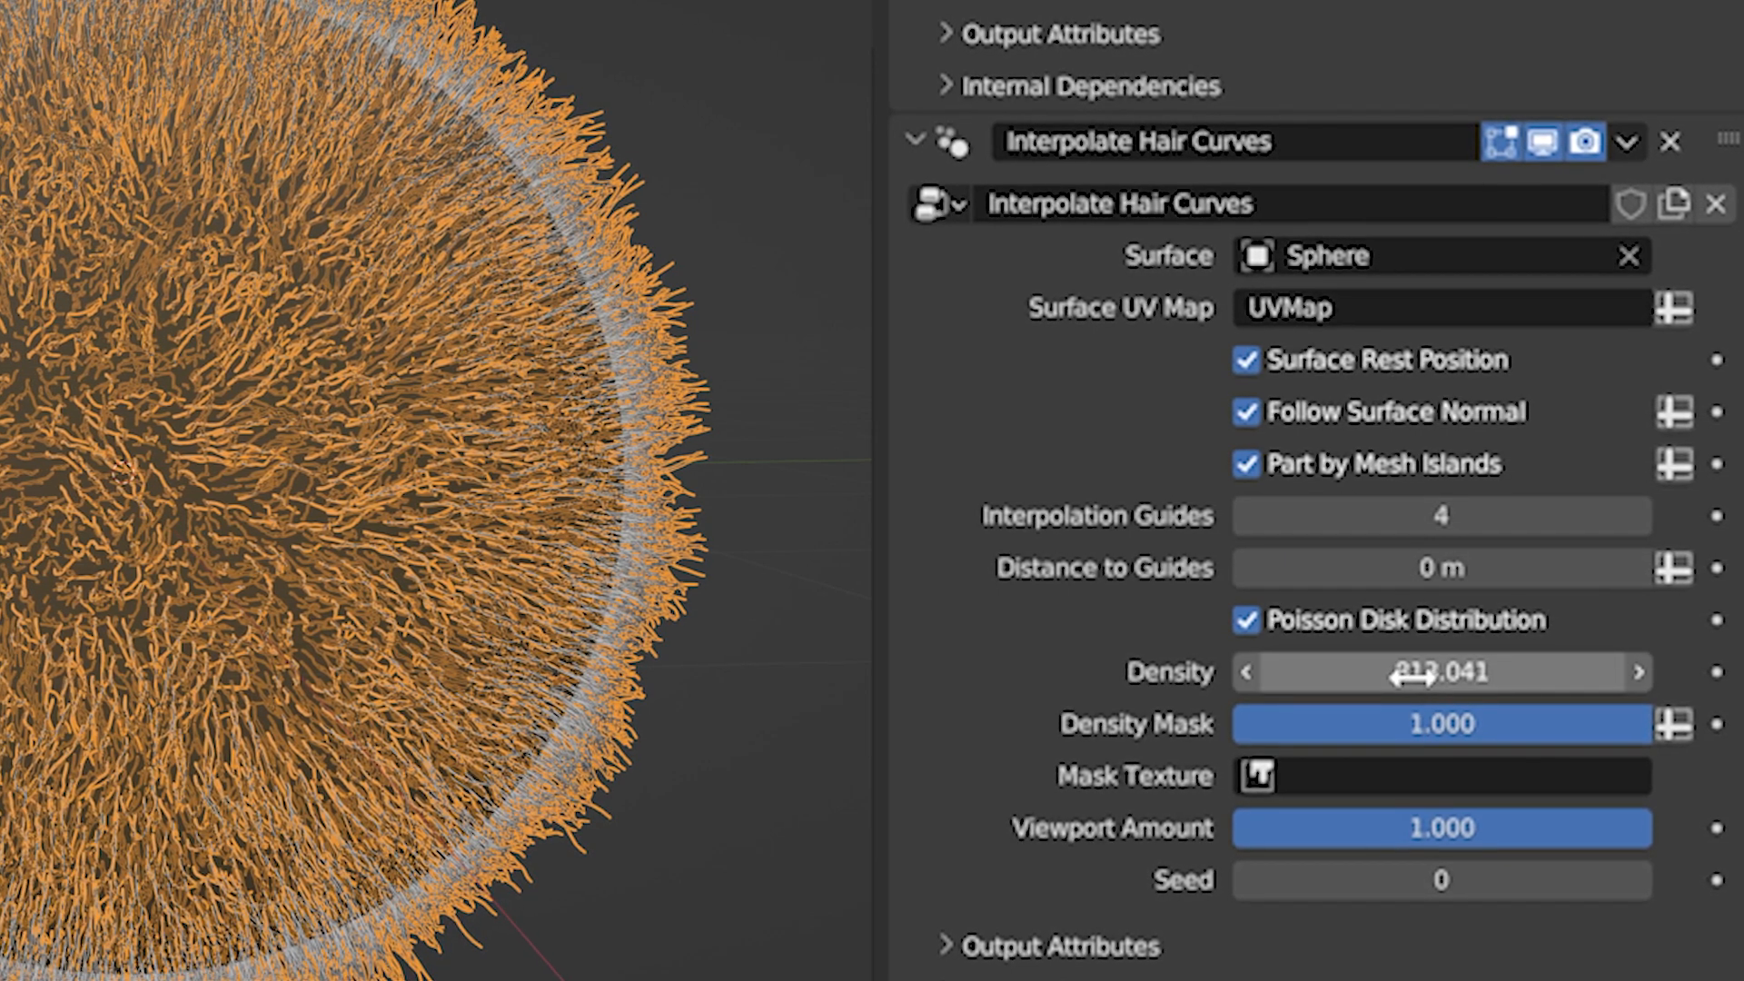
pyautogui.doubleClick(1411, 675)
pyautogui.write('/2')
pyautogui.press('Return')
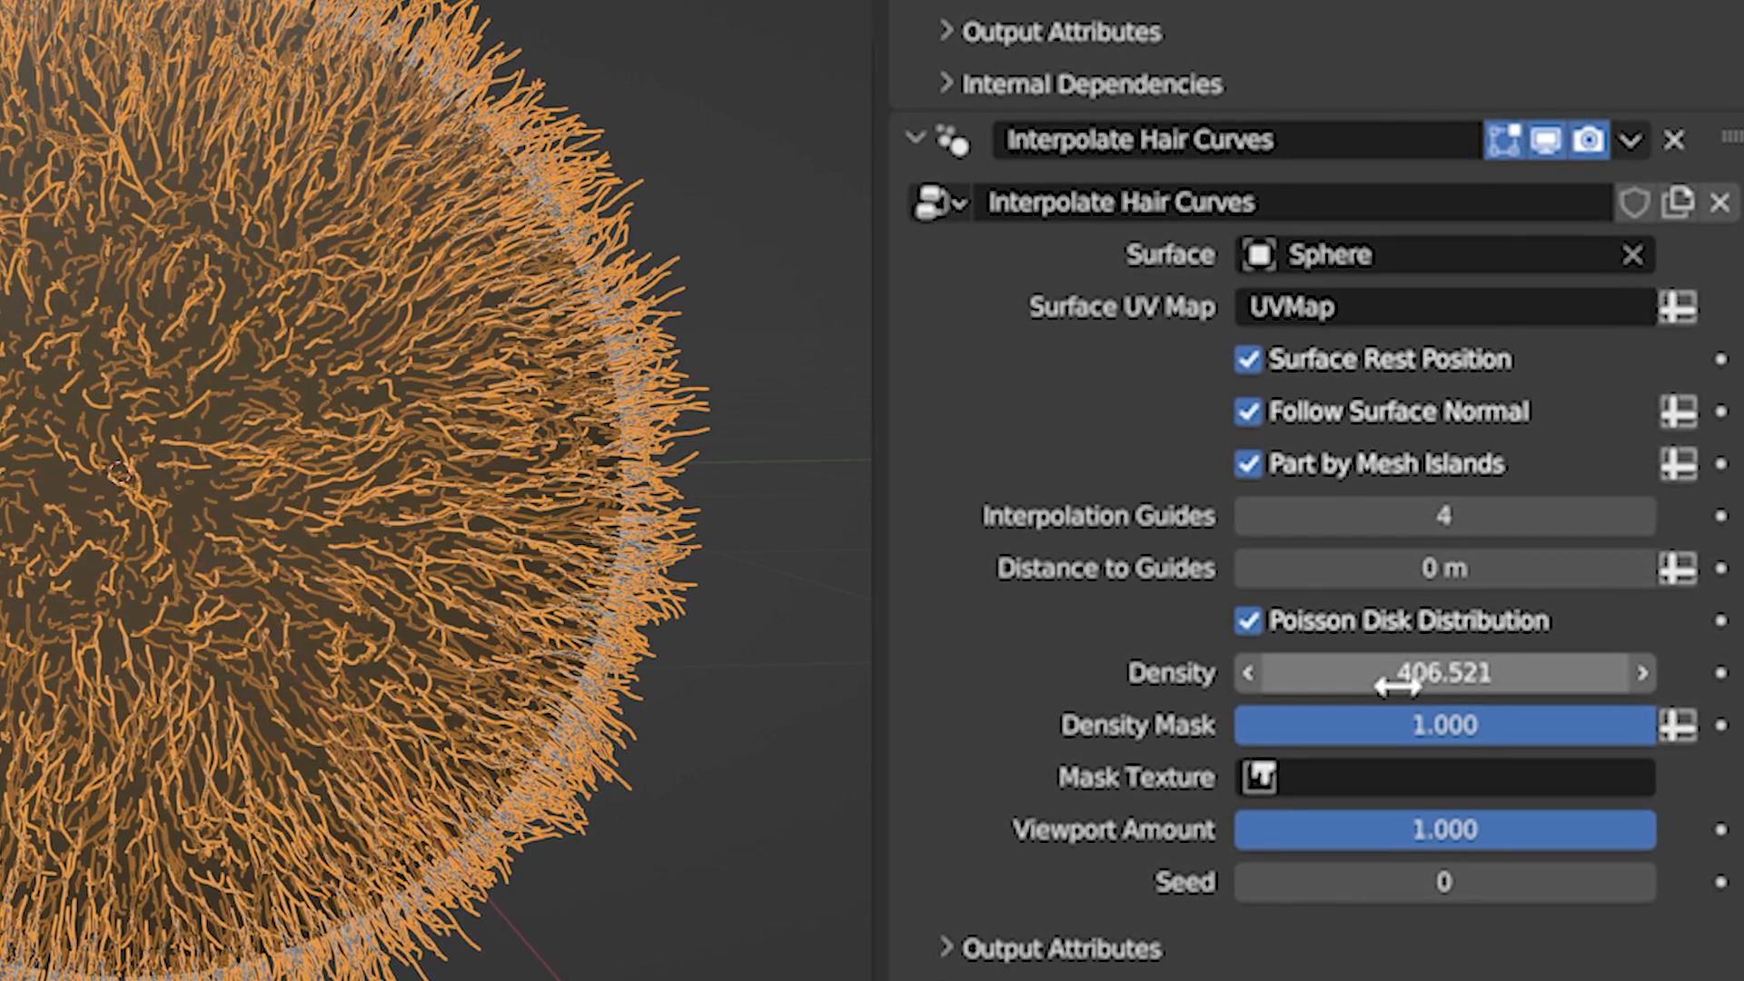
pyautogui.click(697, 717)
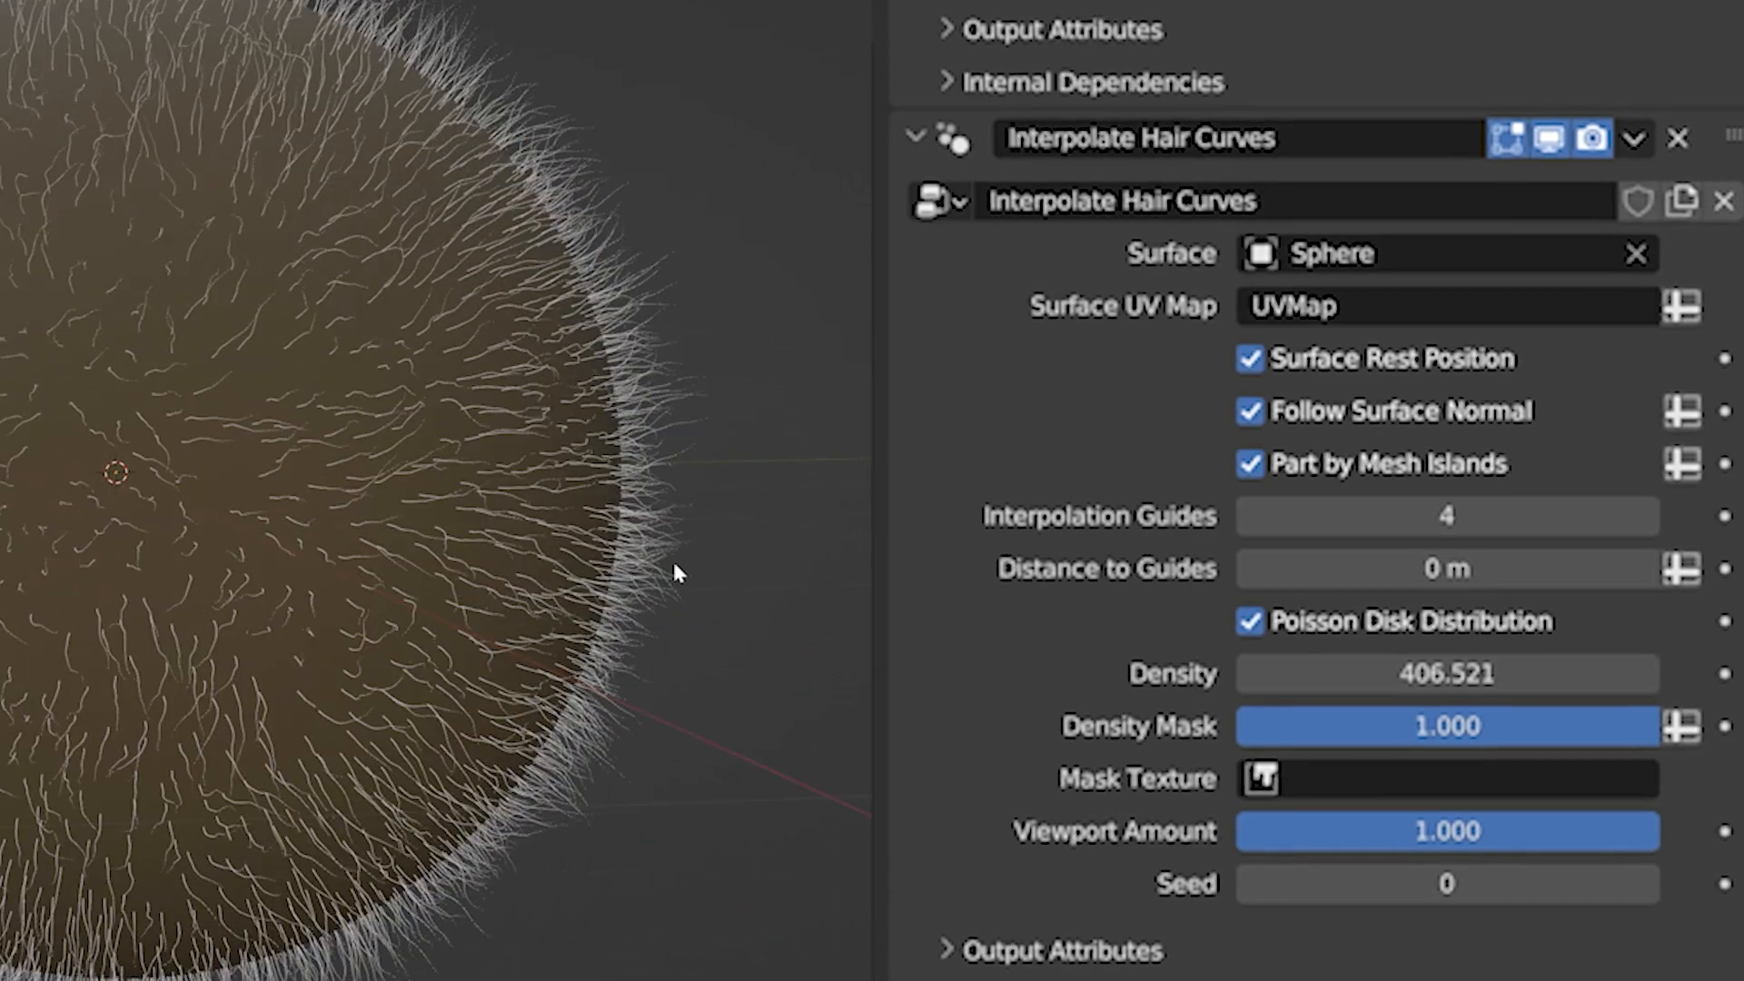
# Step: Halve the fur's interpolation density twice more, down to 101.630
pyautogui.doubleClick(1491, 683)
pyautogui.write('/2')
pyautogui.press('Return')
pyautogui.doubleClick(1515, 683)
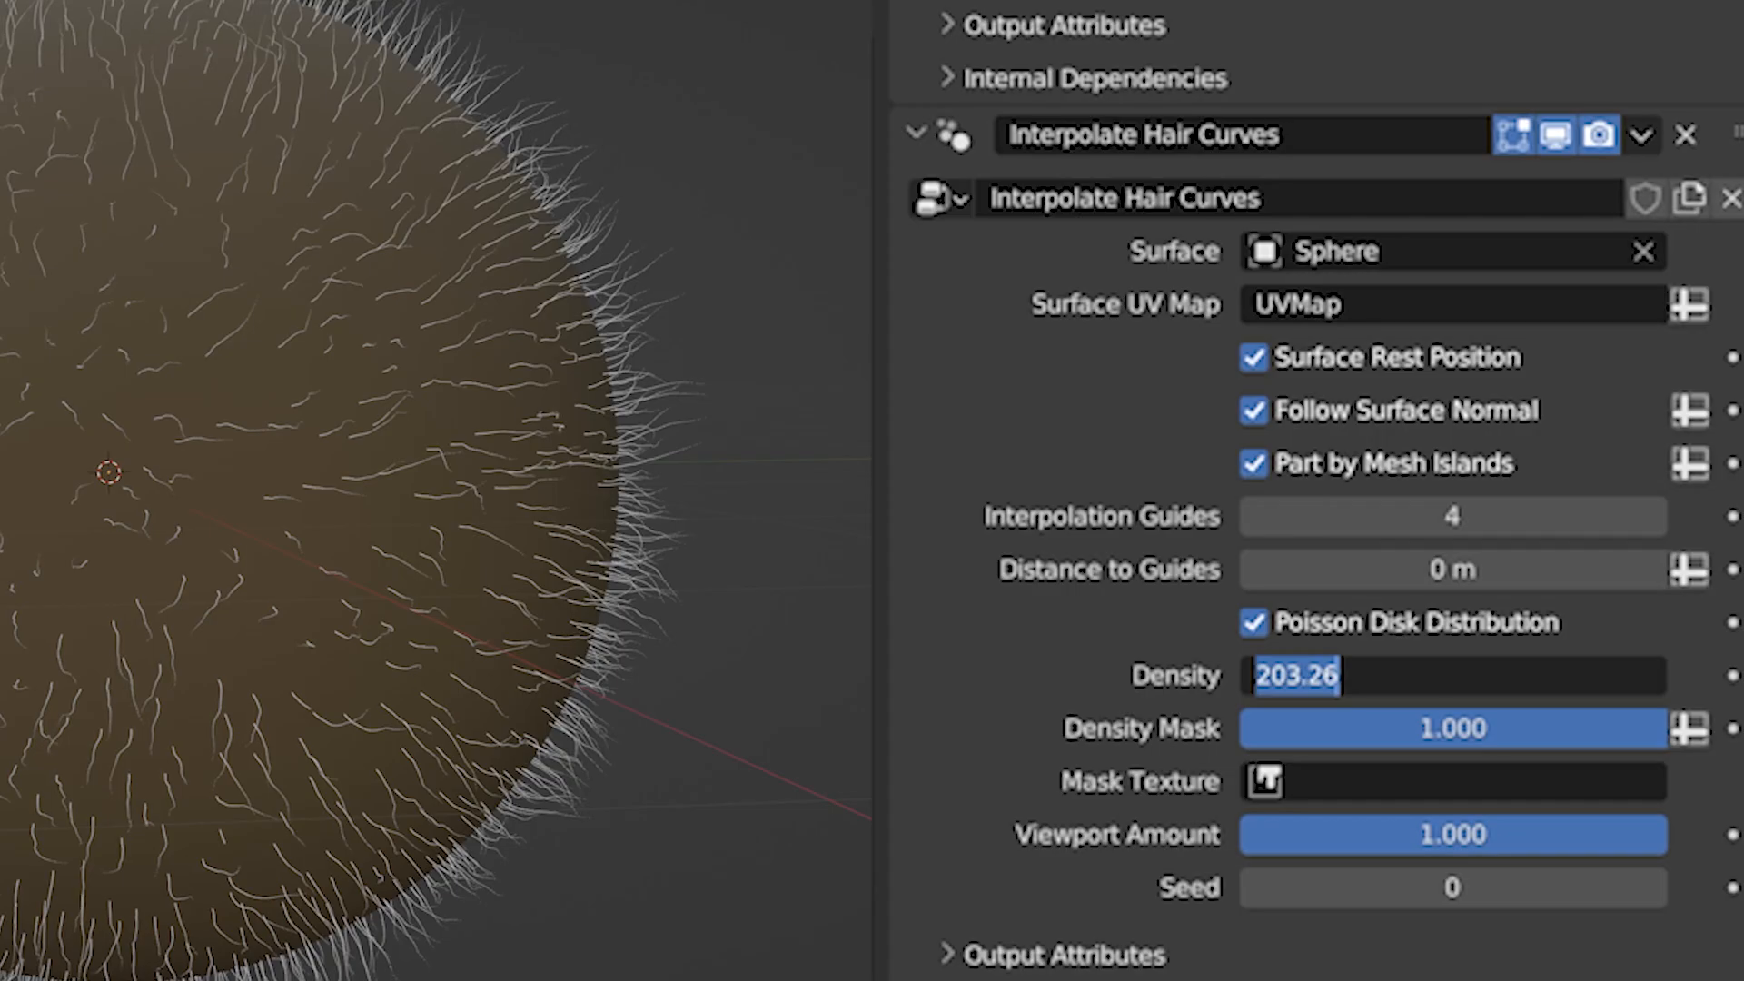
pyautogui.write('/2')
pyautogui.press('Return')
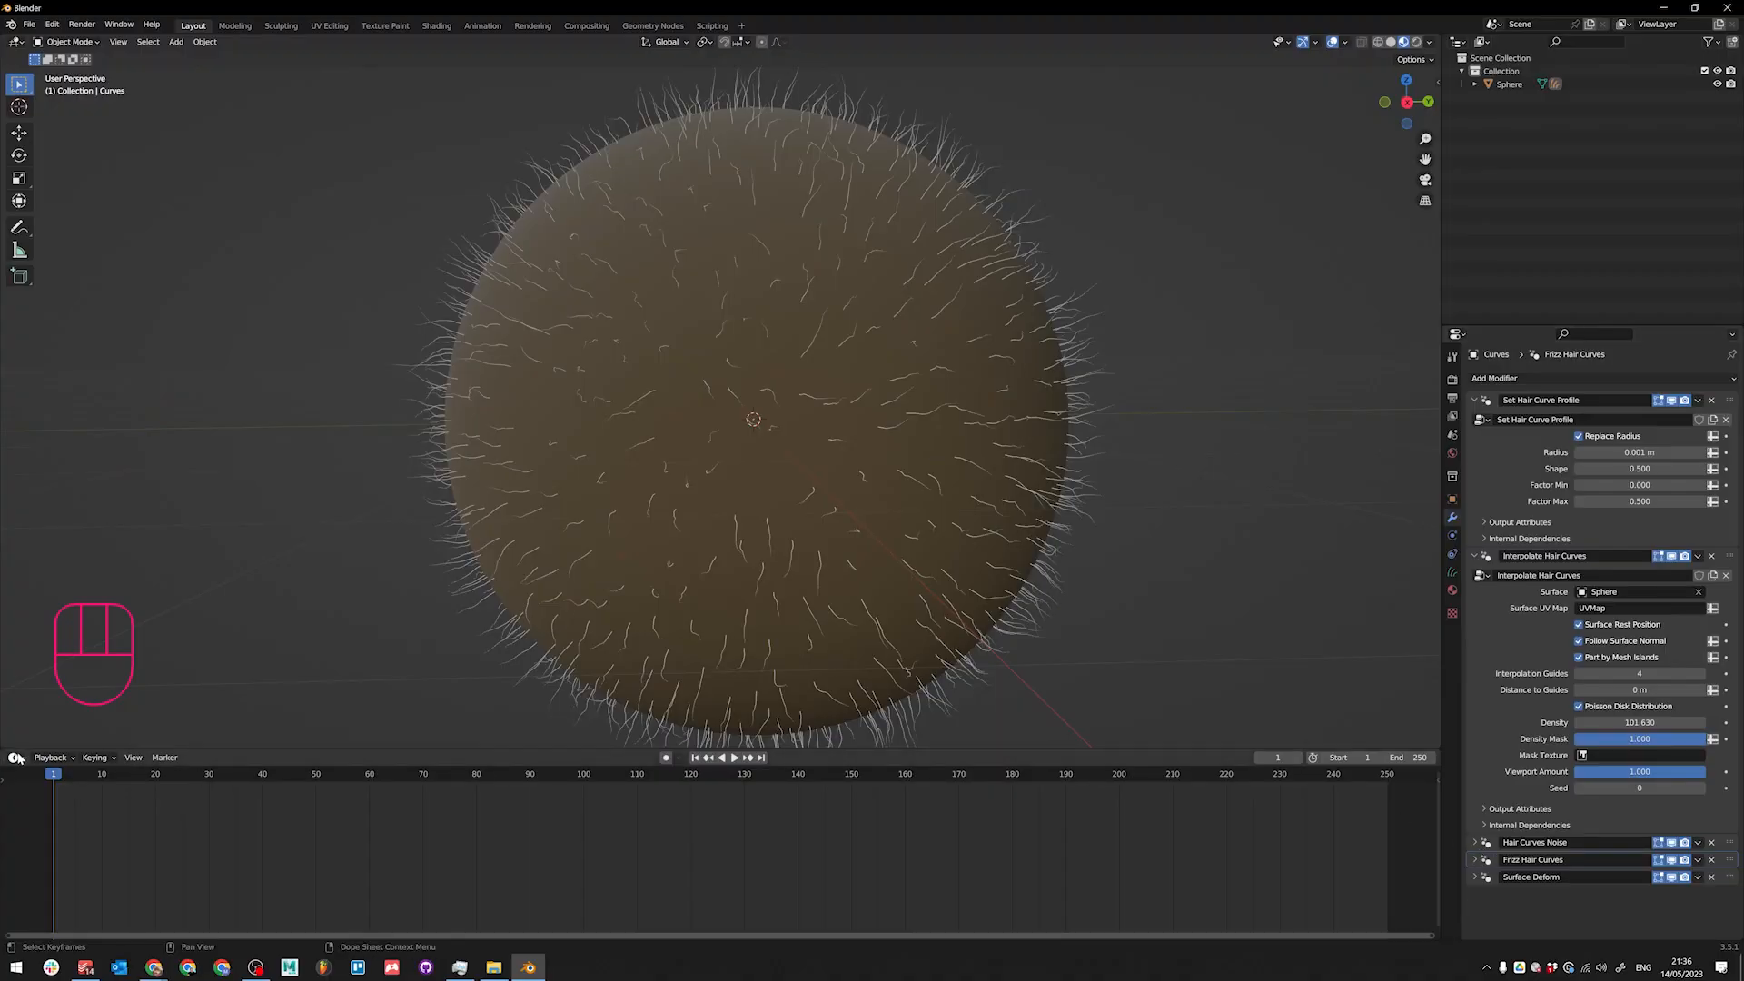
# Step: Turn the timeline area into an Asset Browser and show the Deformation catalog of the Hair assets
pyautogui.click(17, 758)
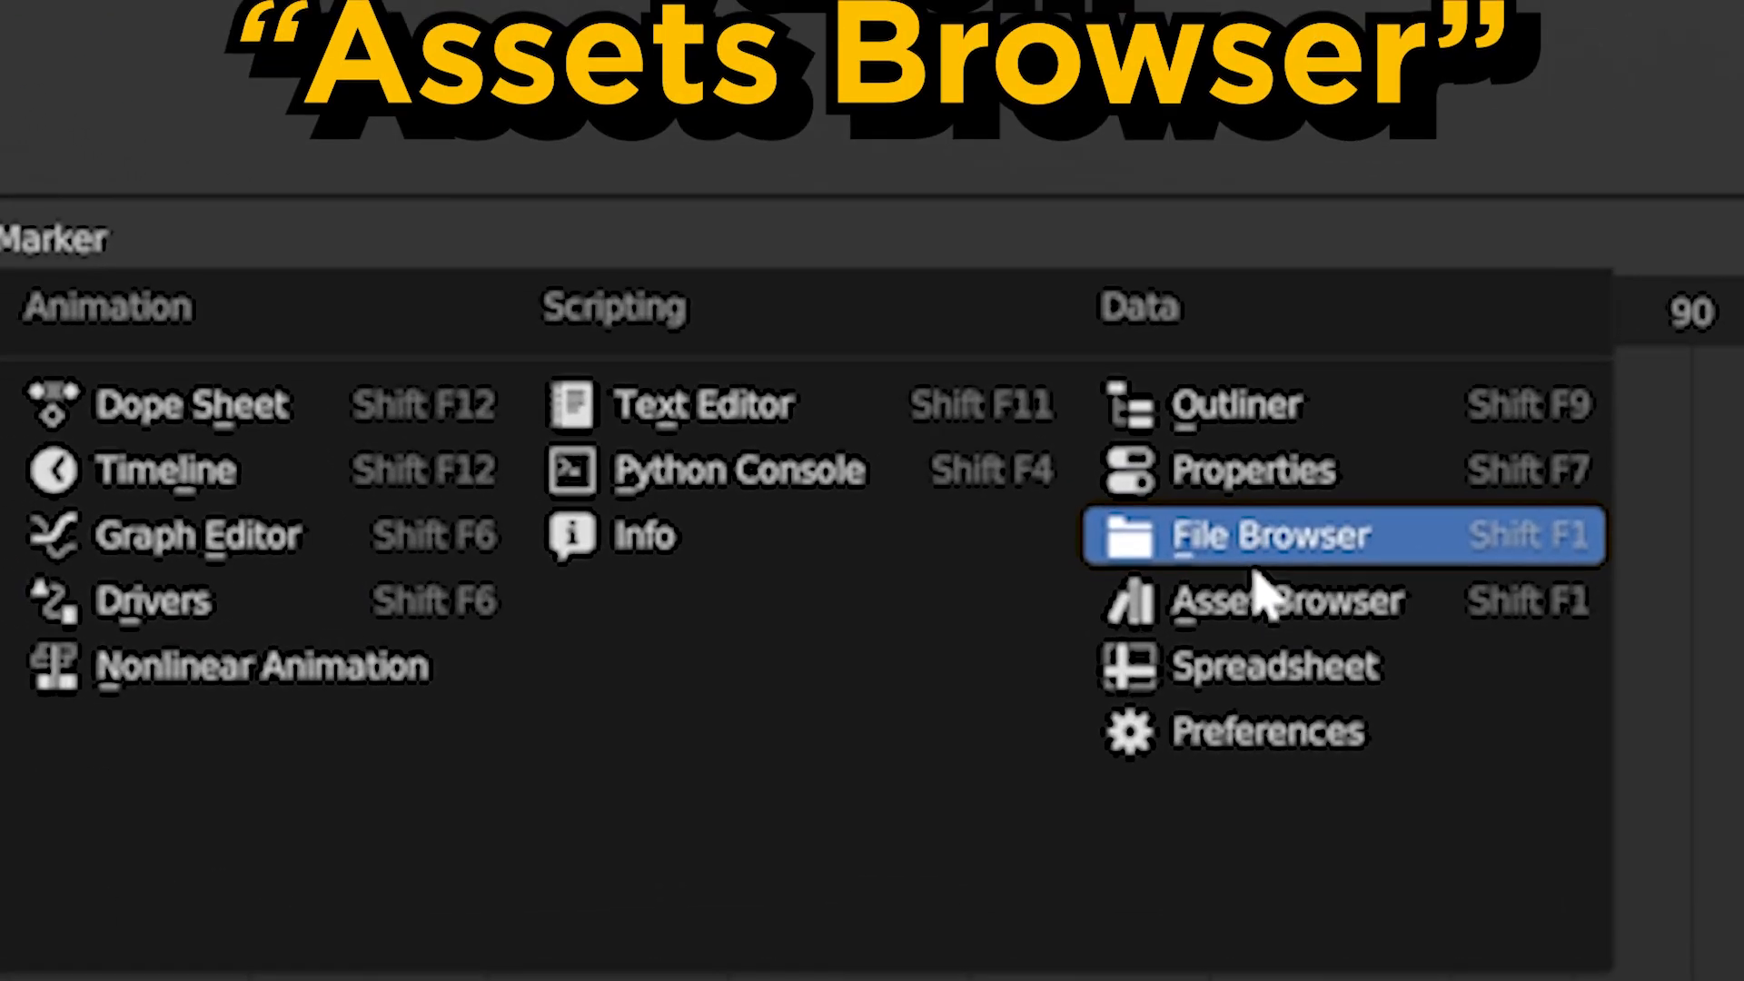
pyautogui.click(1288, 607)
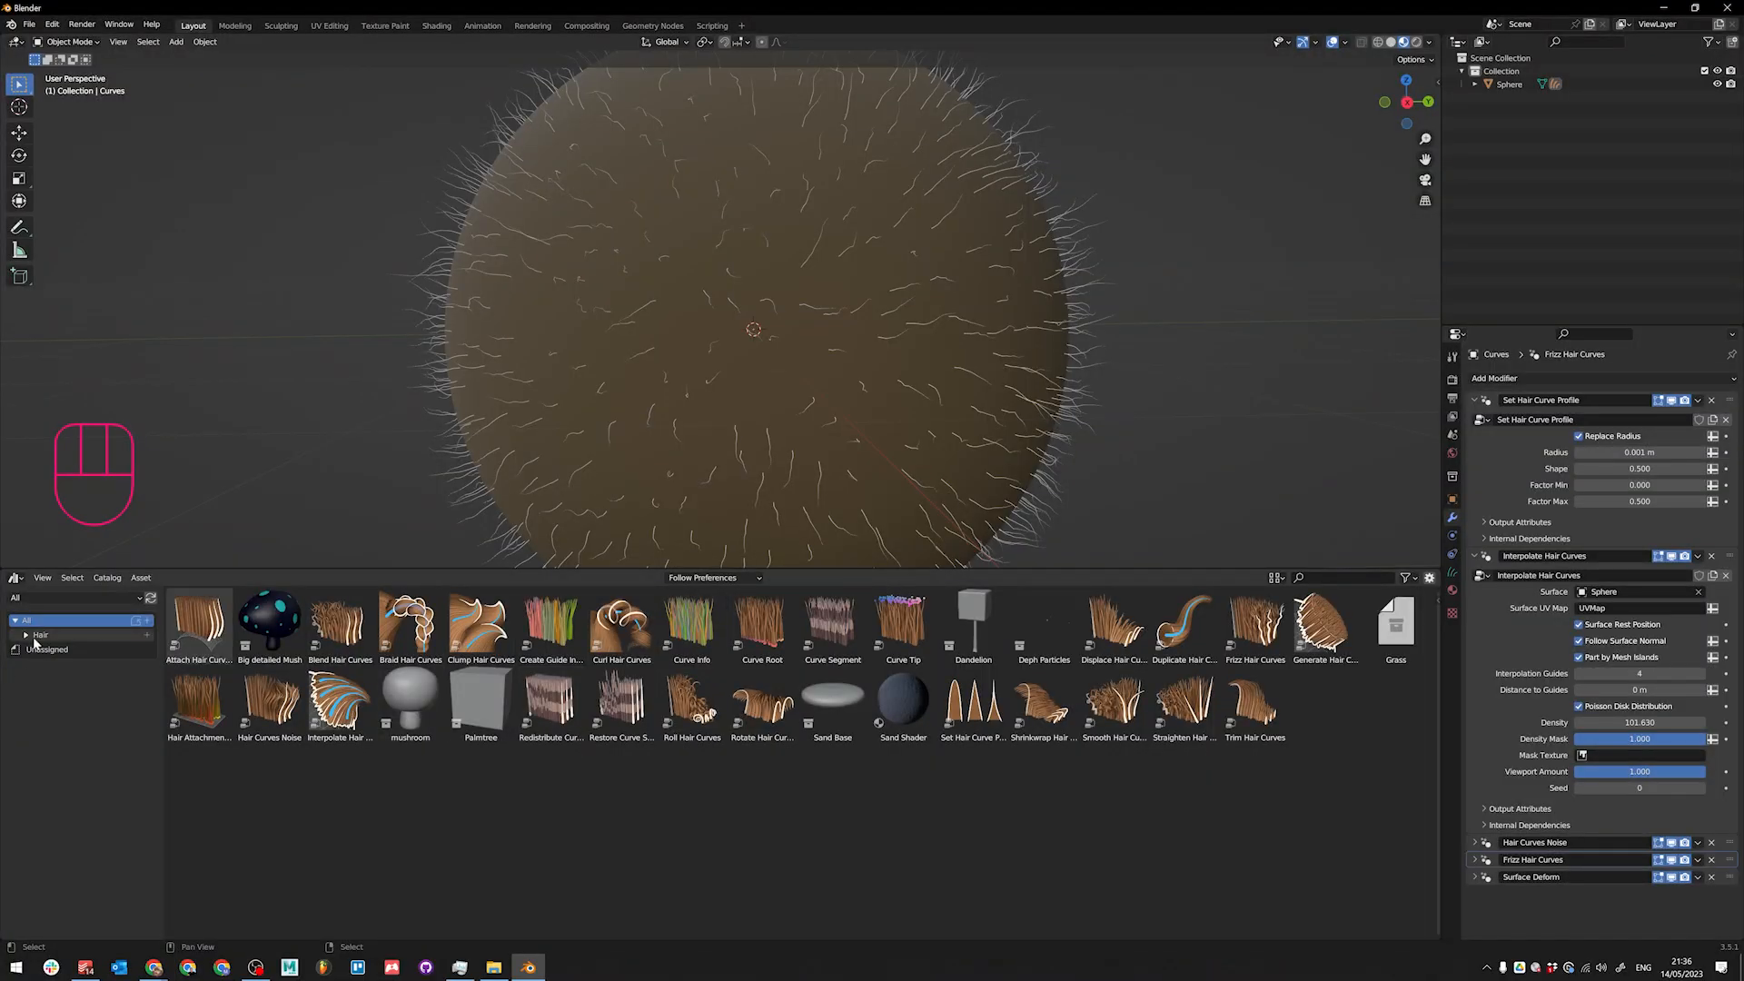
pyautogui.click(34, 635)
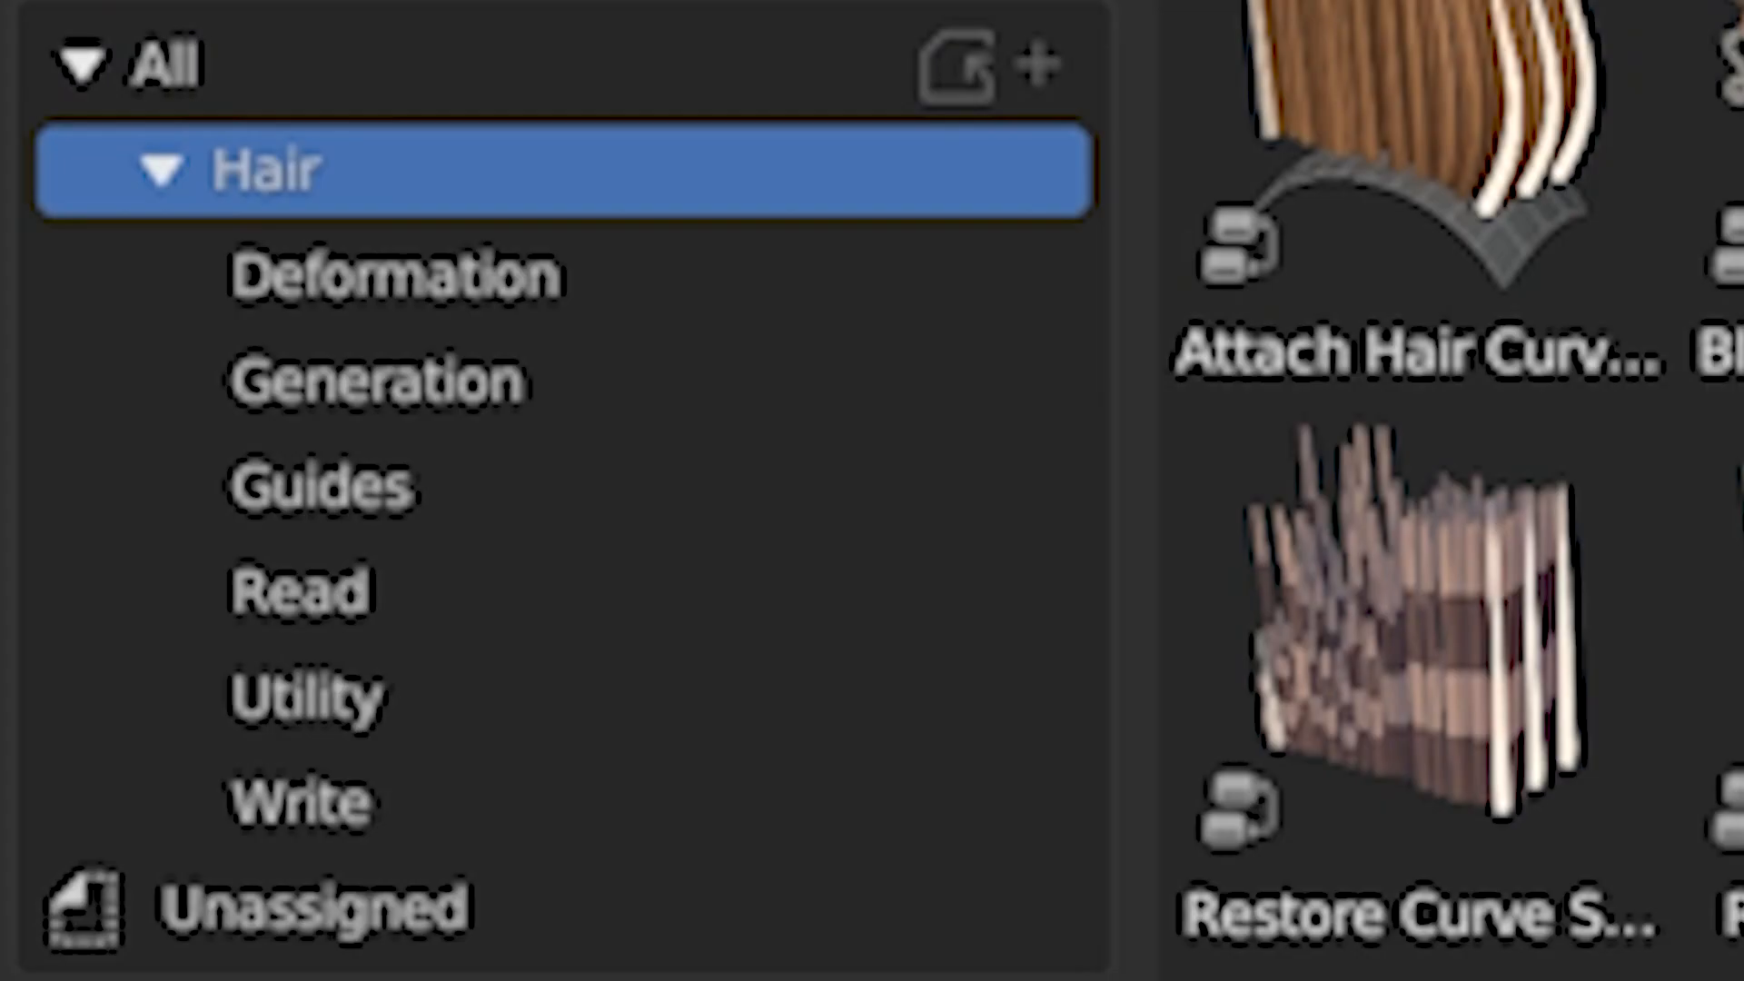
pyautogui.click(359, 287)
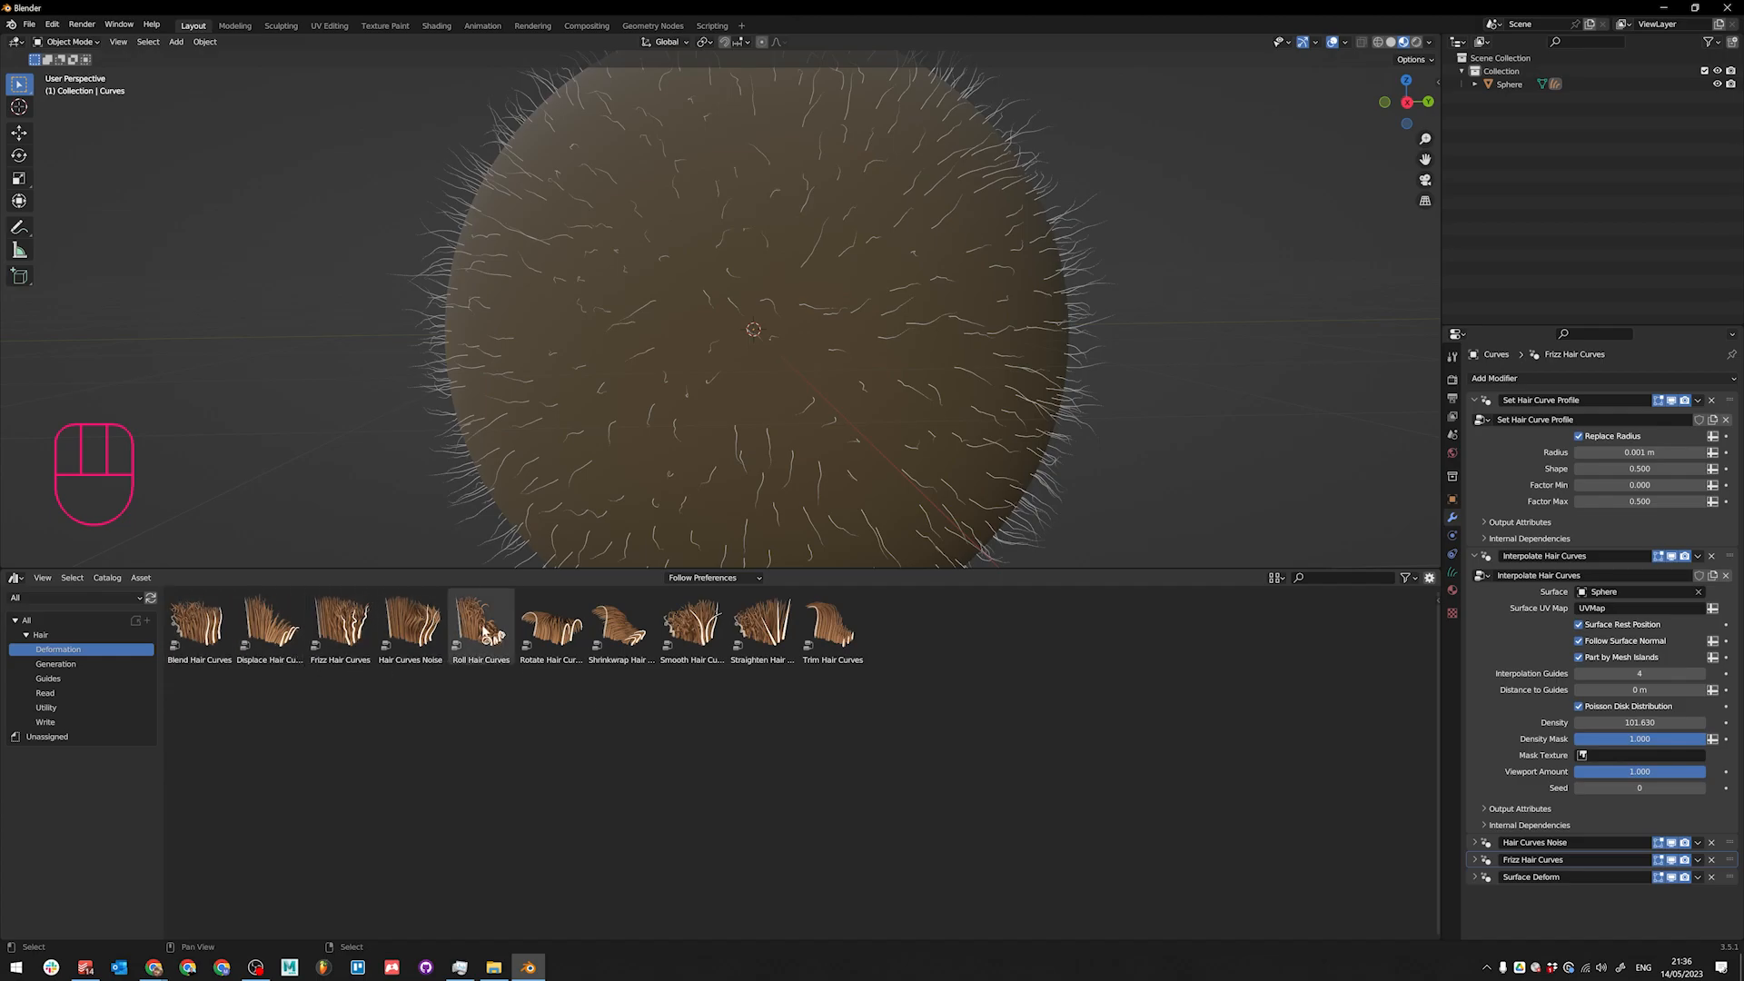
# Step: Apply the Roll Hair Curves asset to the fur and bring its modifier settings into view
pyautogui.moveTo(500, 625); pyautogui.dragTo(1085, 281)
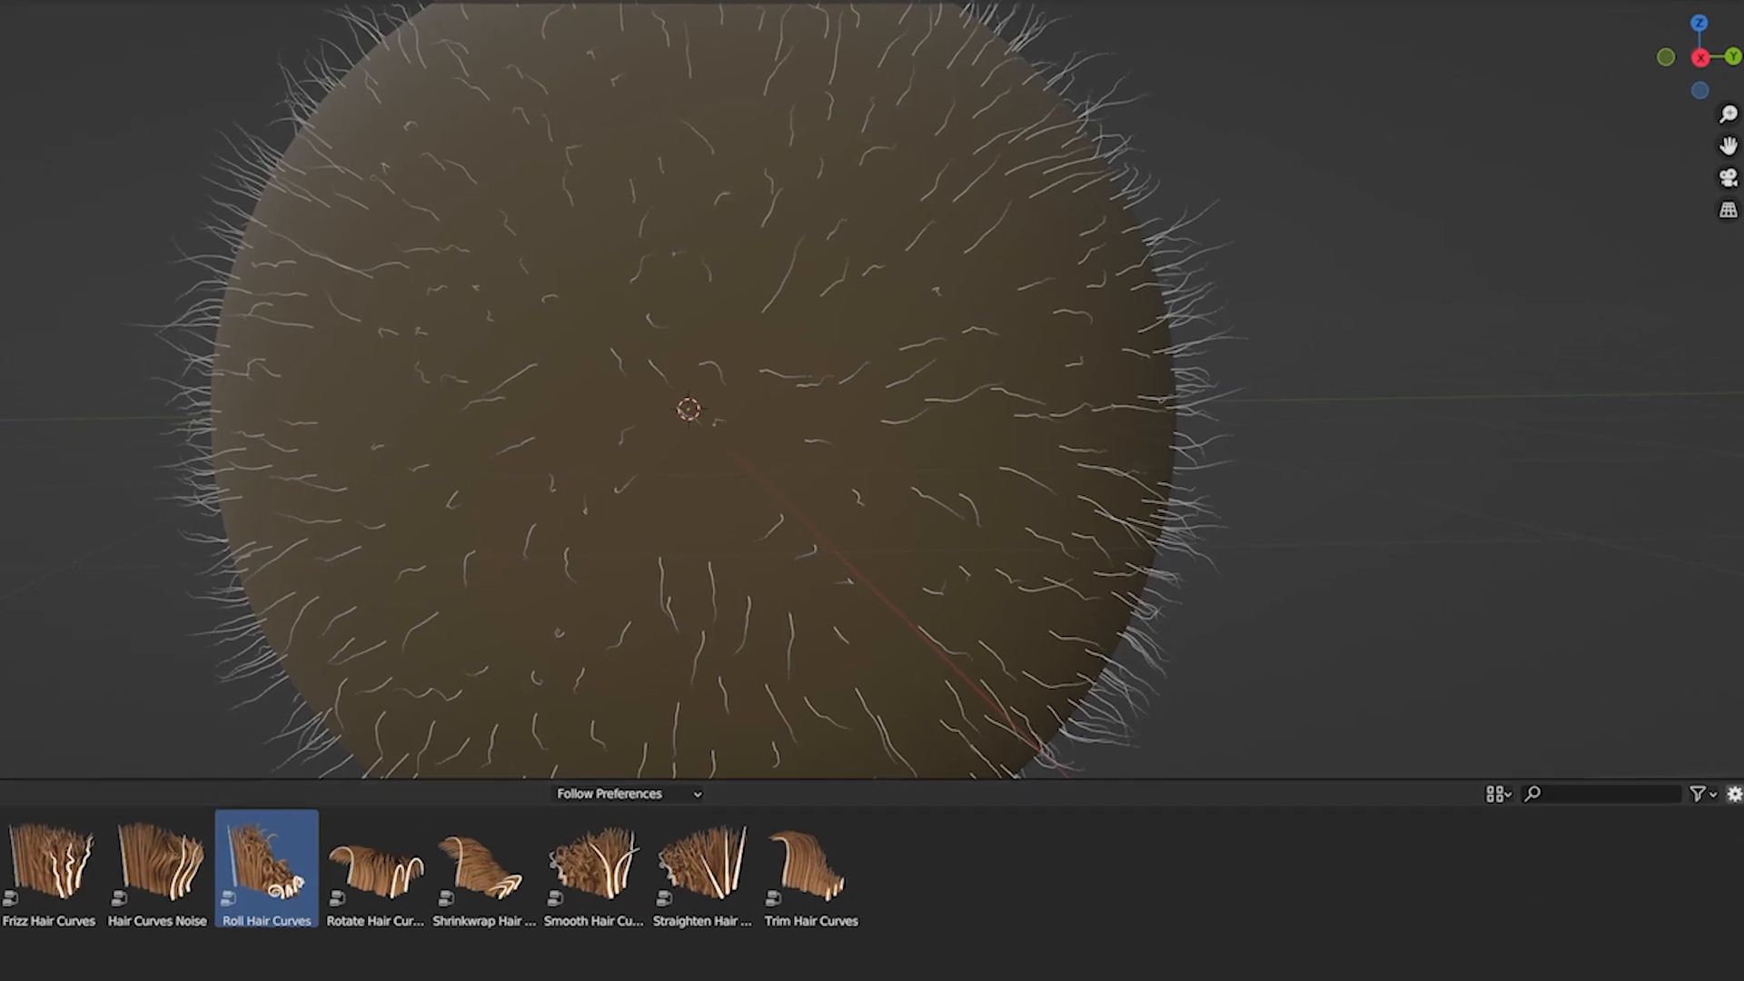
pyautogui.moveTo(1222, 322); pyautogui.dragTo(1219, 319)
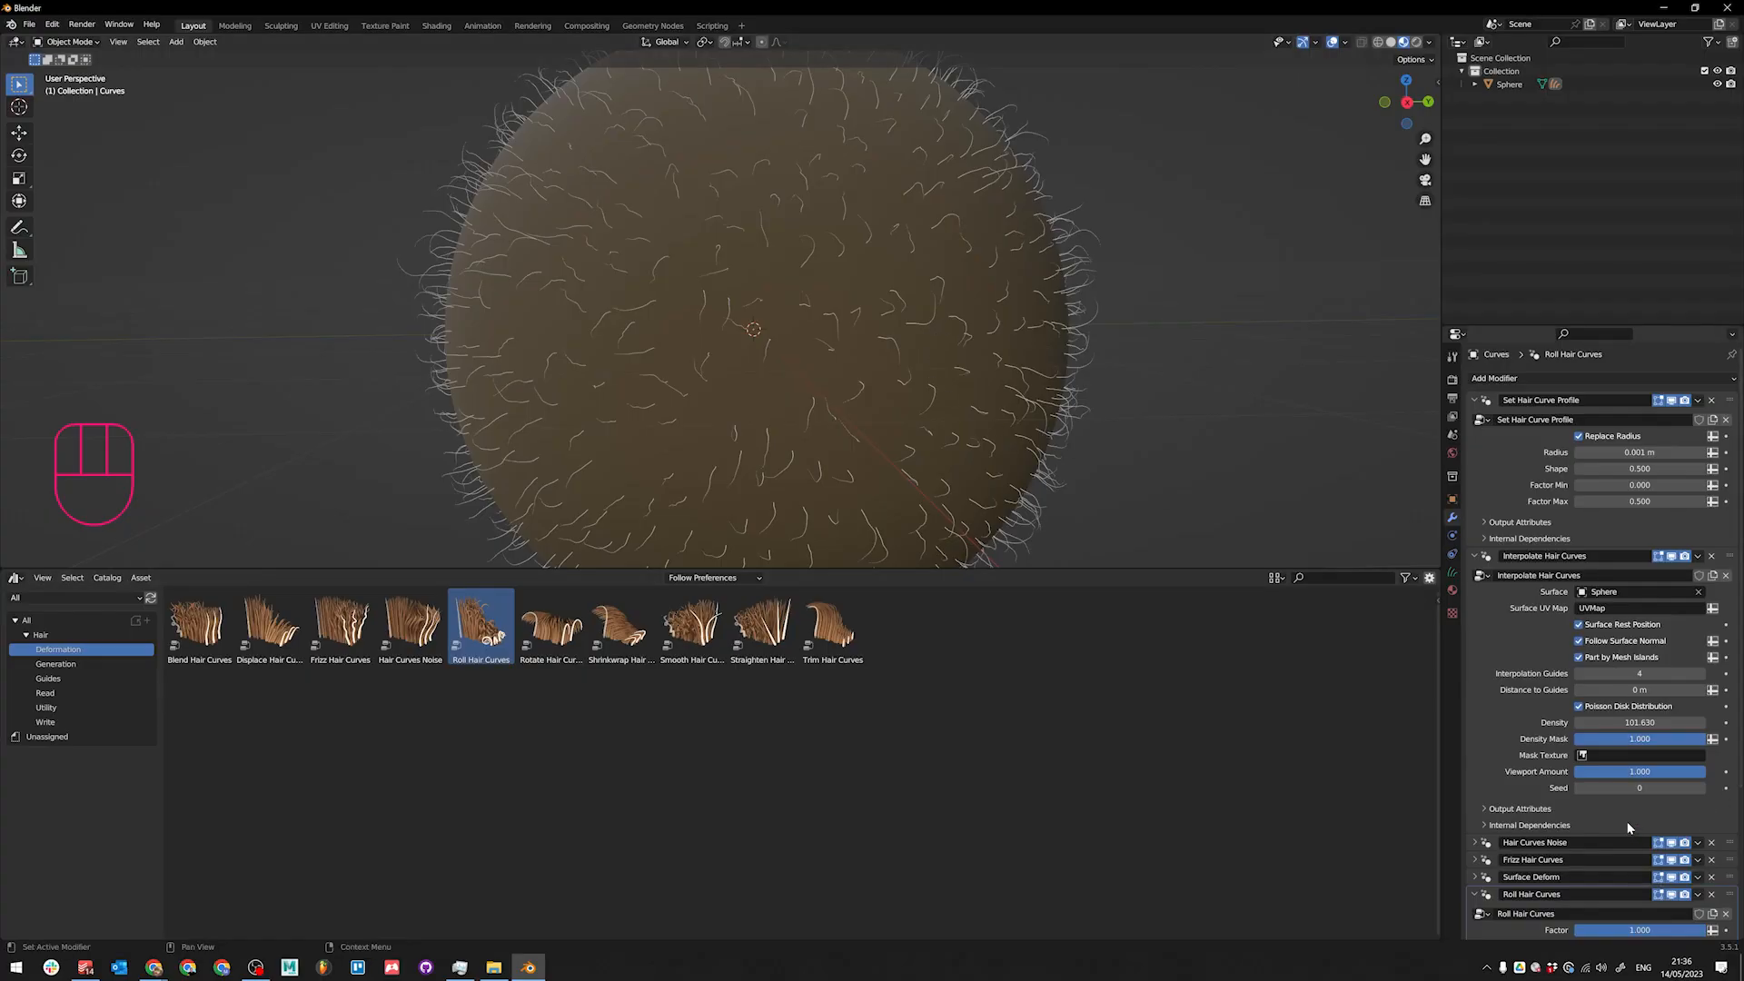
pyautogui.scroll(-2, 1628, 826)
pyautogui.scroll(-1, 1635, 918)
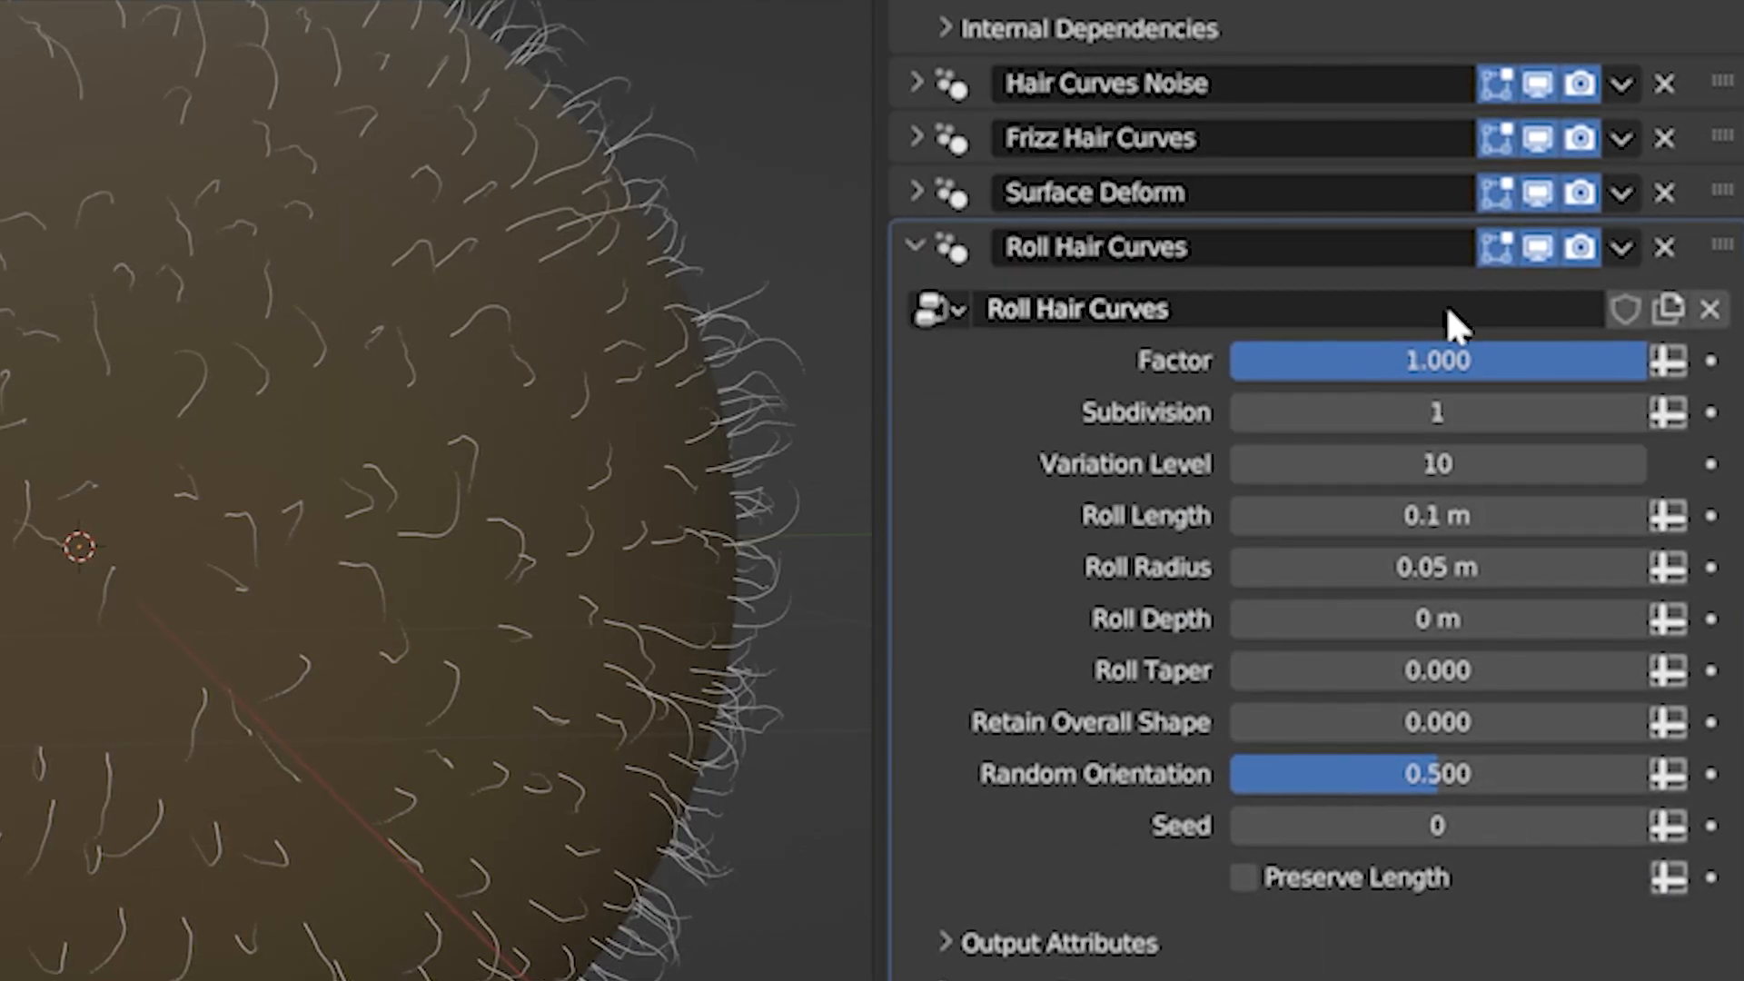
# Step: Set the Roll Hair Curves factor to 1.000 and its Roll Radius to 0.14 m, and check the fur from another angle
pyautogui.moveTo(1453, 361); pyautogui.dragTo(1648, 361)
pyautogui.moveTo(1425, 567); pyautogui.dragTo(1066, 570)
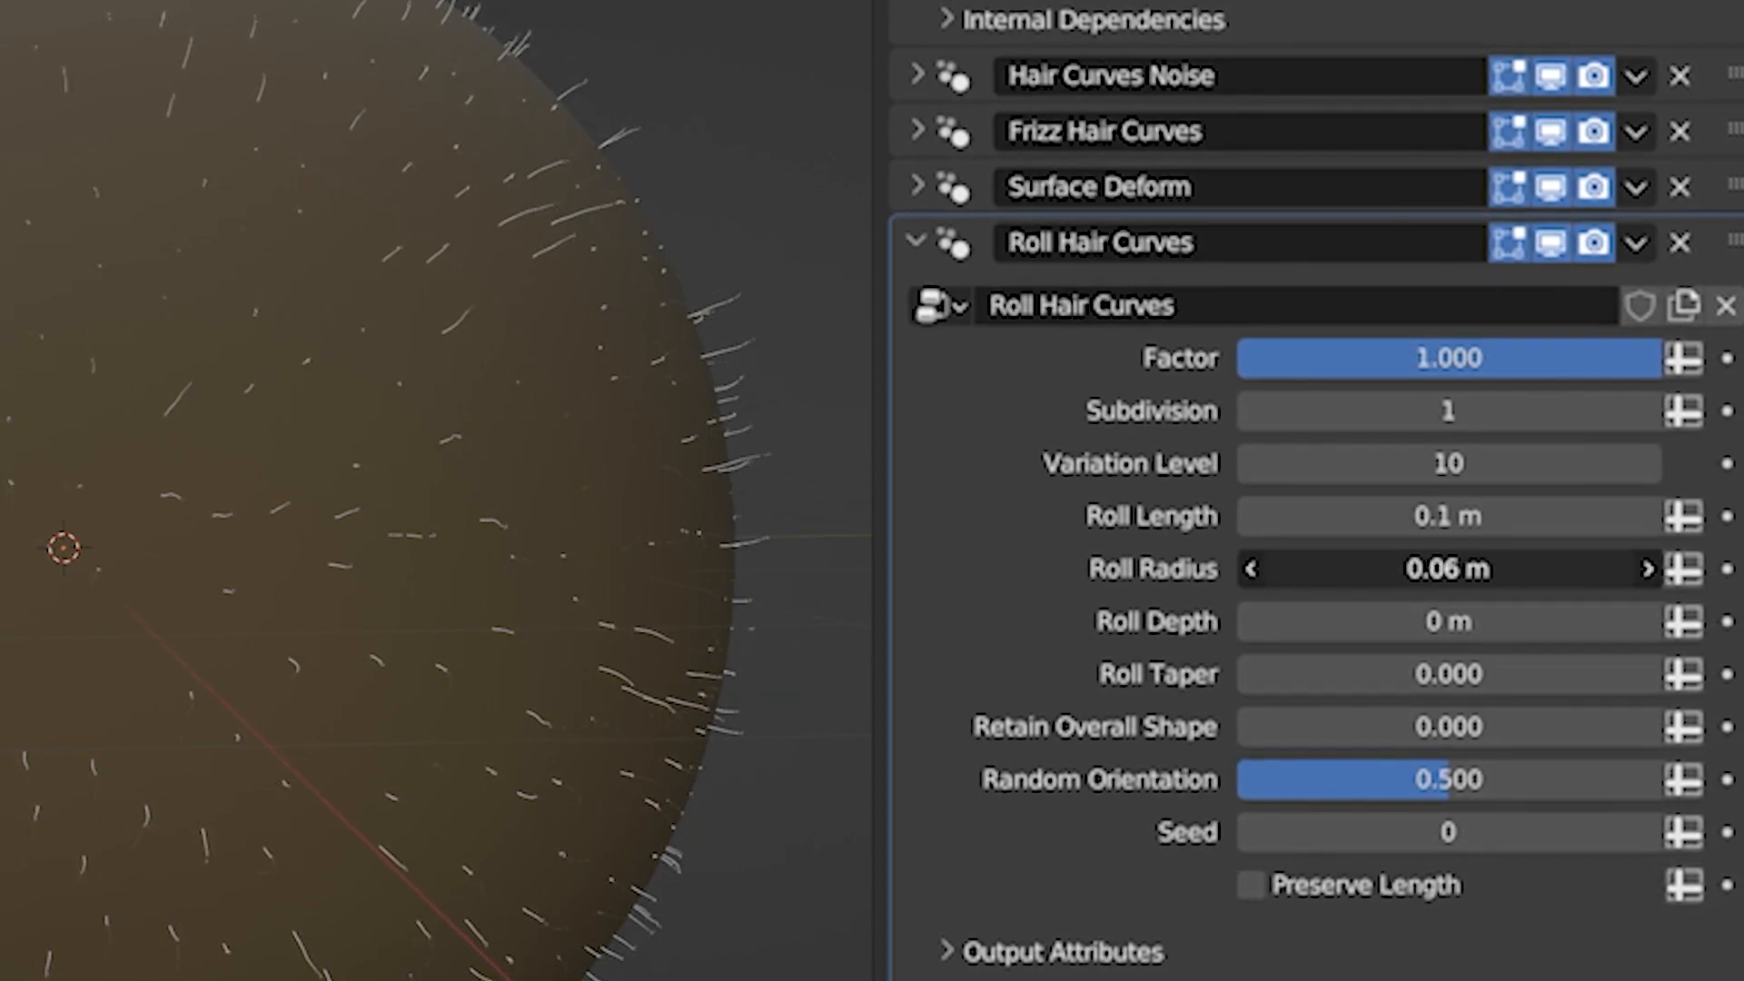
pyautogui.moveTo(1330, 570)
pyautogui.mouseDown()
pyautogui.moveTo(1371, 570)
pyautogui.moveTo(1321, 570)
pyautogui.mouseUp()
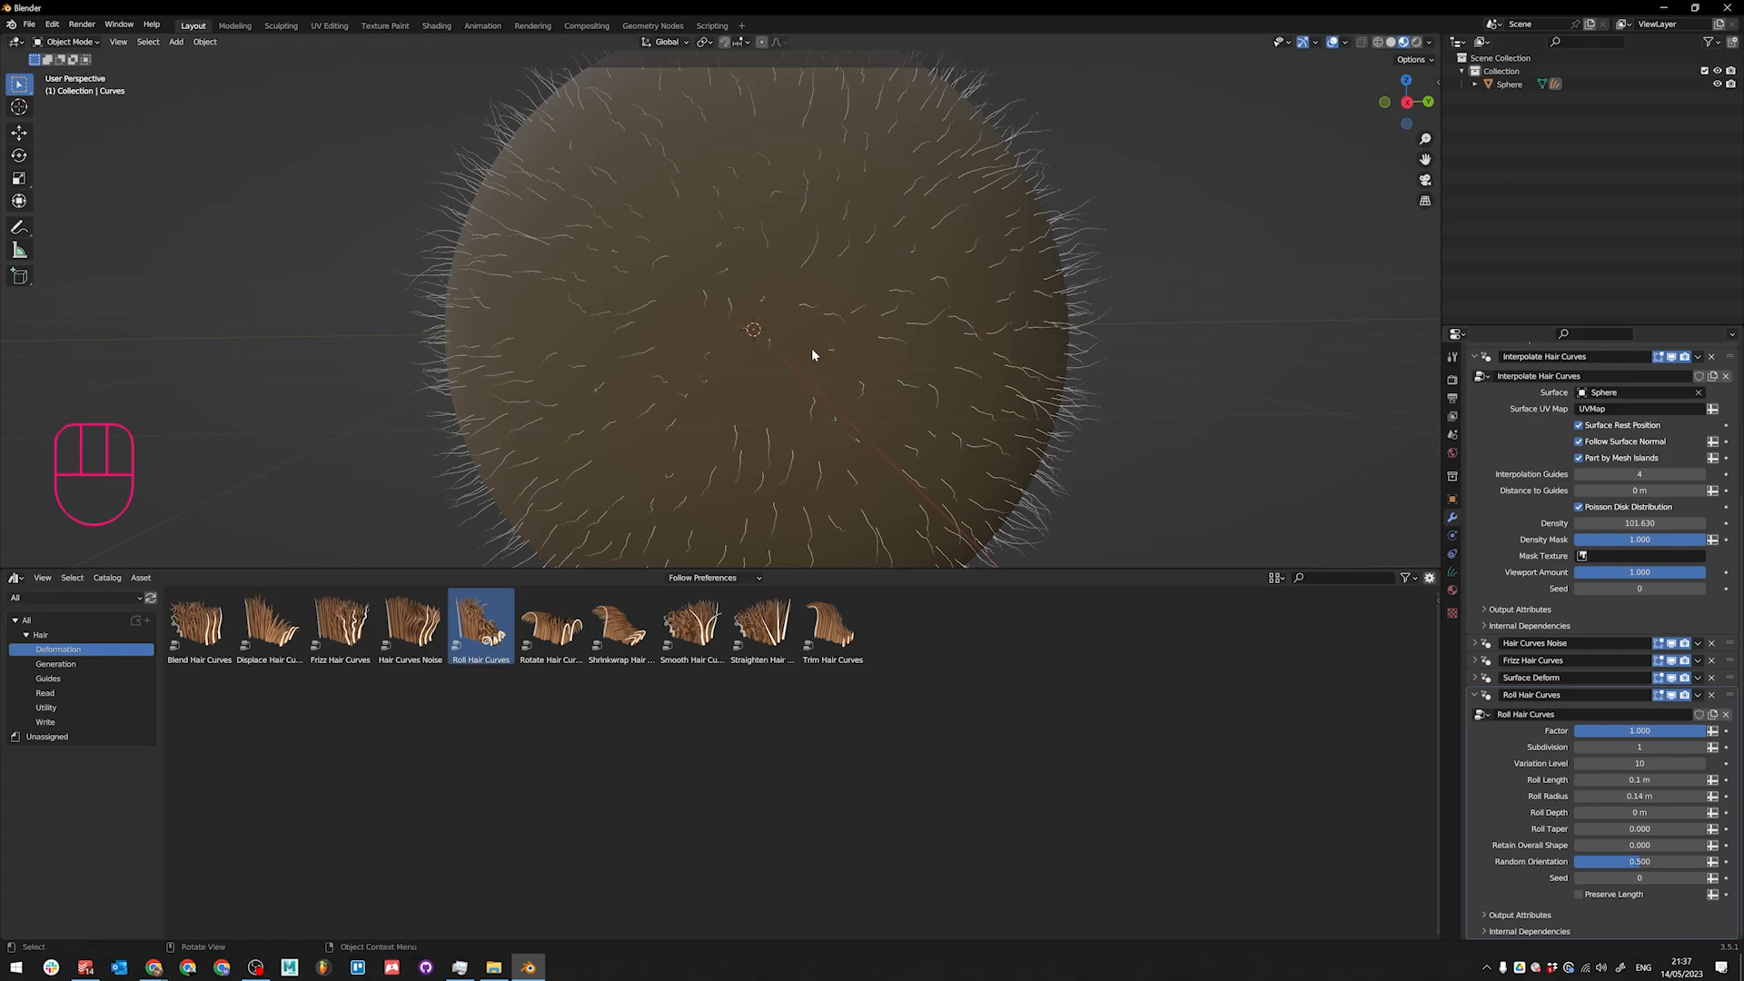
pyautogui.scroll(-3, 814, 354)
pyautogui.keyDown('alt'); pyautogui.moveTo(728, 378); pyautogui.dragTo(666, 353); pyautogui.keyUp('alt')
pyautogui.scroll(3, 869, 318)
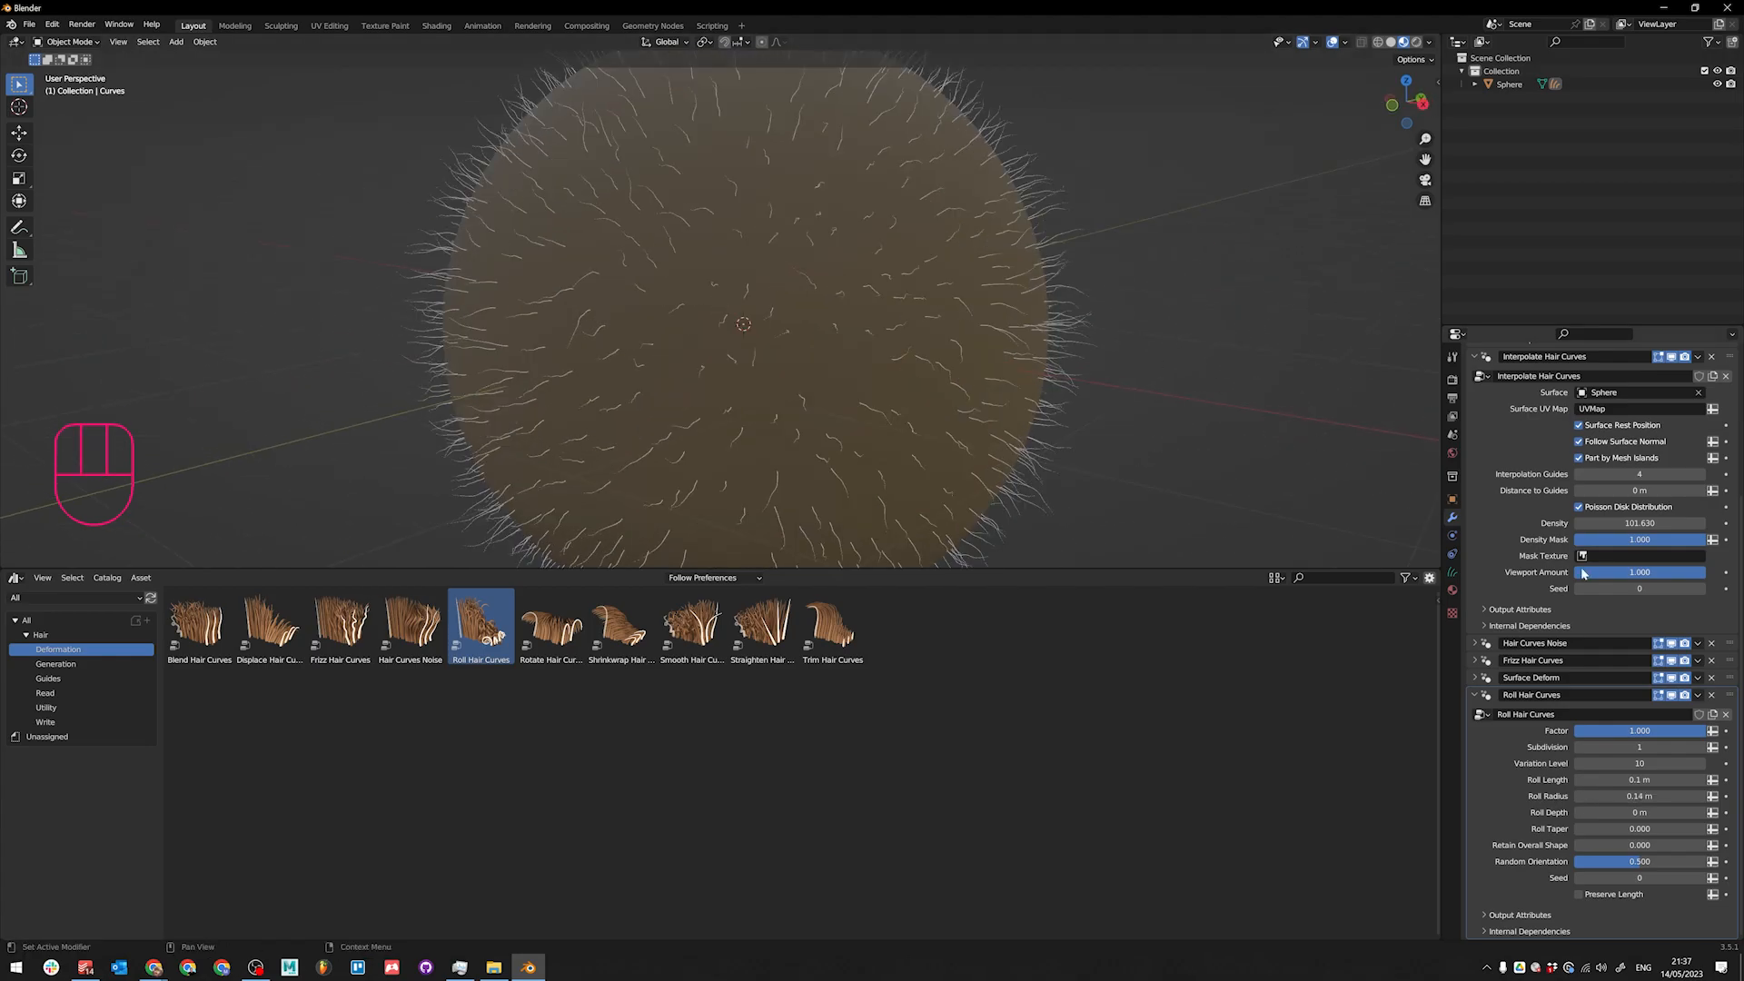
# Step: Select the fur on the sphere and delete it, keeping the bare sphere
pyautogui.scroll(5, 1585, 581)
pyautogui.scroll(-5, 830, 225)
pyautogui.click(831, 226)
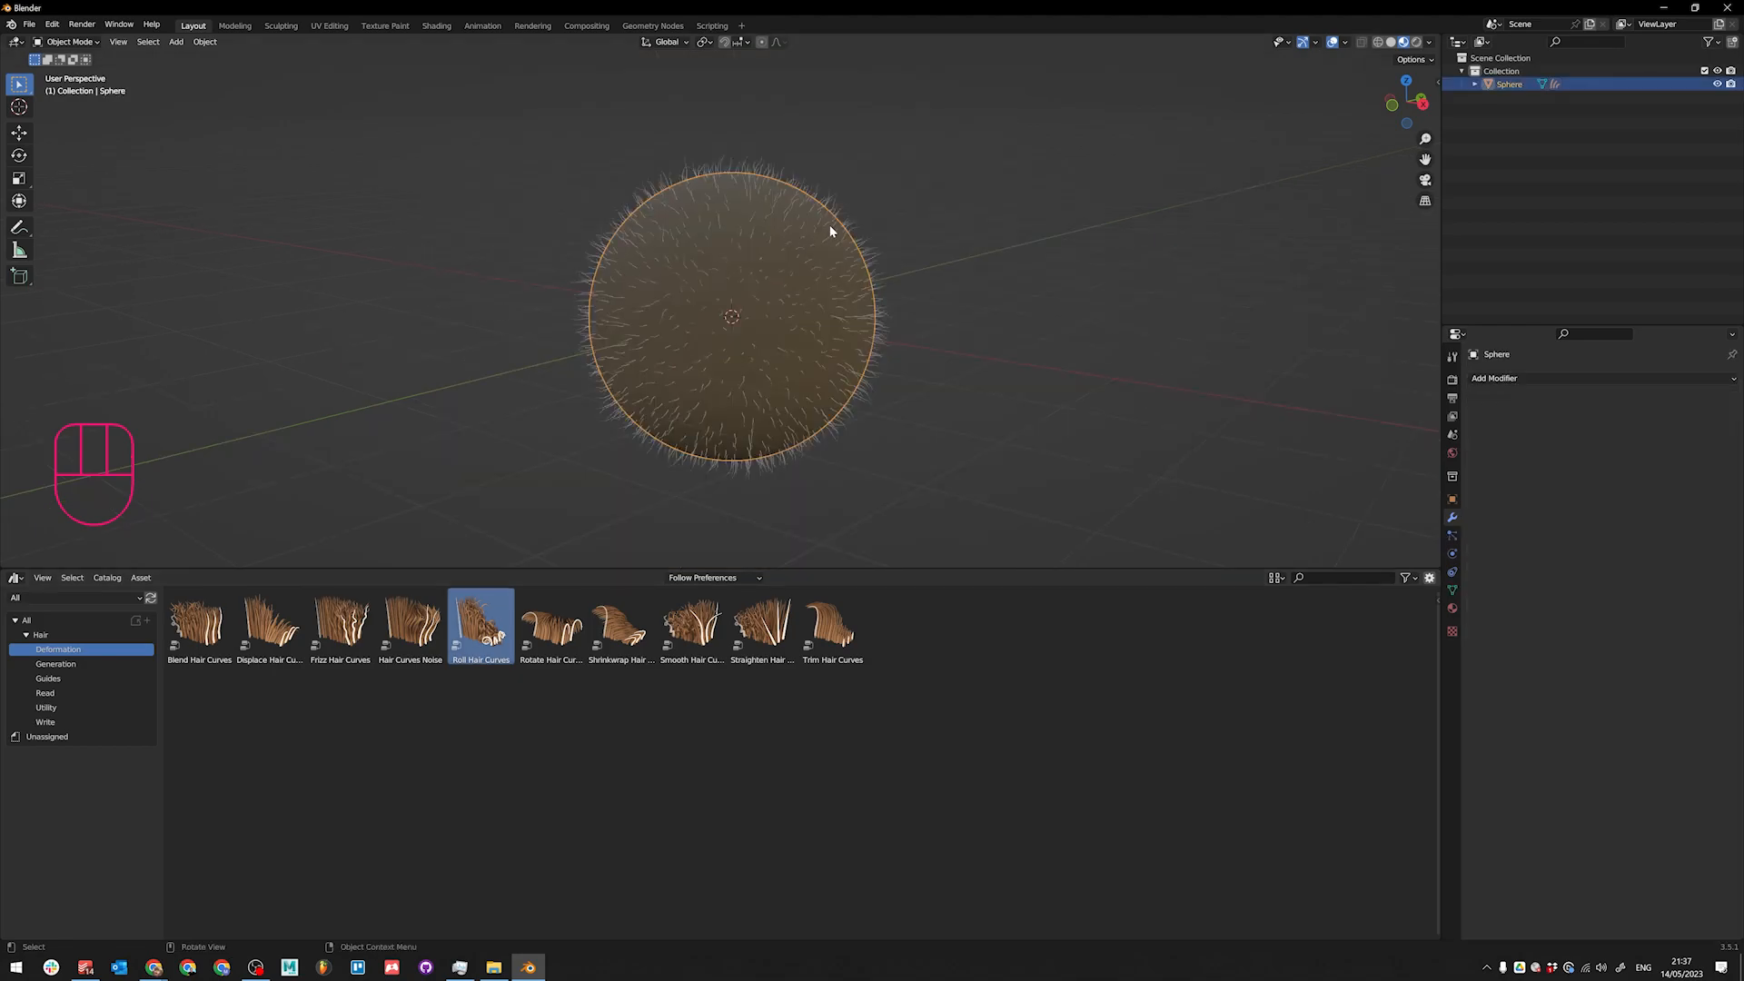
pyautogui.click(842, 217)
pyautogui.click(844, 214)
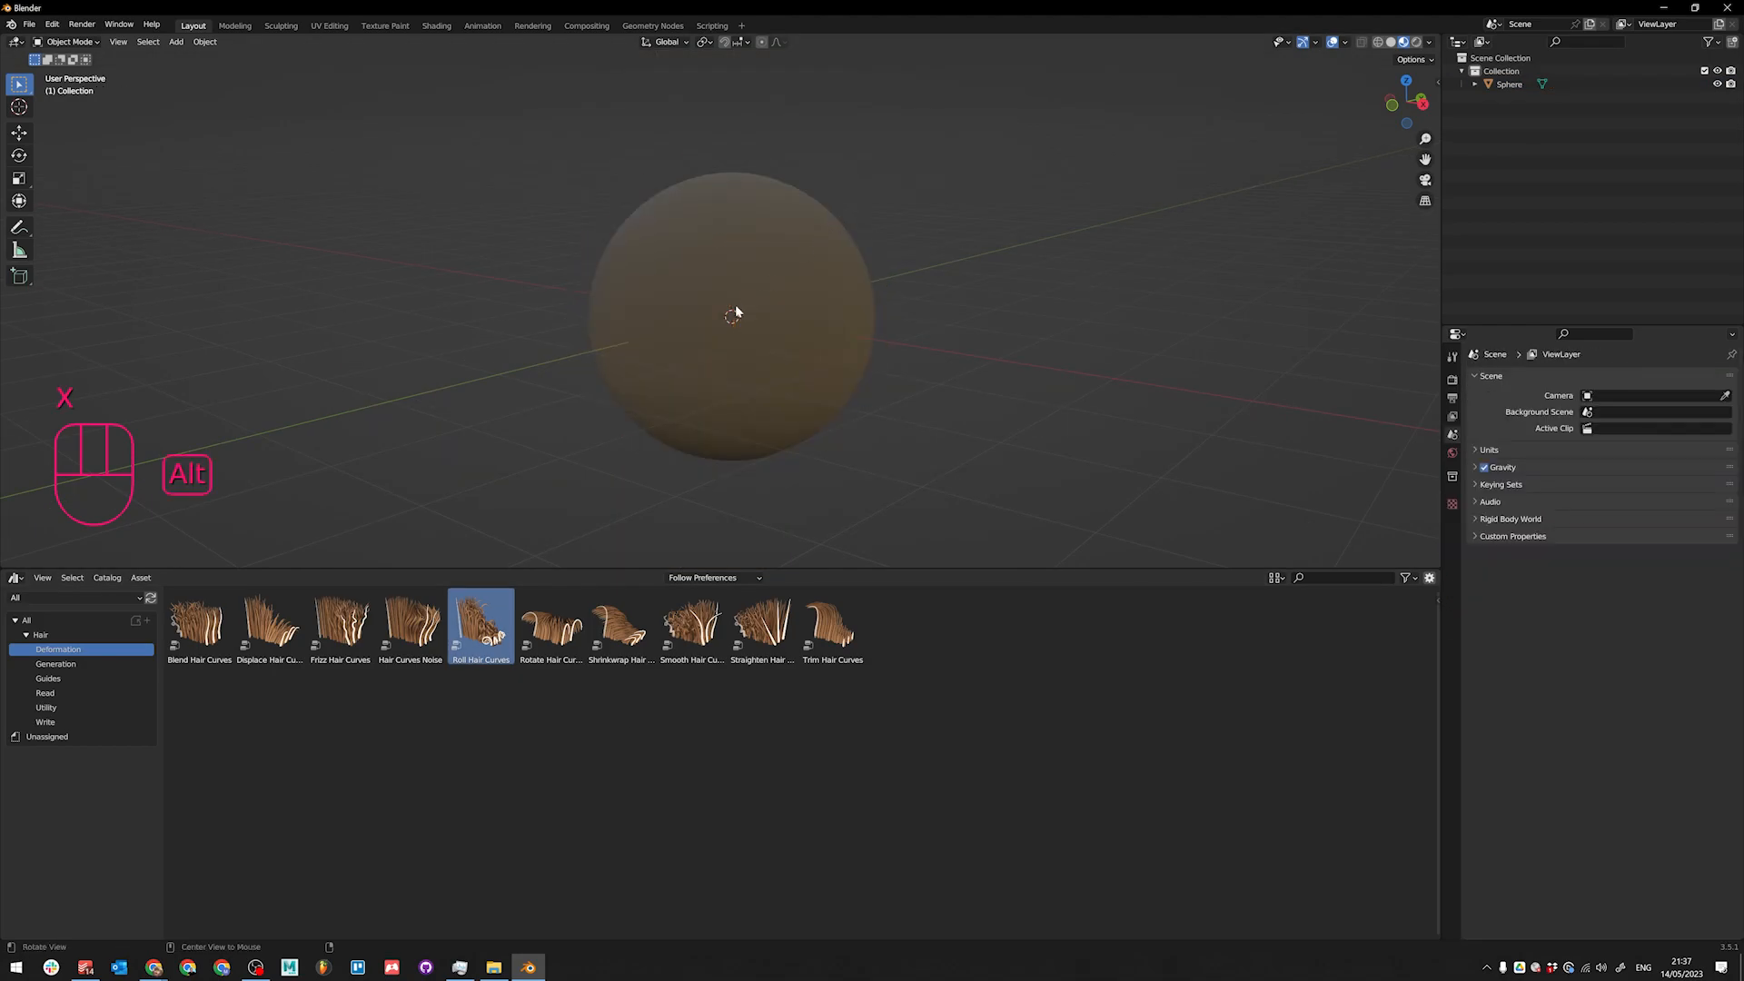
# Step: Select the sphere and add an Empty Hair curves object to it
pyautogui.click(738, 312)
pyautogui.hotkey('shift', 'a')
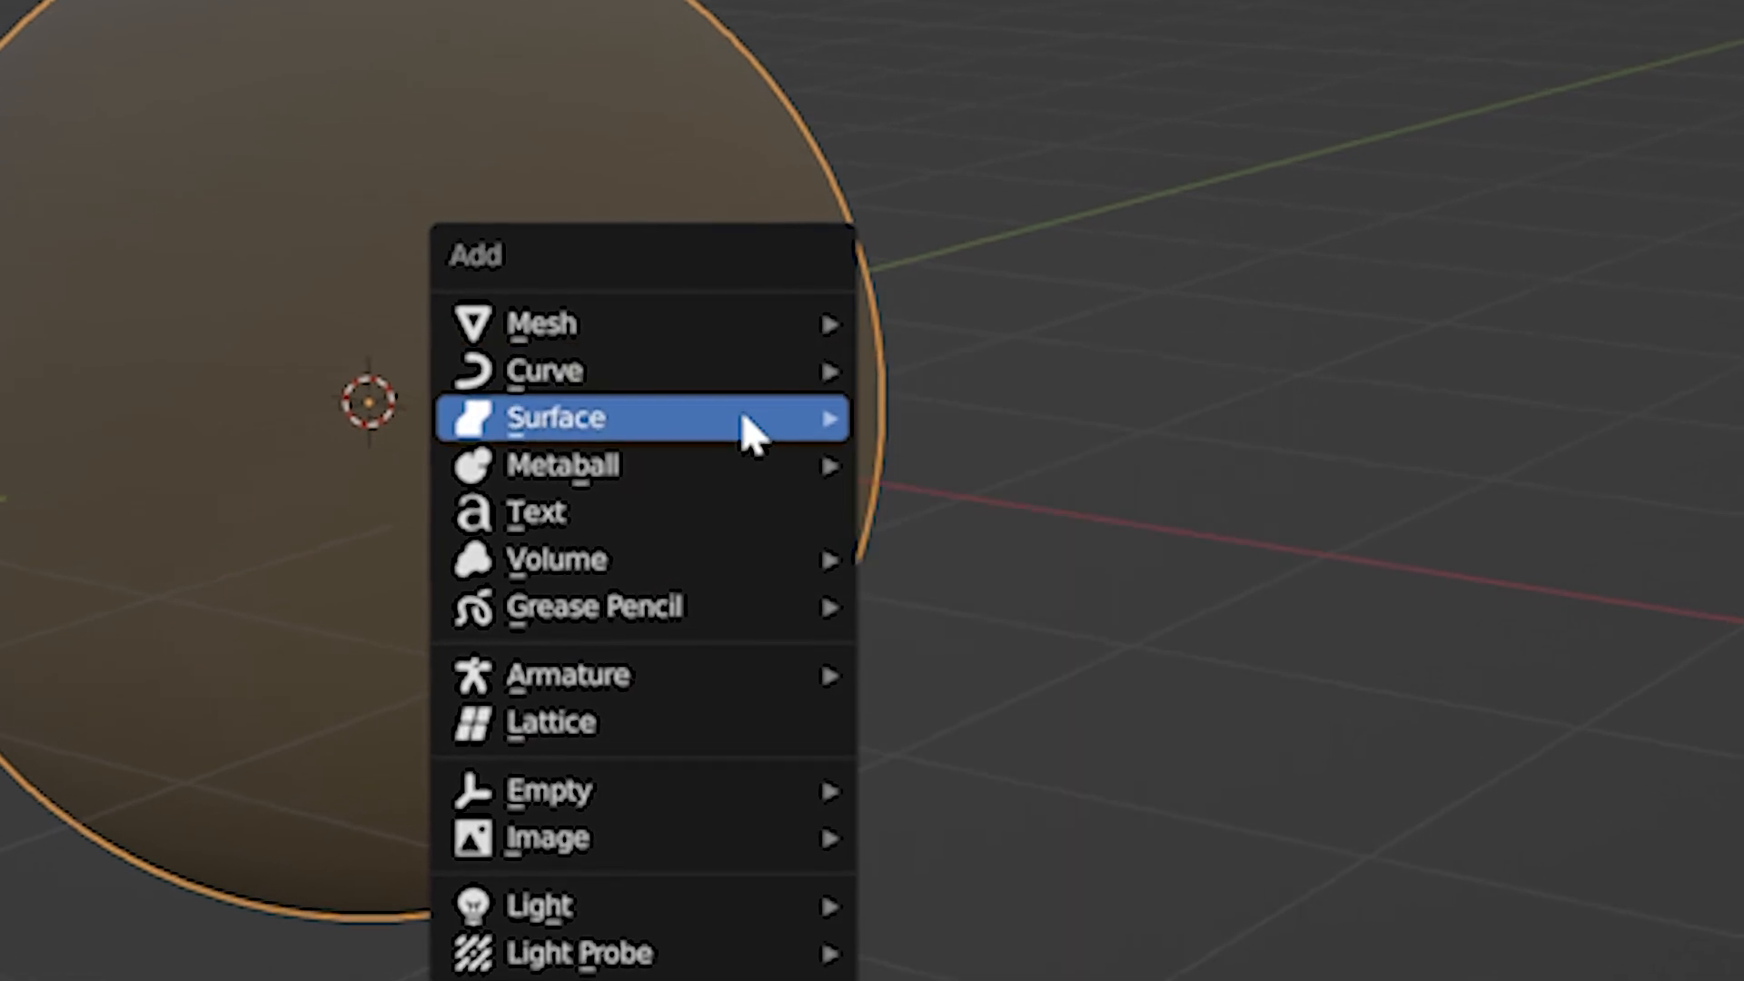
pyautogui.moveTo(740, 390)
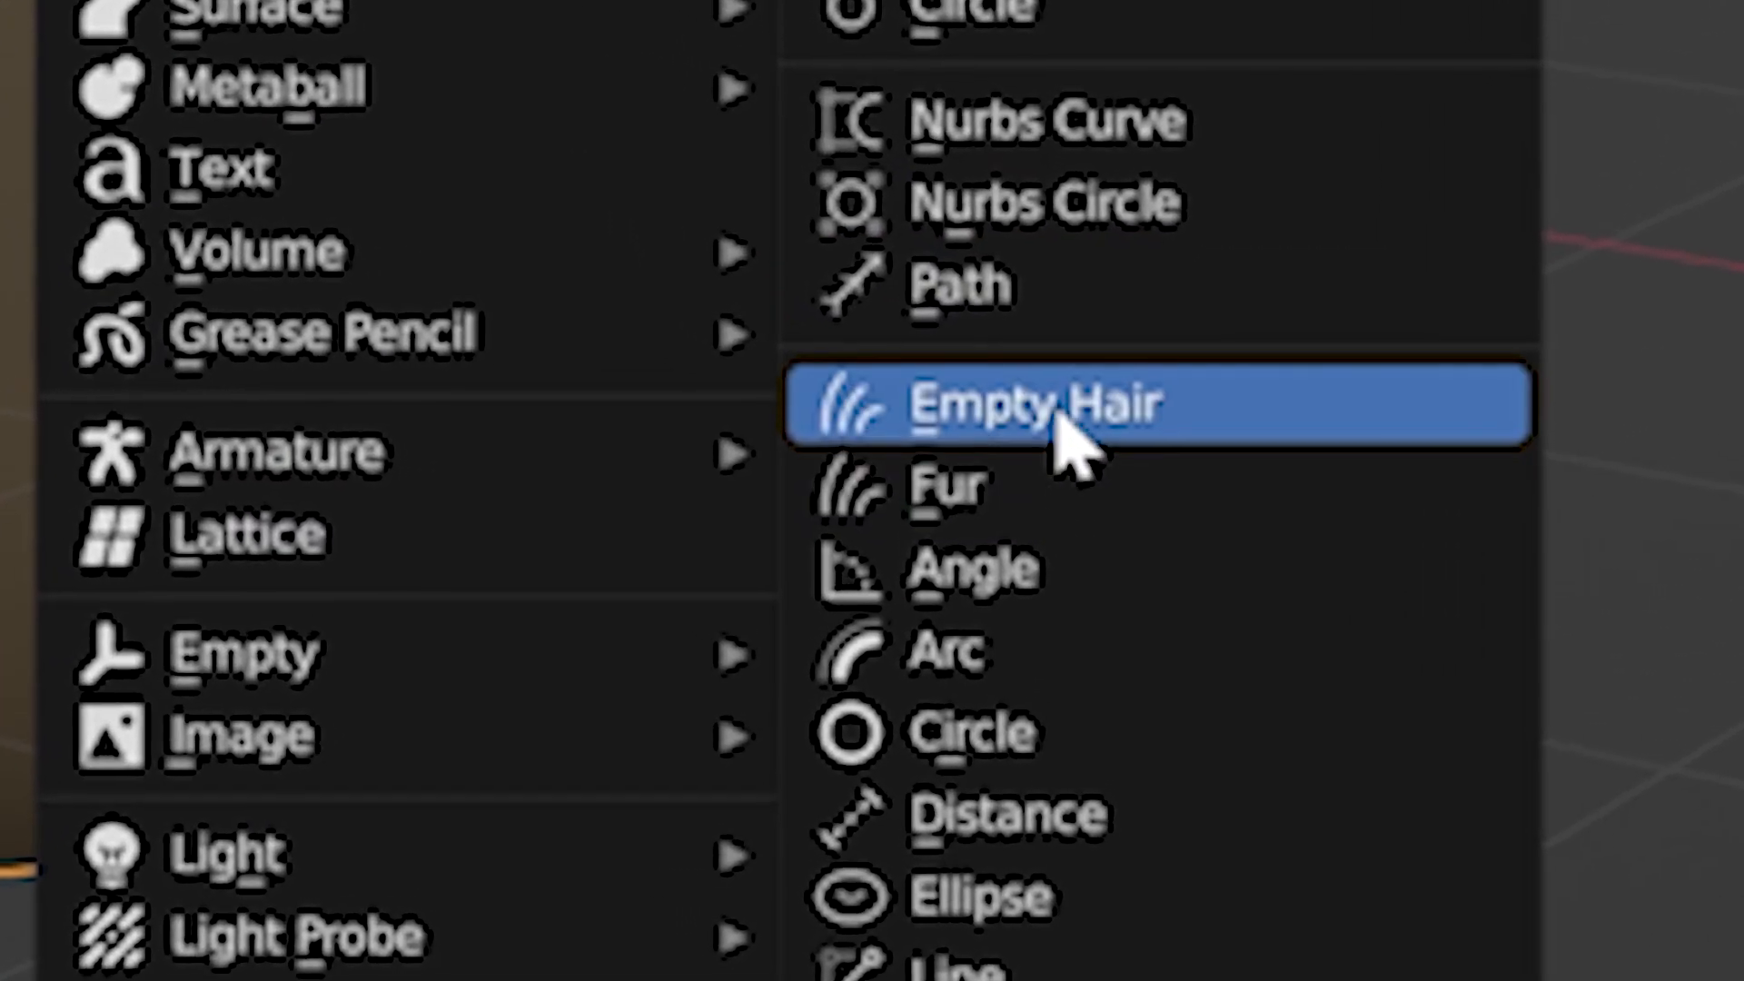
pyautogui.click(1057, 413)
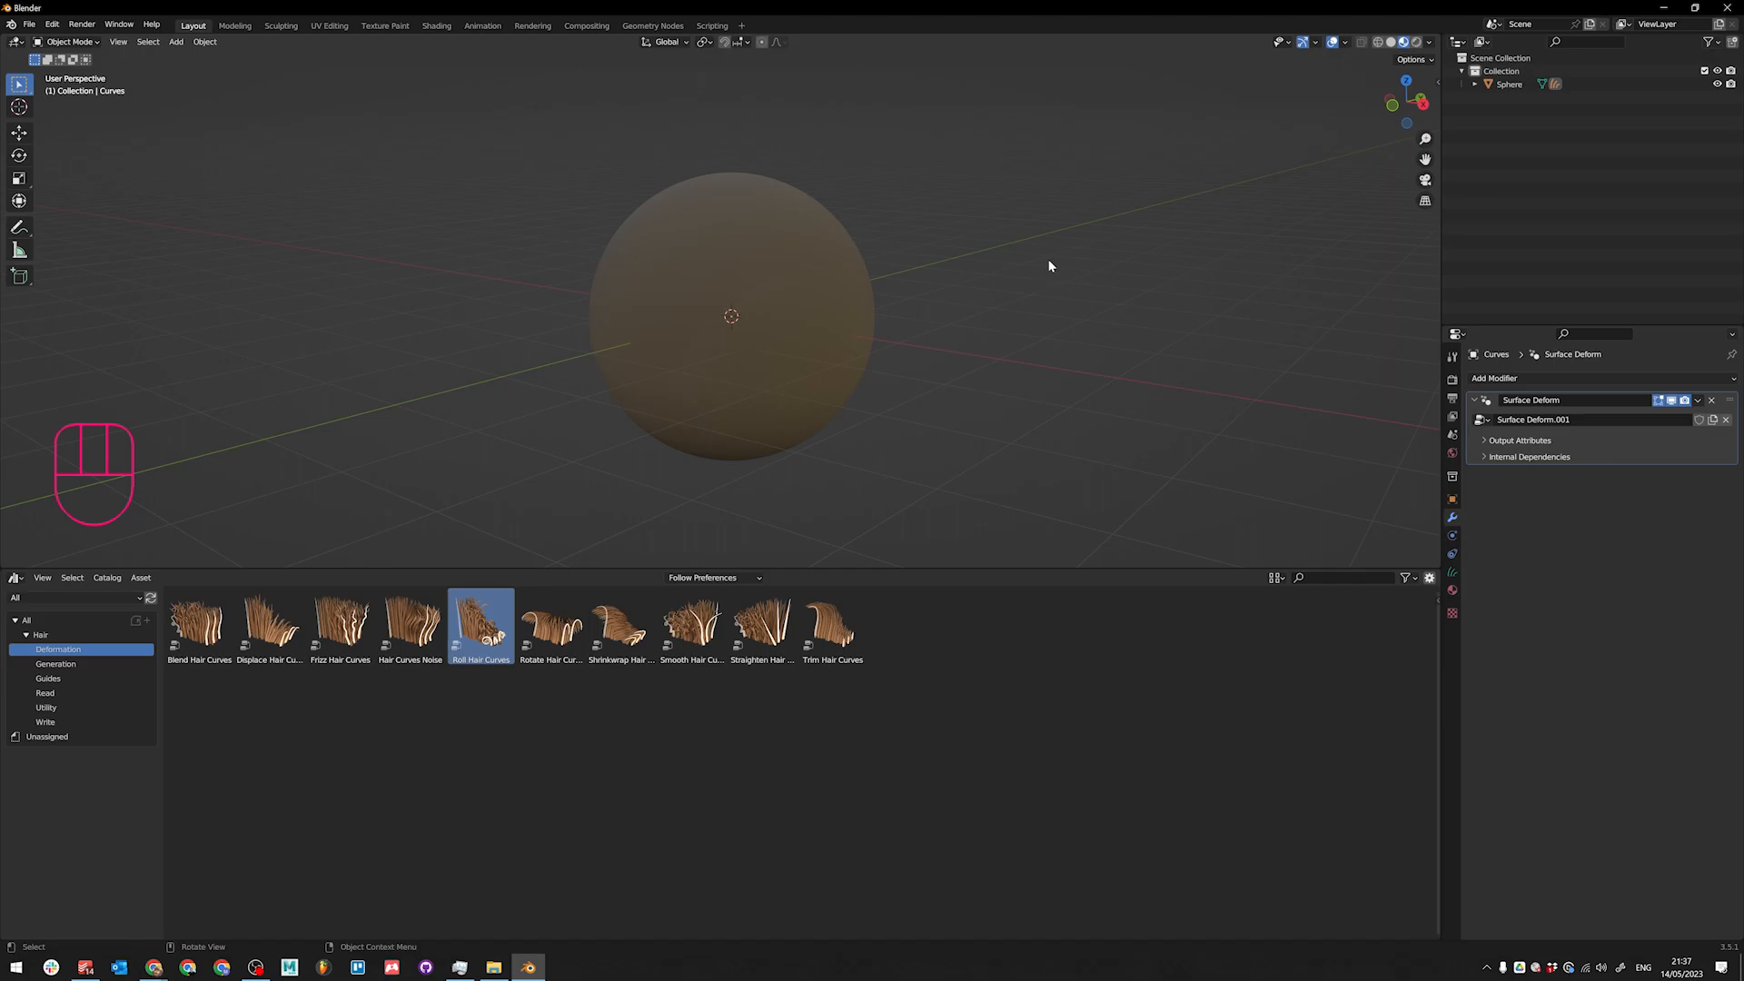
# Step: Switch the empty hair object to Sculpt Mode and widen the tool list until the brush names show
pyautogui.hotkey('ctrl', 'Tab')
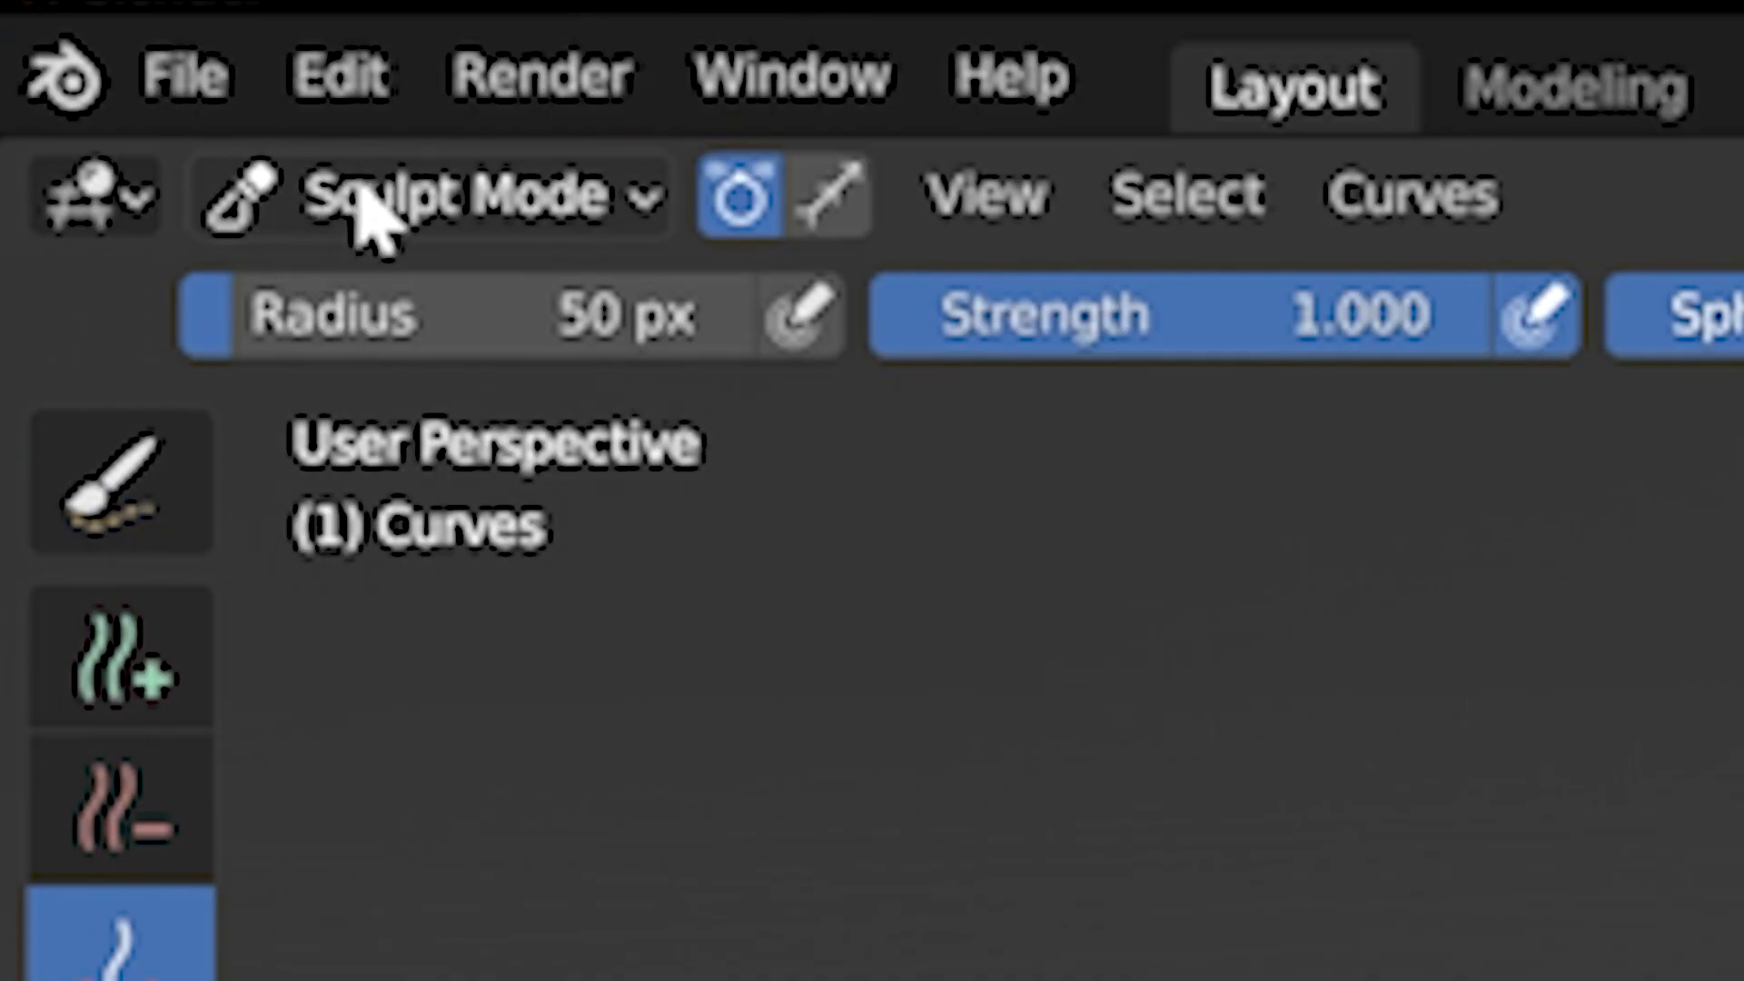
pyautogui.click(356, 178)
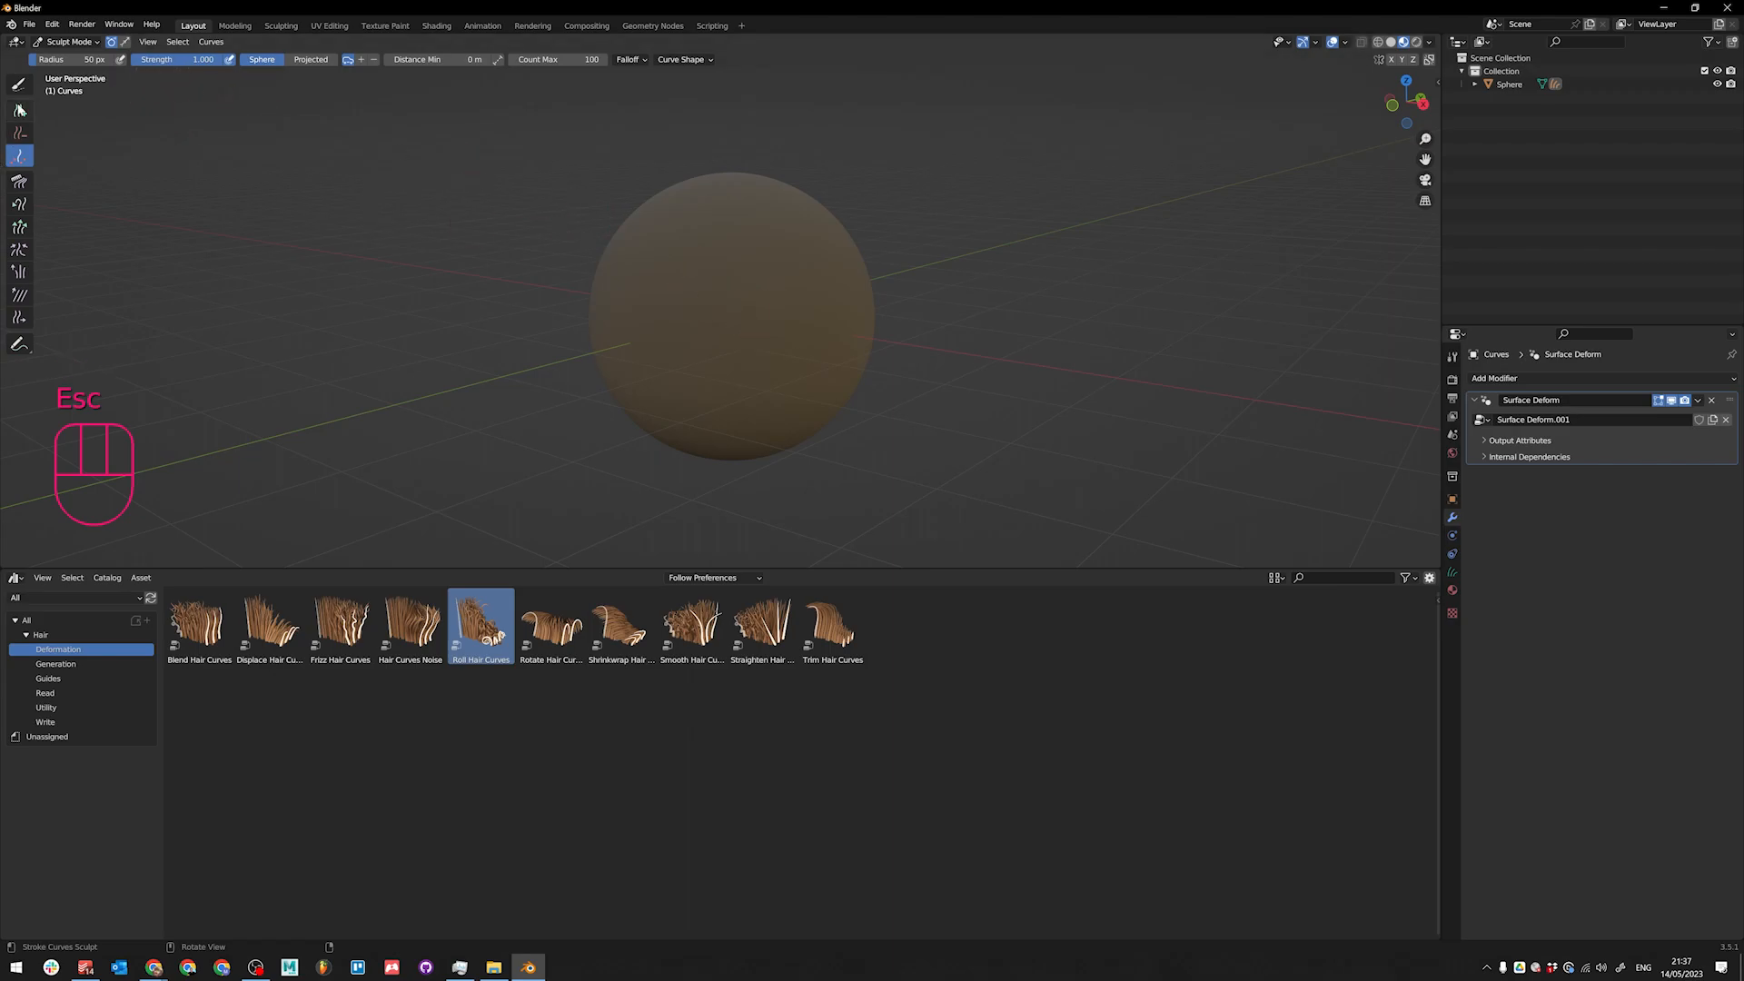
pyautogui.moveTo(71, 133); pyautogui.dragTo(145, 148)
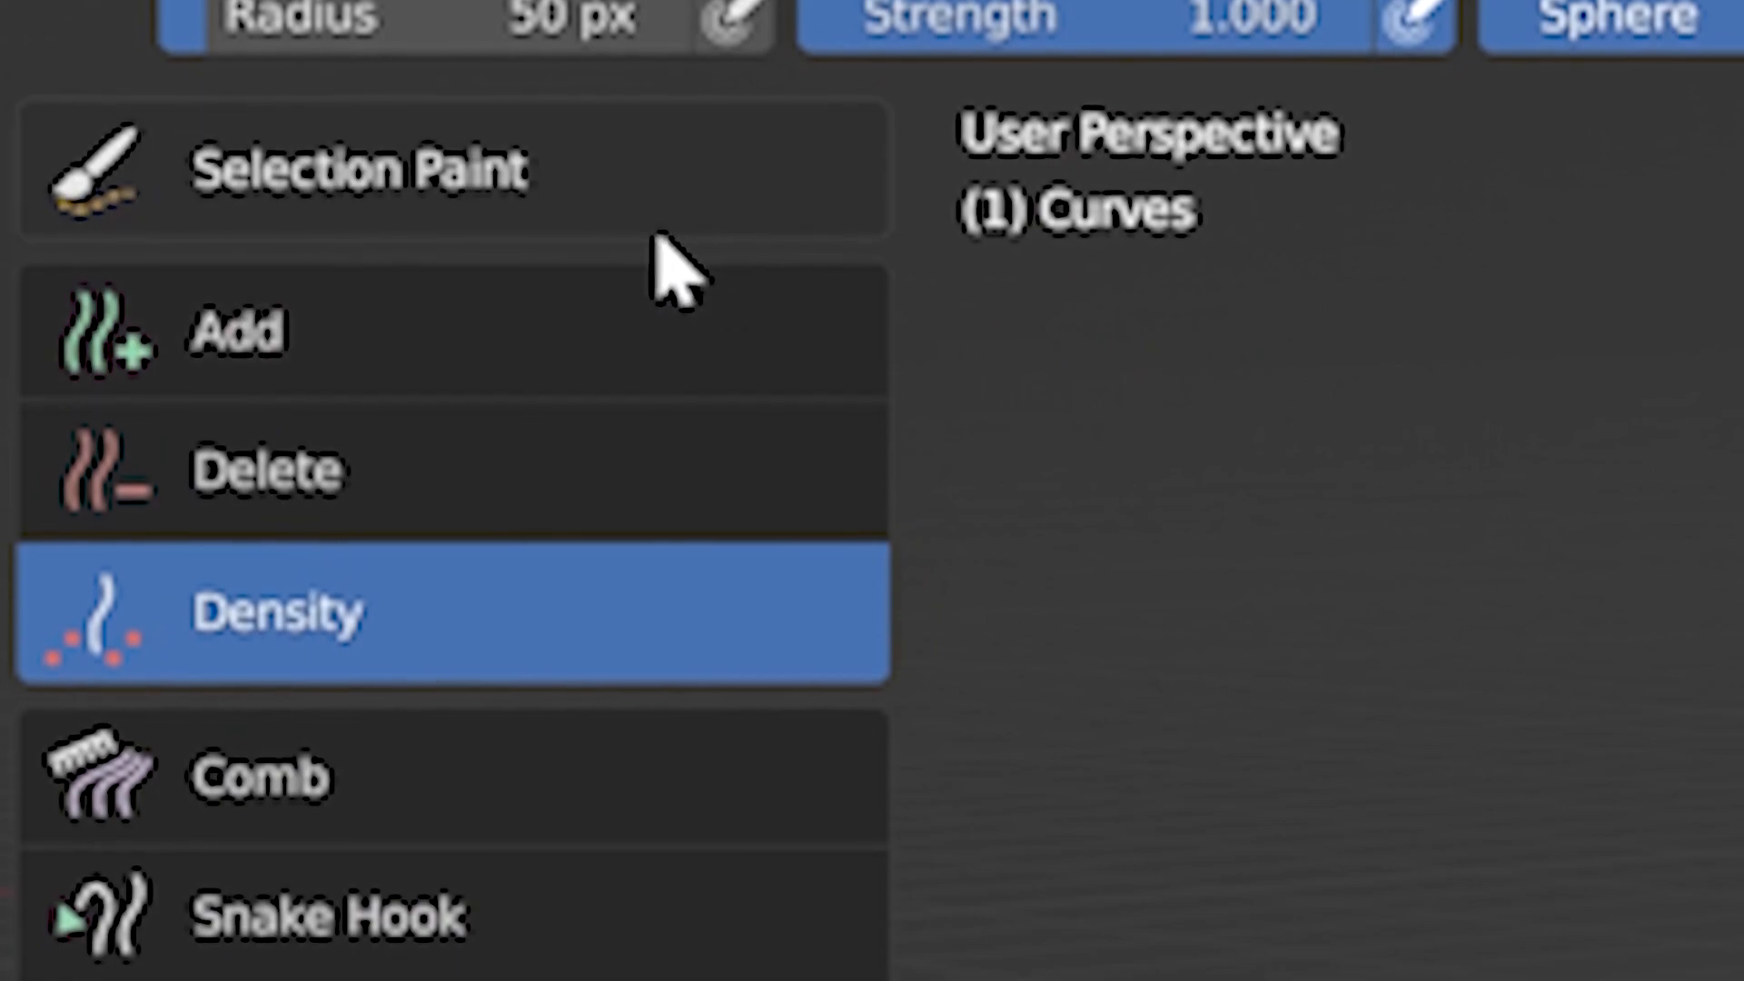
# Step: Go through the hair sculpting brushes one by one, from Selection Paint and Add through Density, Comb and Pinch to Slide
pyautogui.click(627, 218)
pyautogui.click(423, 354)
pyautogui.click(454, 515)
pyautogui.click(440, 503)
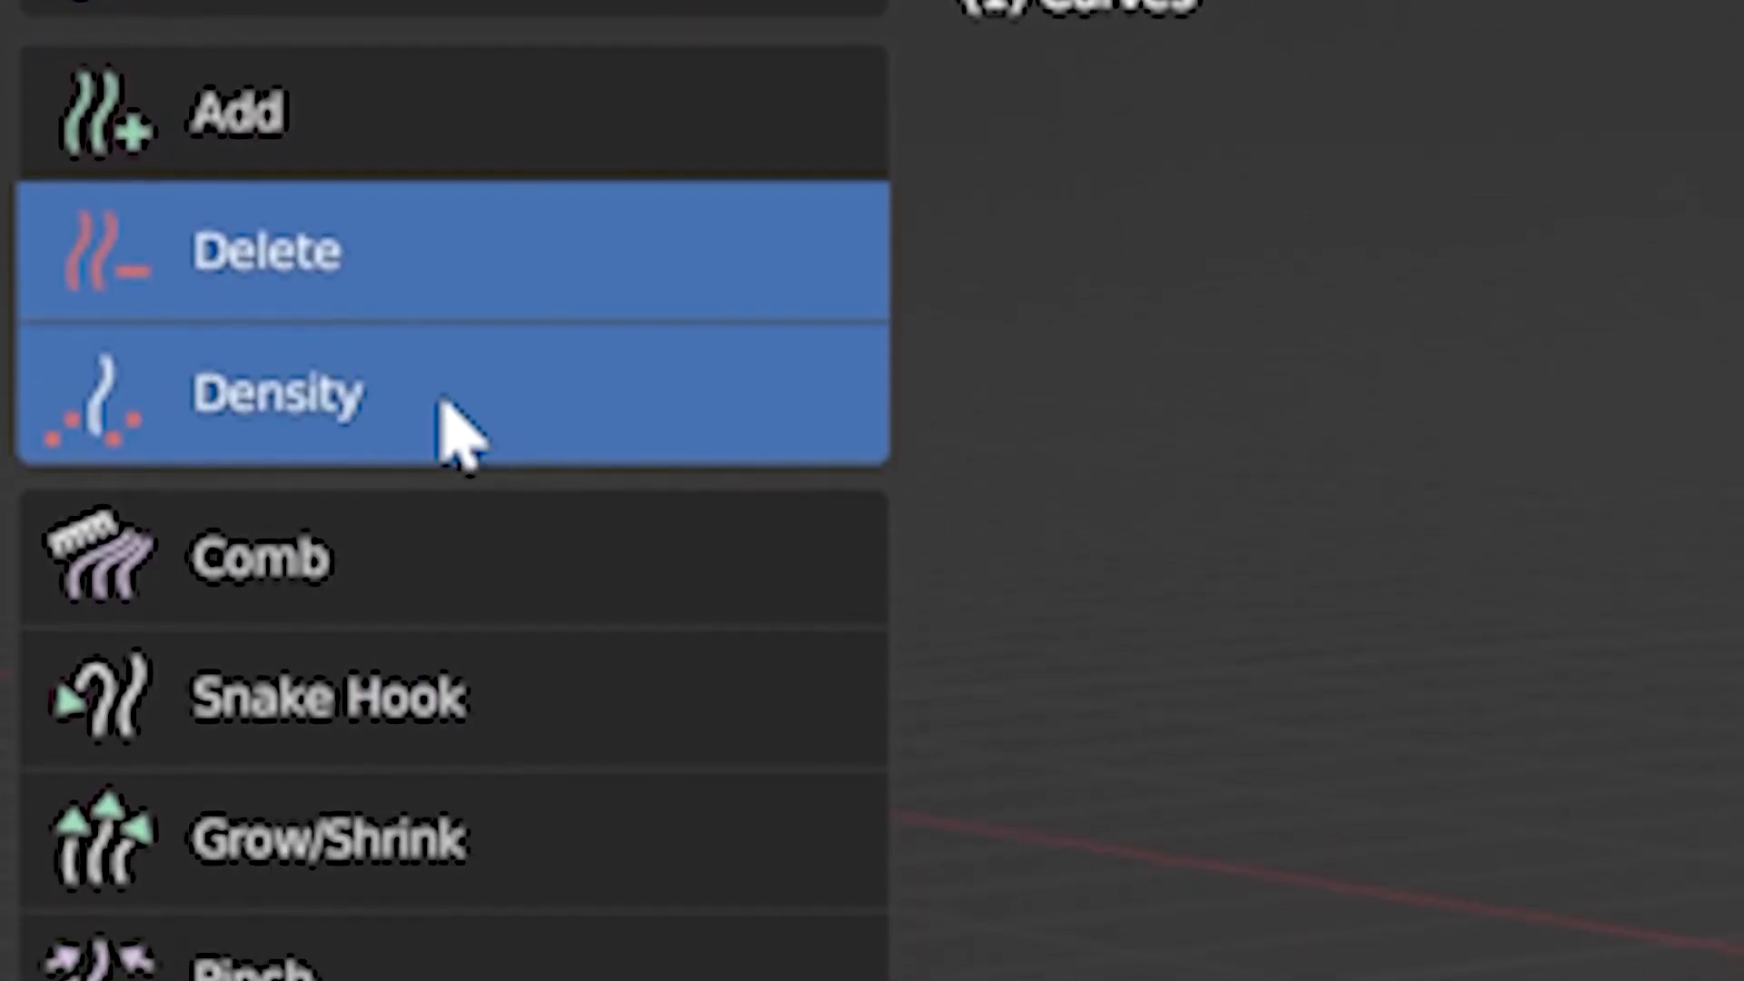
pyautogui.click(445, 649)
pyautogui.click(450, 361)
pyautogui.click(480, 493)
pyautogui.click(498, 400)
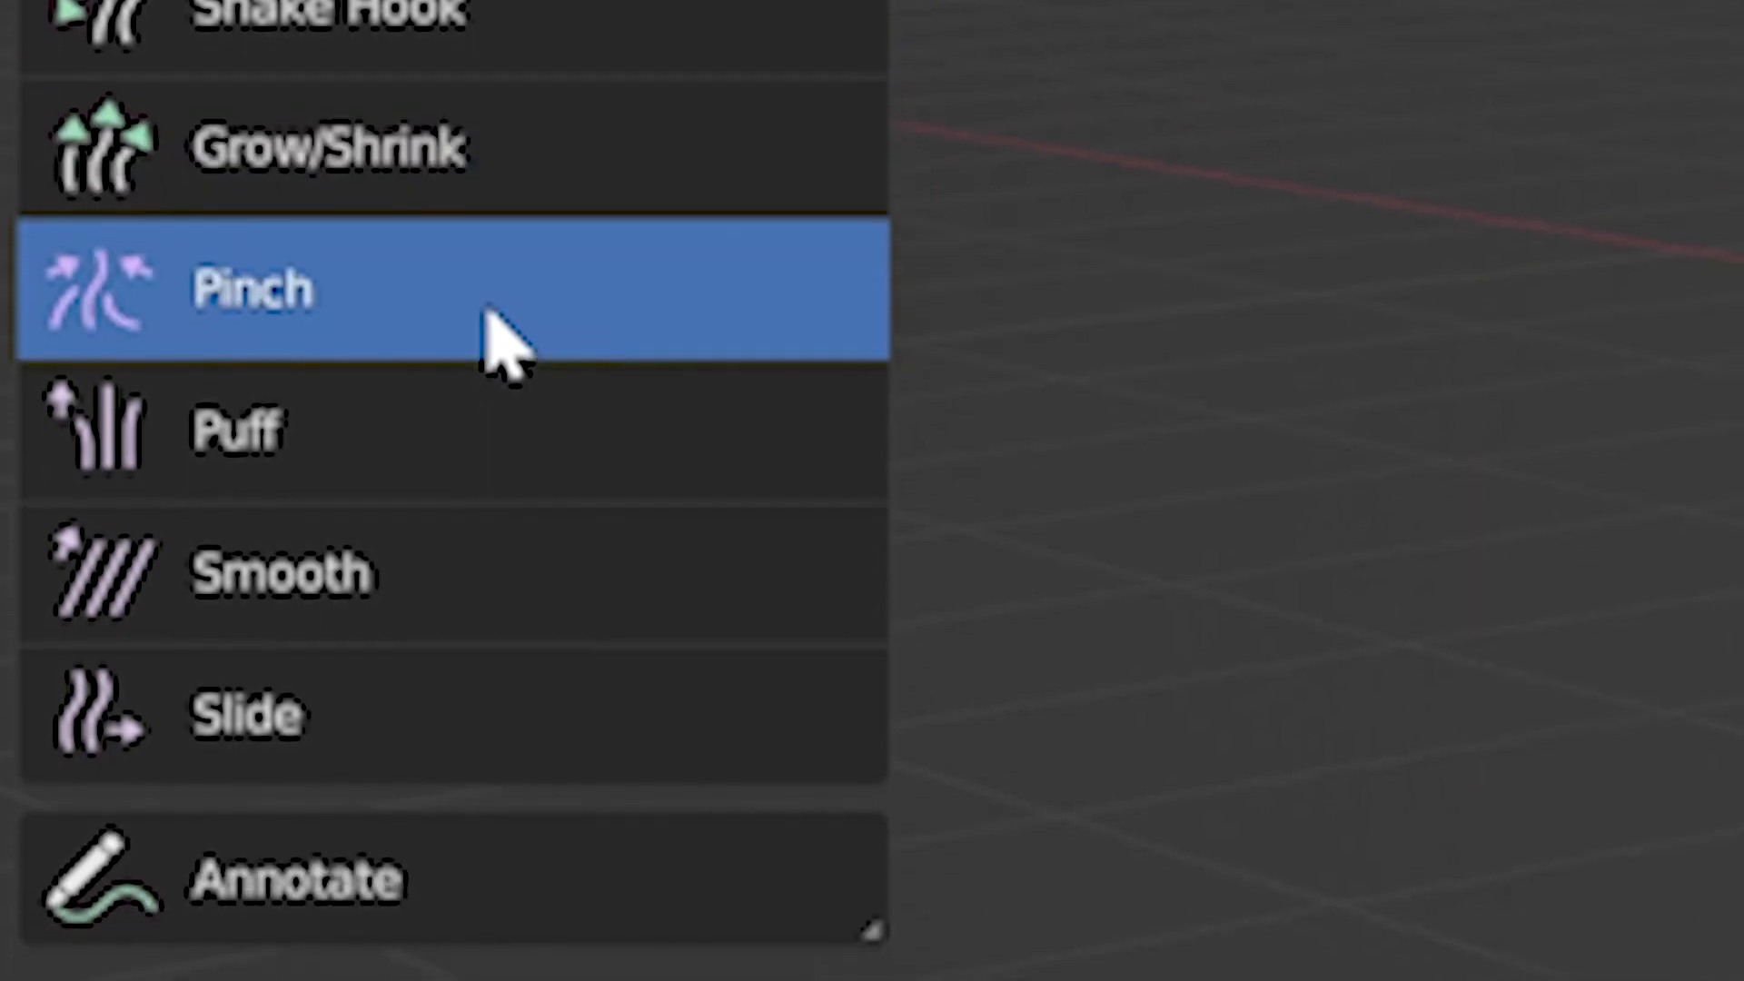
pyautogui.click(428, 502)
pyautogui.click(404, 654)
pyautogui.click(346, 677)
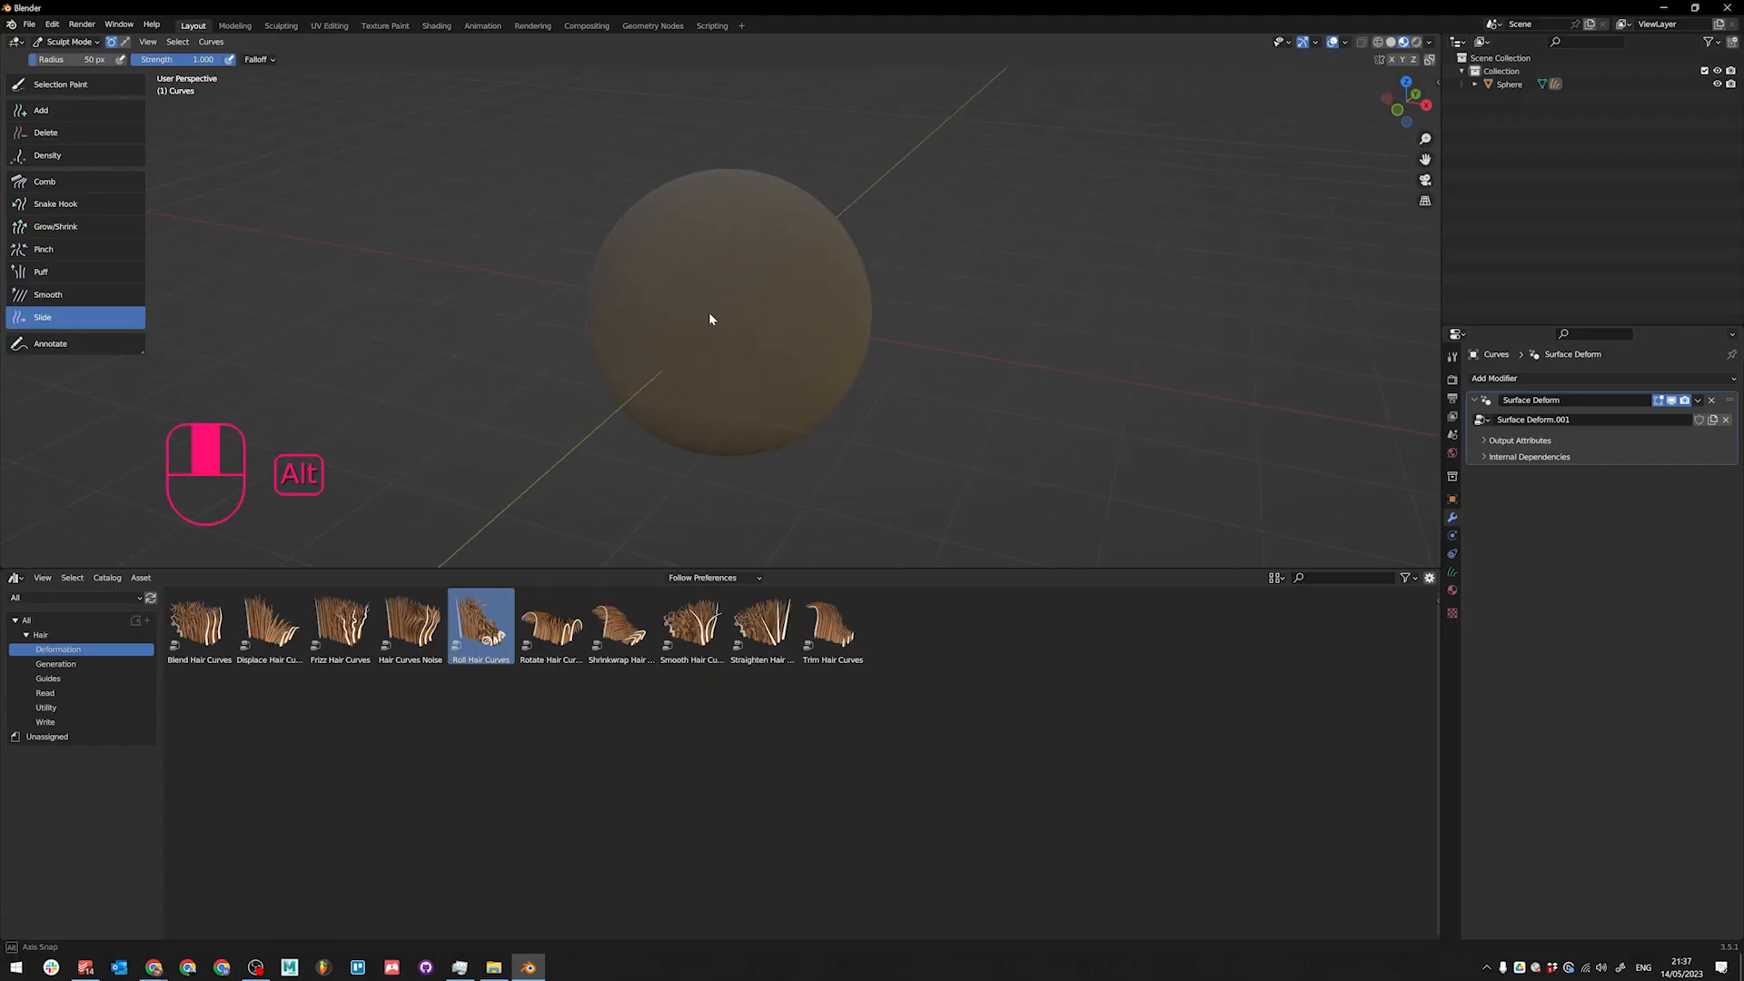
# Step: Try painting a short row of hairs on the sphere with the Add brush and undo it
pyautogui.scroll(2, 642, 245)
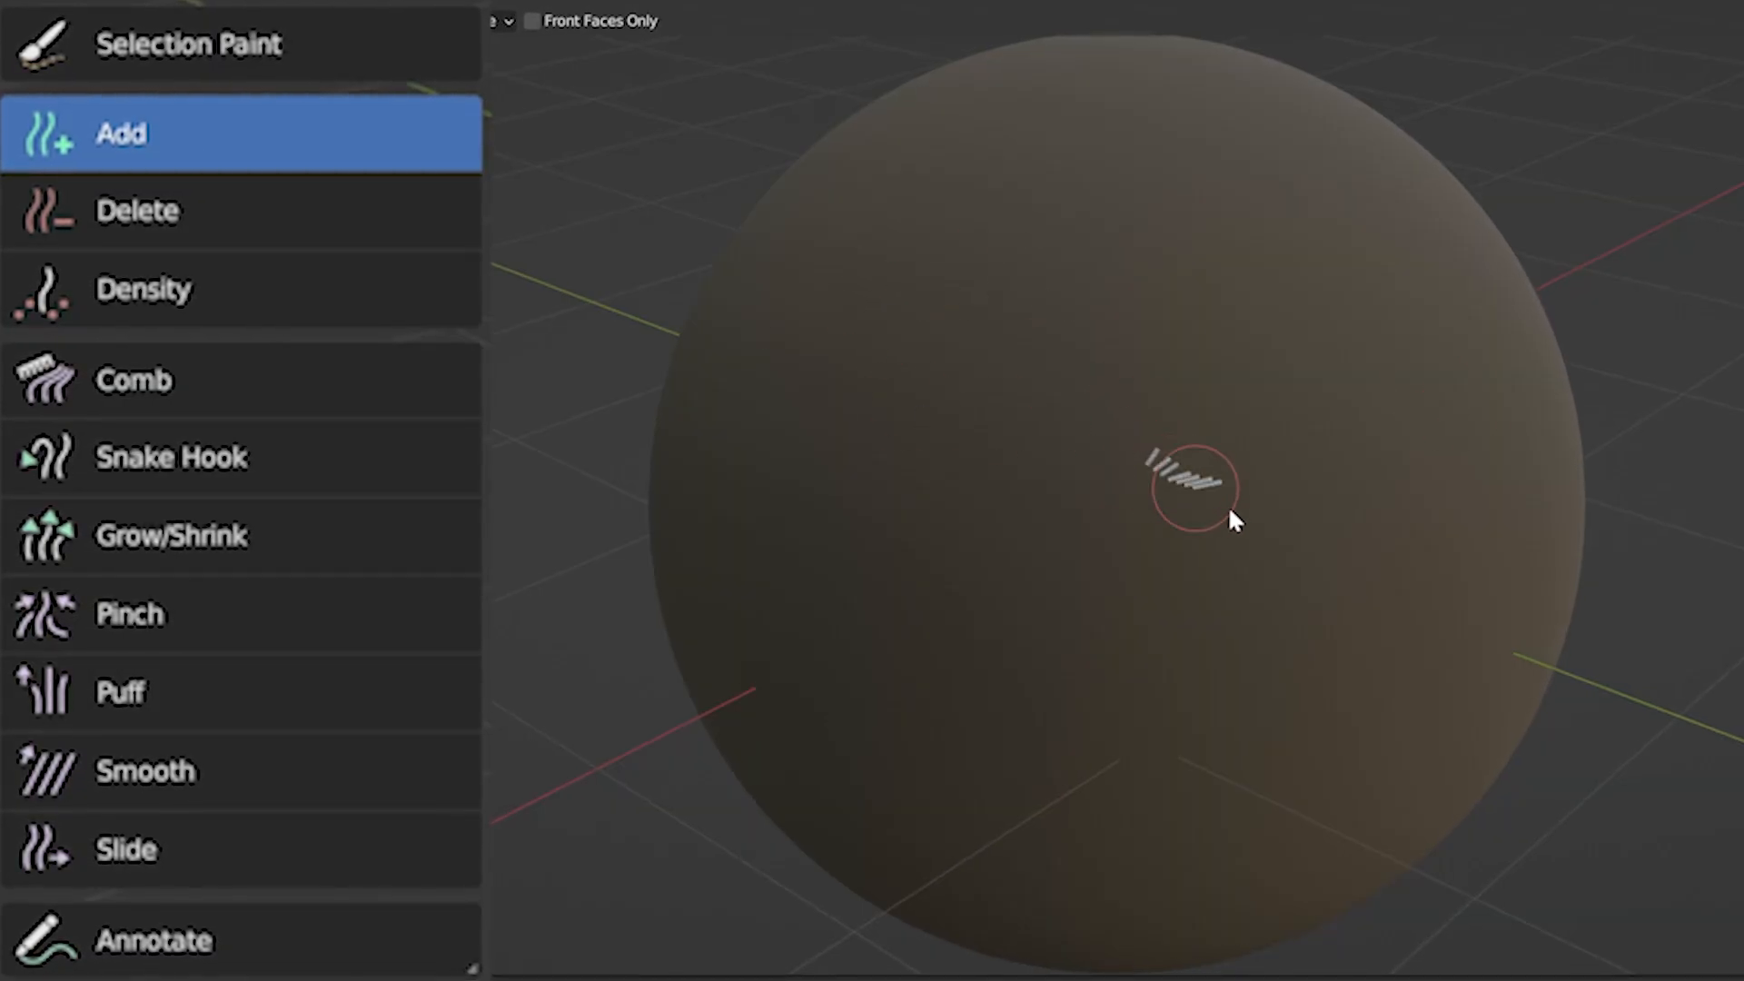
pyautogui.moveTo(1286, 615); pyautogui.dragTo(1198, 607, button='middle')
pyautogui.scroll(2, 1140, 509)
pyautogui.moveTo(1139, 508); pyautogui.dragTo(1110, 639, button='middle')
pyautogui.hotkey('ctrl', 'z')
pyautogui.keyDown('alt'); pyautogui.moveTo(619, 391); pyautogui.dragTo(724, 195, button='middle'); pyautogui.keyUp('alt')
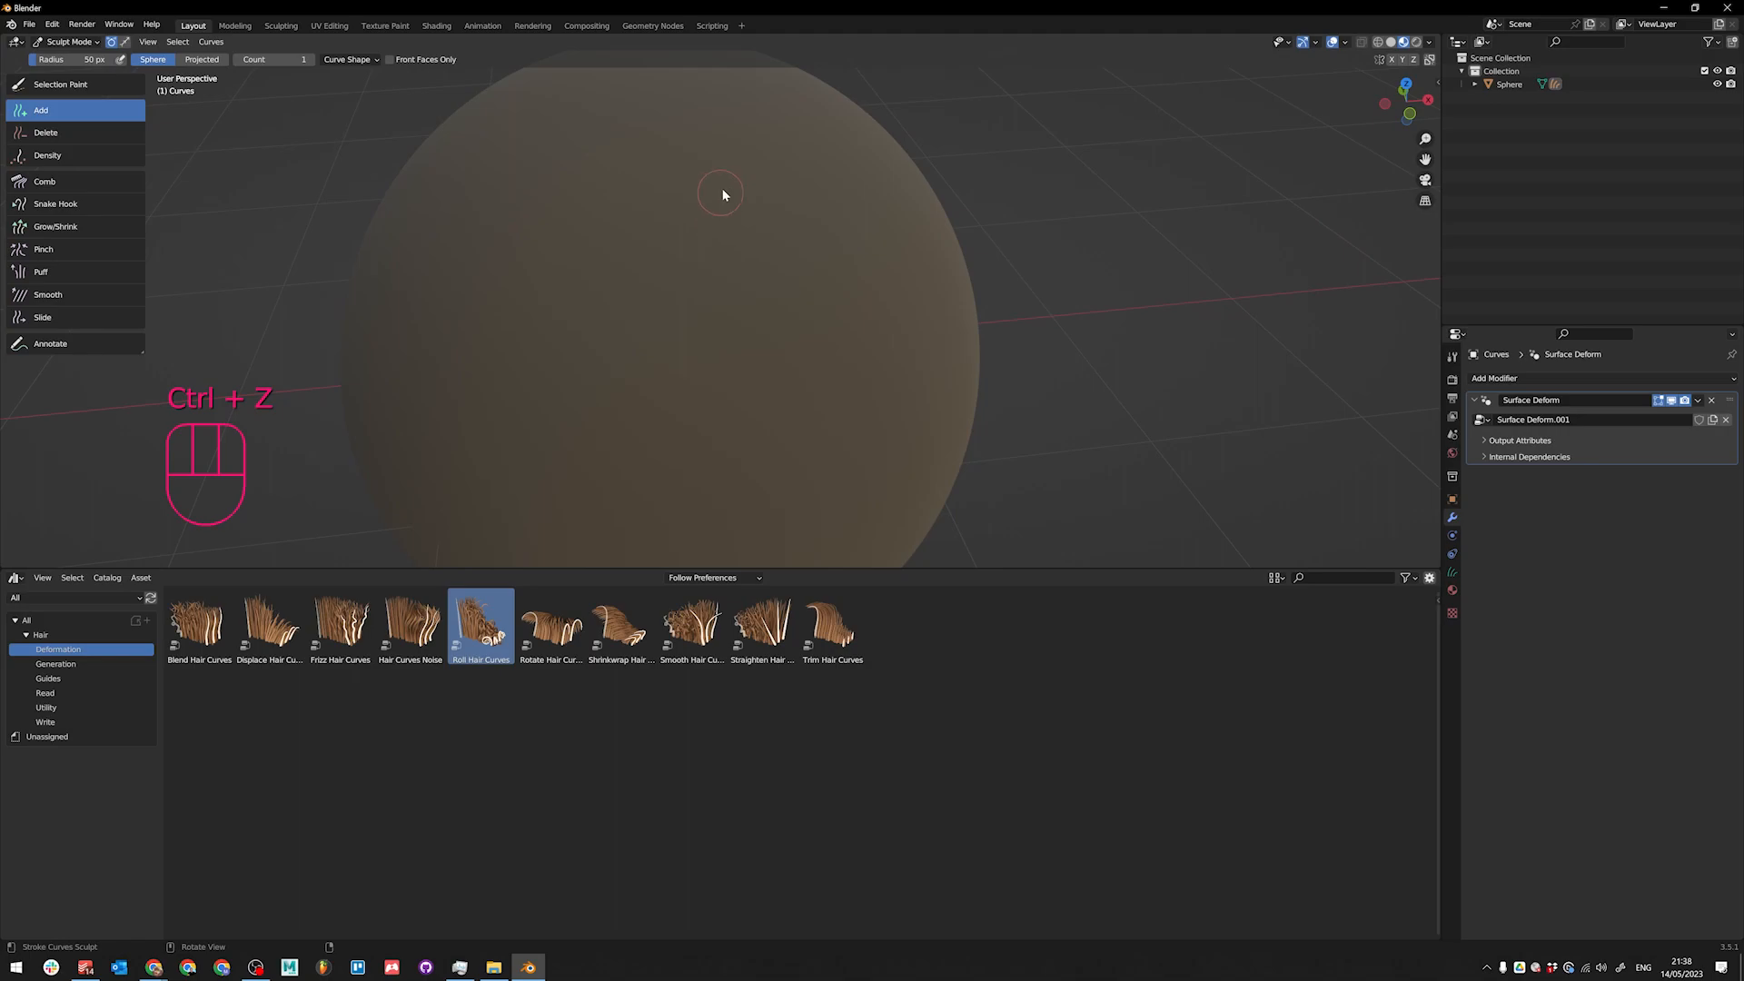
# Step: Try placing single hairs at separate spots on the sphere with the Add brush and undo them
pyautogui.moveTo(705, 402); pyautogui.dragTo(771, 432, button='middle')
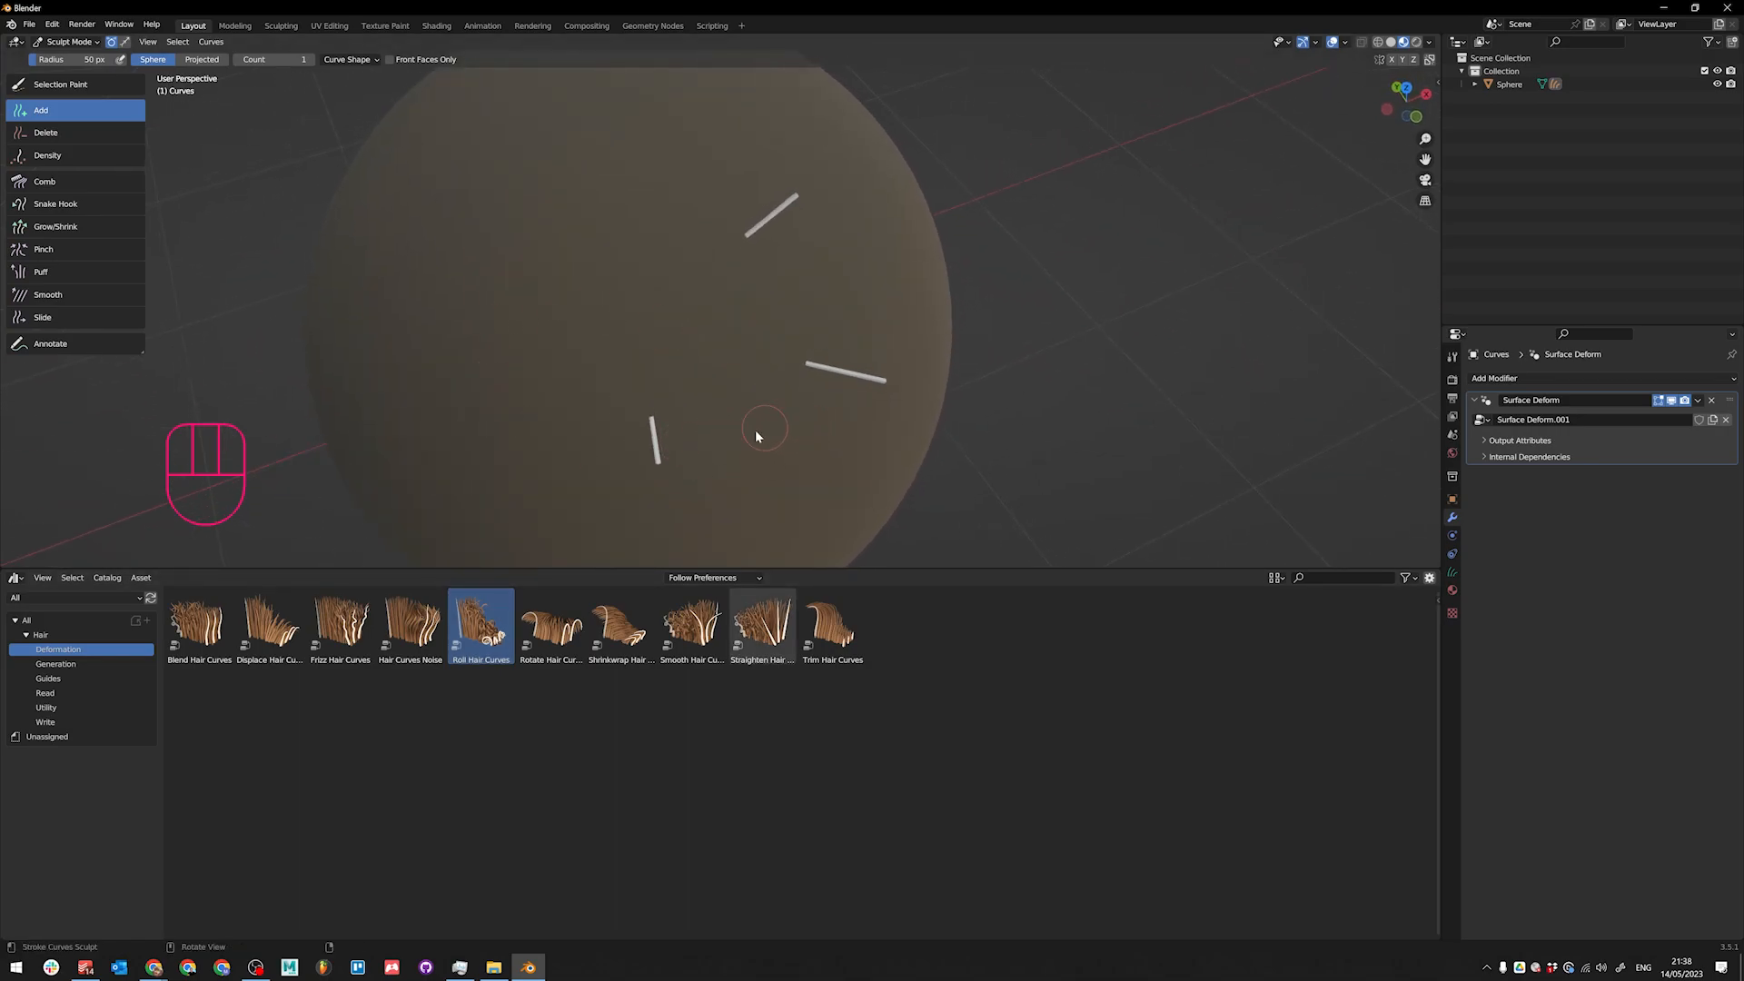
pyautogui.hotkey('ctrl', 'z')
pyautogui.hotkey('ctrl', 'z')
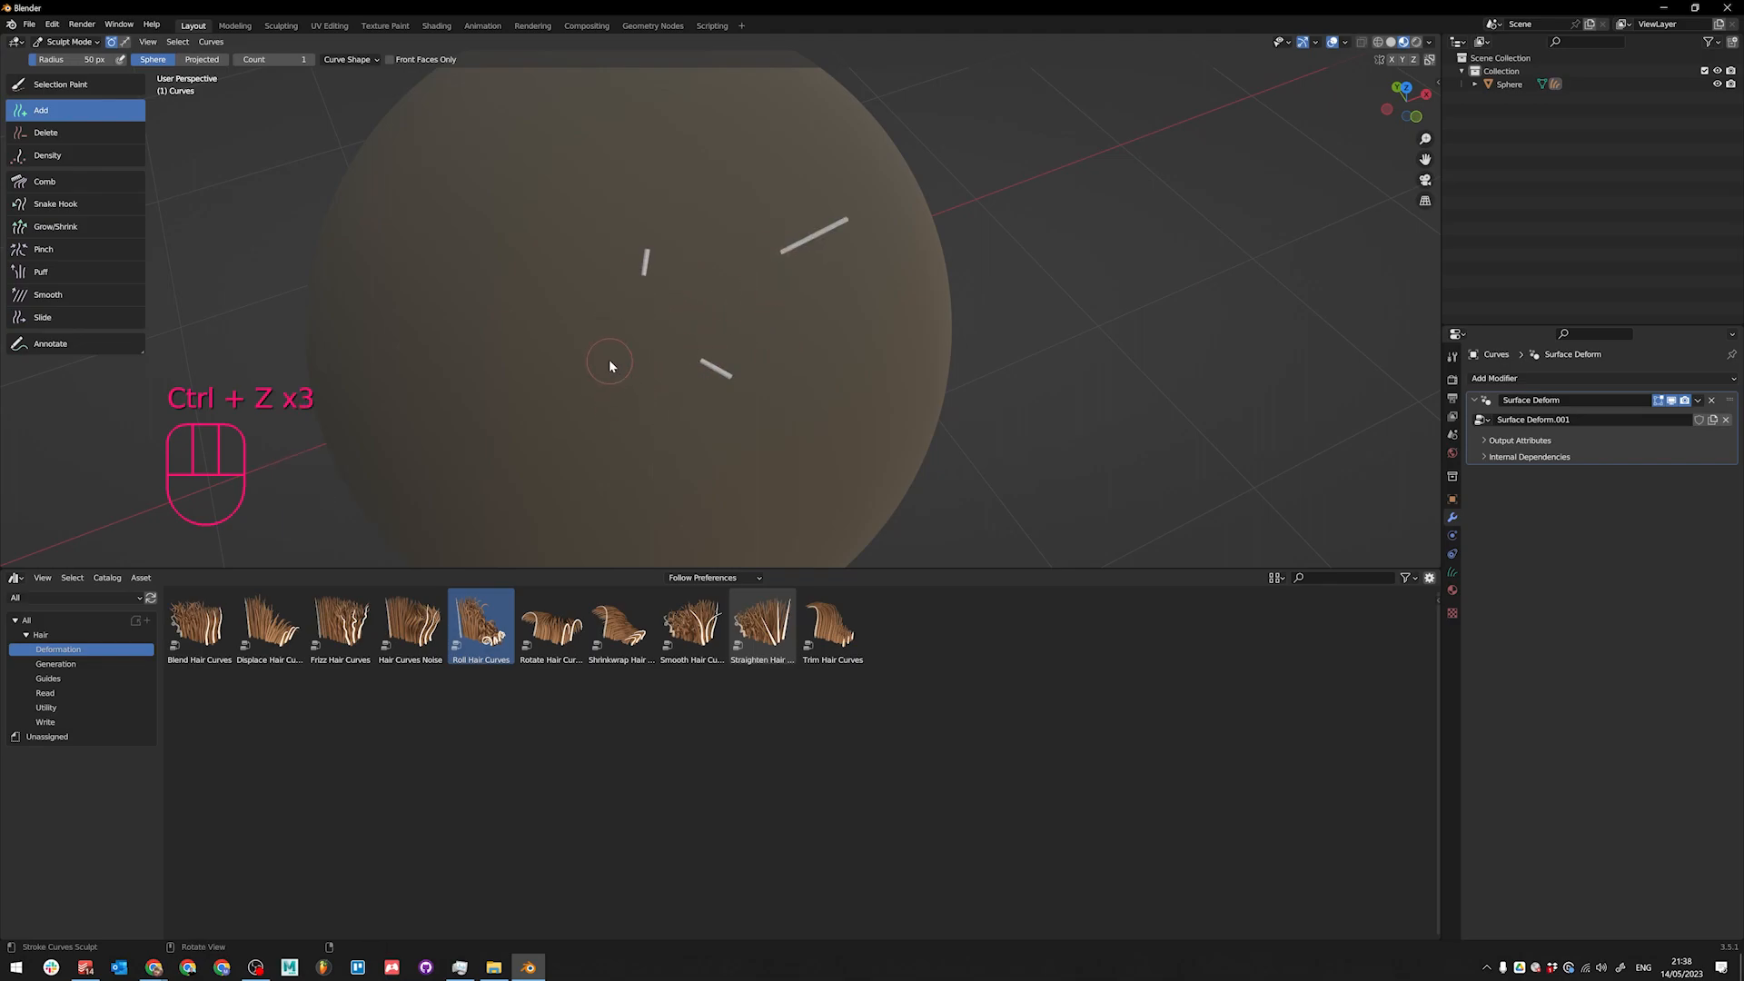
pyautogui.hotkey('ctrl', 'z')
pyautogui.hotkey('ctrl', 'z')
pyautogui.hotkey('ctrl', 'z')
pyautogui.keyDown('alt'); pyautogui.moveTo(623, 343); pyautogui.dragTo(585, 313, button='middle'); pyautogui.keyUp('alt')
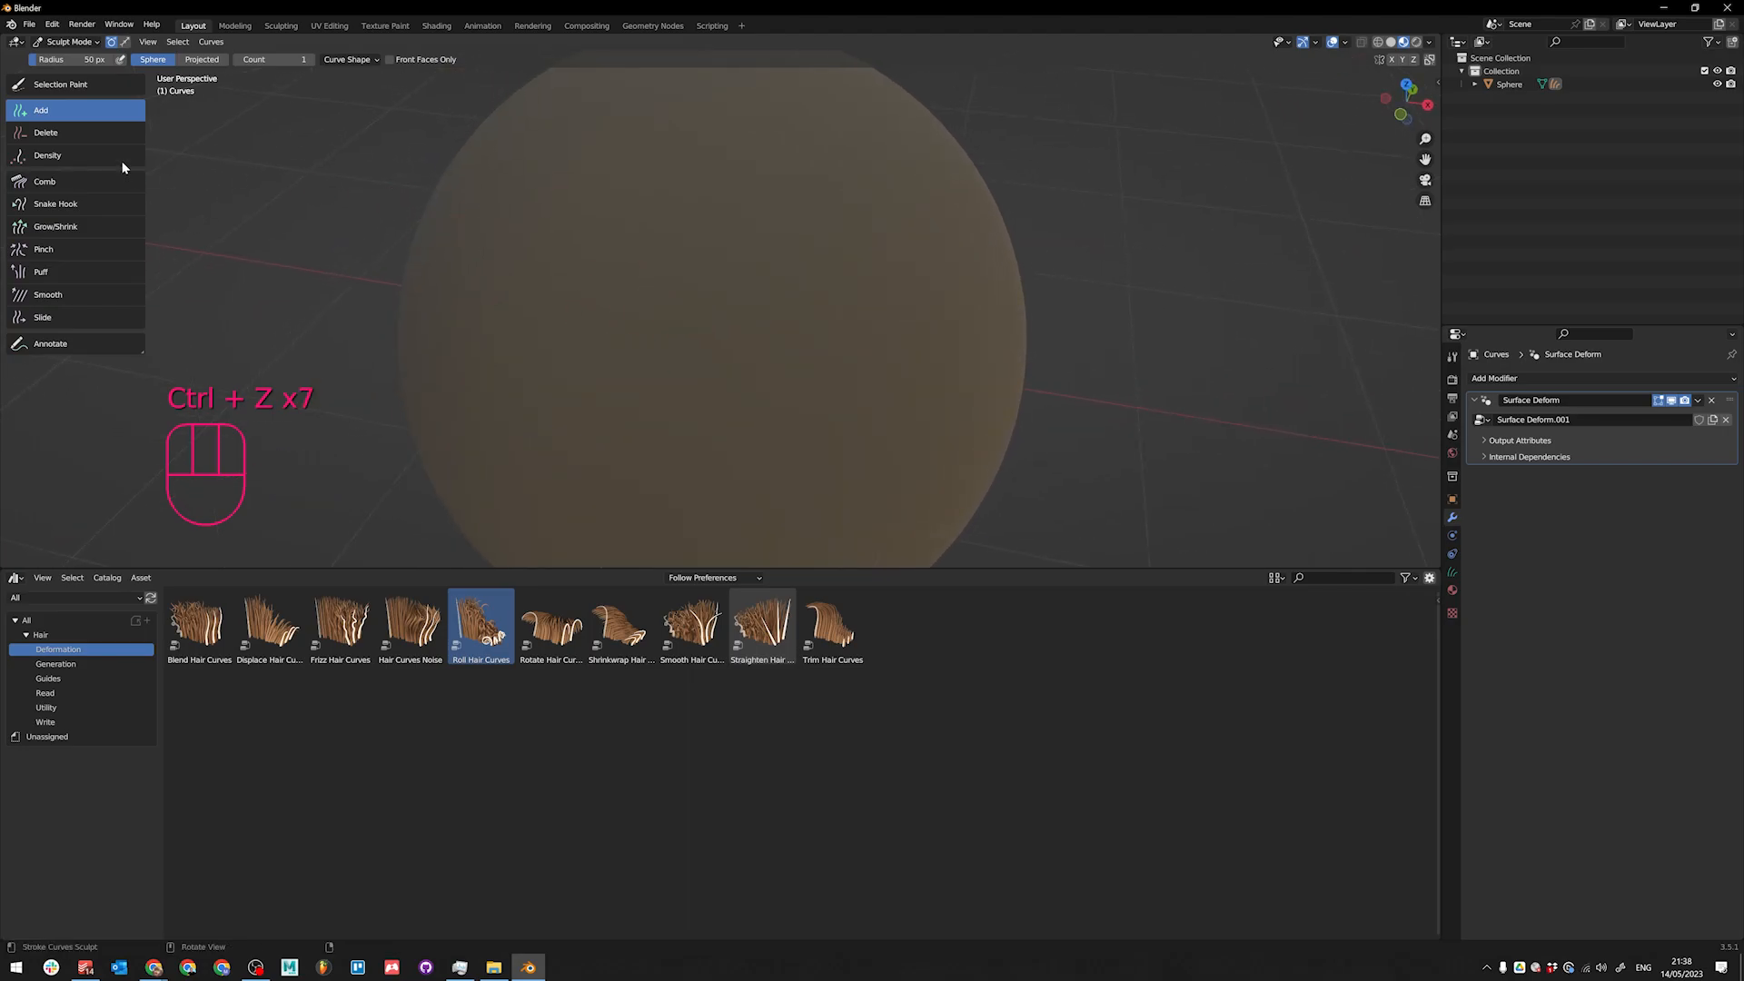
# Step: Place a few single hairs on the sphere with the Add brush and erase them with the Delete brush
pyautogui.click(736, 249)
pyautogui.click(589, 320)
pyautogui.click(788, 356)
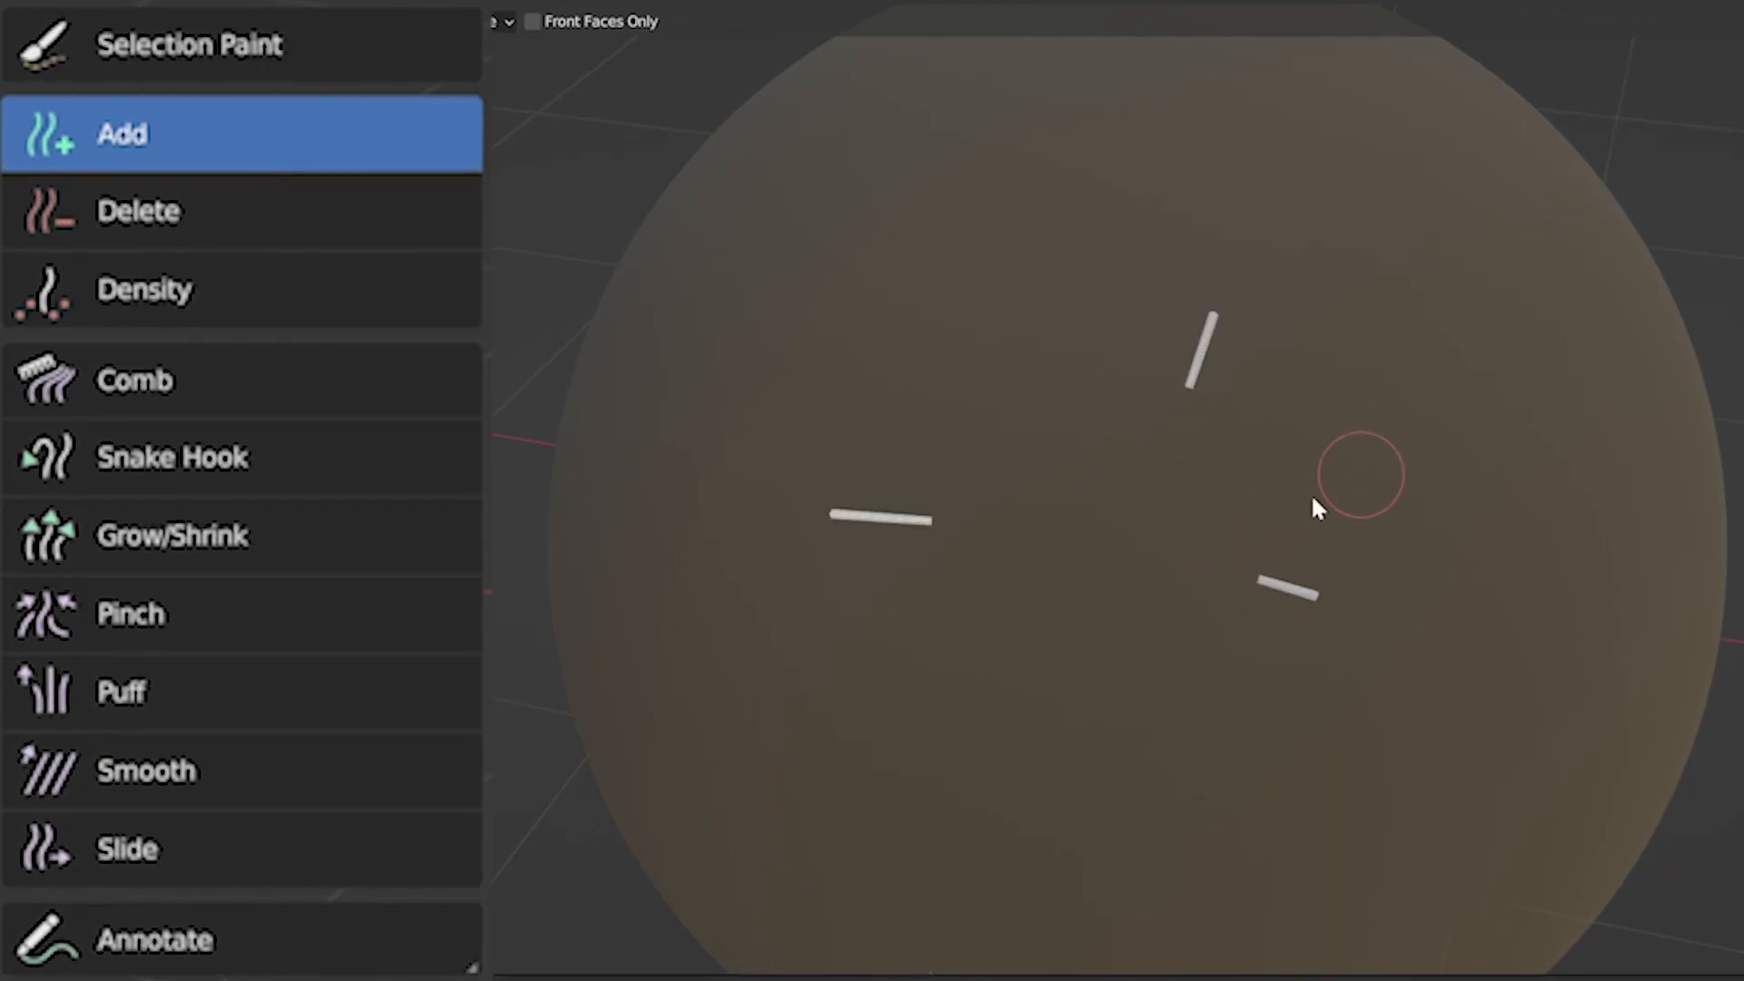
pyautogui.click(828, 294)
pyautogui.click(376, 232)
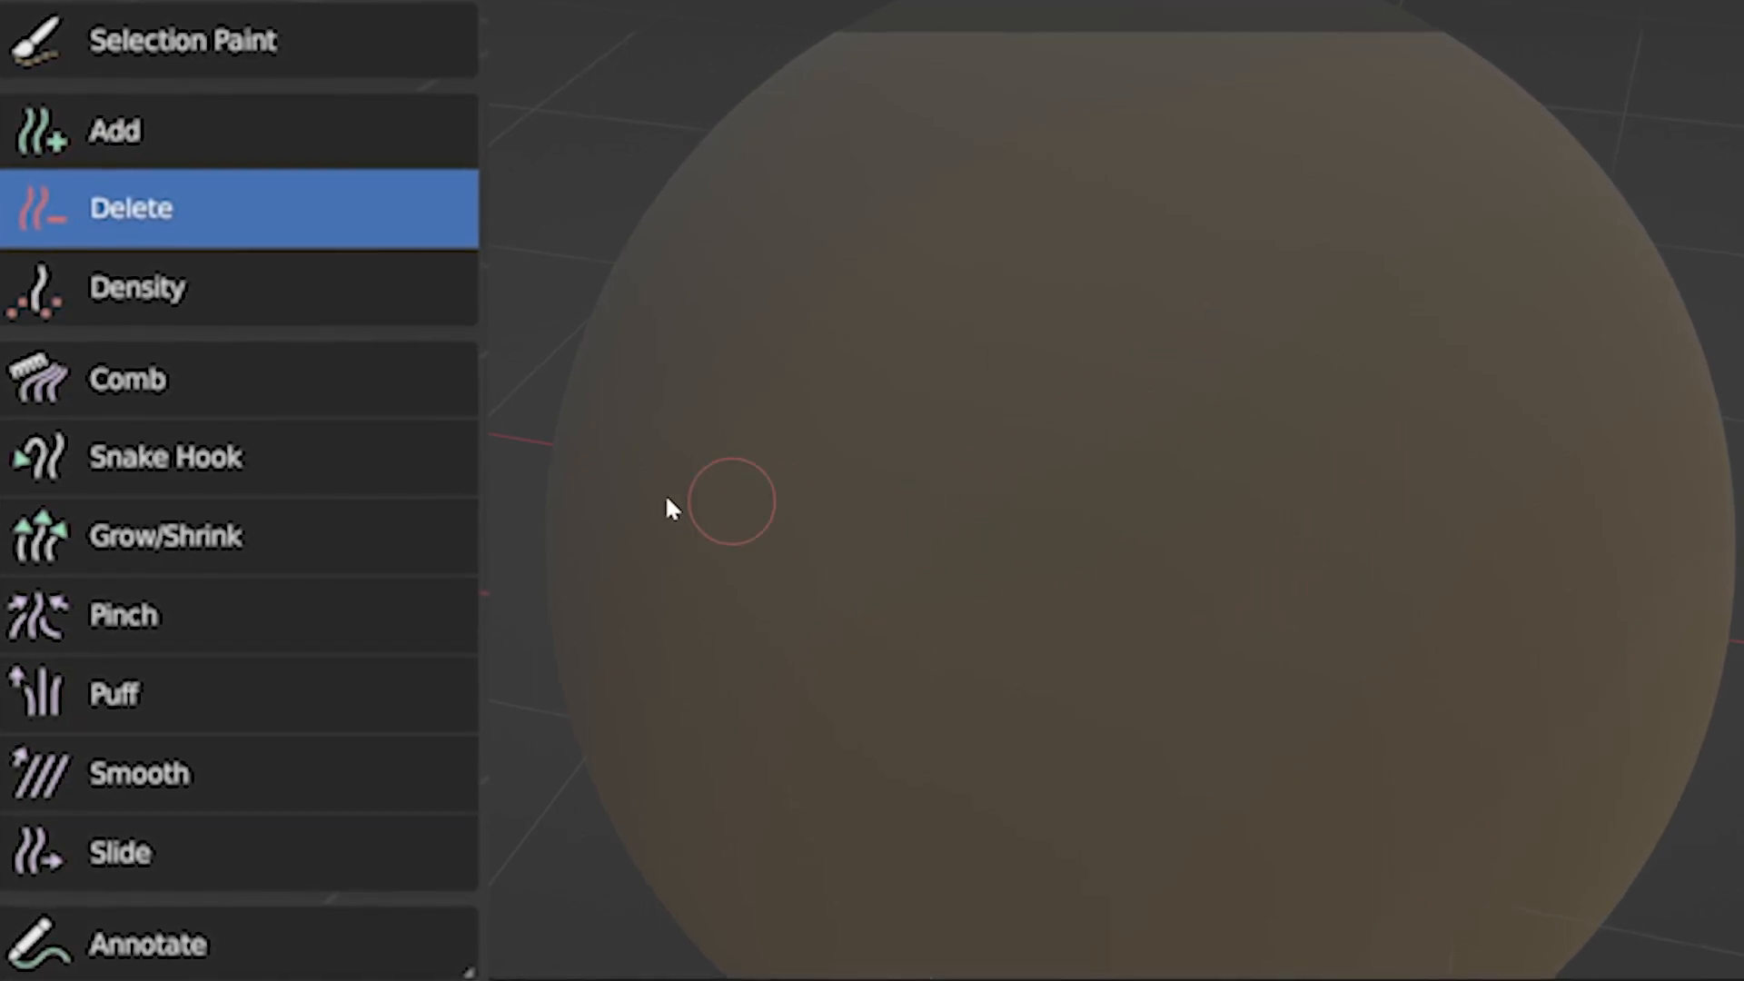
# Step: Choose the Density brush, try a diagonal stroke of dense hair on the sphere, and undo it
pyautogui.click(127, 287)
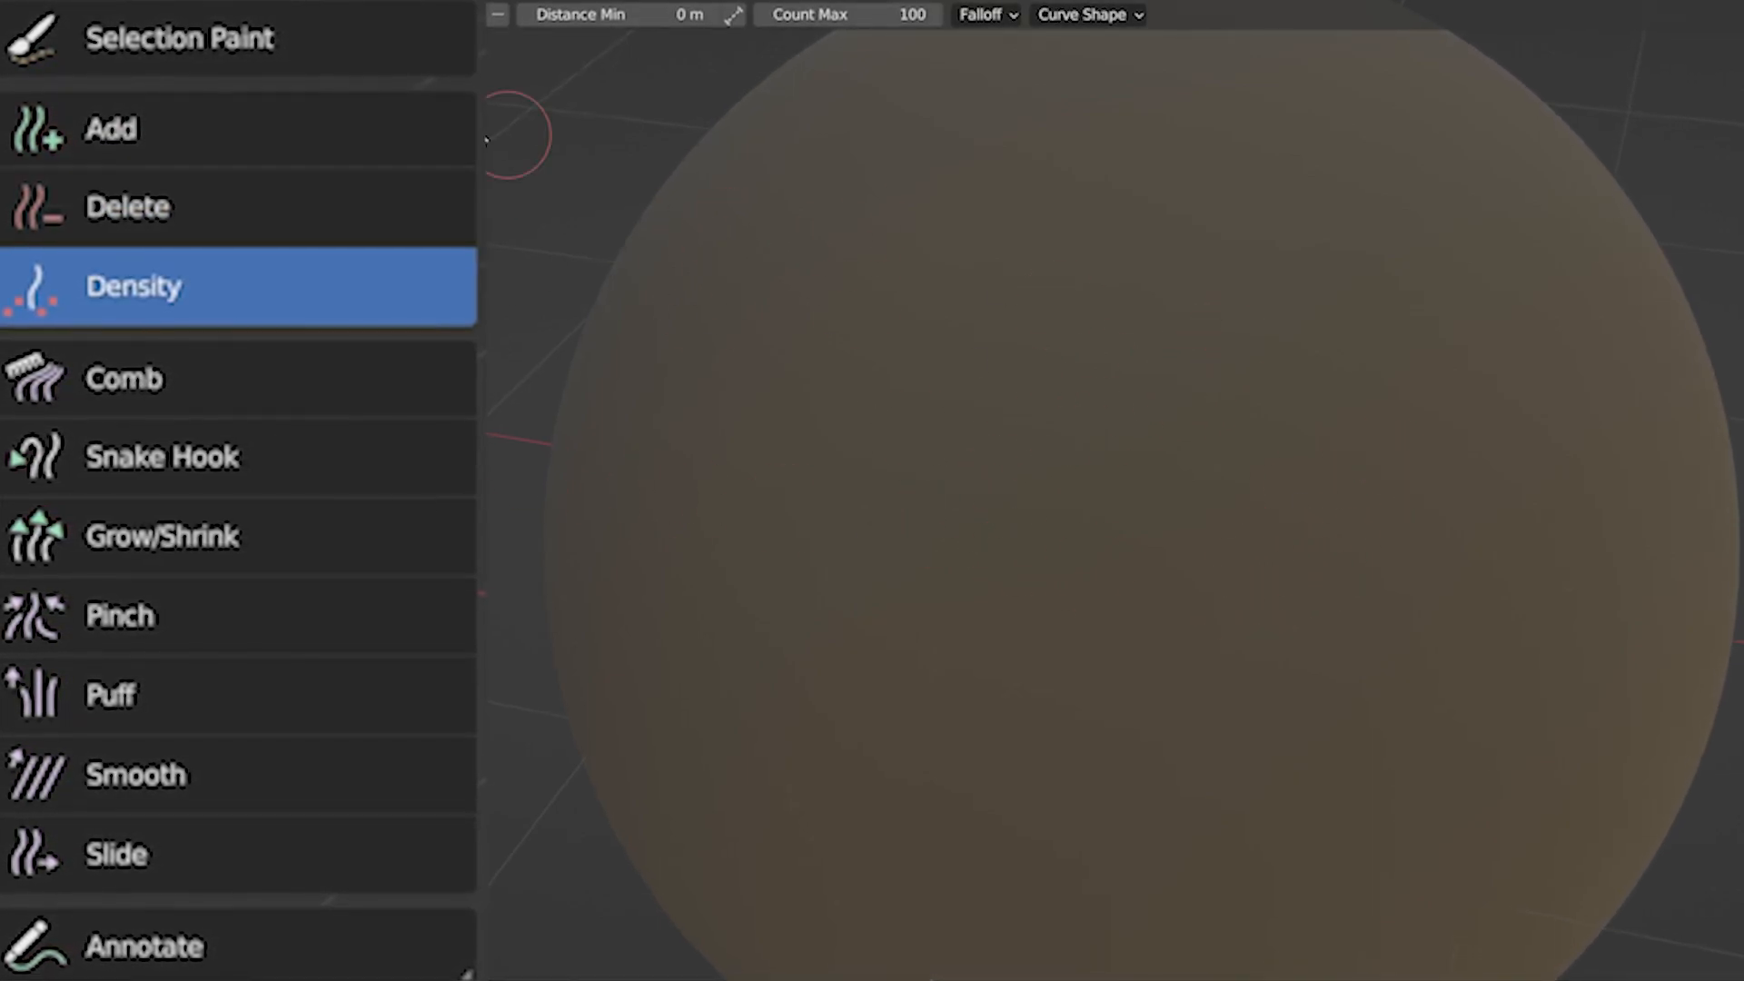
pyautogui.moveTo(1013, 443)
pyautogui.mouseDown()
pyautogui.moveTo(1186, 567)
pyautogui.moveTo(1106, 496)
pyautogui.mouseUp()
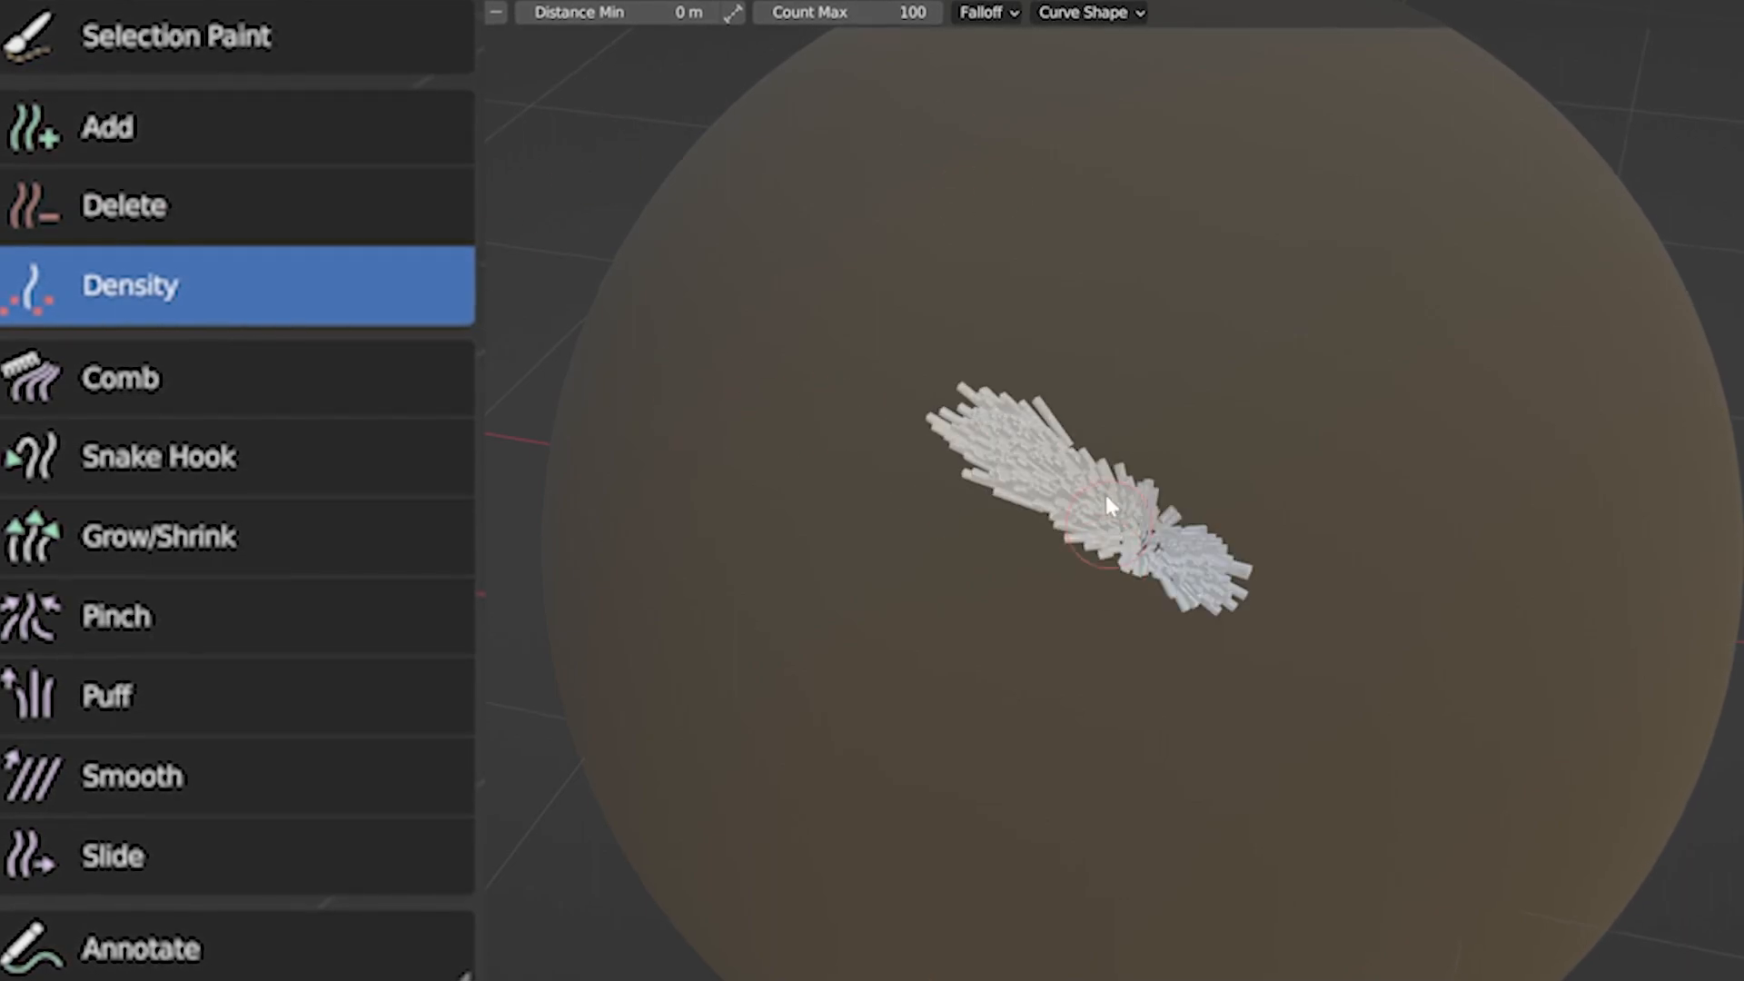
pyautogui.hotkey('ctrl', 'z')
# Step: Set the Density brush's Distance Min to 0.01 m and readjust it interactively on the sphere to 0.023 m
pyautogui.click(614, 12)
pyautogui.write('0.01')
pyautogui.press('Return')
pyautogui.moveTo(1119, 536); pyautogui.dragTo(1172, 552, button='middle')
pyautogui.scroll(-2, 1172, 552)
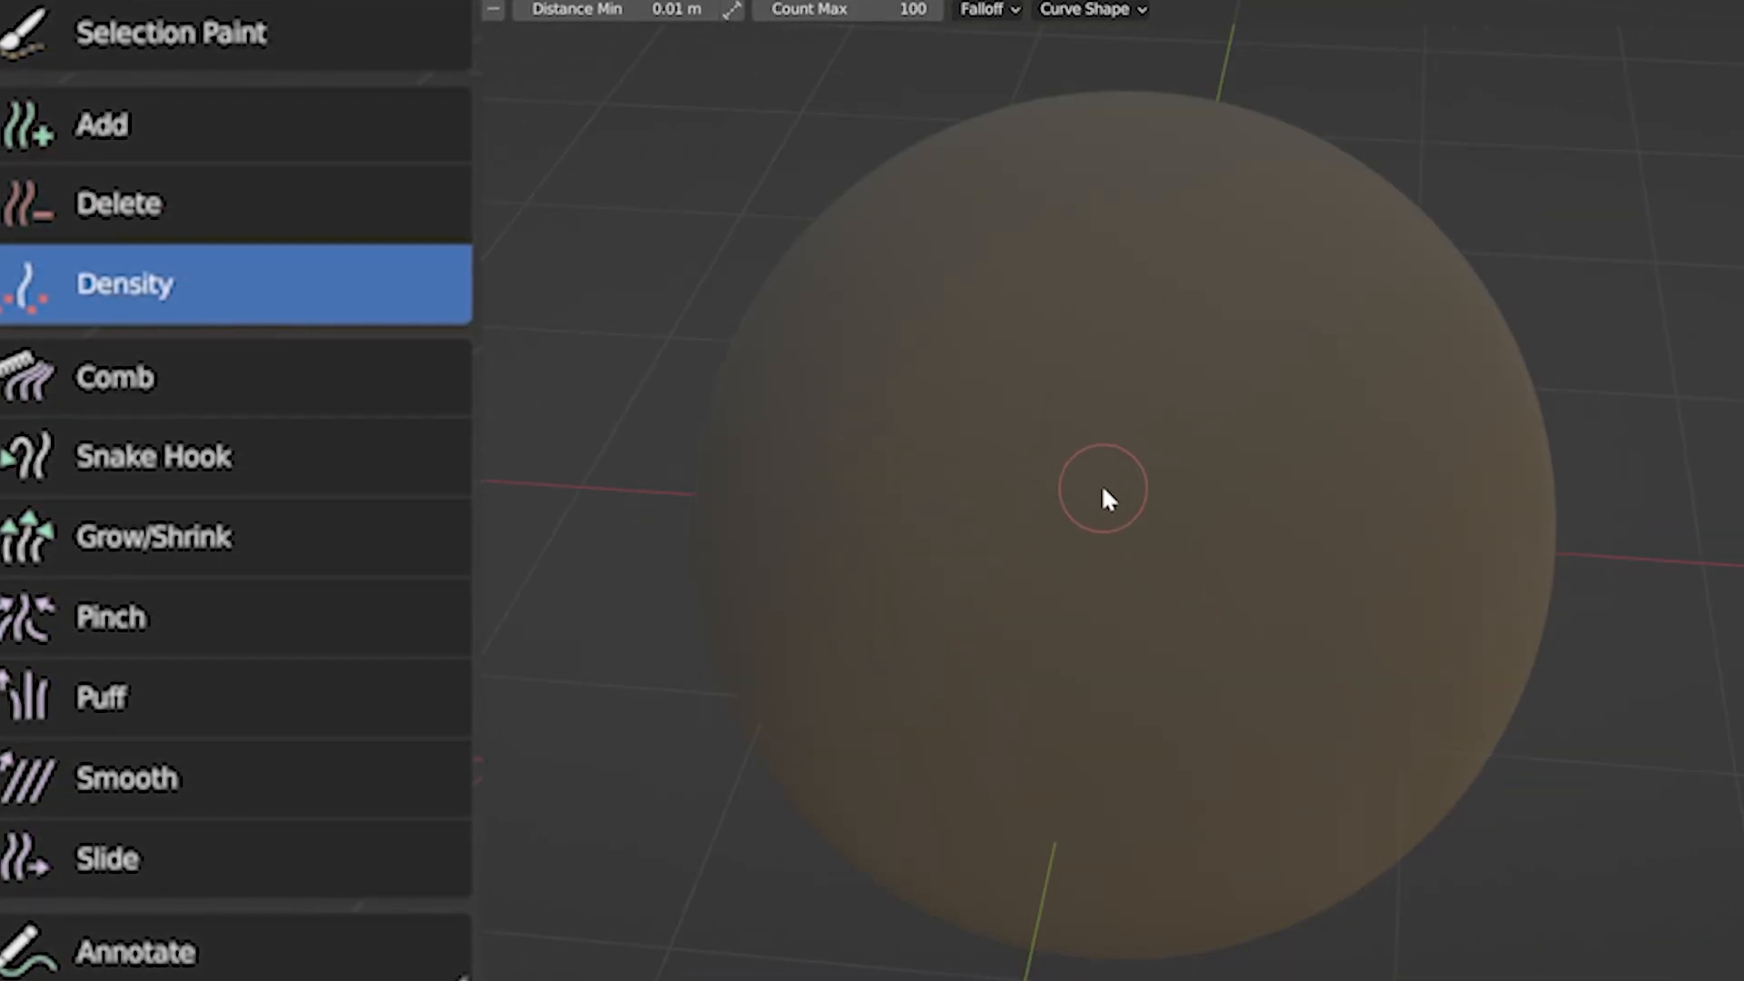
pyautogui.scroll(1, 1103, 489)
pyautogui.hotkey('shift', 'r')
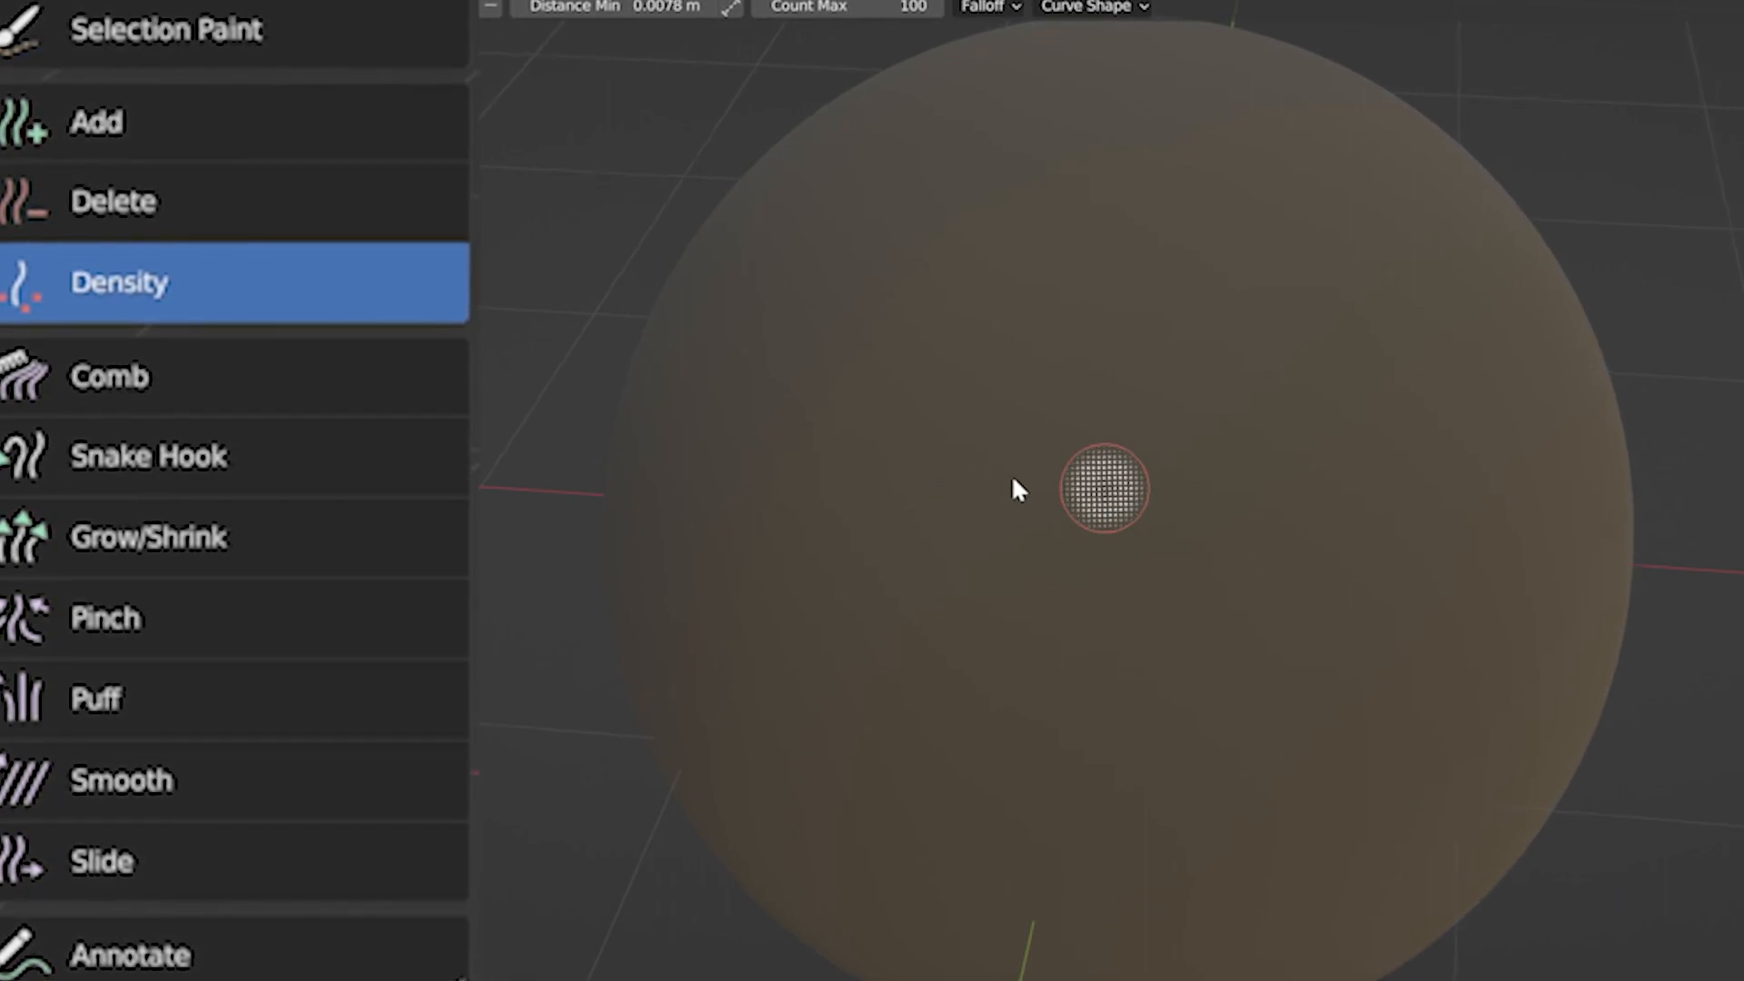
pyautogui.click(1405, 790)
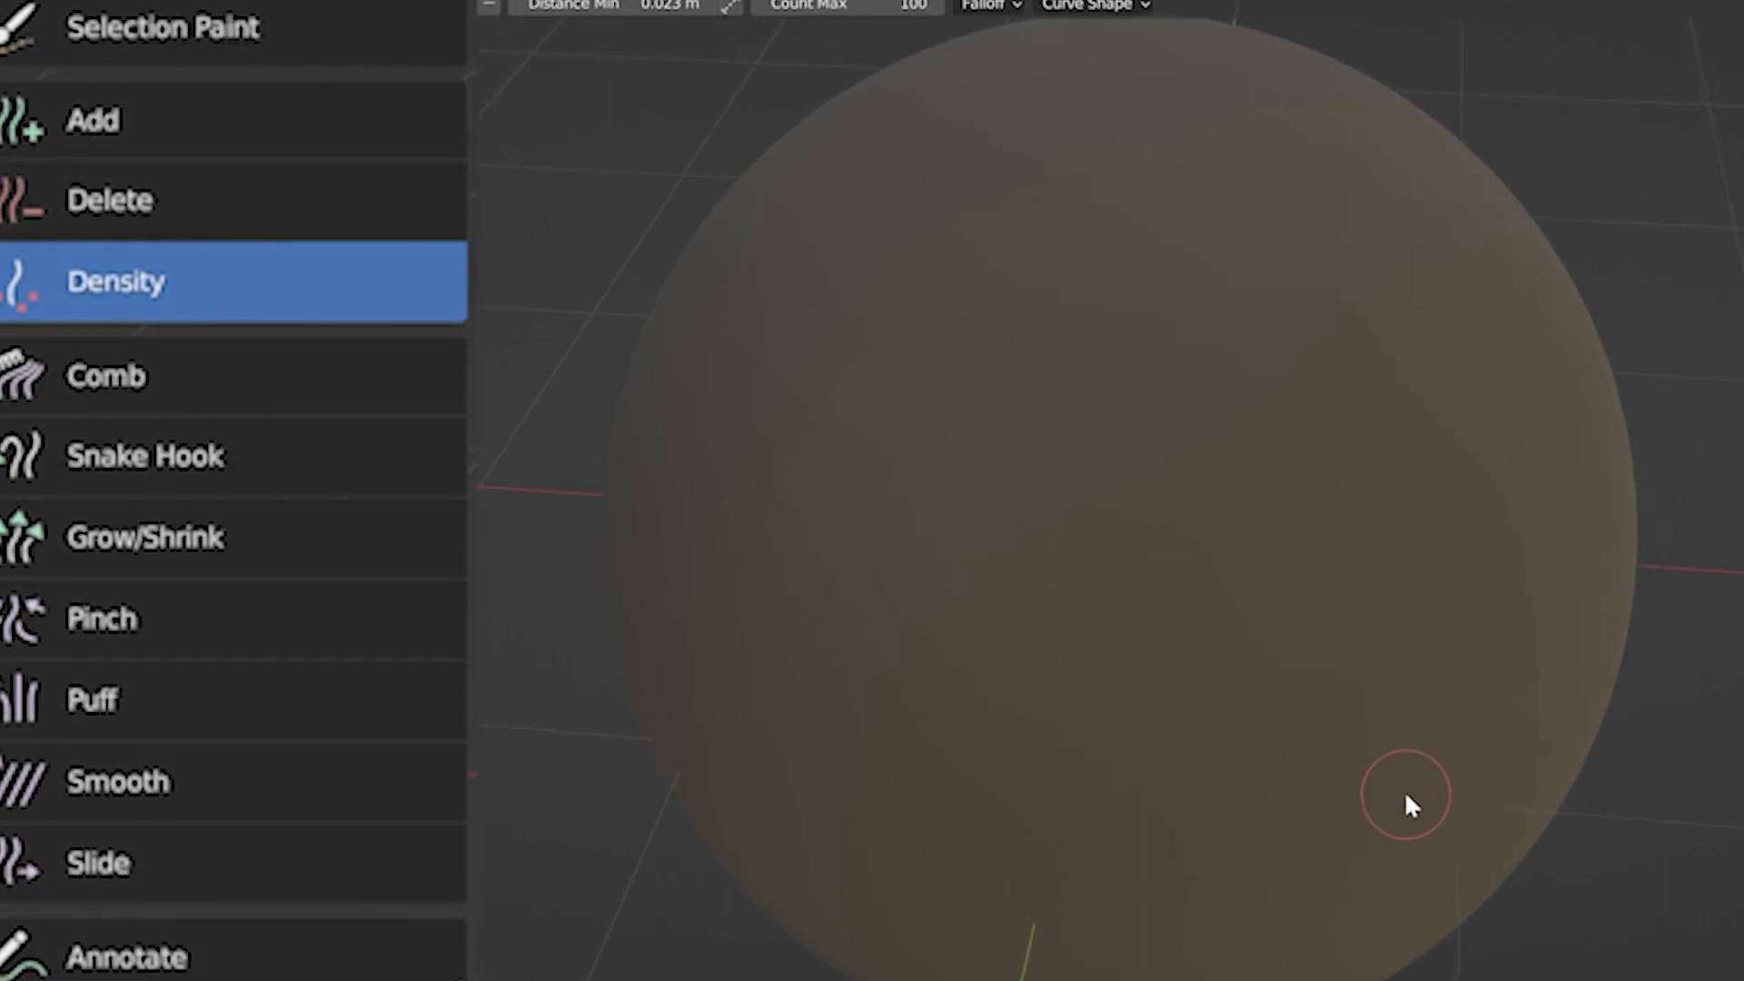
# Step: Paint a round patch of hairs on the middle of the sphere with the Density brush and enlarge its radius to 215 px
pyautogui.moveTo(1164, 557)
pyautogui.mouseDown()
pyautogui.moveTo(1218, 467)
pyautogui.moveTo(1191, 455)
pyautogui.moveTo(1155, 536)
pyautogui.moveTo(1139, 511)
pyautogui.moveTo(1120, 549)
pyautogui.moveTo(1142, 520)
pyautogui.moveTo(1142, 536)
pyautogui.mouseUp()
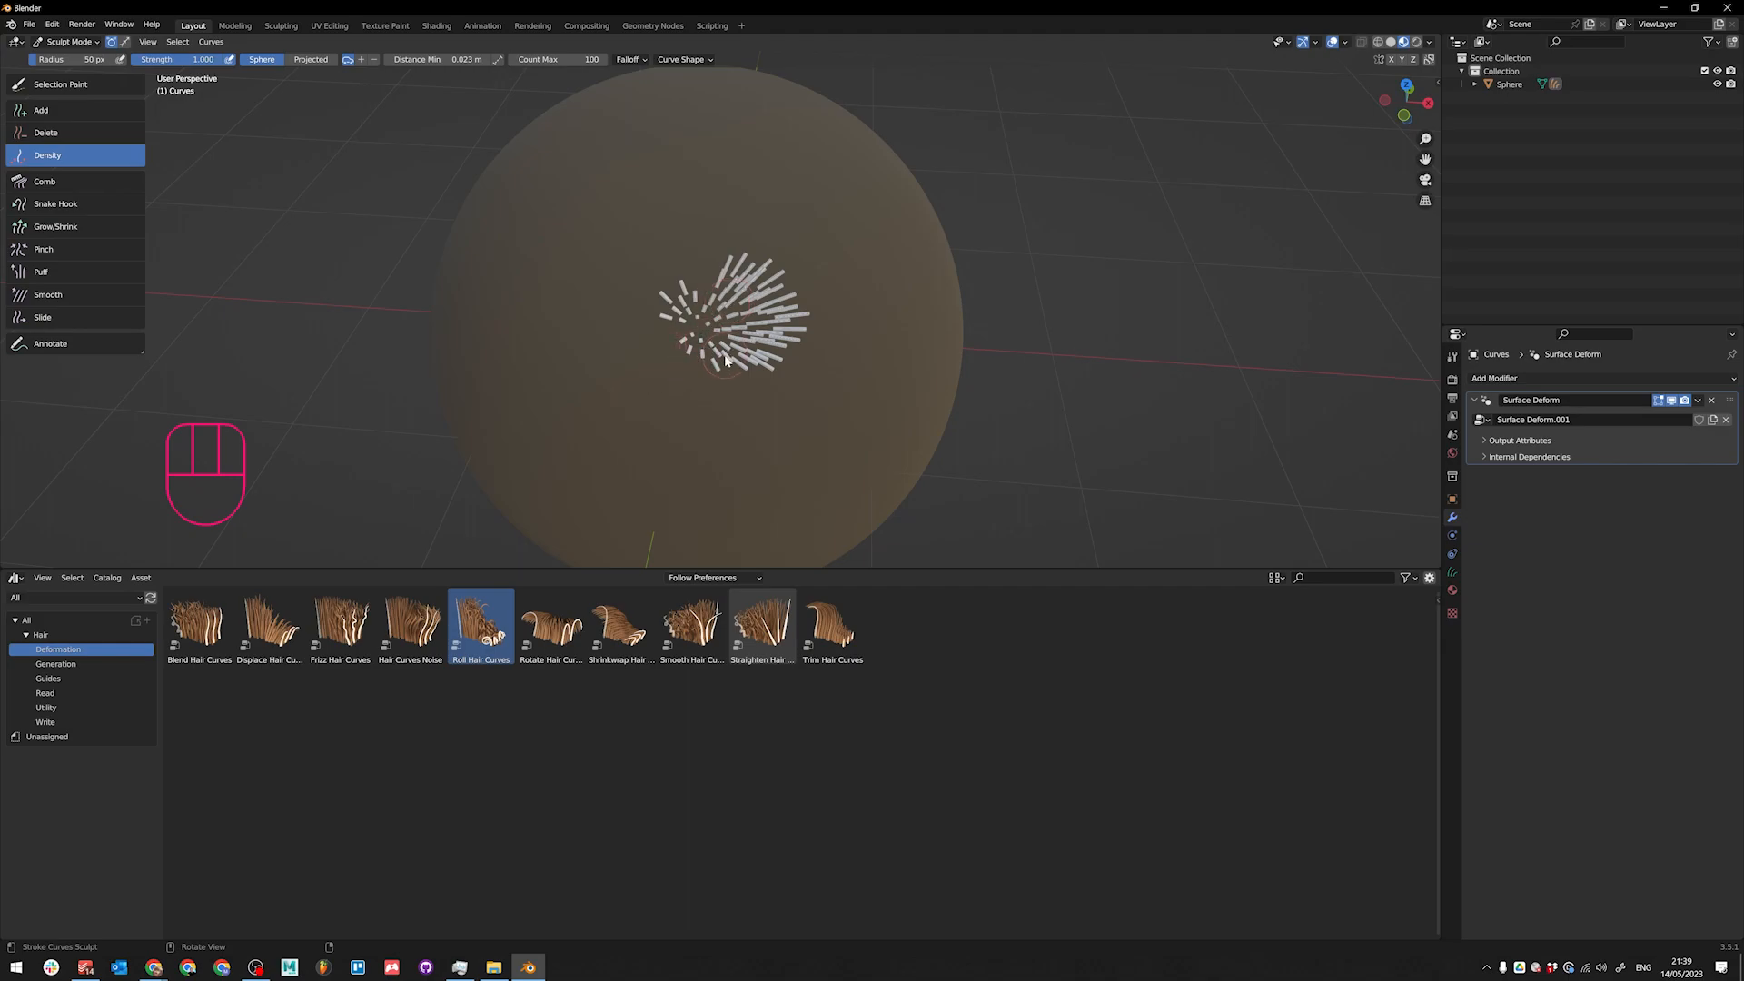
pyautogui.moveTo(727, 334)
pyautogui.keyDown('alt'); pyautogui.mouseDown(button='middle')
pyautogui.moveTo(710, 313)
pyautogui.moveTo(750, 358)
pyautogui.mouseUp(button='middle'); pyautogui.keyUp('alt')
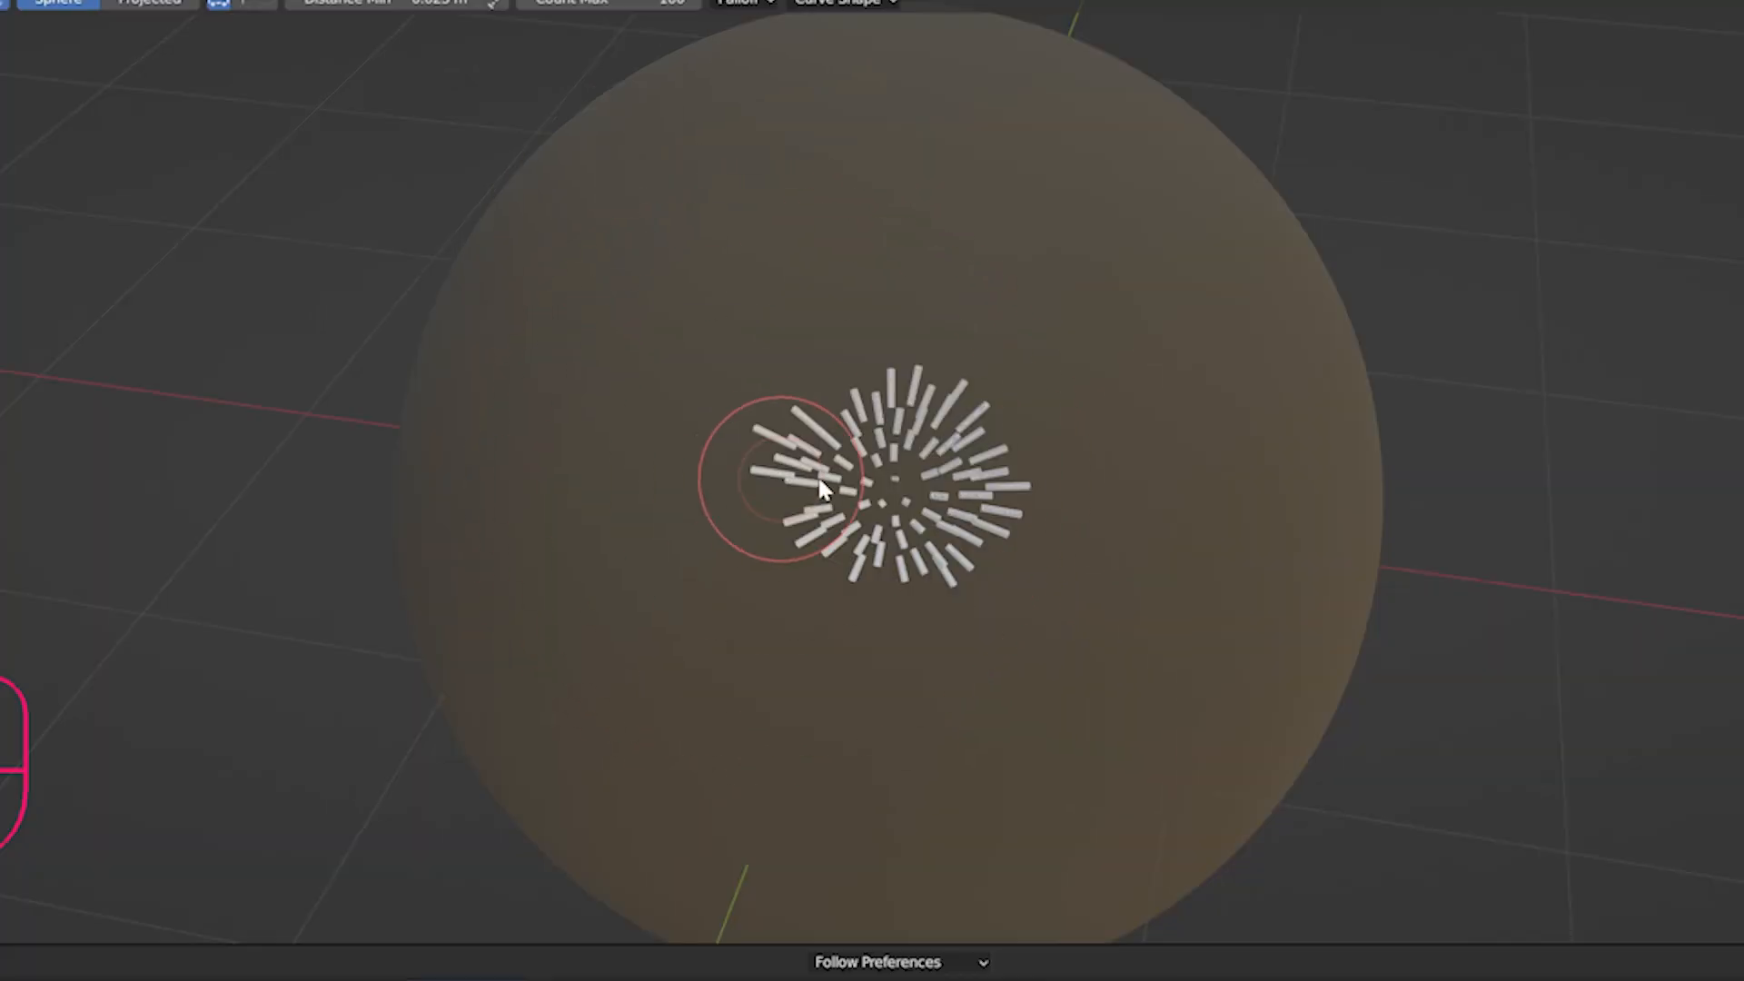
pyautogui.click(918, 490)
pyautogui.click(905, 473)
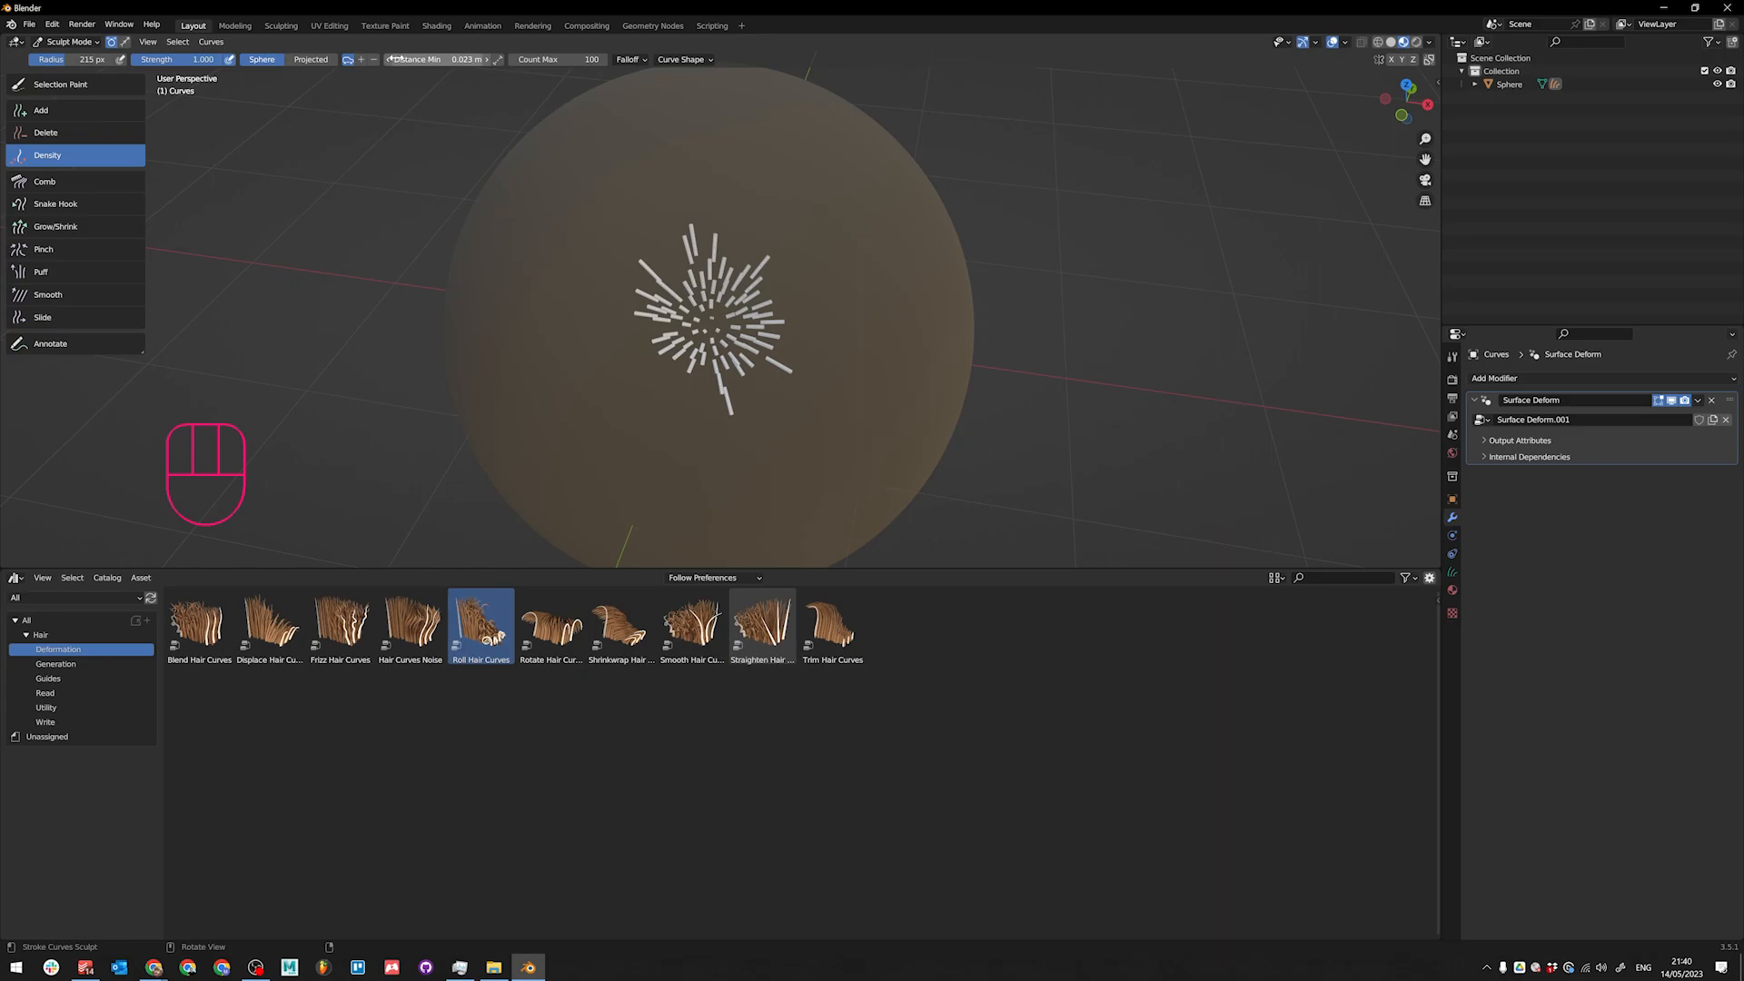
# Step: Set the Density brush's Distance Min to 0.05 m and paint a sparser patch of hairs beside the first one
pyautogui.click(498, 60)
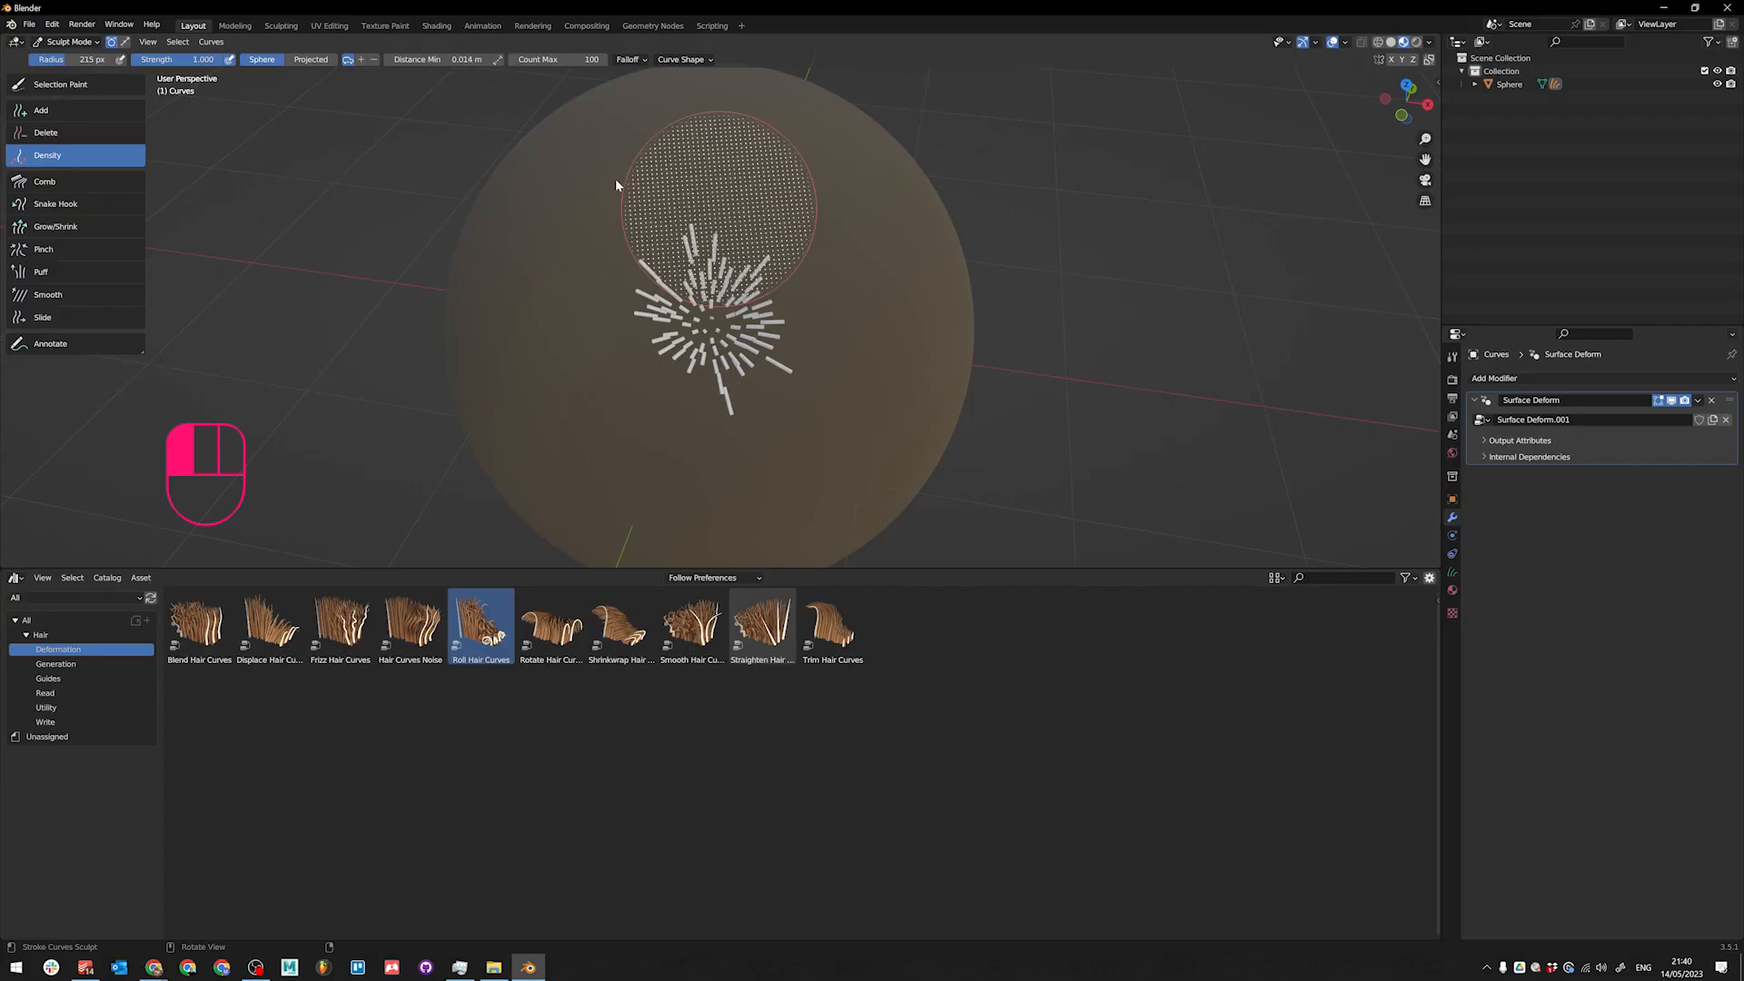
pyautogui.click(868, 329)
pyautogui.moveTo(847, 313); pyautogui.dragTo(709, 347)
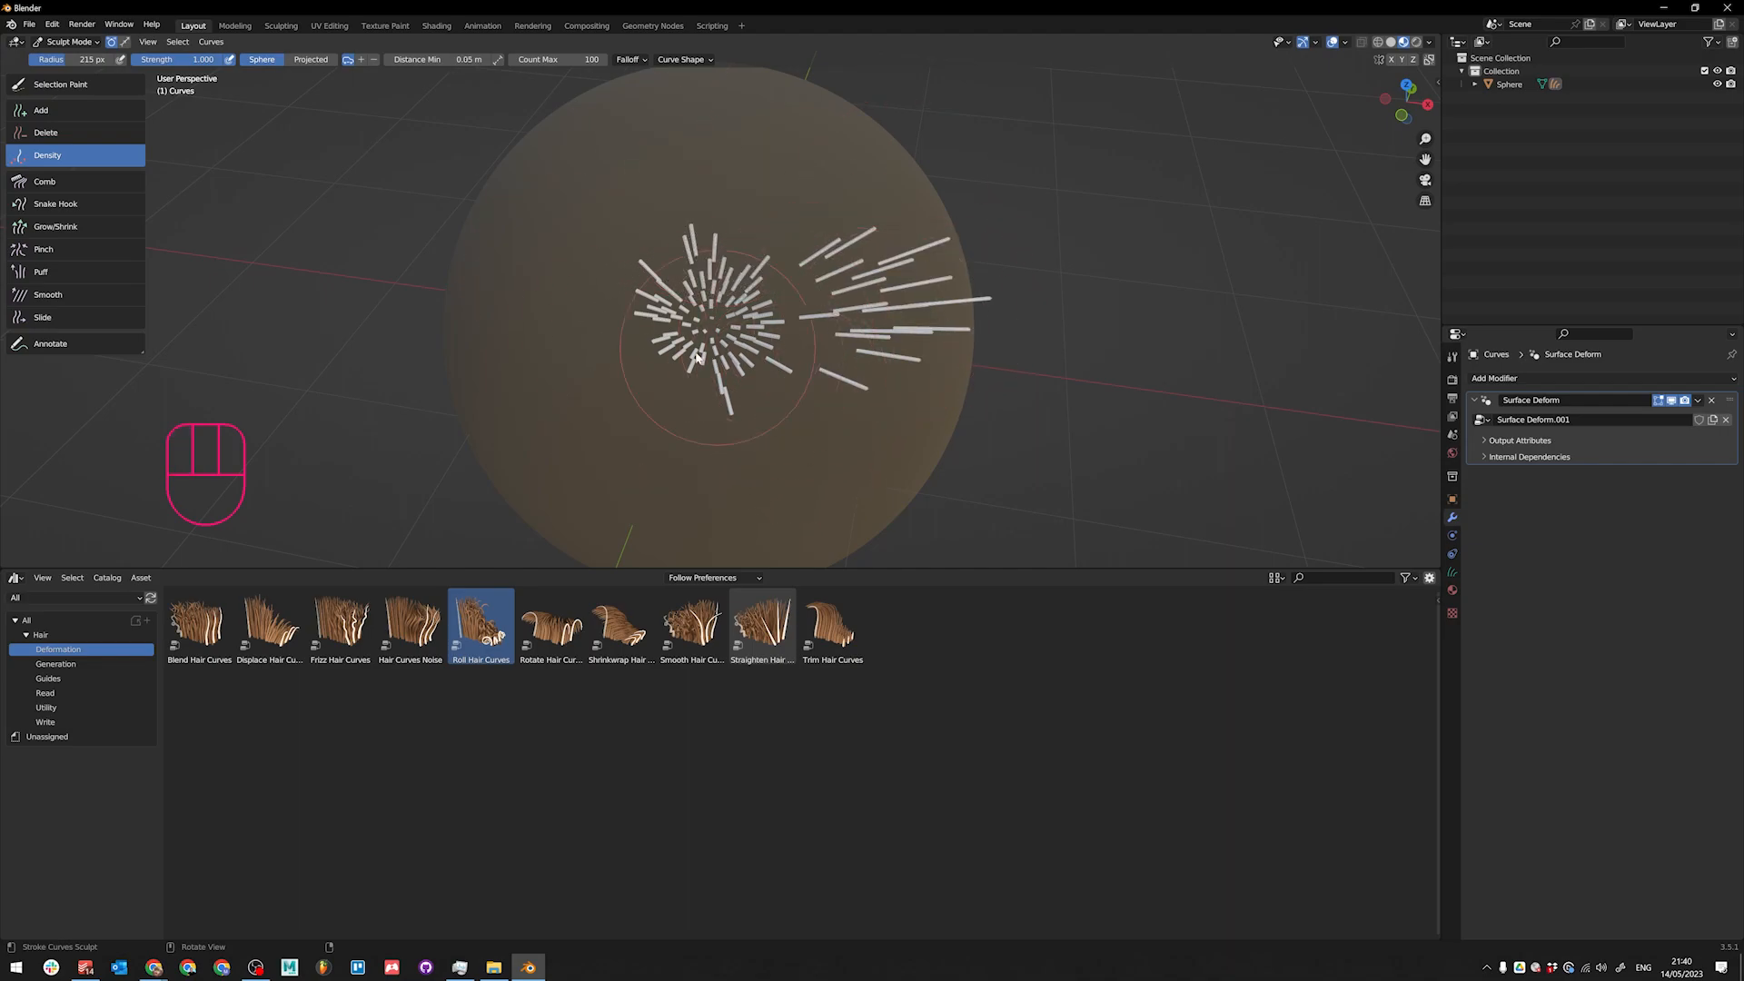
# Step: Switch between the Add, Delete and Density brushes to compare these hair tools
pyautogui.click(65, 112)
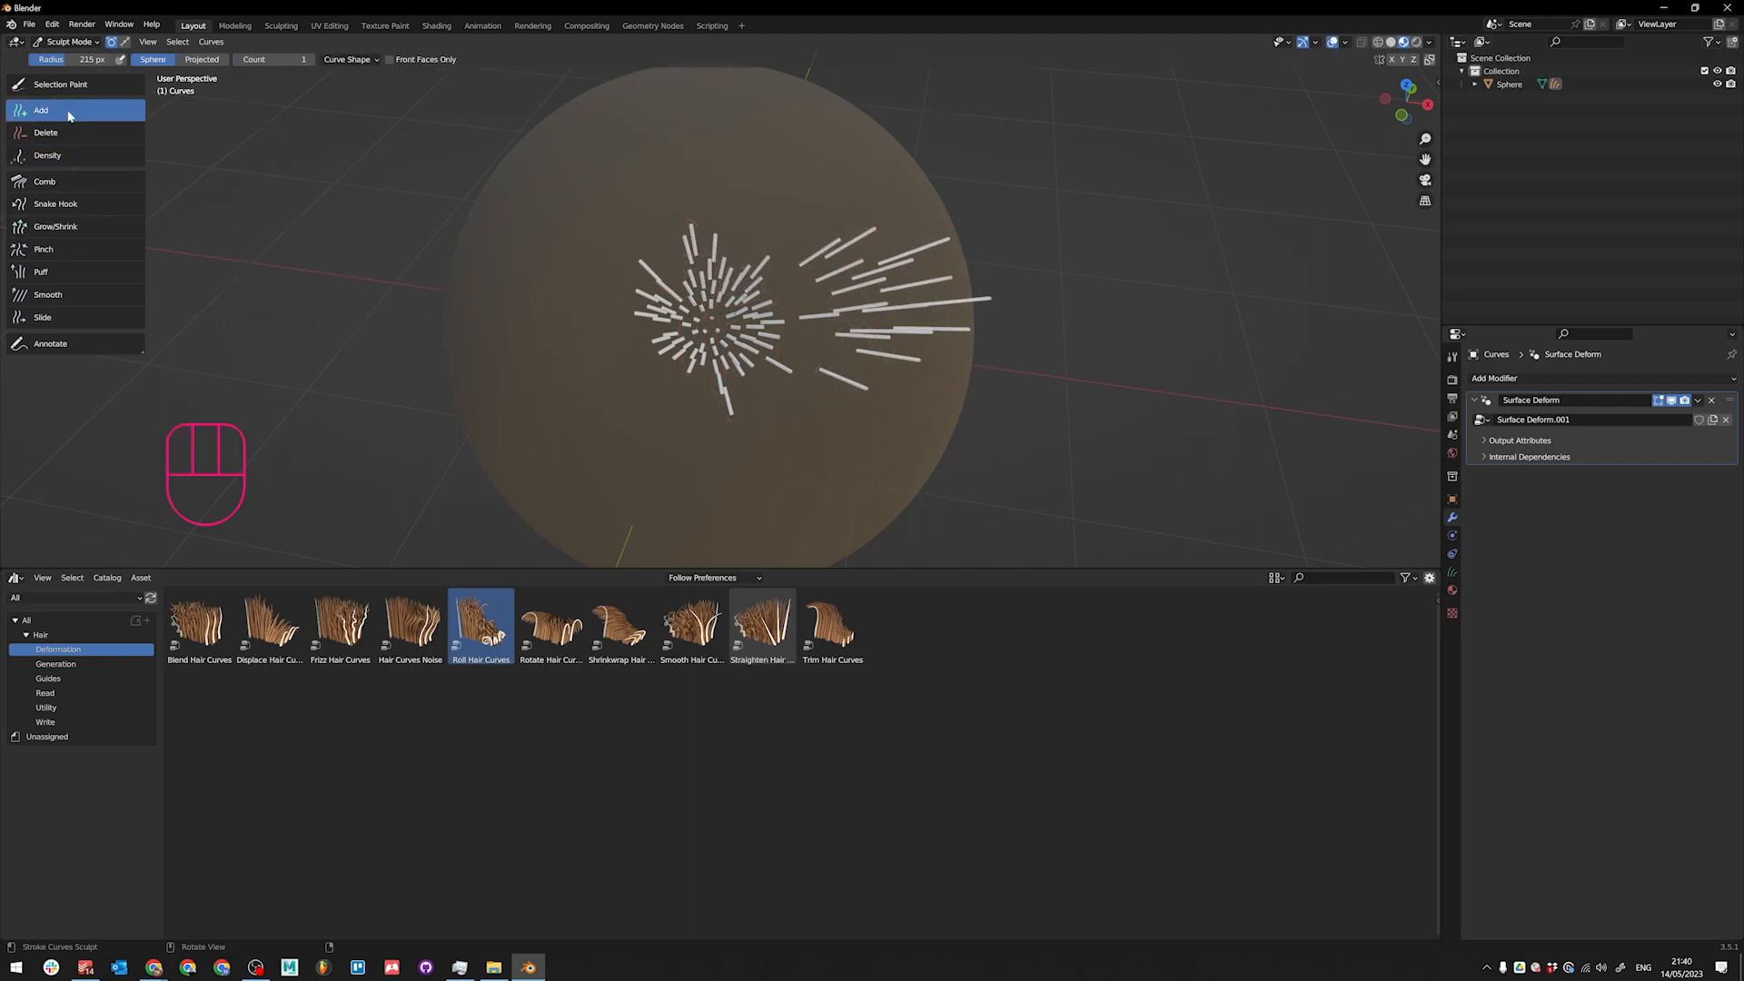
pyautogui.click(65, 133)
pyautogui.click(66, 154)
pyautogui.click(66, 111)
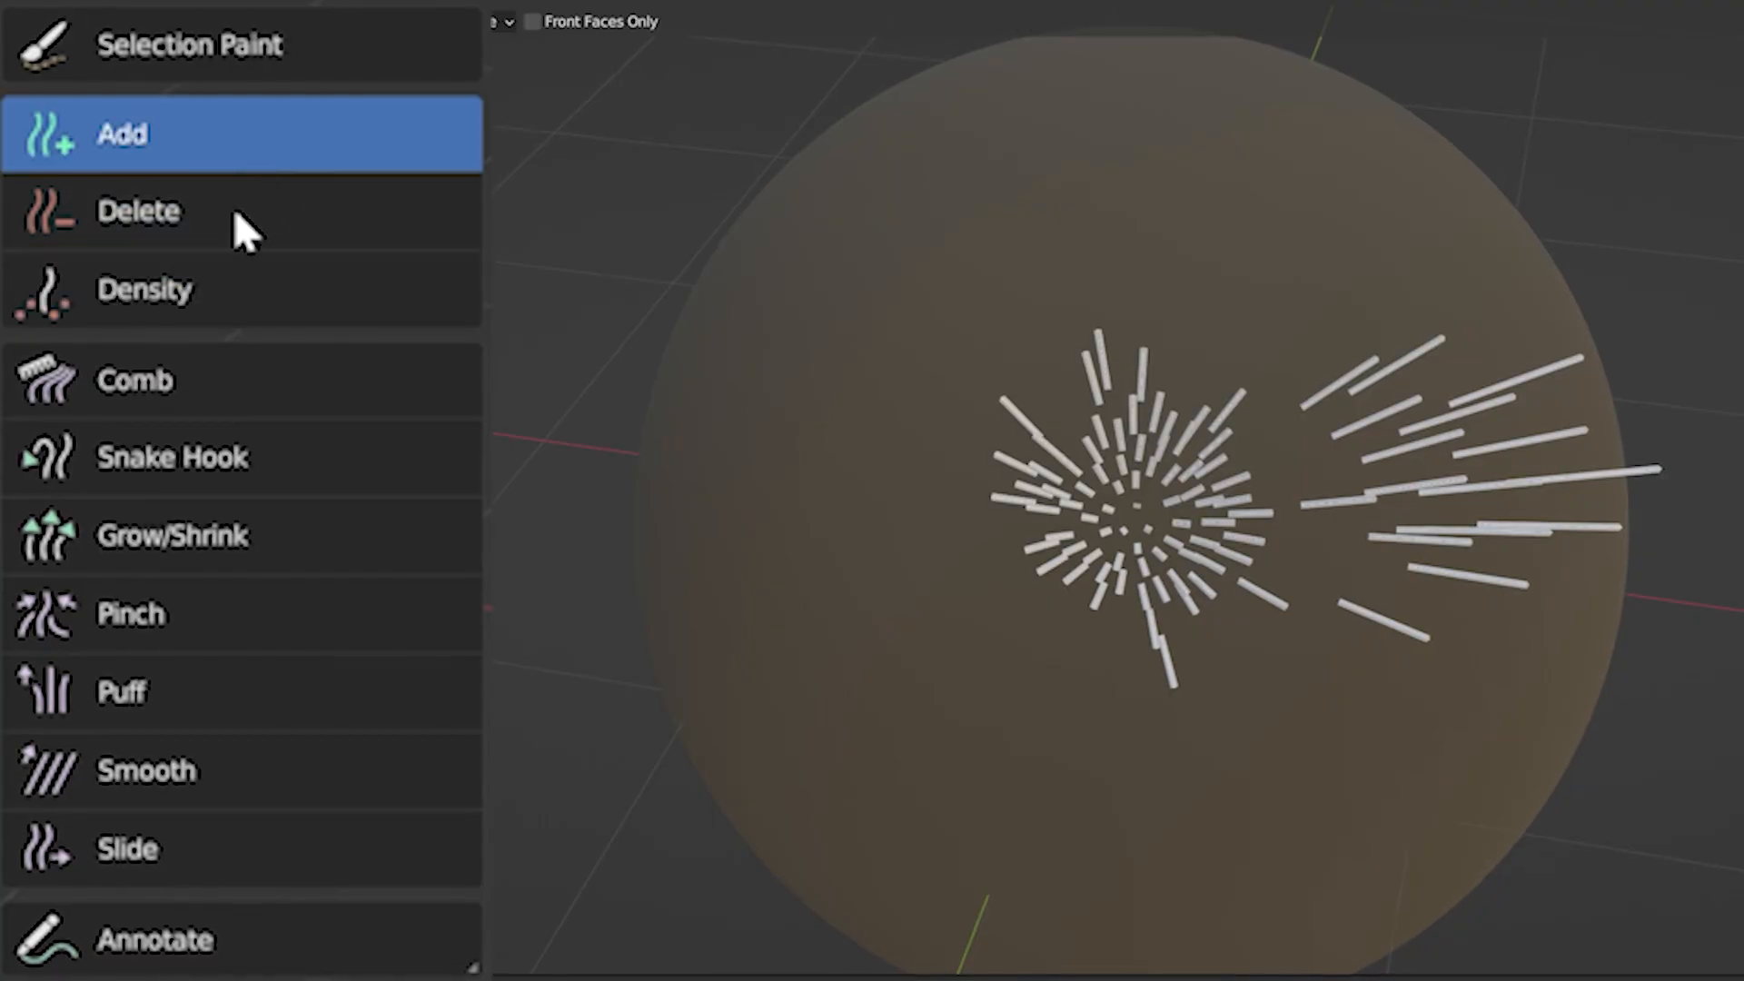
pyautogui.click(238, 222)
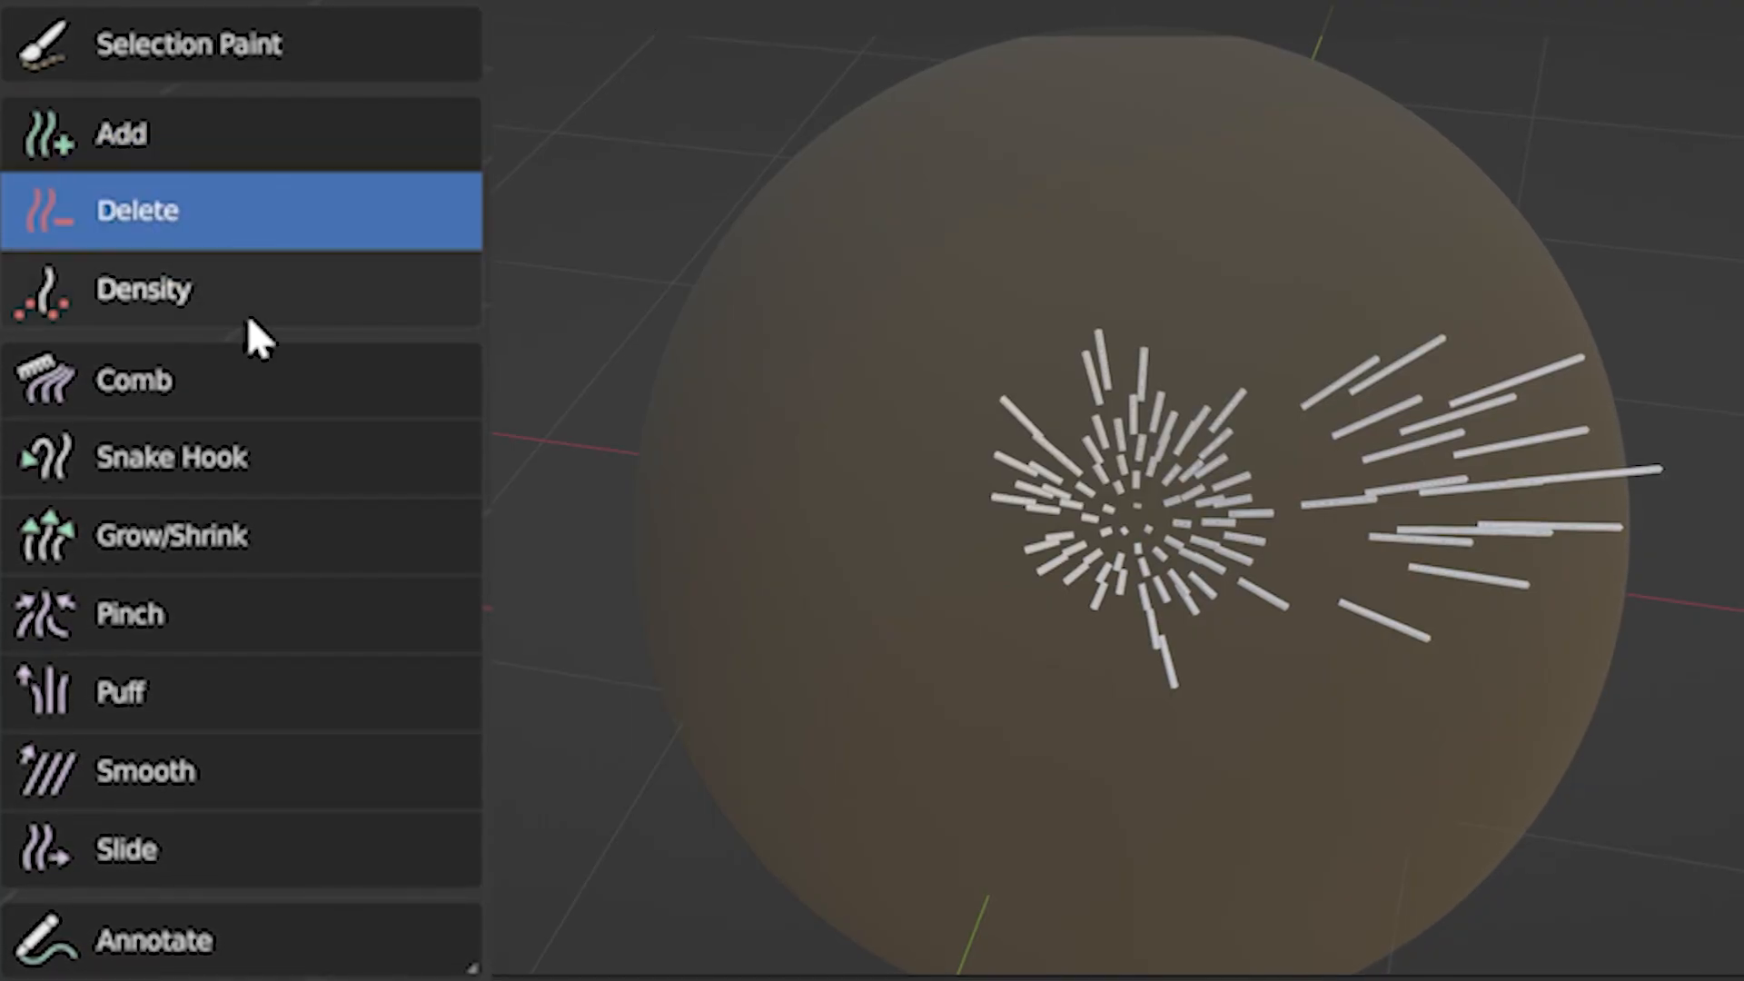
pyautogui.click(251, 309)
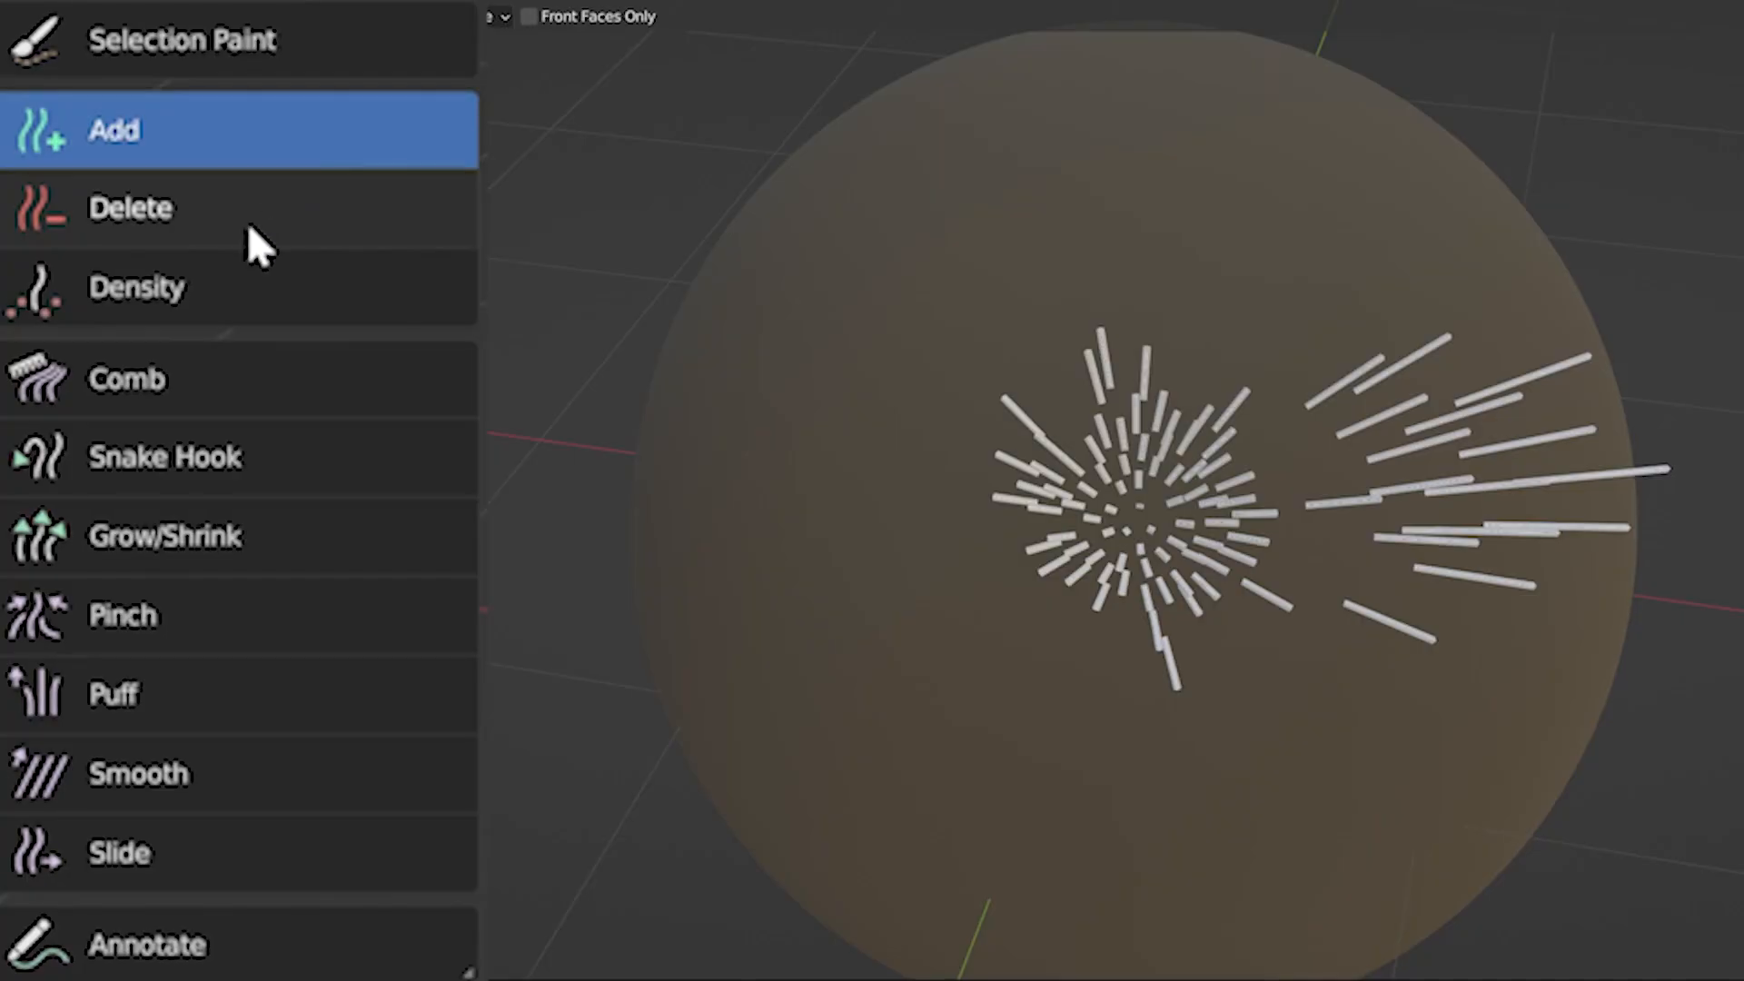
pyautogui.click(247, 223)
pyautogui.click(248, 272)
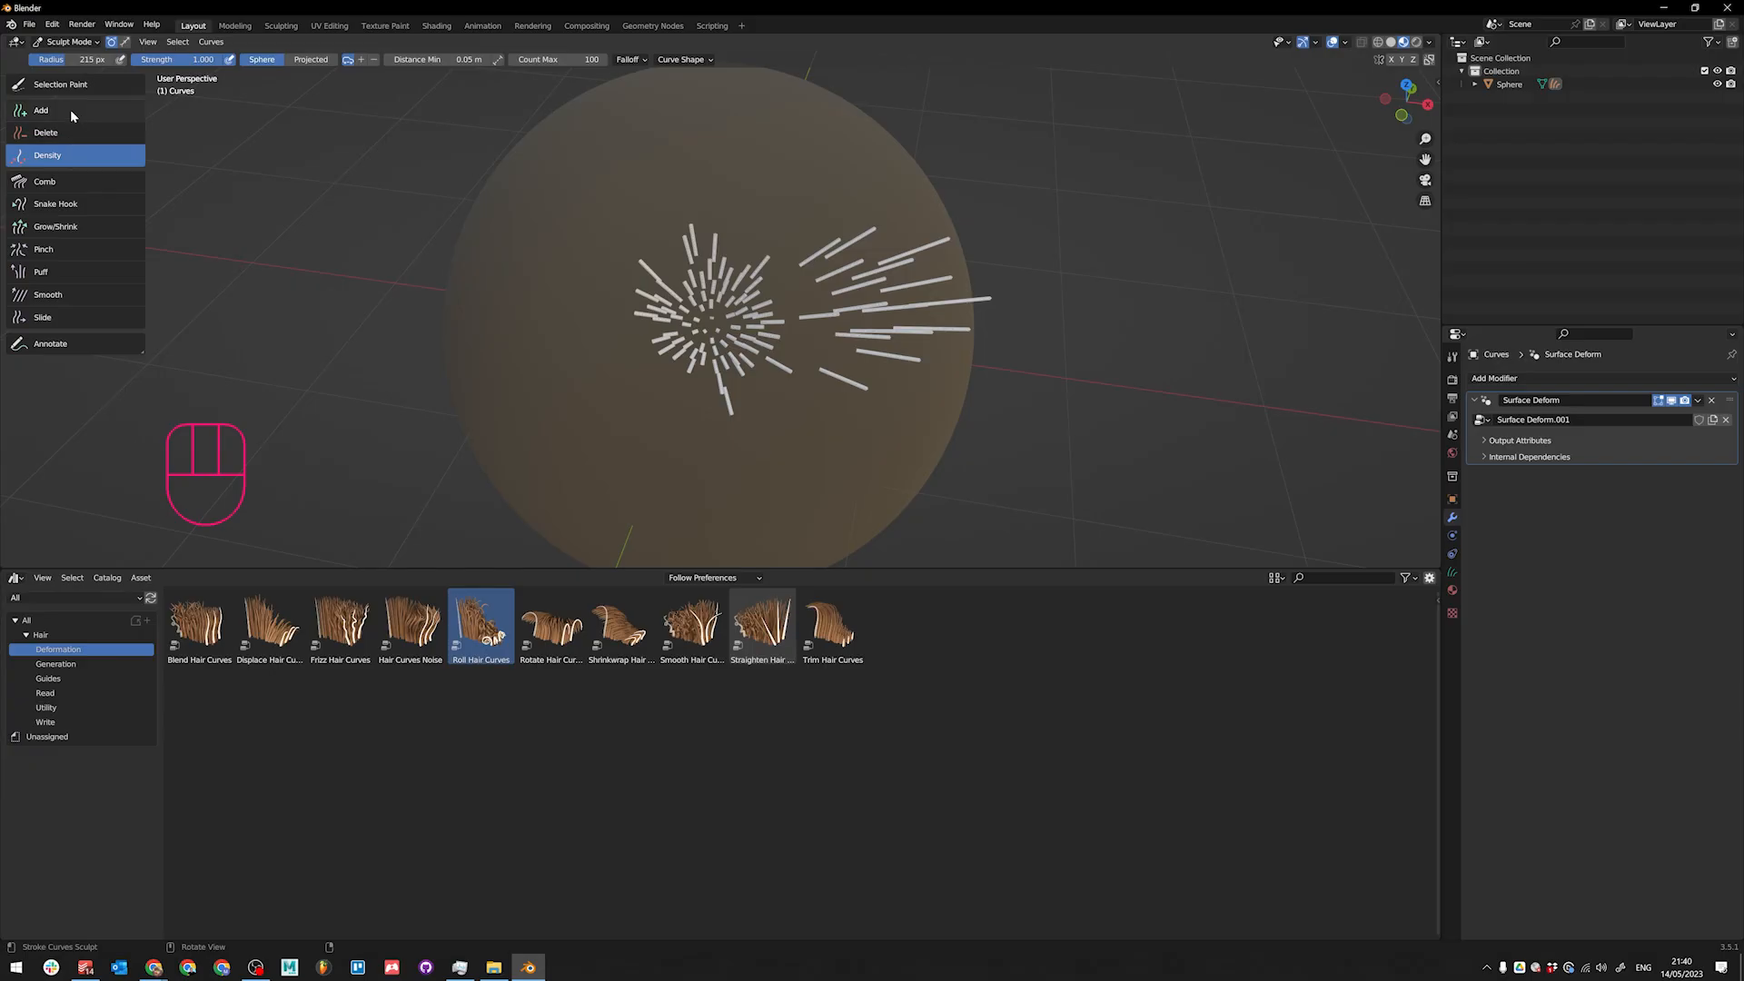
# Step: Choose the Add brush and place single hairs on the bare part of the sphere
pyautogui.click(72, 113)
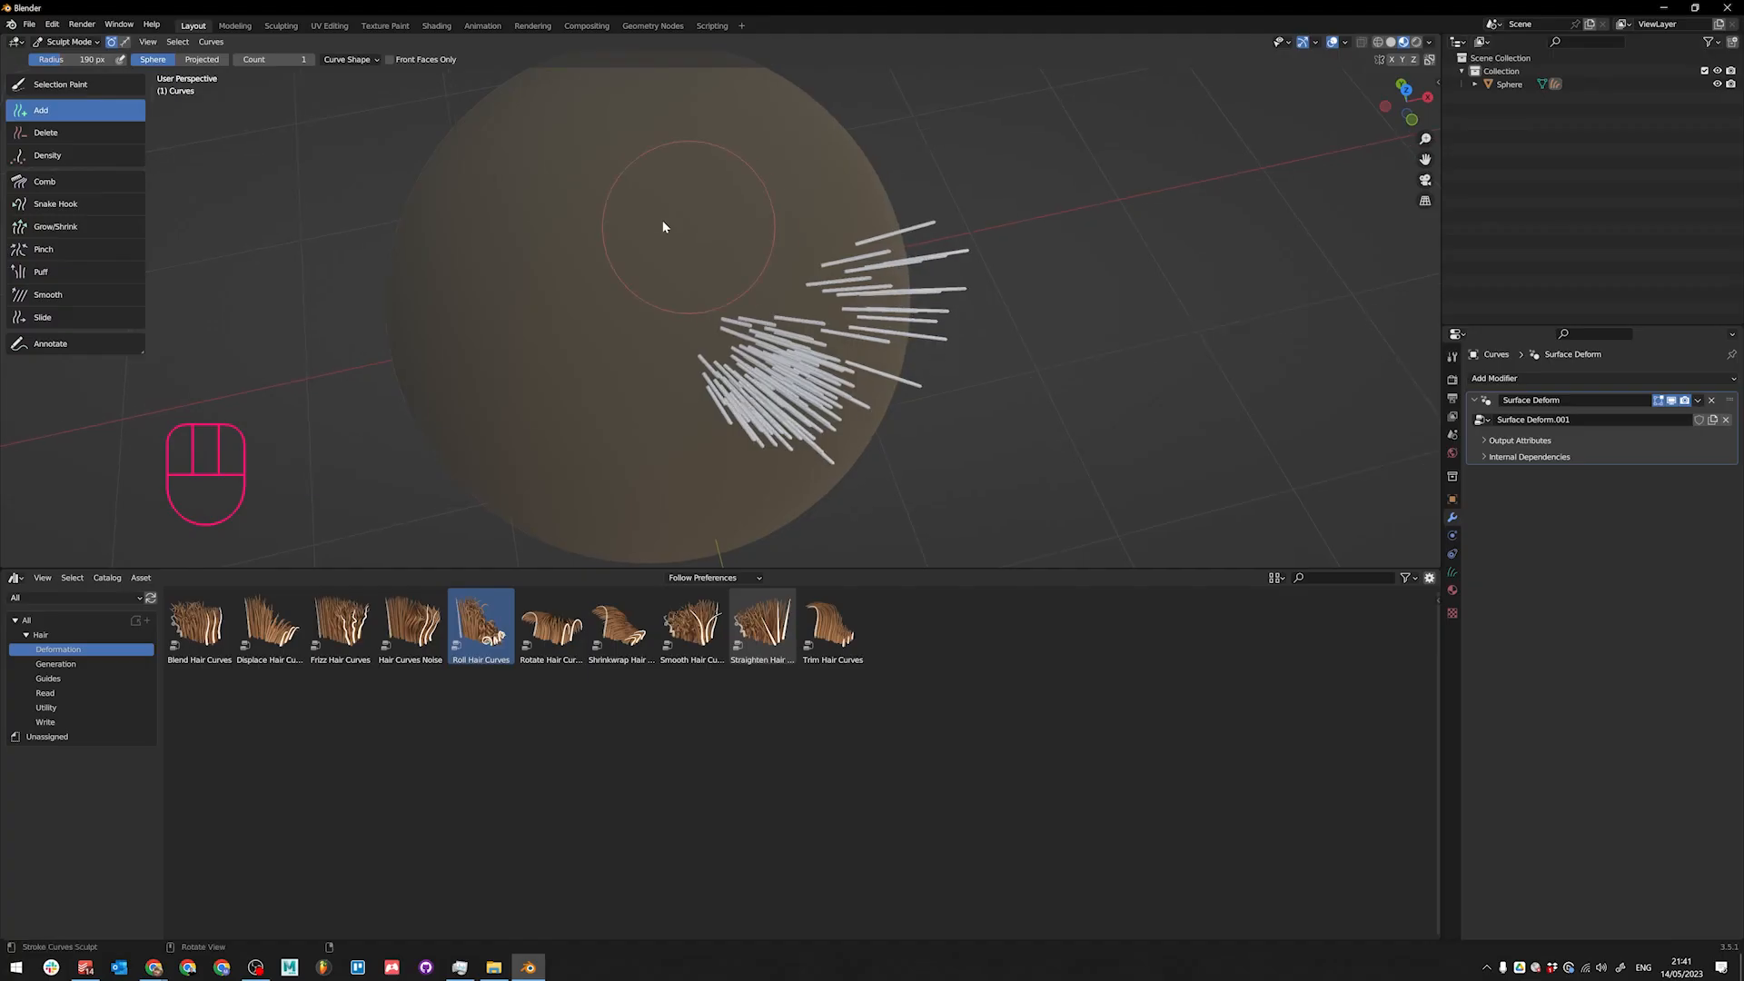
pyautogui.click(663, 221)
pyautogui.click(596, 405)
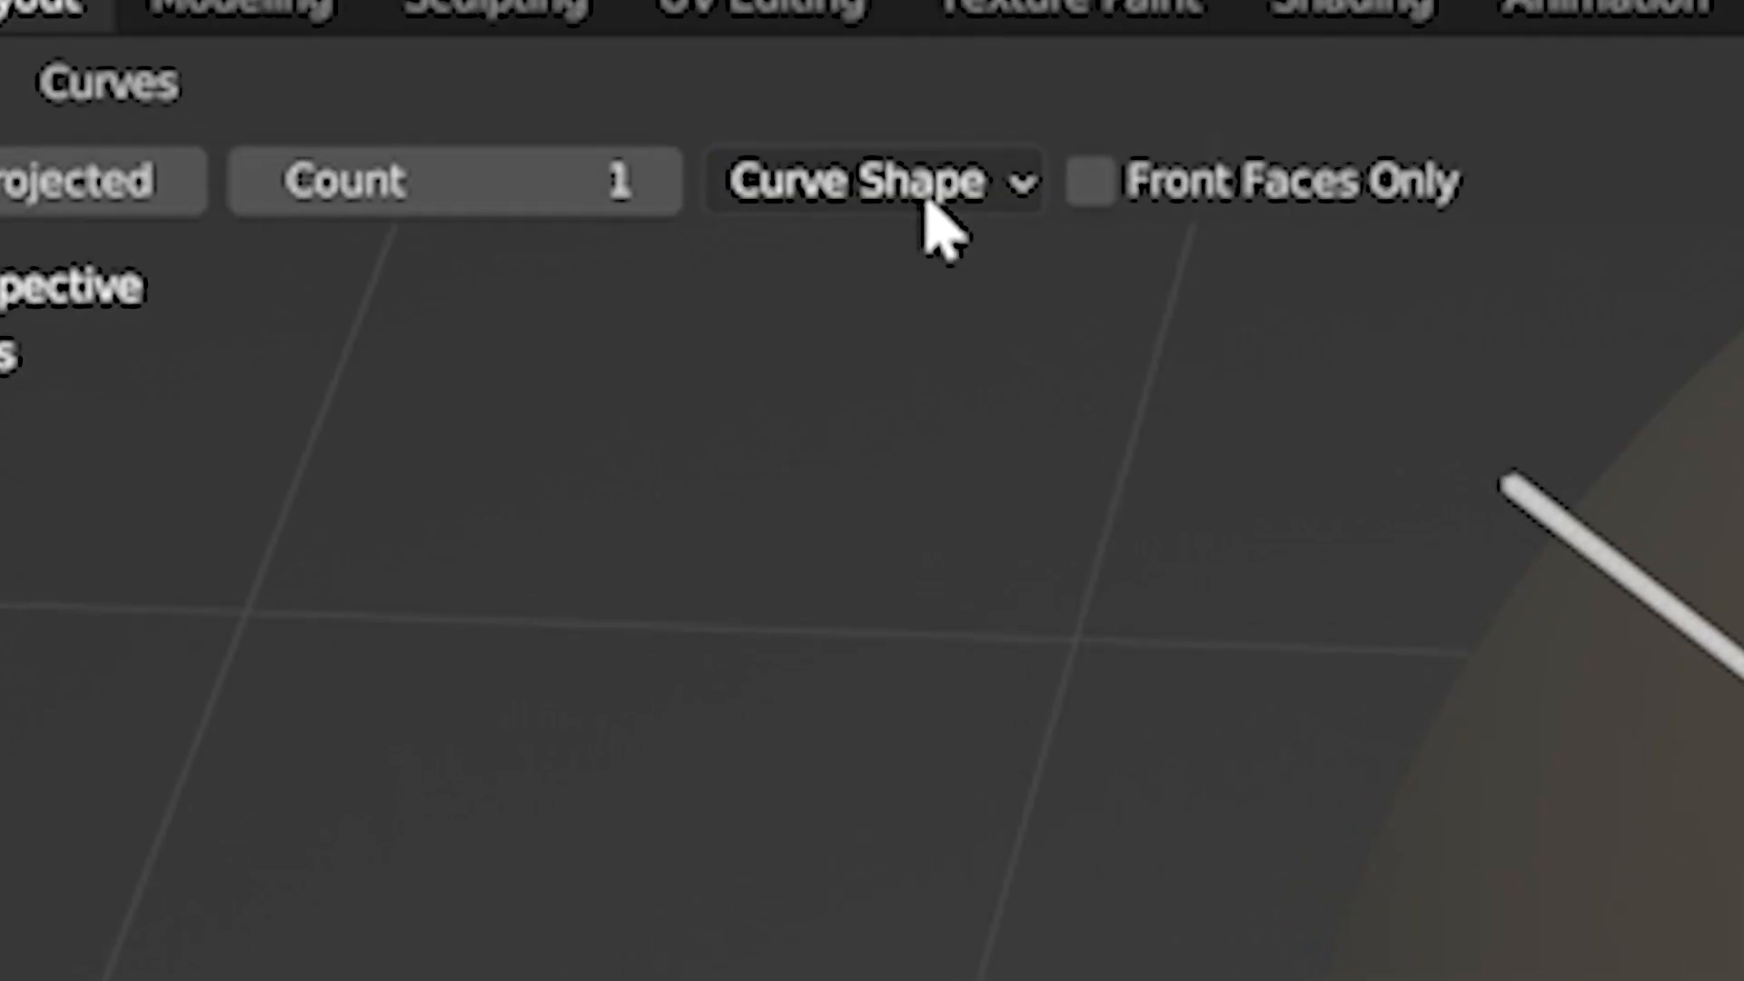
# Step: Set the Add brush's Curve Shape length to 1 m and add a long hair near the sphere's top
pyautogui.click(925, 202)
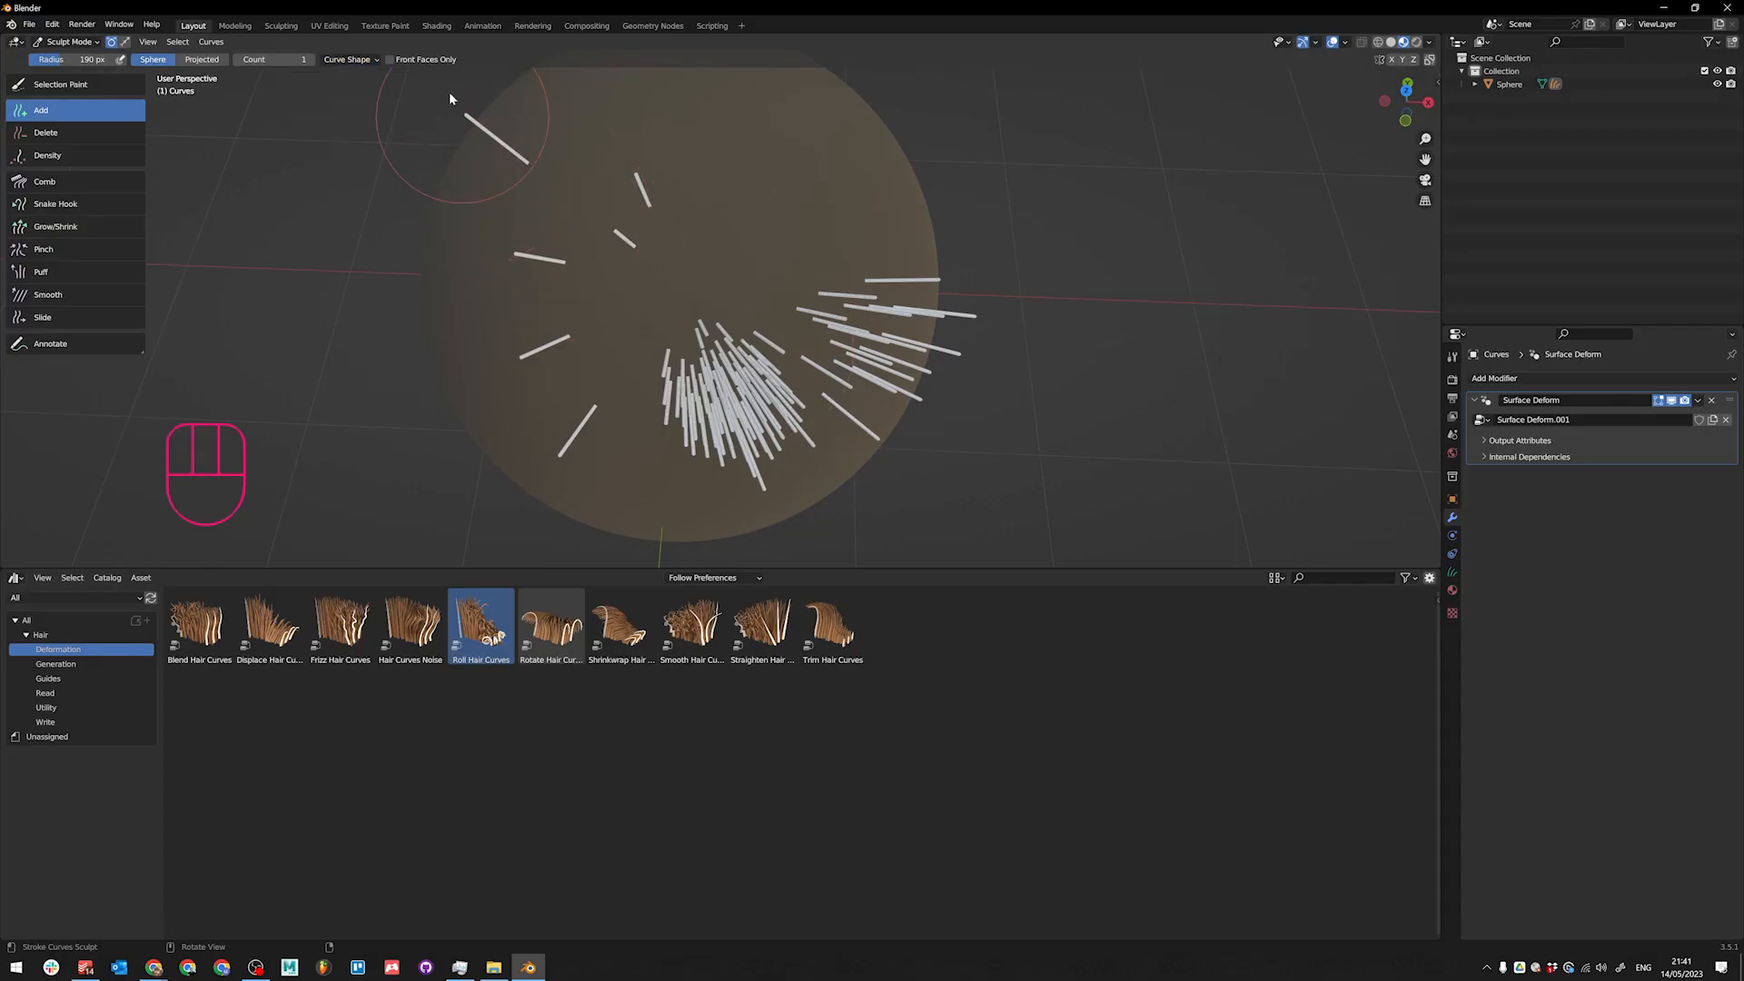
pyautogui.click(368, 60)
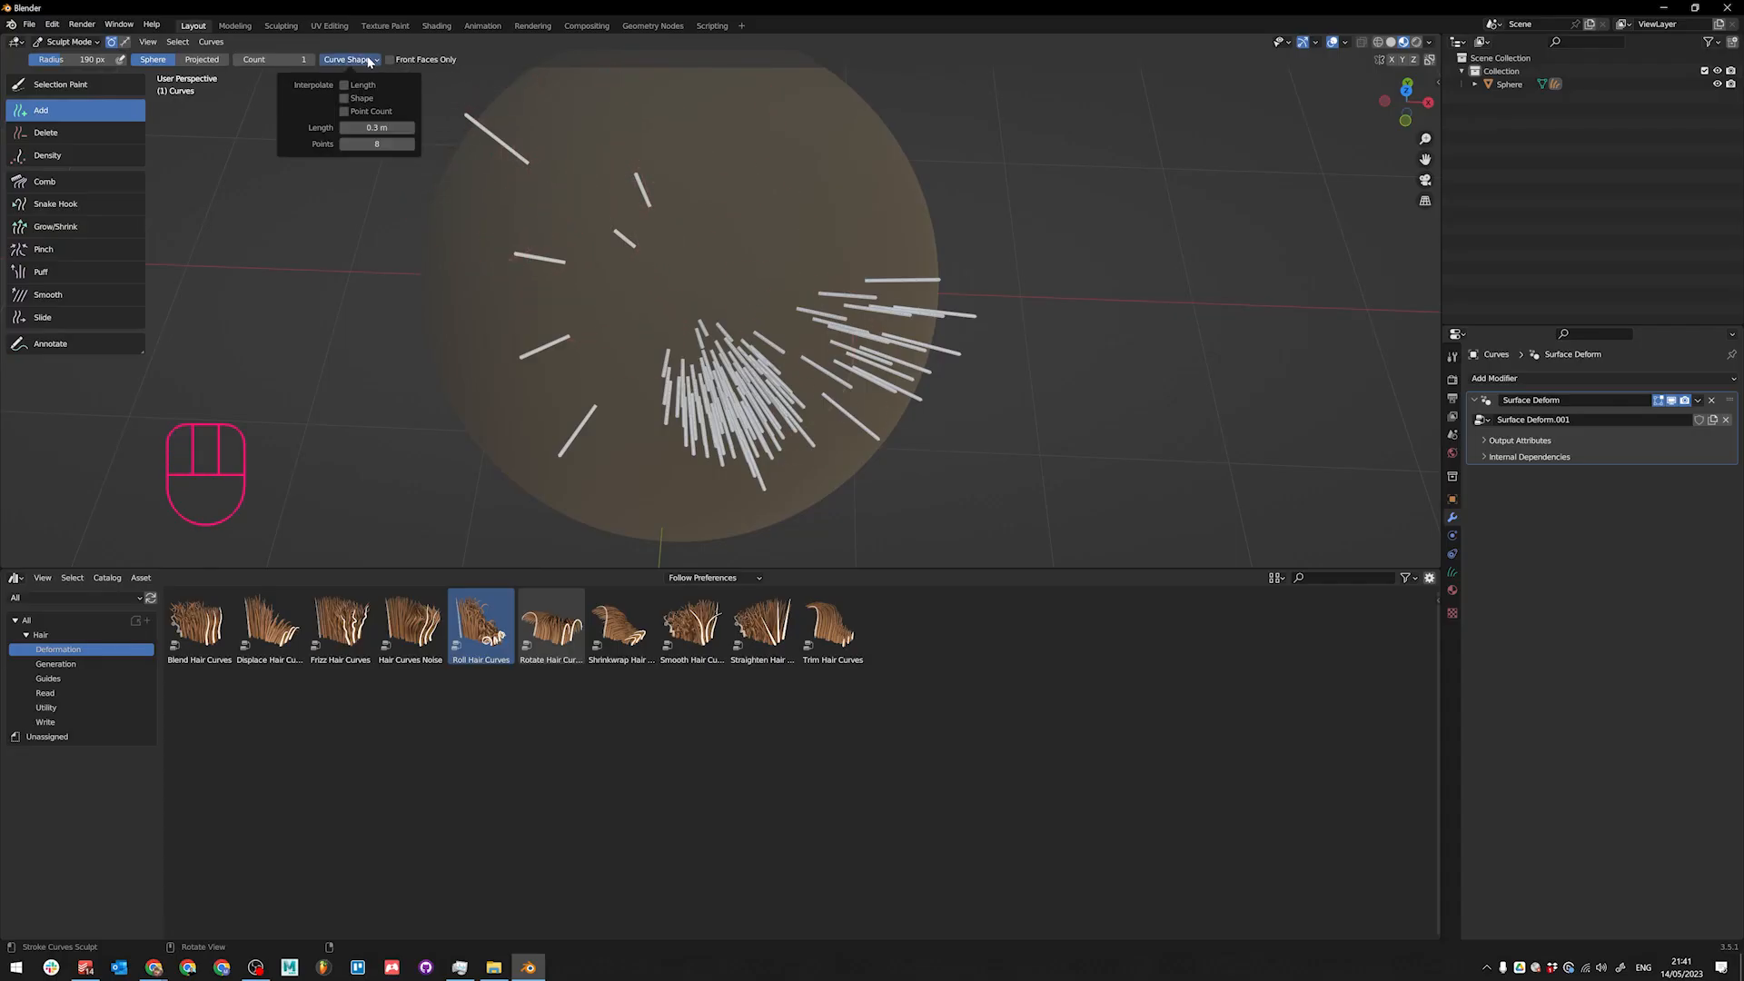
pyautogui.click(374, 61)
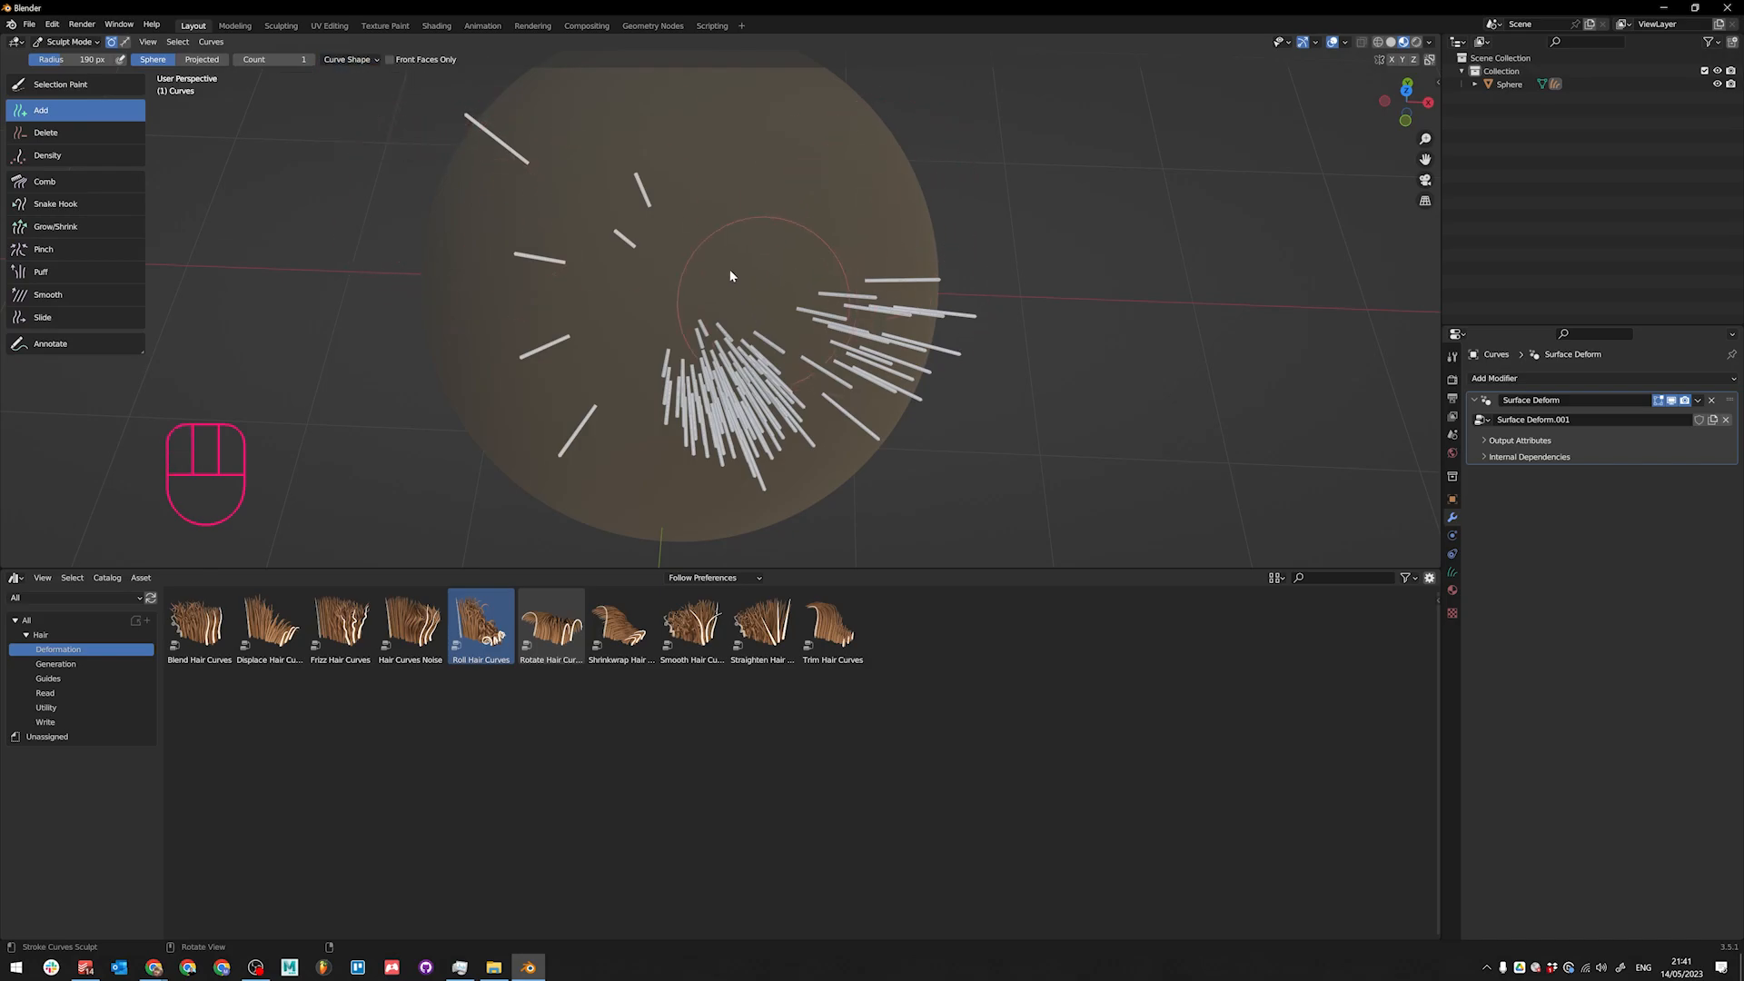
pyautogui.moveTo(723, 271)
pyautogui.keyDown('alt'); pyautogui.mouseDown(button='middle')
pyautogui.moveTo(848, 238)
pyautogui.moveTo(715, 301)
pyautogui.mouseUp(button='middle'); pyautogui.keyUp('alt')
pyautogui.click(350, 59)
pyautogui.click(375, 128)
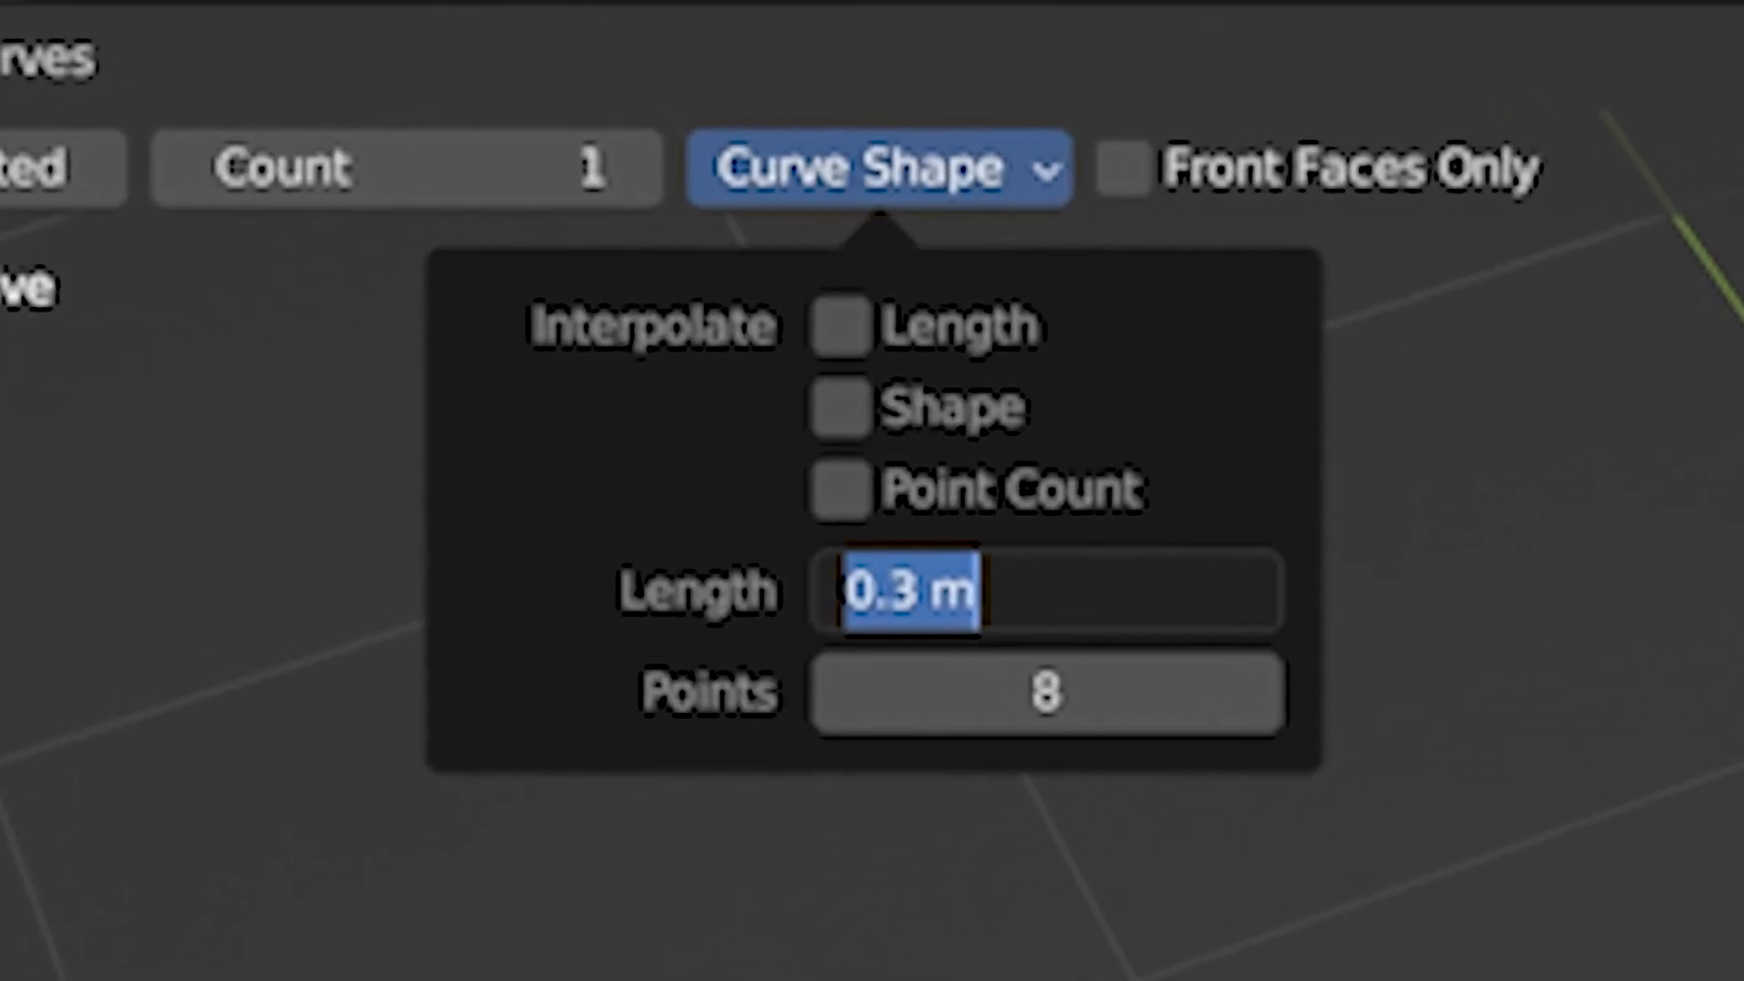
pyautogui.write('1')
pyautogui.press('Return')
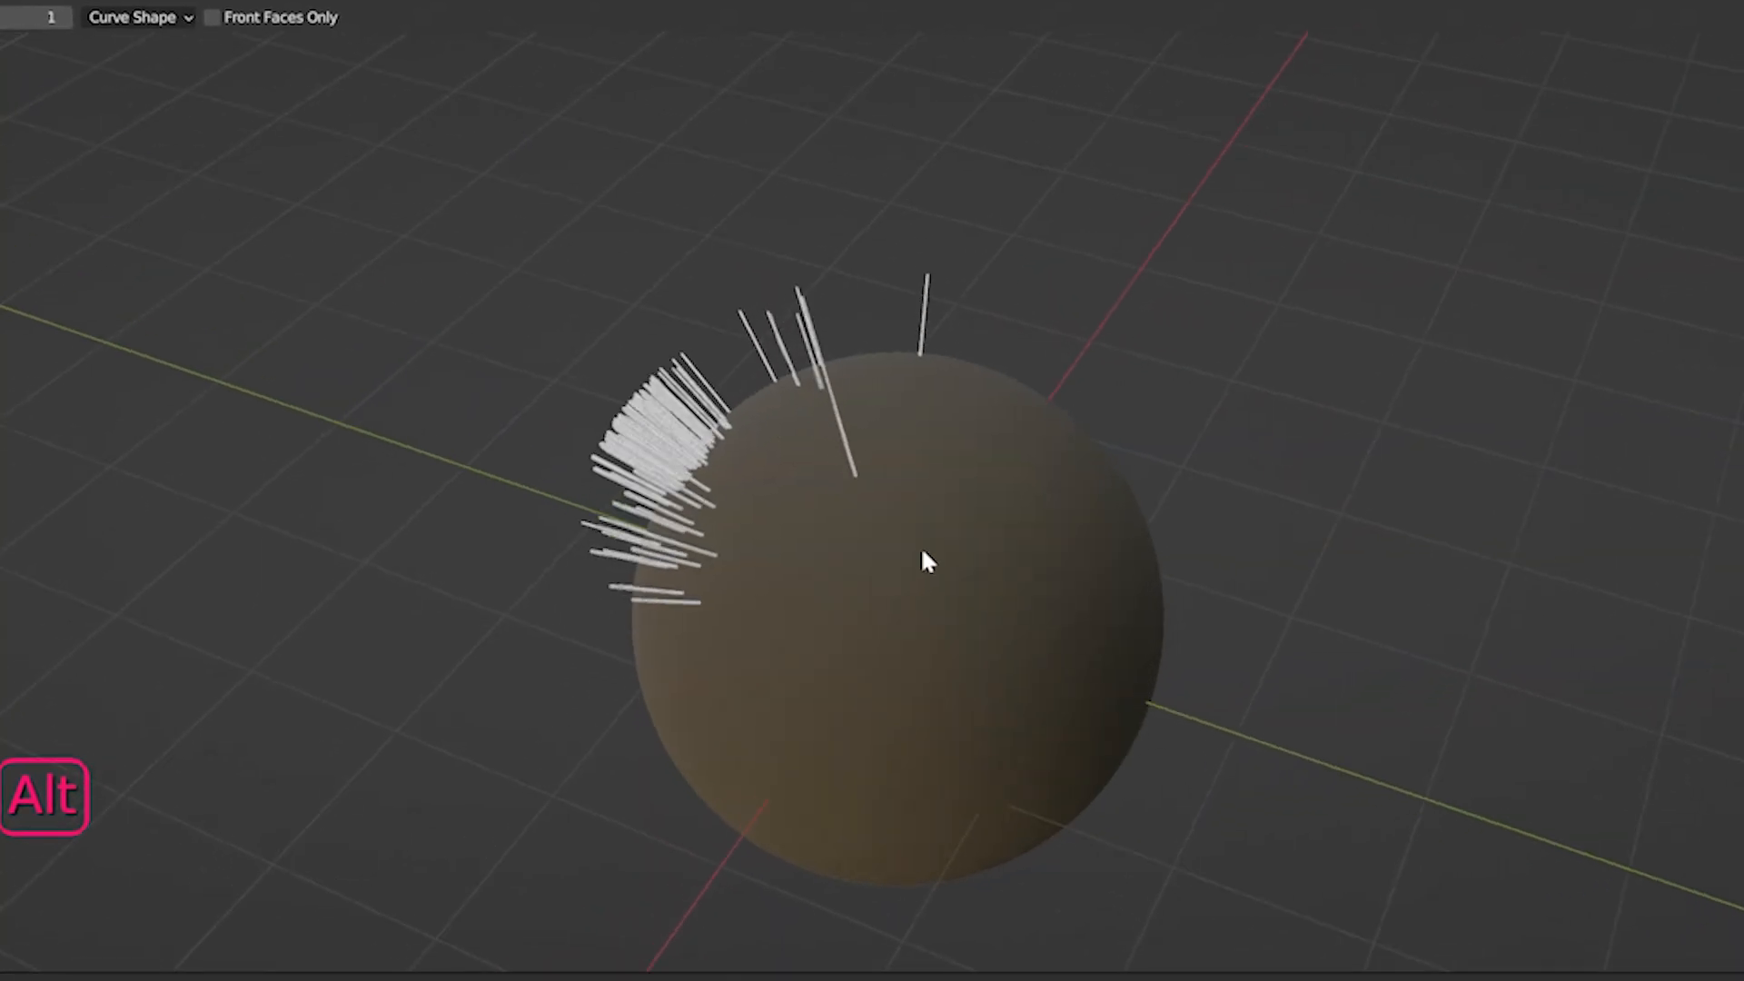
pyautogui.keyDown('alt'); pyautogui.moveTo(923, 561); pyautogui.dragTo(1051, 428, button='middle'); pyautogui.keyUp('alt')
pyautogui.keyDown('alt'); pyautogui.keyDown('shift'); pyautogui.moveTo(918, 358); pyautogui.dragTo(642, 460, button='middle'); pyautogui.keyUp('shift'); pyautogui.keyUp('alt')
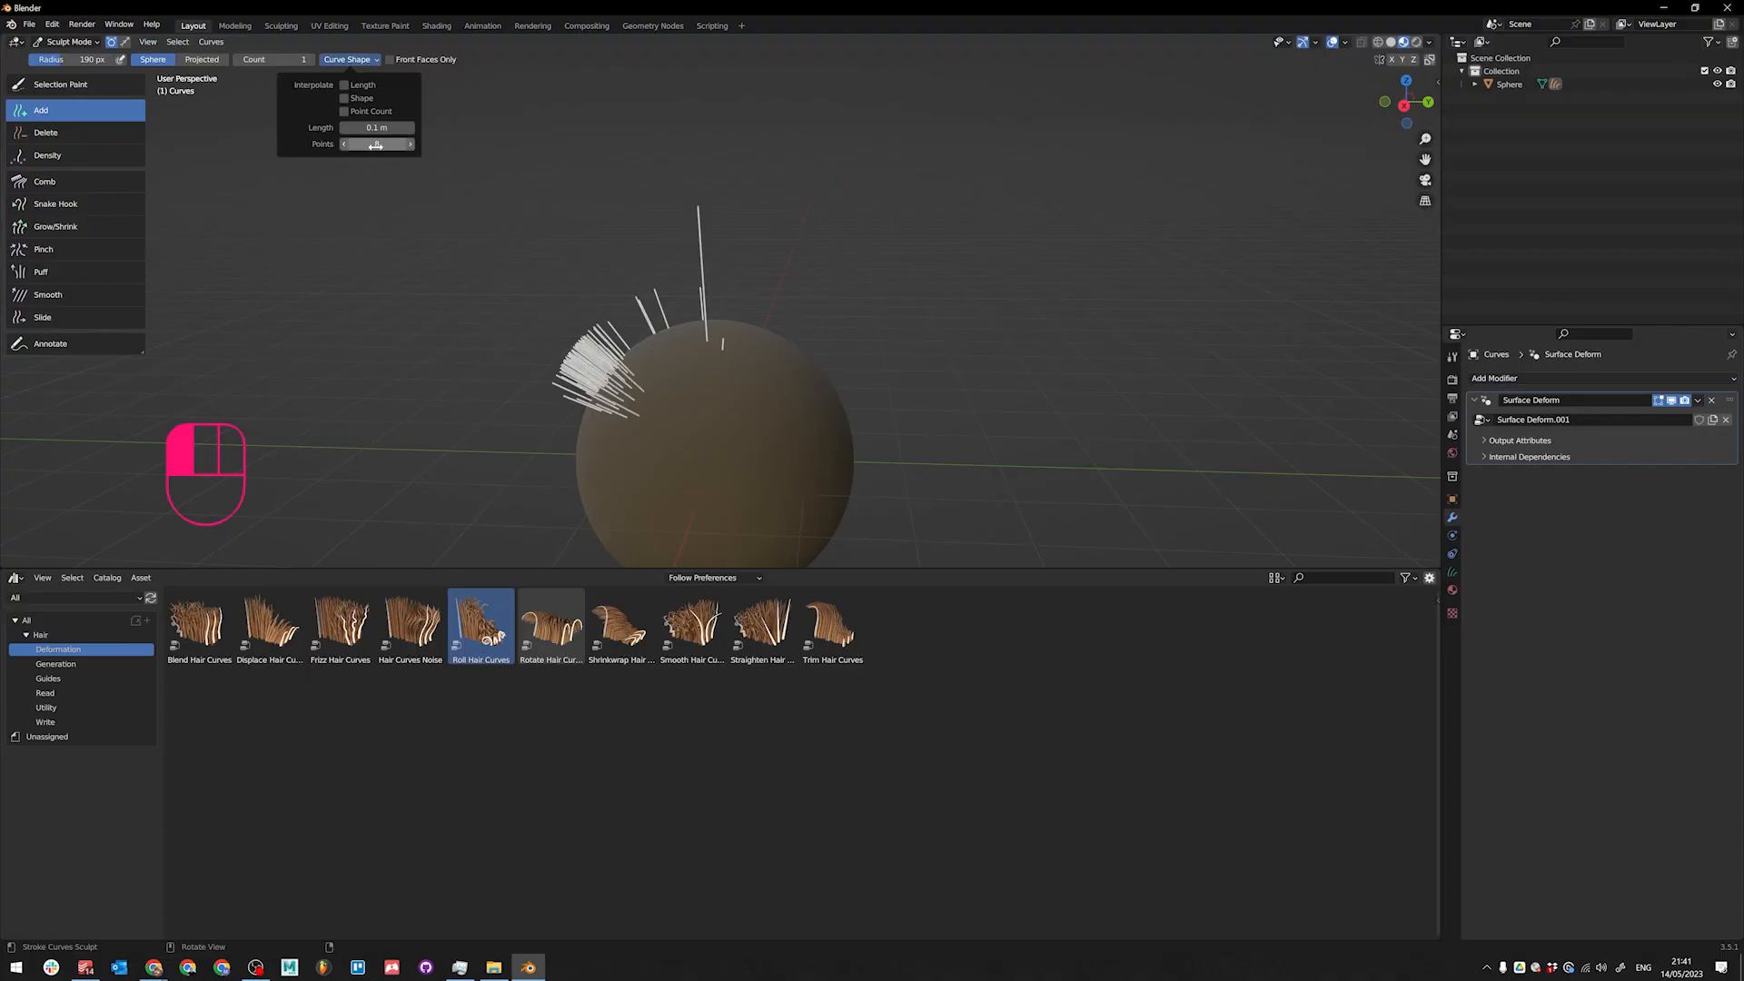
# Step: Examine the Add brush's Curve Shape settings, including the Points value and the Interpolate options, alongside the hairs on the sphere
pyautogui.scroll(4, 732, 368)
pyautogui.scroll(-2, 554, 345)
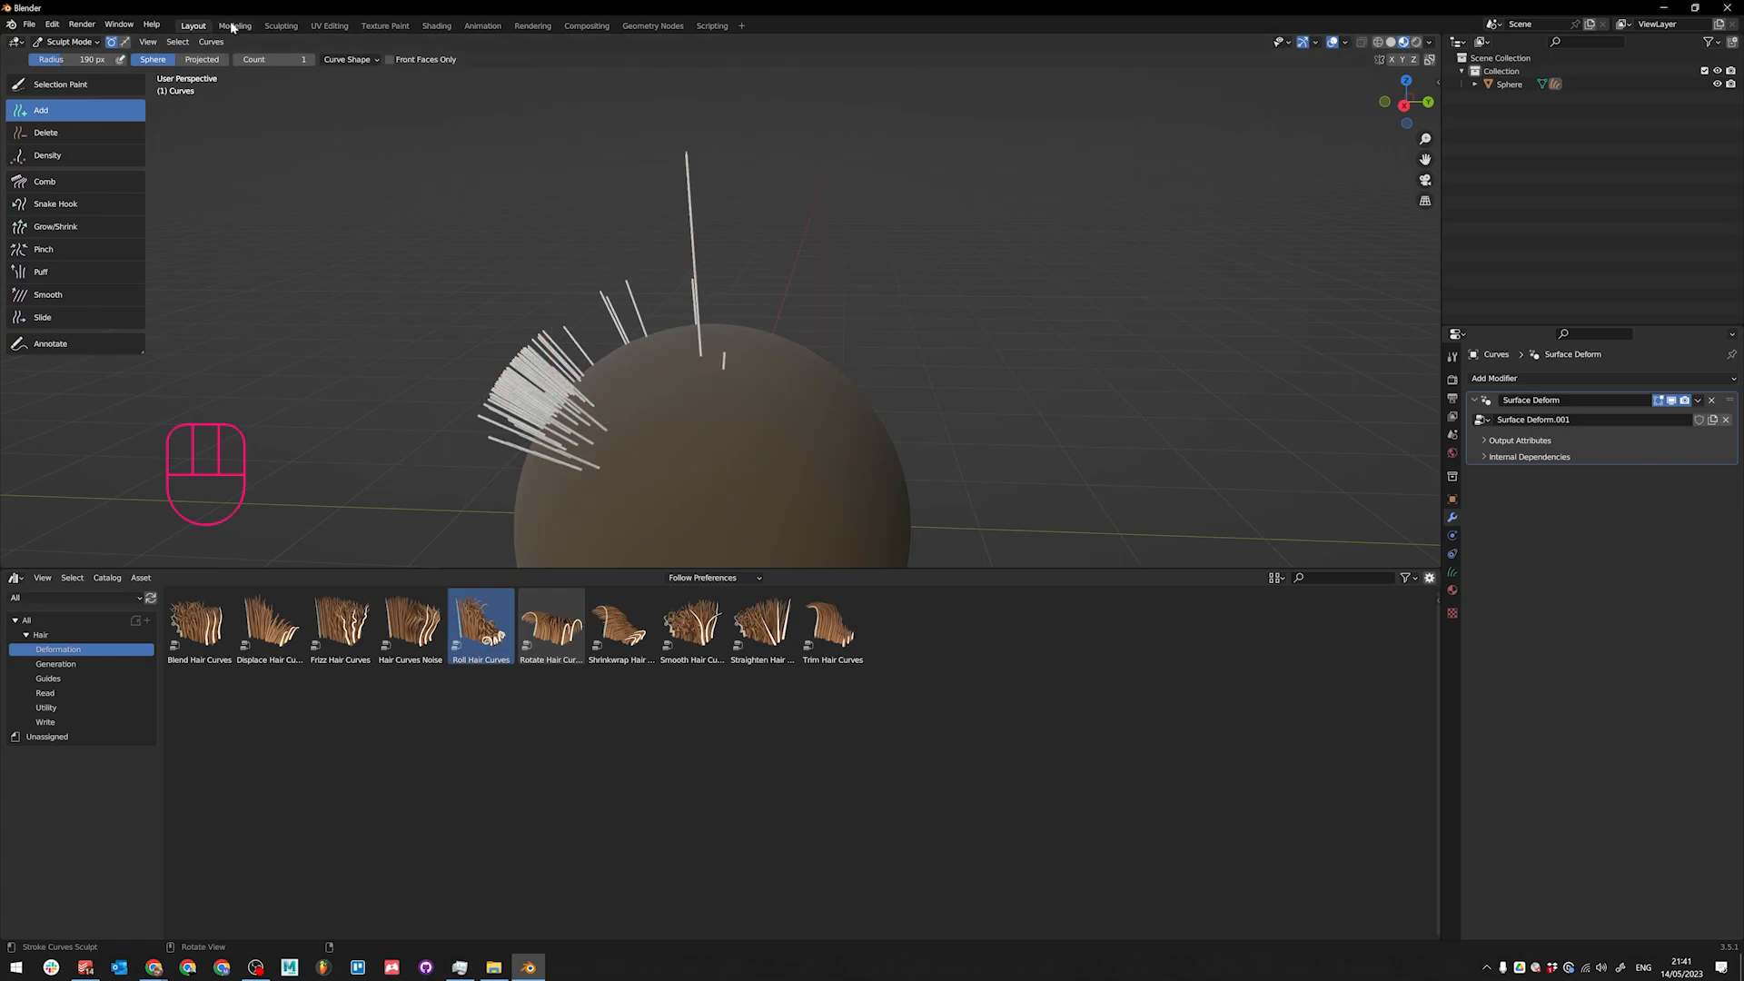
pyautogui.click(357, 61)
pyautogui.click(337, 60)
pyautogui.click(368, 141)
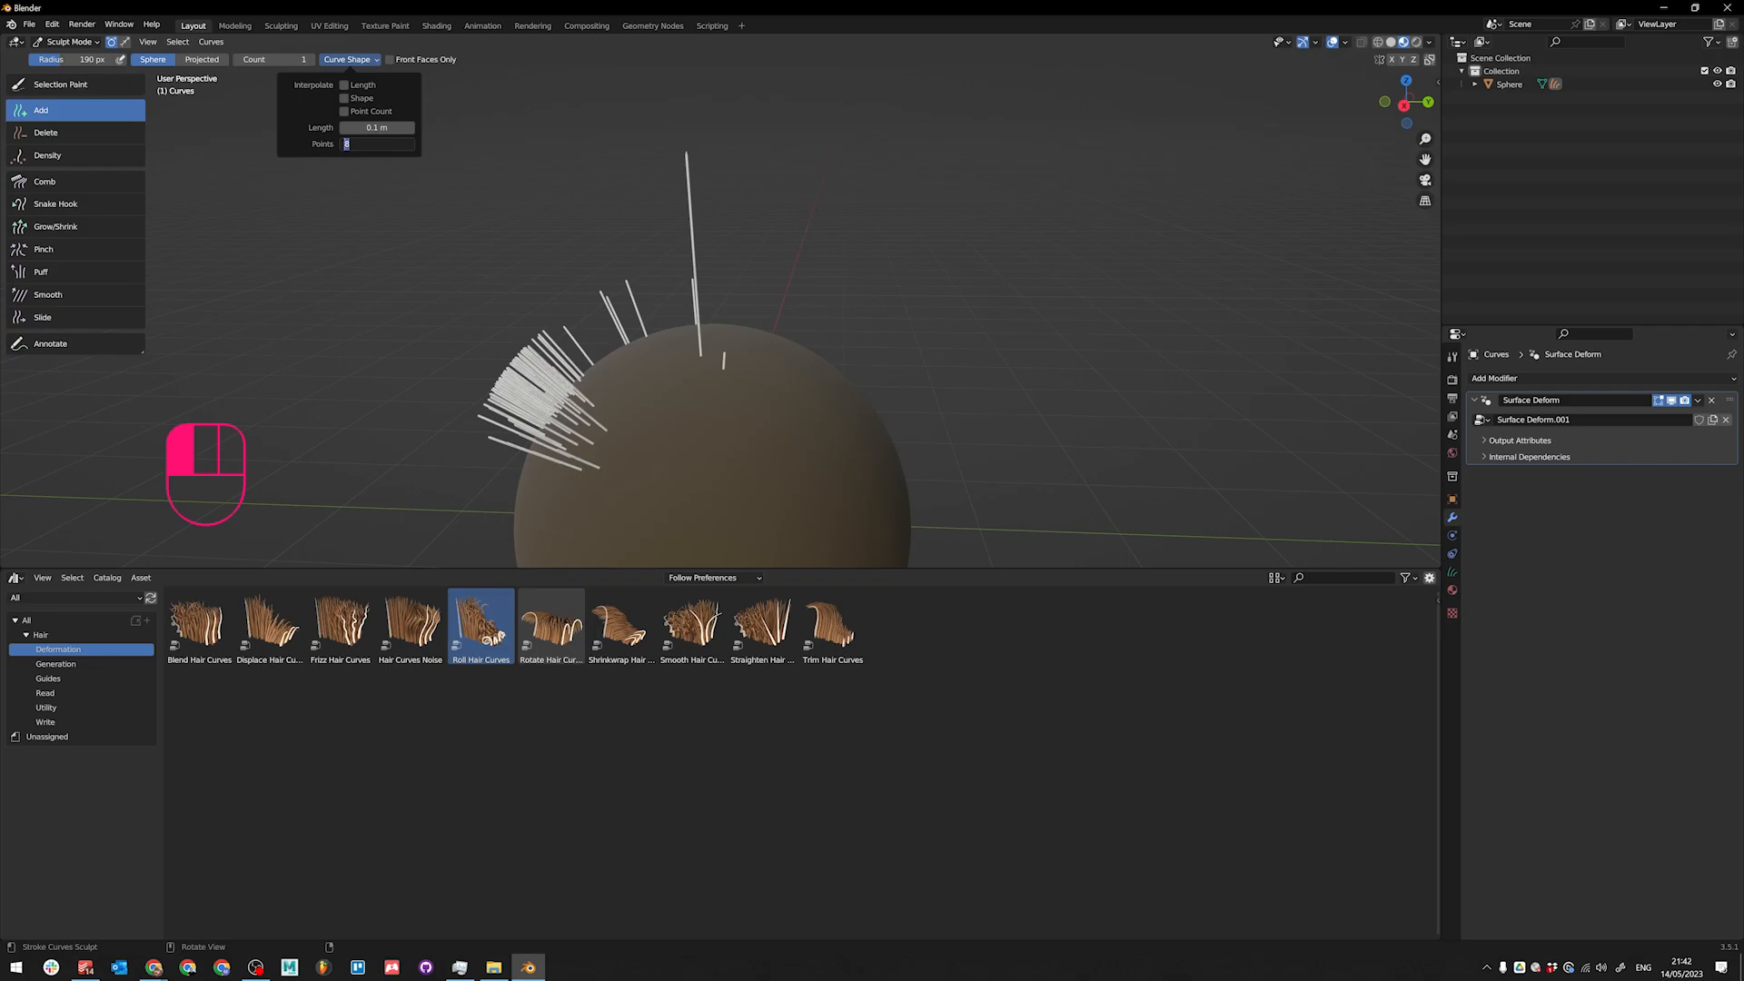
pyautogui.moveTo(746, 424)
pyautogui.keyDown('alt'); pyautogui.mouseDown(button='middle')
pyautogui.moveTo(721, 401)
pyautogui.moveTo(861, 424)
pyautogui.moveTo(699, 407)
pyautogui.moveTo(742, 421)
pyautogui.mouseUp(button='middle'); pyautogui.keyUp('alt')
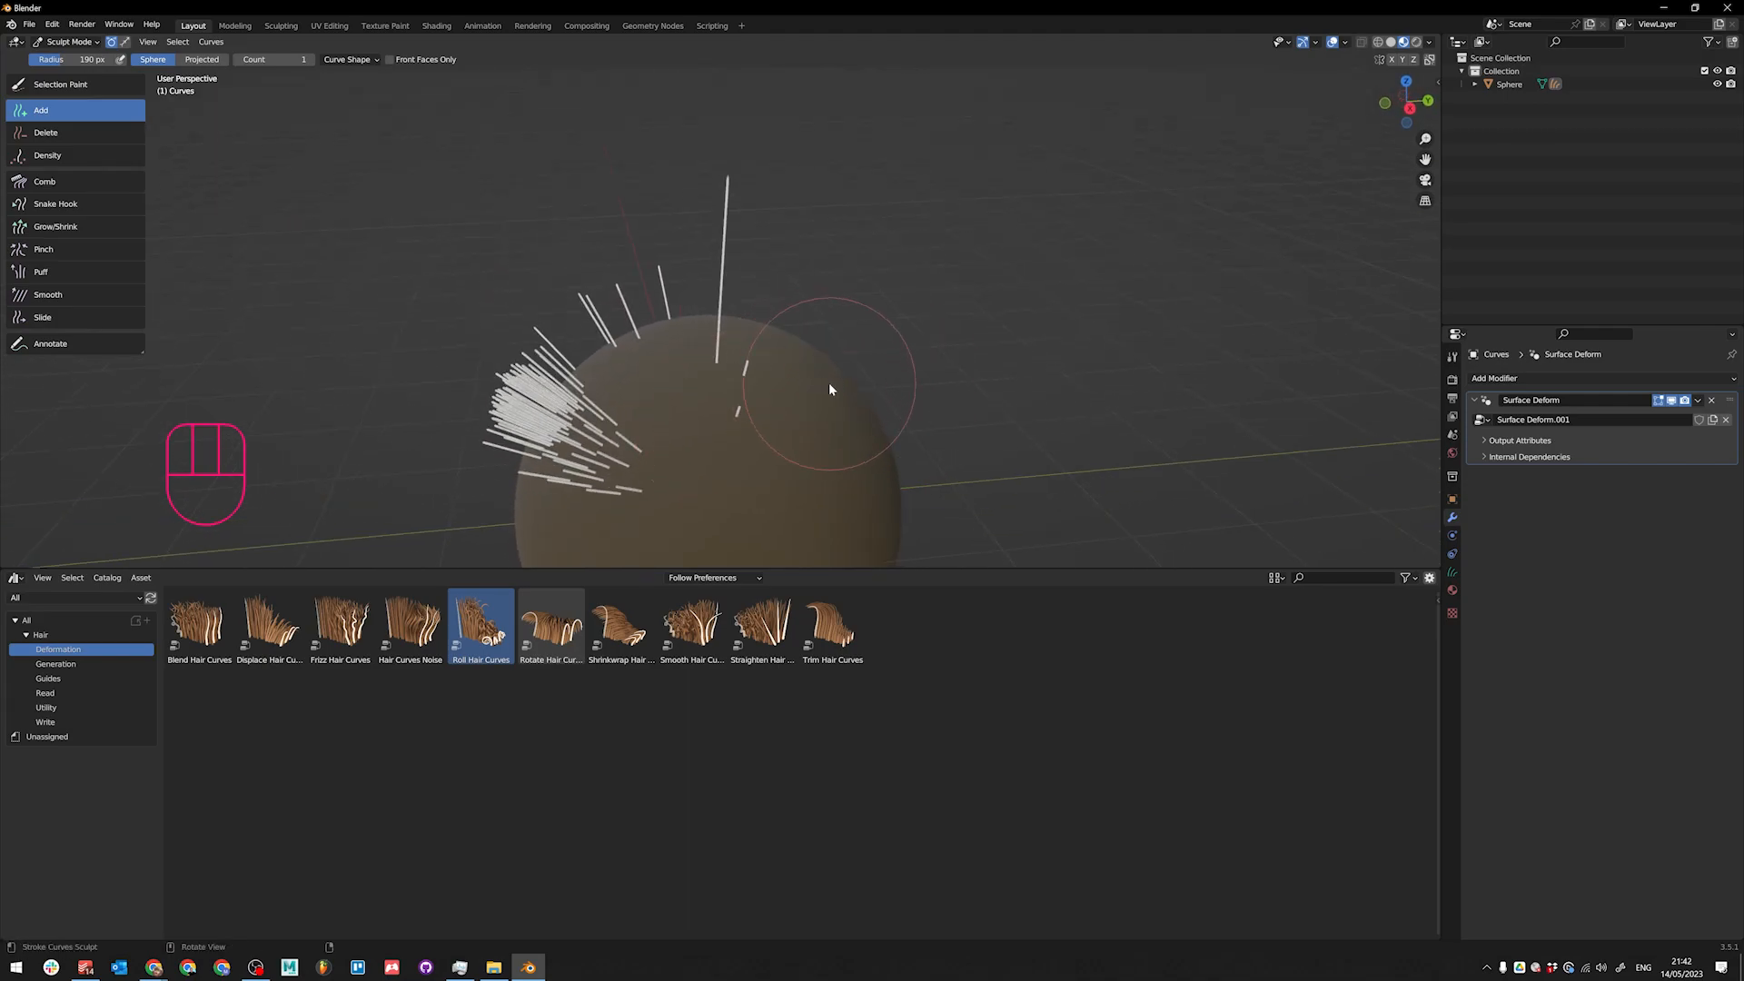
pyautogui.click(347, 59)
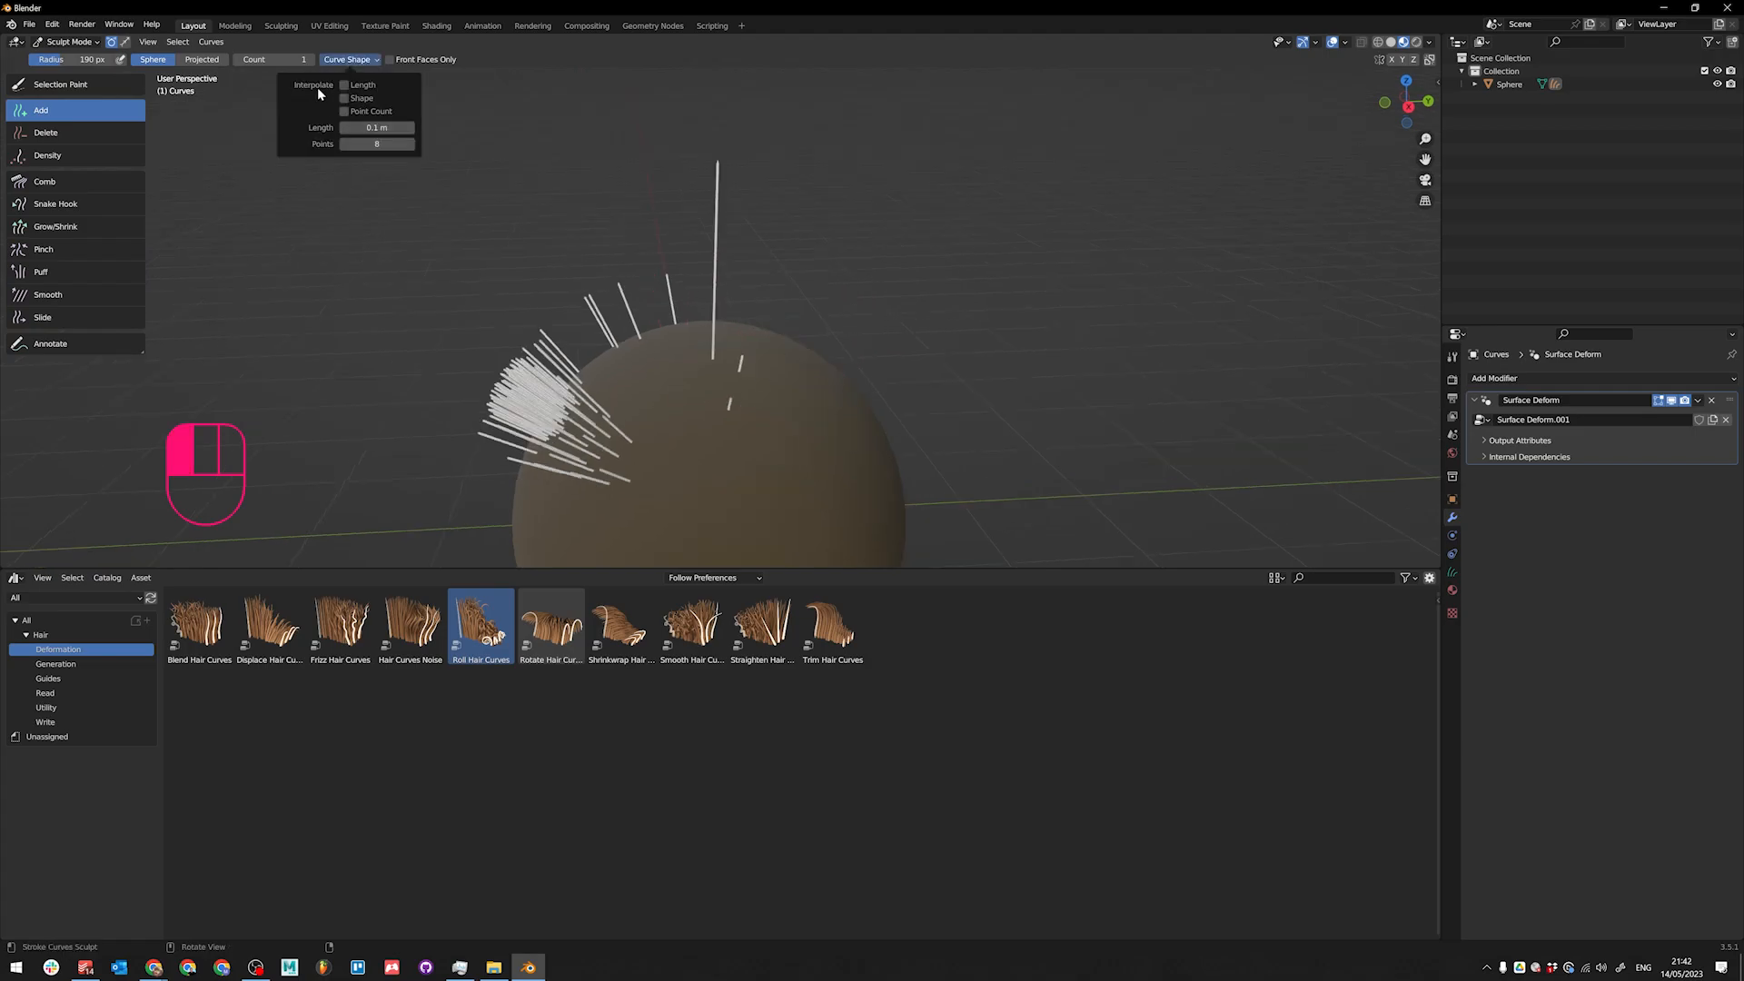
pyautogui.keyDown('alt'); pyautogui.moveTo(709, 387); pyautogui.dragTo(732, 381, button='middle'); pyautogui.keyUp('alt')
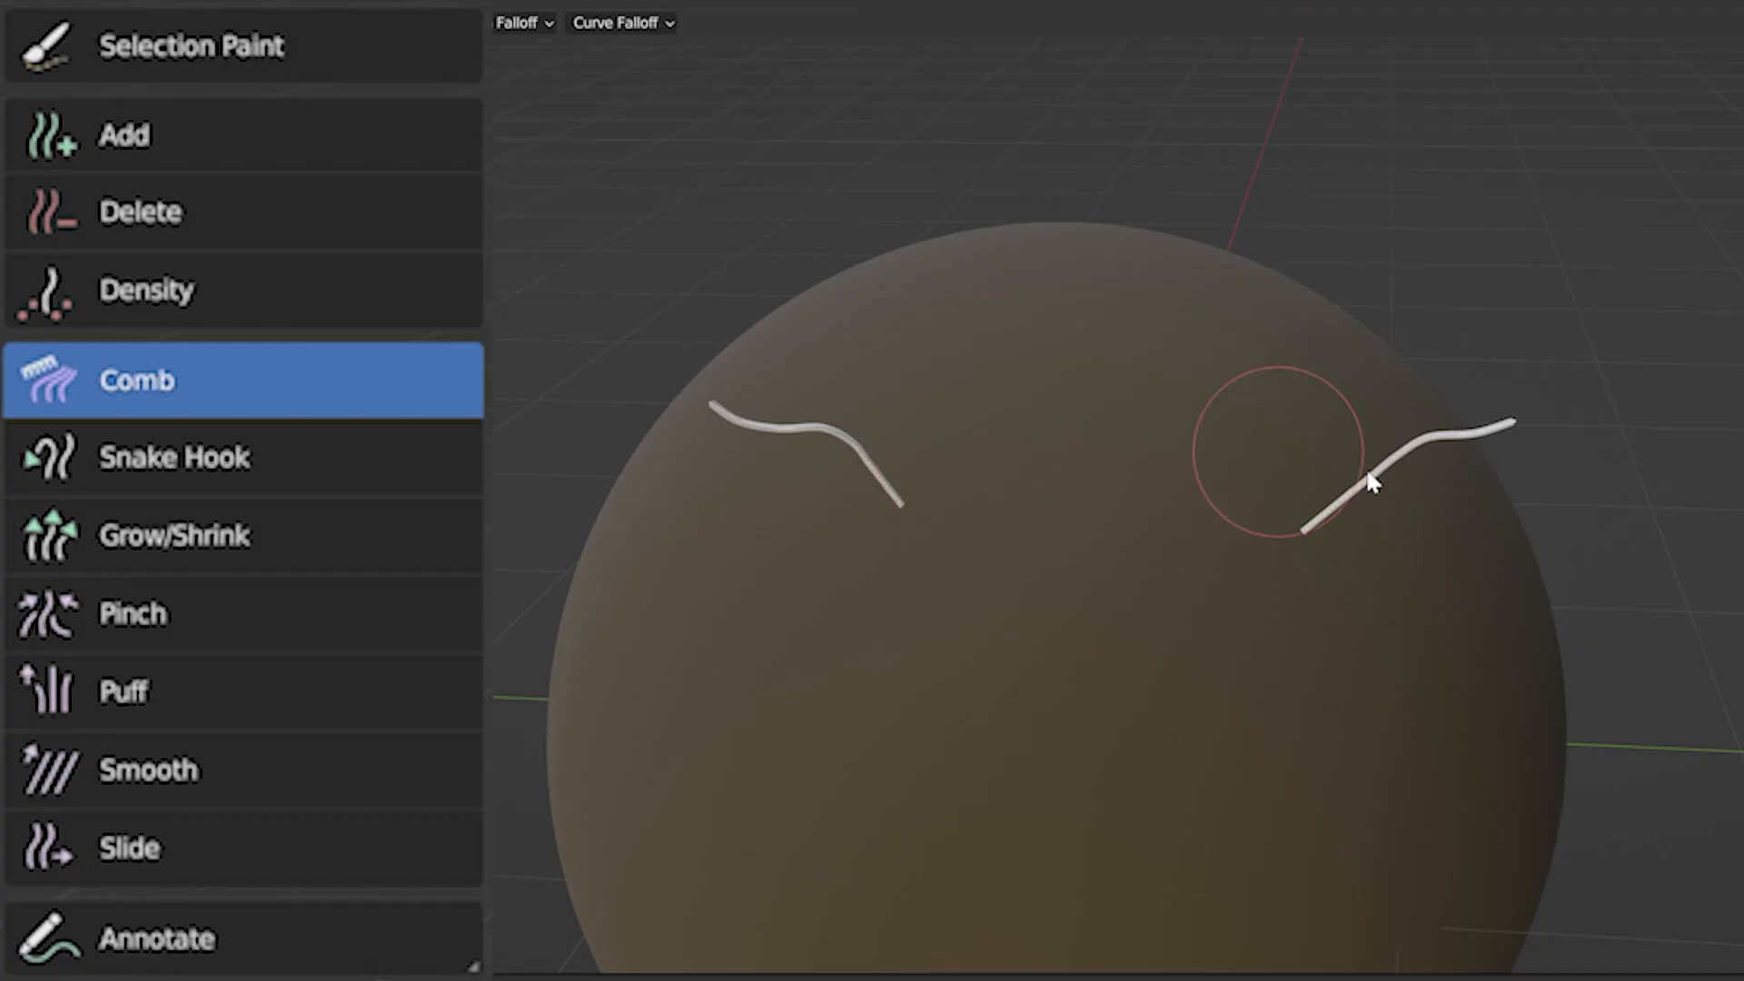
# Step: Bend the two hairs on the sphere into different wavy shapes with the Comb brush
pyautogui.moveTo(1372, 481)
pyautogui.keyDown('alt'); pyautogui.mouseDown(button='middle')
pyautogui.moveTo(1327, 447)
pyautogui.moveTo(1593, 448)
pyautogui.moveTo(1196, 331)
pyautogui.moveTo(1503, 322)
pyautogui.mouseUp(button='middle'); pyautogui.keyUp('alt')
pyautogui.moveTo(1503, 323)
pyautogui.mouseDown()
pyautogui.moveTo(1554, 382)
pyautogui.moveTo(1472, 354)
pyautogui.moveTo(1441, 420)
pyautogui.mouseUp()
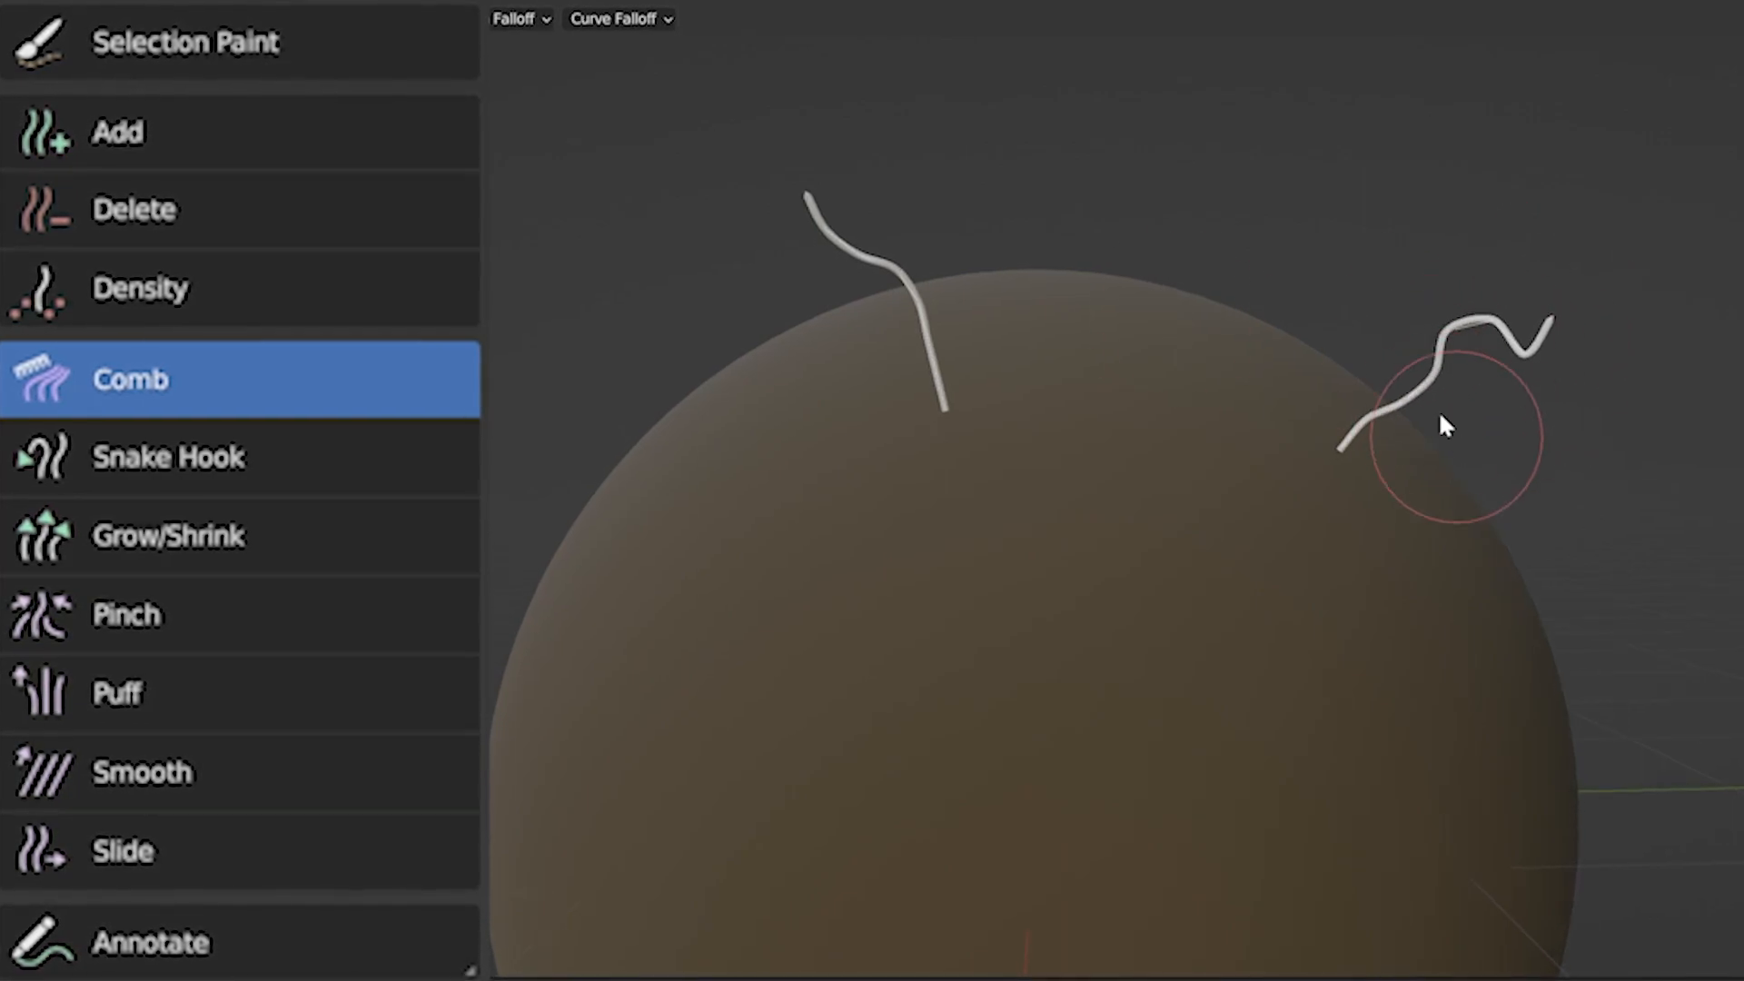
pyautogui.moveTo(726, 273)
pyautogui.mouseDown()
pyautogui.moveTo(895, 335)
pyautogui.moveTo(837, 330)
pyautogui.mouseUp()
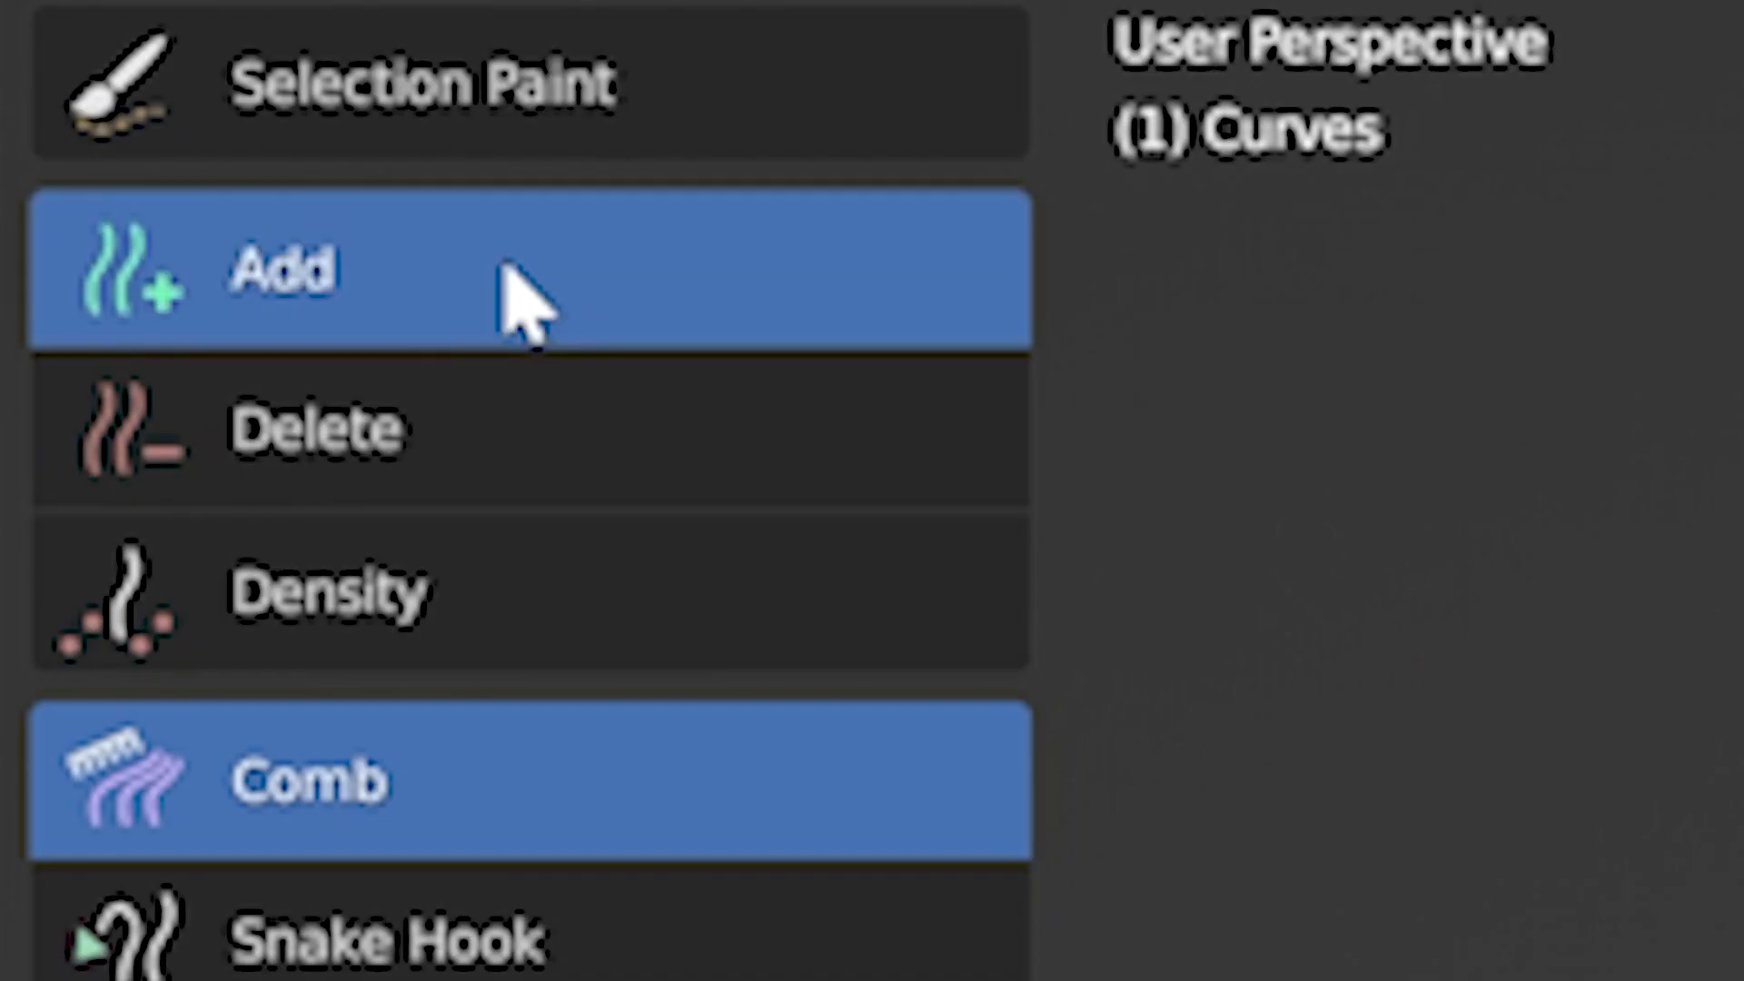
# Step: Choose the Add brush and enable Interpolate Length and Shape in its Curve Shape settings
pyautogui.click(526, 291)
pyautogui.click(989, 327)
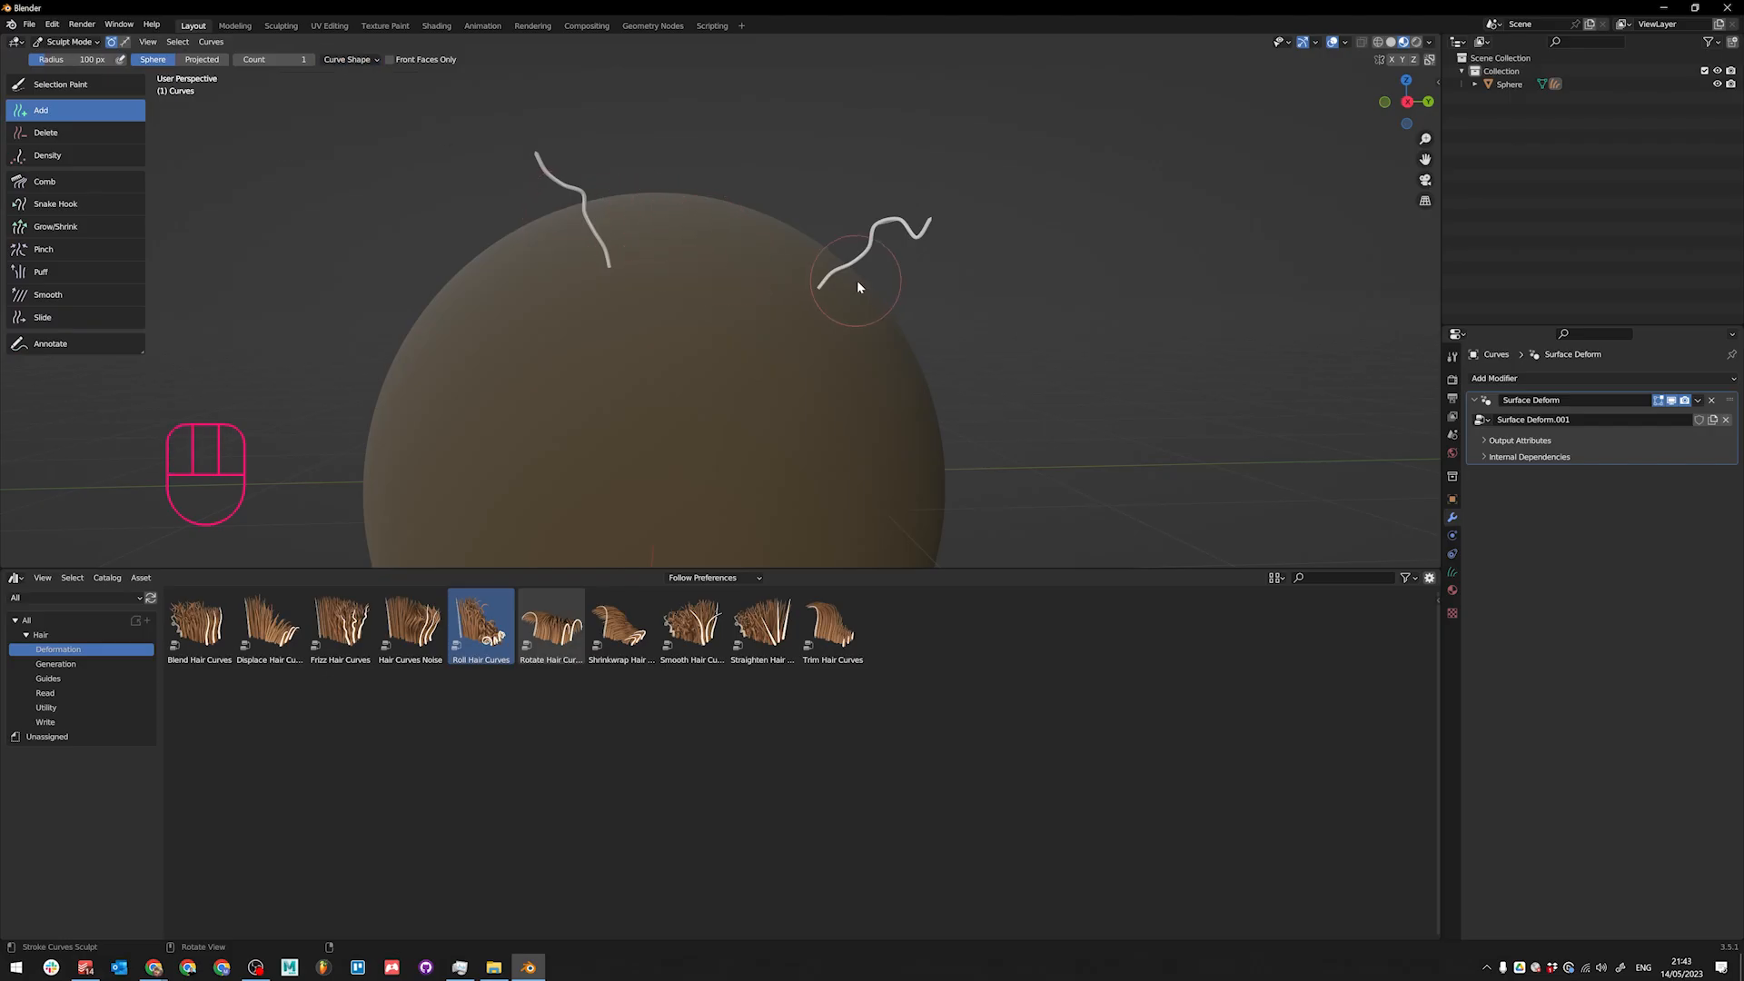
pyautogui.click(350, 65)
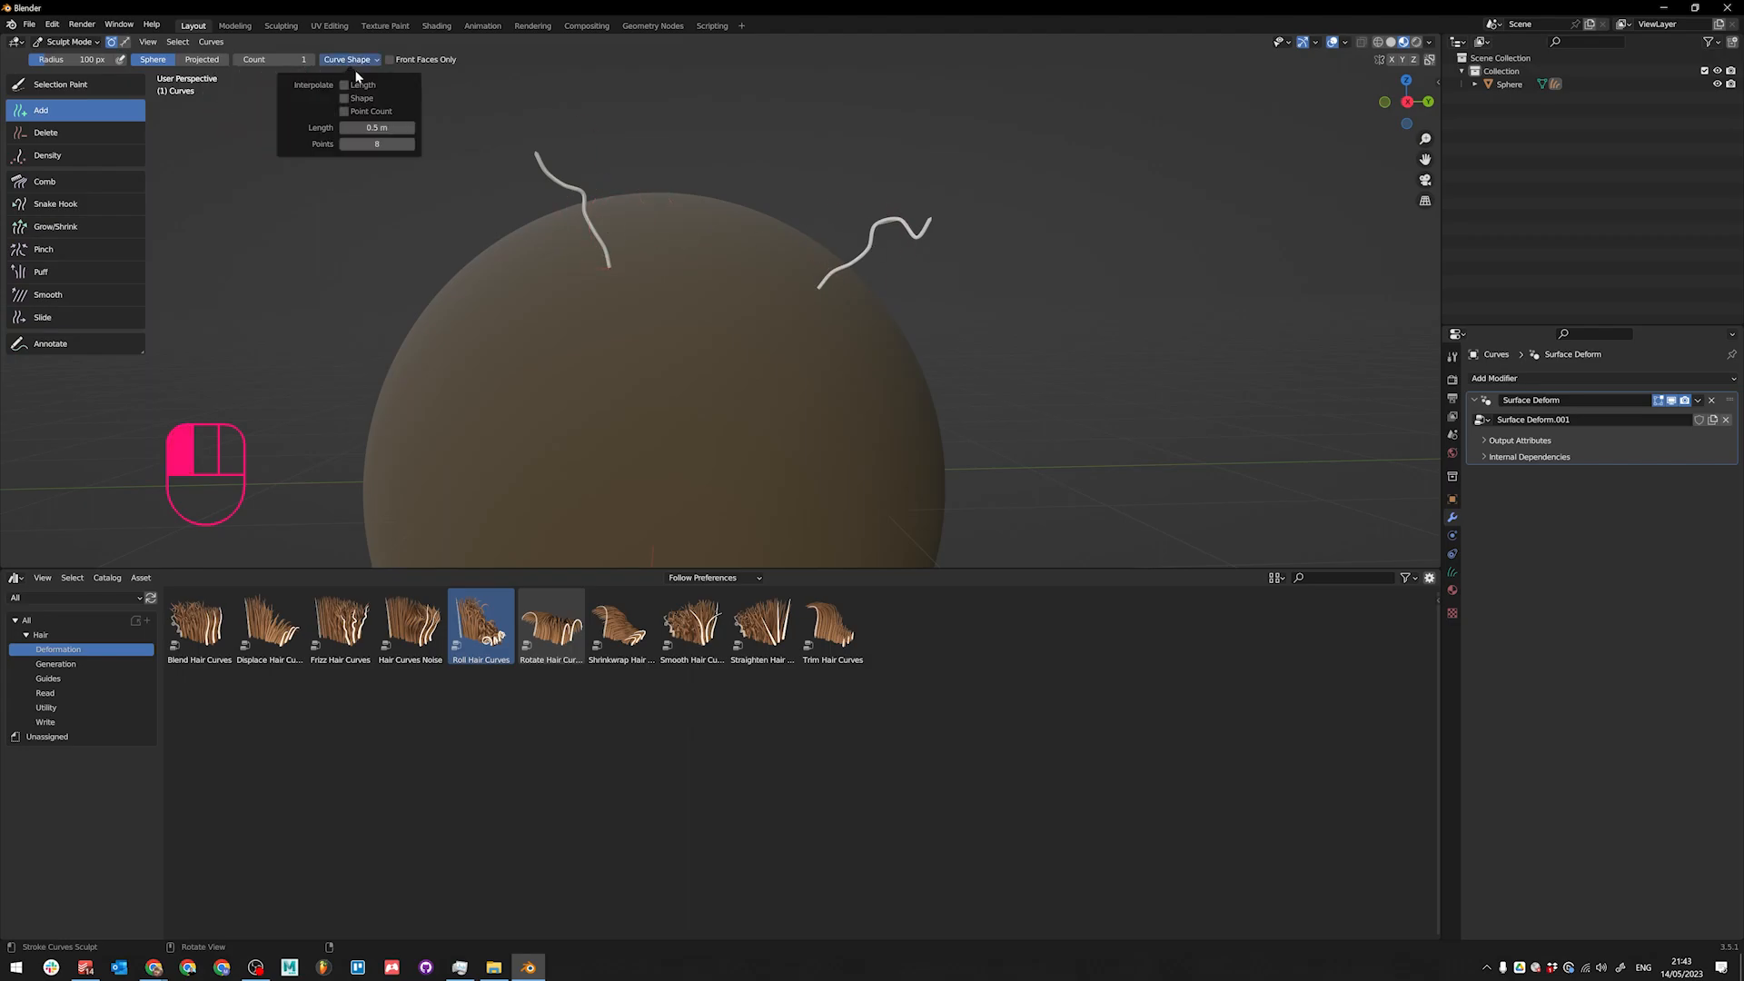
pyautogui.click(343, 85)
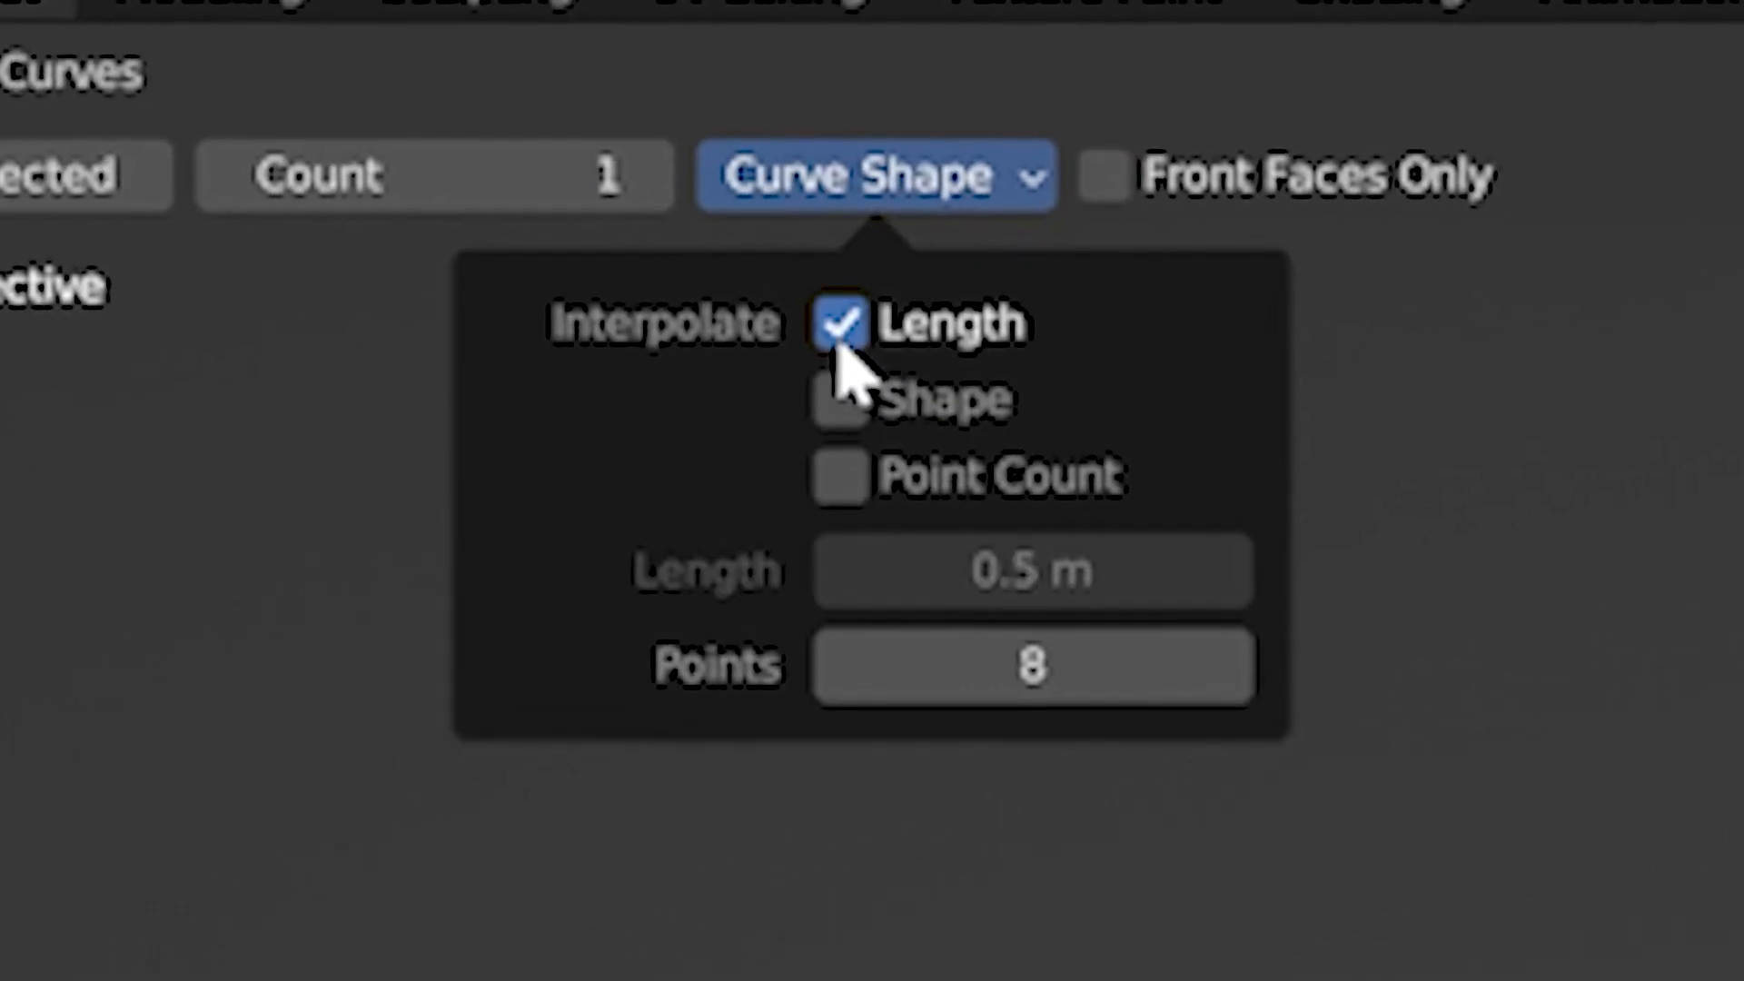
pyautogui.click(836, 411)
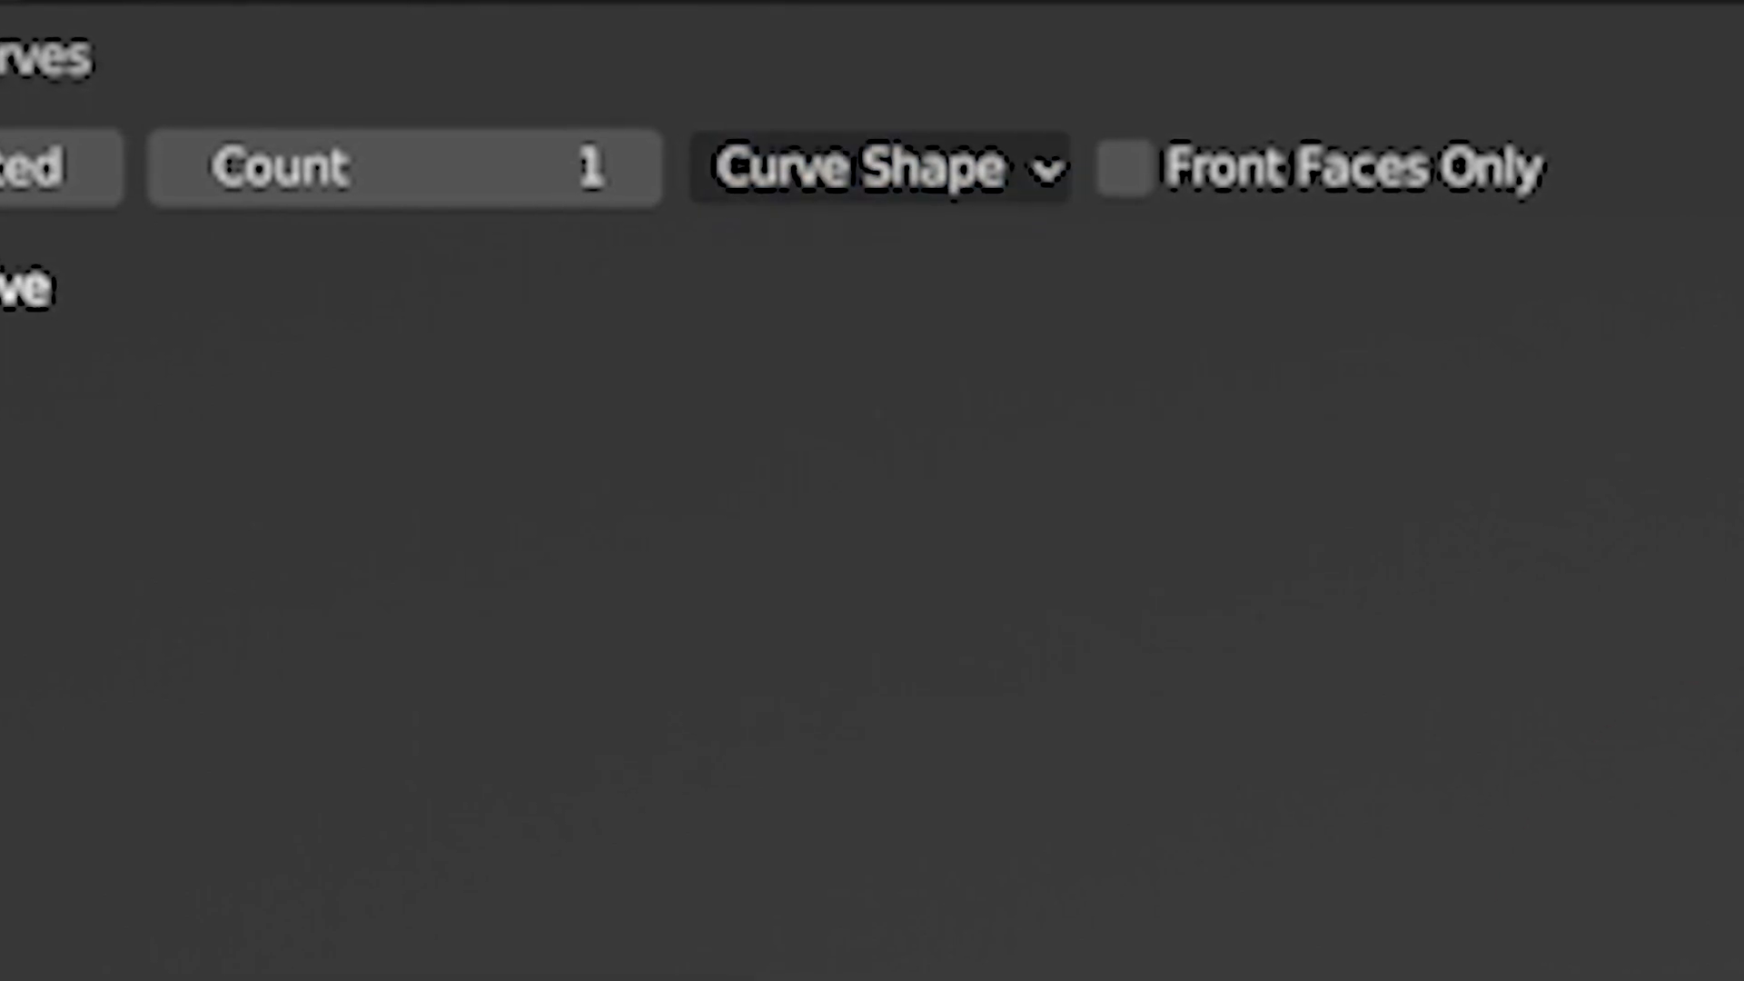
pyautogui.click(884, 177)
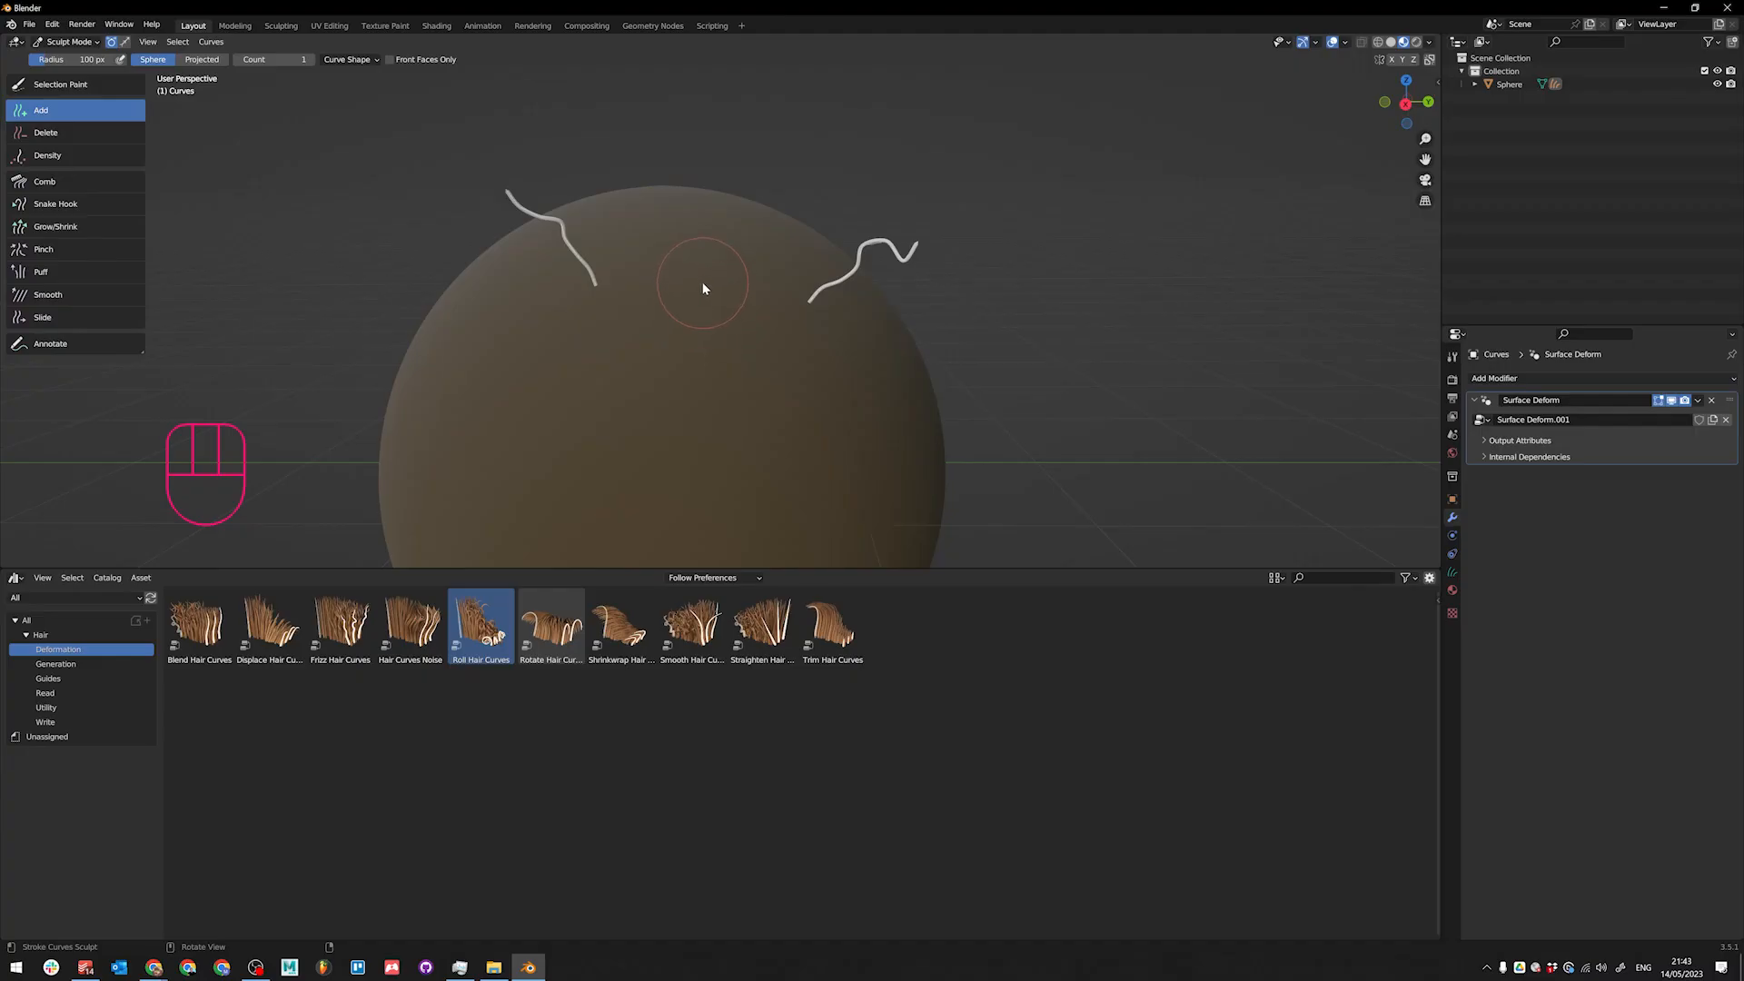
# Step: Try adding single interpolated hairs at different spots between the two wavy hairs, undoing each one
pyautogui.click(701, 283)
pyautogui.moveTo(701, 284)
pyautogui.keyDown('alt'); pyautogui.mouseDown(button='middle')
pyautogui.moveTo(810, 299)
pyautogui.moveTo(651, 233)
pyautogui.mouseUp(button='middle'); pyautogui.keyUp('alt')
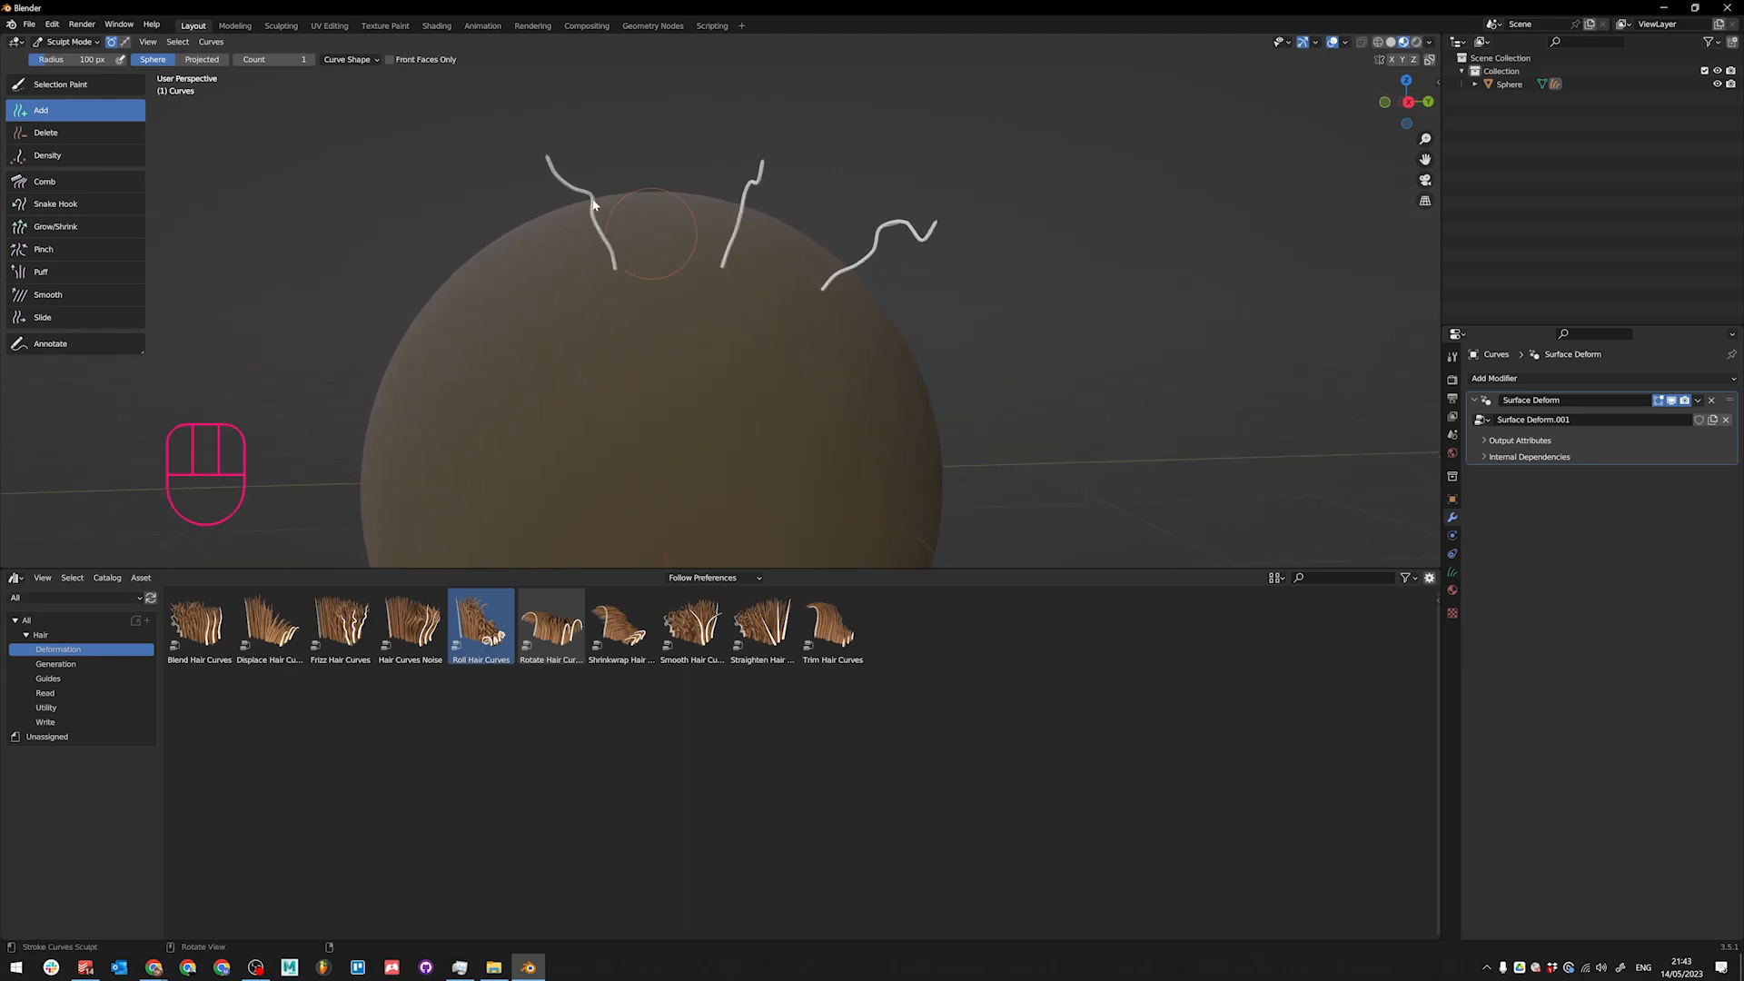
pyautogui.hotkey('ctrl', 'z')
pyautogui.moveTo(810, 268)
pyautogui.keyDown('alt'); pyautogui.mouseDown(button='middle')
pyautogui.moveTo(717, 306)
pyautogui.moveTo(776, 268)
pyautogui.mouseUp(button='middle'); pyautogui.keyUp('alt')
pyautogui.click(718, 306)
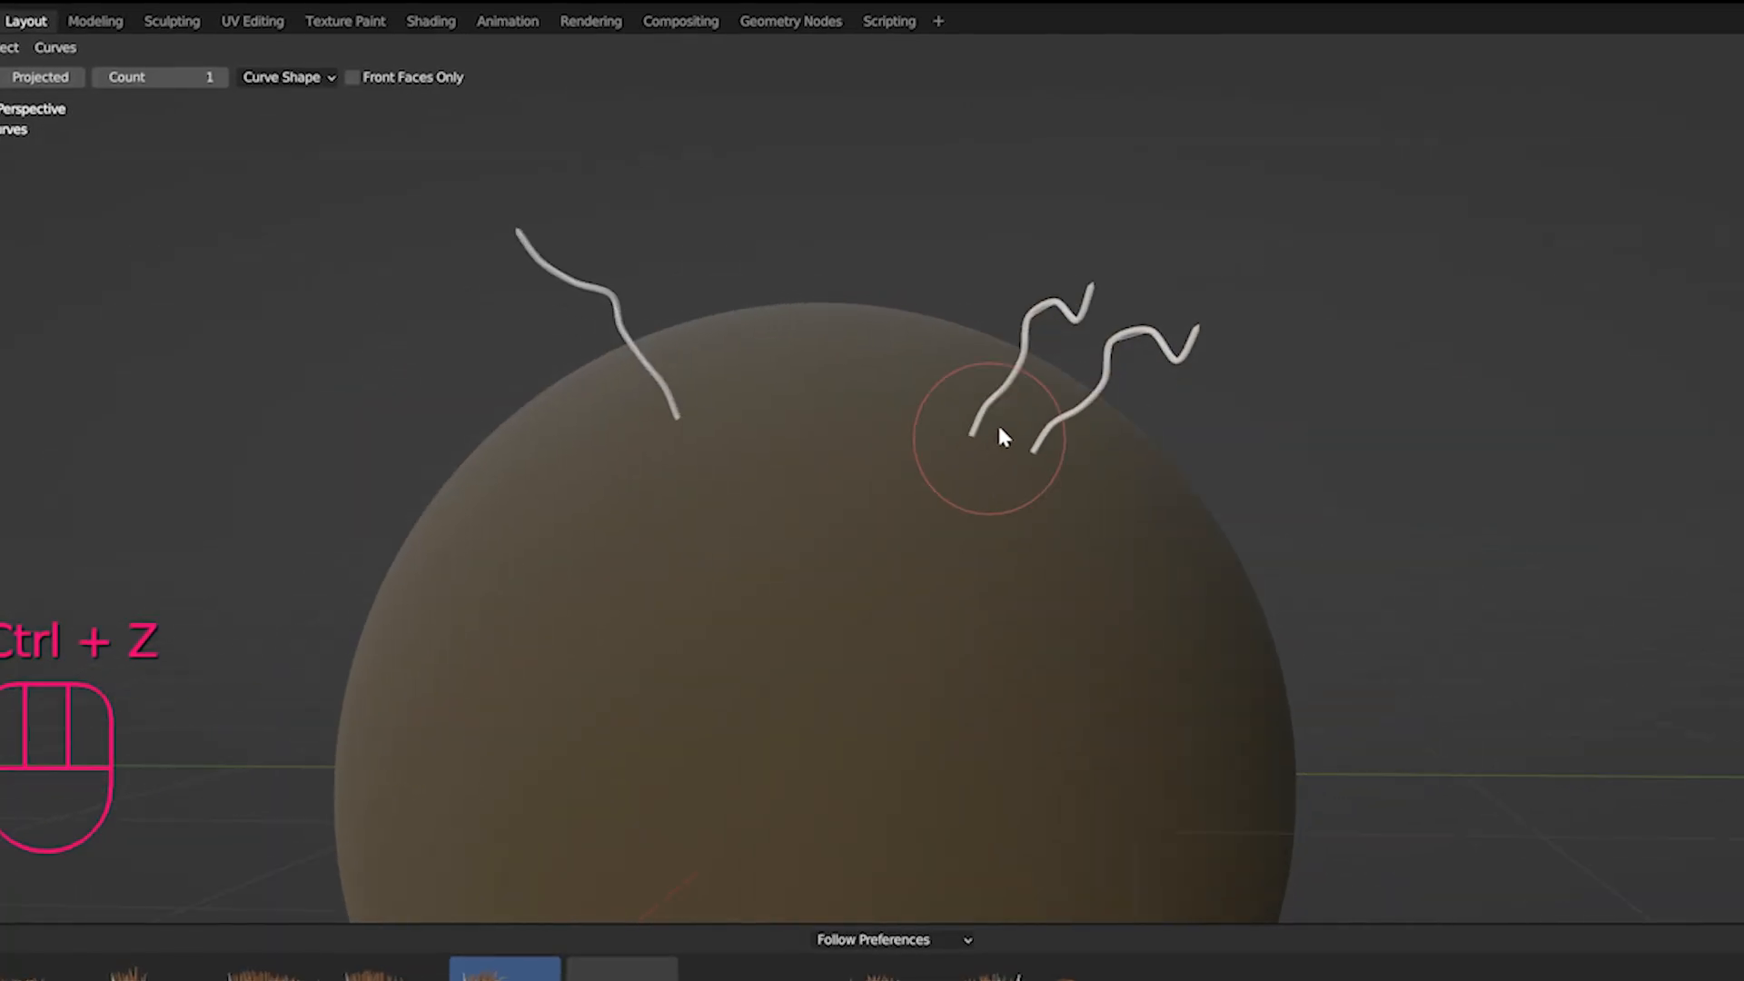
pyautogui.hotkey('ctrl', 'z')
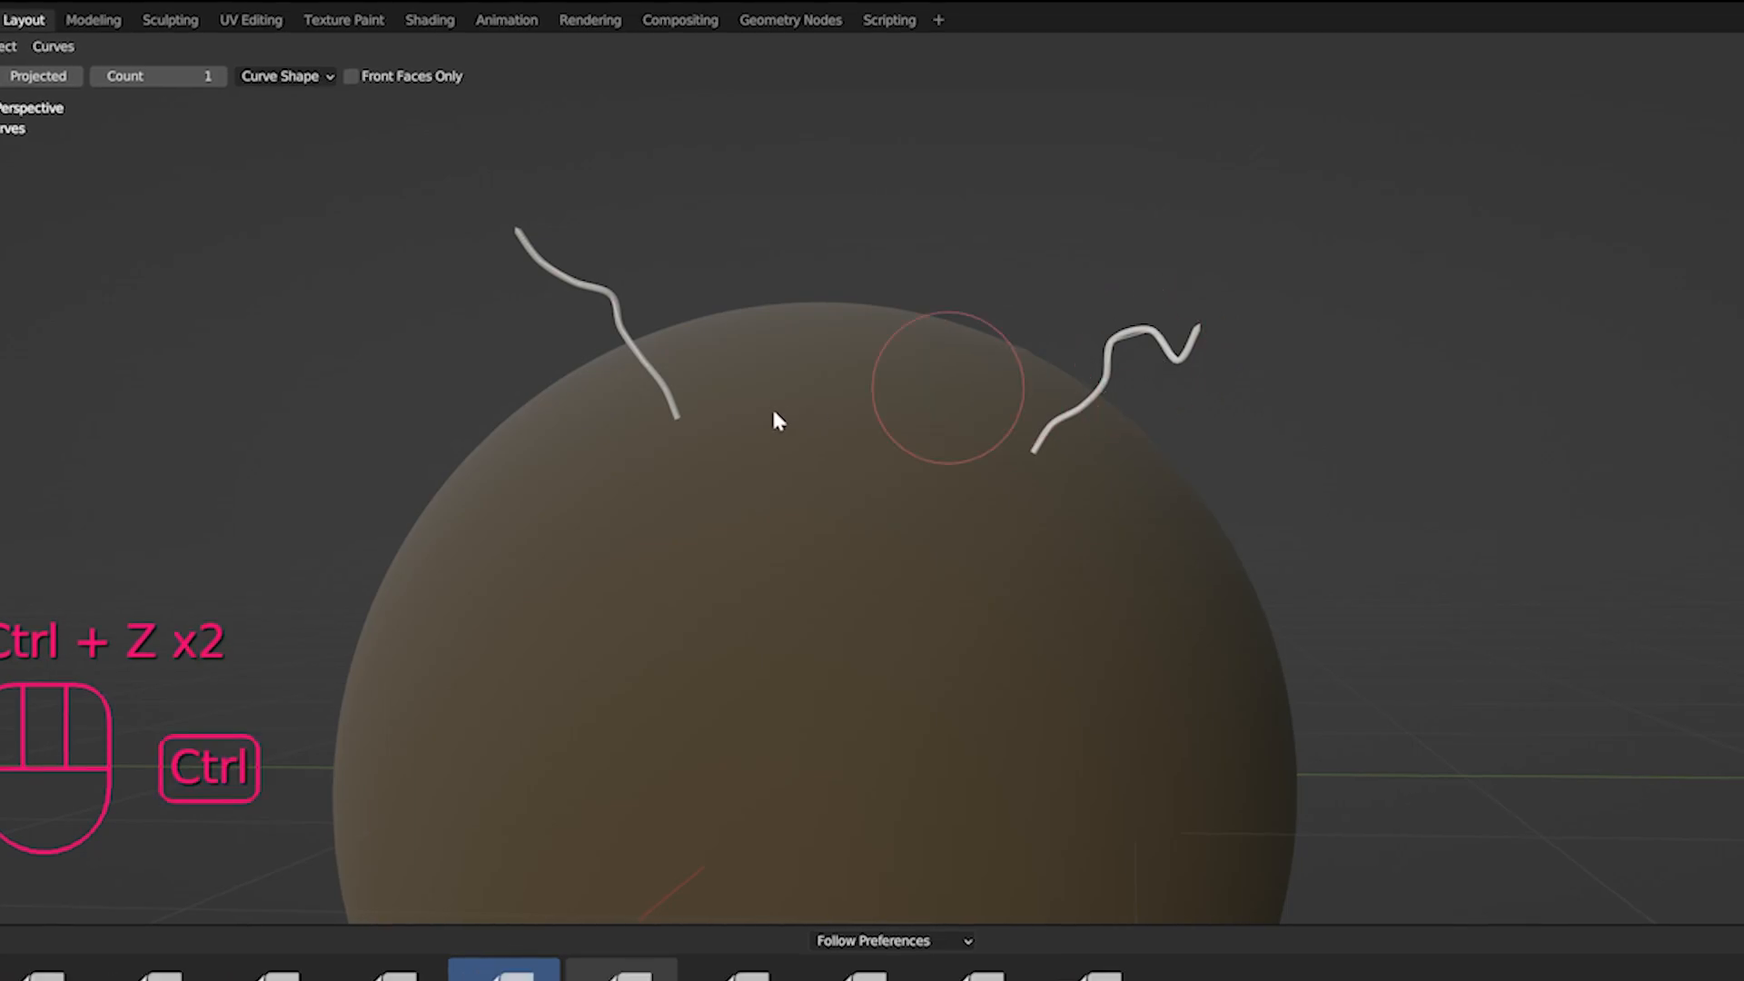
pyautogui.click(779, 465)
pyautogui.hotkey('ctrl', 'z')
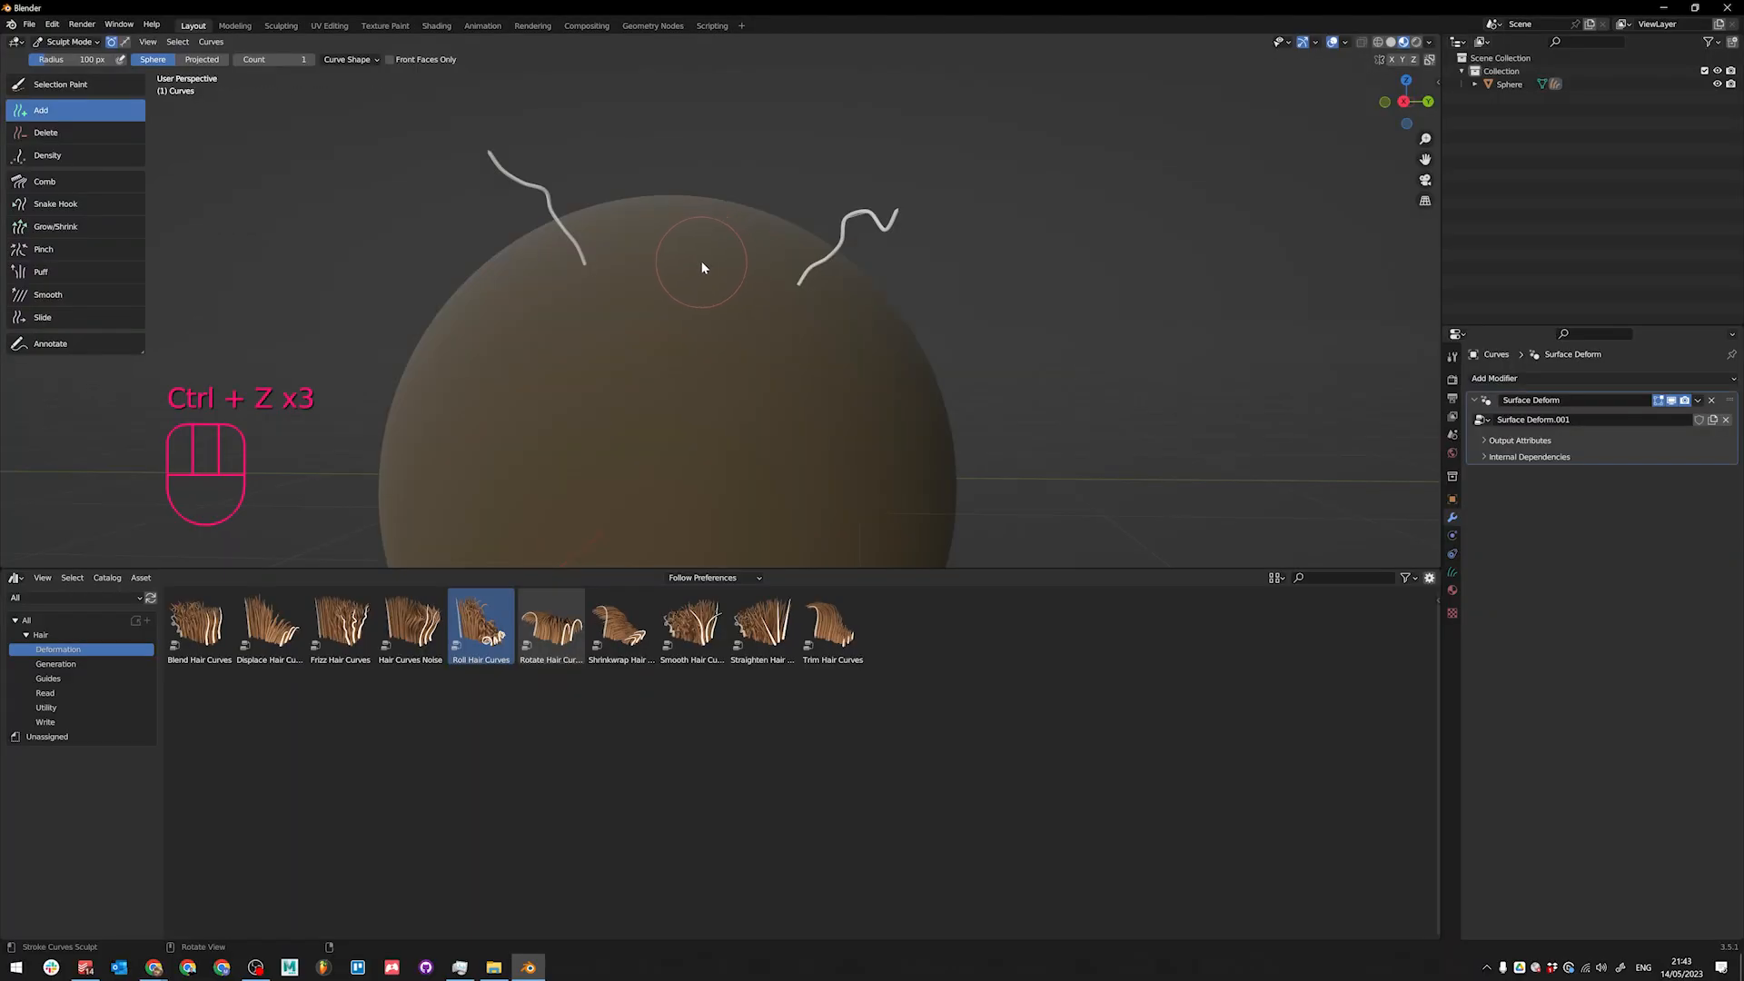
# Step: Try painting a row of interpolated hairs between the two wavy hairs with the Add brush
pyautogui.keyDown('alt'); pyautogui.moveTo(701, 267); pyautogui.dragTo(700, 264, button='middle'); pyautogui.keyUp('alt')
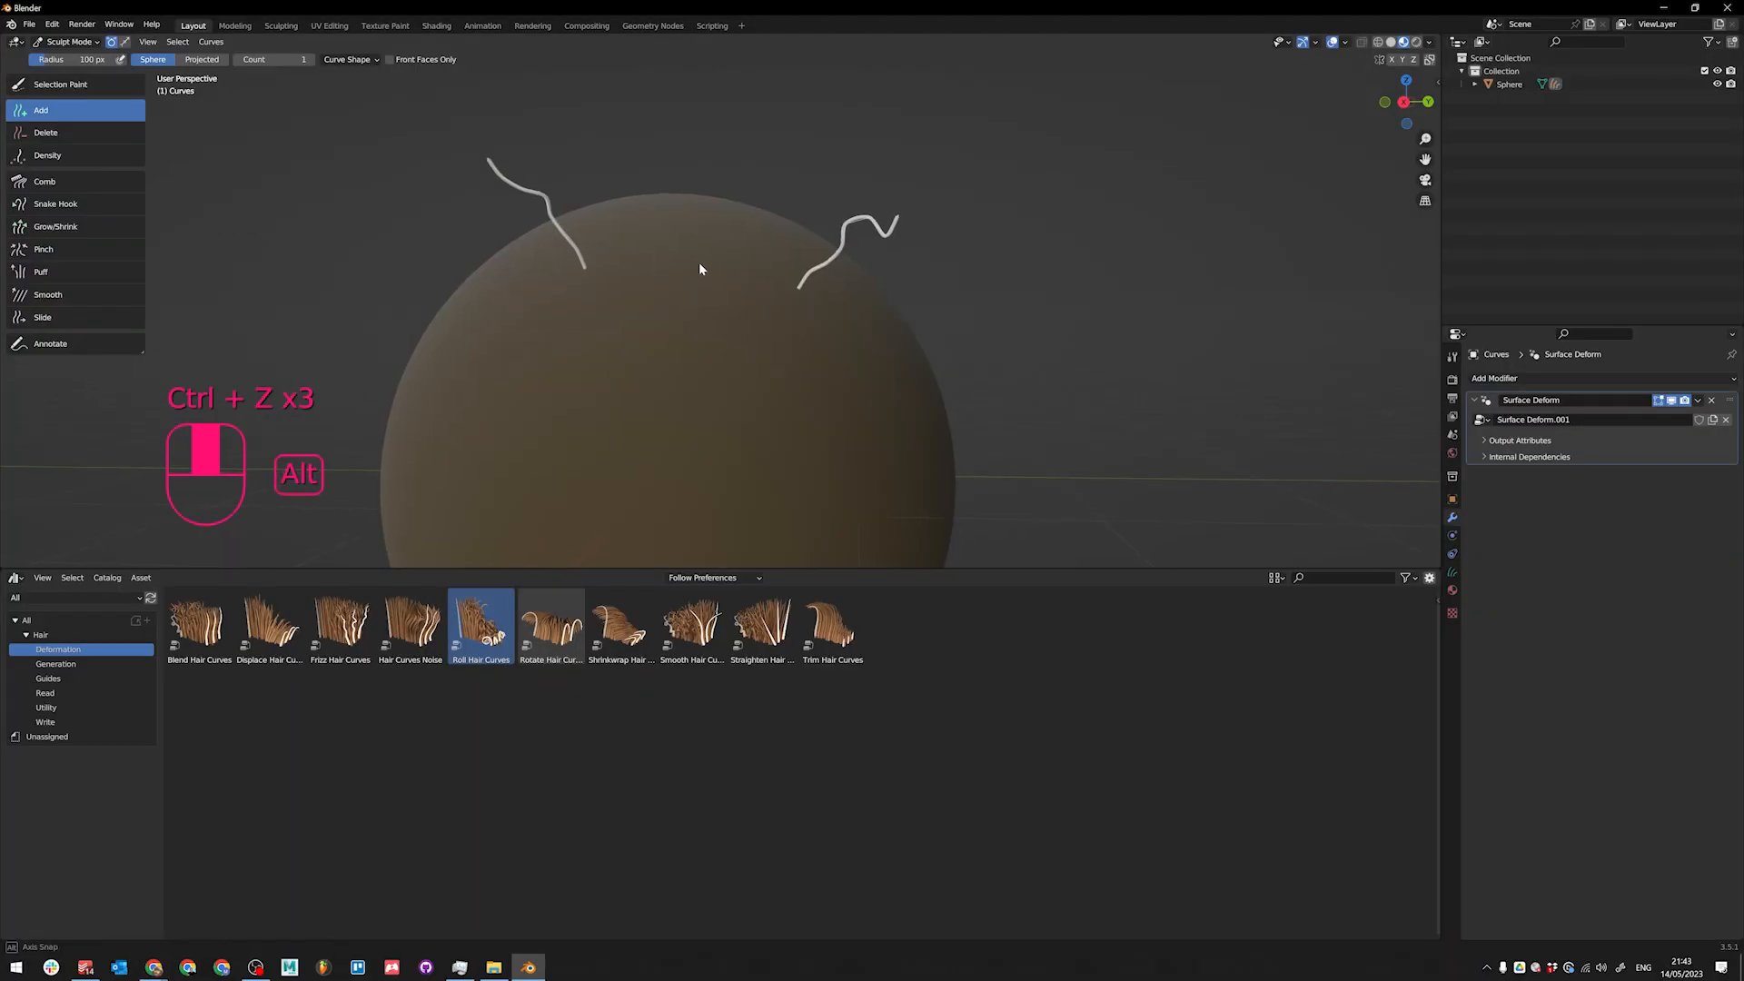
pyautogui.moveTo(602, 273); pyautogui.dragTo(784, 306)
pyautogui.keyDown('alt'); pyautogui.moveTo(784, 306); pyautogui.dragTo(826, 295, button='middle'); pyautogui.keyUp('alt')
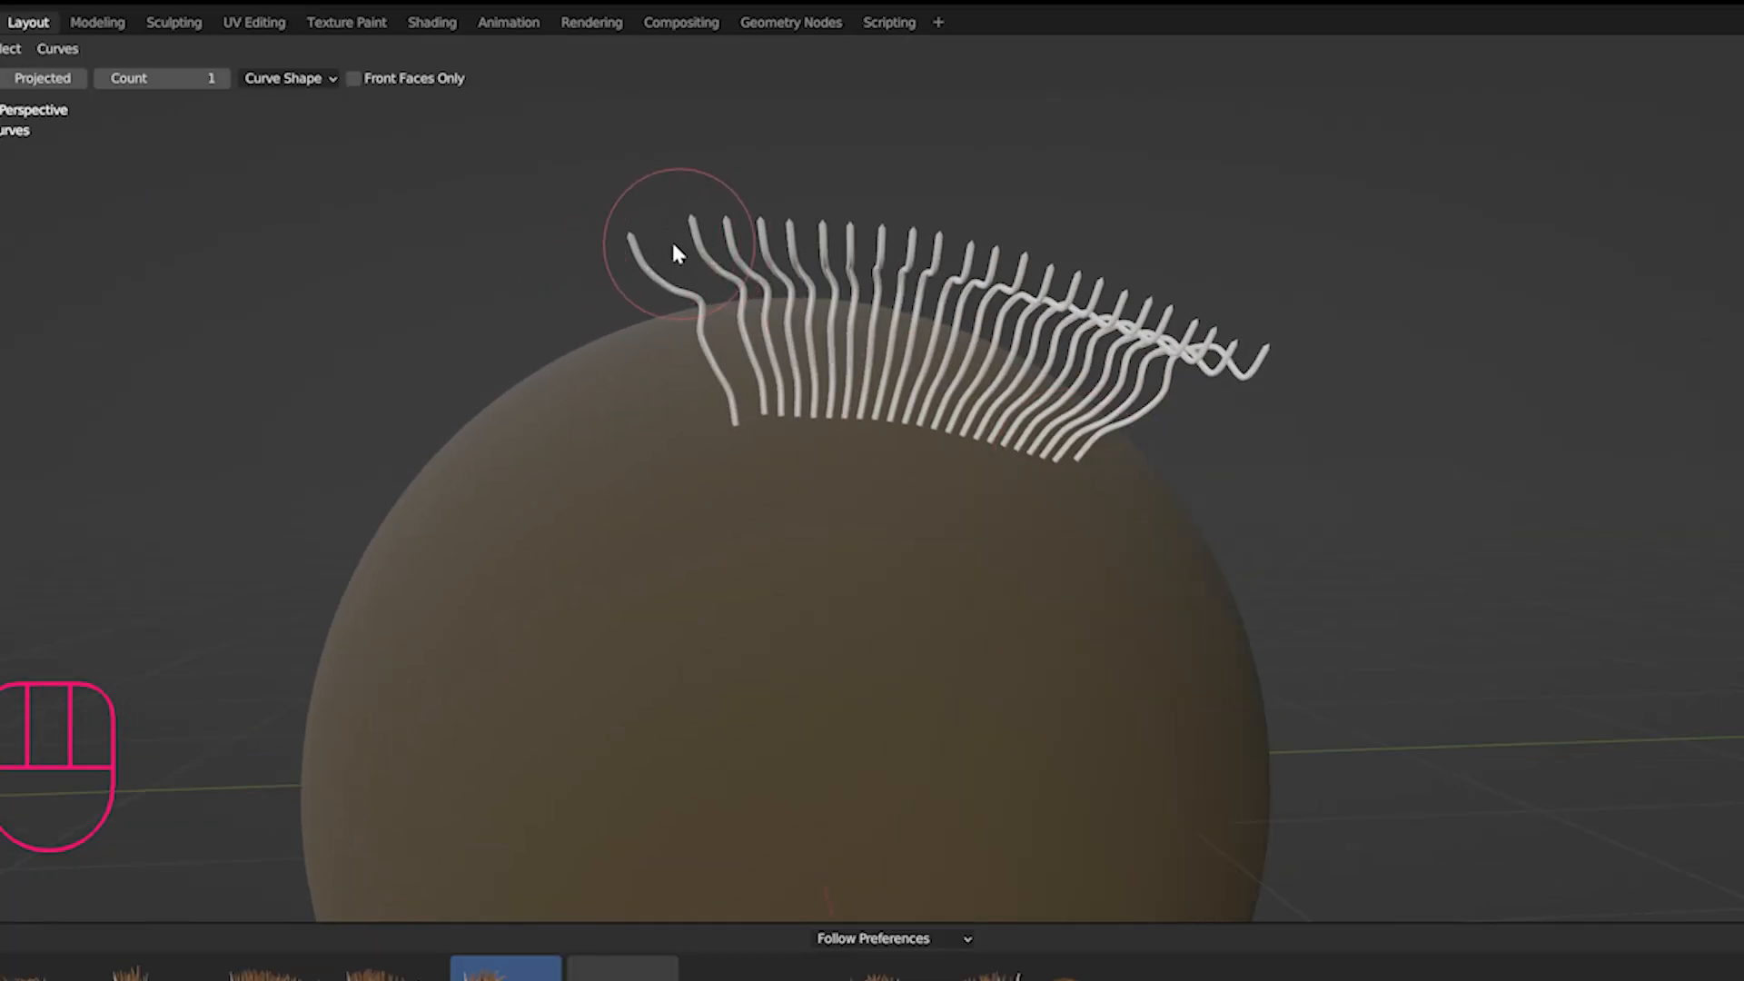
pyautogui.keyDown('alt'); pyautogui.moveTo(679, 245); pyautogui.dragTo(660, 371, button='middle'); pyautogui.keyUp('alt')
pyautogui.keyDown('alt'); pyautogui.moveTo(1088, 447); pyautogui.dragTo(799, 202, button='middle'); pyautogui.keyUp('alt')
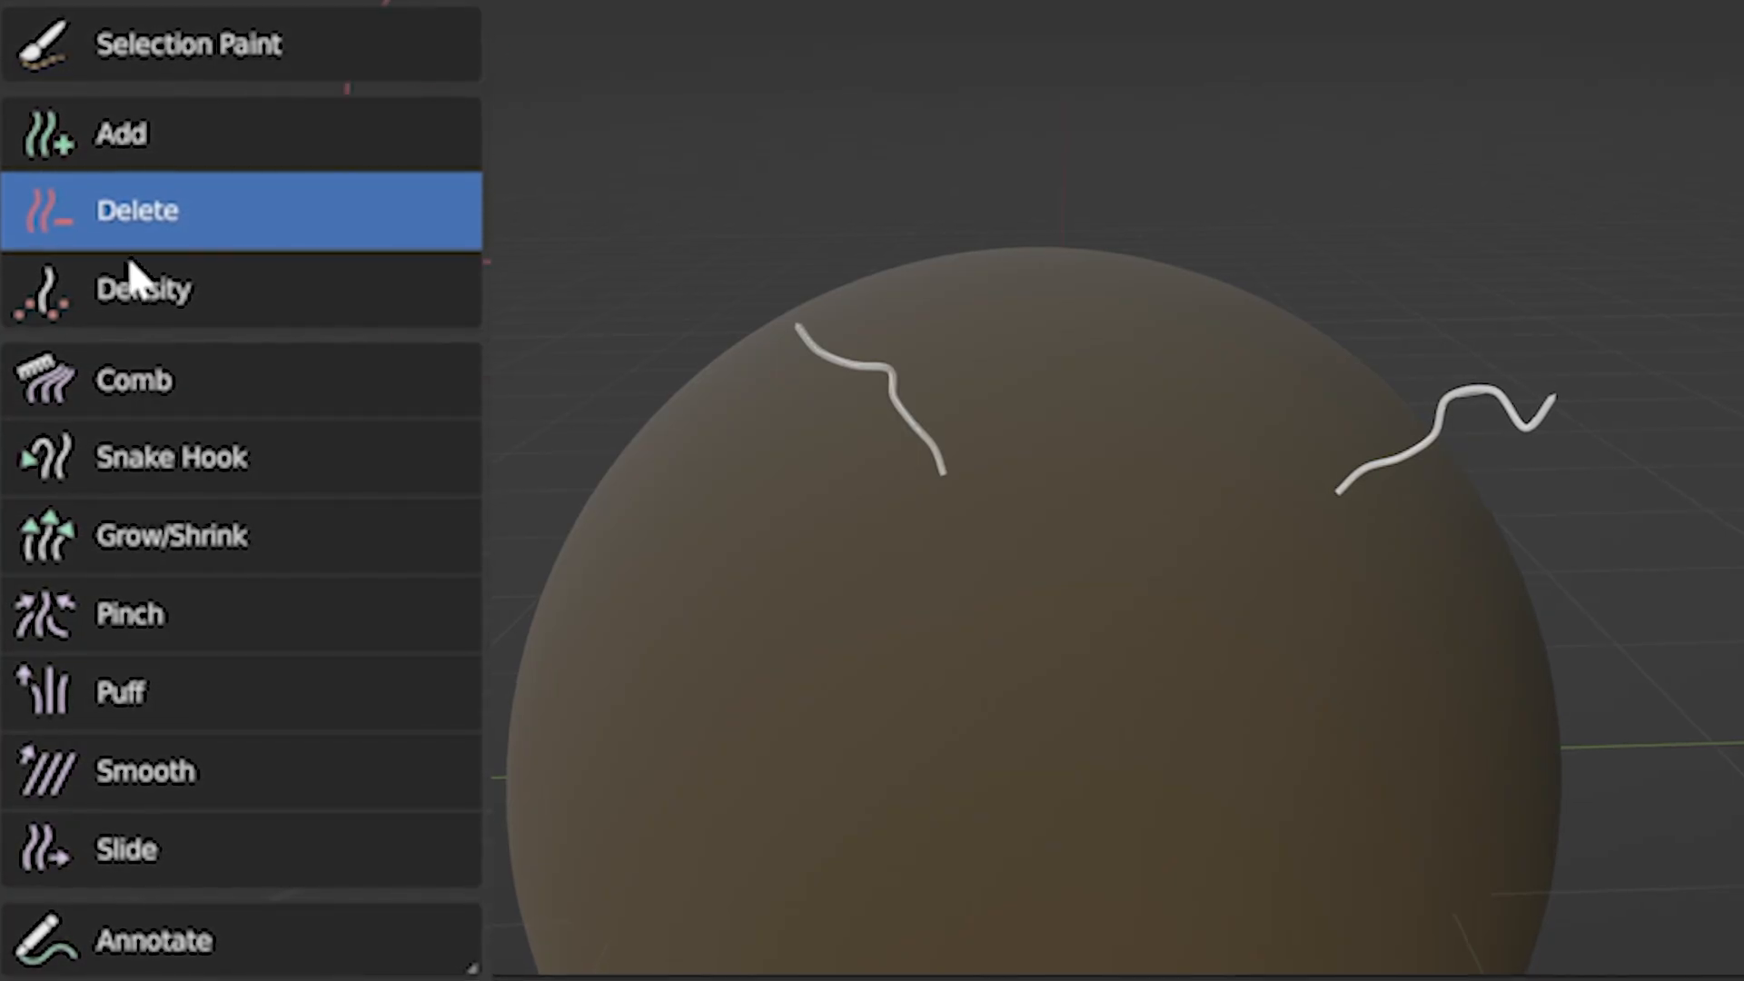
# Step: Choose the Density brush and inspect its Curve Shape settings
pyautogui.click(144, 298)
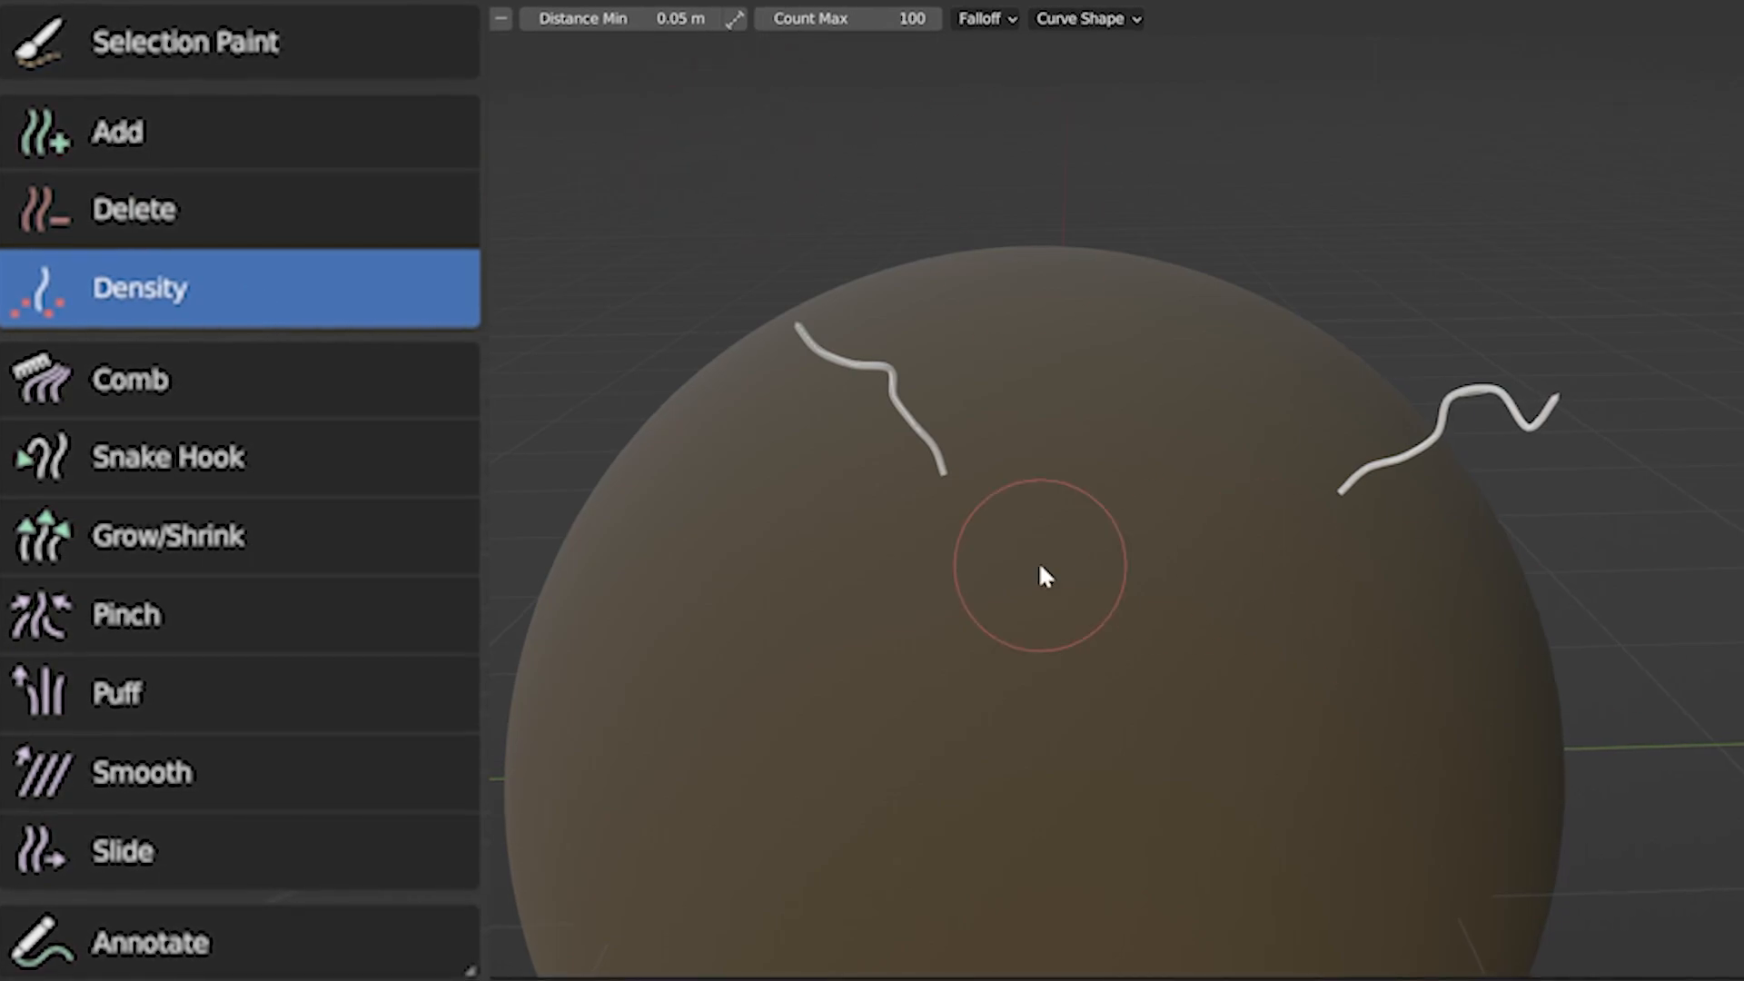
pyautogui.moveTo(1044, 576)
pyautogui.keyDown('alt'); pyautogui.mouseDown(button='middle')
pyautogui.moveTo(1063, 587)
pyautogui.moveTo(1035, 595)
pyautogui.mouseUp(button='middle'); pyautogui.keyUp('alt')
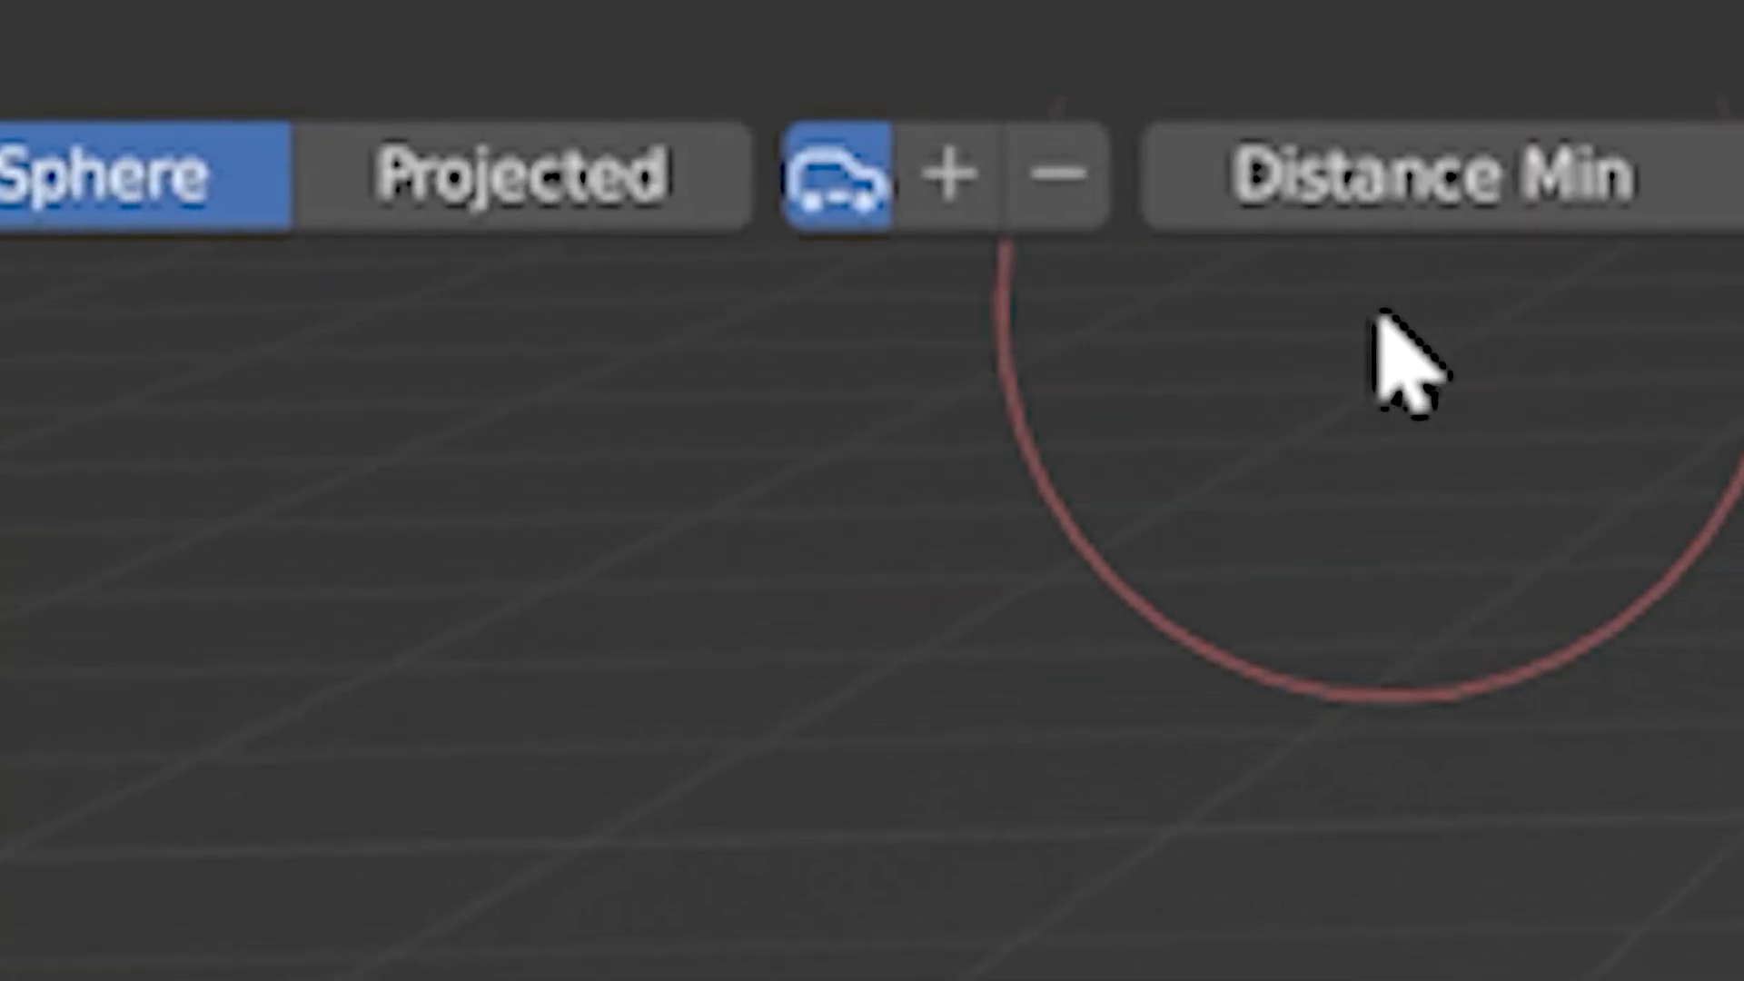
pyautogui.keyDown('alt'); pyautogui.moveTo(627, 359); pyautogui.dragTo(697, 365, button='middle'); pyautogui.keyUp('alt')
pyautogui.keyDown('alt'); pyautogui.moveTo(391, 93); pyautogui.dragTo(614, 160, button='middle'); pyautogui.keyUp('alt')
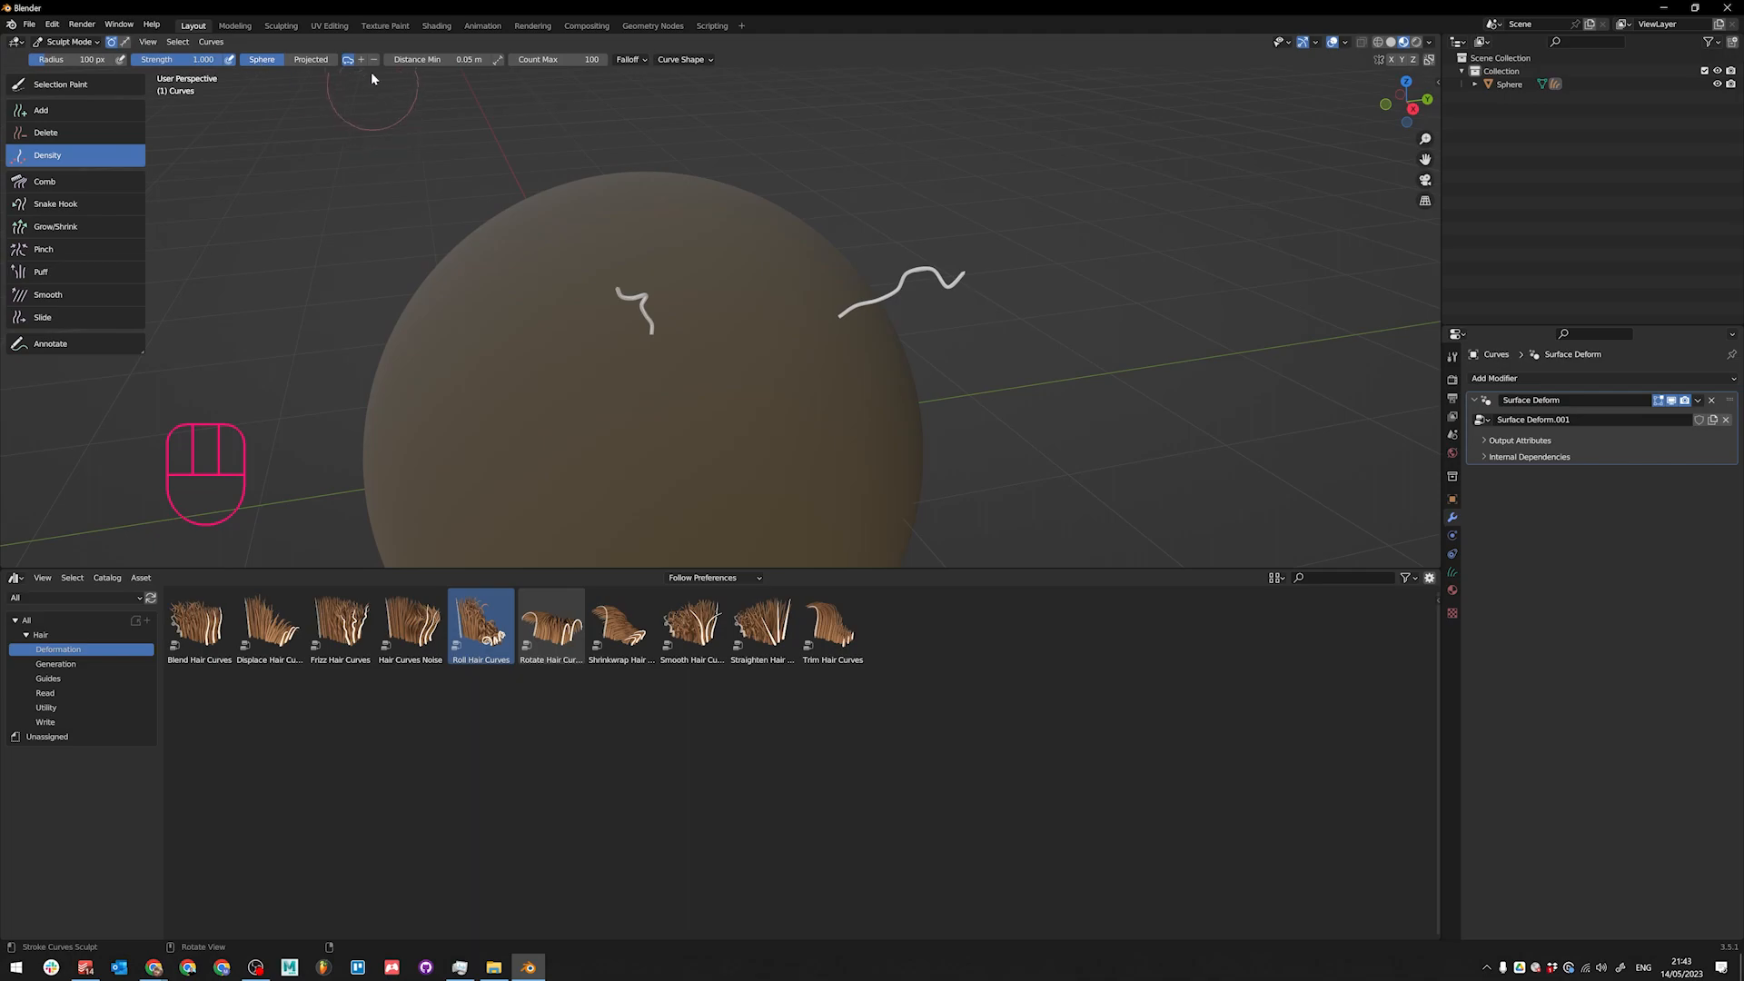
pyautogui.click(674, 59)
pyautogui.click(683, 59)
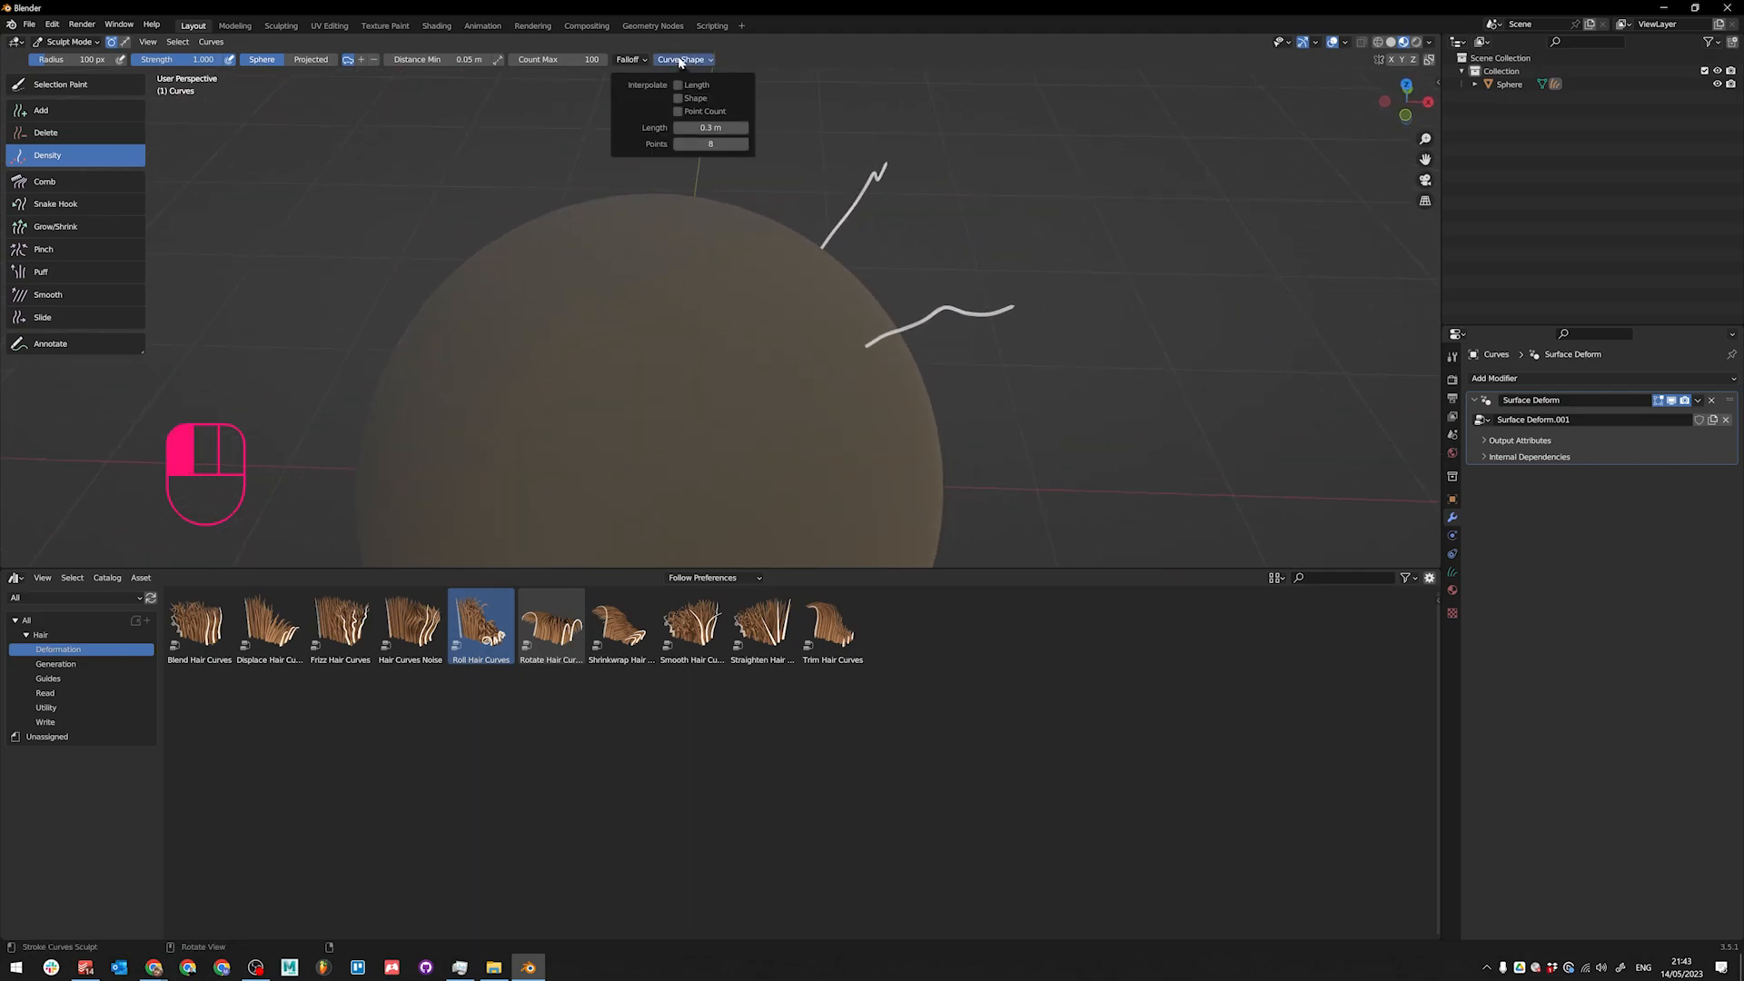
# Step: Paint a patch of evenly spaced short hairs on the sphere beside the two wavy hairs with the Density brush
pyautogui.keyDown('alt'); pyautogui.moveTo(741, 346); pyautogui.dragTo(779, 361, button='middle'); pyautogui.keyUp('alt')
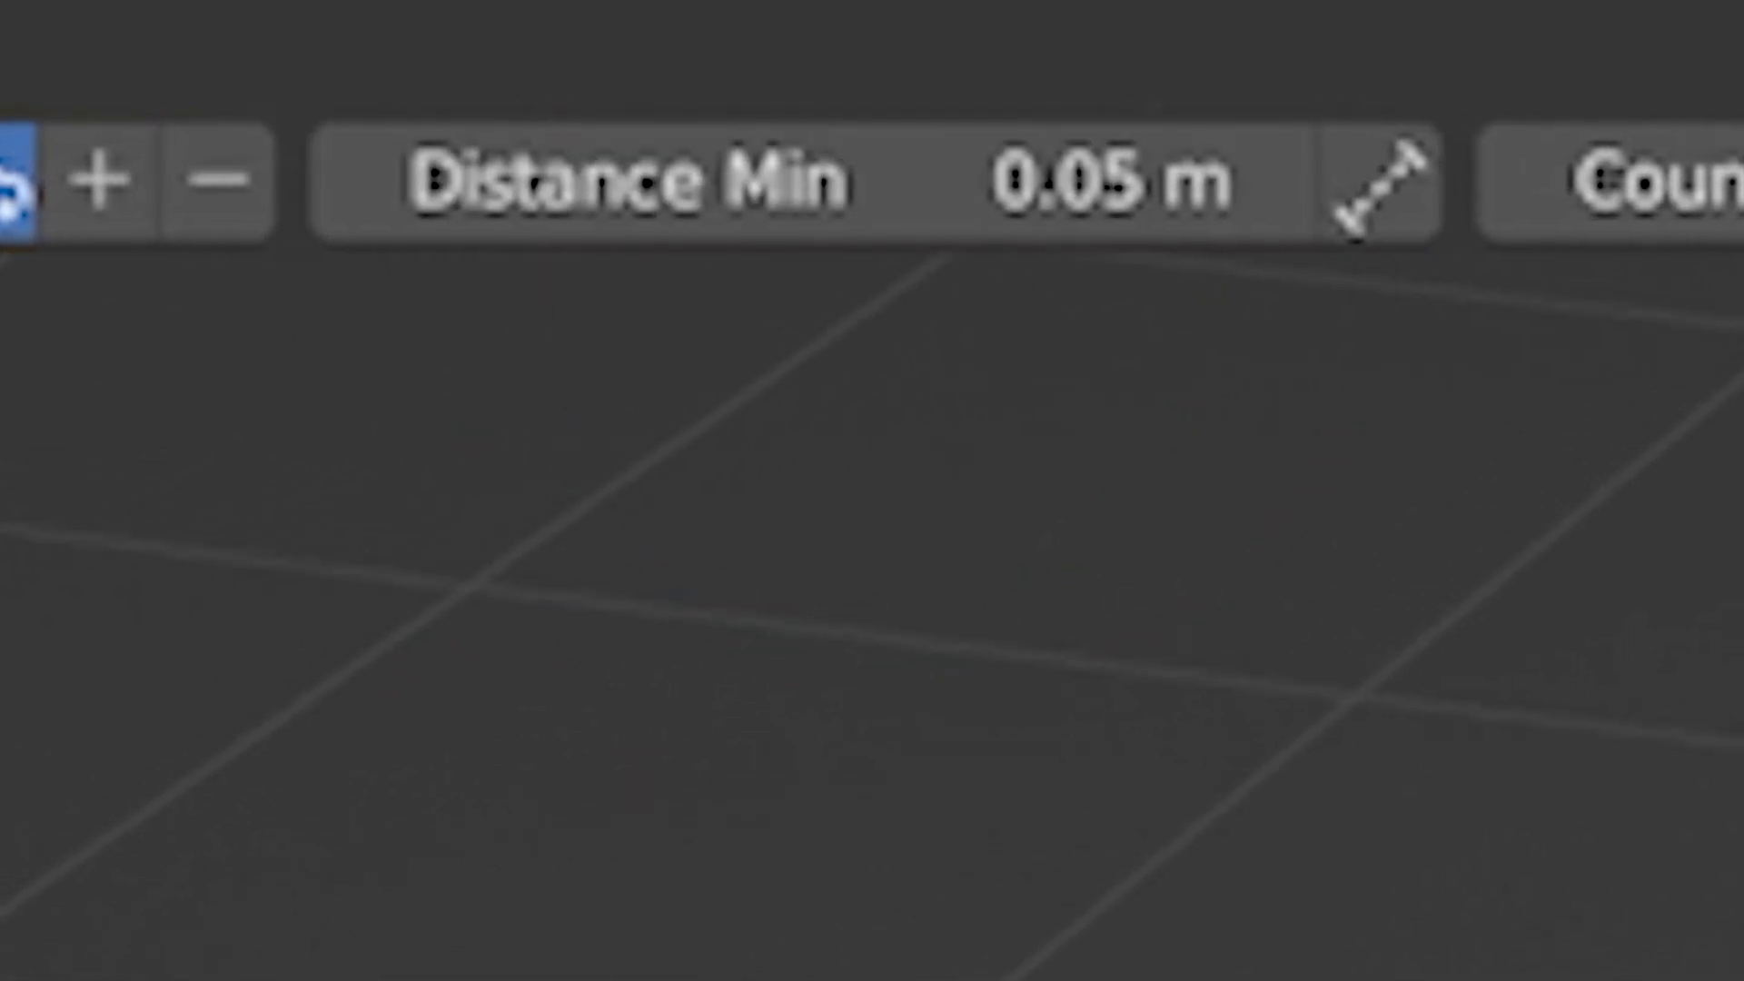
pyautogui.click(668, 391)
pyautogui.scroll(-3, 667, 391)
pyautogui.moveTo(668, 390); pyautogui.dragTo(674, 379, button='middle')
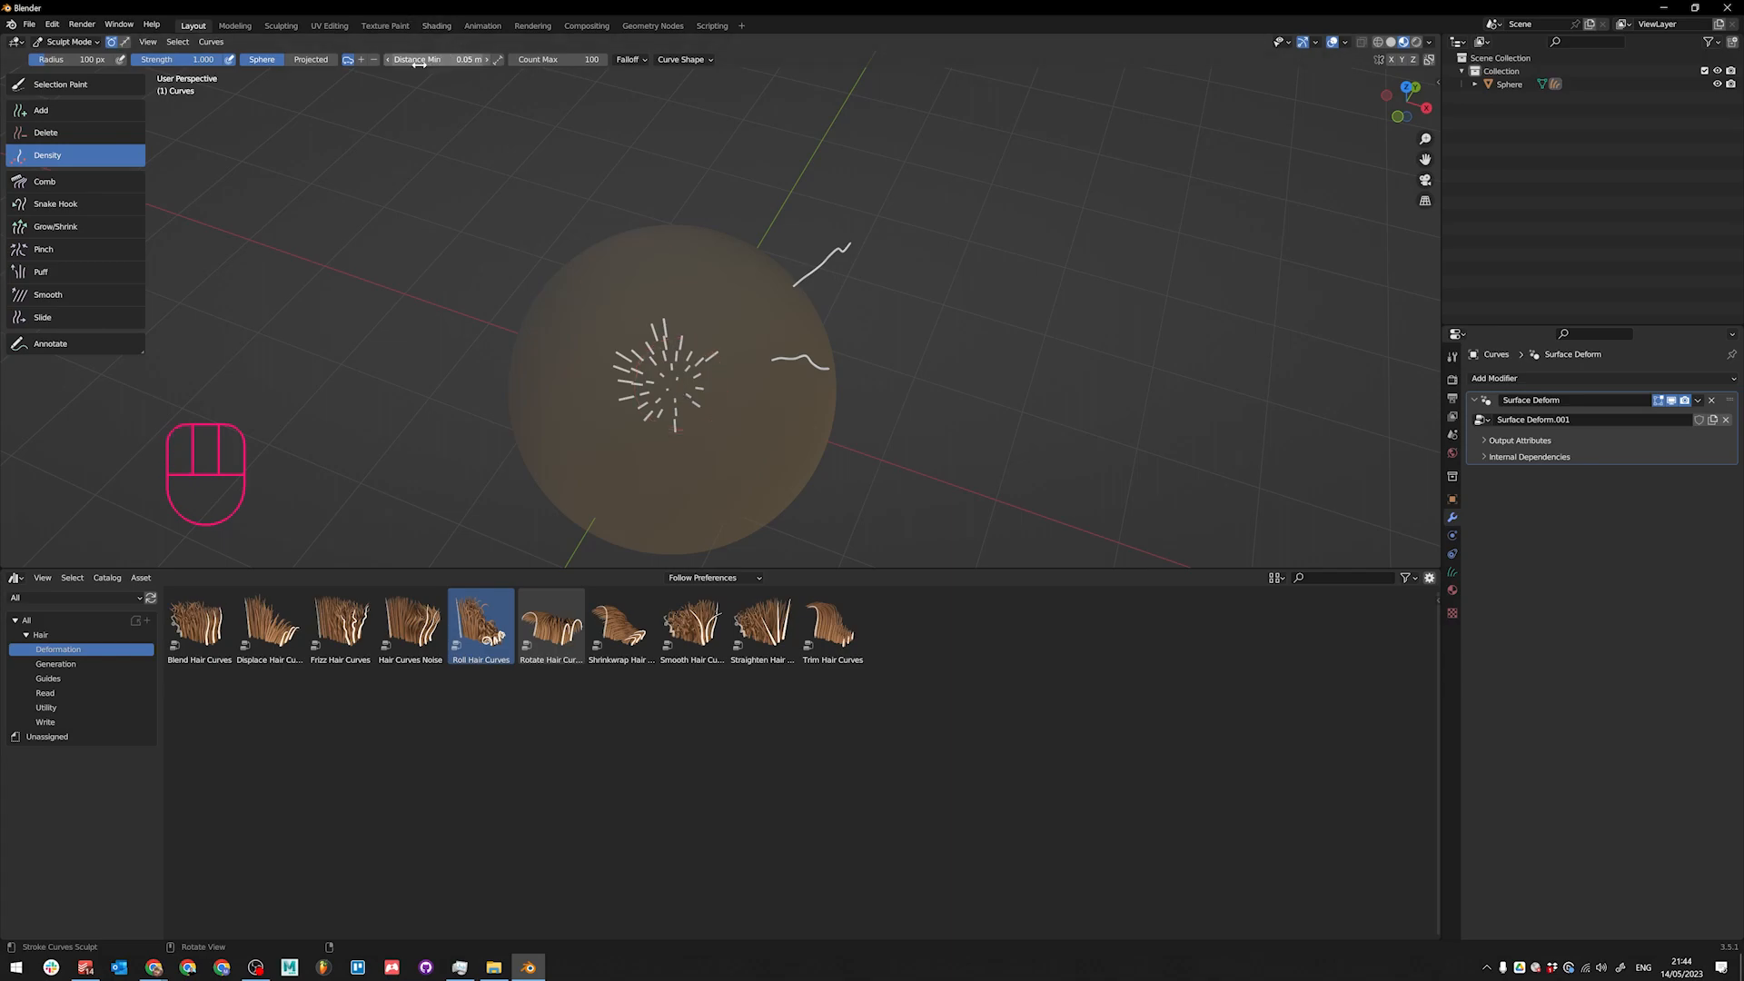
pyautogui.click(668, 381)
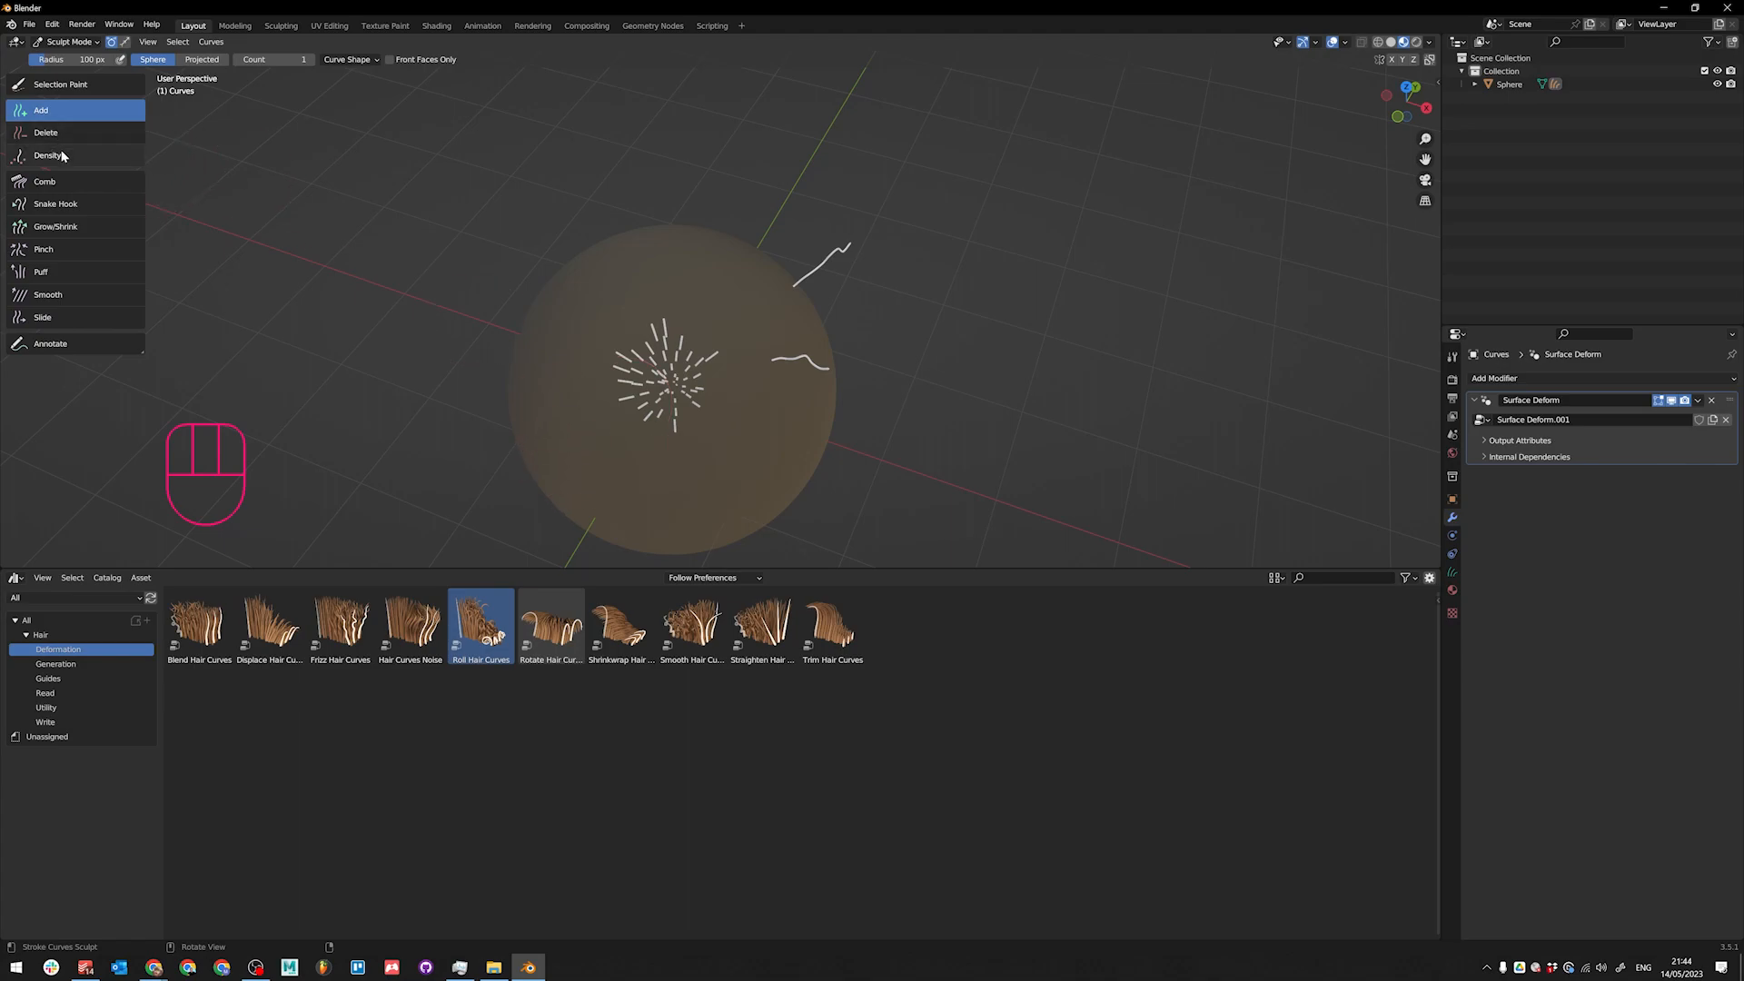
# Step: Clear part of the short hair patch with the Delete brush and refill the gaps with the Density brush
pyautogui.click(47, 156)
pyautogui.click(662, 361)
pyautogui.click(56, 133)
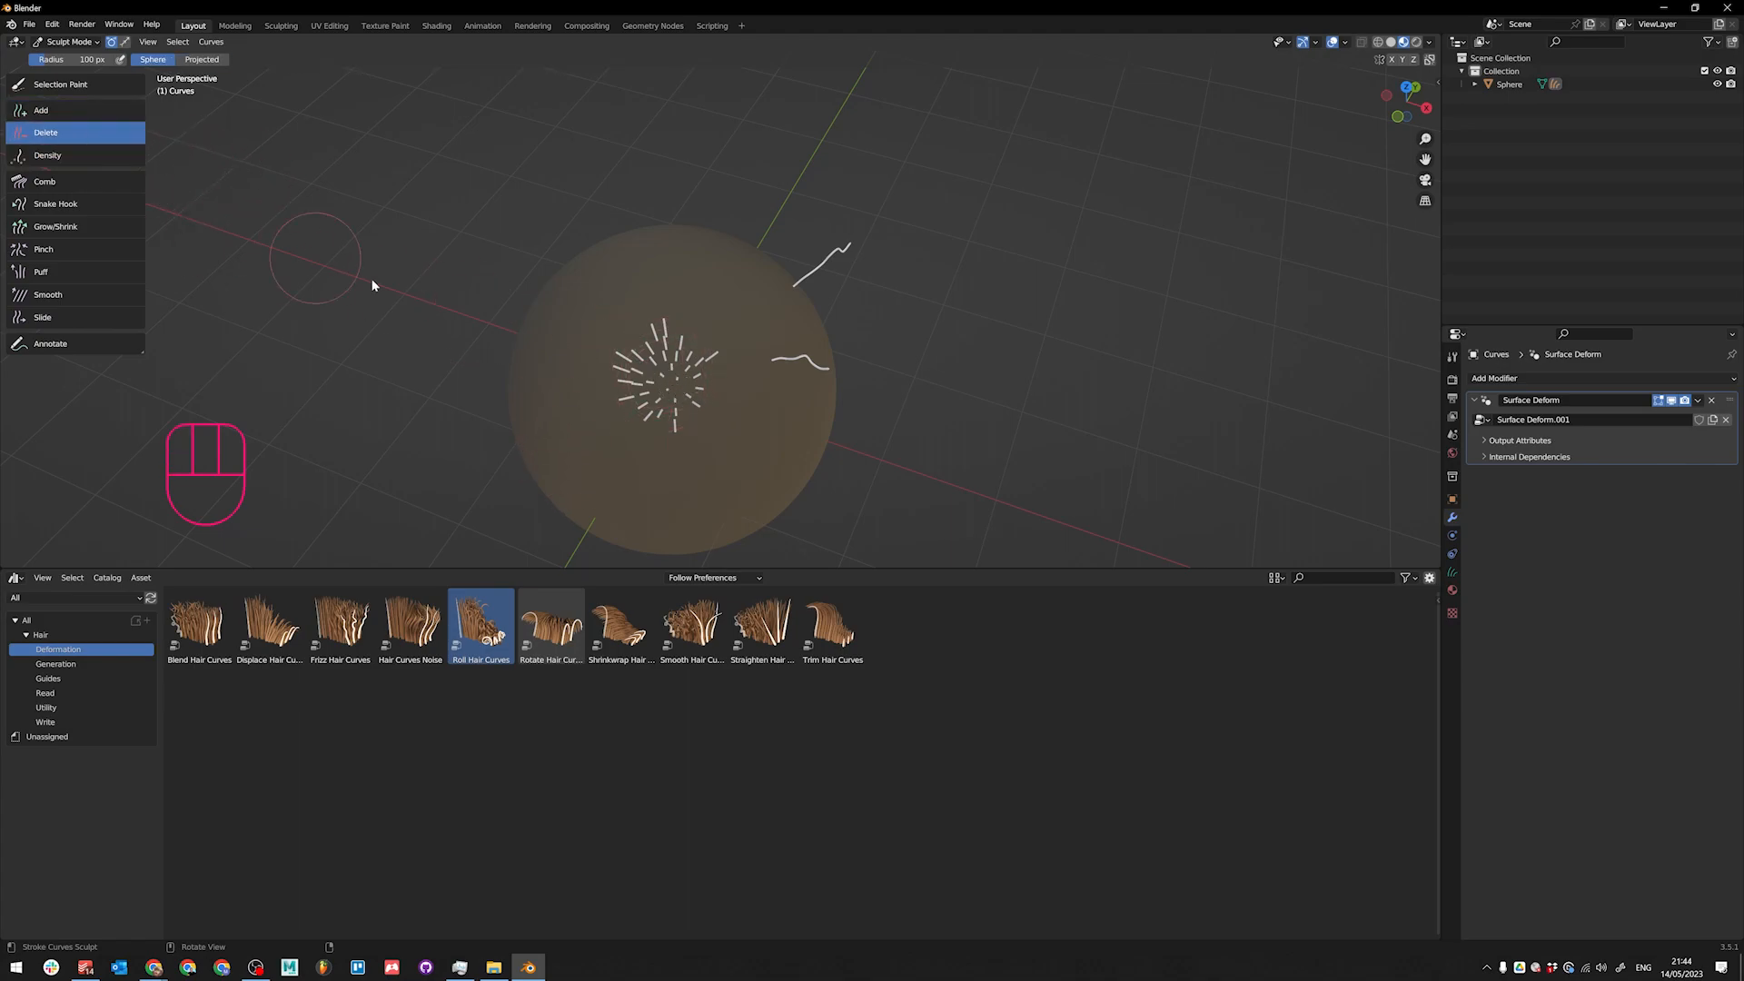
pyautogui.click(42, 111)
pyautogui.click(92, 161)
pyautogui.moveTo(658, 377); pyautogui.dragTo(668, 376)
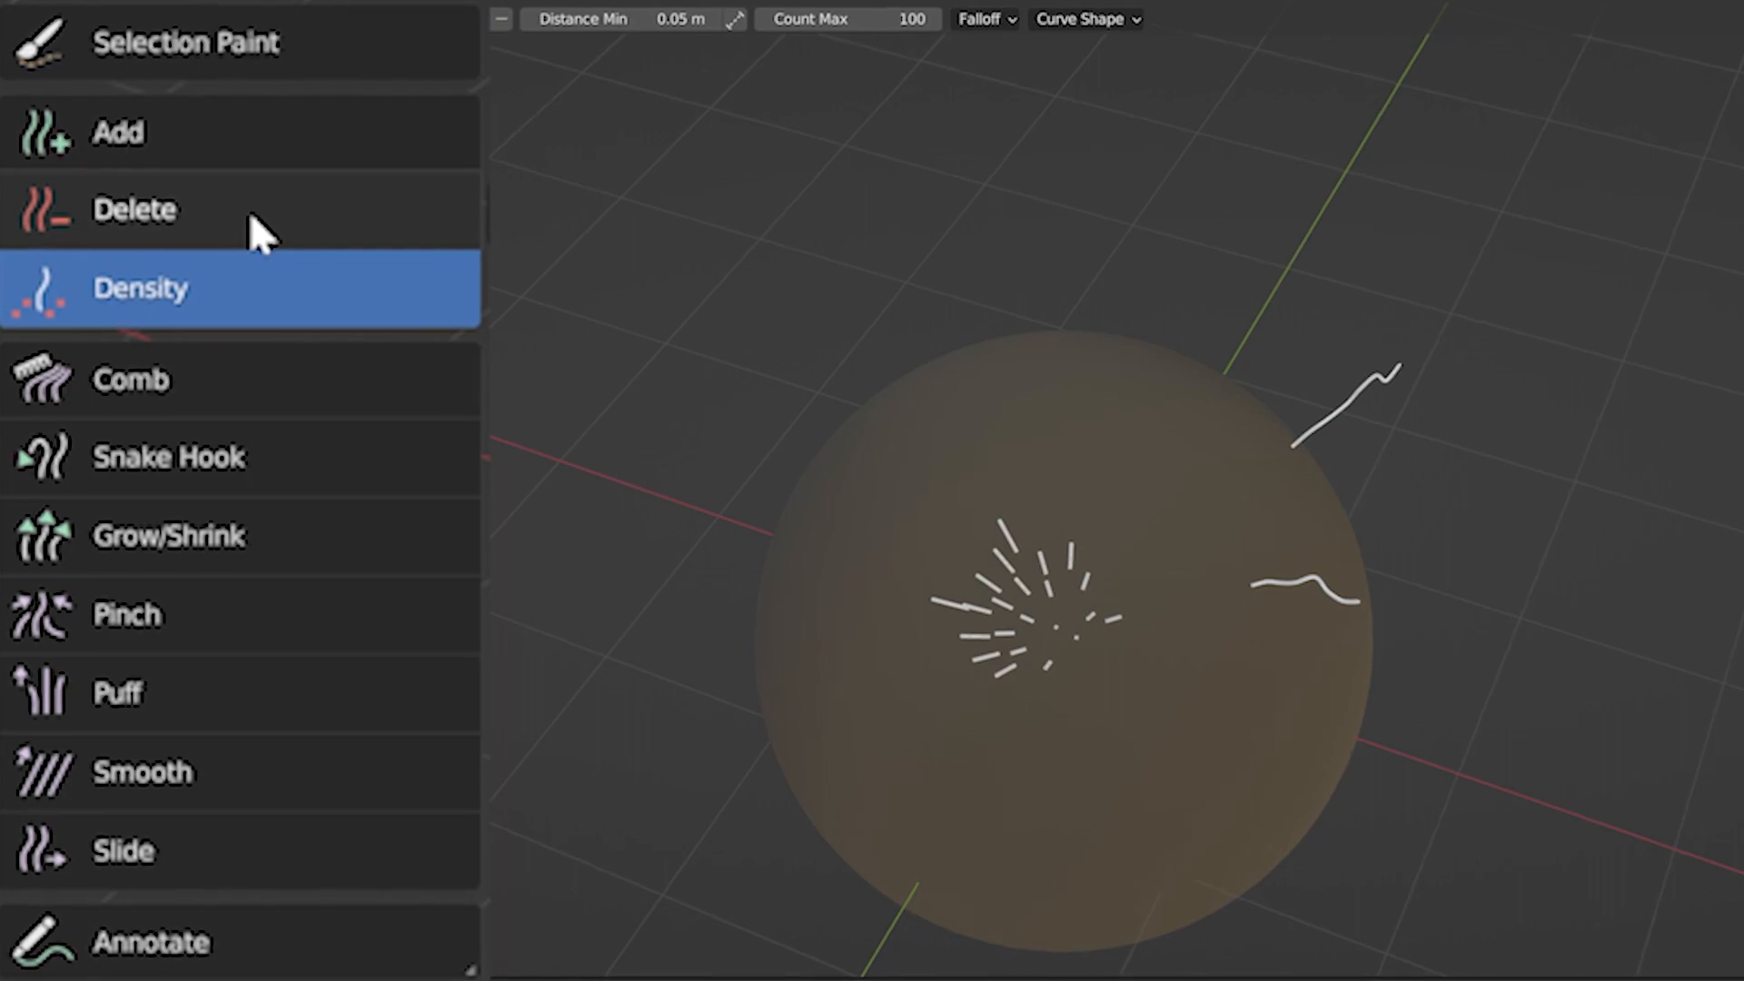
pyautogui.click(239, 147)
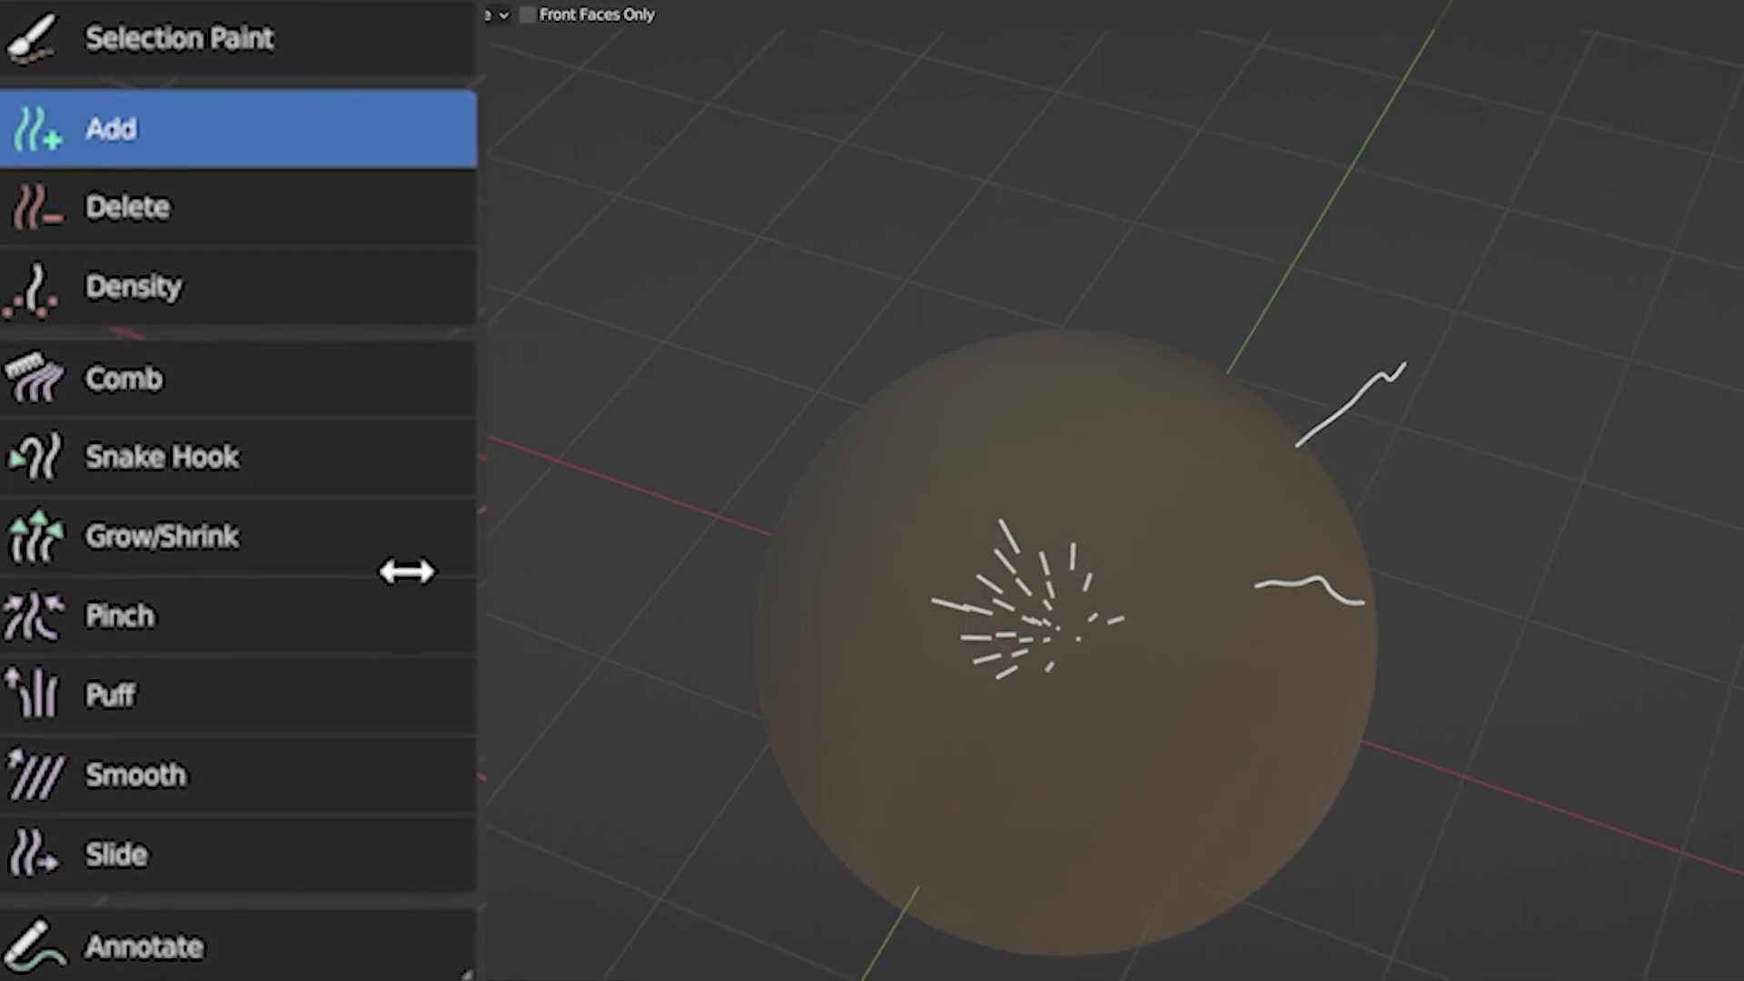
pyautogui.click(182, 286)
pyautogui.moveTo(1041, 599)
pyautogui.mouseDown()
pyautogui.moveTo(1055, 629)
pyautogui.moveTo(1032, 623)
pyautogui.moveTo(1050, 613)
pyautogui.mouseUp()
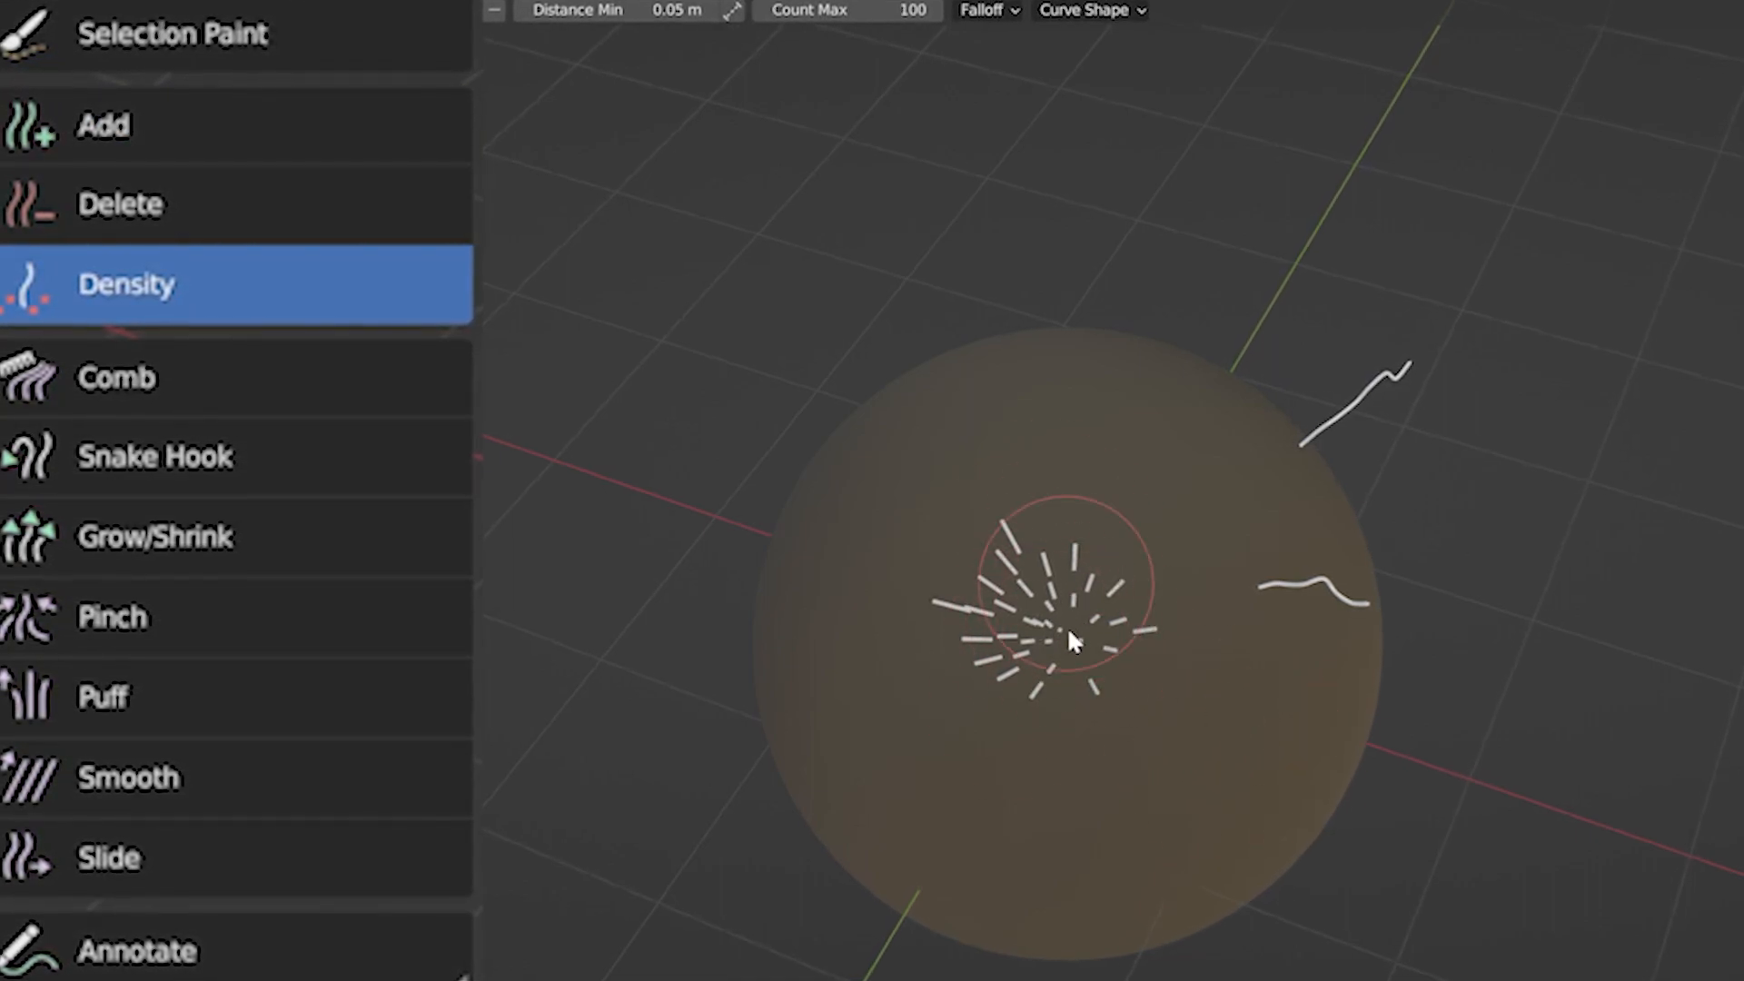
# Step: Try the Density brush's Remove mode on the hair patch and switch the brush to Add mode
pyautogui.click(494, 9)
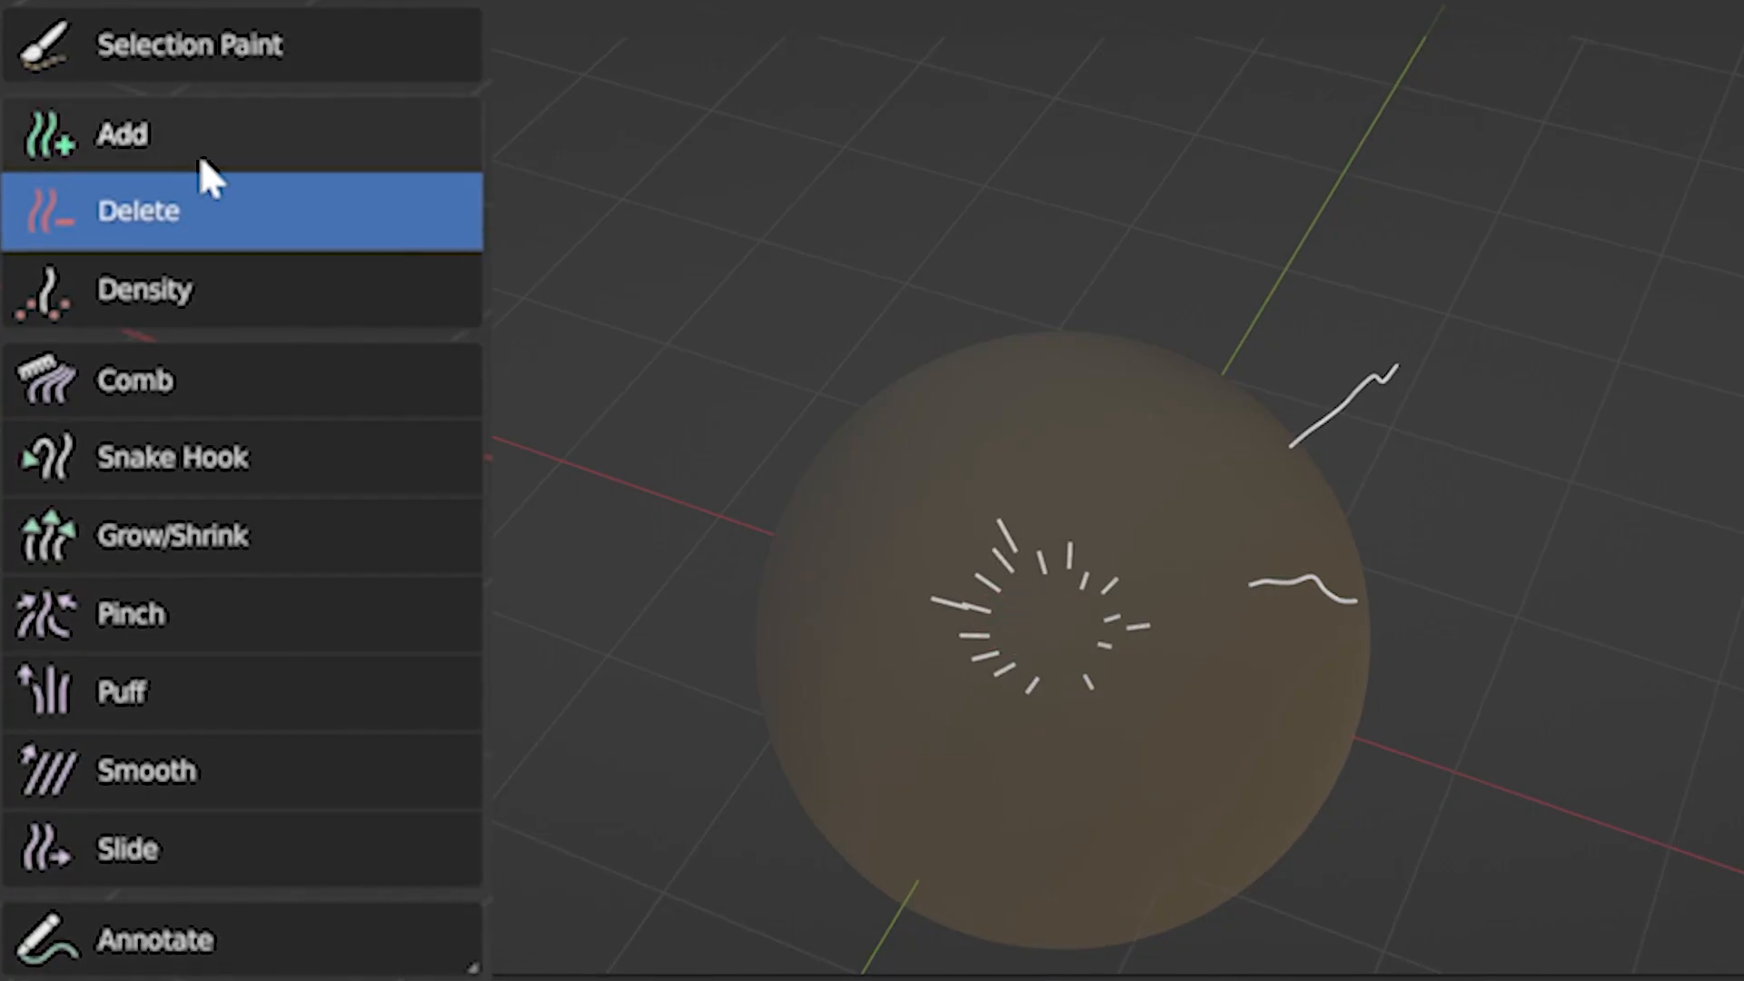
pyautogui.click(197, 145)
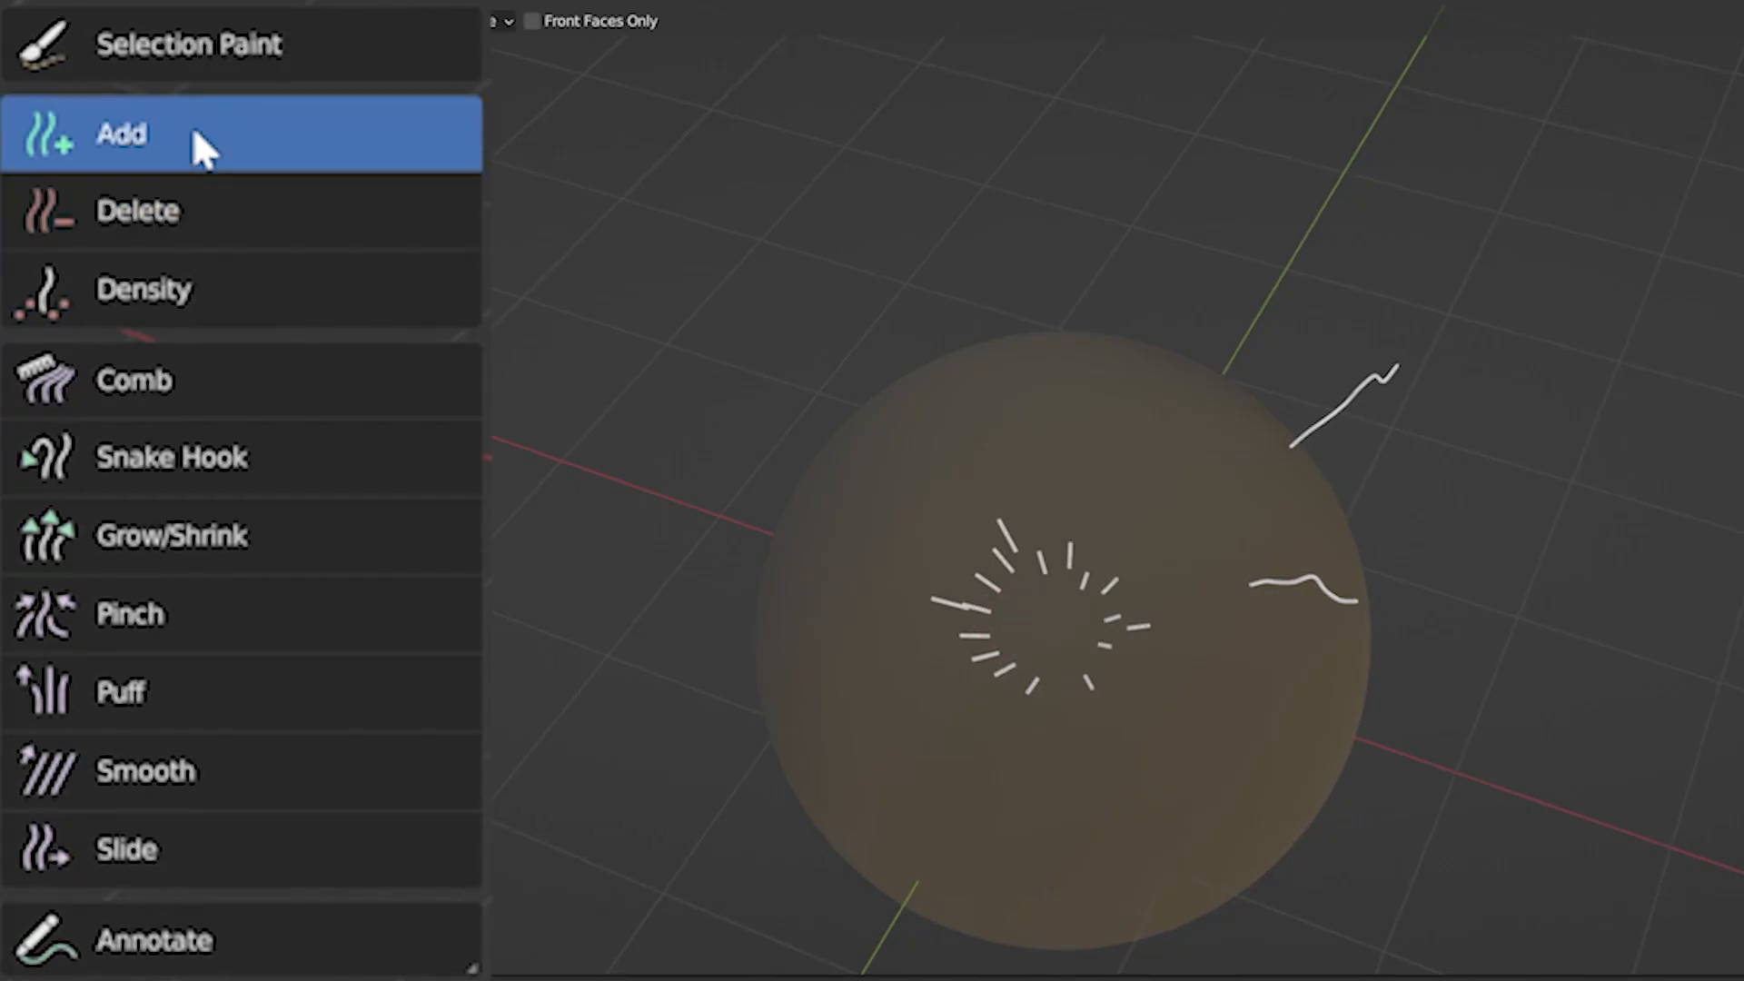
pyautogui.click(195, 289)
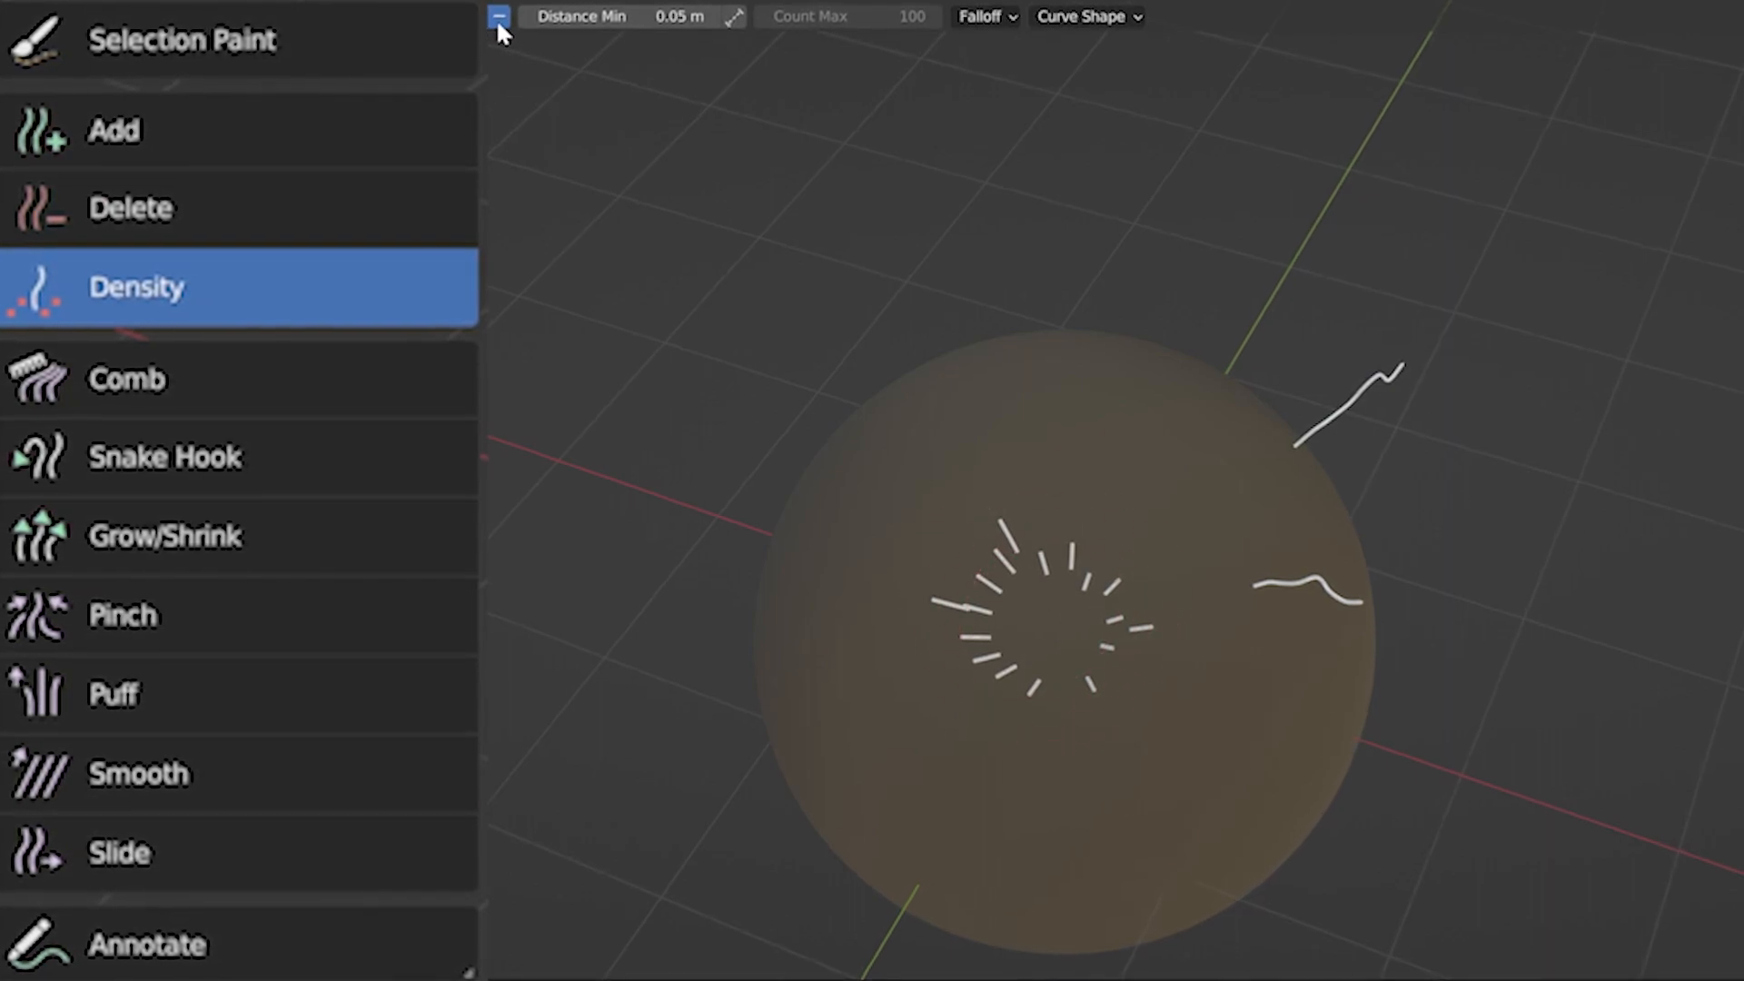
pyautogui.click(473, 18)
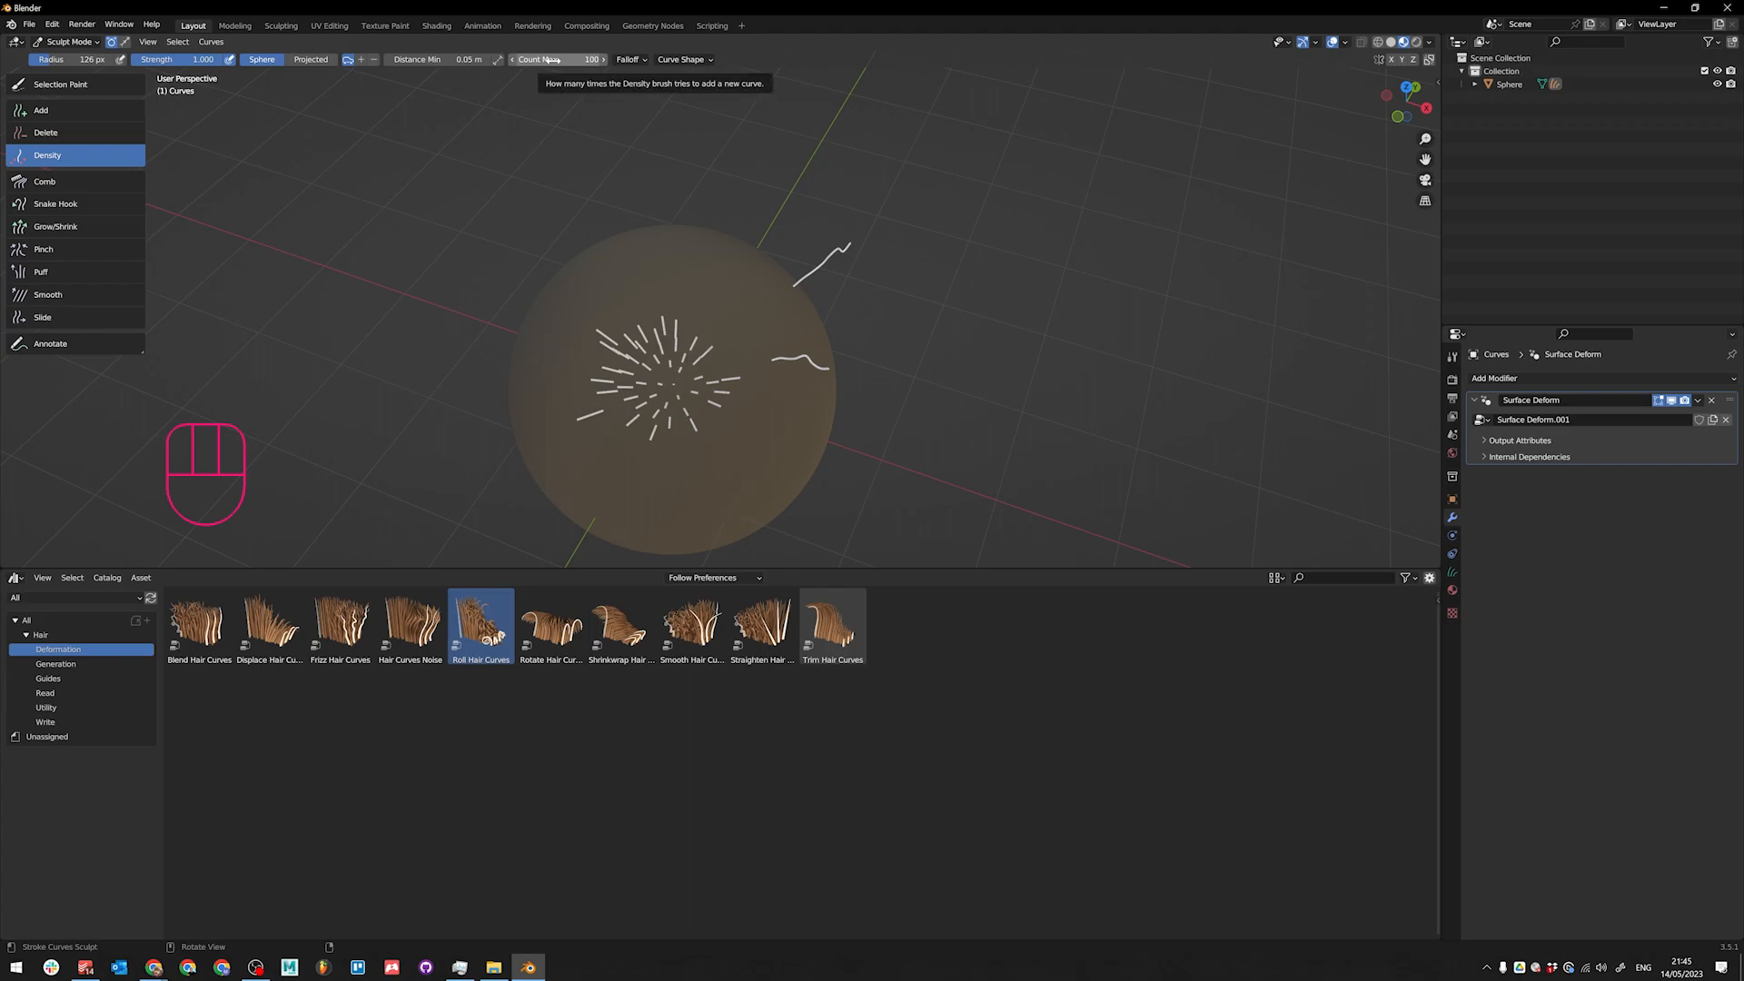
# Step: Review the Density brush's Falloff curve and Curve Shape options
pyautogui.click(630, 62)
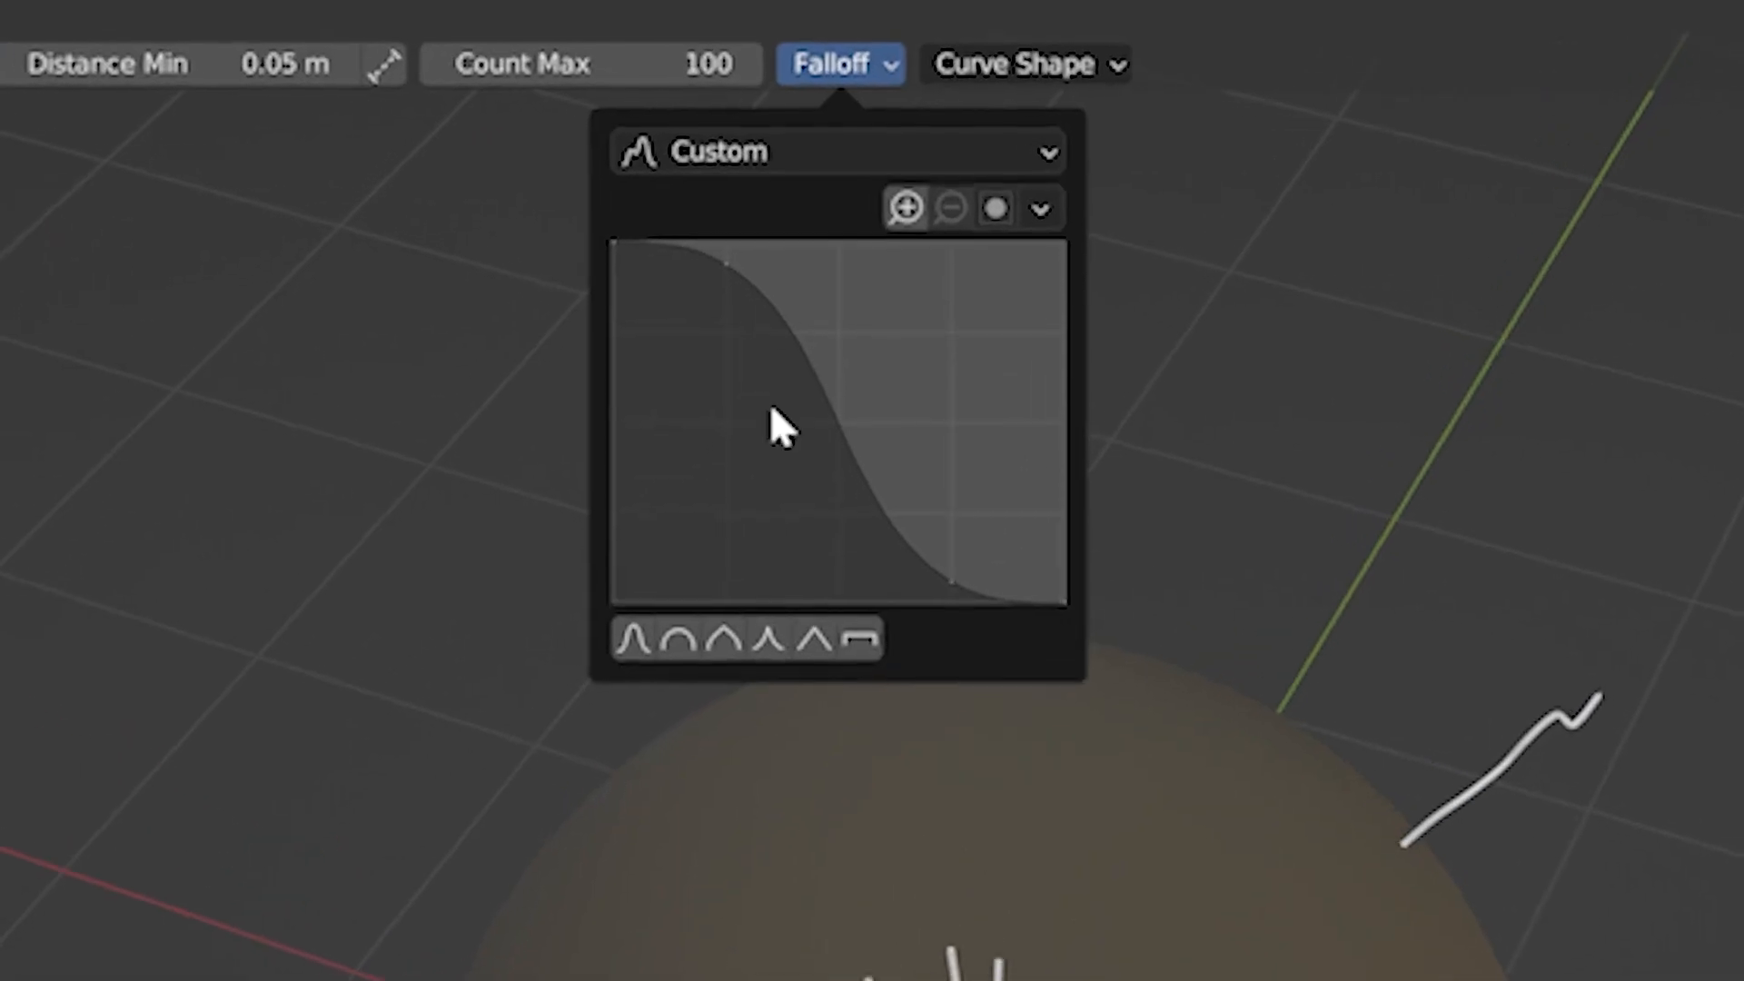
pyautogui.click(862, 63)
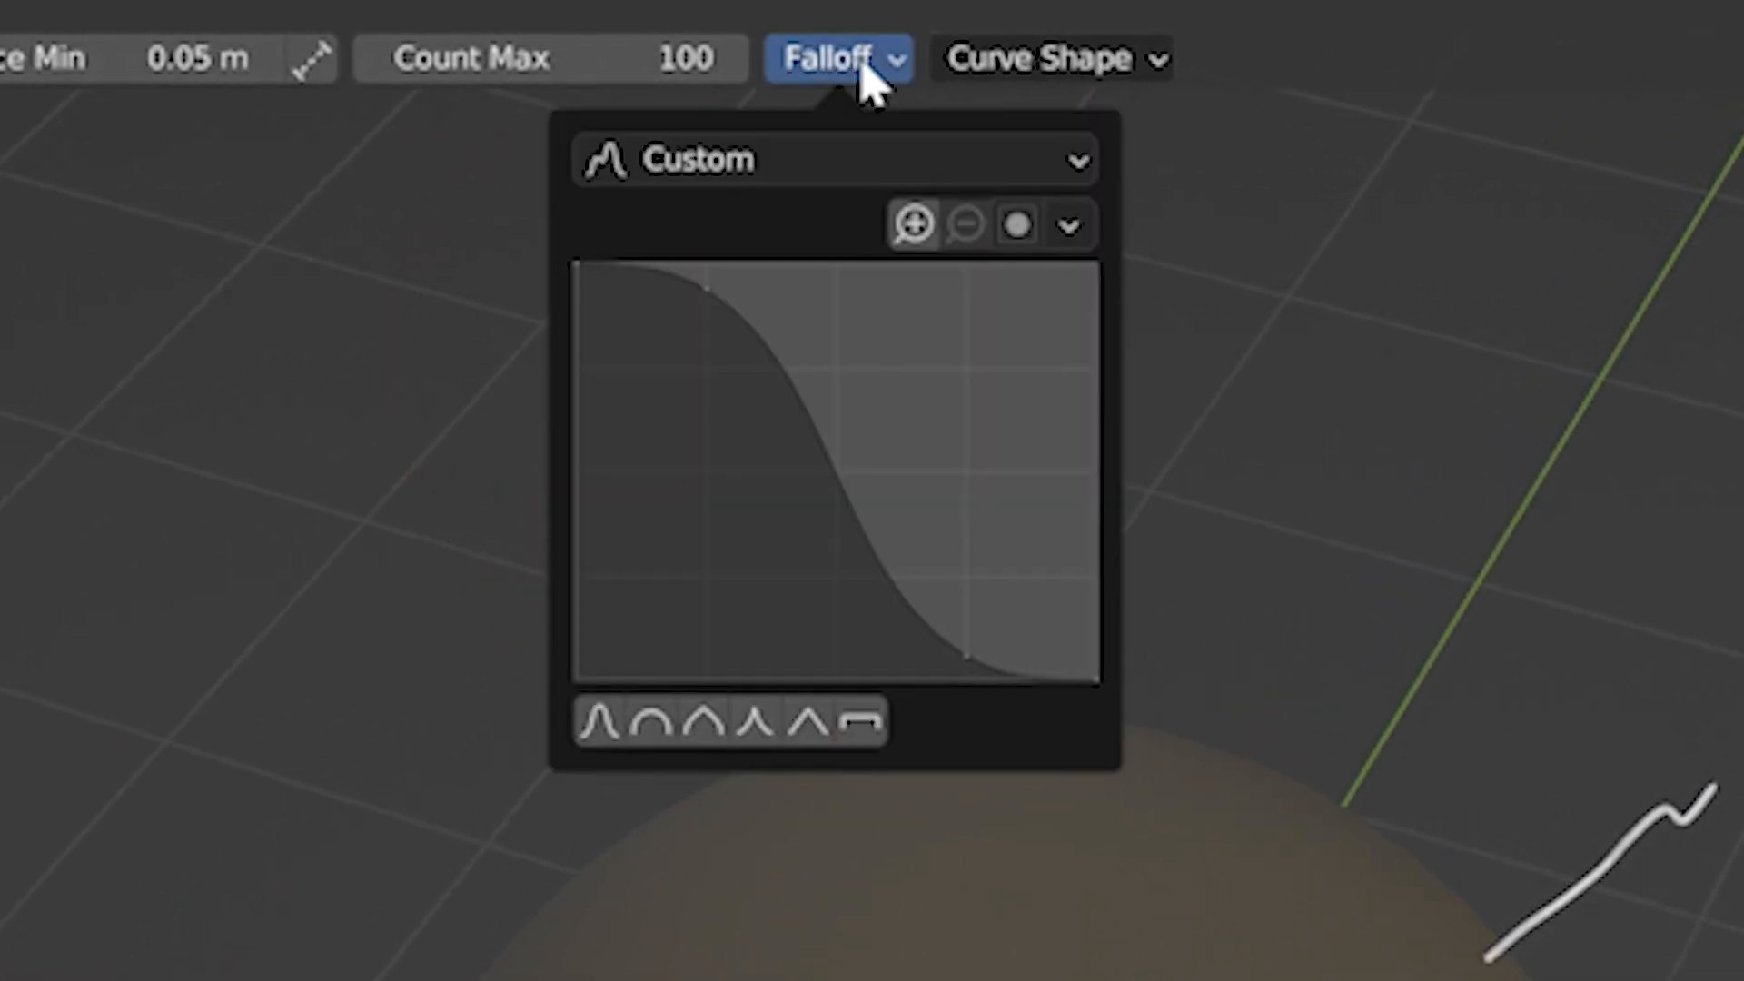
pyautogui.click(1086, 62)
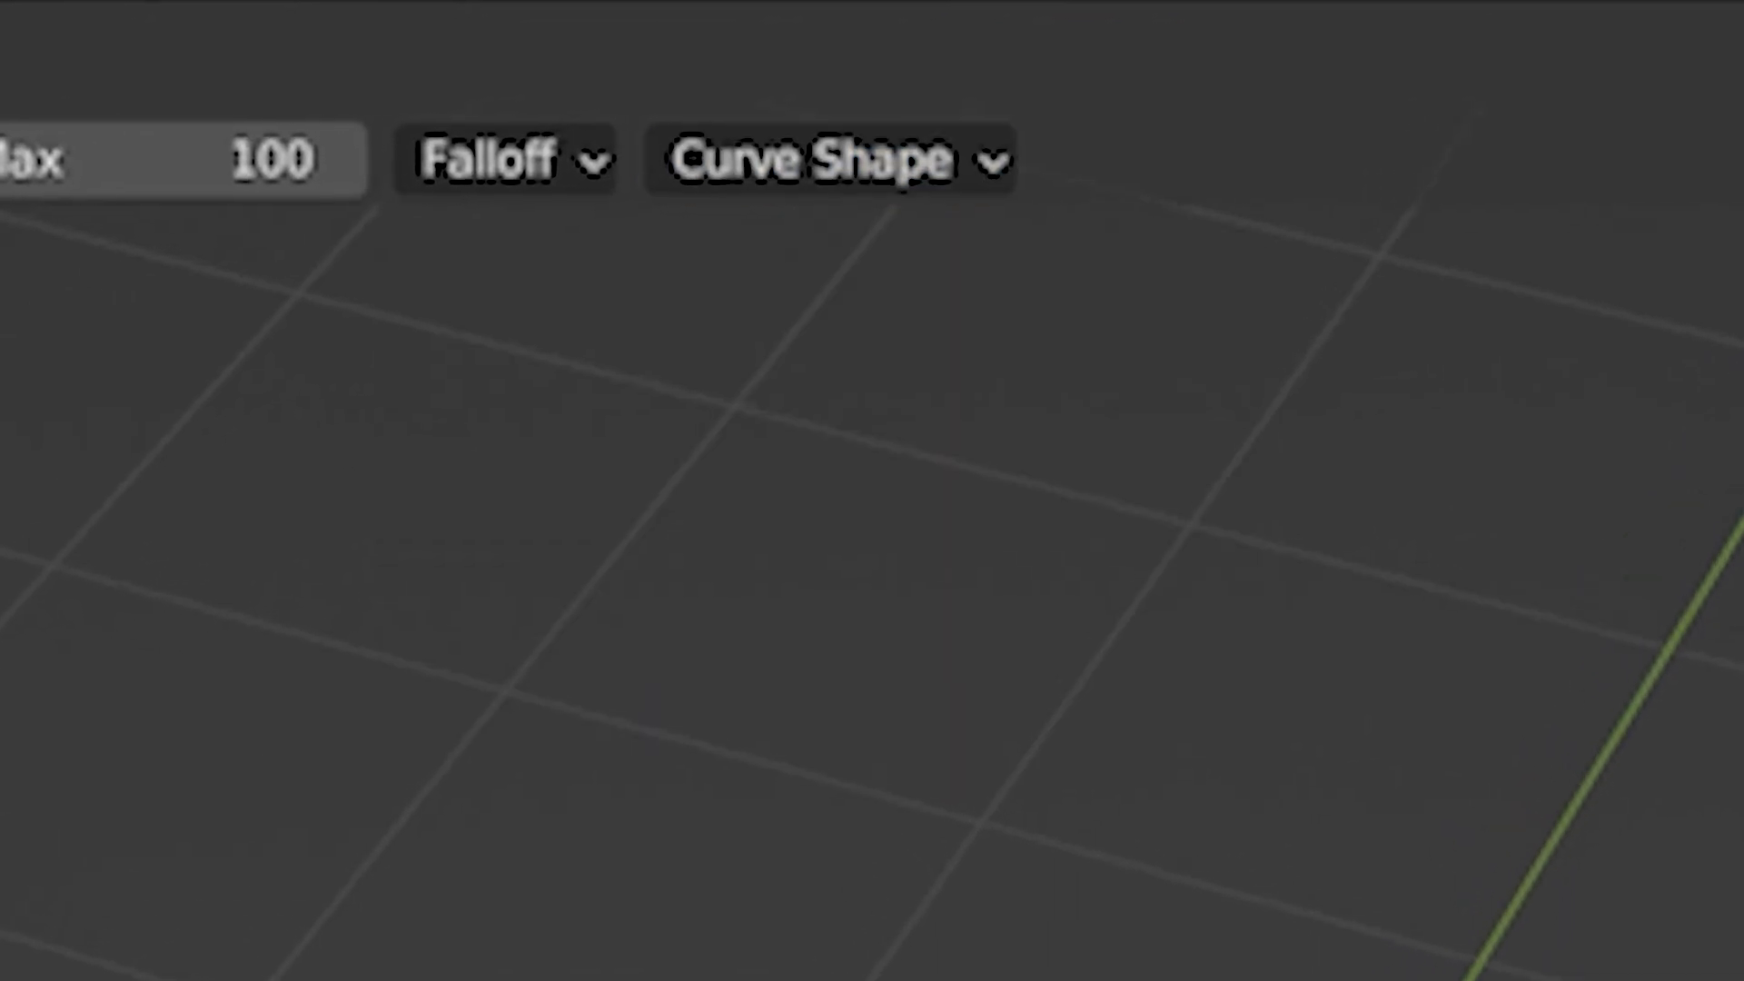
pyautogui.click(988, 68)
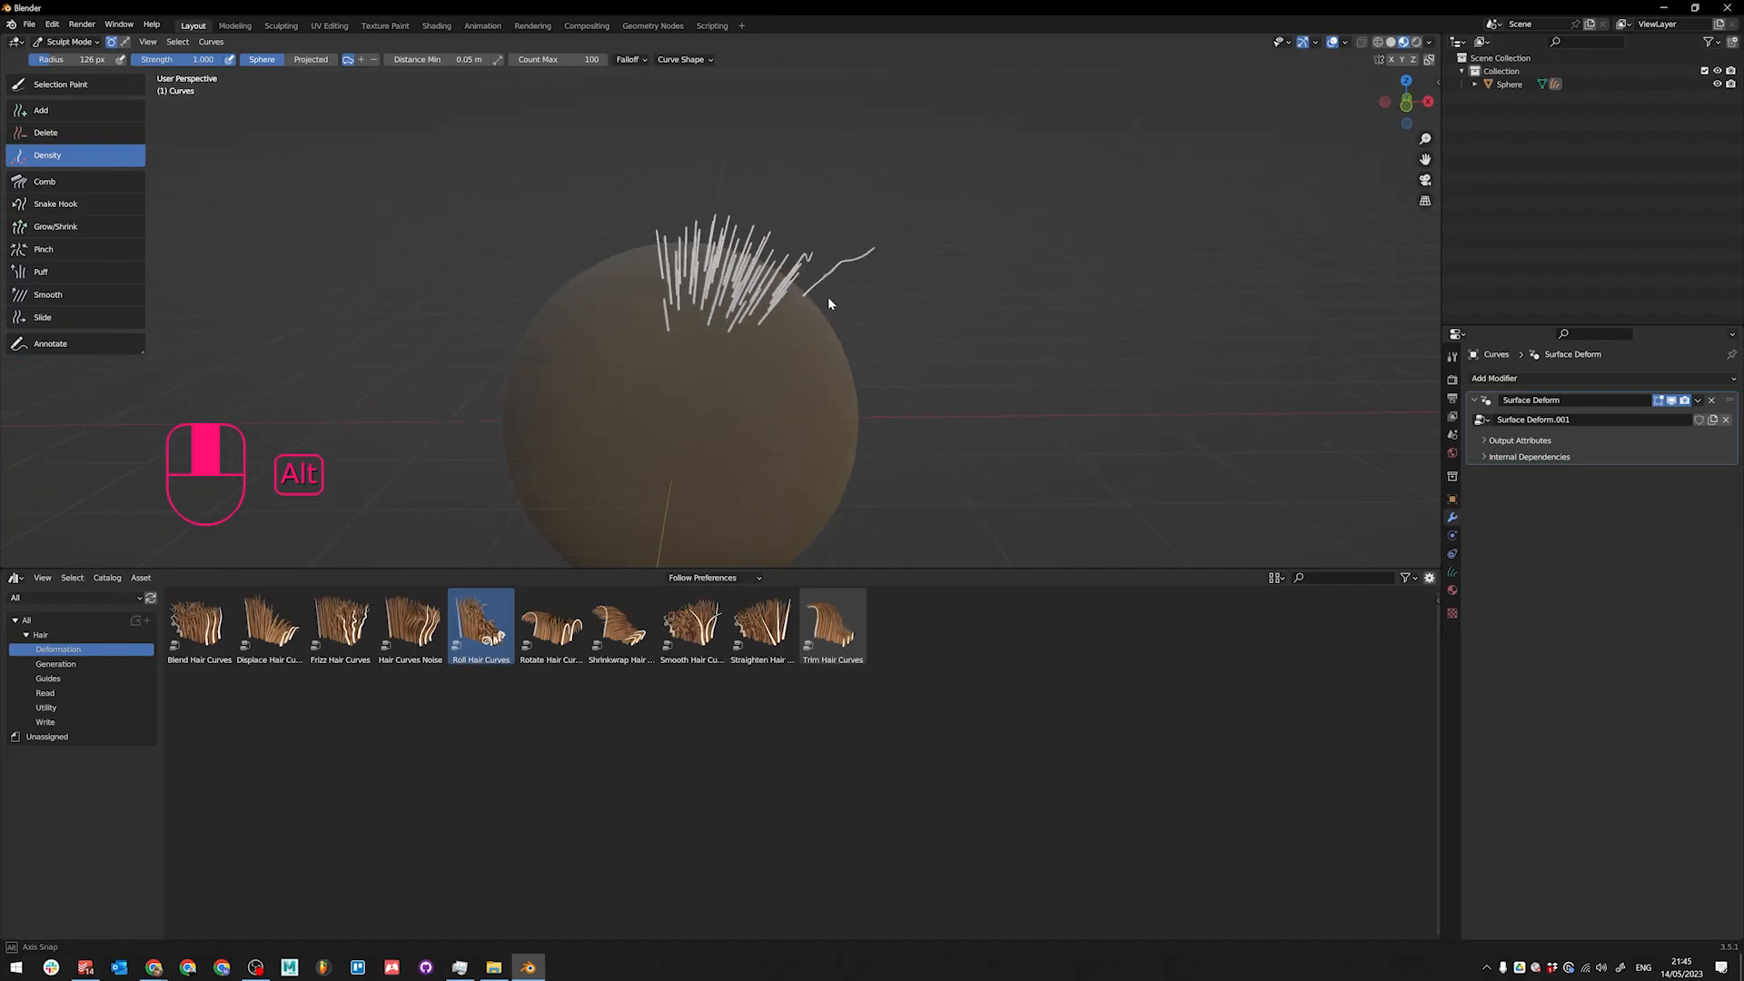
# Step: Erase all hairs from the sphere with the Delete brush, including the two wavy ones
pyautogui.keyDown('alt'); pyautogui.moveTo(828, 298); pyautogui.dragTo(772, 250, button='middle'); pyautogui.keyUp('alt')
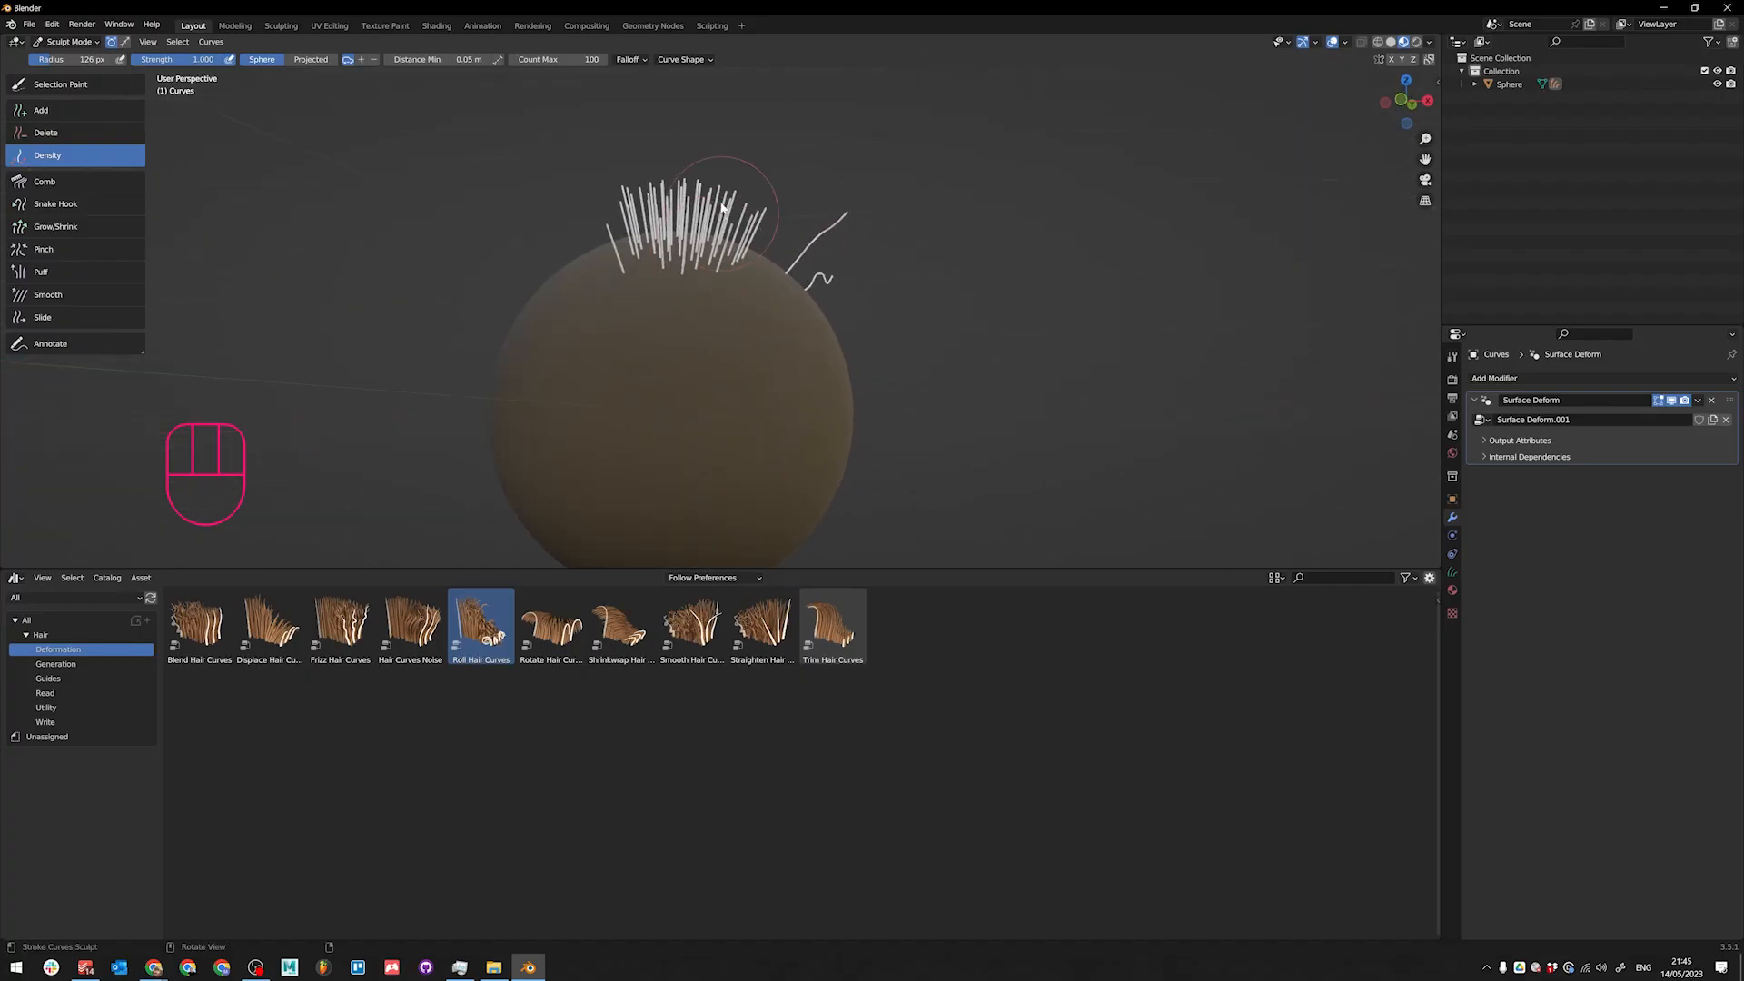
pyautogui.scroll(5, 705, 194)
pyautogui.keyDown('alt'); pyautogui.keyDown('shift'); pyautogui.moveTo(681, 175); pyautogui.dragTo(713, 353, button='middle'); pyautogui.keyUp('shift'); pyautogui.keyUp('alt')
pyautogui.scroll(-5, 737, 357)
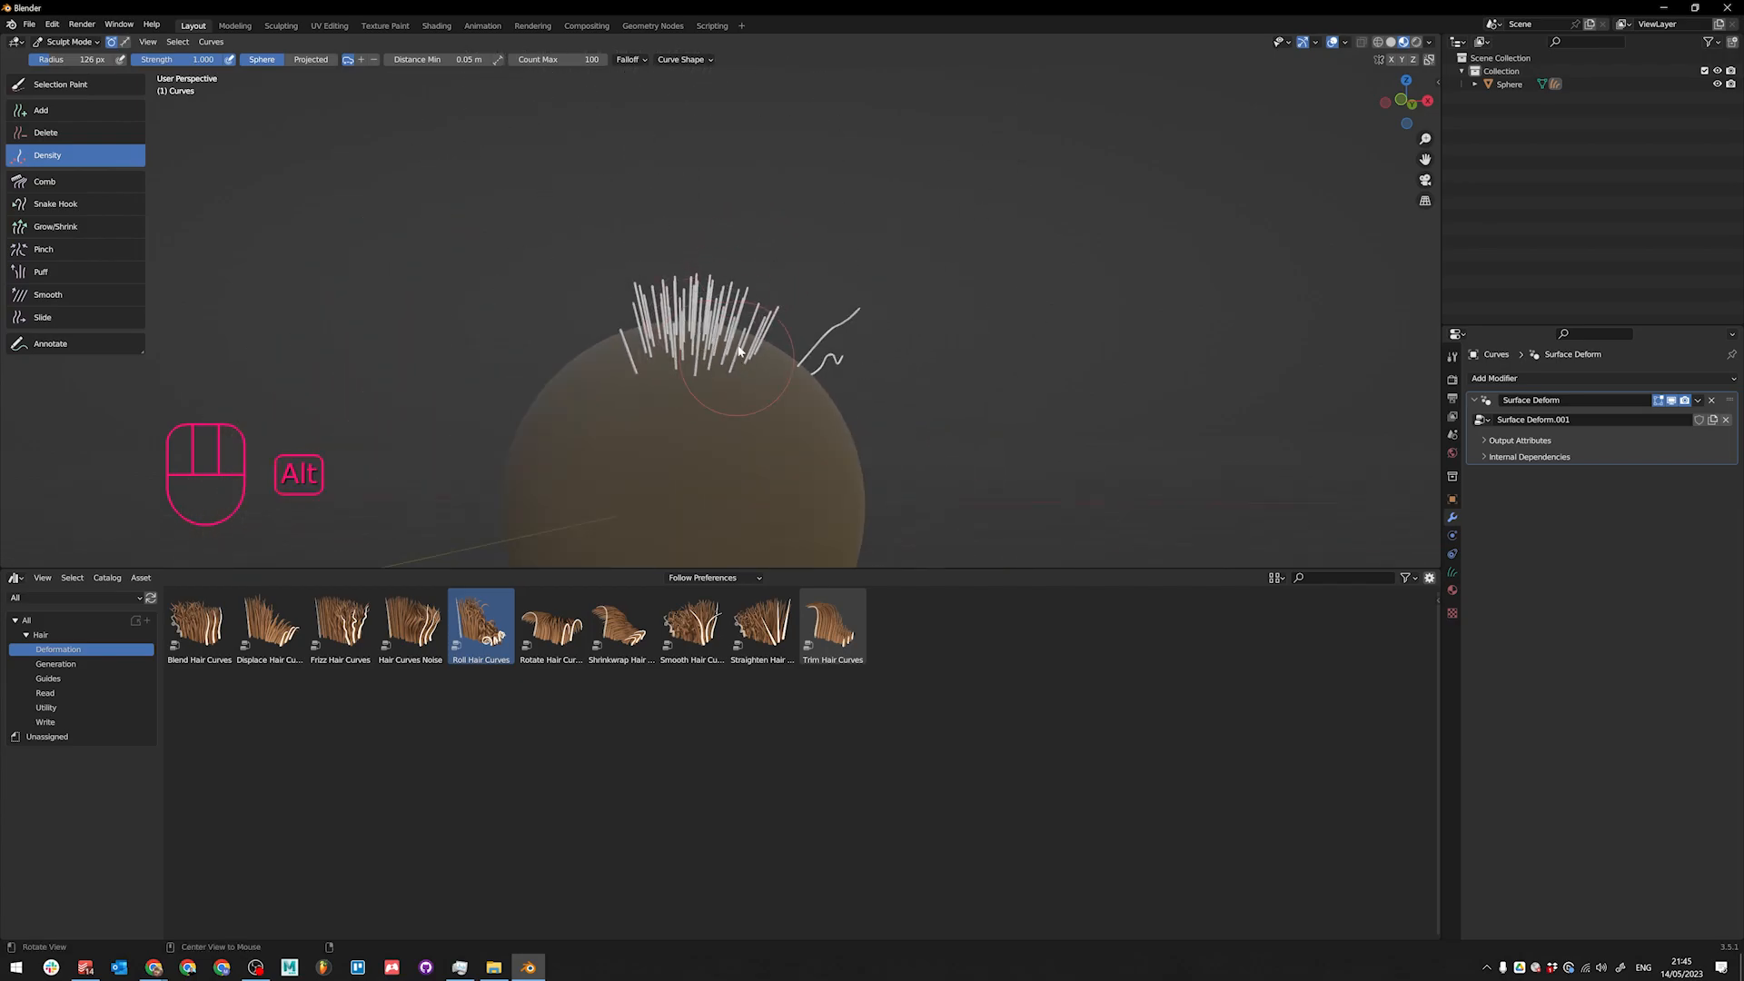
pyautogui.keyDown('alt'); pyautogui.moveTo(76, 199); pyautogui.dragTo(155, 220, button='middle'); pyautogui.keyUp('alt')
pyautogui.click(55, 135)
pyautogui.keyDown('alt'); pyautogui.moveTo(509, 340); pyautogui.dragTo(568, 399, button='middle'); pyautogui.keyUp('alt')
pyautogui.moveTo(600, 413); pyautogui.dragTo(701, 380)
pyautogui.keyDown('alt'); pyautogui.moveTo(997, 318); pyautogui.dragTo(943, 354, button='middle'); pyautogui.keyUp('alt')
pyautogui.moveTo(673, 404); pyautogui.dragTo(811, 364)
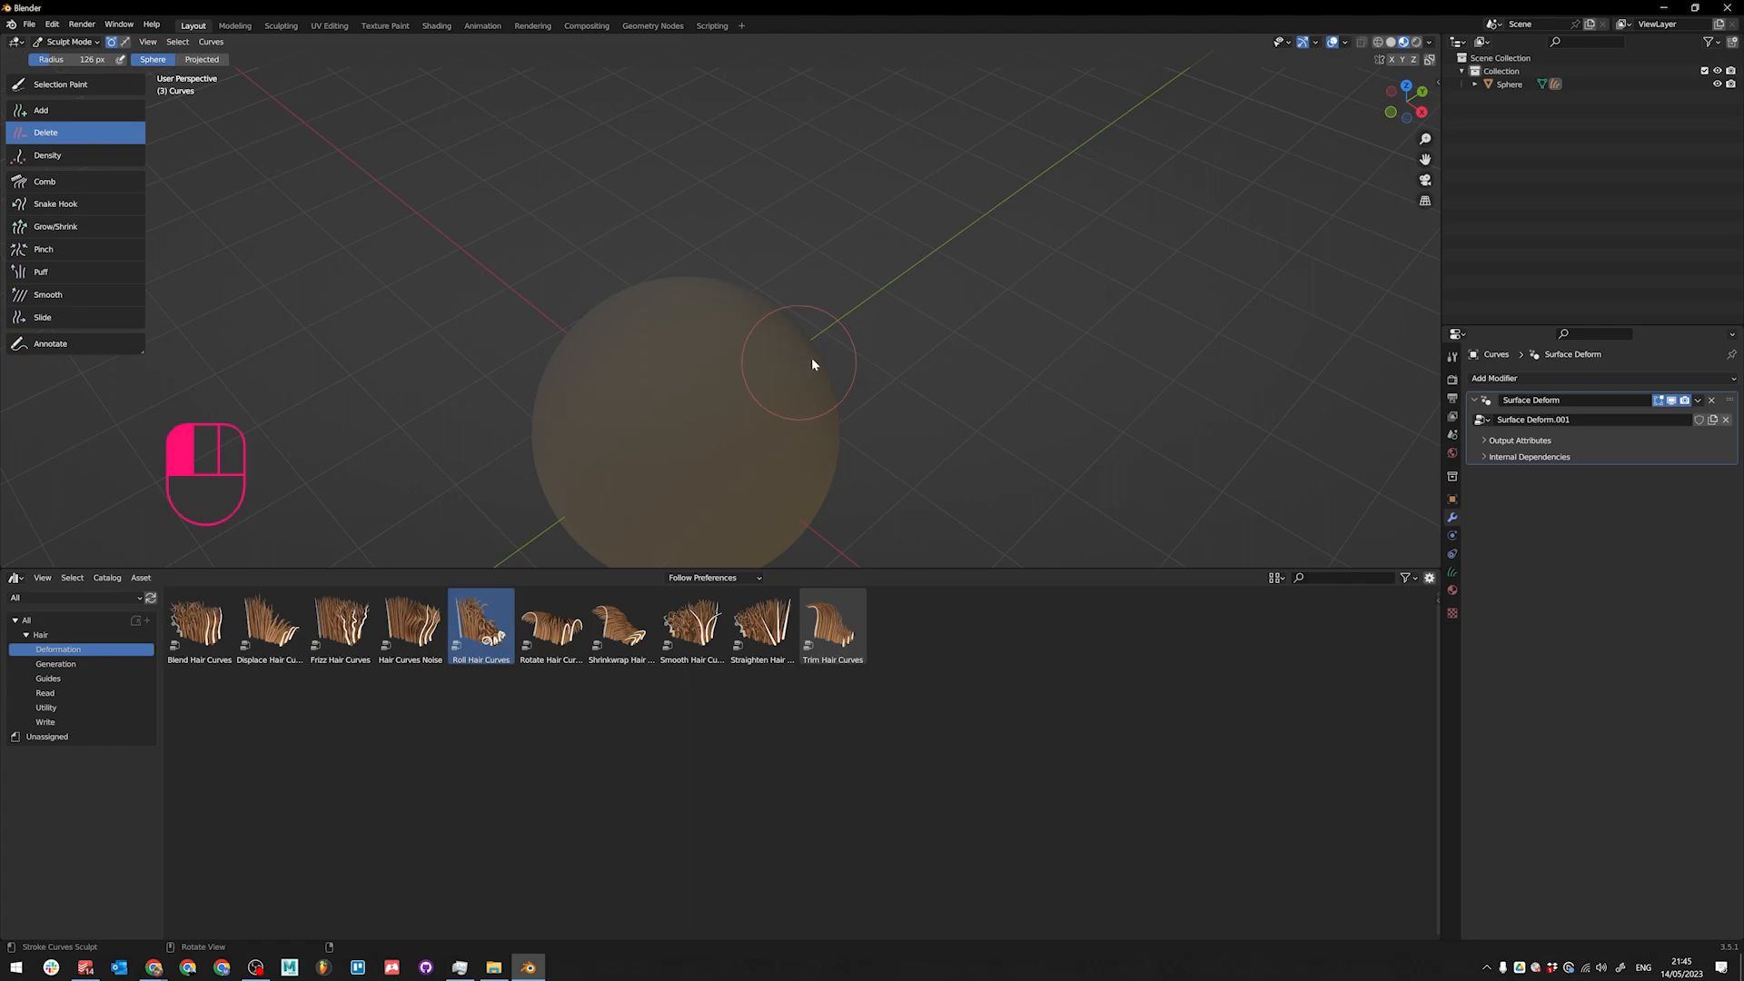
# Step: Increase the Length for new hairs in the brush's Curve Shape settings
pyautogui.click(681, 59)
pyautogui.click(711, 127)
pyautogui.press('Return')
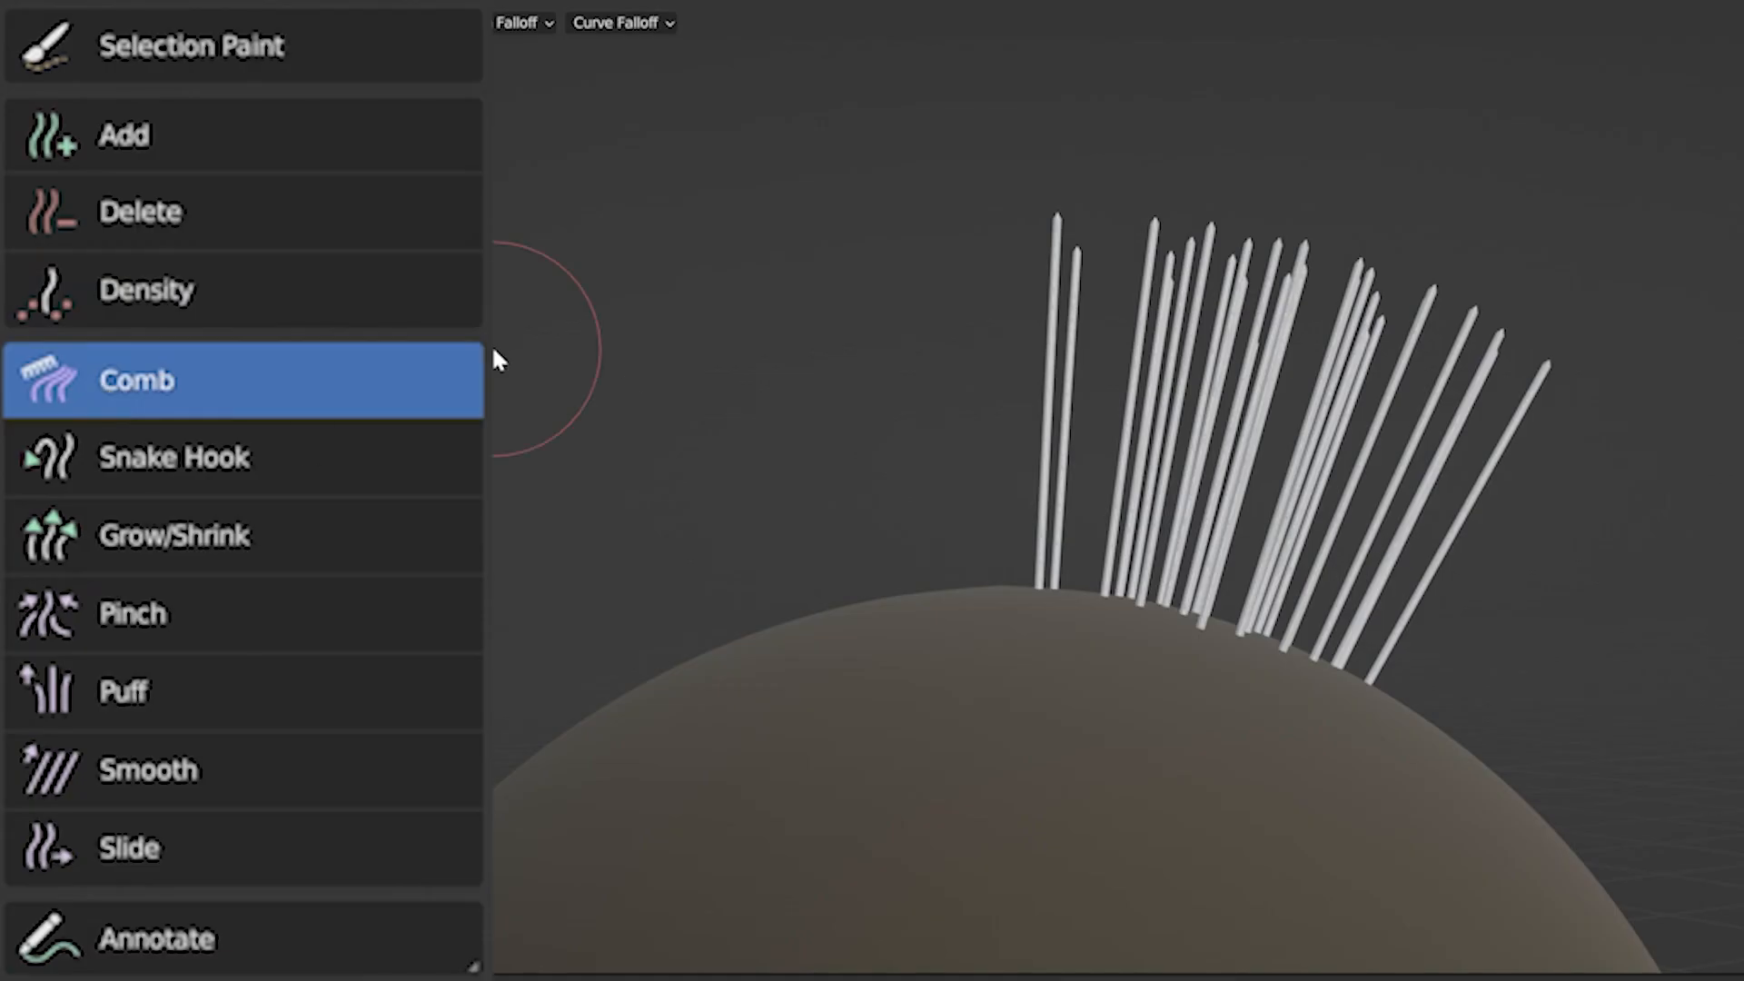
# Step: Try combing the long hairs sideways with the Comb brush and undo the strokes
pyautogui.keyDown('alt'); pyautogui.moveTo(152, 173); pyautogui.dragTo(465, 237, button='middle'); pyautogui.keyUp('alt')
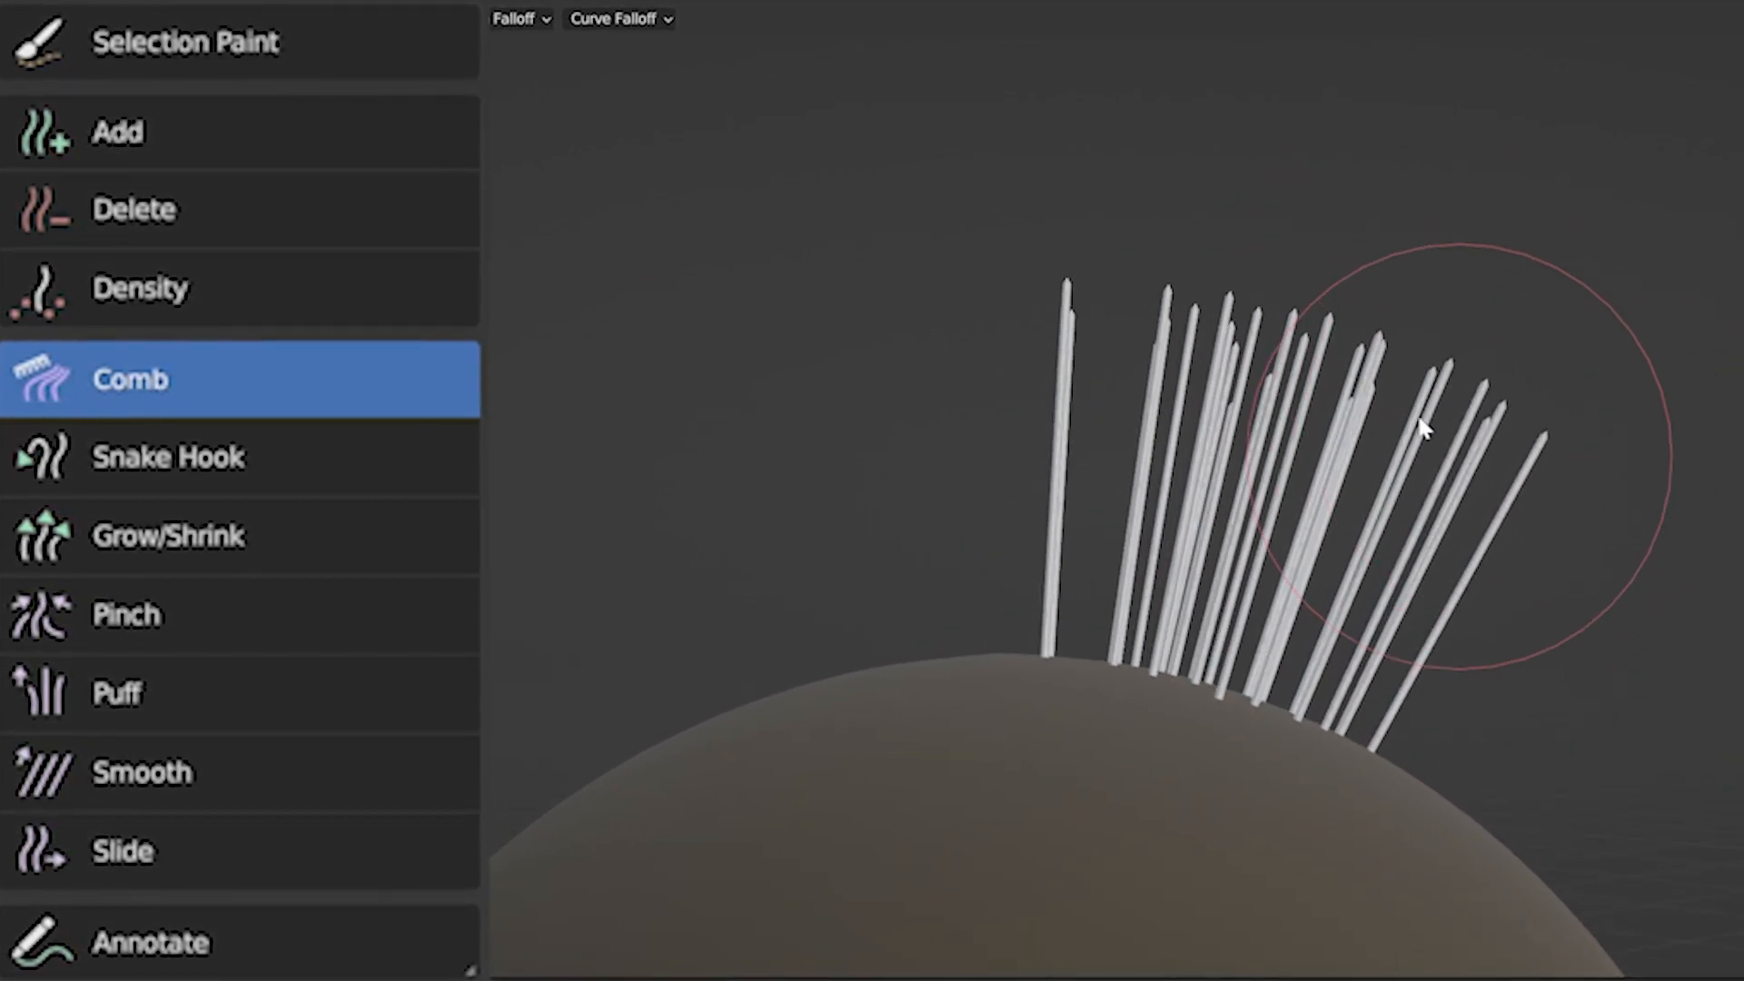
pyautogui.moveTo(1423, 429)
pyautogui.mouseDown()
pyautogui.moveTo(1094, 292)
pyautogui.moveTo(1445, 460)
pyautogui.moveTo(1072, 375)
pyautogui.mouseUp()
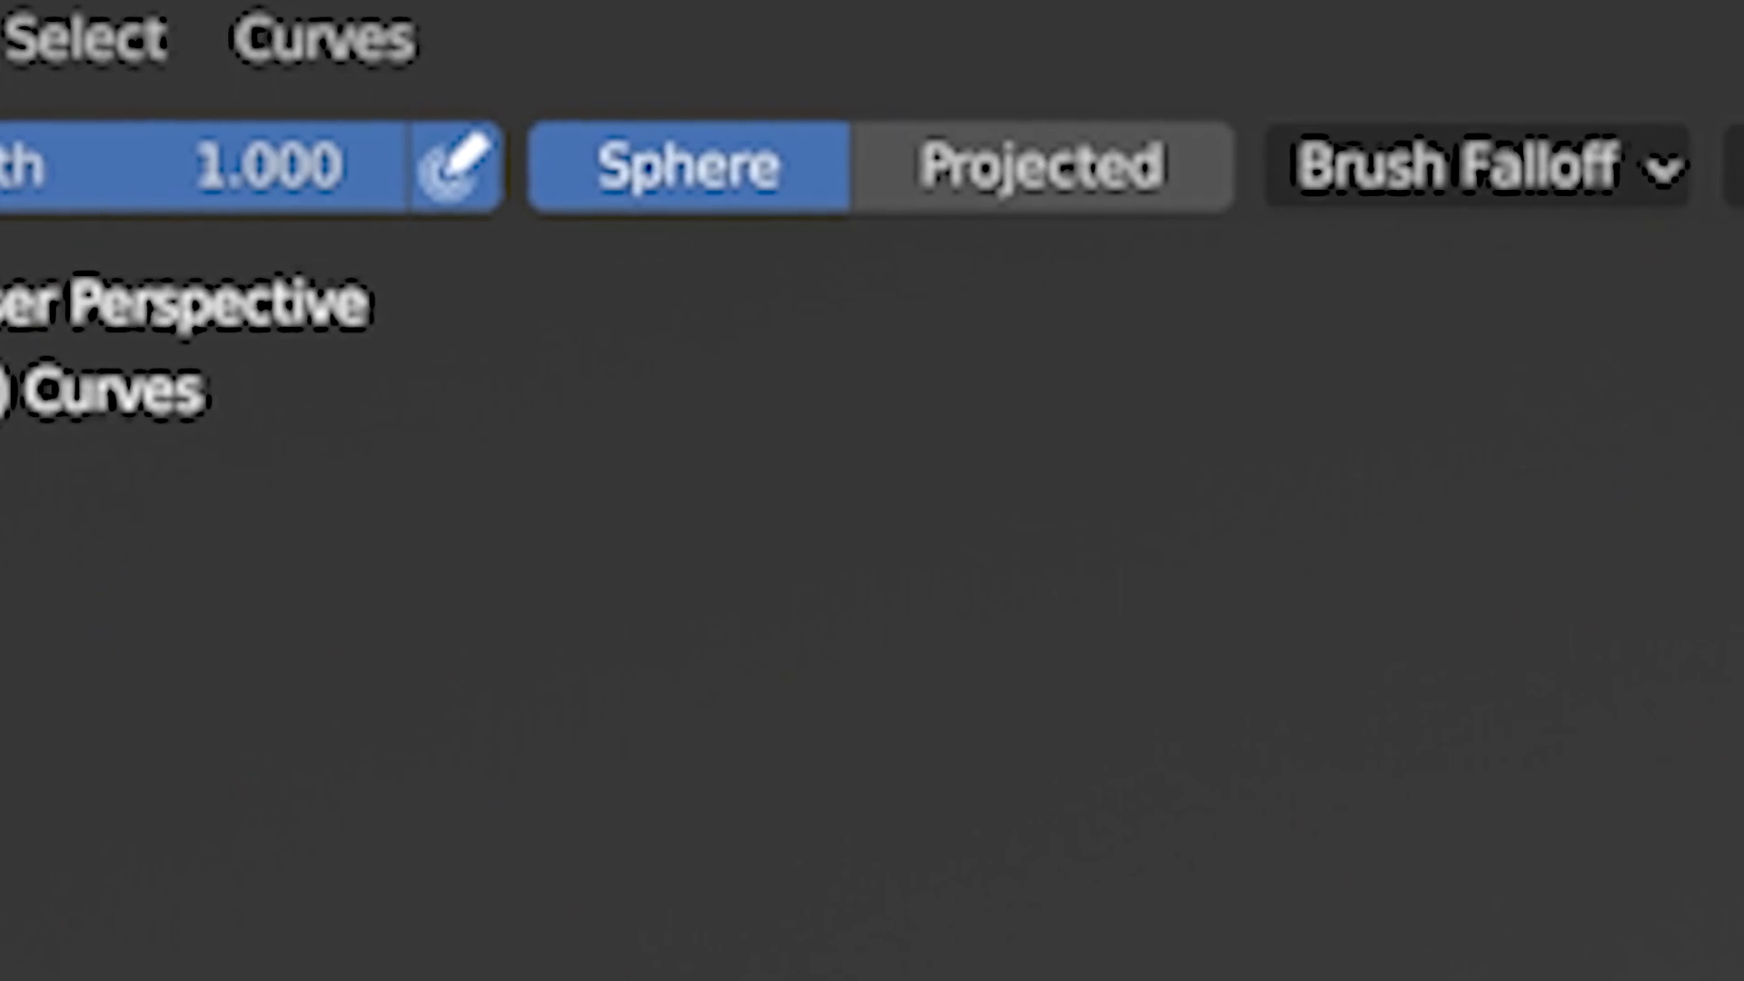
pyautogui.hotkey('ctrl', 'z')
pyautogui.hotkey('ctrl', 'z')
pyautogui.hotkey('ctrl', 'z')
pyautogui.hotkey('ctrl', 'z')
pyautogui.hotkey('ctrl', 'z')
pyautogui.hotkey('ctrl', 'z')
pyautogui.hotkey('ctrl', 'z')
pyautogui.hotkey('ctrl', 'z')
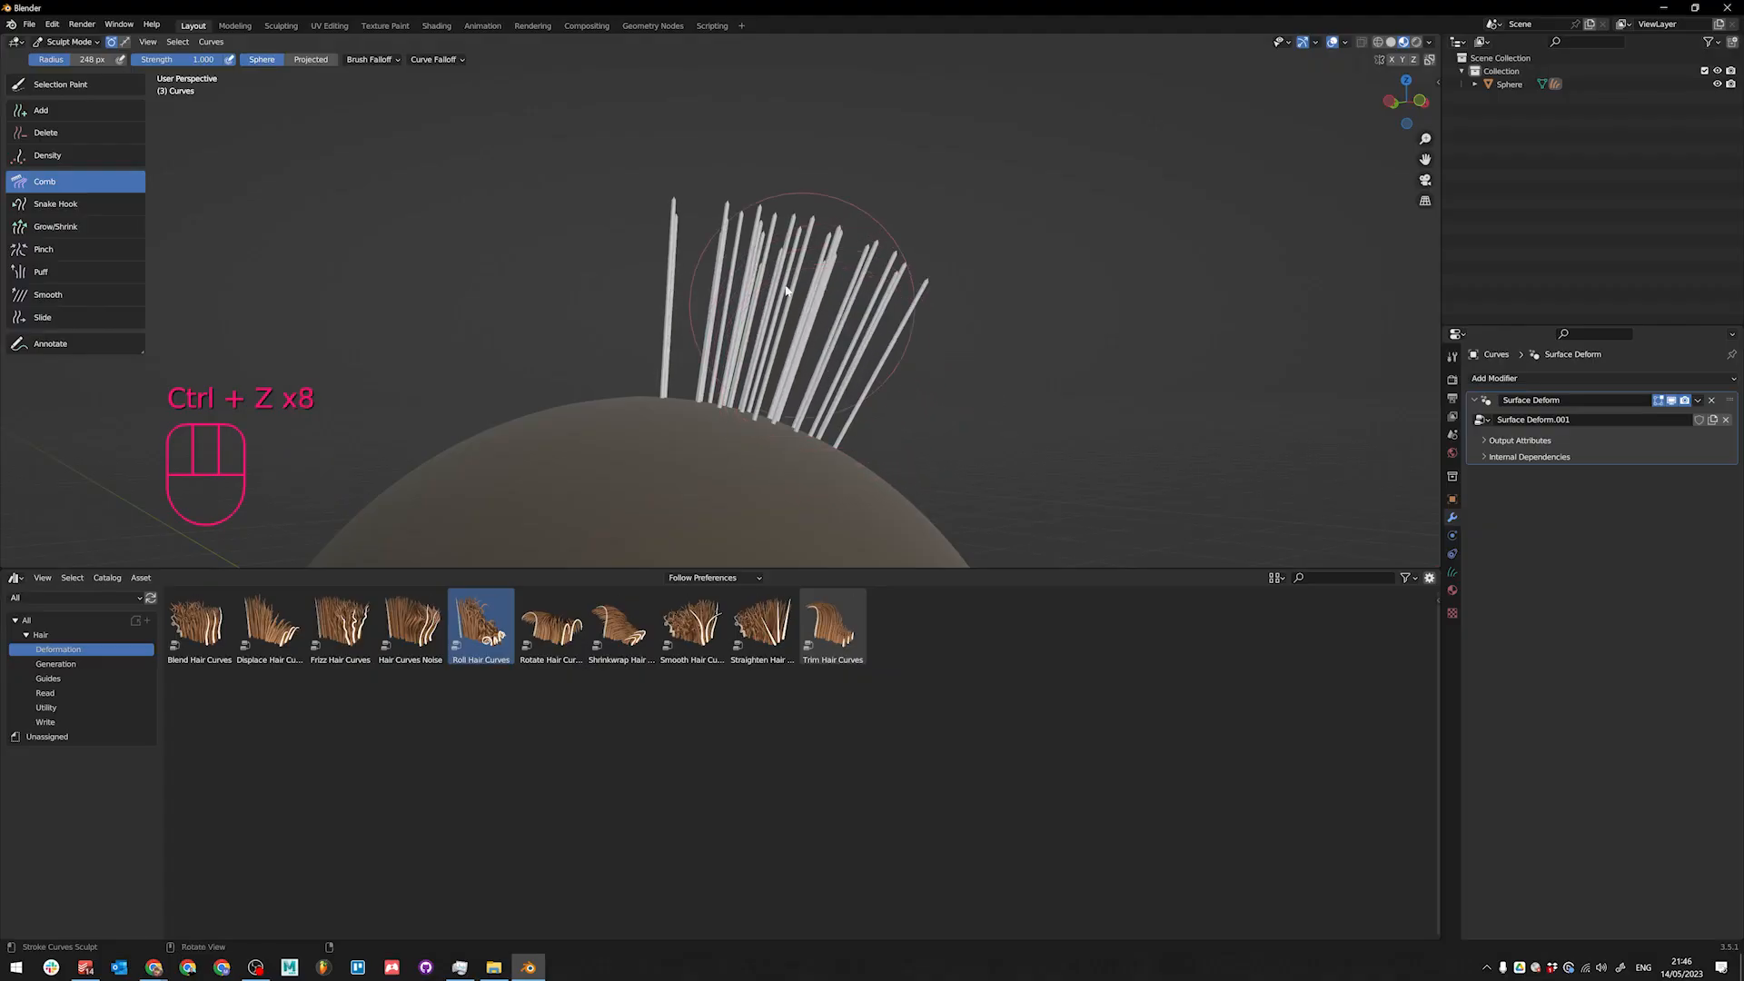
# Step: Try the Comb brush in Sphere mode on the middle of the long hairs and undo the strokes
pyautogui.scroll(-1, 803, 311)
pyautogui.moveTo(786, 307); pyautogui.dragTo(917, 368)
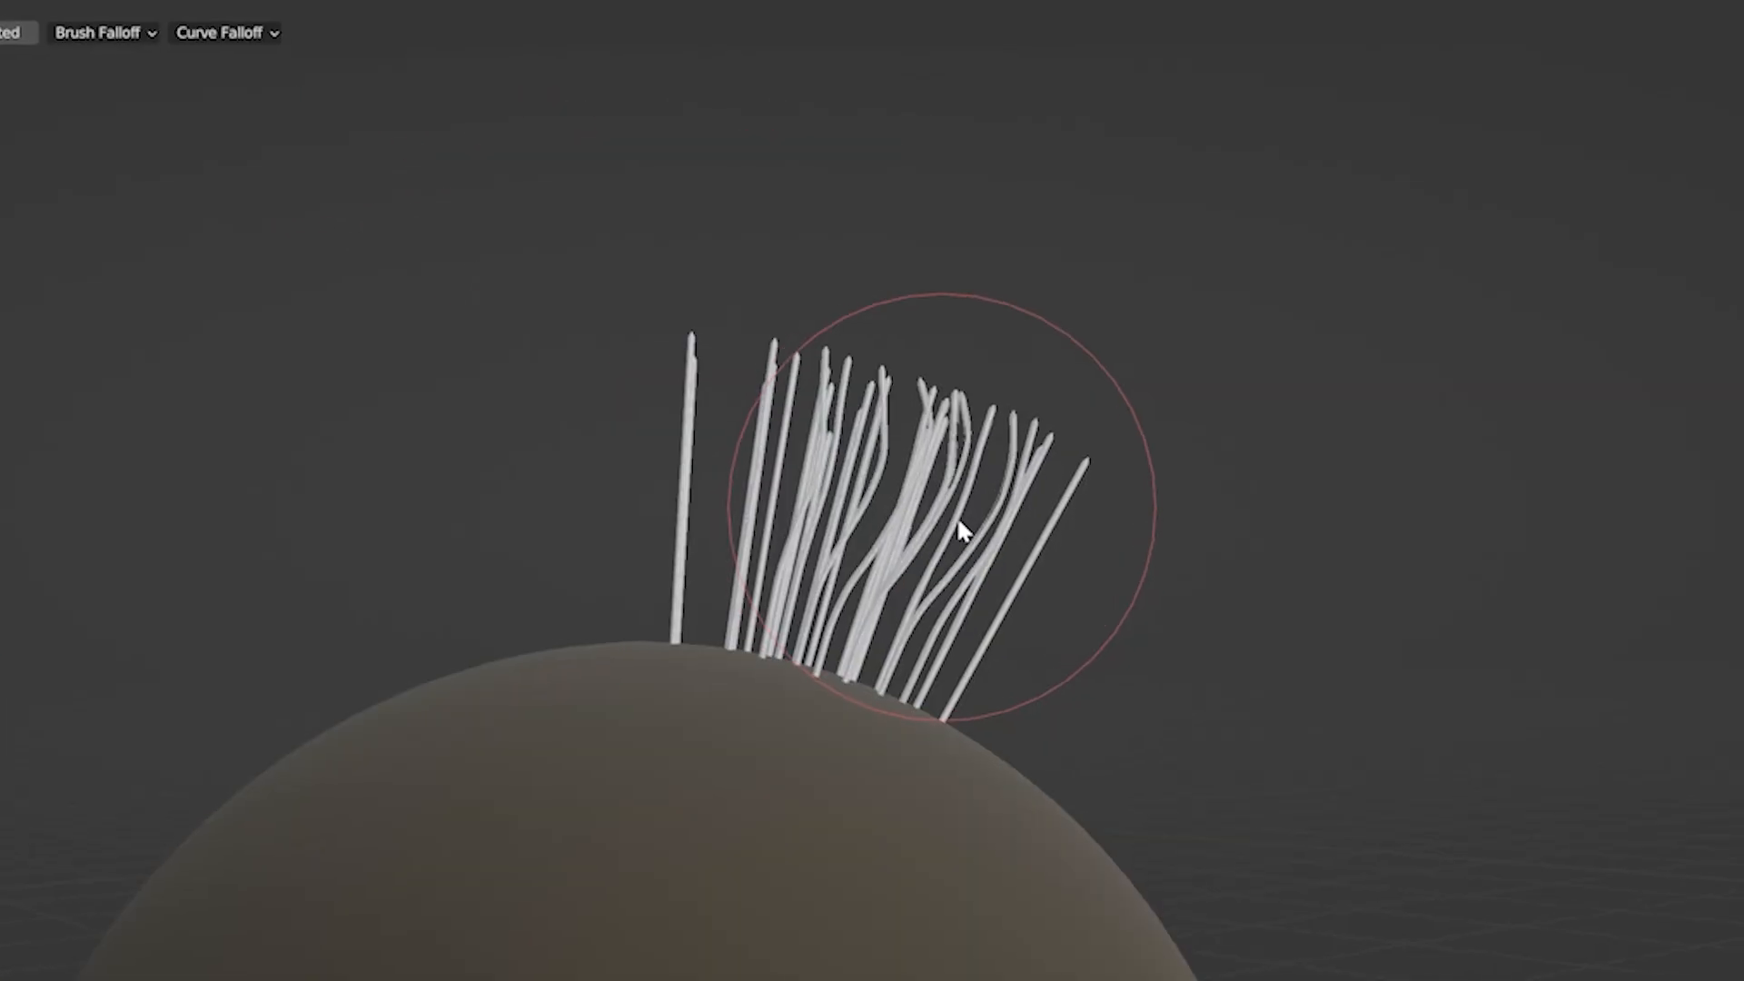
pyautogui.hotkey('ctrl', 'z')
pyautogui.hotkey('ctrl', 'z')
pyautogui.hotkey('ctrl', 'z')
pyautogui.hotkey('ctrl', 'z')
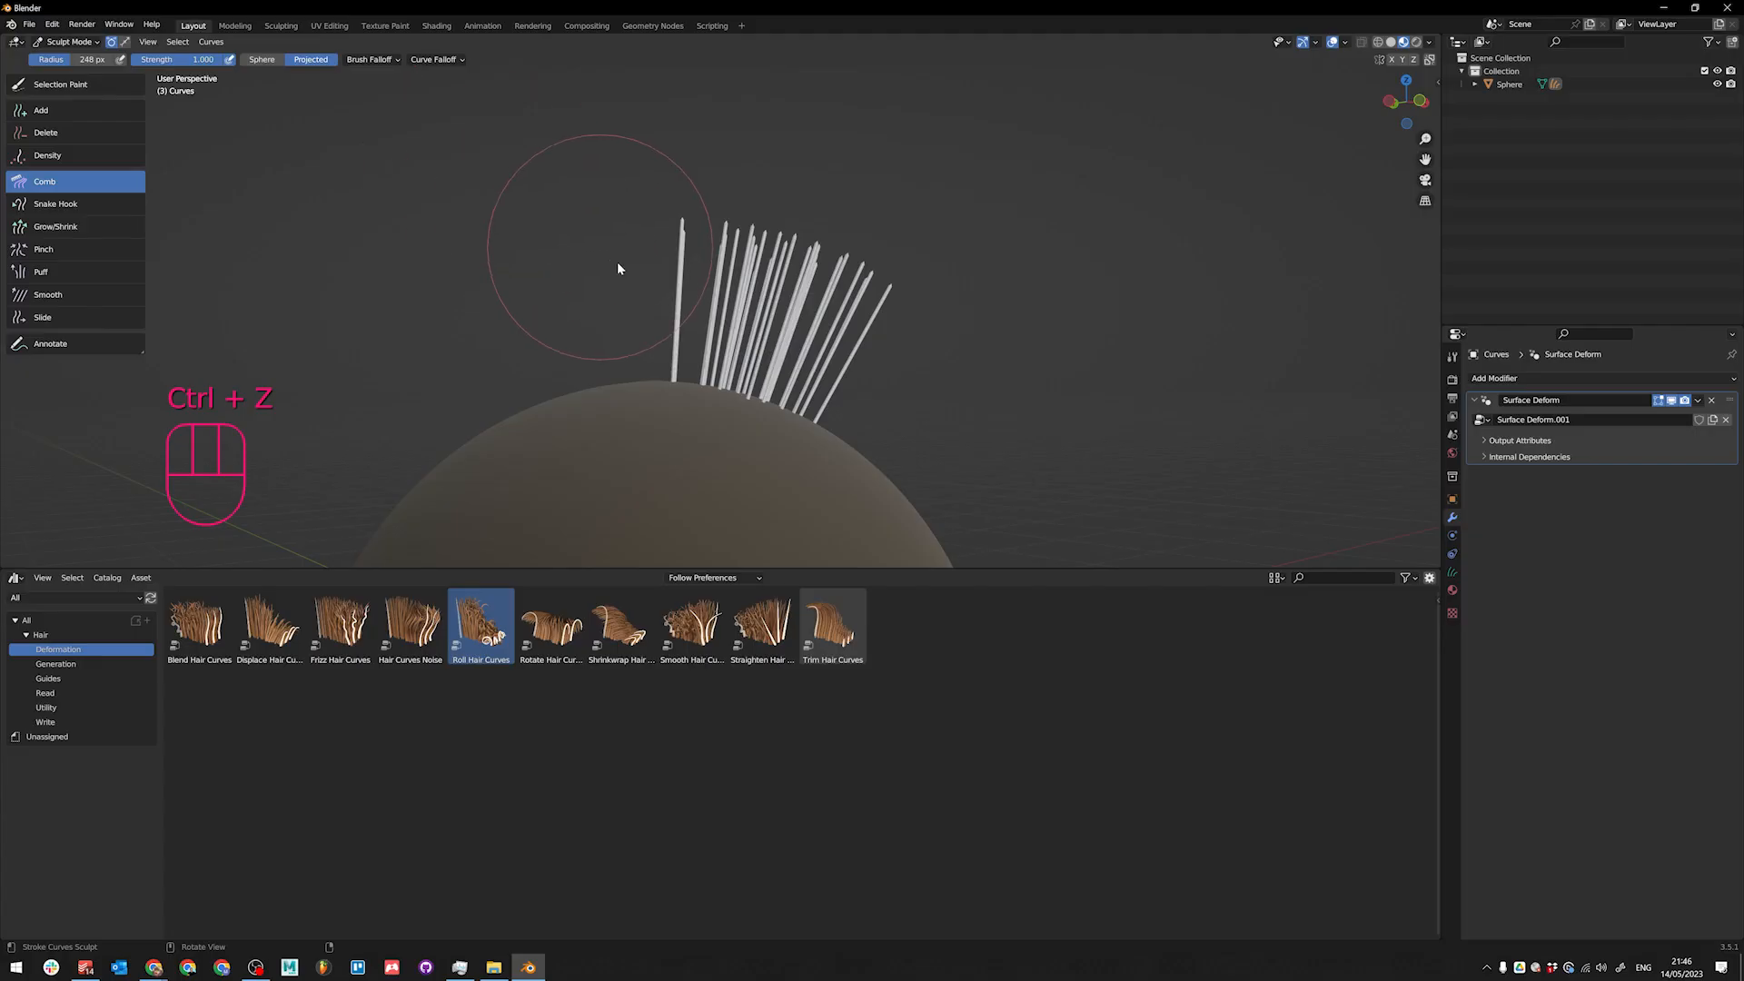
# Step: Try repeated sideways strokes across the long hairs with the Comb brush in Projected mode, undoing each one
pyautogui.moveTo(814, 302); pyautogui.dragTo(919, 341)
pyautogui.hotkey('ctrl', 'z')
pyautogui.moveTo(636, 270); pyautogui.dragTo(1040, 374)
pyautogui.hotkey('ctrl', 'z')
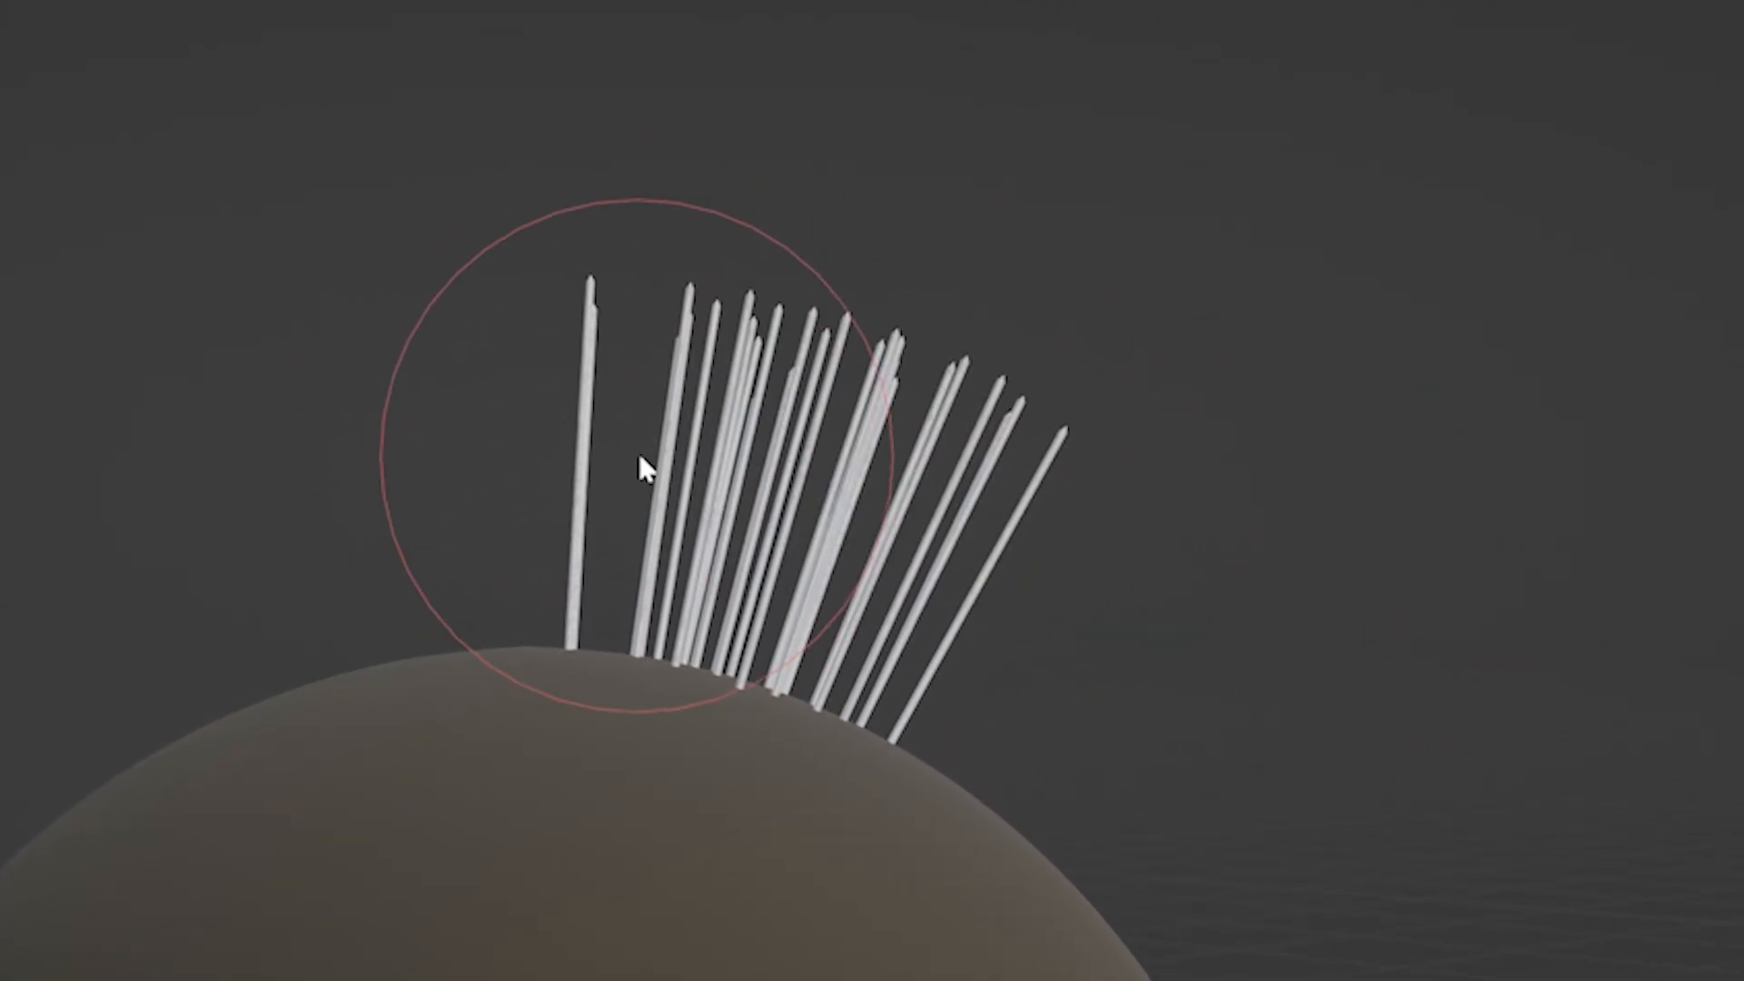
pyautogui.moveTo(639, 458); pyautogui.dragTo(1196, 572)
pyautogui.hotkey('ctrl', 'z')
pyautogui.moveTo(728, 331); pyautogui.dragTo(1219, 467)
pyautogui.hotkey('ctrl', 'z')
pyautogui.hotkey('ctrl', 'z')
pyautogui.hotkey('ctrl', 'z')
pyautogui.hotkey('ctrl', 'z')
pyautogui.hotkey('ctrl', 'z')
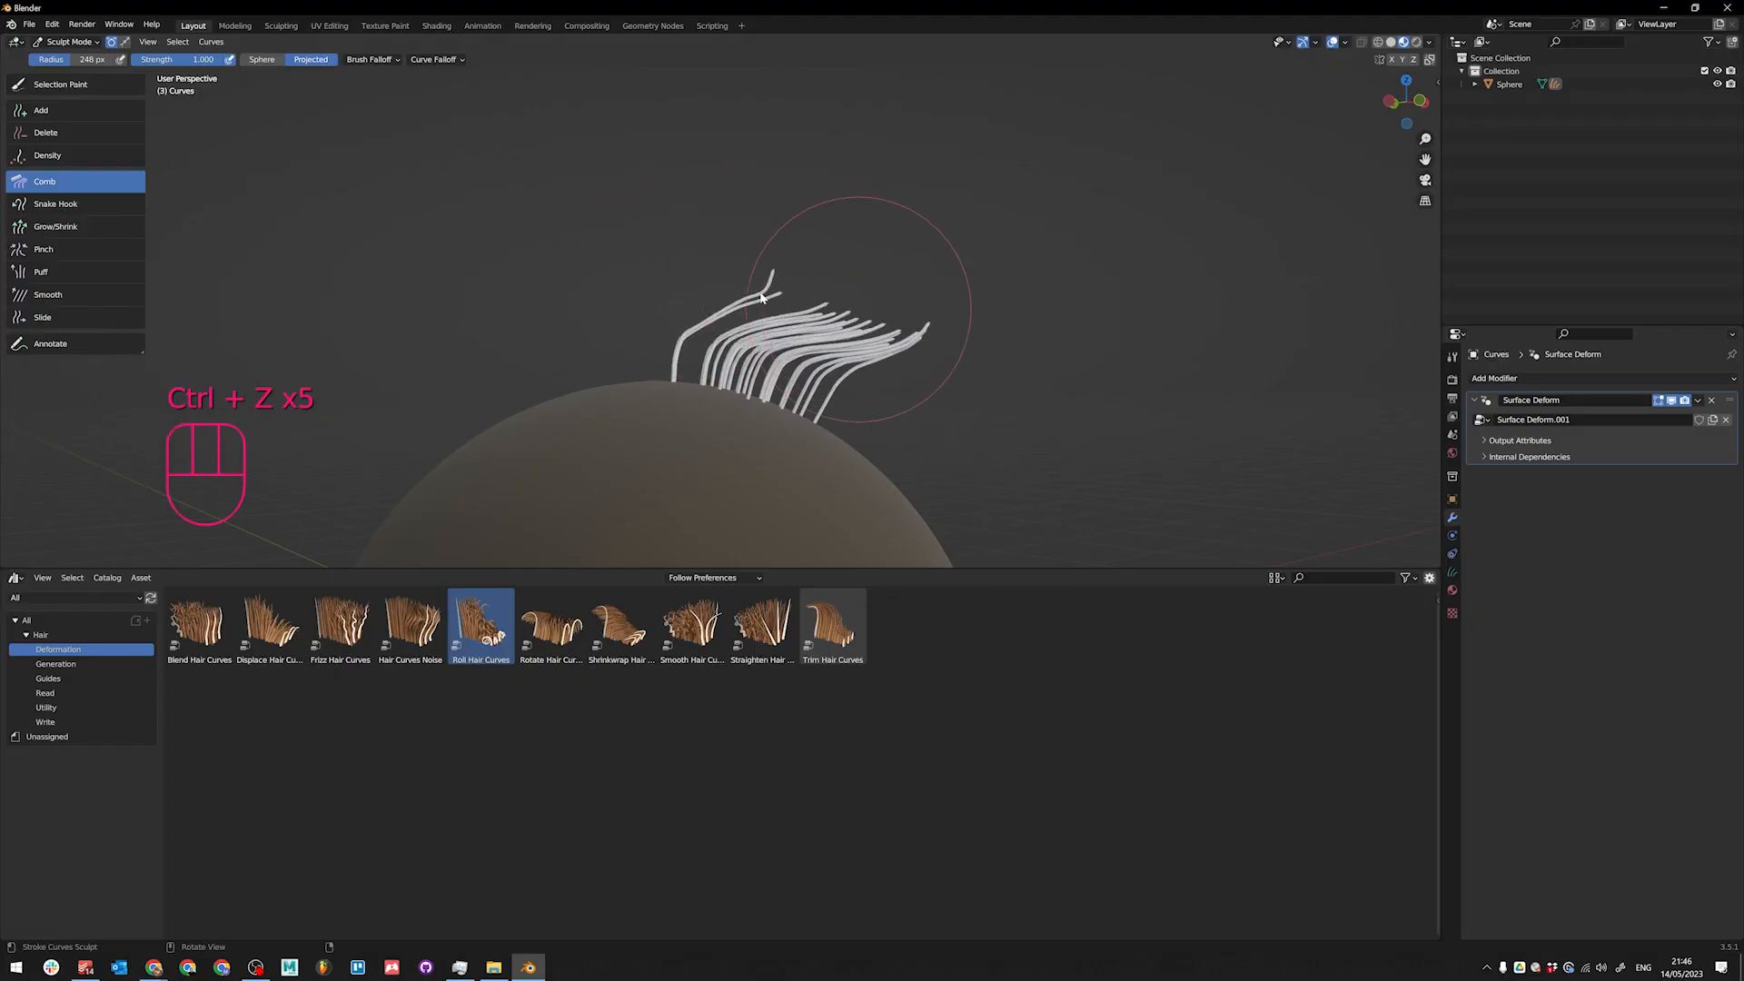
pyautogui.hotkey('ctrl', 'z')
pyautogui.moveTo(744, 255); pyautogui.dragTo(931, 318)
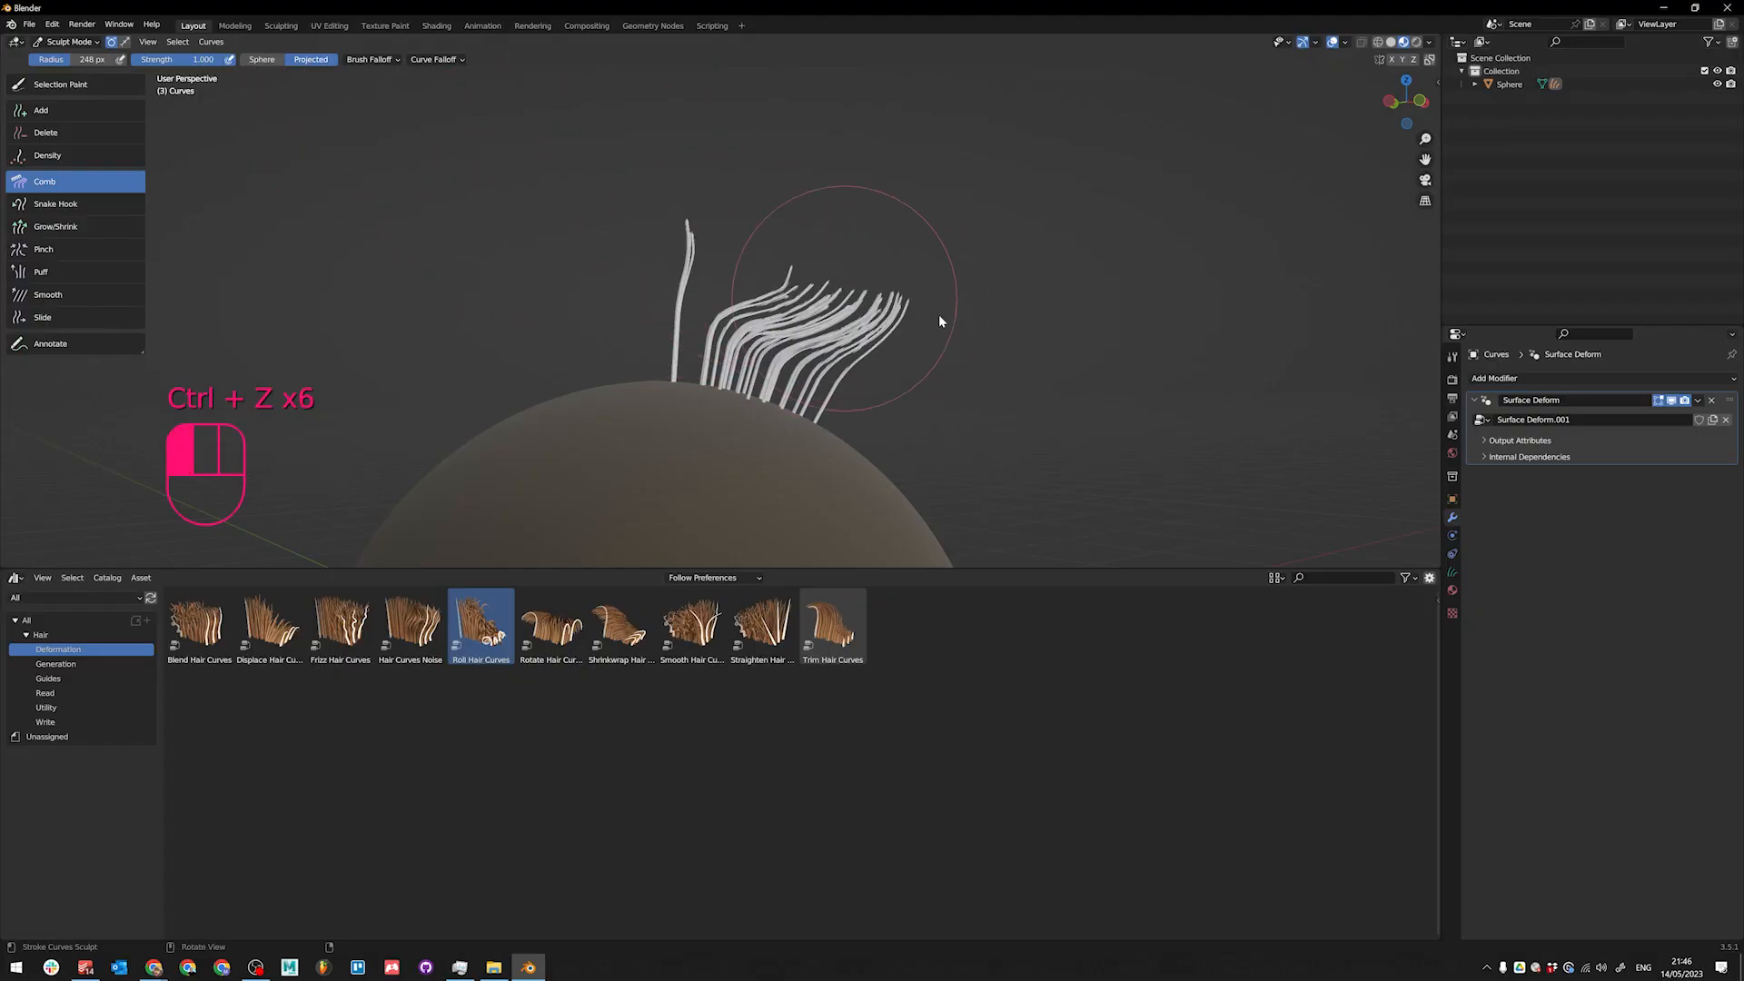
pyautogui.hotkey('ctrl', 'z')
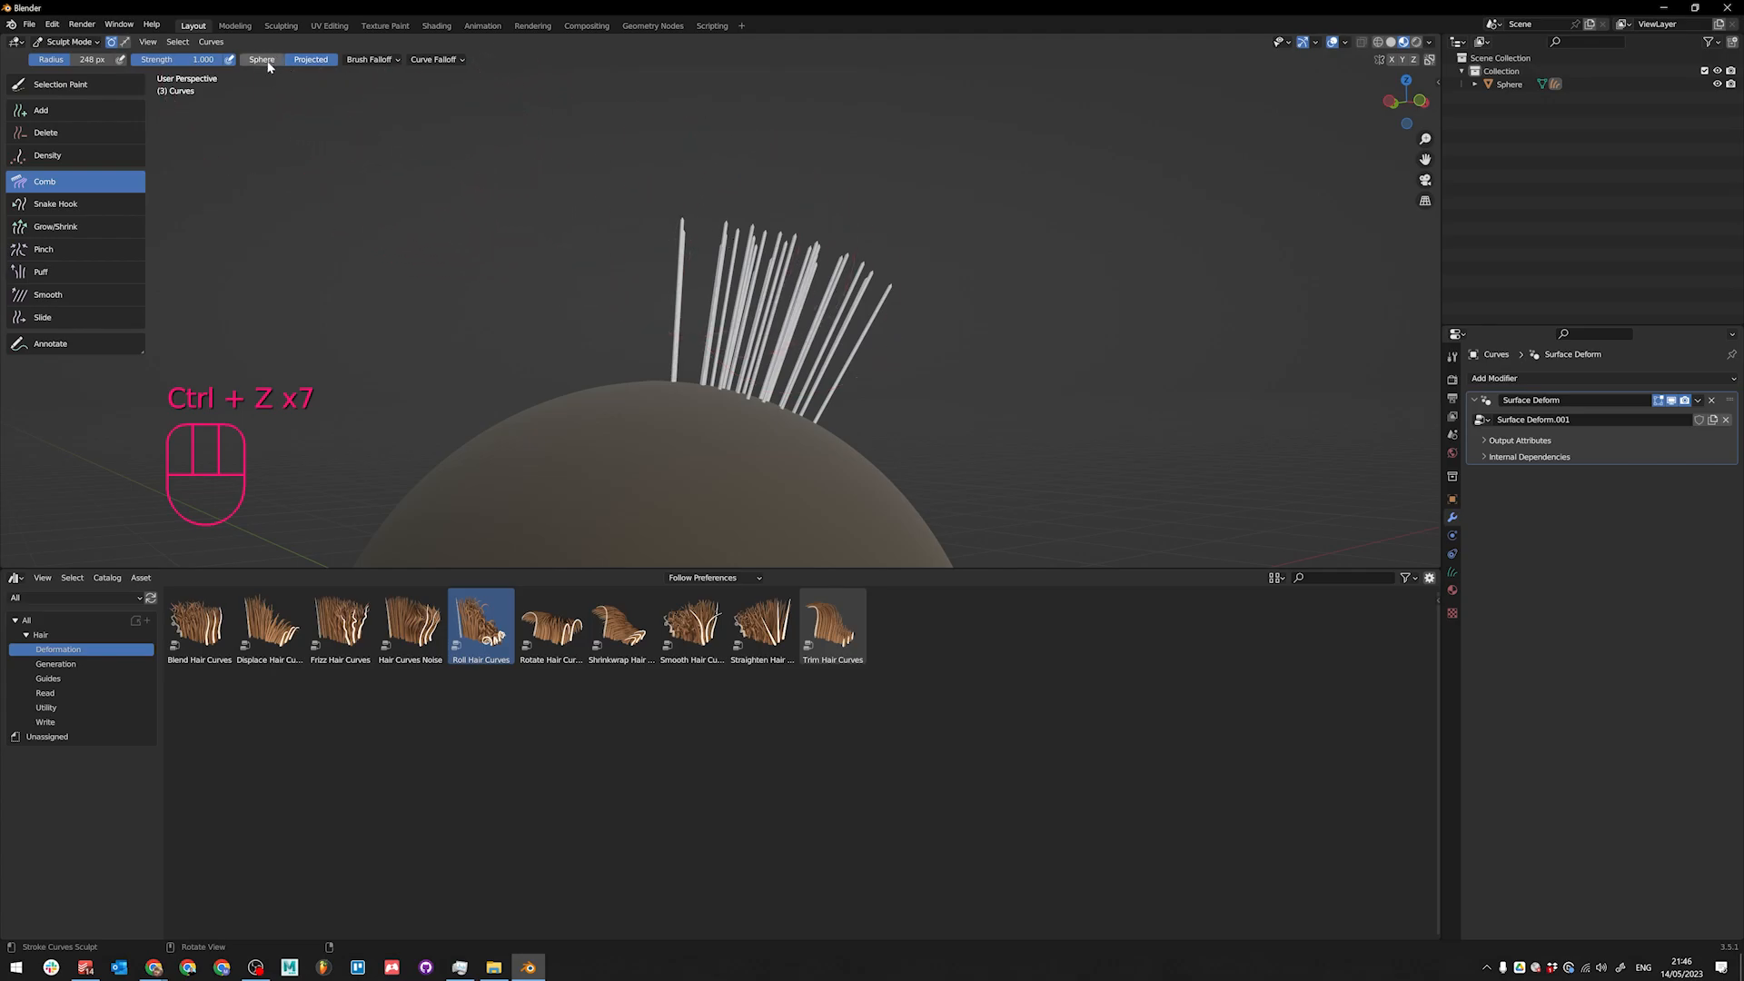
# Step: Comb the long hairs over and down along the side of the sphere
pyautogui.moveTo(683, 405)
pyautogui.mouseDown()
pyautogui.moveTo(826, 227)
pyautogui.moveTo(923, 373)
pyautogui.mouseUp()
pyautogui.moveTo(907, 467)
pyautogui.mouseDown()
pyautogui.moveTo(850, 438)
pyautogui.moveTo(865, 441)
pyautogui.moveTo(840, 491)
pyautogui.mouseUp()
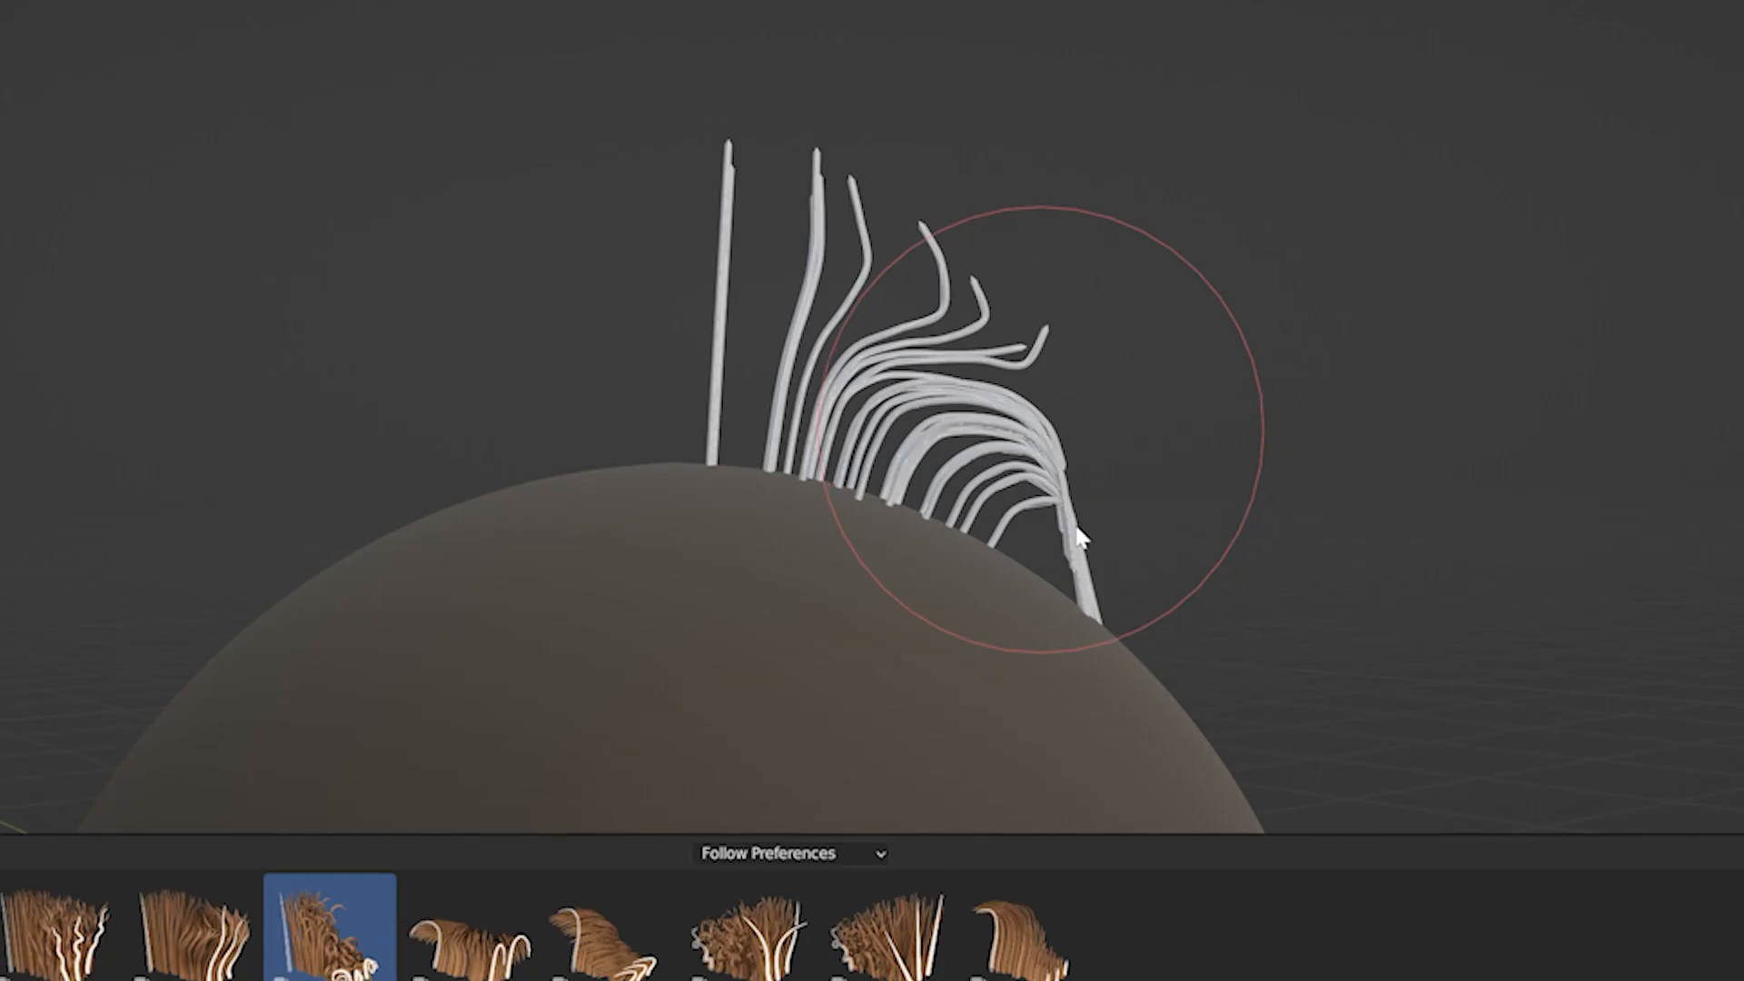
pyautogui.moveTo(1041, 672)
pyautogui.mouseDown(button='middle')
pyautogui.moveTo(876, 668)
pyautogui.moveTo(864, 646)
pyautogui.moveTo(1055, 635)
pyautogui.moveTo(915, 635)
pyautogui.moveTo(952, 663)
pyautogui.mouseUp(button='middle')
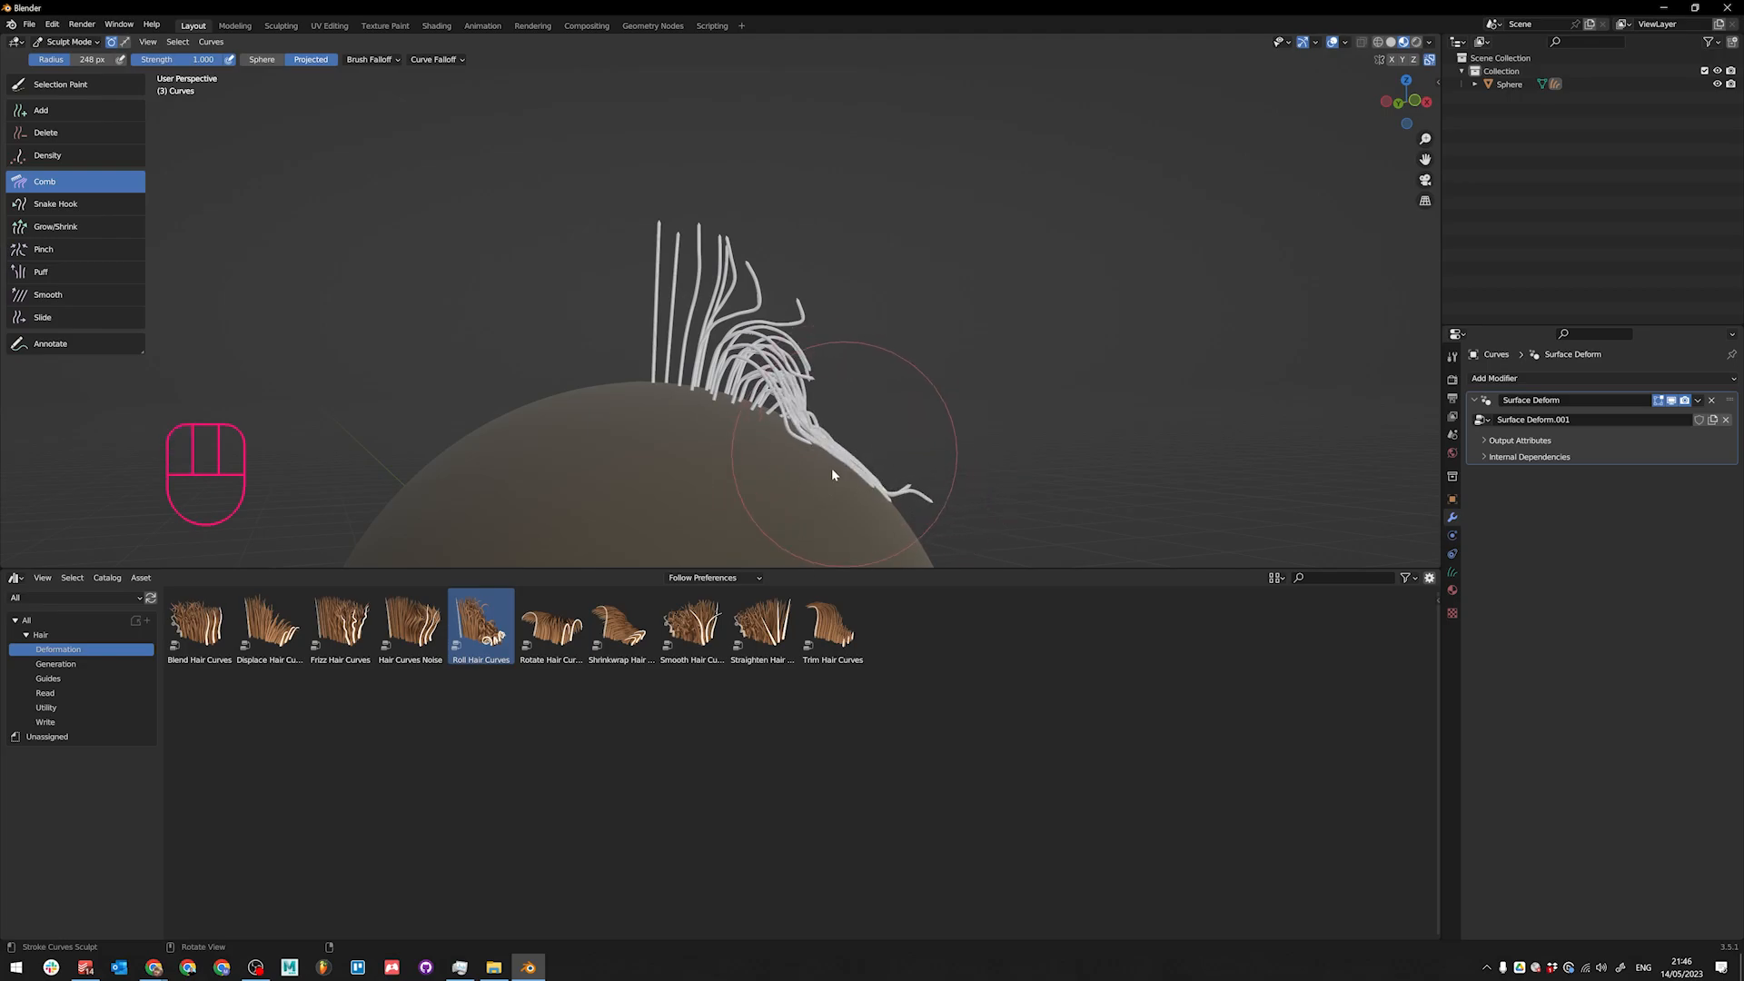
pyautogui.moveTo(846, 465); pyautogui.dragTo(832, 489)
pyautogui.moveTo(906, 425); pyautogui.dragTo(854, 489)
pyautogui.moveTo(850, 482); pyautogui.dragTo(650, 474, button='middle')
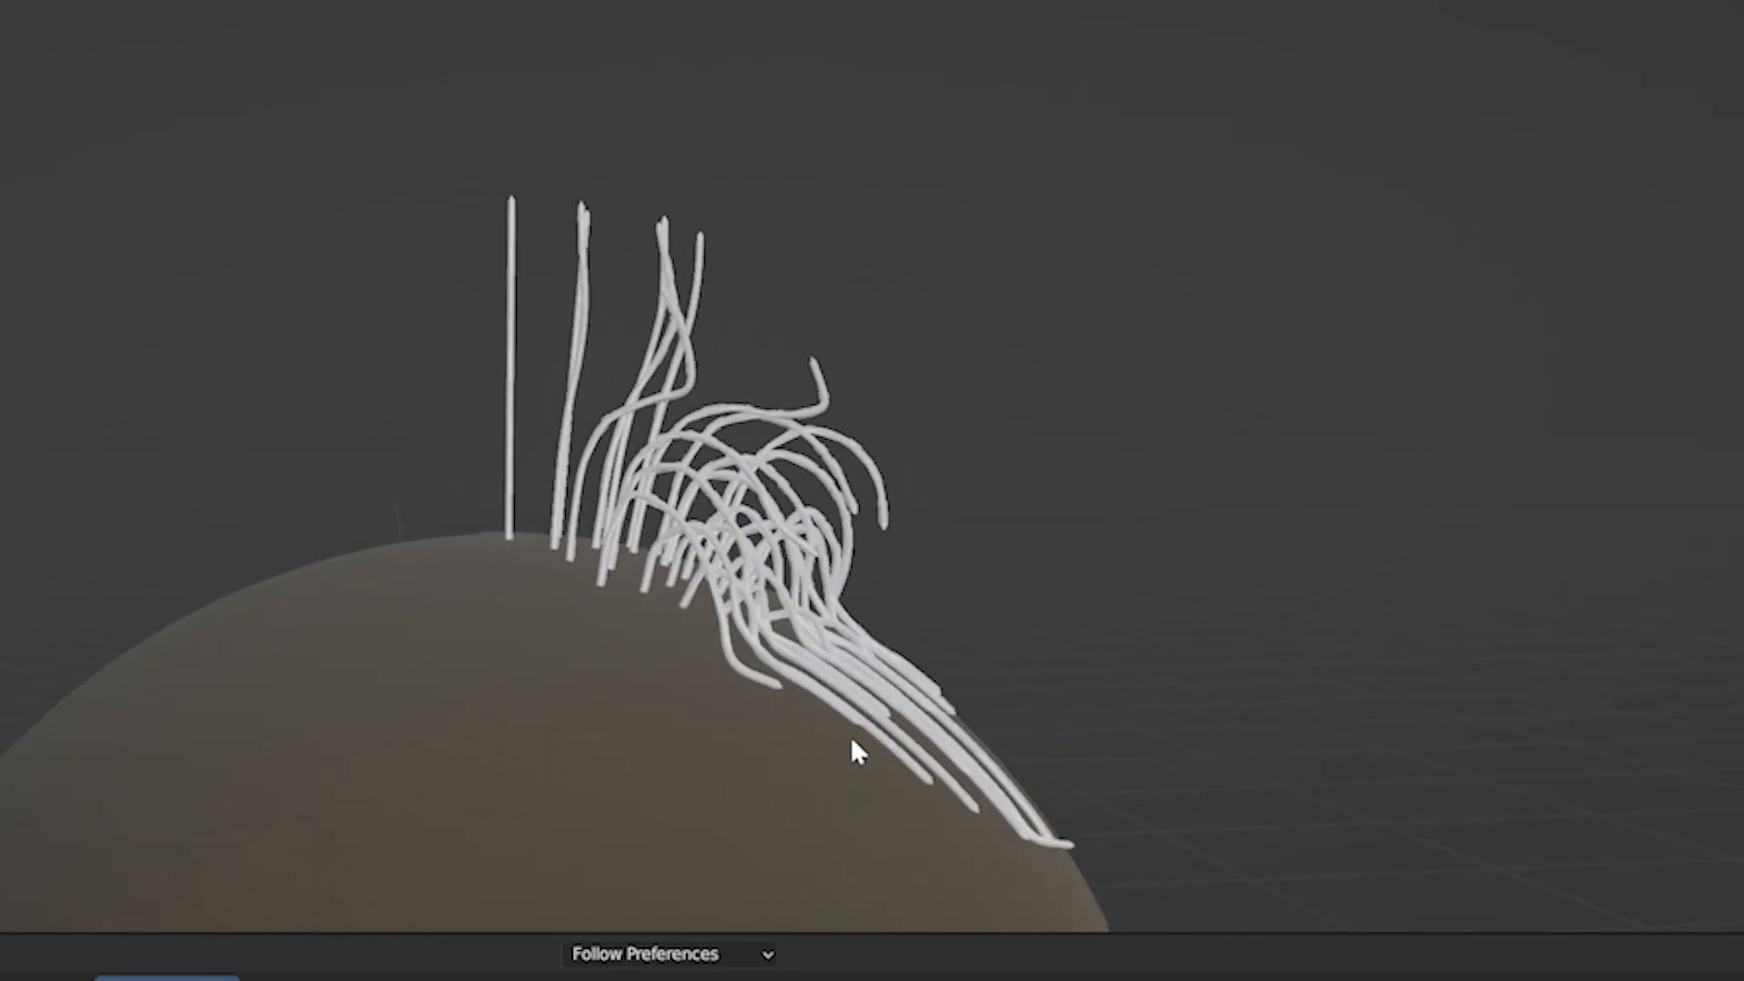
# Step: Try the Snake Hook brush on the combed hairs, pulling several strands far upward and bending the longest group over sideways
pyautogui.moveTo(536, 745)
pyautogui.mouseDown(button='middle')
pyautogui.moveTo(393, 712)
pyautogui.moveTo(253, 727)
pyautogui.moveTo(1120, 682)
pyautogui.moveTo(1093, 678)
pyautogui.mouseUp(button='middle')
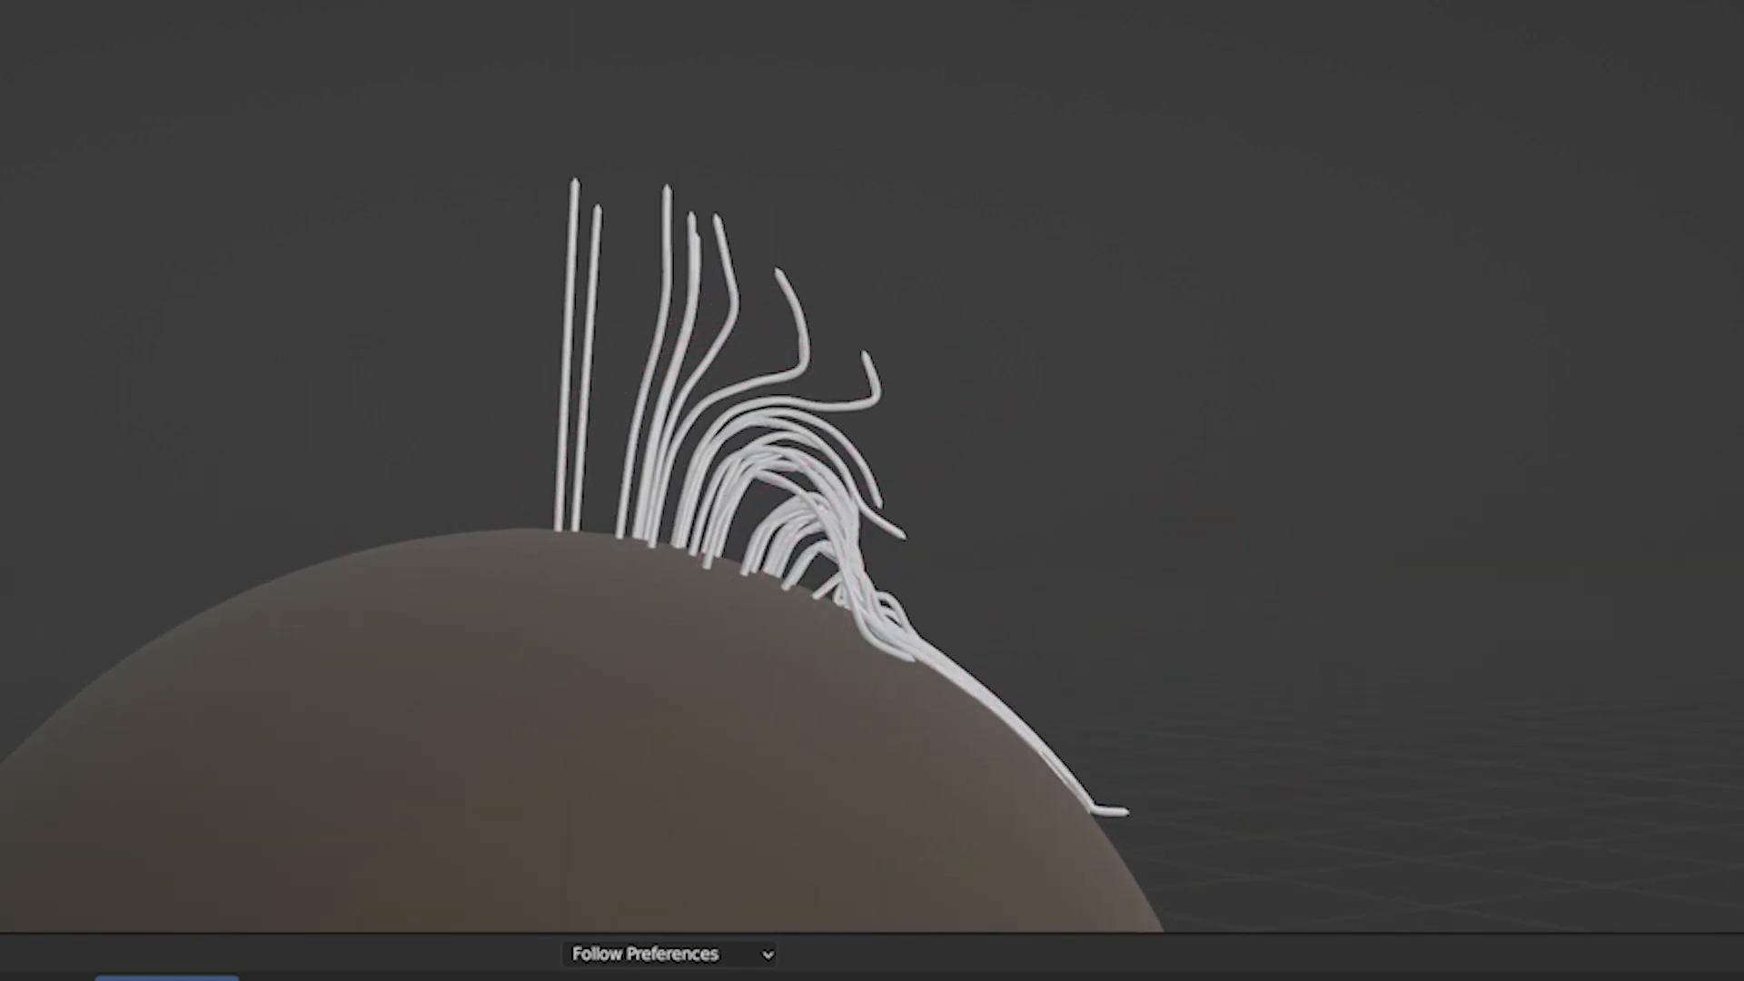
pyautogui.click(66, 205)
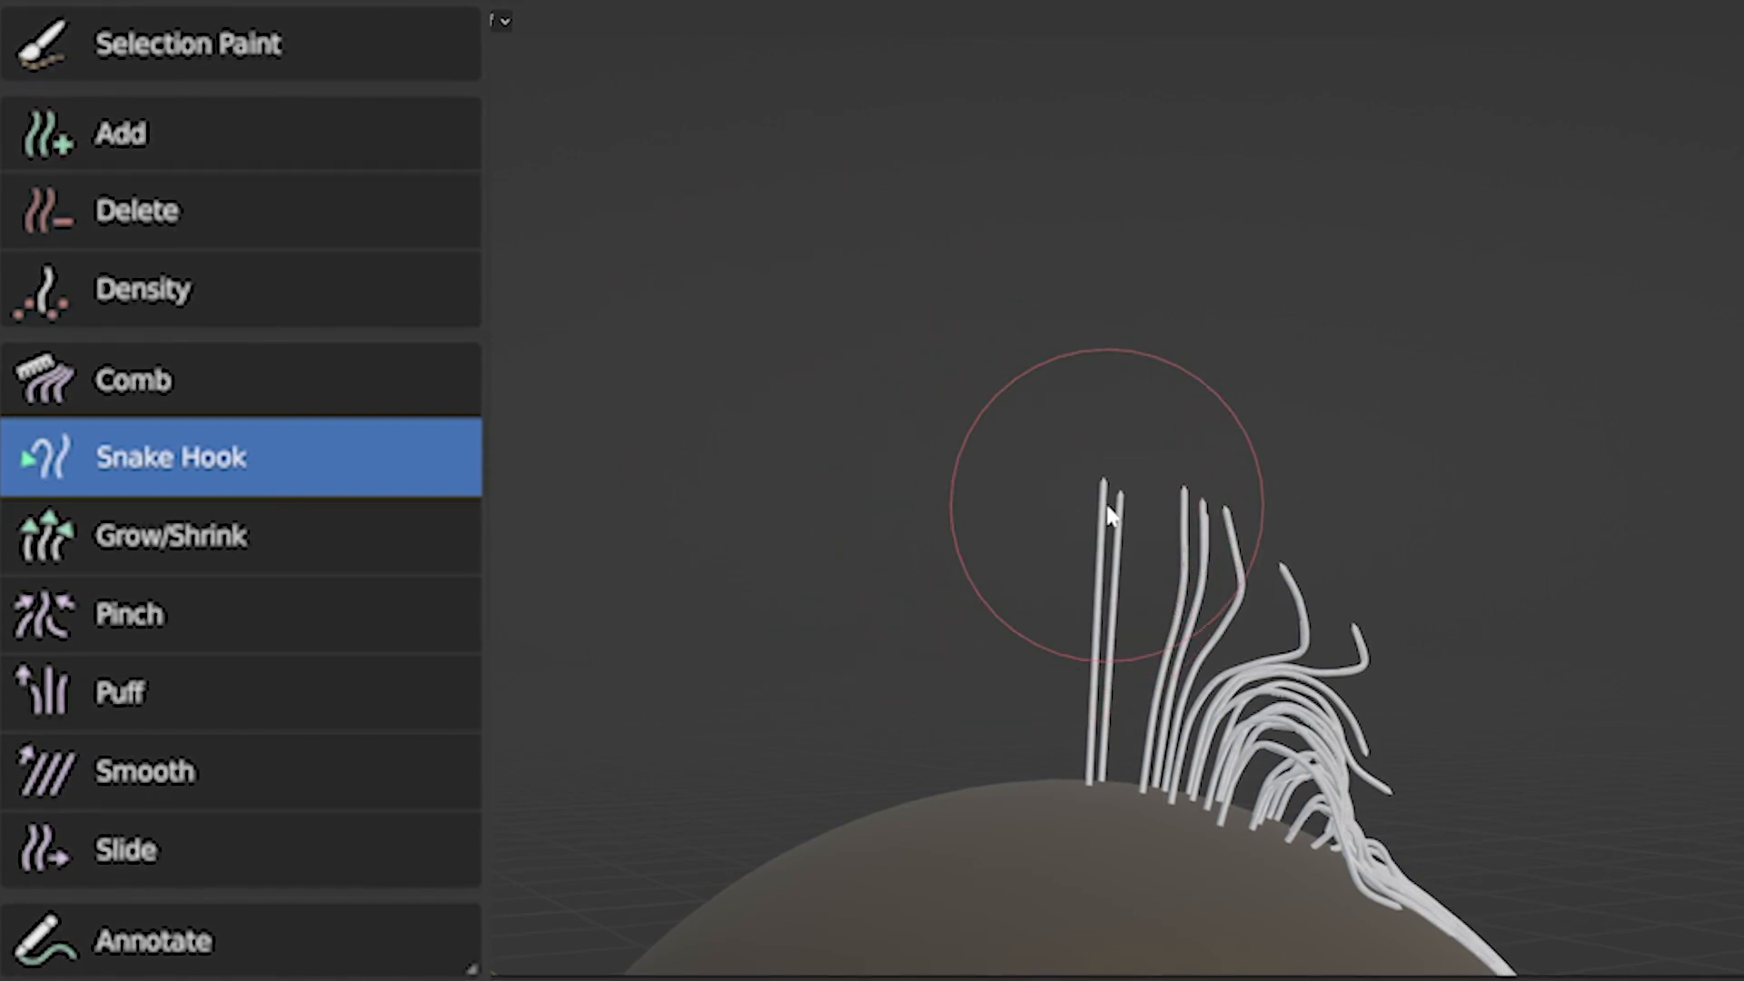
pyautogui.keyDown('shift'); pyautogui.moveTo(1114, 502); pyautogui.dragTo(1160, 615, button='middle'); pyautogui.keyUp('shift')
pyautogui.moveTo(1165, 579)
pyautogui.mouseDown()
pyautogui.moveTo(1153, 475)
pyautogui.moveTo(1074, 408)
pyautogui.moveTo(1034, 287)
pyautogui.moveTo(1141, 191)
pyautogui.moveTo(1135, 164)
pyautogui.mouseUp()
pyautogui.moveTo(1254, 591)
pyautogui.mouseDown()
pyautogui.moveTo(1203, 385)
pyautogui.moveTo(1371, 253)
pyautogui.moveTo(1394, 137)
pyautogui.mouseUp()
pyautogui.keyDown('shift'); pyautogui.moveTo(1374, 287); pyautogui.dragTo(1390, 494, button='middle'); pyautogui.keyUp('shift')
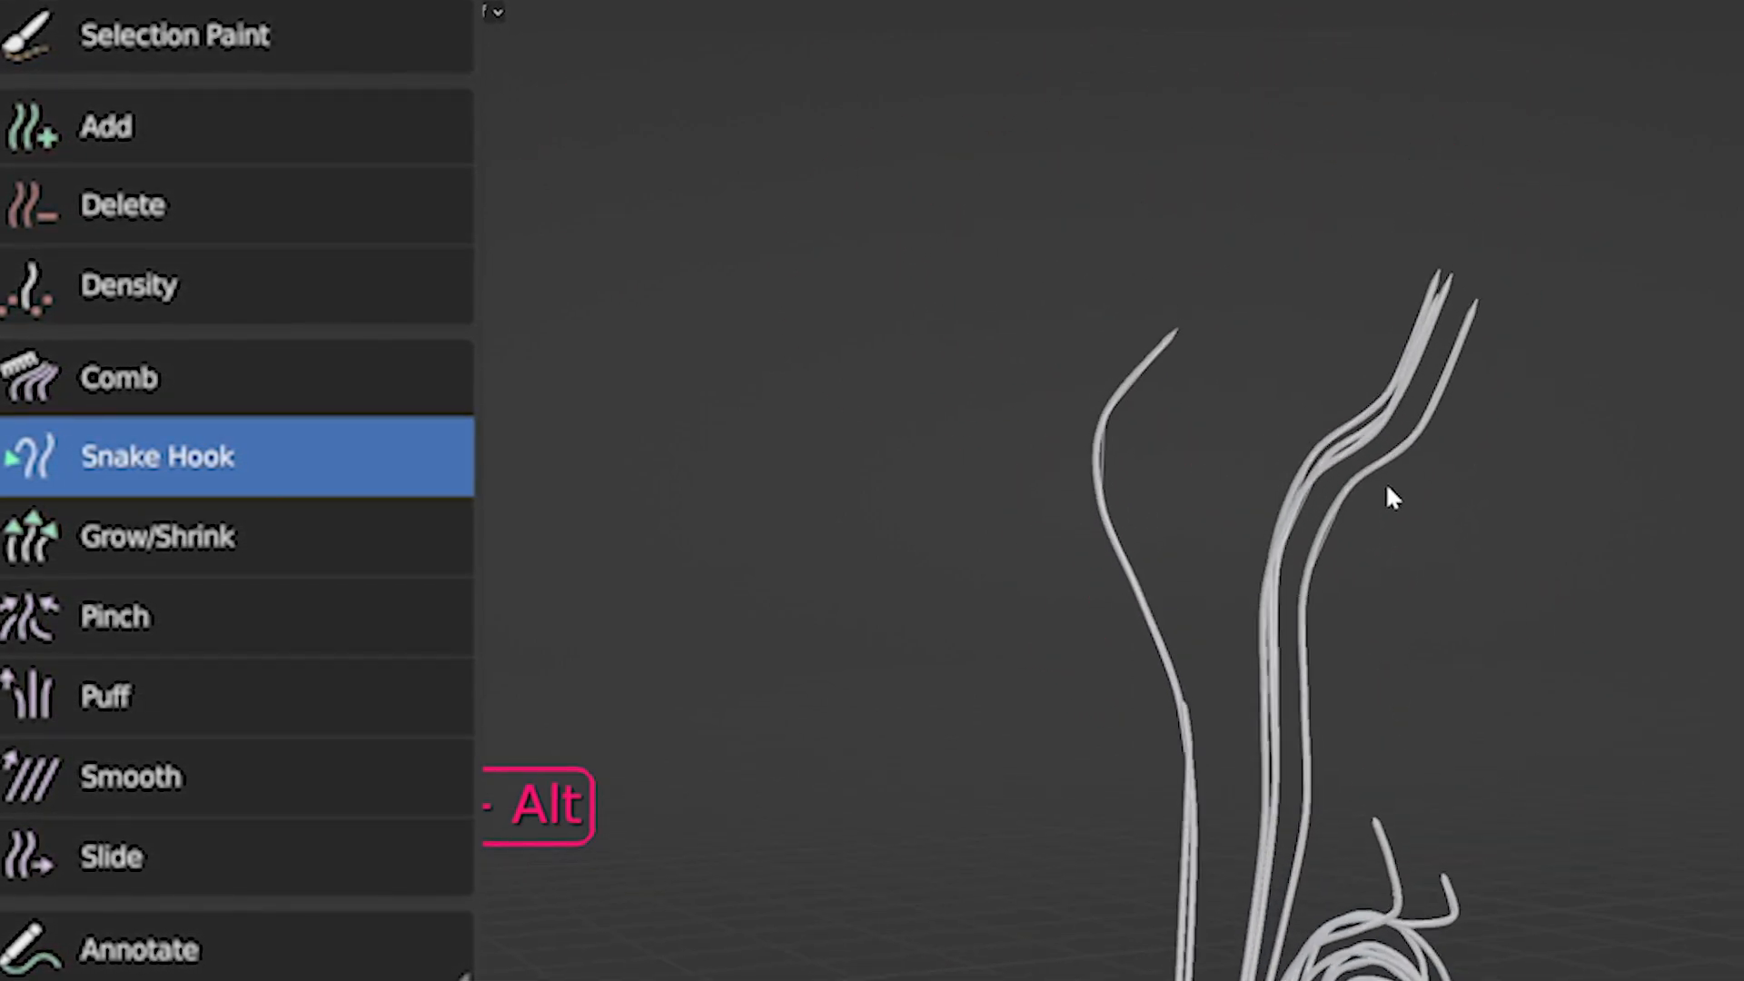
pyautogui.moveTo(1454, 255)
pyautogui.mouseDown()
pyautogui.moveTo(1663, 277)
pyautogui.moveTo(1740, 518)
pyautogui.mouseUp()
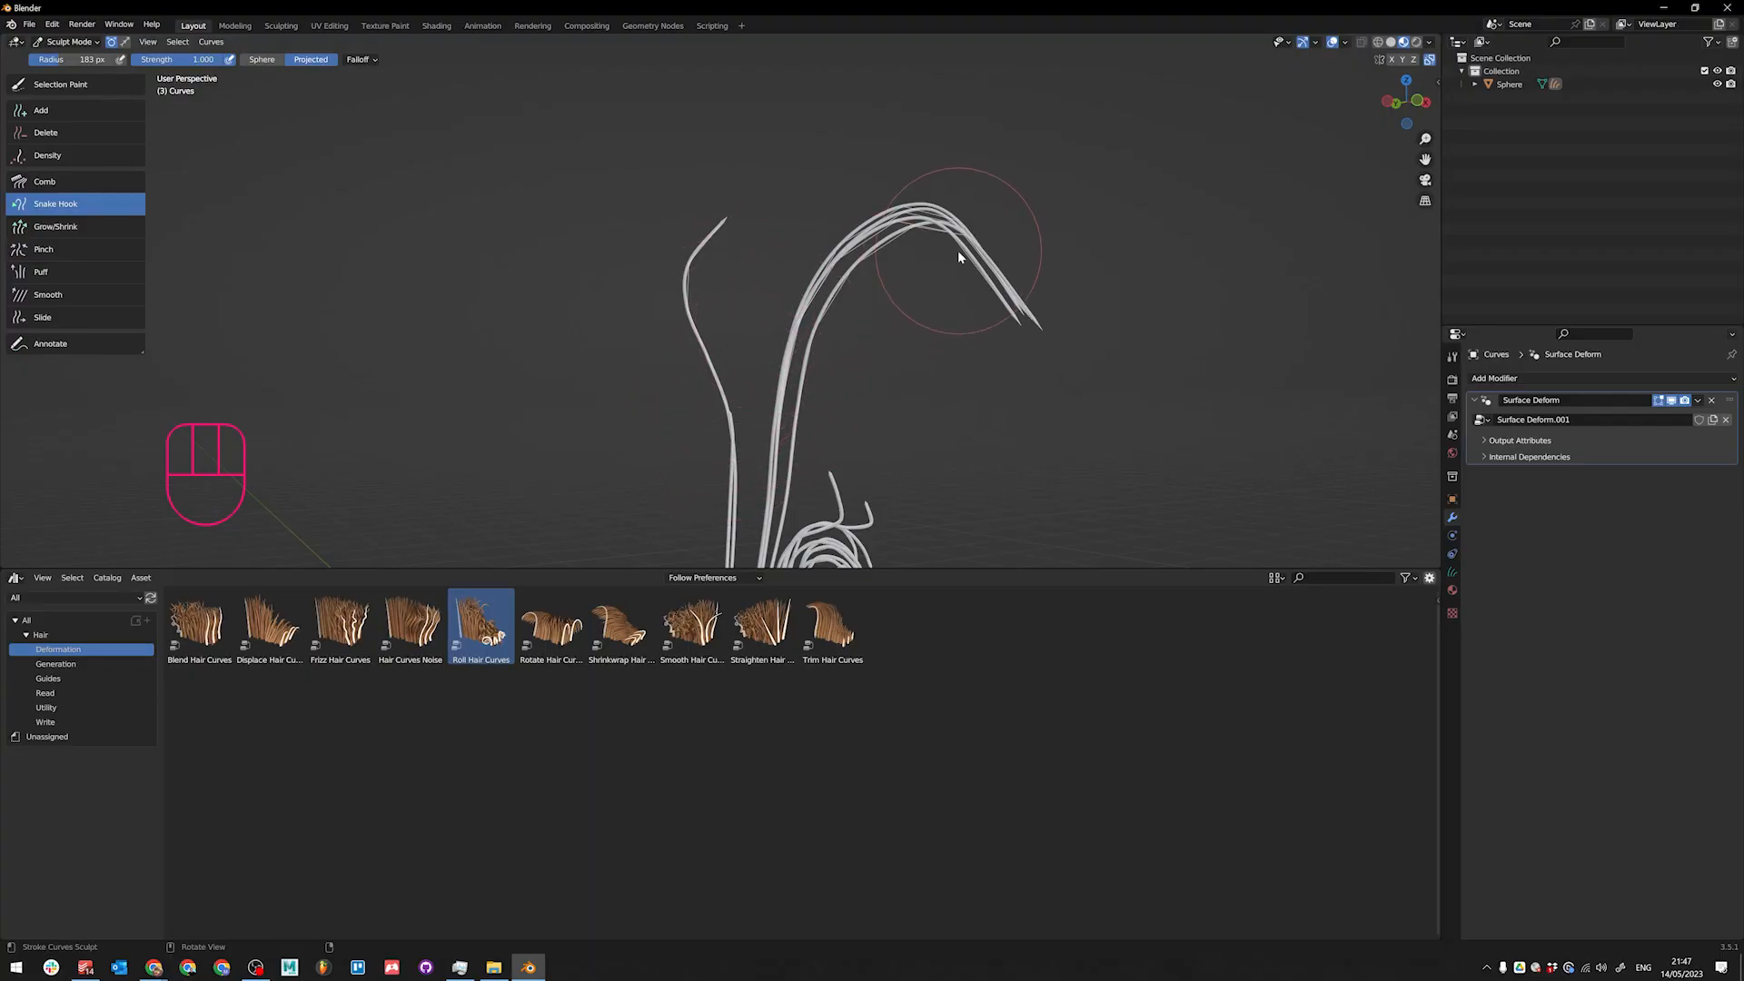
# Step: Examine the stretched, bent-over hairs up close and from several angles with the Snake Hook brush active
pyautogui.scroll(4, 981, 222)
pyautogui.hotkey('ctrl', 'Tab')
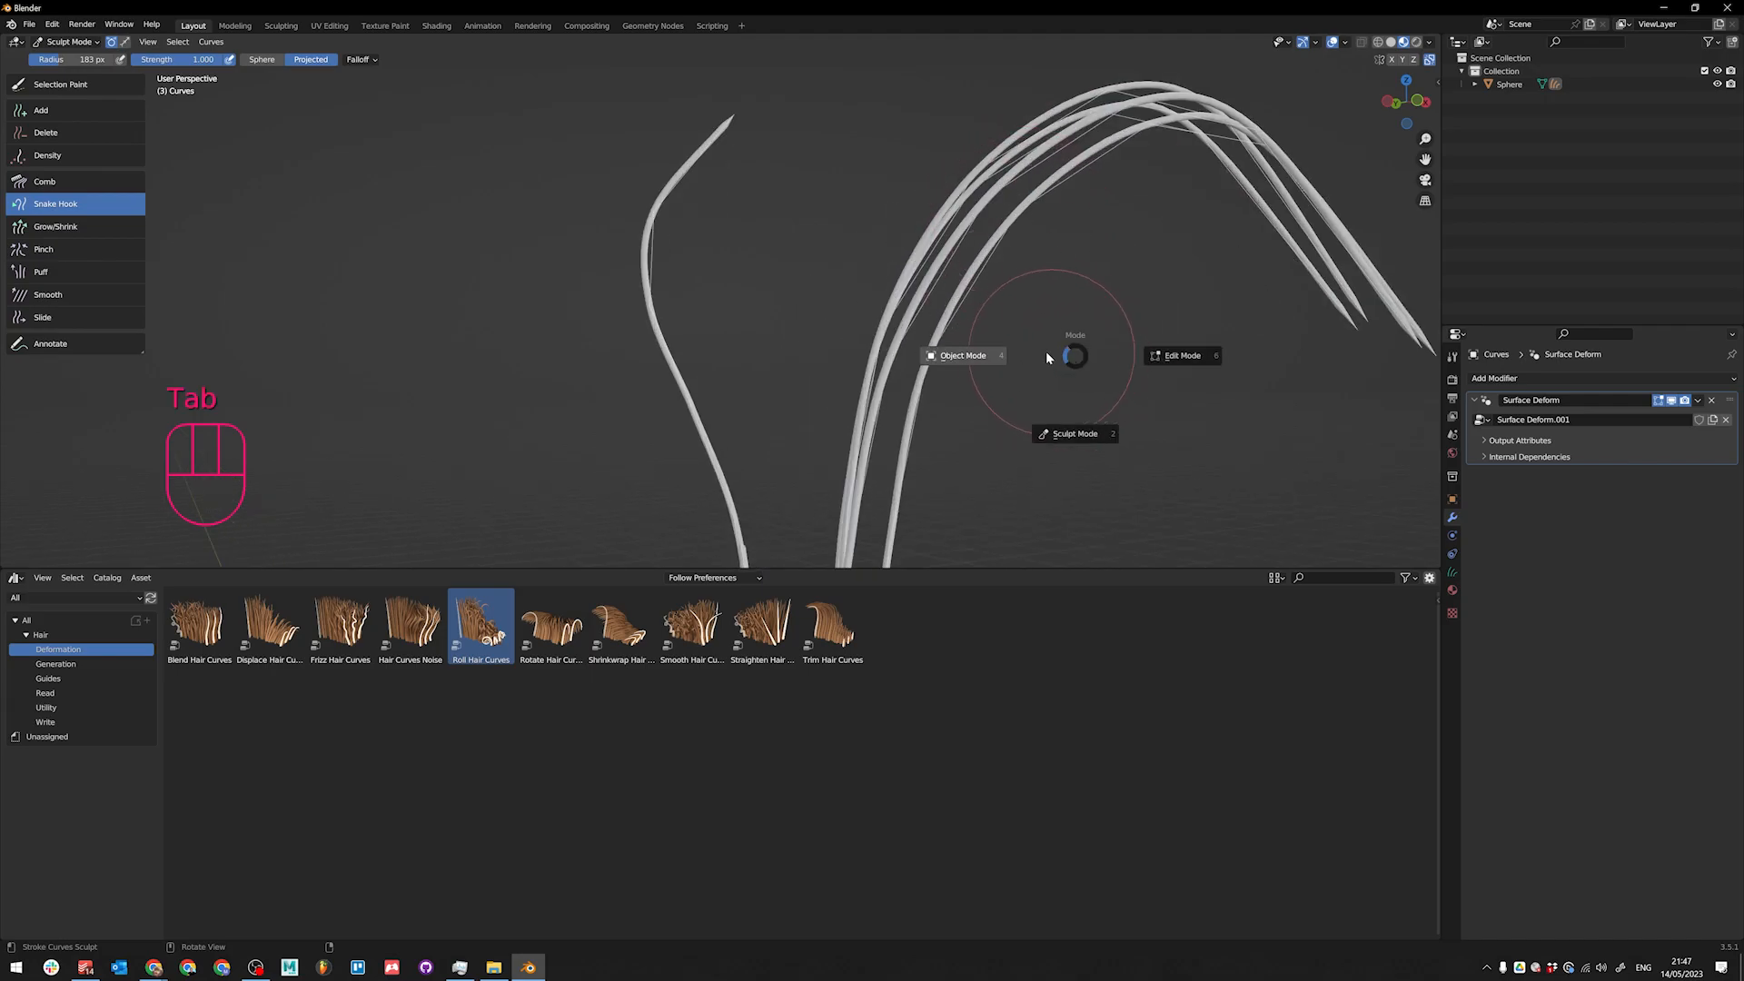
pyautogui.press('Tab')
pyautogui.press('Tab')
pyautogui.moveTo(1118, 214)
pyautogui.mouseDown(button='middle')
pyautogui.moveTo(1044, 297)
pyautogui.moveTo(1072, 270)
pyautogui.moveTo(1083, 166)
pyautogui.mouseUp(button='middle')
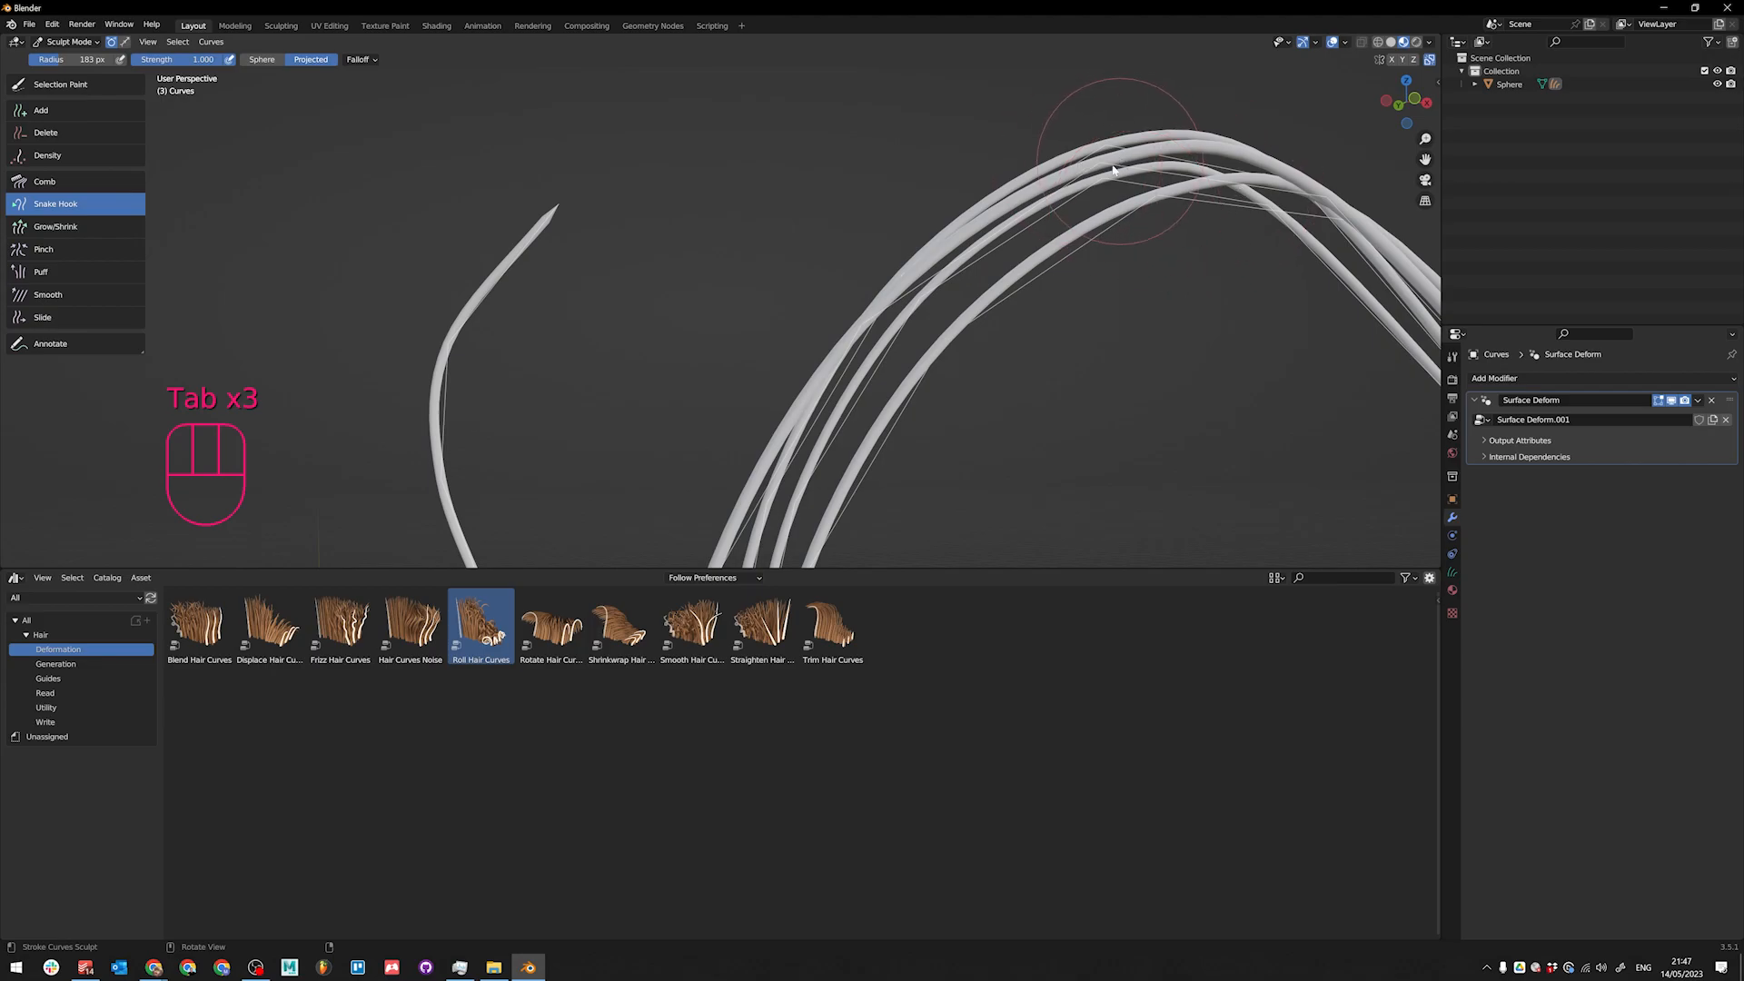
pyautogui.scroll(-5, 963, 286)
pyautogui.keyDown('alt'); pyautogui.keyDown('shift'); pyautogui.moveTo(795, 345); pyautogui.dragTo(811, 230, button='middle'); pyautogui.keyUp('shift'); pyautogui.keyUp('alt')
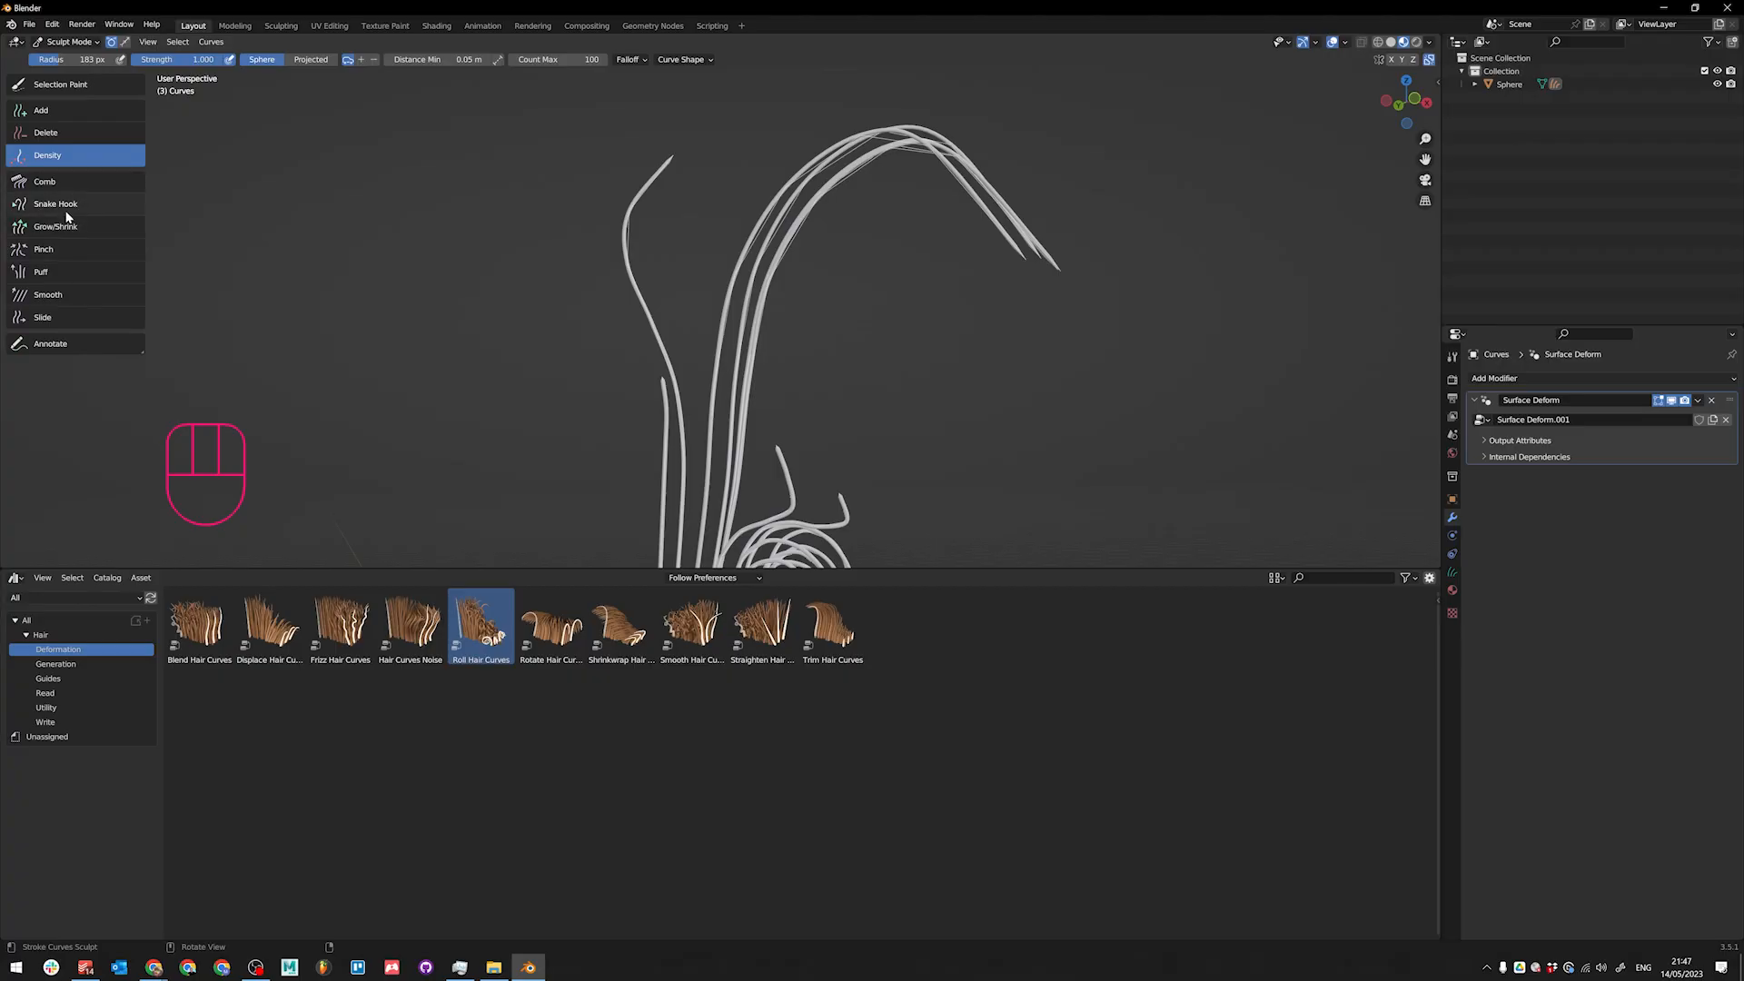
pyautogui.click(65, 209)
pyautogui.scroll(-4, 983, 354)
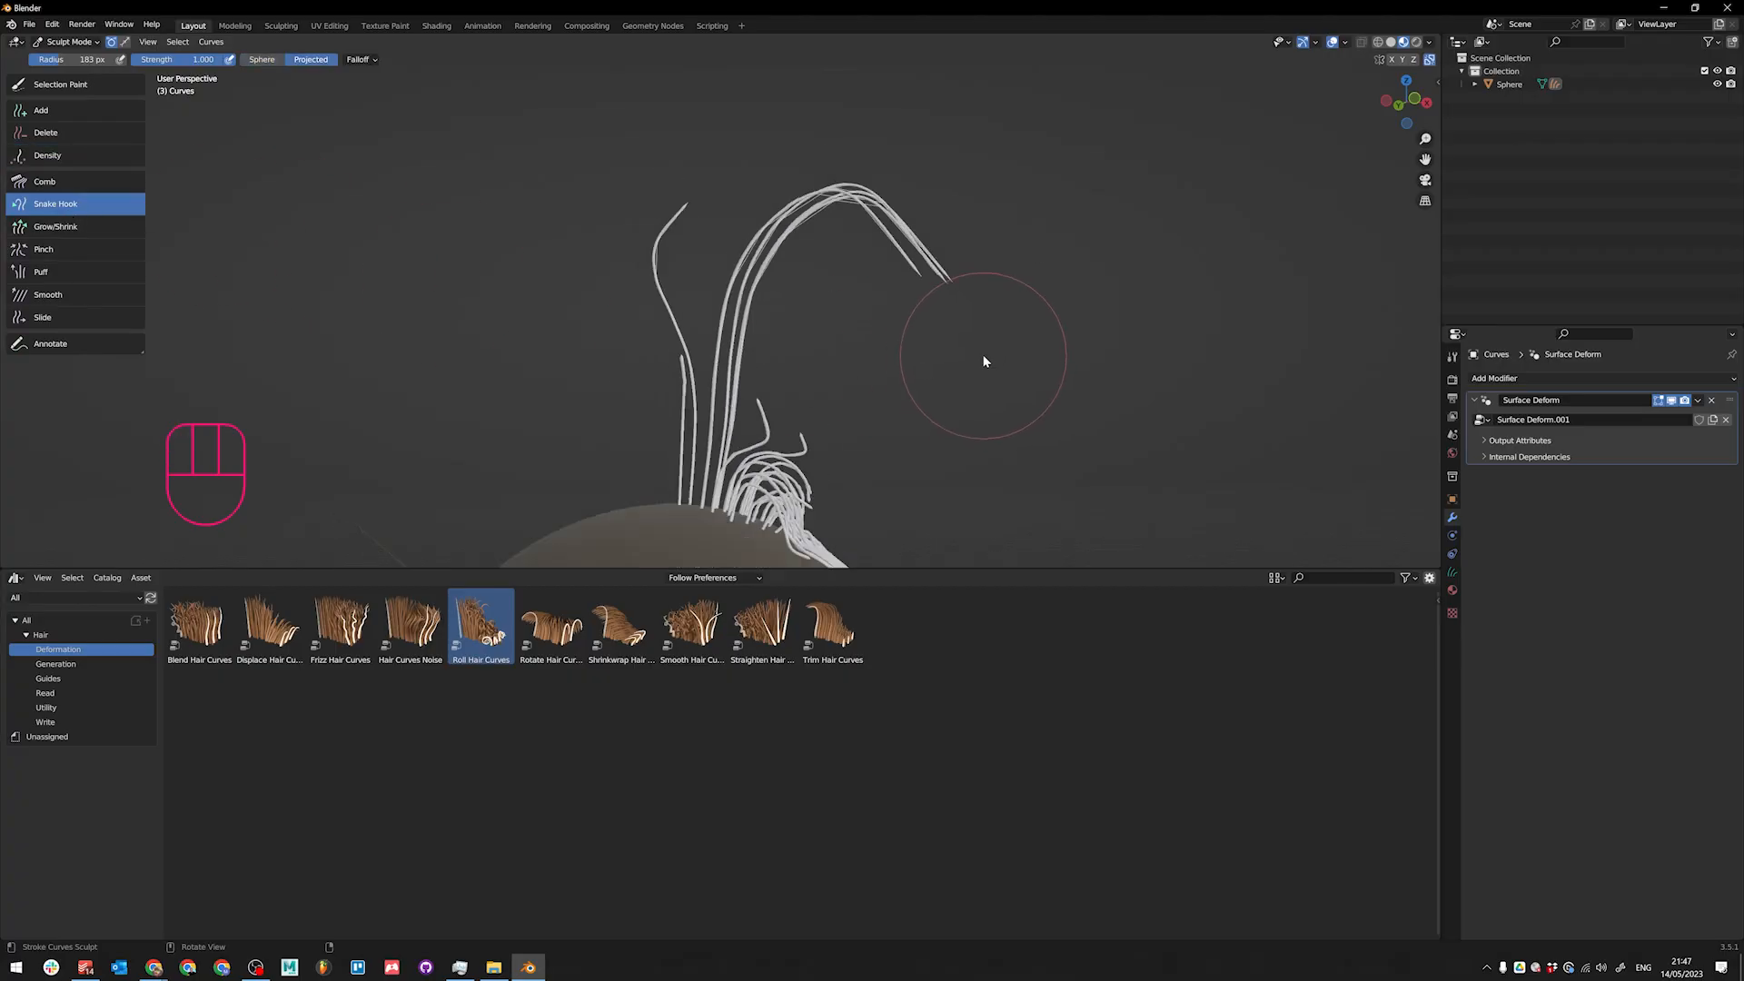
pyautogui.keyDown('alt'); pyautogui.middleClick(740, 443); pyautogui.keyUp('alt')
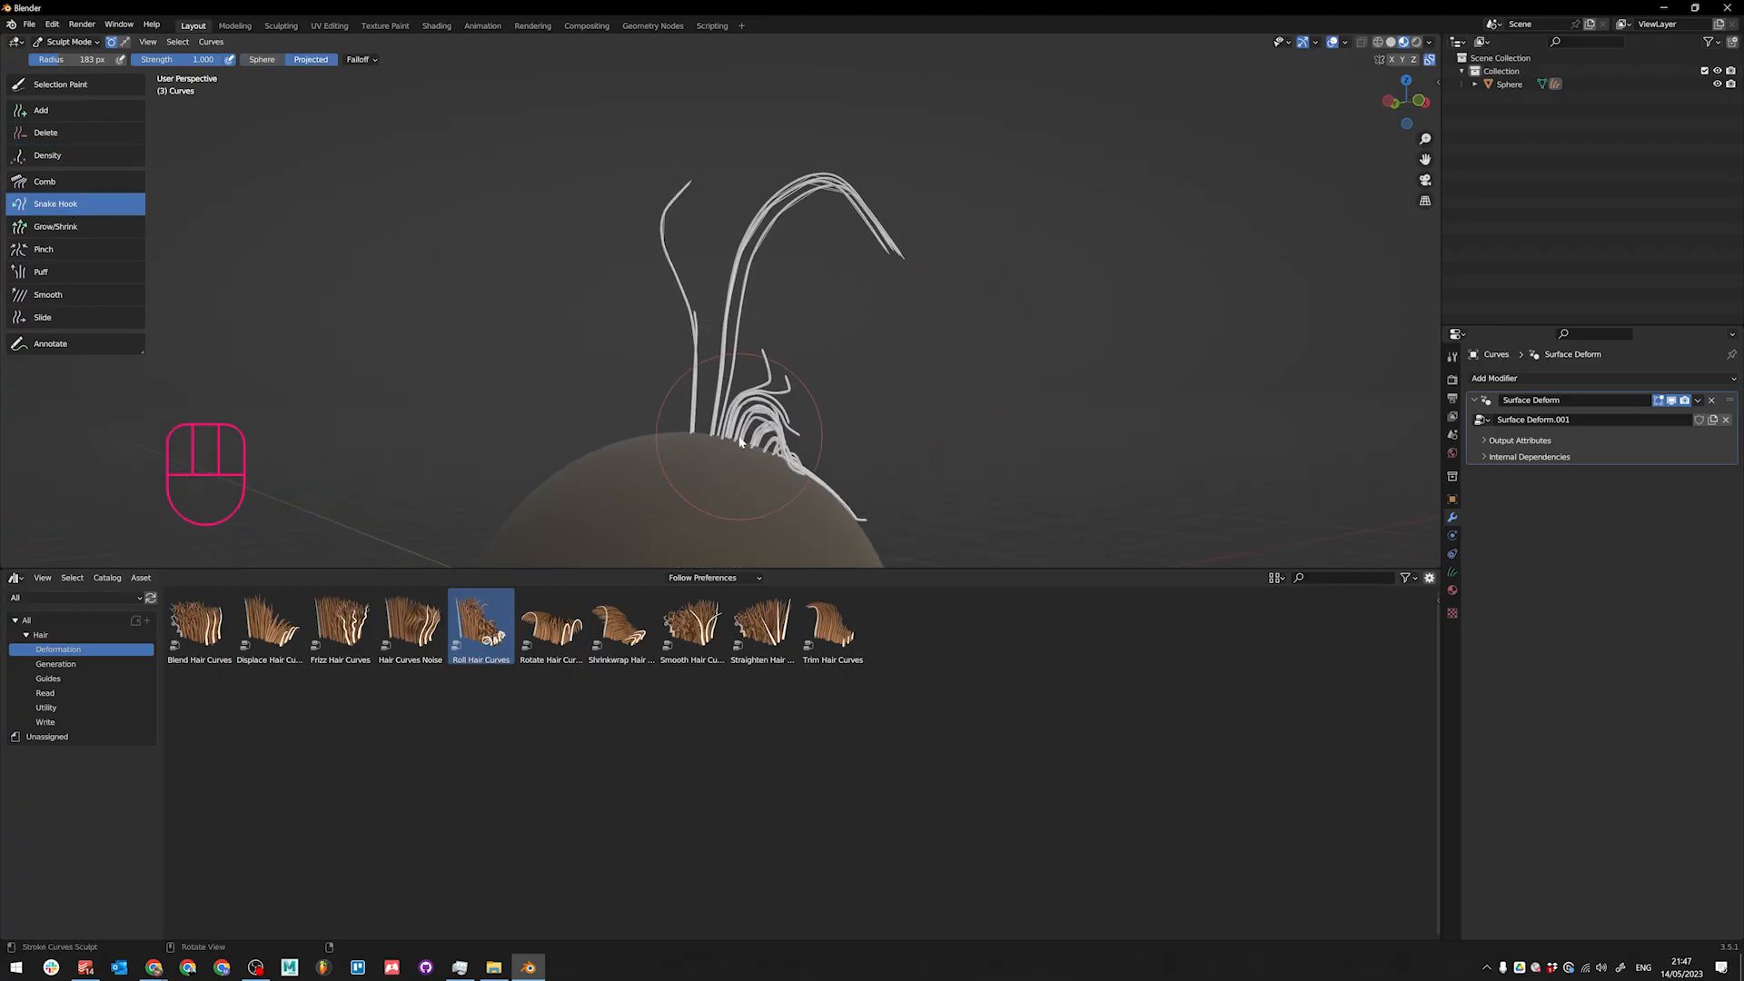
pyautogui.scroll(-2, 739, 413)
pyautogui.scroll(5, 750, 400)
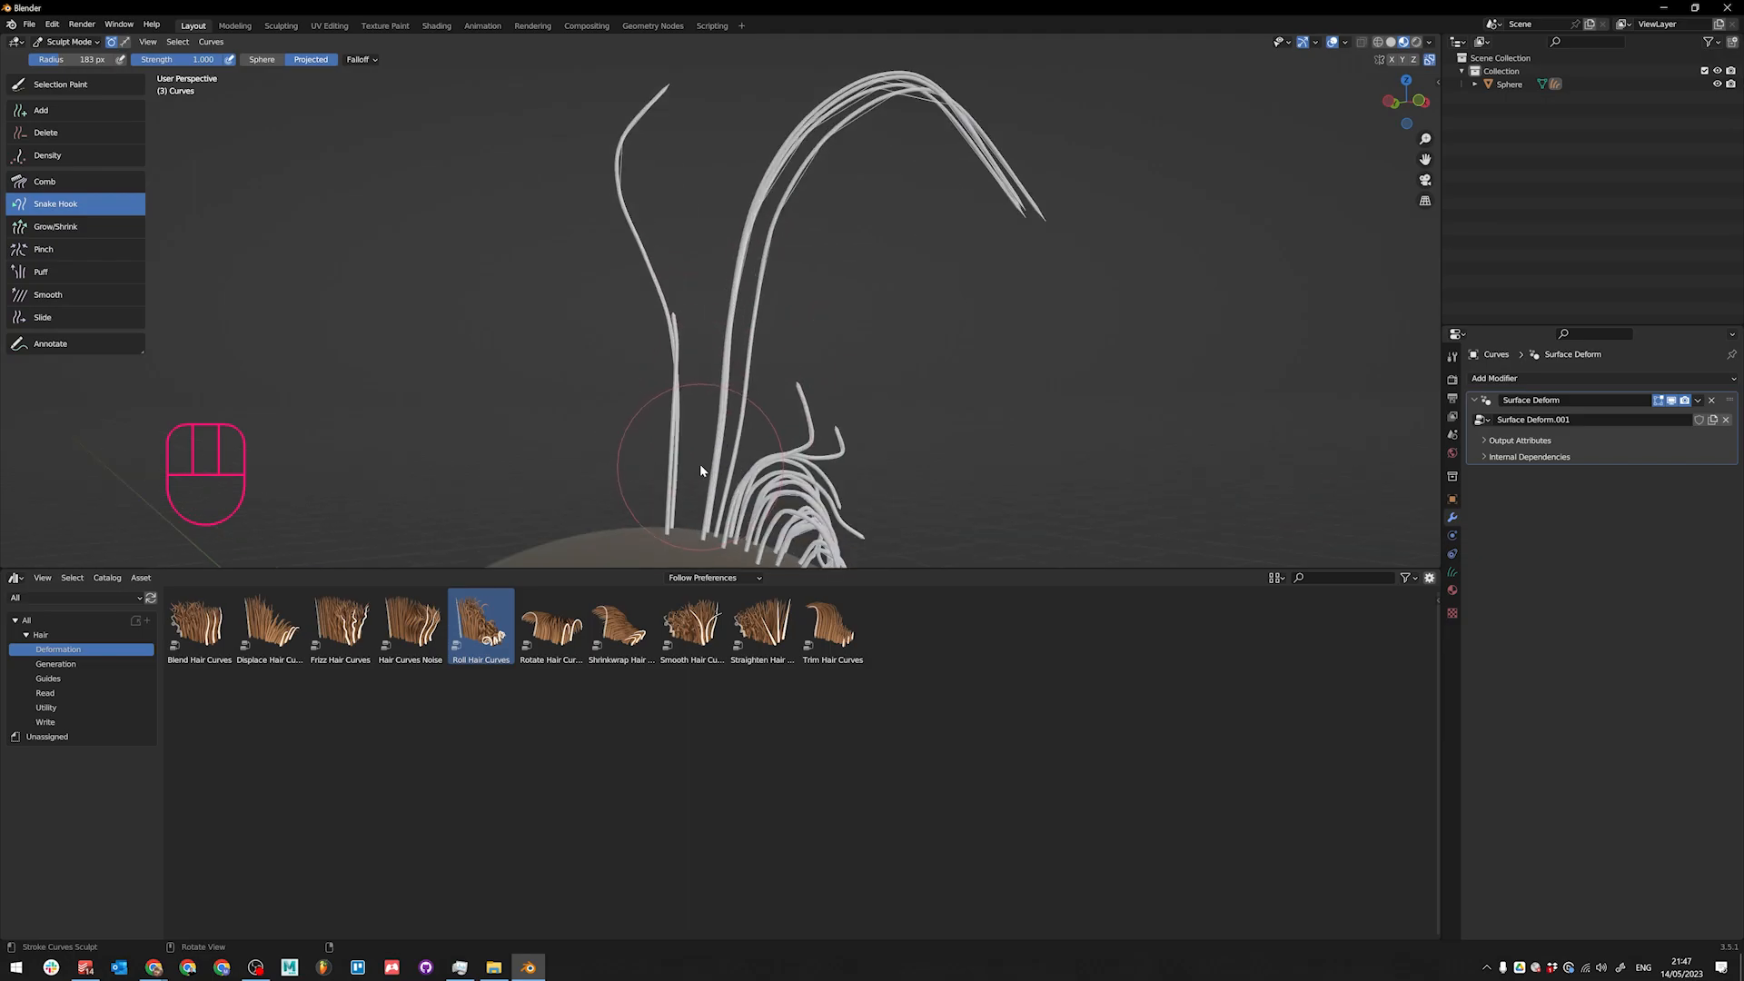
pyautogui.scroll(-2, 651, 411)
# Step: Try lengthening and shortening the straight hairs near the sphere's edge with the Grow/Shrink brush, undoing the strokes
pyautogui.click(65, 227)
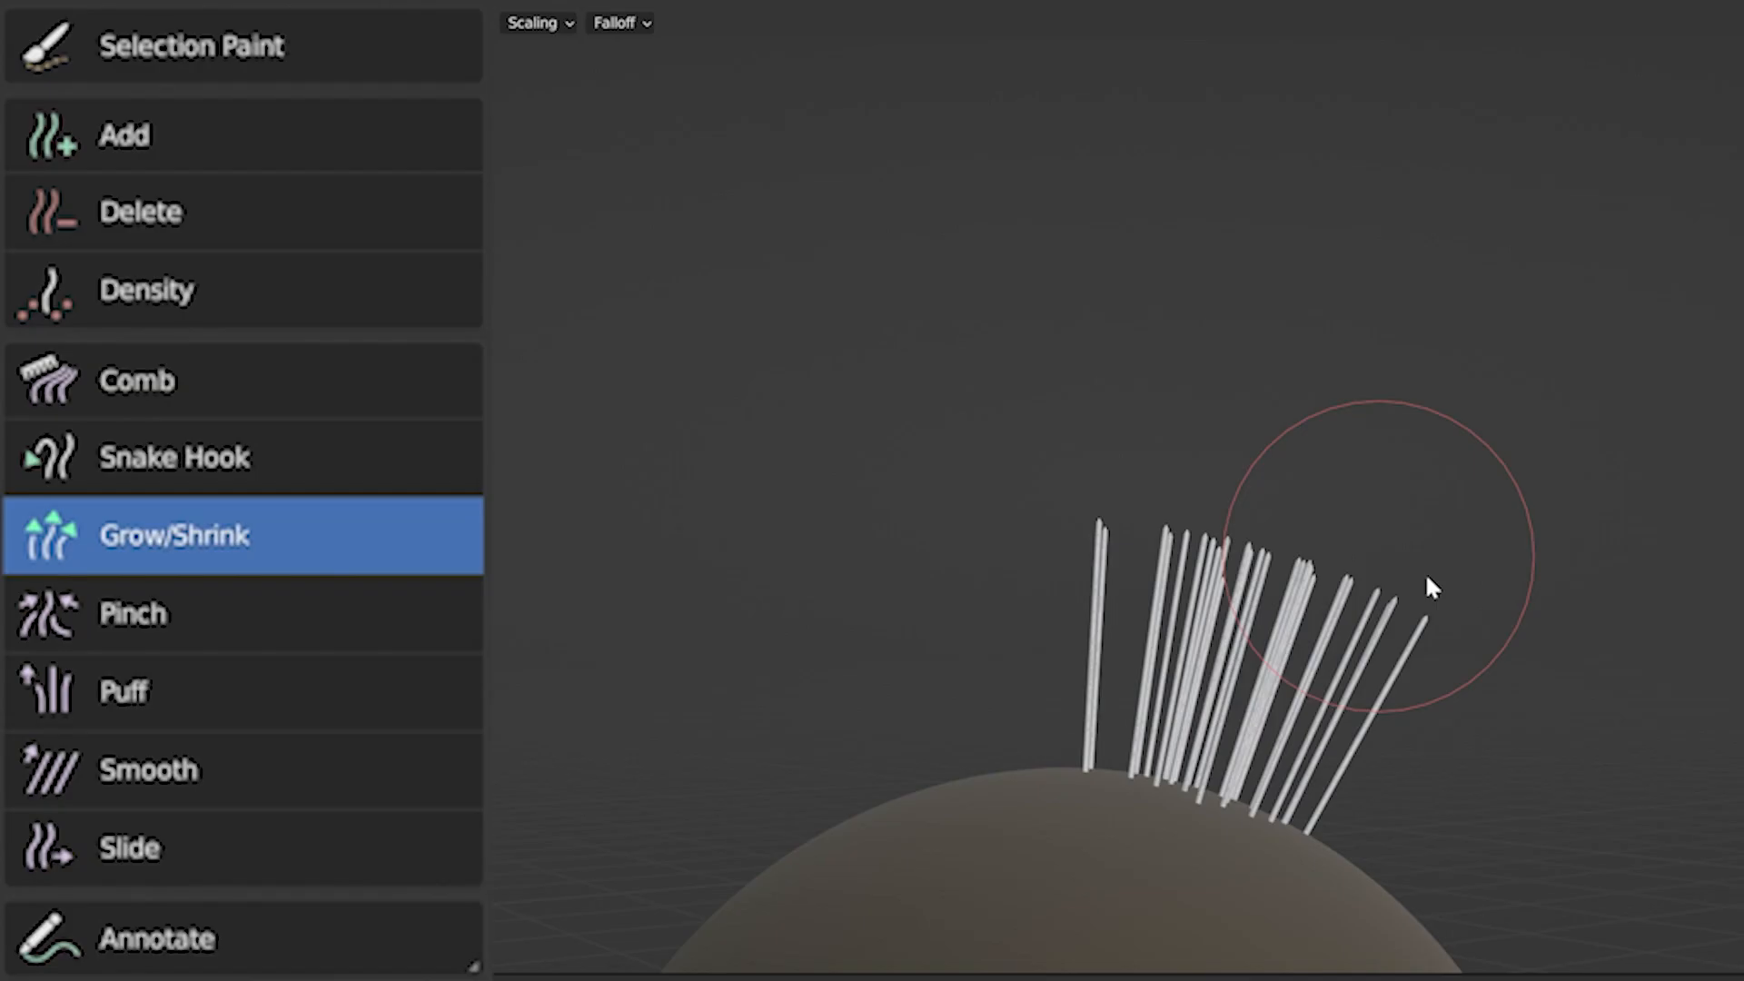
pyautogui.moveTo(1429, 584)
pyautogui.mouseDown()
pyautogui.moveTo(1289, 576)
pyautogui.moveTo(1335, 568)
pyautogui.moveTo(1338, 600)
pyautogui.moveTo(1380, 559)
pyautogui.moveTo(1458, 367)
pyautogui.moveTo(1440, 479)
pyautogui.moveTo(1511, 288)
pyautogui.mouseUp()
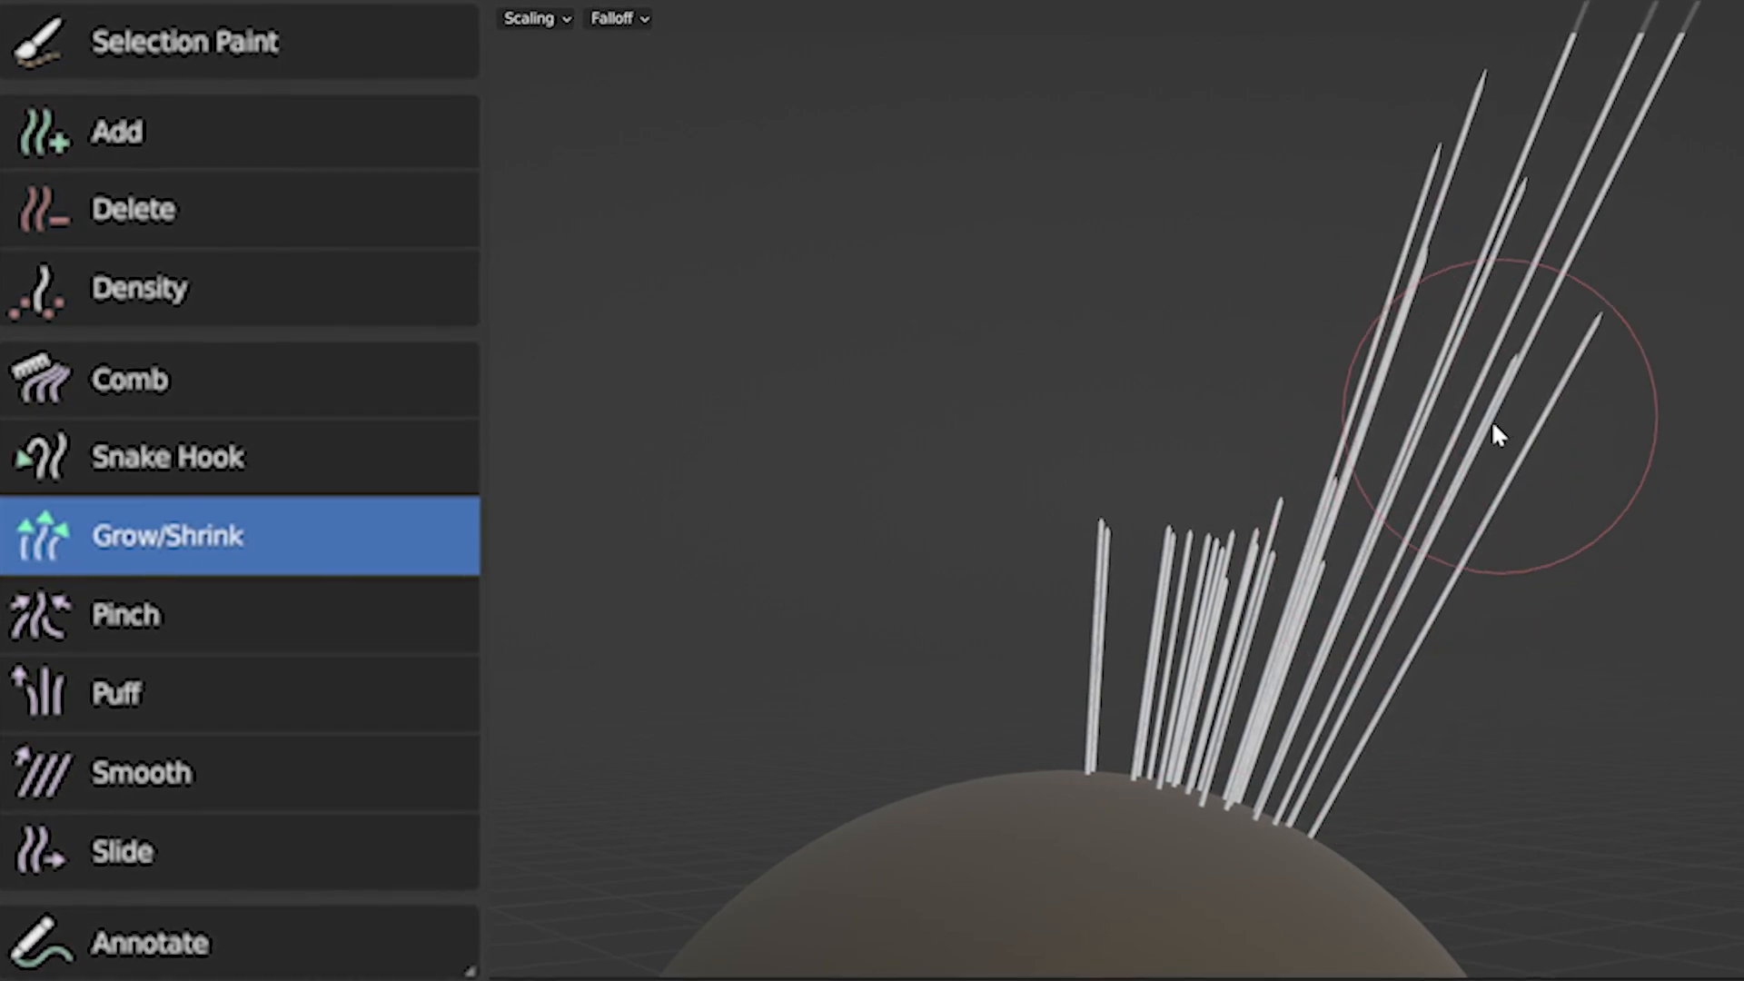
pyautogui.hotkey('ctrl', 'z')
pyautogui.moveTo(1455, 518); pyautogui.dragTo(1420, 535)
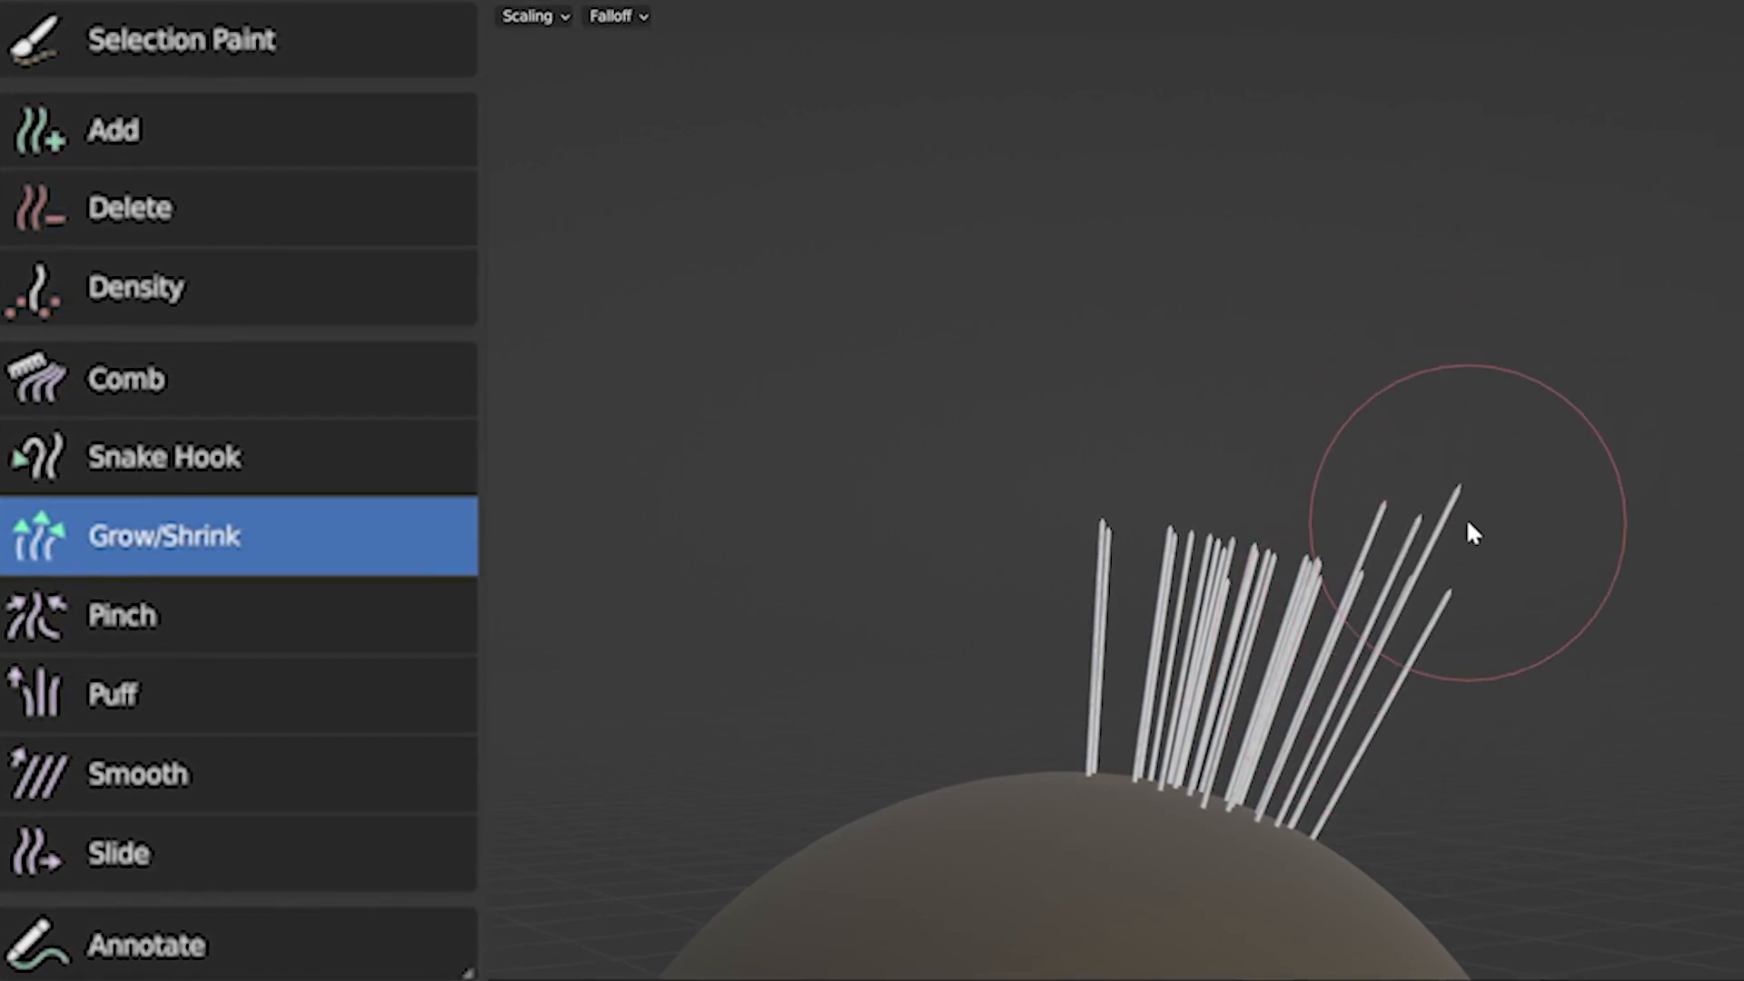
pyautogui.moveTo(1428, 571)
pyautogui.keyDown('ctrl'); pyautogui.mouseDown()
pyautogui.moveTo(1371, 611)
pyautogui.moveTo(1549, 907)
pyautogui.mouseUp(); pyautogui.keyUp('ctrl')
pyautogui.moveTo(1364, 722); pyautogui.dragTo(1338, 749)
pyautogui.hotkey('ctrl', 'z')
pyautogui.hotkey('ctrl', 'z')
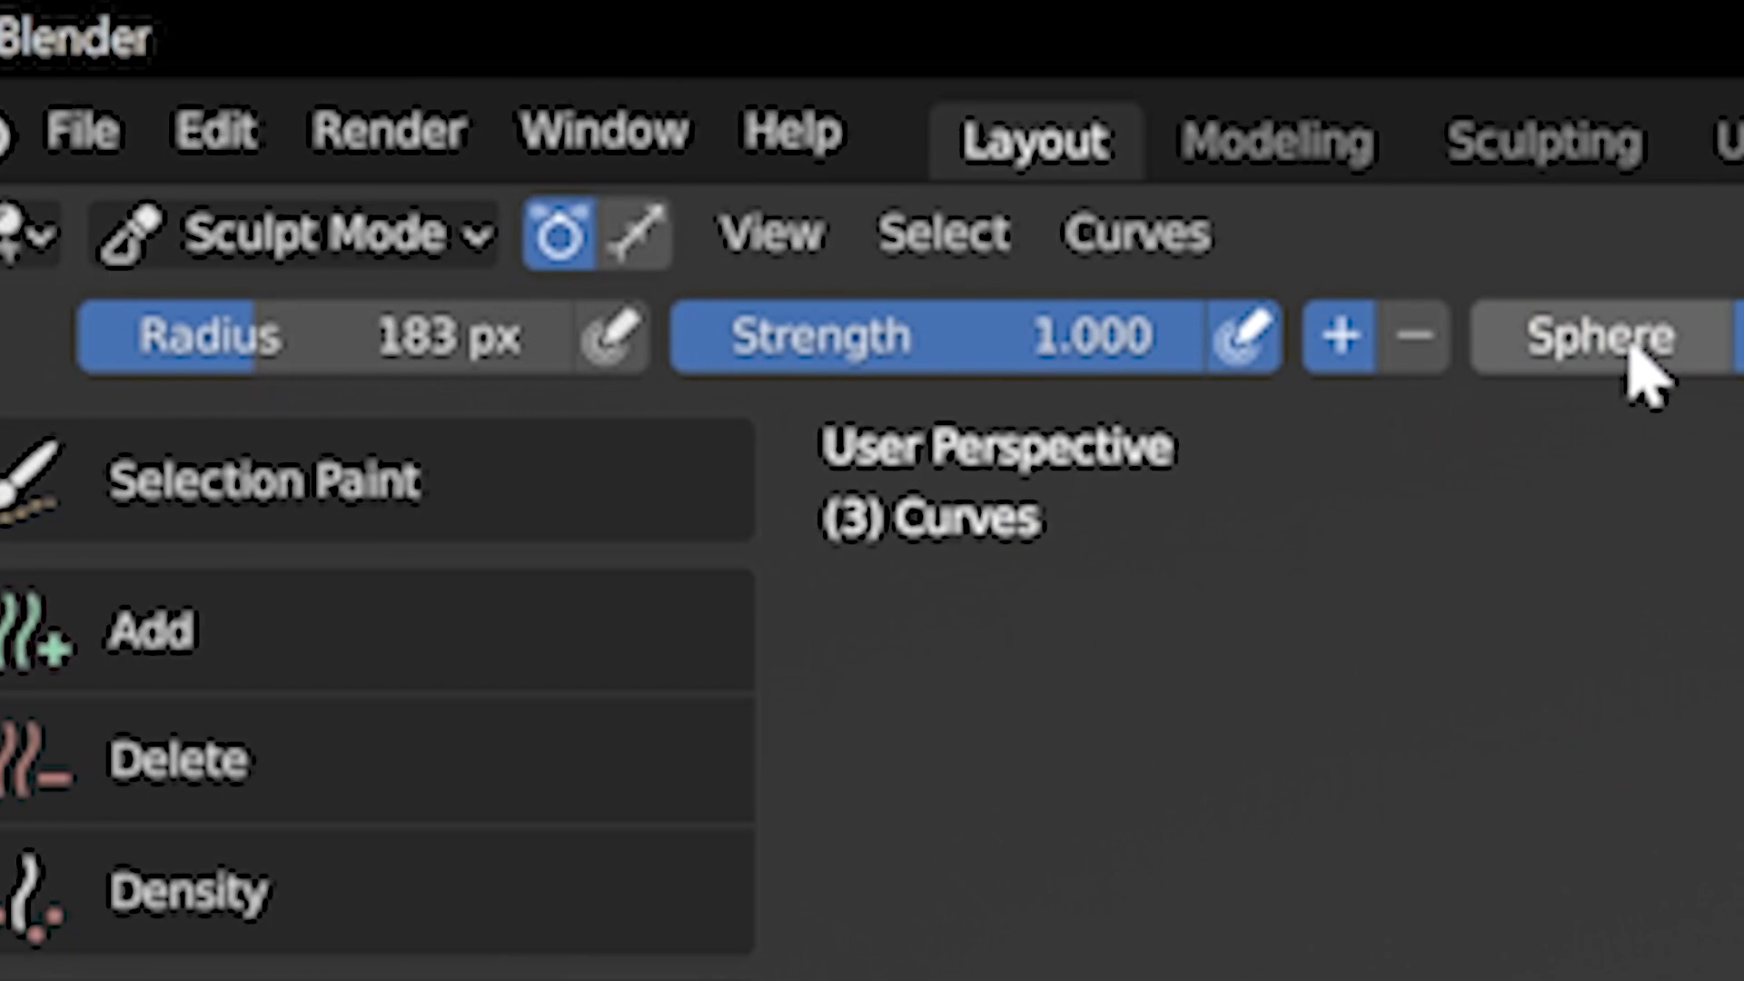
# Step: Compare the Grow/Shrink brush's Sphere and Projected modes and open its Scaling options
pyautogui.click(1630, 338)
pyautogui.click(1740, 338)
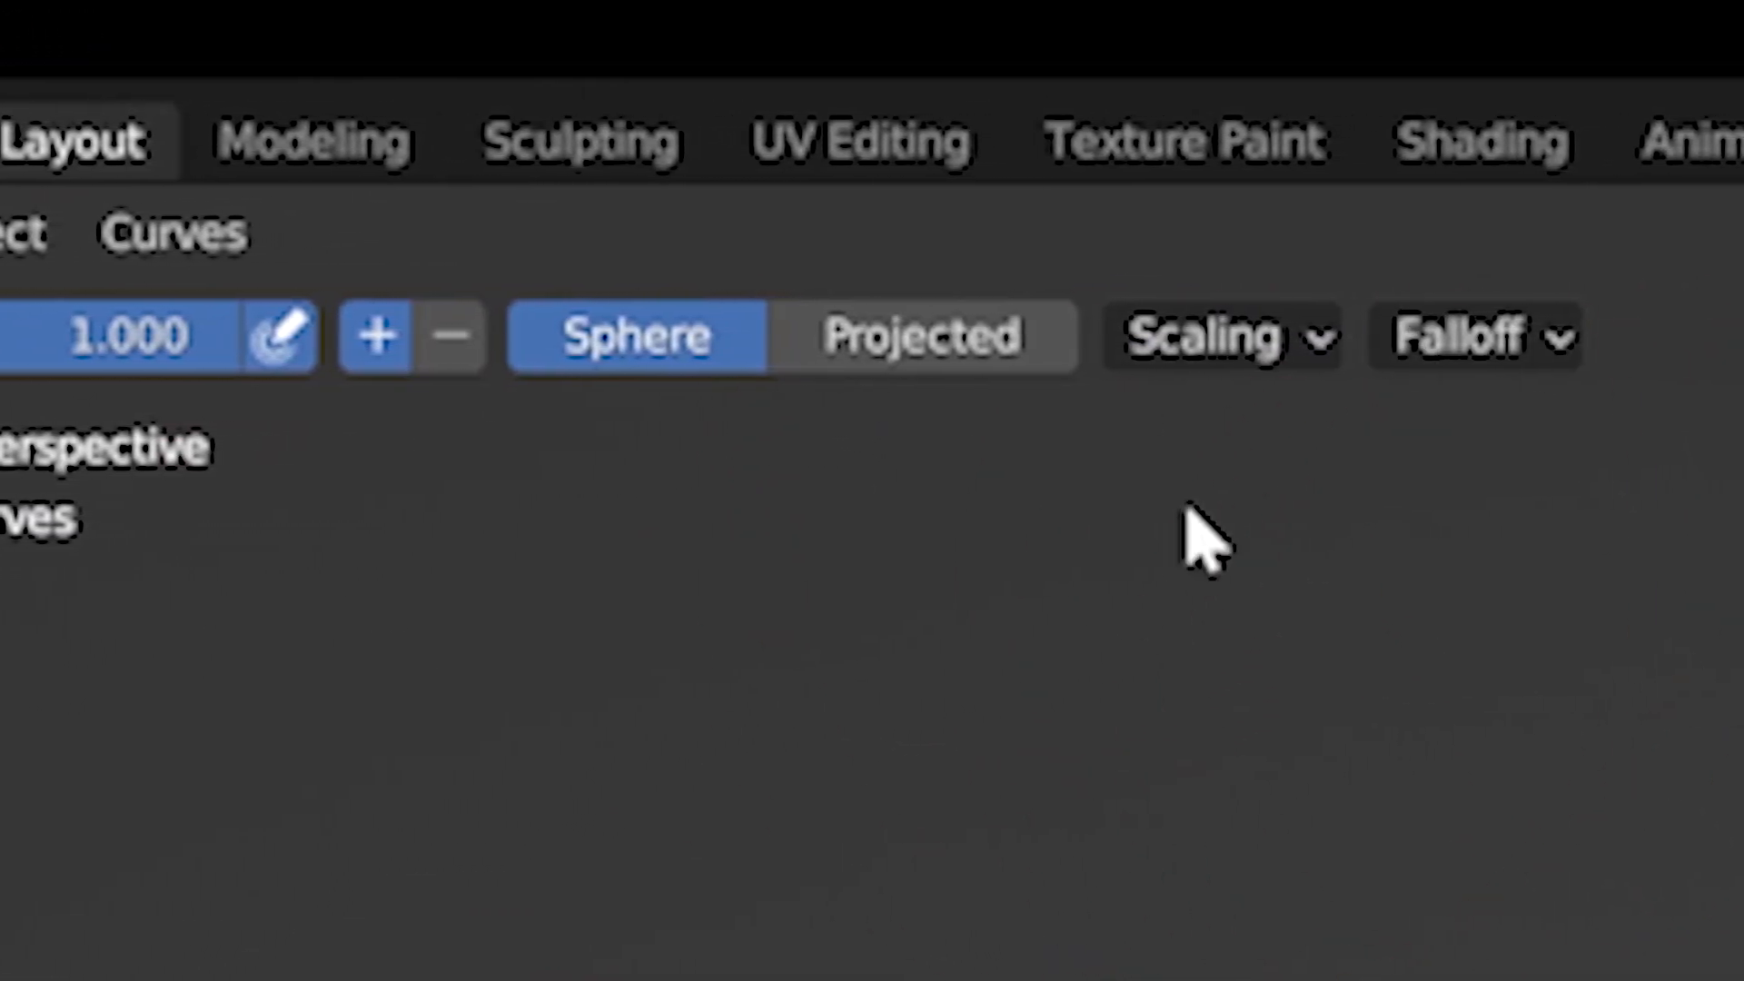
pyautogui.click(1337, 343)
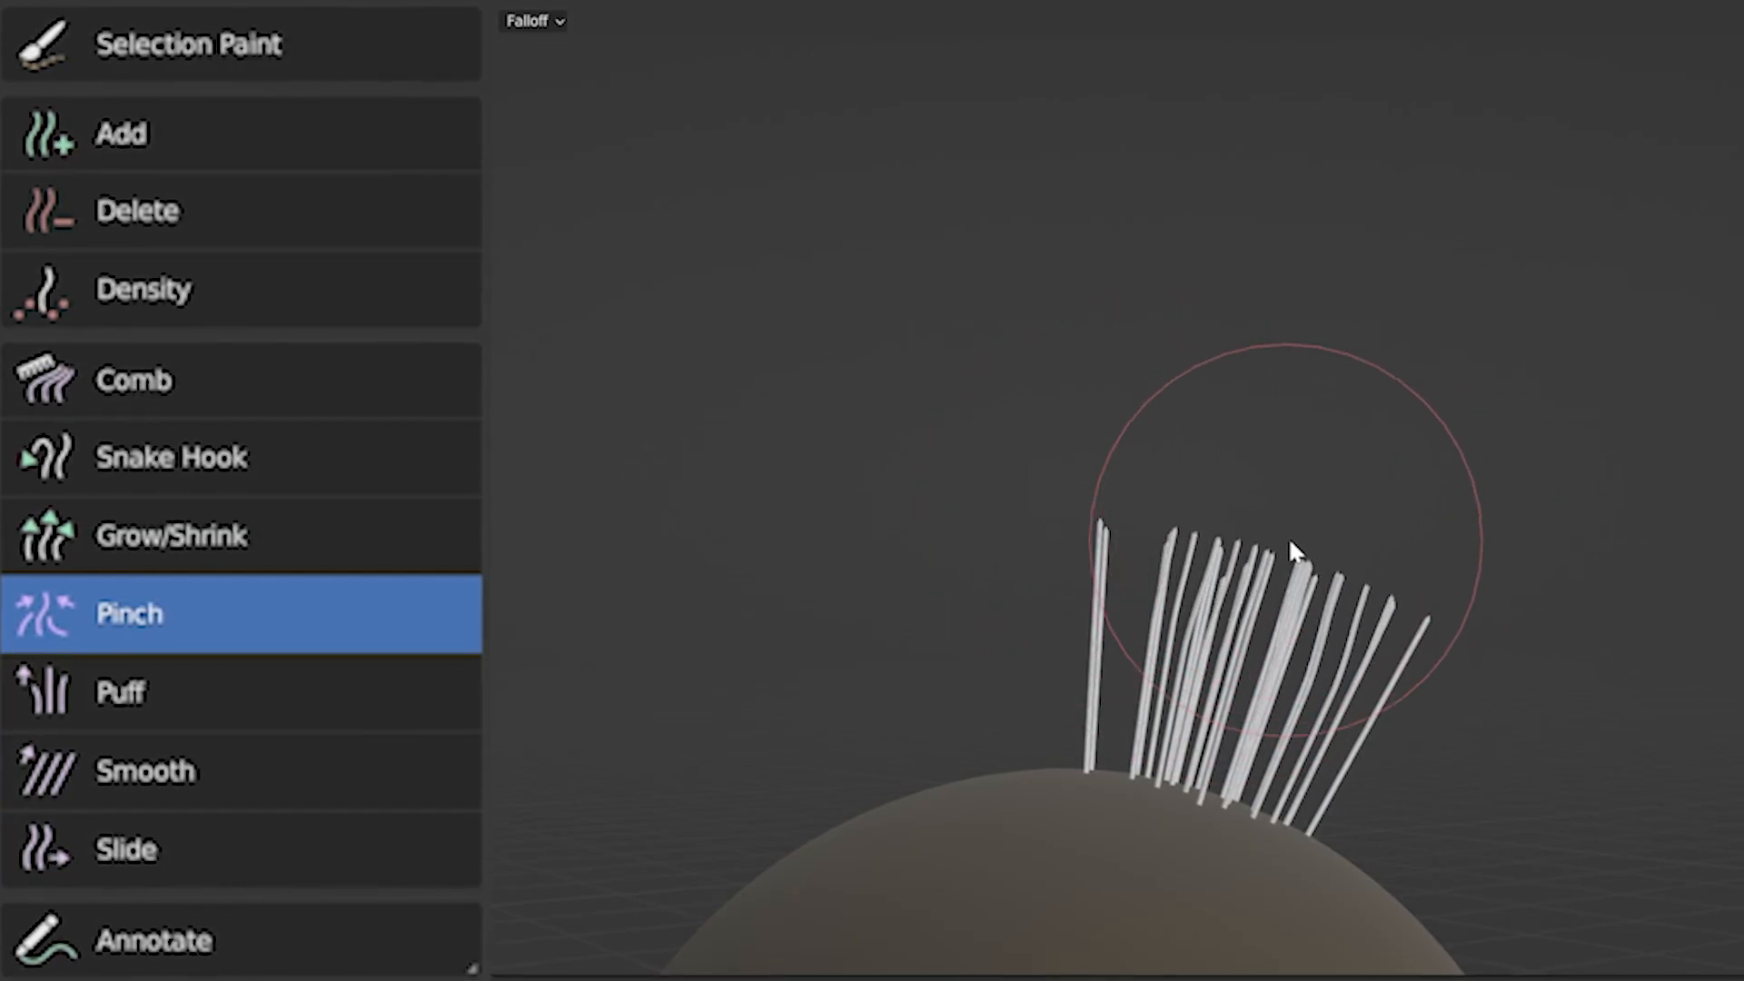
# Step: Try gathering the upper parts of the hairs together with the Pinch brush
pyautogui.moveTo(1308, 518)
pyautogui.mouseDown()
pyautogui.moveTo(1296, 573)
pyautogui.moveTo(1246, 595)
pyautogui.moveTo(1324, 576)
pyautogui.moveTo(1271, 564)
pyautogui.moveTo(1298, 582)
pyautogui.mouseUp()
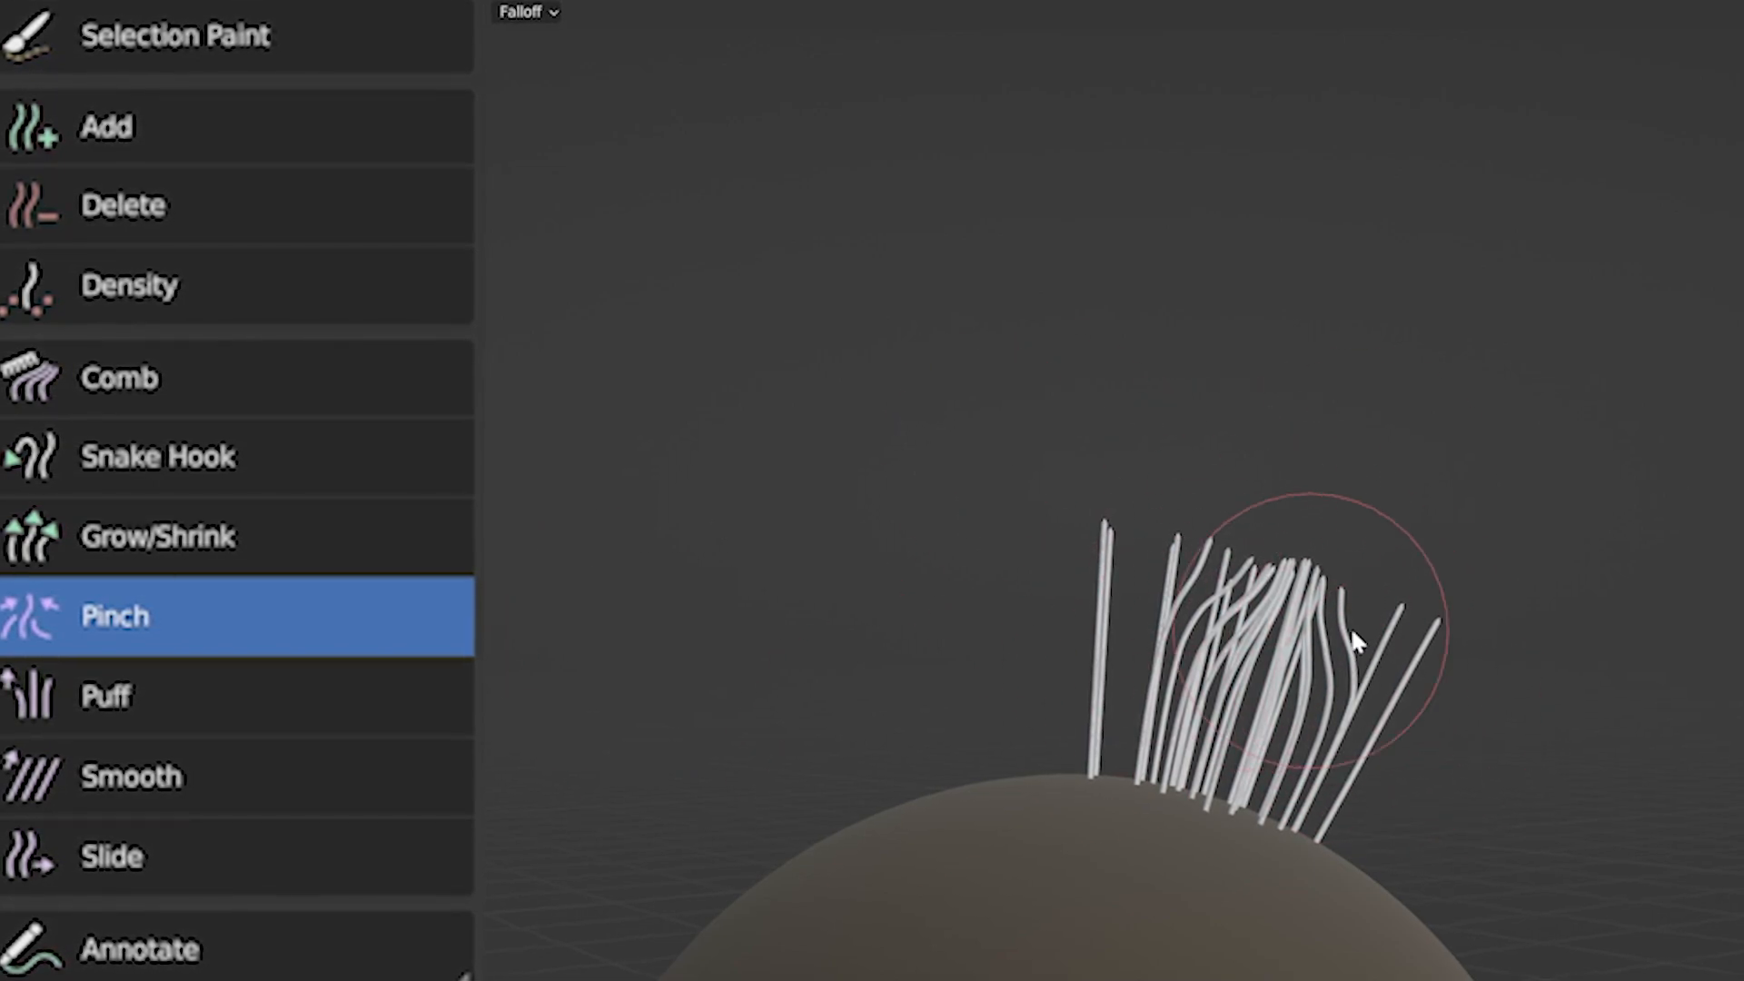
pyautogui.moveTo(1312, 583); pyautogui.dragTo(1317, 575)
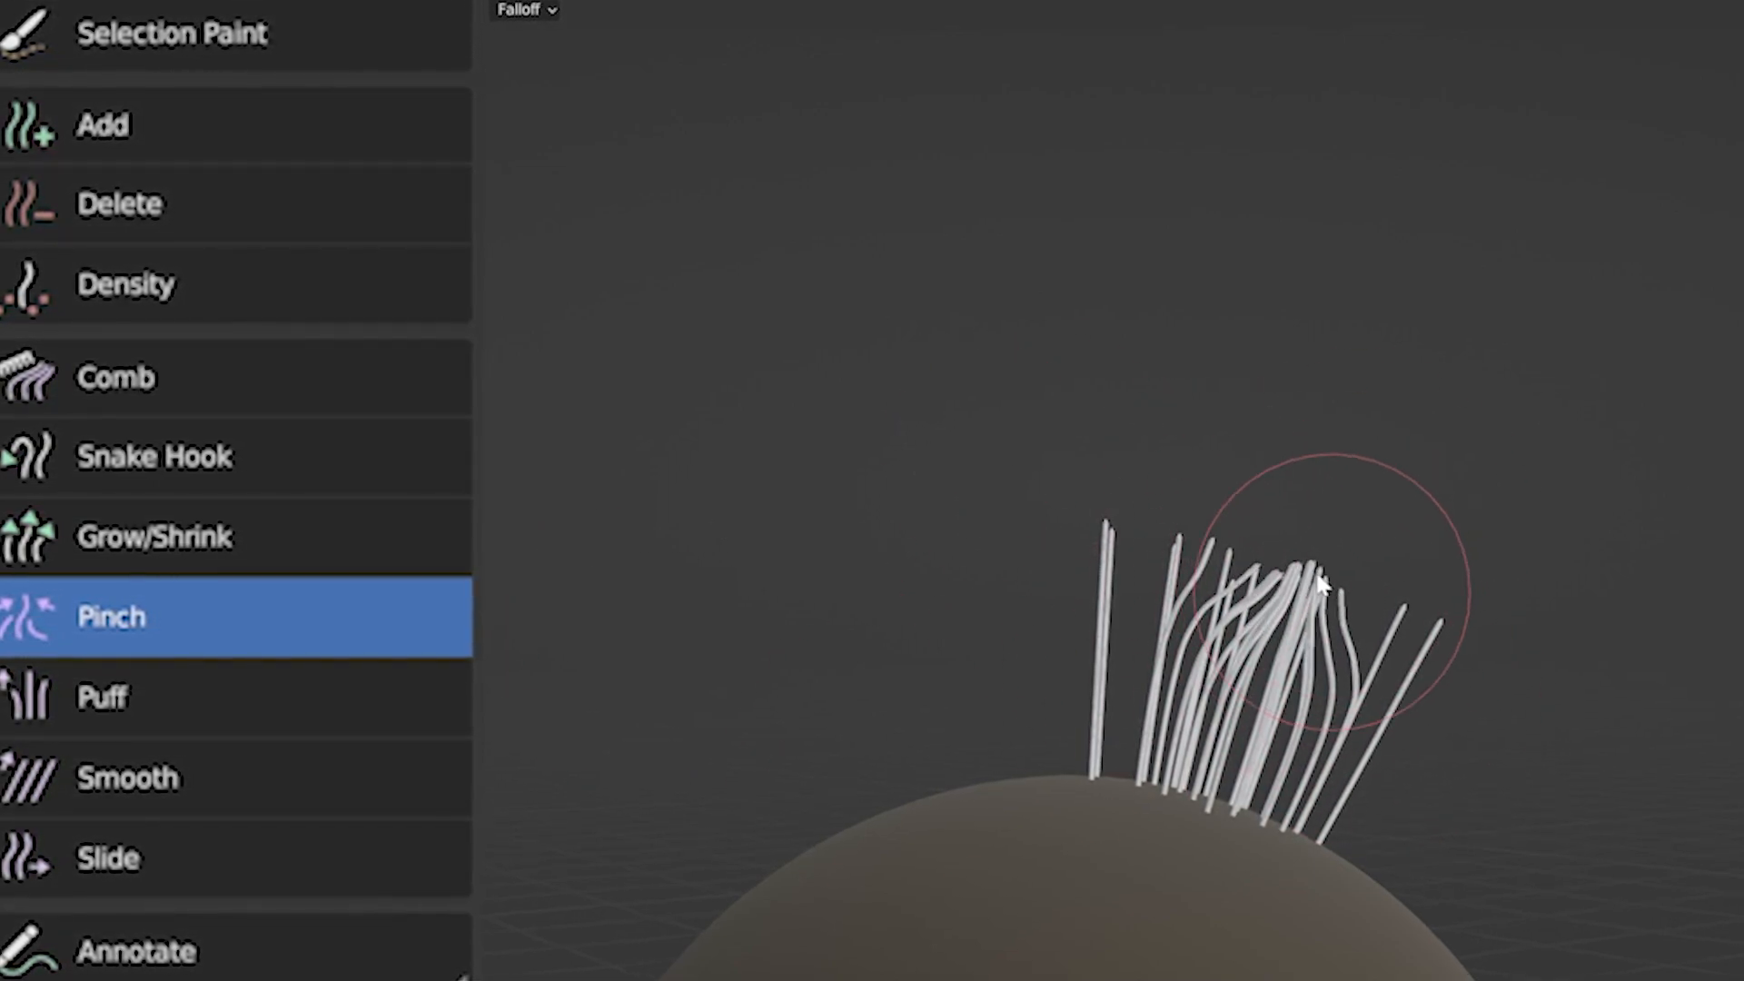
# Step: Try raising the pinched hairs outward from the sphere with the Puff brush and undo the recent strokes
pyautogui.click(173, 705)
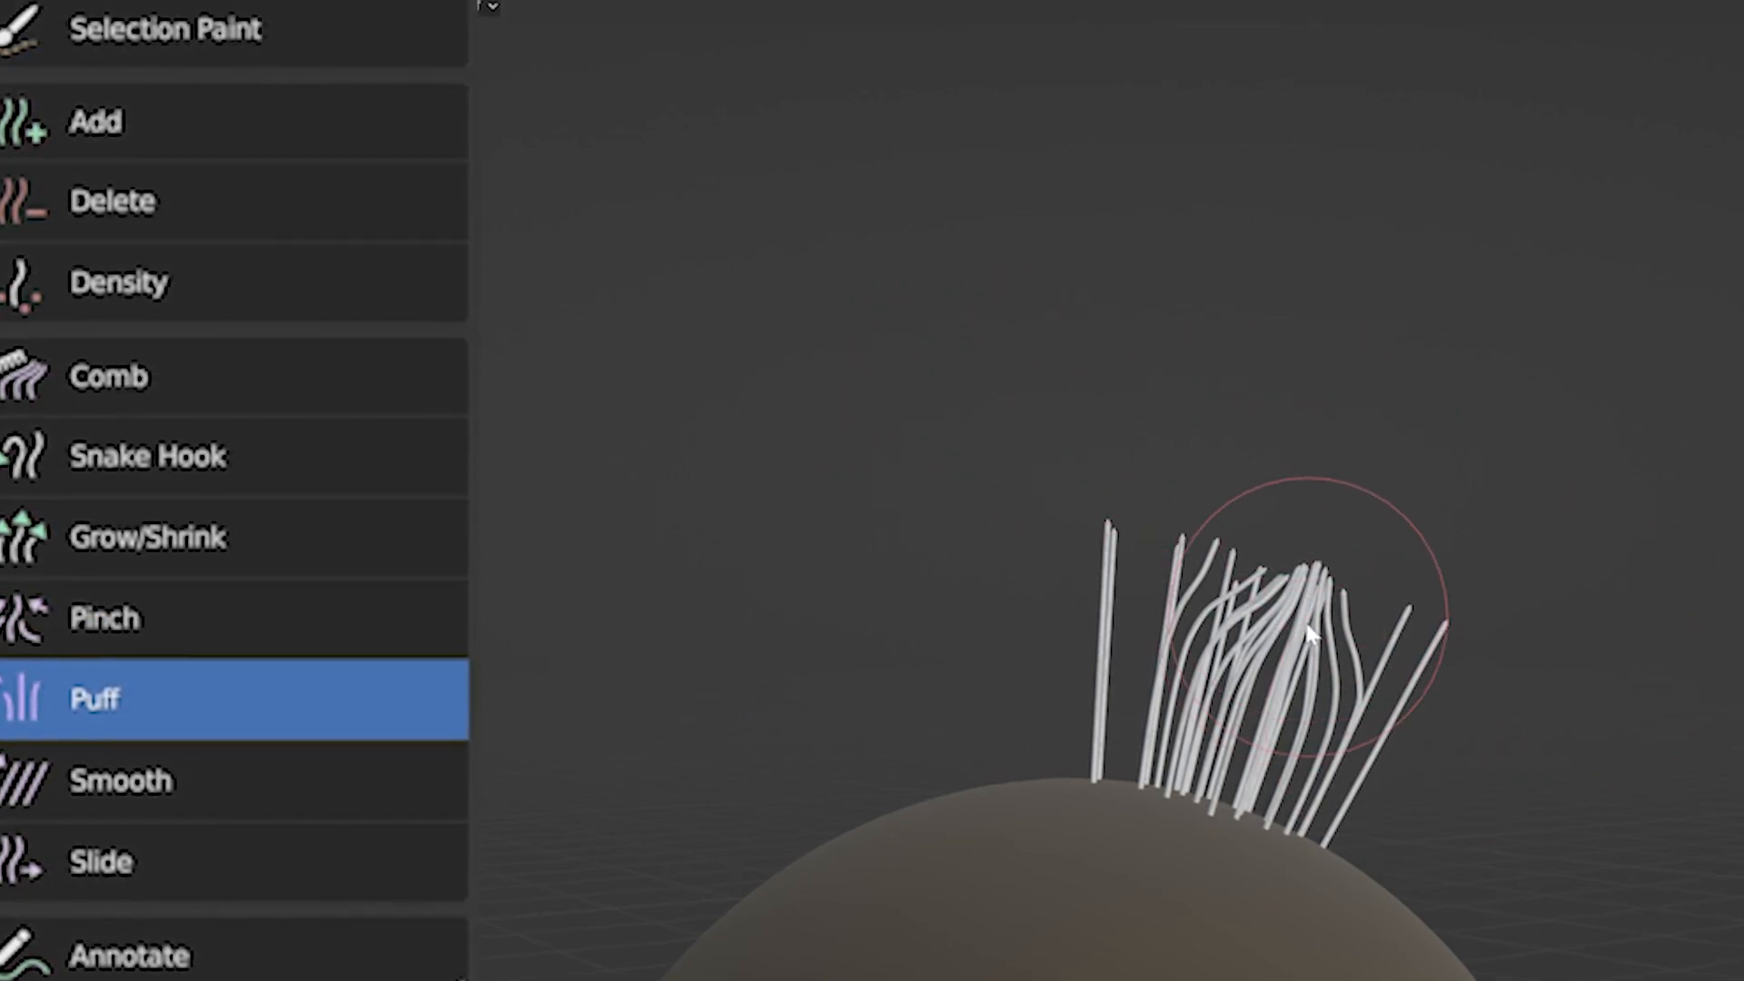
pyautogui.moveTo(1317, 625)
pyautogui.mouseDown()
pyautogui.moveTo(1293, 672)
pyautogui.moveTo(1322, 624)
pyautogui.moveTo(1345, 709)
pyautogui.moveTo(1316, 589)
pyautogui.moveTo(1326, 523)
pyautogui.moveTo(1327, 610)
pyautogui.mouseUp()
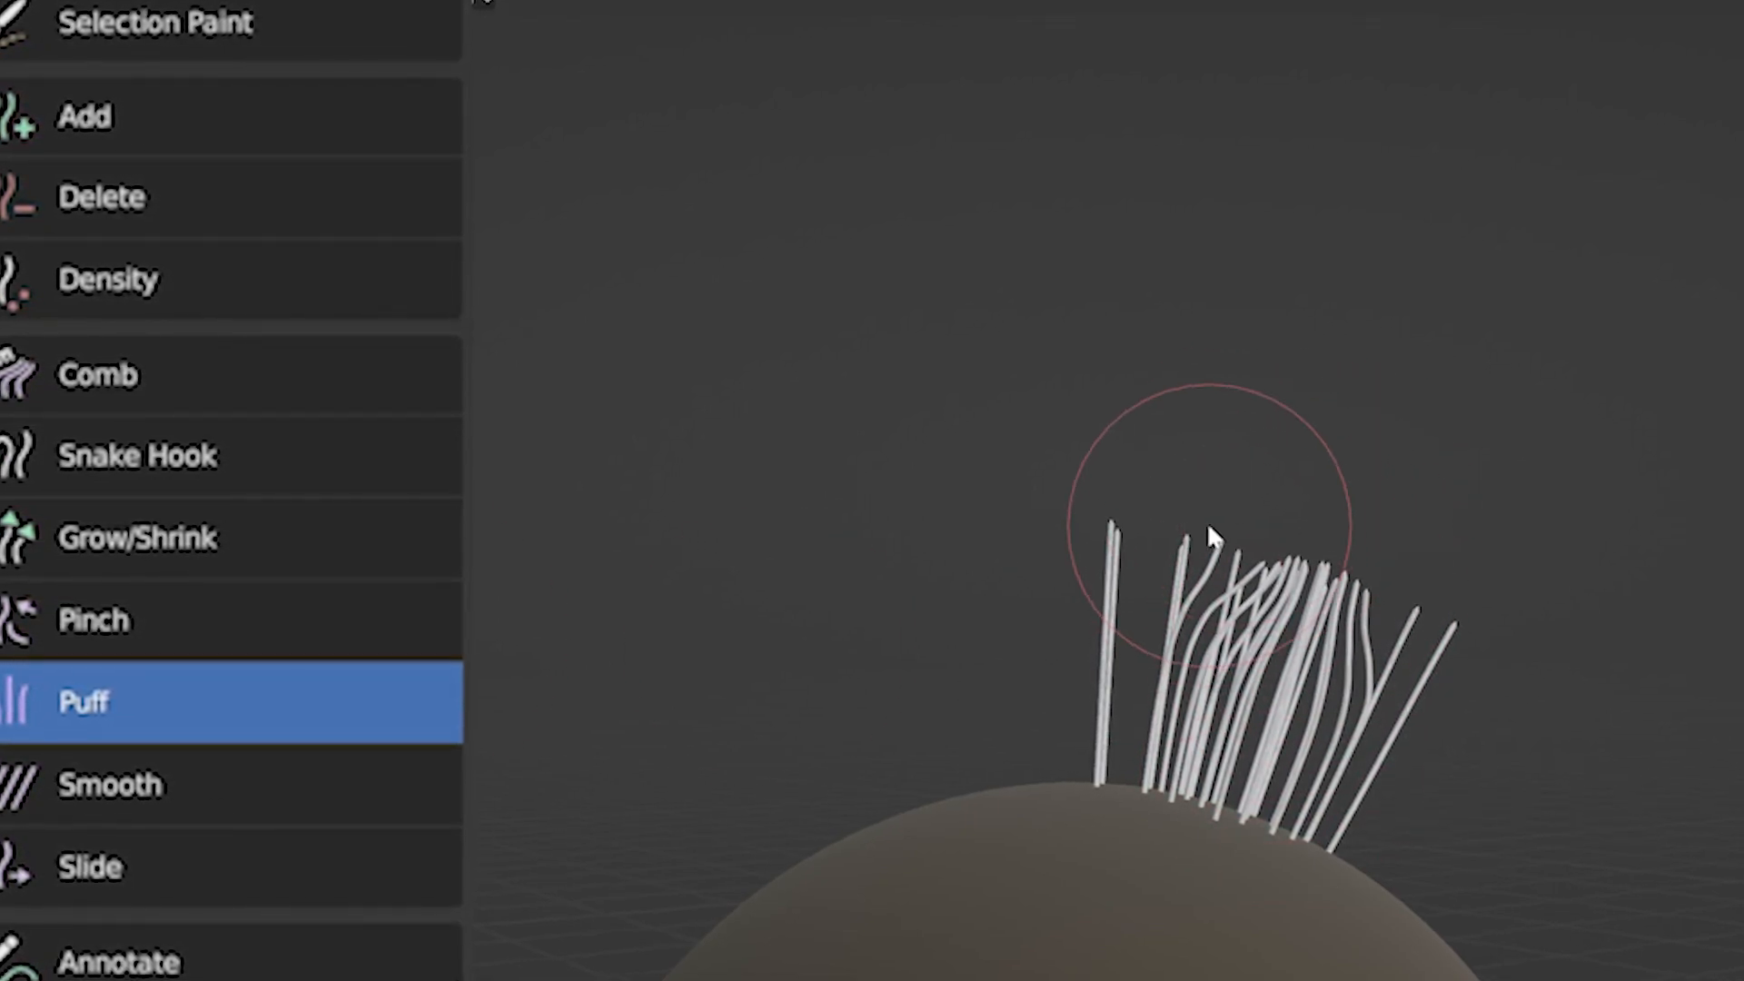
pyautogui.moveTo(1217, 520)
pyautogui.mouseDown()
pyautogui.moveTo(1278, 554)
pyautogui.moveTo(1285, 623)
pyautogui.moveTo(1410, 483)
pyautogui.moveTo(1351, 607)
pyautogui.mouseUp()
pyautogui.hotkey('ctrl', 'z')
pyautogui.hotkey('ctrl', 'z')
pyautogui.hotkey('ctrl', 'z')
pyautogui.hotkey('ctrl', 'z')
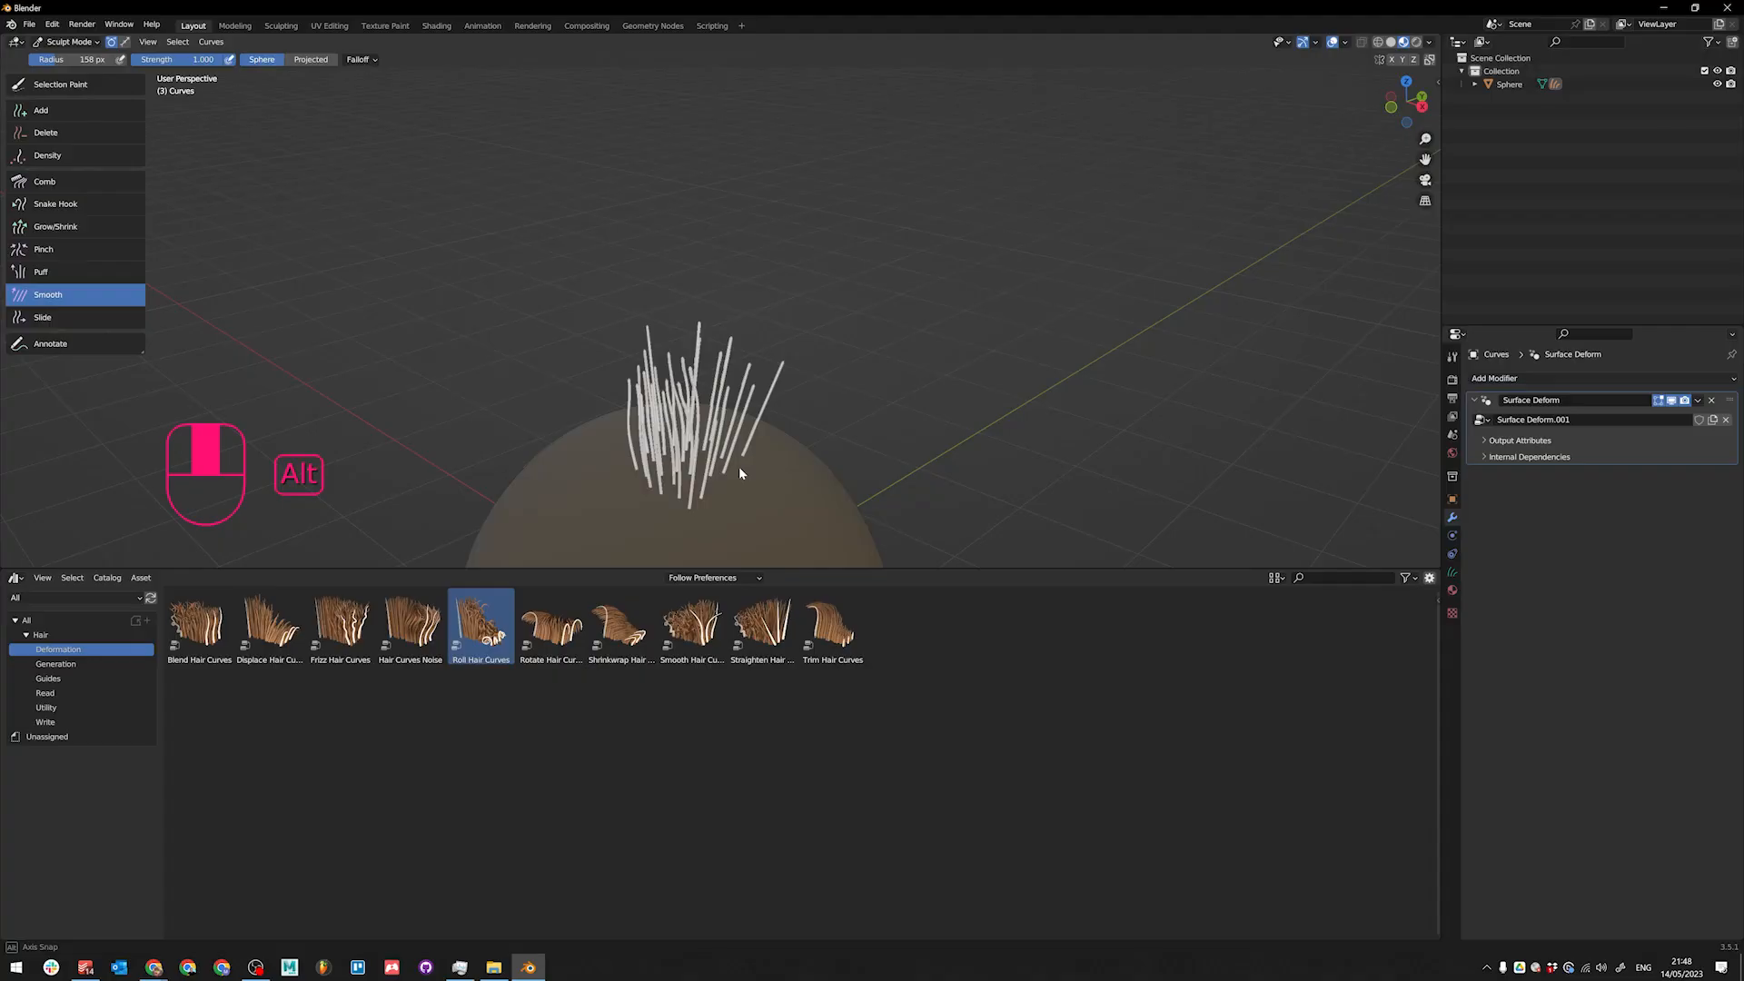
# Step: Smooth the wavy hair at the edge of the tuft with the Smooth brush
pyautogui.keyDown('alt'); pyautogui.moveTo(738, 468); pyautogui.dragTo(820, 378, button='middle'); pyautogui.keyUp('alt')
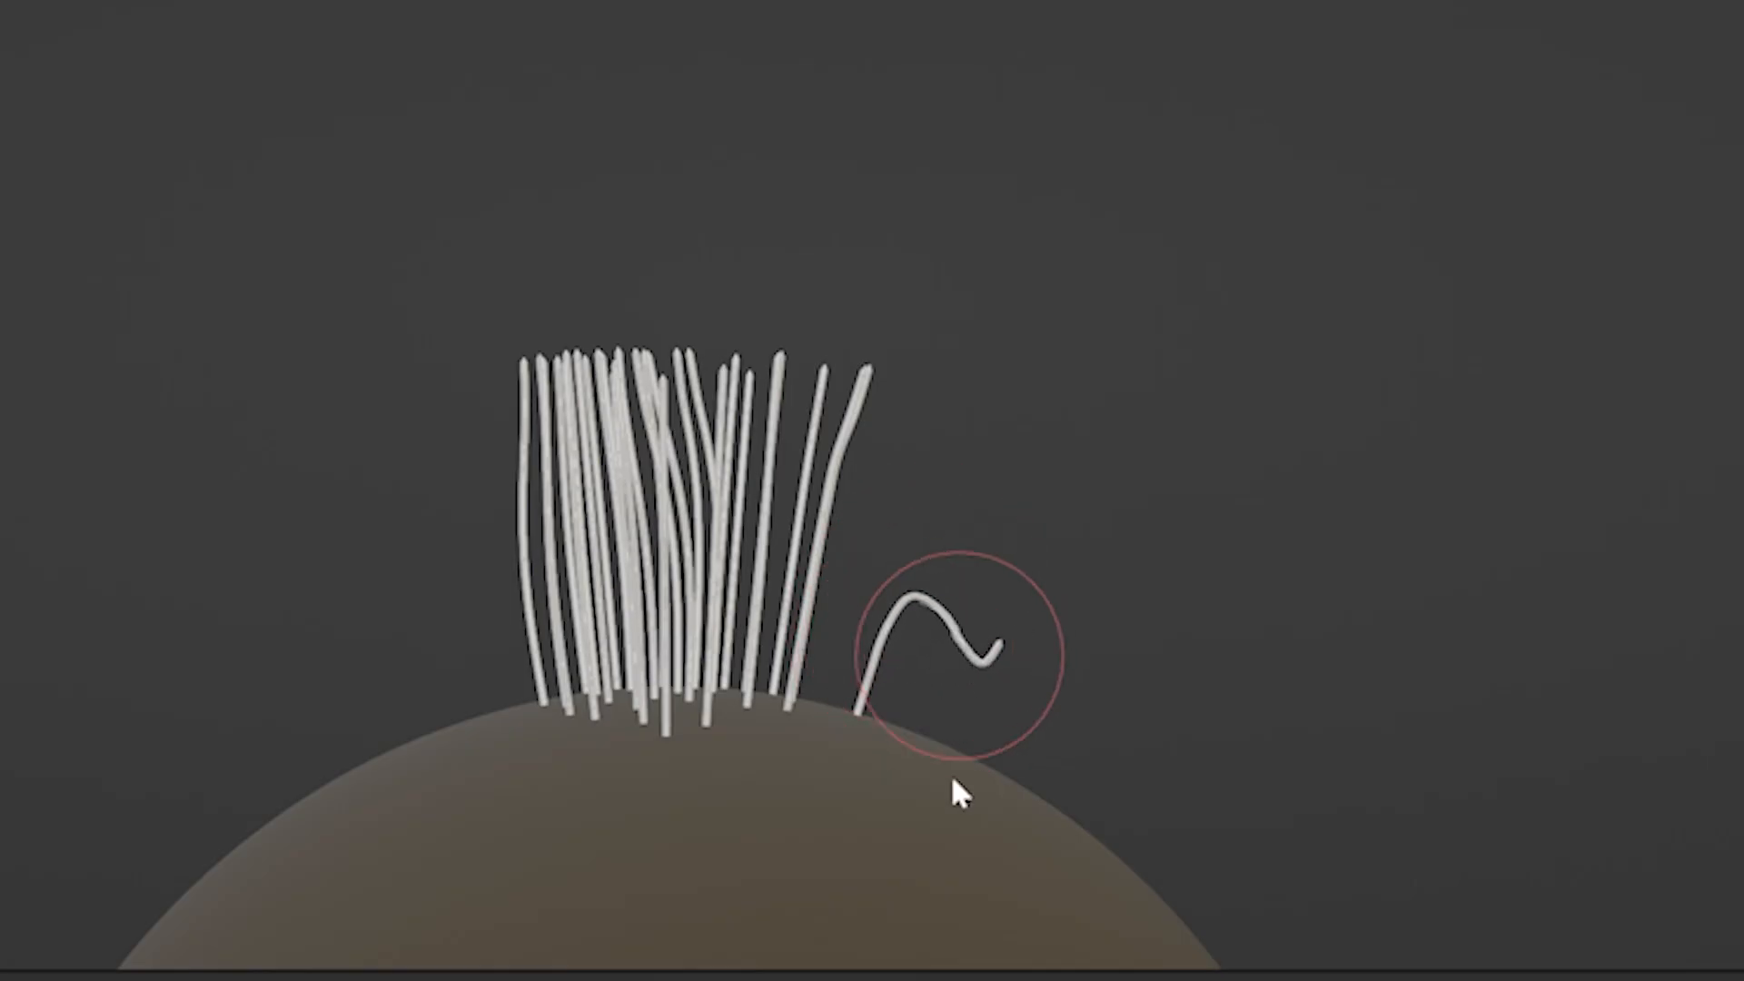
pyautogui.moveTo(1055, 549); pyautogui.dragTo(941, 660)
pyautogui.keyDown('alt'); pyautogui.moveTo(1007, 668); pyautogui.dragTo(891, 725, button='middle'); pyautogui.keyUp('alt')
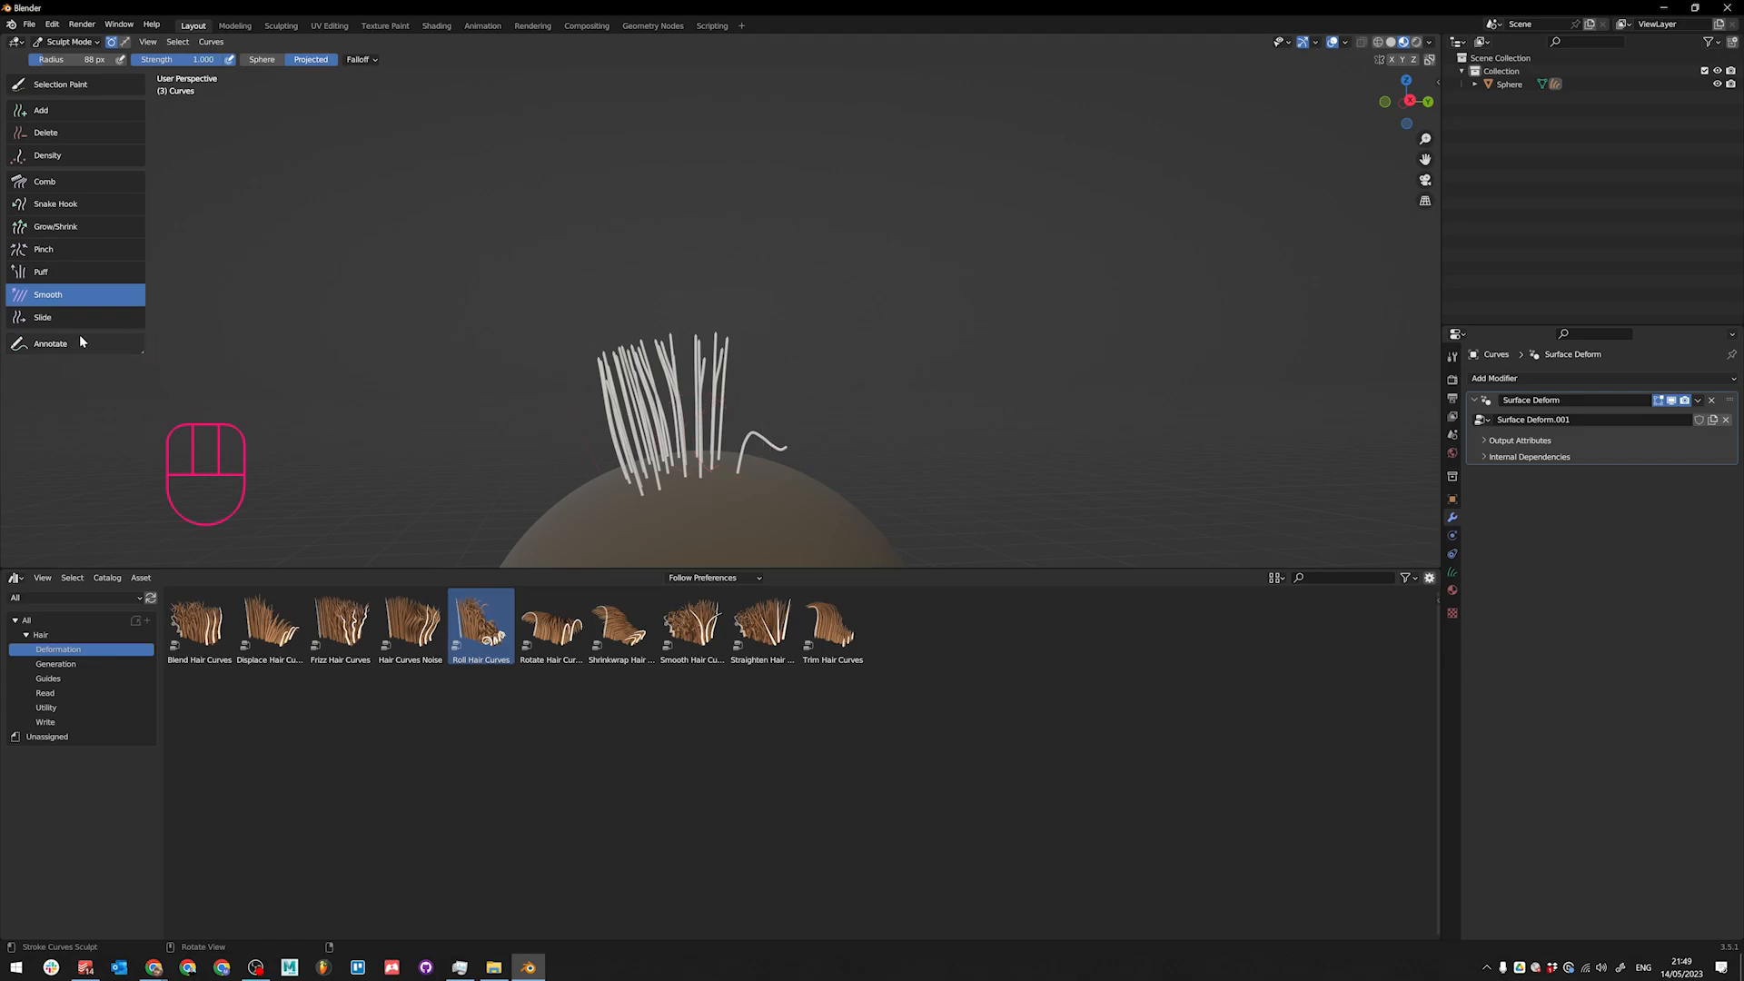
# Step: Slide the roots of several front hairs down across the sphere's surface with the Slide brush
pyautogui.click(78, 319)
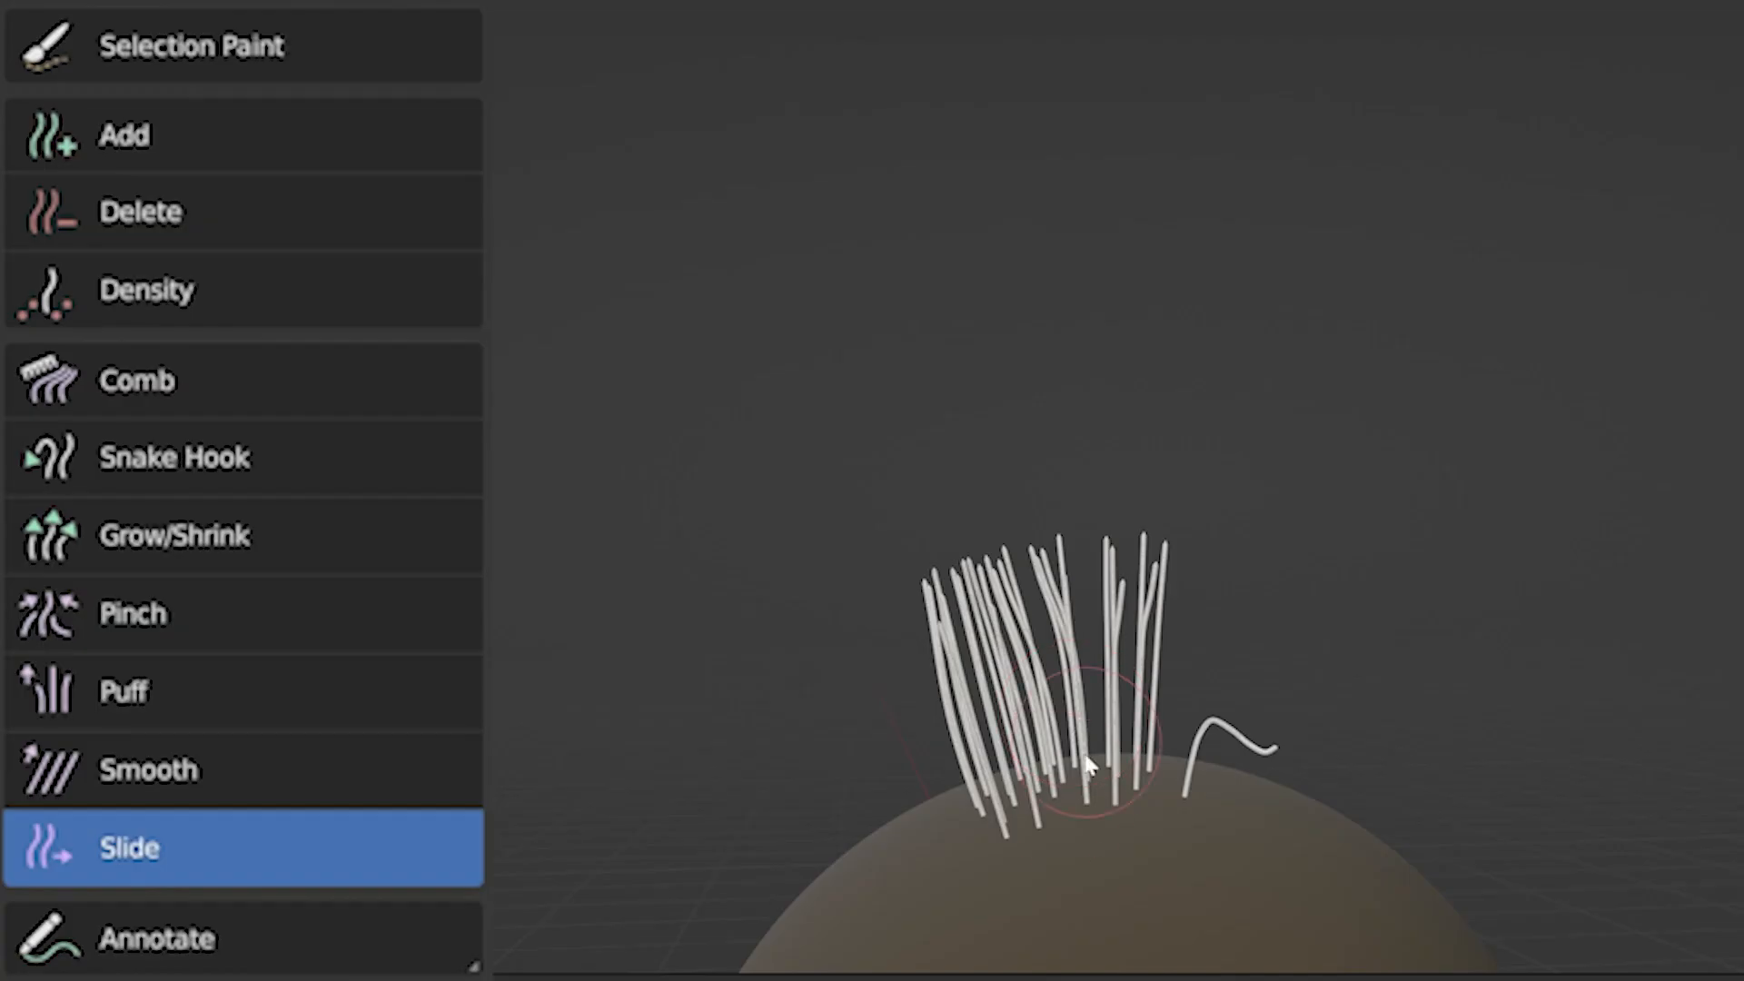
pyautogui.moveTo(684, 451); pyautogui.dragTo(750, 410, button='middle')
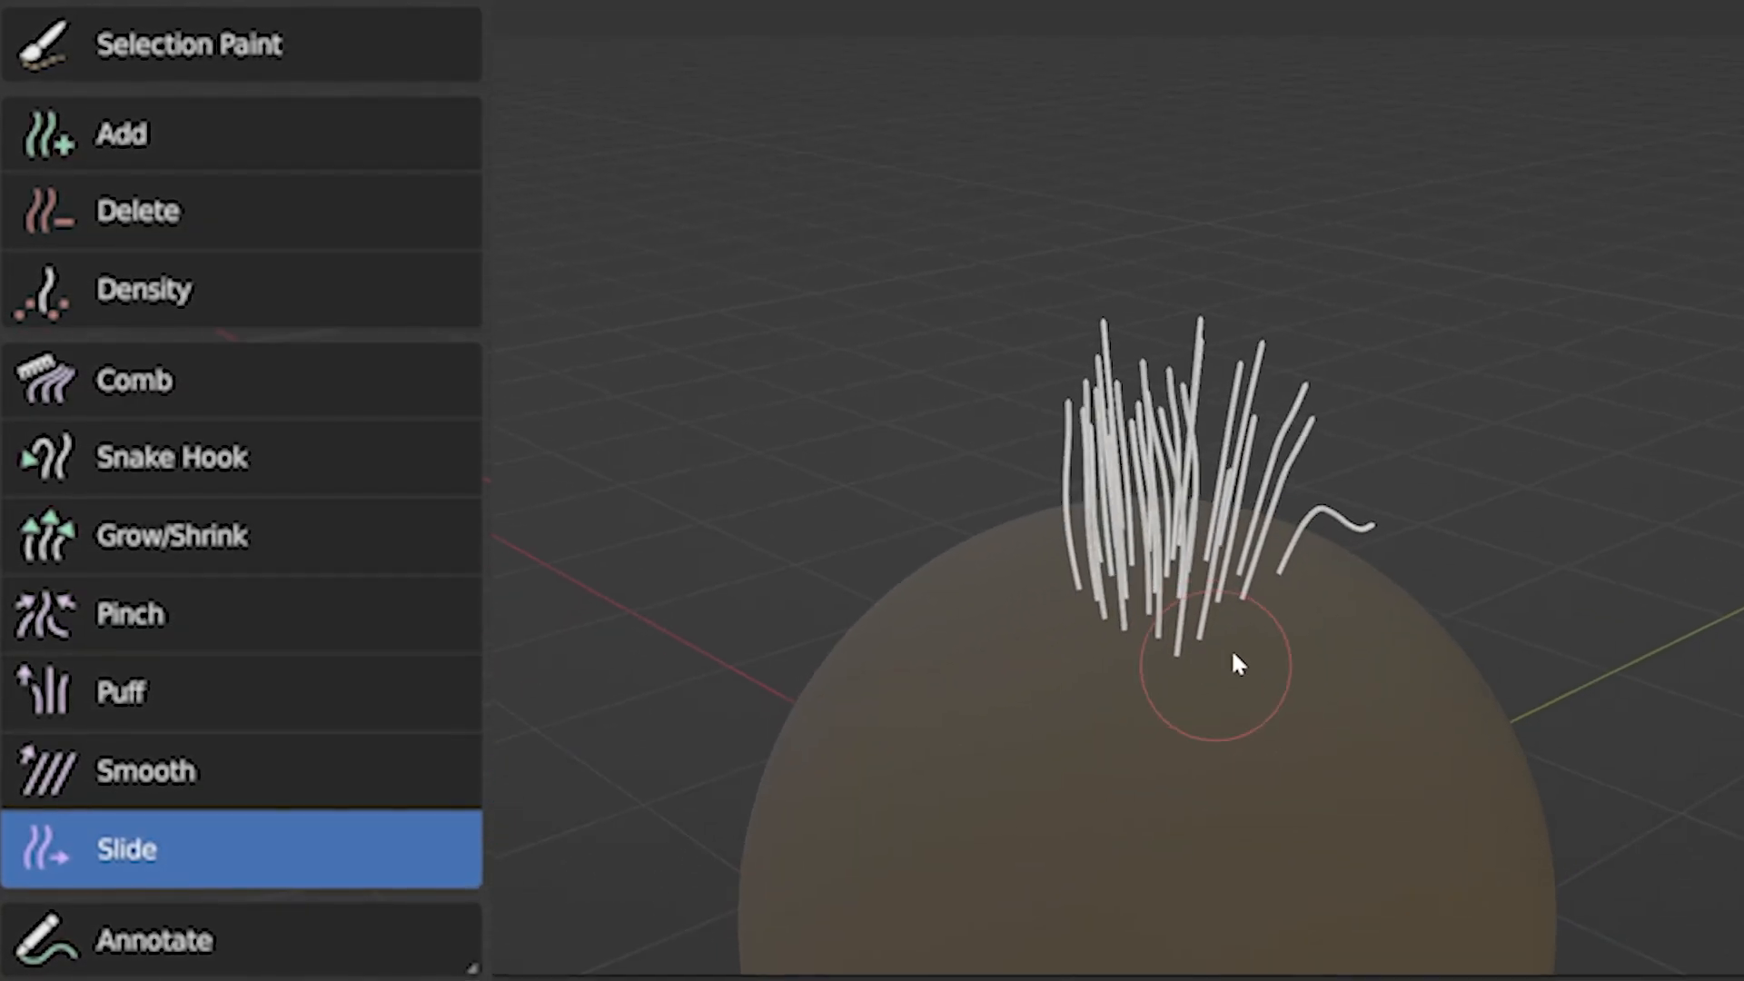
pyautogui.moveTo(1233, 654); pyautogui.dragTo(1213, 722, button='middle')
pyautogui.moveTo(1170, 643)
pyautogui.mouseDown()
pyautogui.moveTo(1150, 734)
pyautogui.moveTo(1274, 762)
pyautogui.moveTo(1101, 856)
pyautogui.moveTo(1040, 854)
pyautogui.moveTo(1253, 858)
pyautogui.moveTo(1344, 786)
pyautogui.moveTo(1359, 748)
pyautogui.mouseUp()
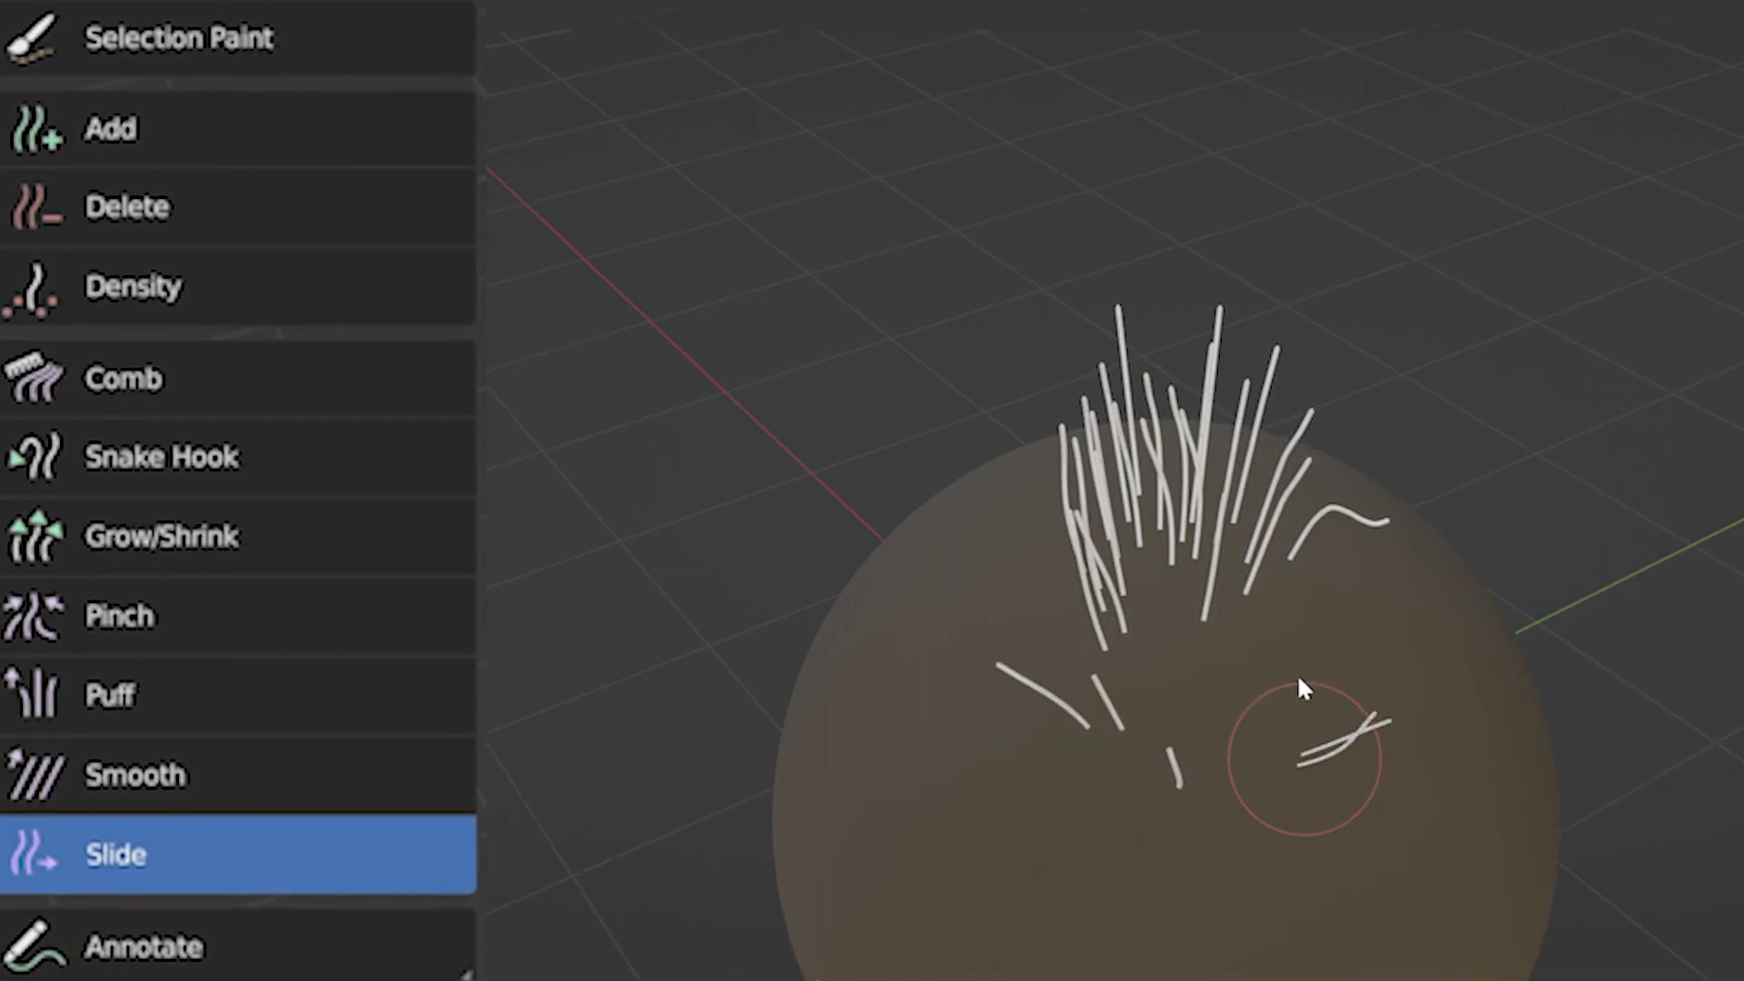
pyautogui.moveTo(1301, 689); pyautogui.dragTo(1273, 693)
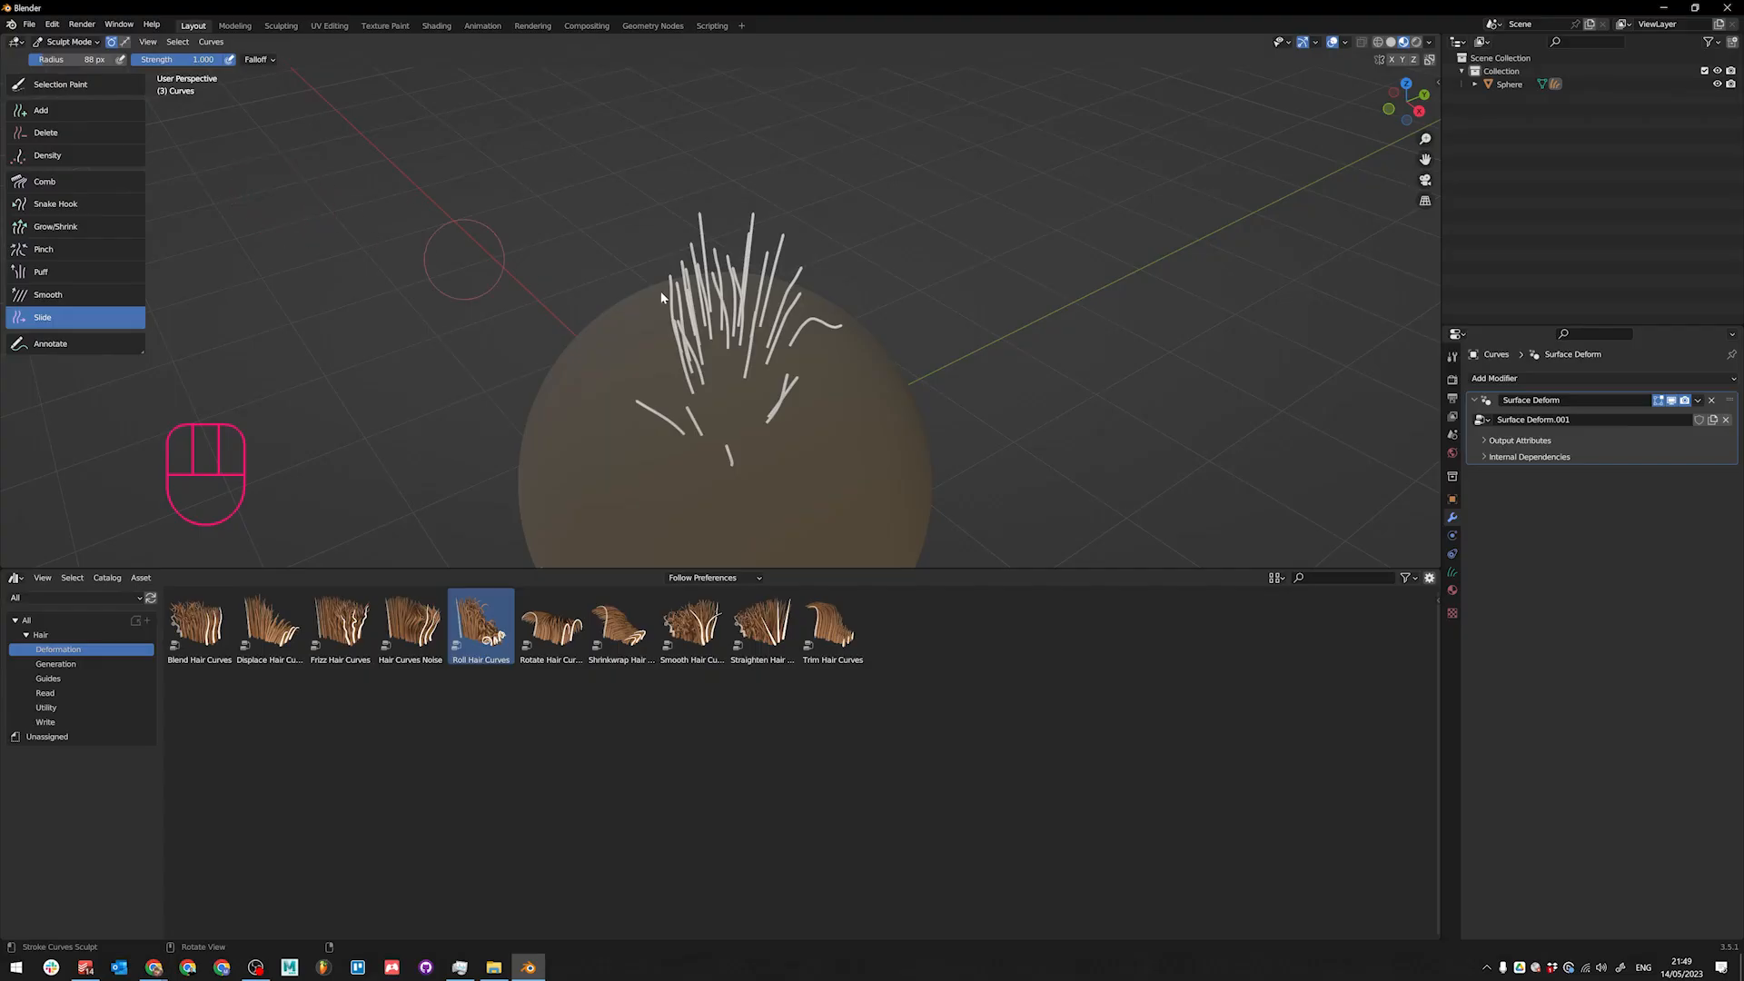
# Step: Use Selection Paint to select the tip of the hair at the sphere's top, then the isolated outermost hair instead
pyautogui.keyDown('alt'); pyautogui.moveTo(820, 431); pyautogui.dragTo(928, 406, button='middle'); pyautogui.keyUp('alt')
pyautogui.keyDown('alt'); pyautogui.keyDown('shift'); pyautogui.moveTo(768, 406); pyautogui.dragTo(908, 395, button='middle'); pyautogui.keyUp('shift'); pyautogui.keyUp('alt')
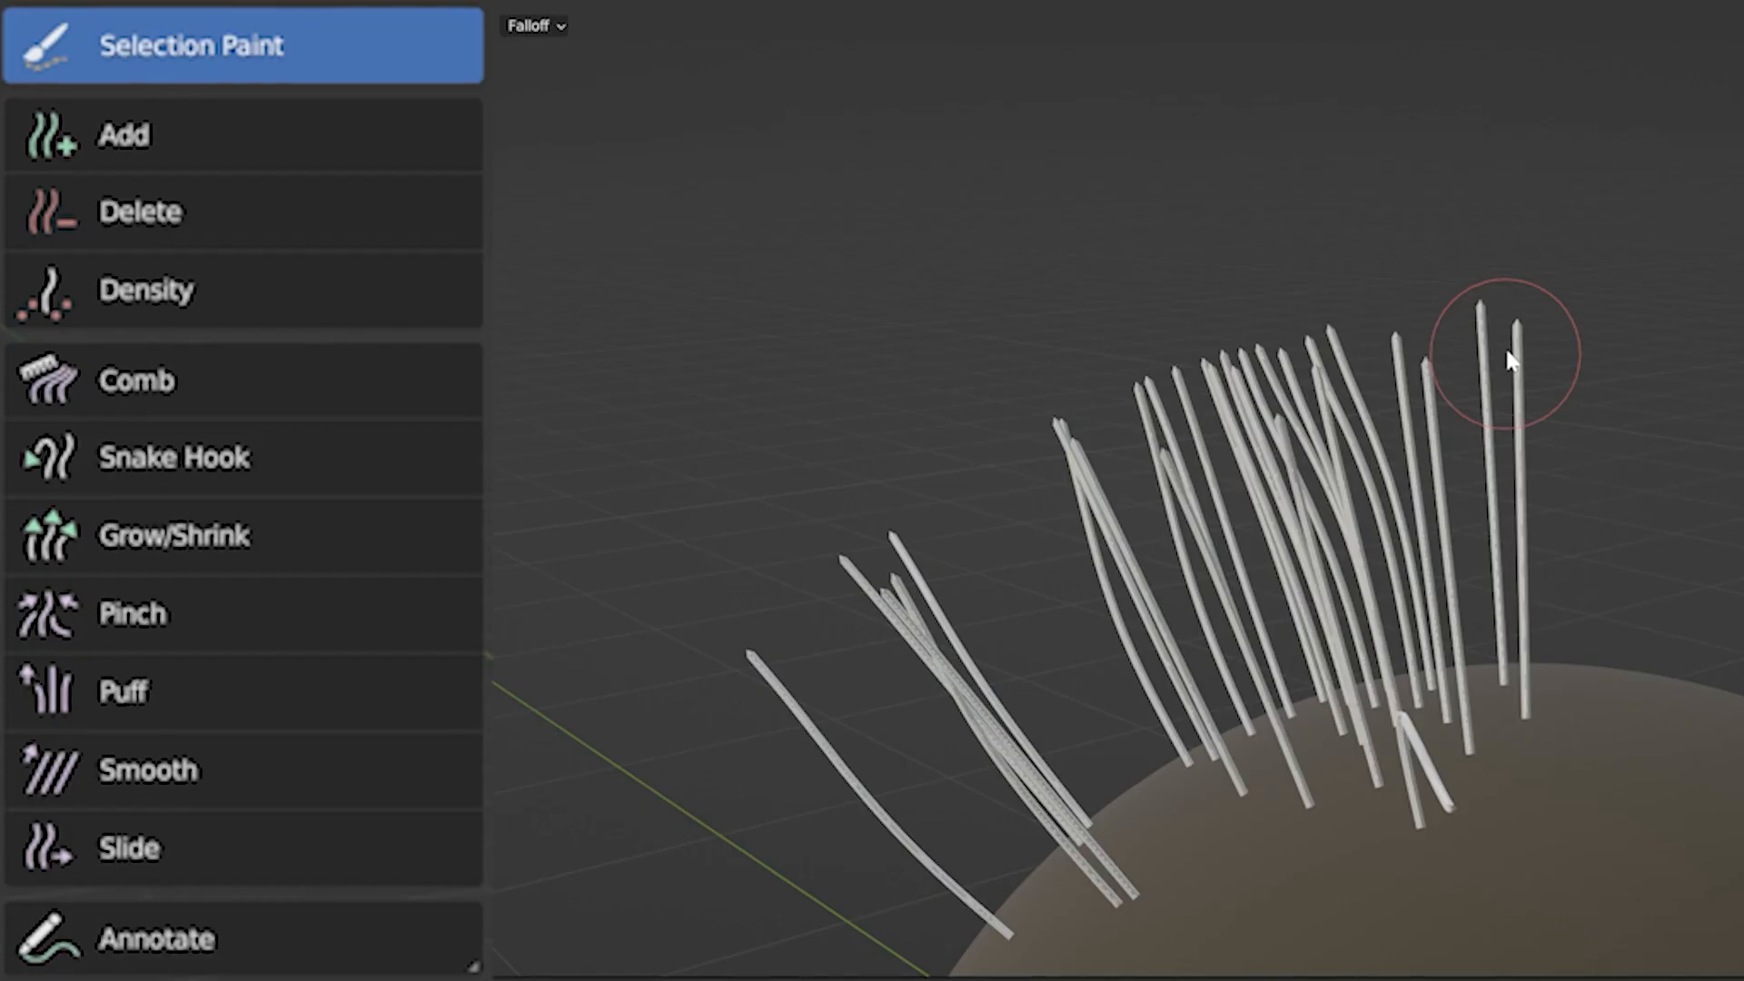
pyautogui.click(916, 232)
pyautogui.keyDown('alt'); pyautogui.moveTo(931, 277); pyautogui.dragTo(913, 255, button='middle'); pyautogui.keyUp('alt')
pyautogui.keyDown('alt'); pyautogui.moveTo(1510, 394); pyautogui.dragTo(1545, 406, button='middle'); pyautogui.keyUp('alt')
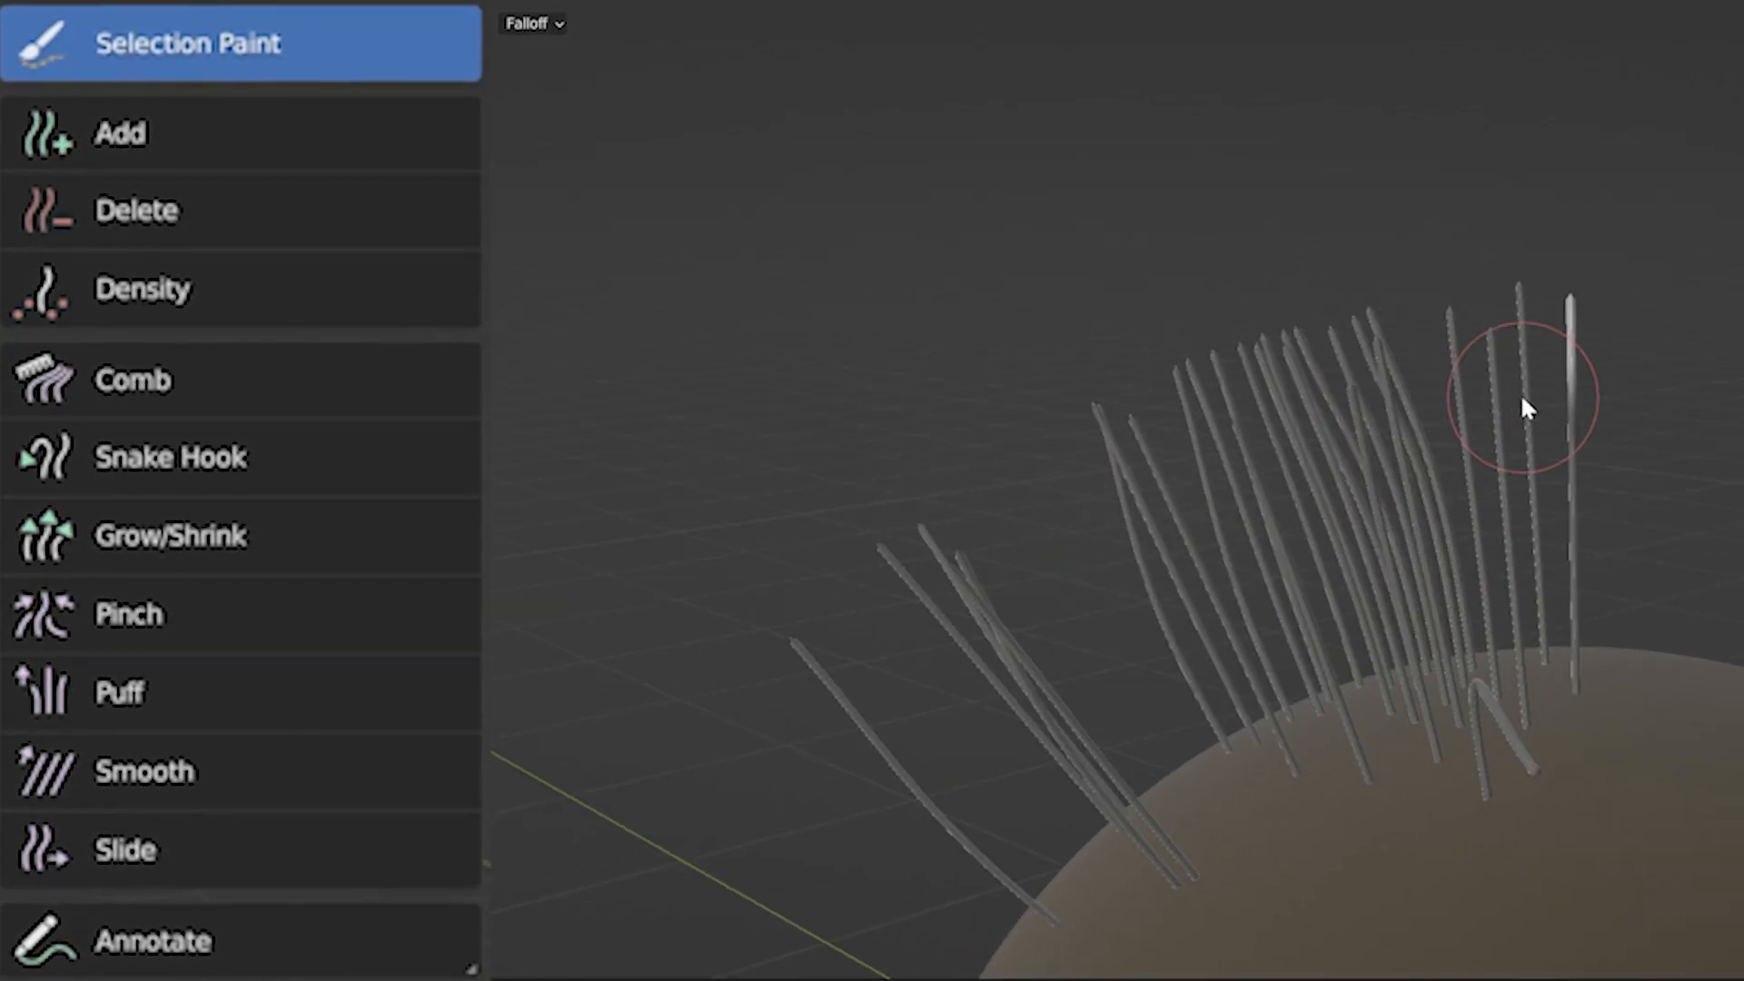
pyautogui.moveTo(1617, 492)
pyautogui.keyDown('alt'); pyautogui.mouseDown(button='middle')
pyautogui.moveTo(1587, 438)
pyautogui.moveTo(1513, 434)
pyautogui.mouseUp(button='middle'); pyautogui.keyUp('alt')
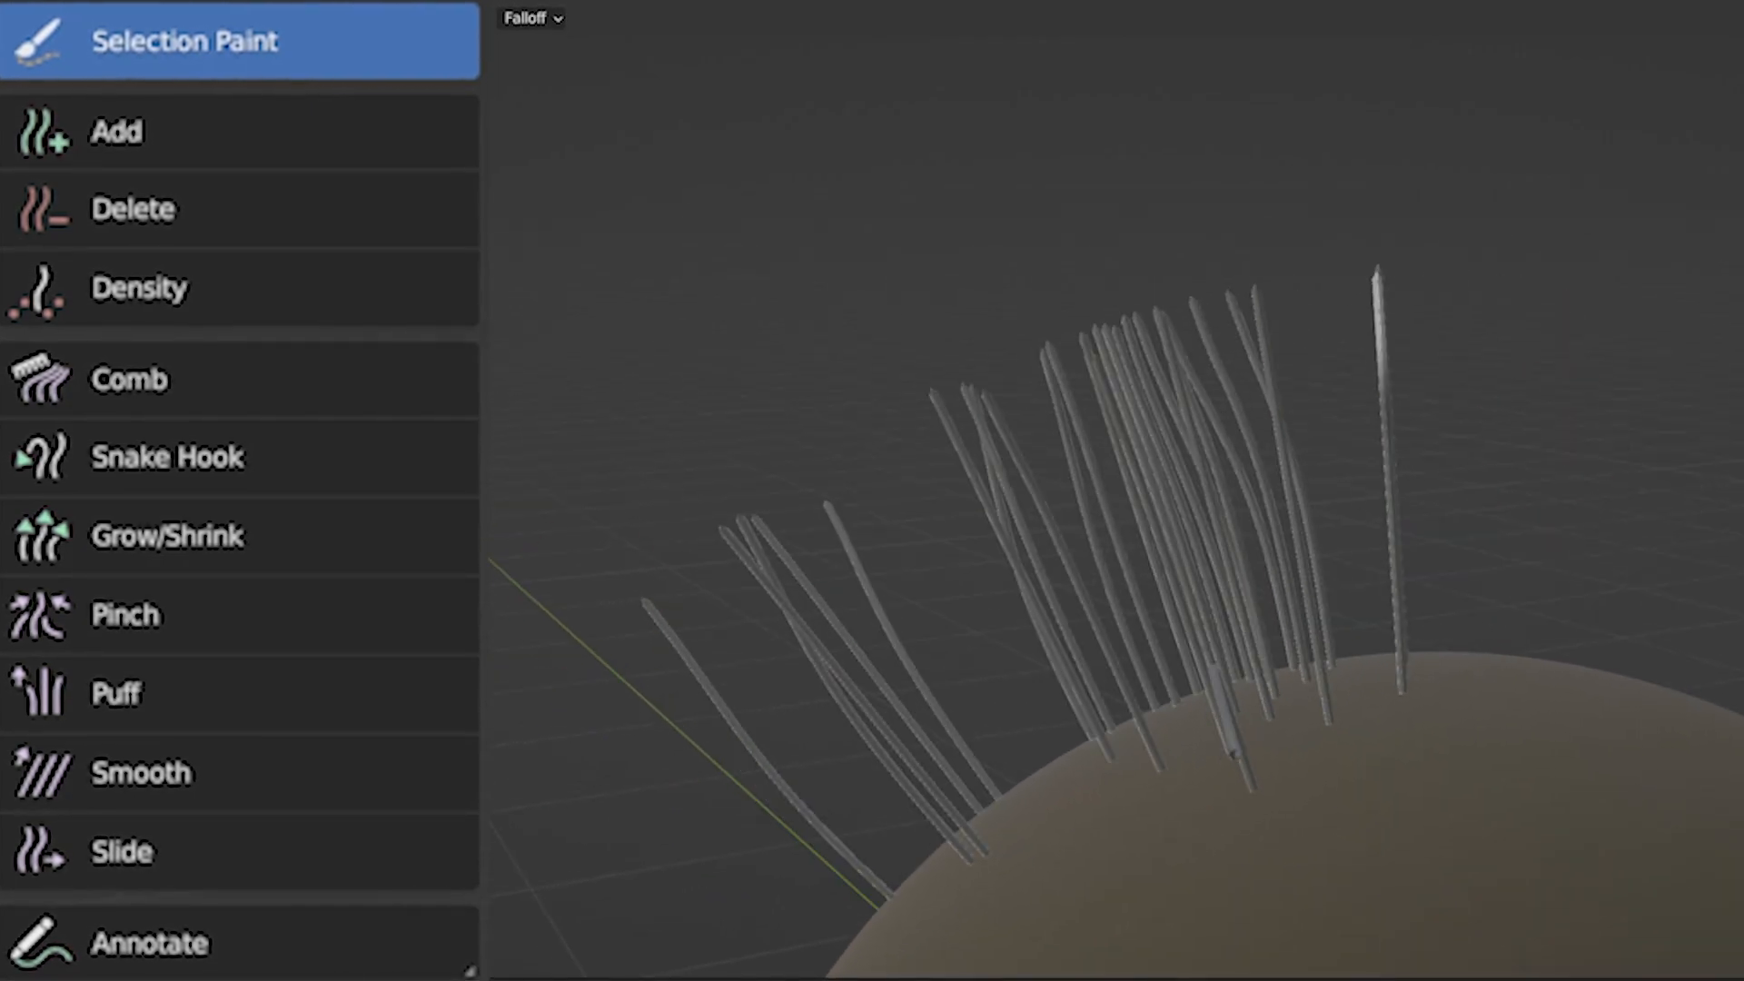
pyautogui.moveTo(625, 636); pyautogui.dragTo(864, 919)
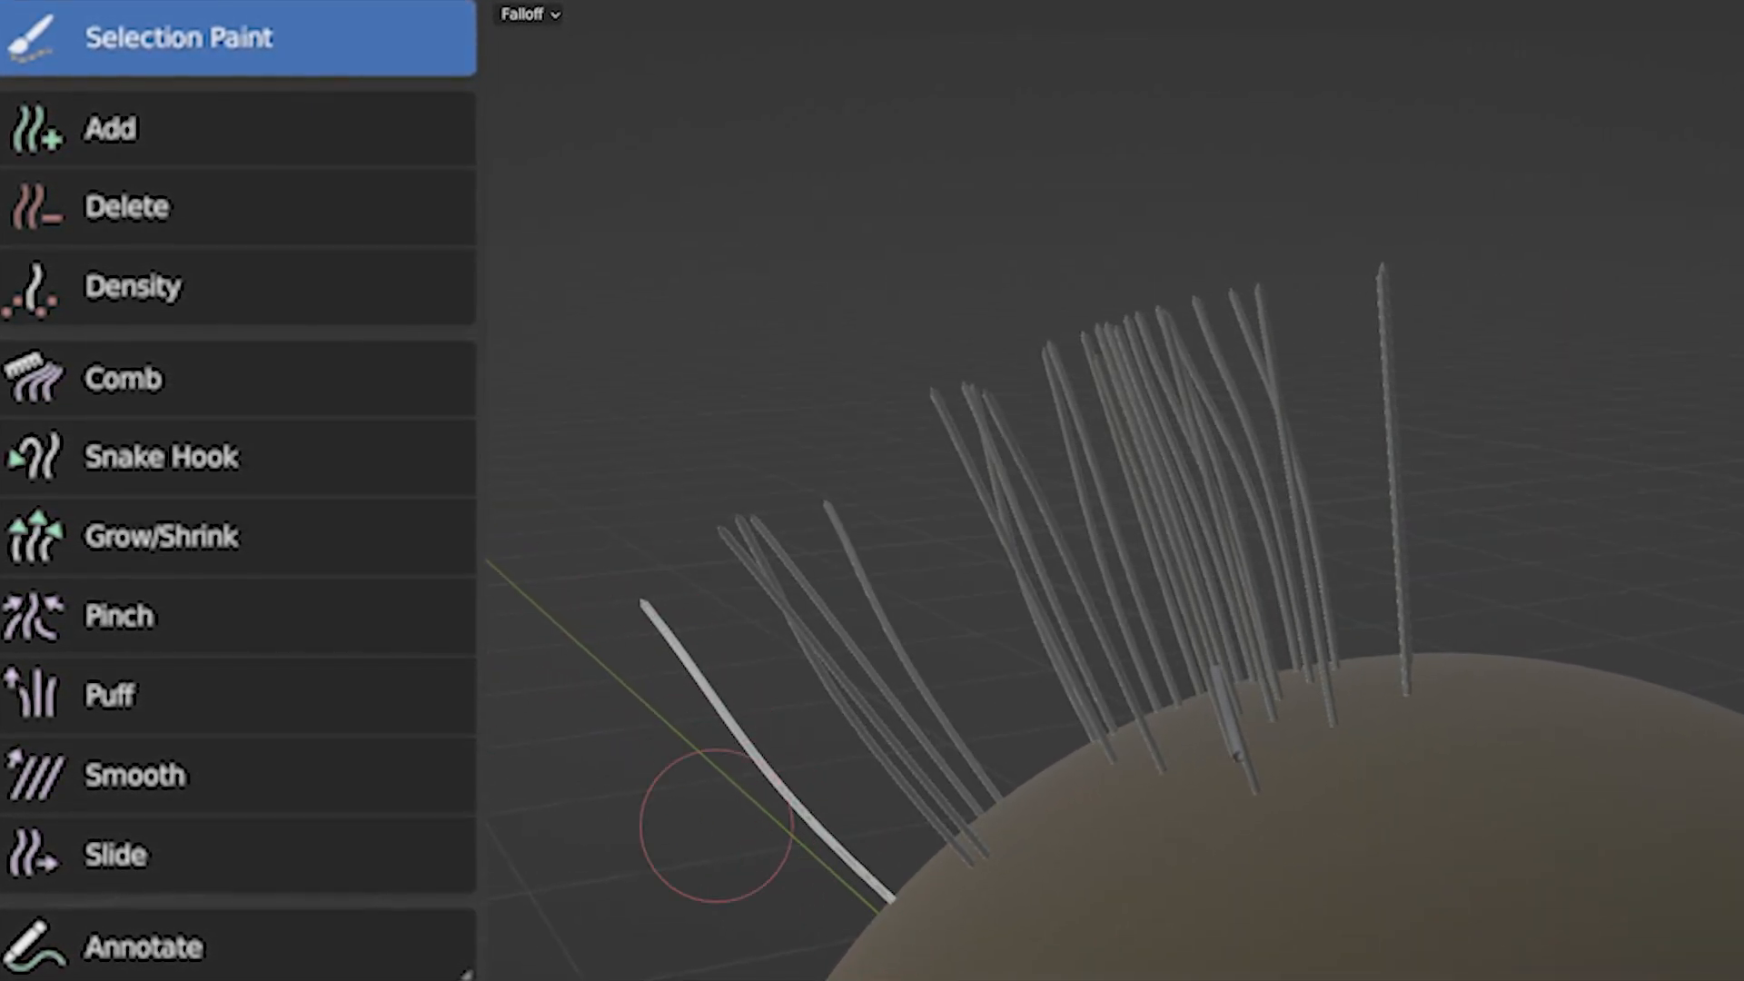
# Step: Try combing across the selected outermost hair and its unselected neighbours with the Comb brush, then undo the strokes
pyautogui.click(124, 382)
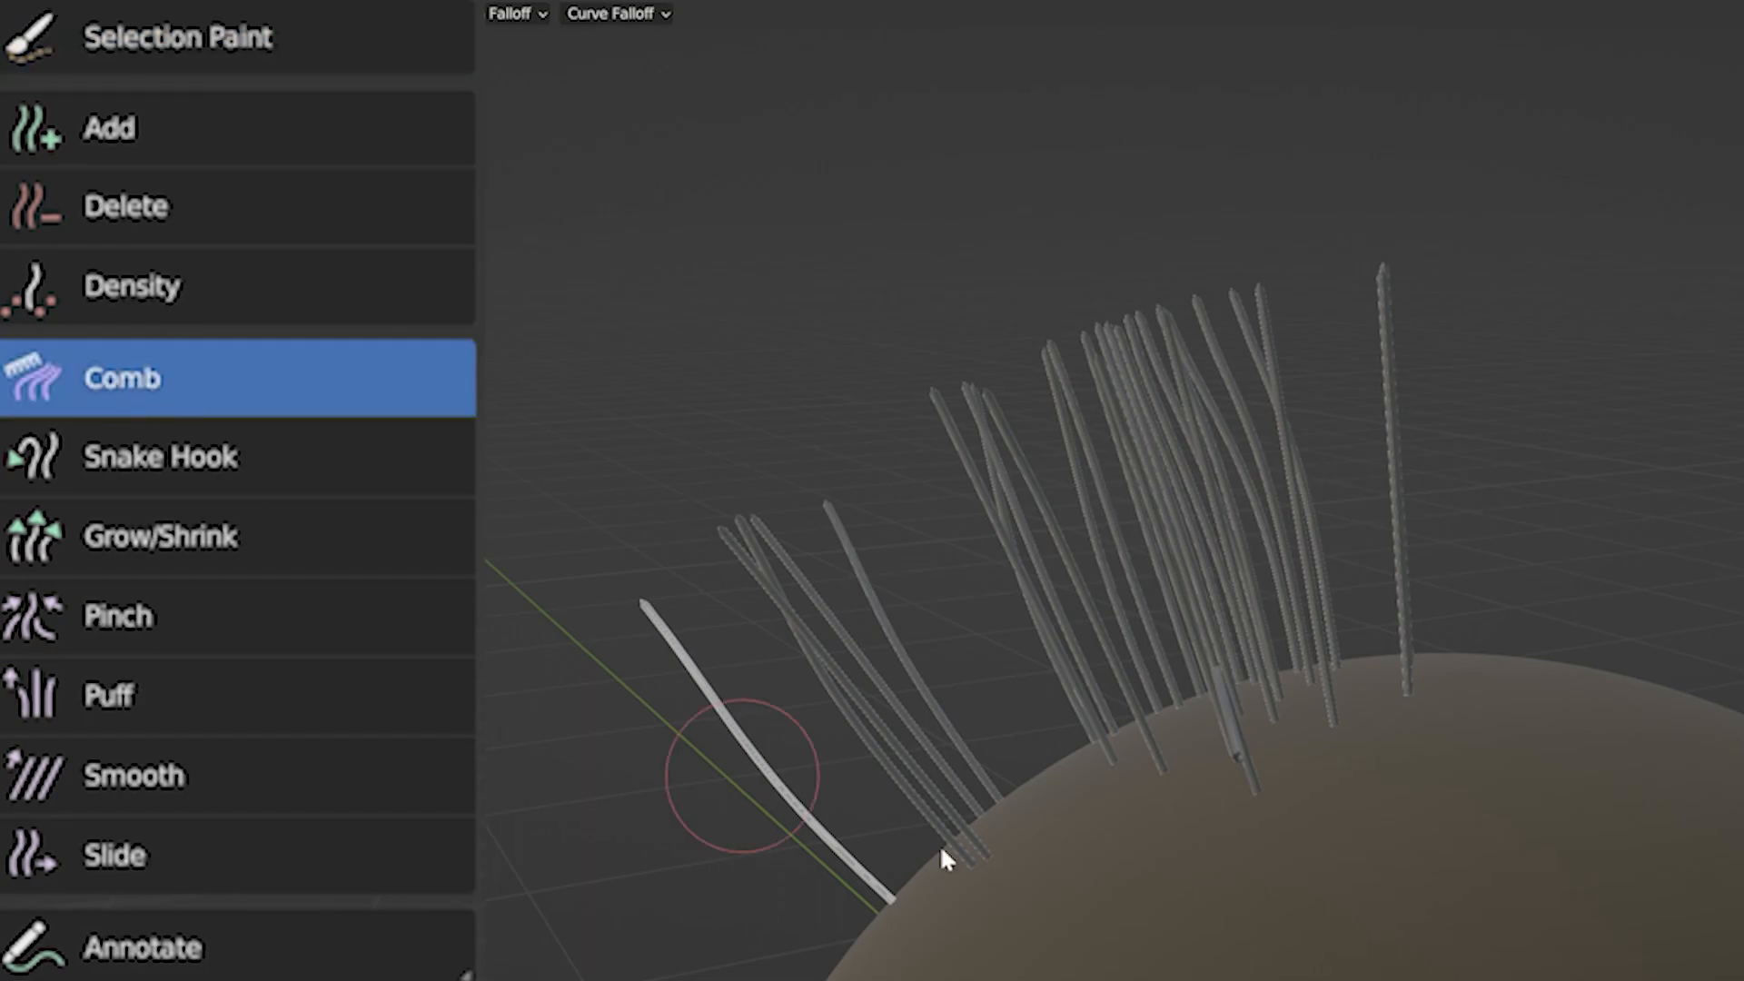
pyautogui.moveTo(596, 711)
pyautogui.mouseDown()
pyautogui.moveTo(673, 628)
pyautogui.moveTo(762, 808)
pyautogui.moveTo(963, 618)
pyautogui.mouseUp()
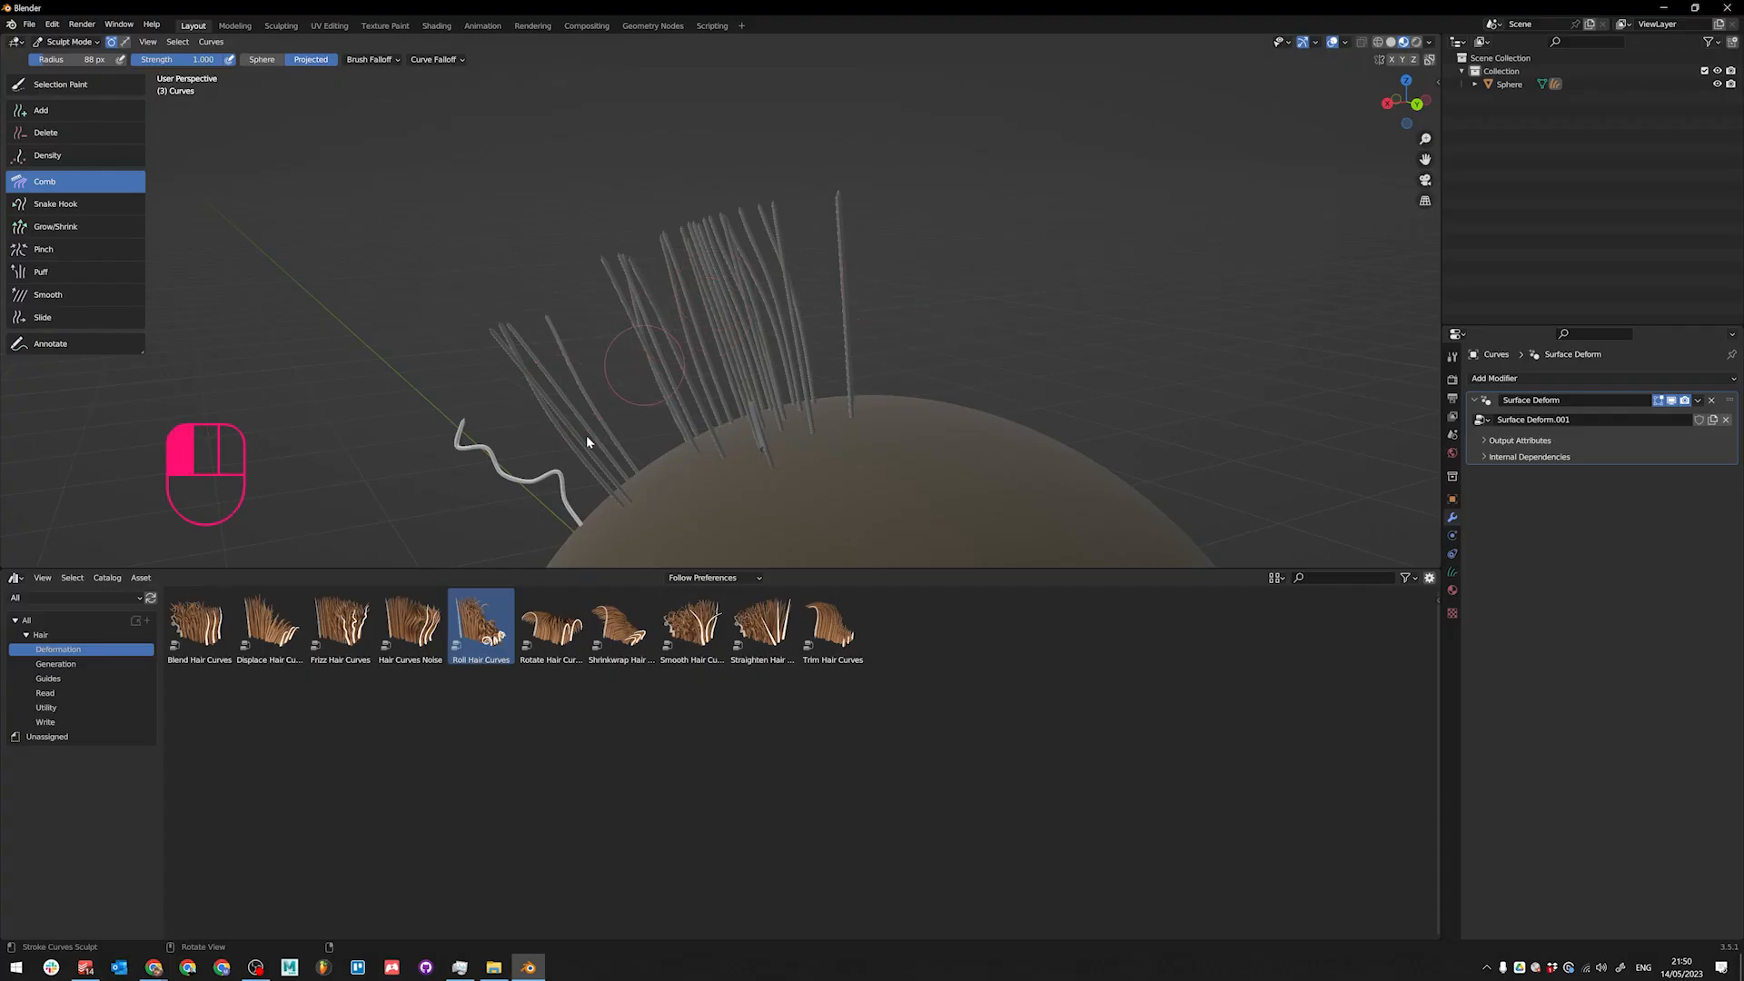
pyautogui.hotkey('ctrl', 'z')
pyautogui.hotkey('ctrl', 'z')
pyautogui.hotkey('ctrl', 'z')
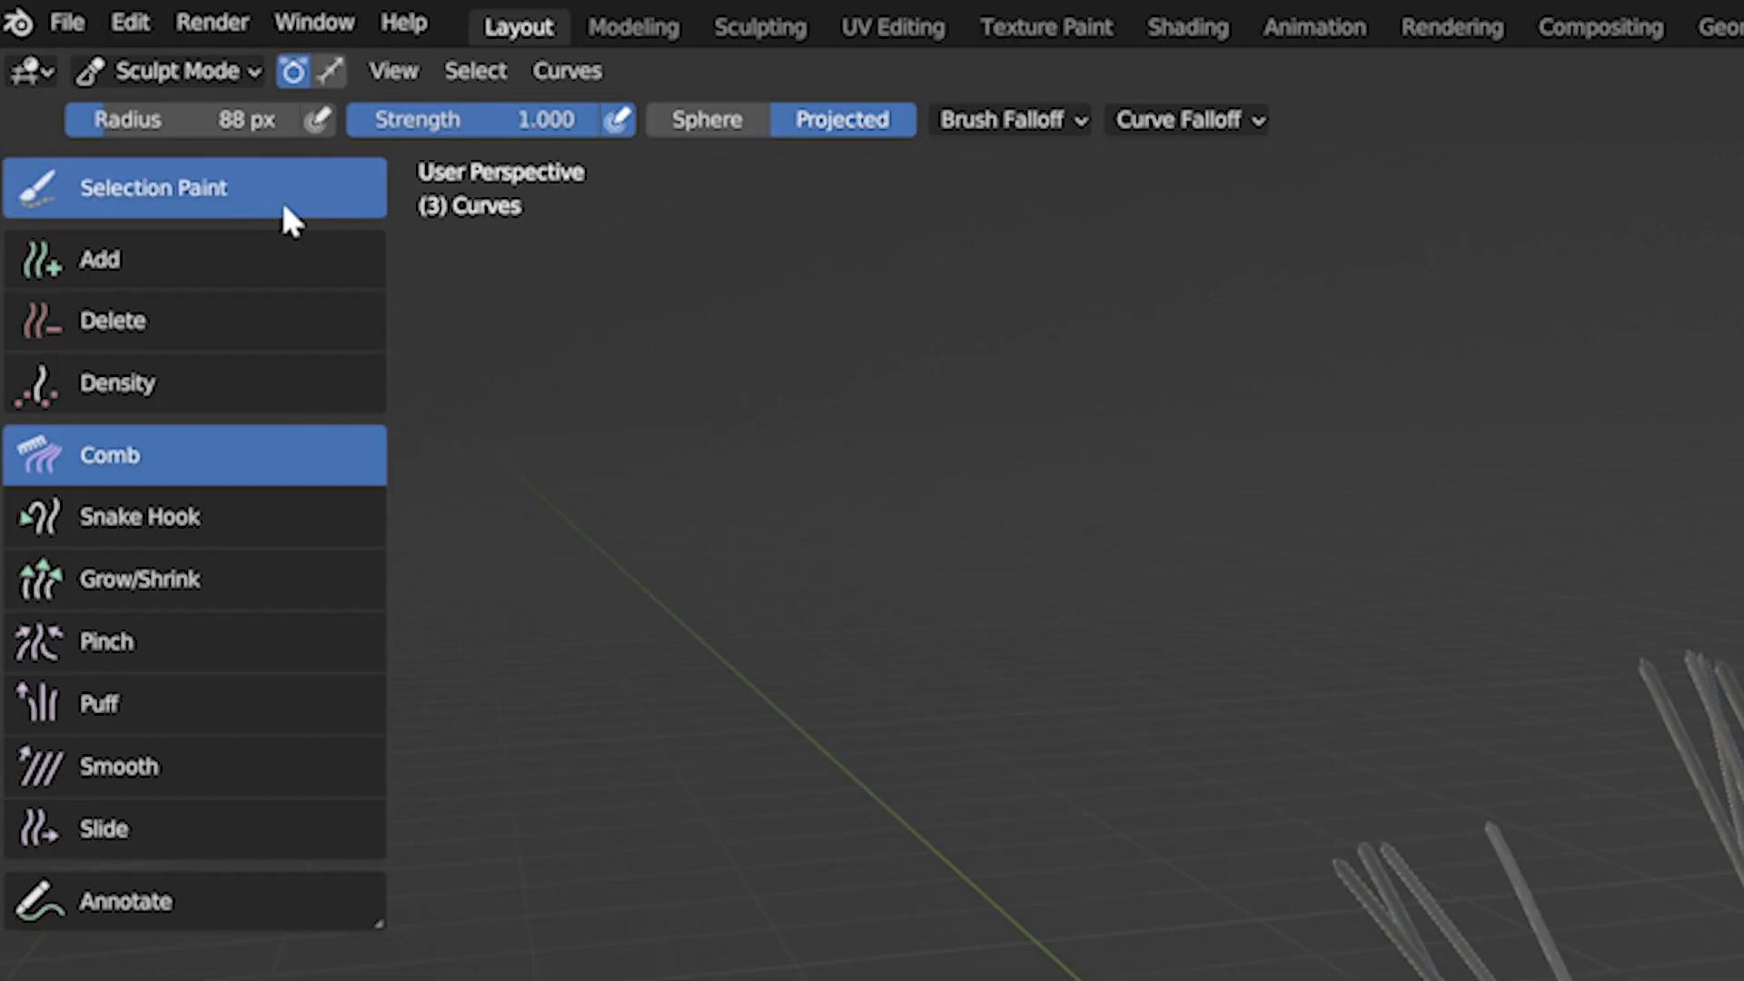
# Step: Switch Selection Paint from control point to curve selection mode and select the whole isolated hair at the sphere's top
pyautogui.click(72, 88)
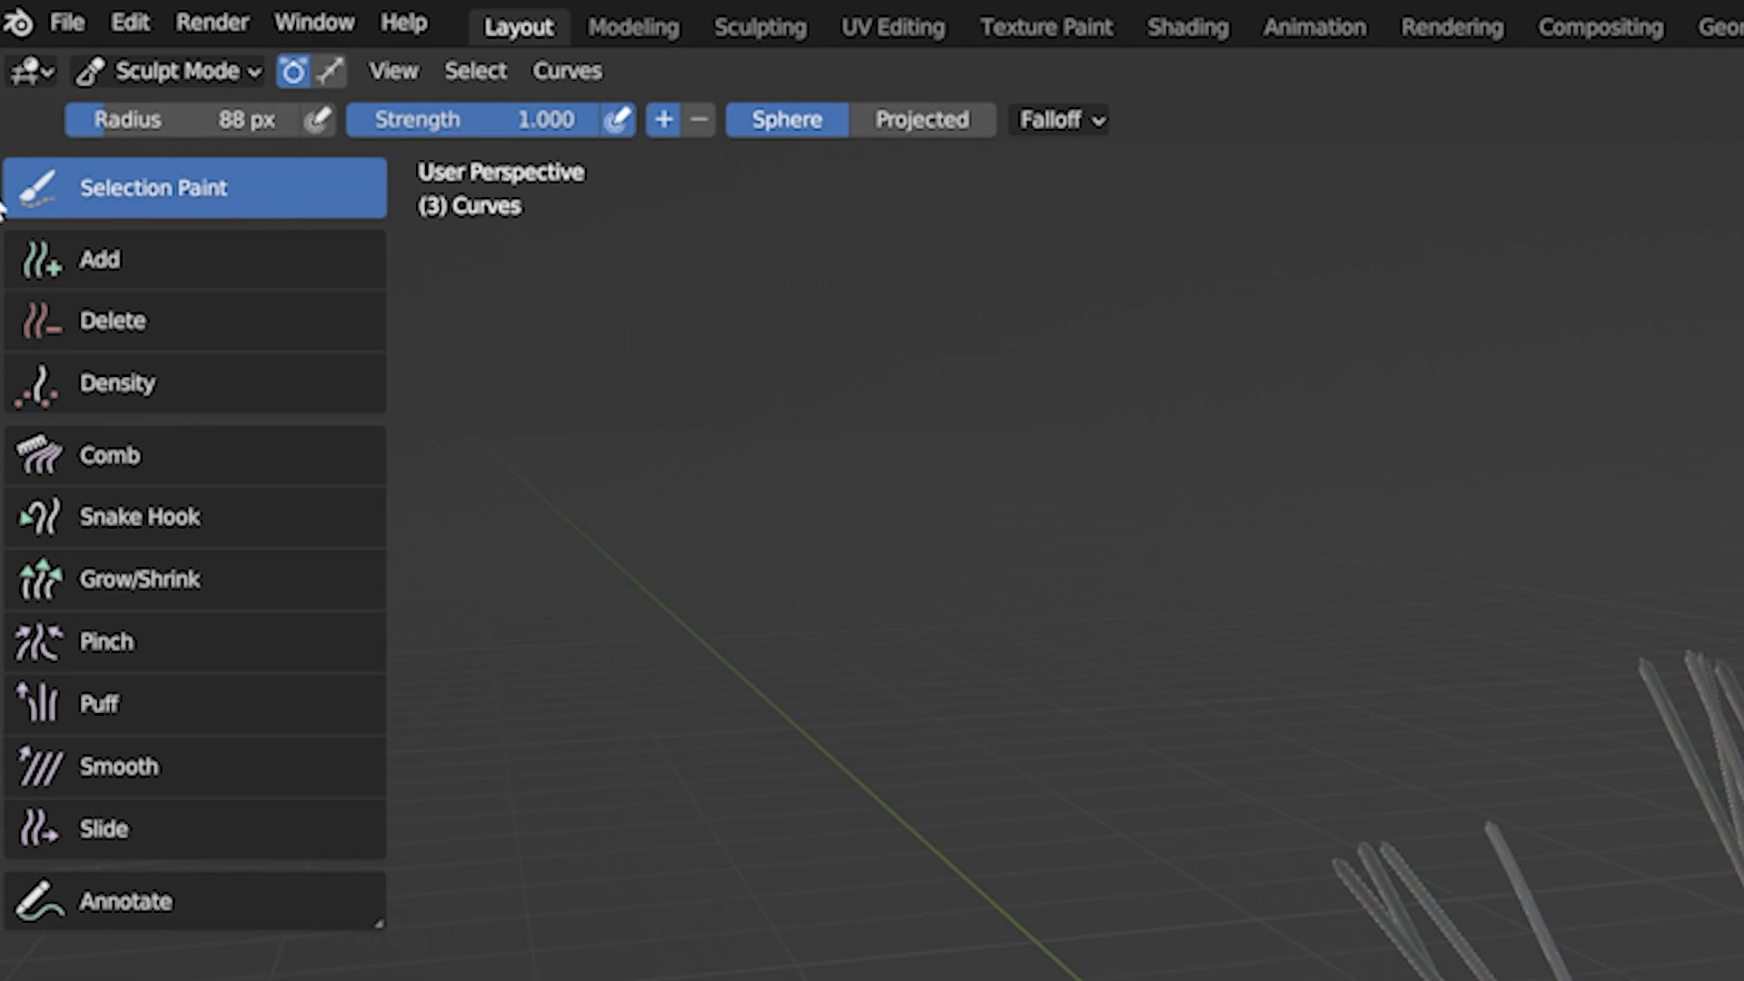
pyautogui.click(496, 69)
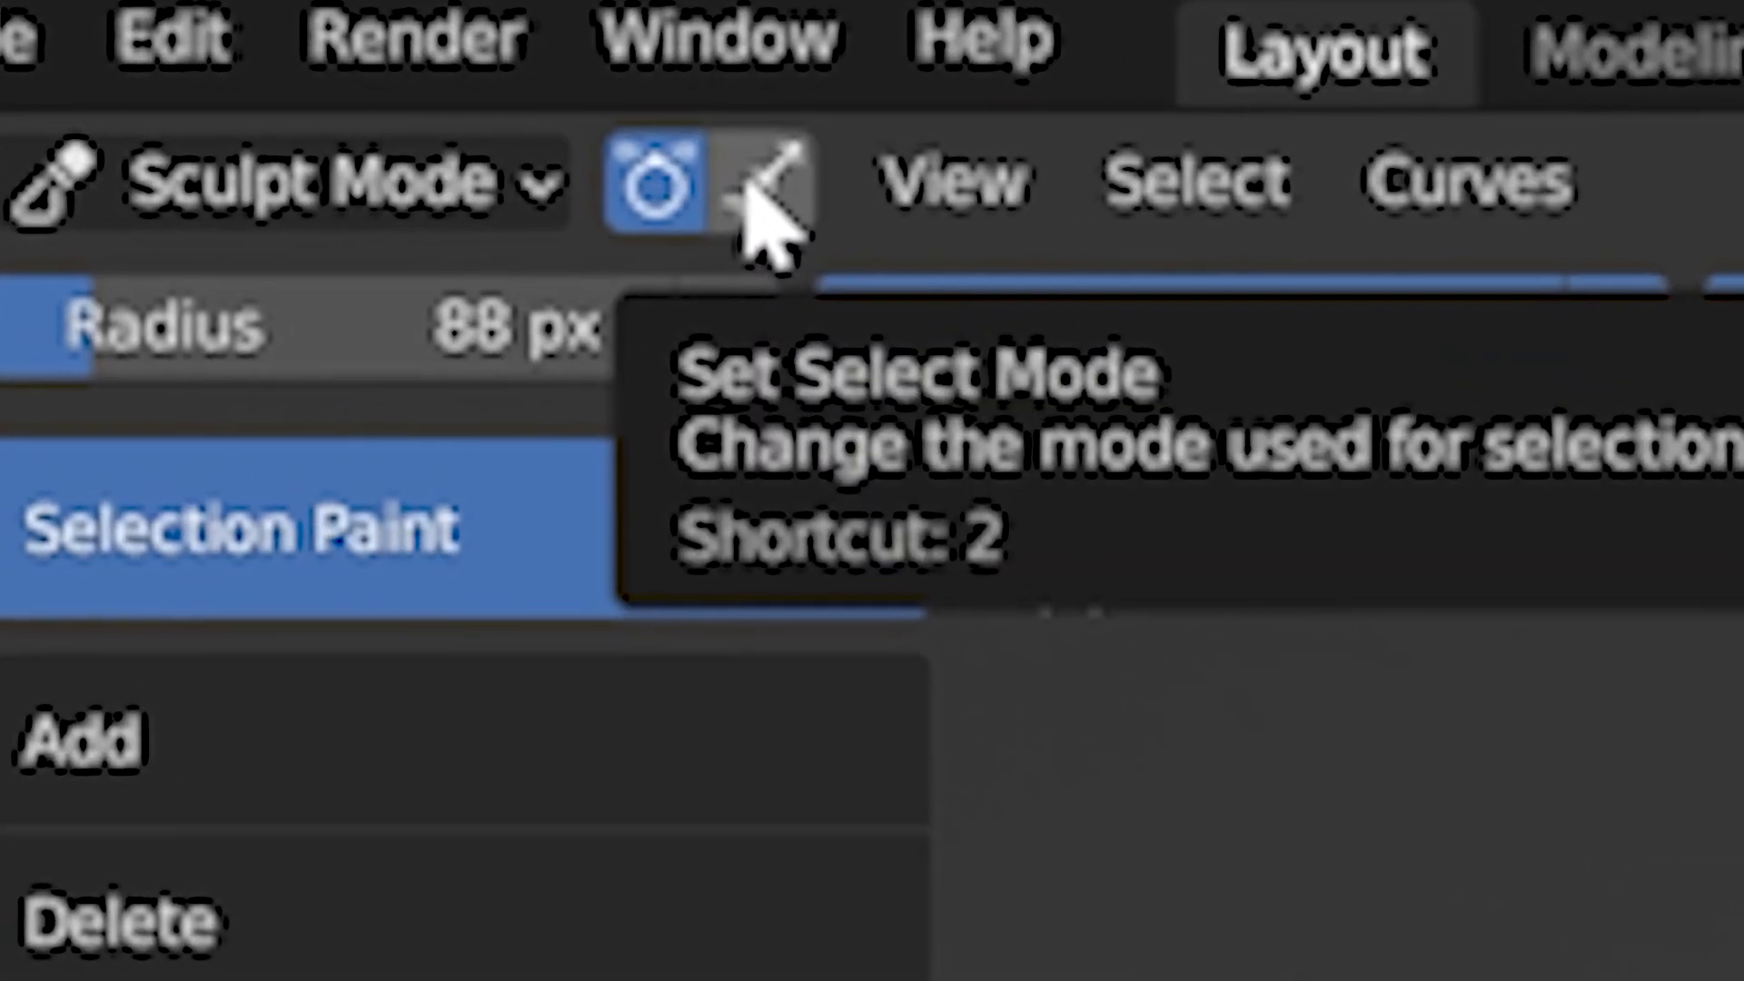
pyautogui.click(124, 44)
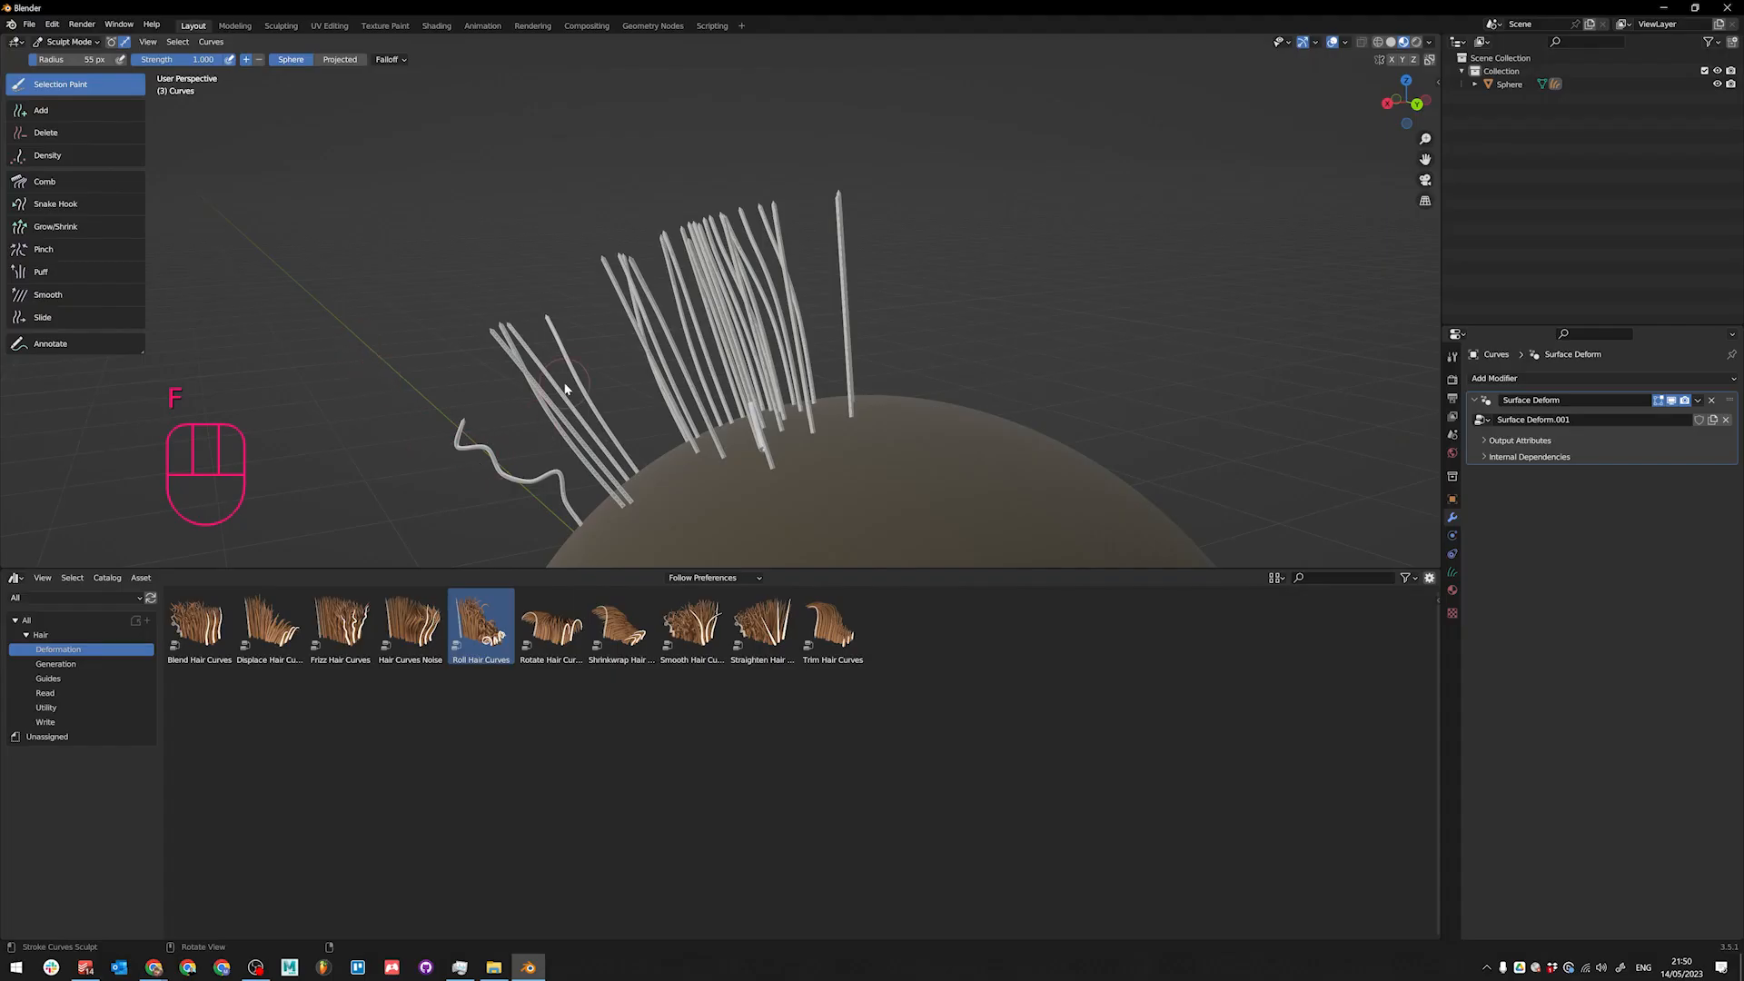
pyautogui.click(573, 376)
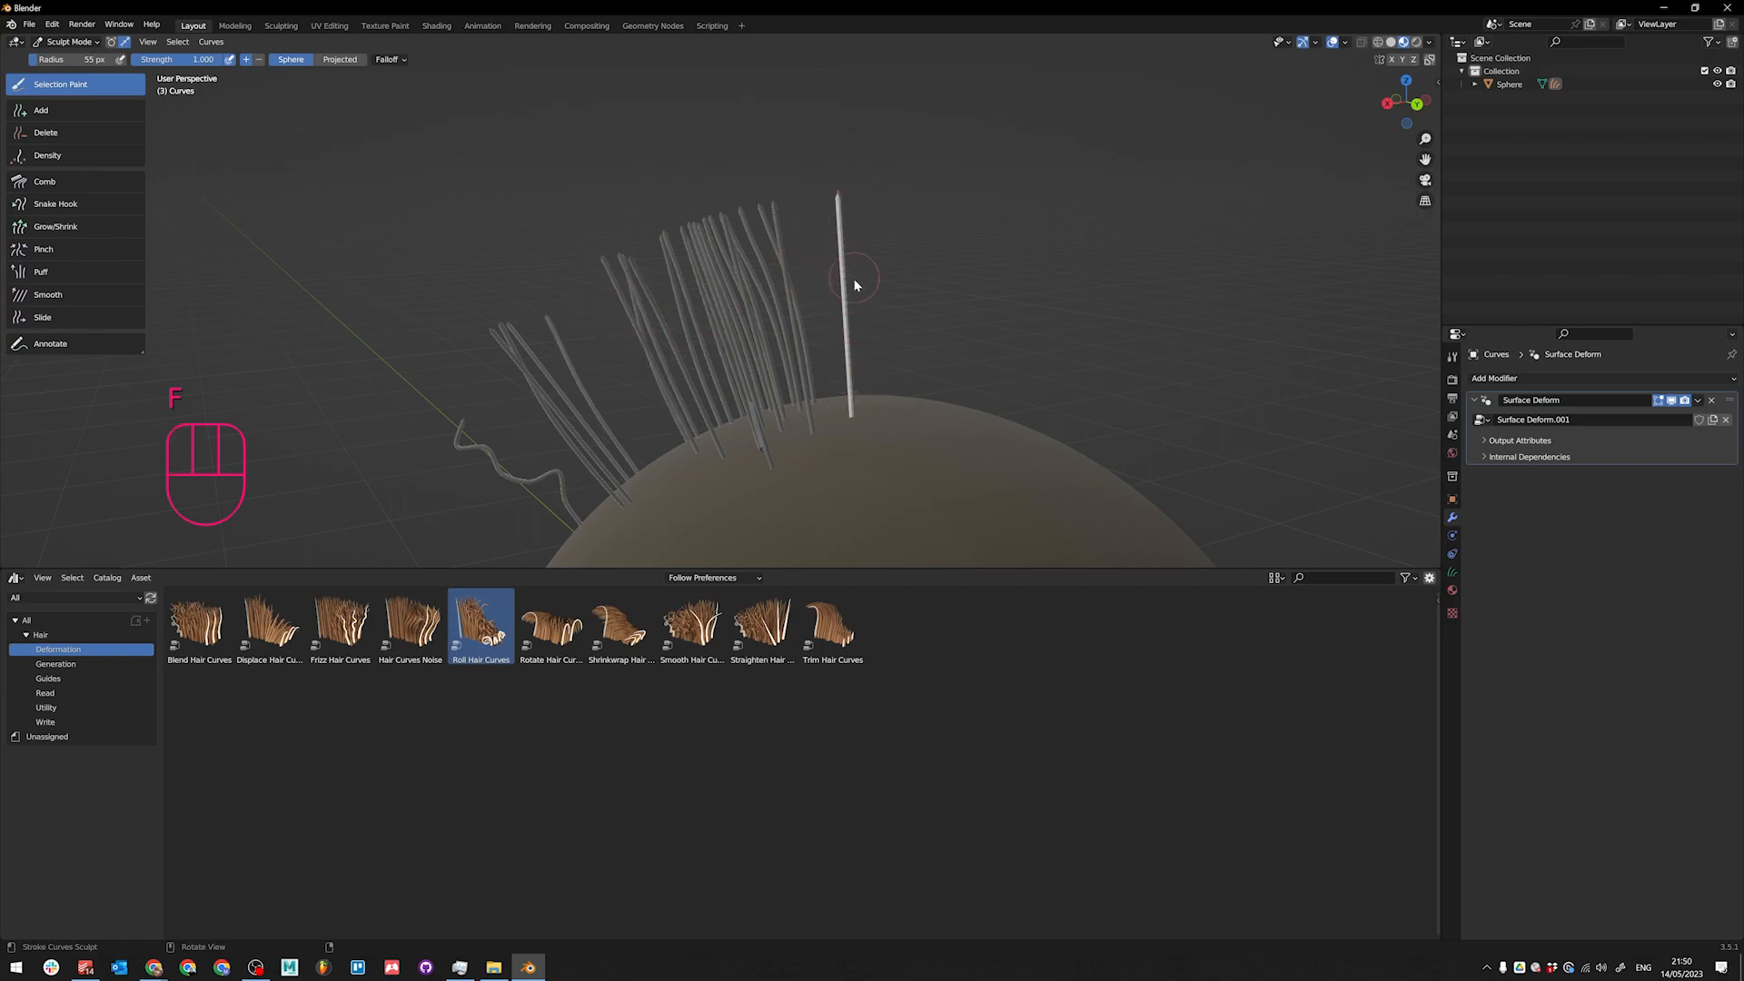
pyautogui.click(563, 334)
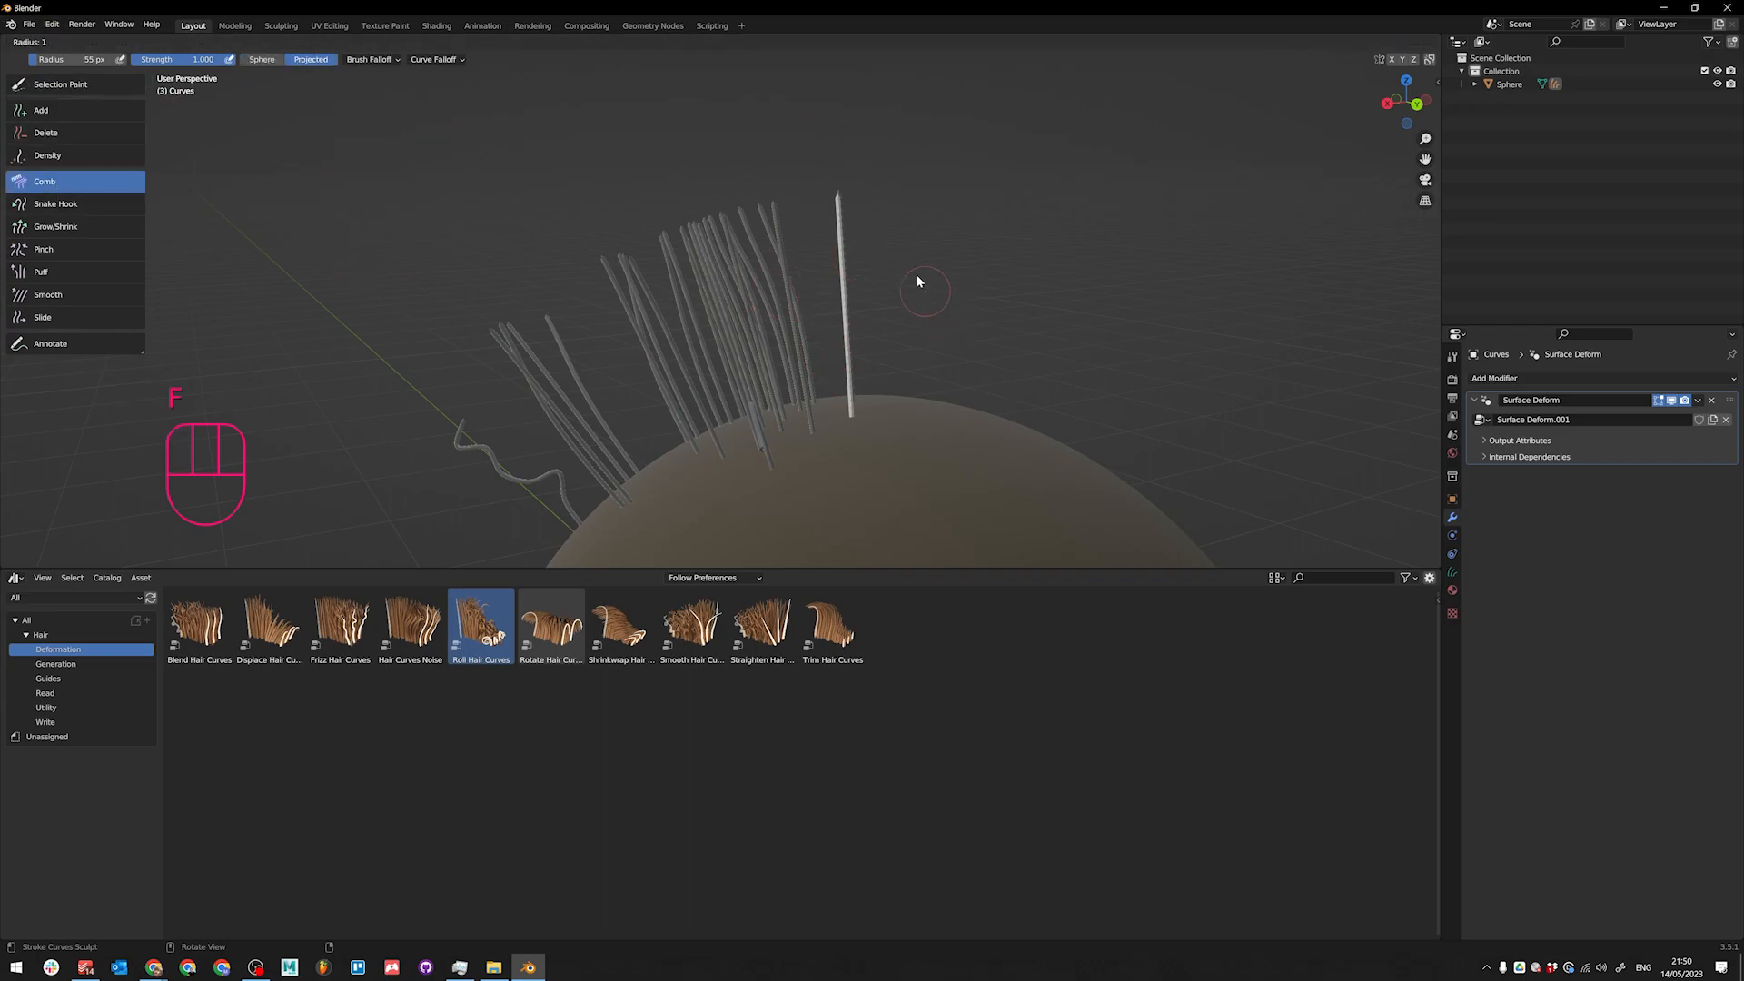
# Step: Comb the selected isolated hair into a wavy shape with the Comb brush at a 134 px radius
pyautogui.click(973, 297)
pyautogui.moveTo(835, 210)
pyautogui.mouseDown()
pyautogui.moveTo(852, 273)
pyautogui.moveTo(848, 350)
pyautogui.moveTo(825, 361)
pyautogui.mouseUp()
pyautogui.moveTo(1099, 586); pyautogui.dragTo(1196, 623)
pyautogui.moveTo(1211, 472); pyautogui.dragTo(1232, 668, button='middle')
pyautogui.moveTo(1449, 936); pyautogui.dragTo(1181, 459, button='middle')
pyautogui.moveTo(1181, 459)
pyautogui.mouseDown()
pyautogui.moveTo(1160, 459)
pyautogui.moveTo(1160, 401)
pyautogui.moveTo(1153, 487)
pyautogui.moveTo(1131, 418)
pyautogui.mouseUp()
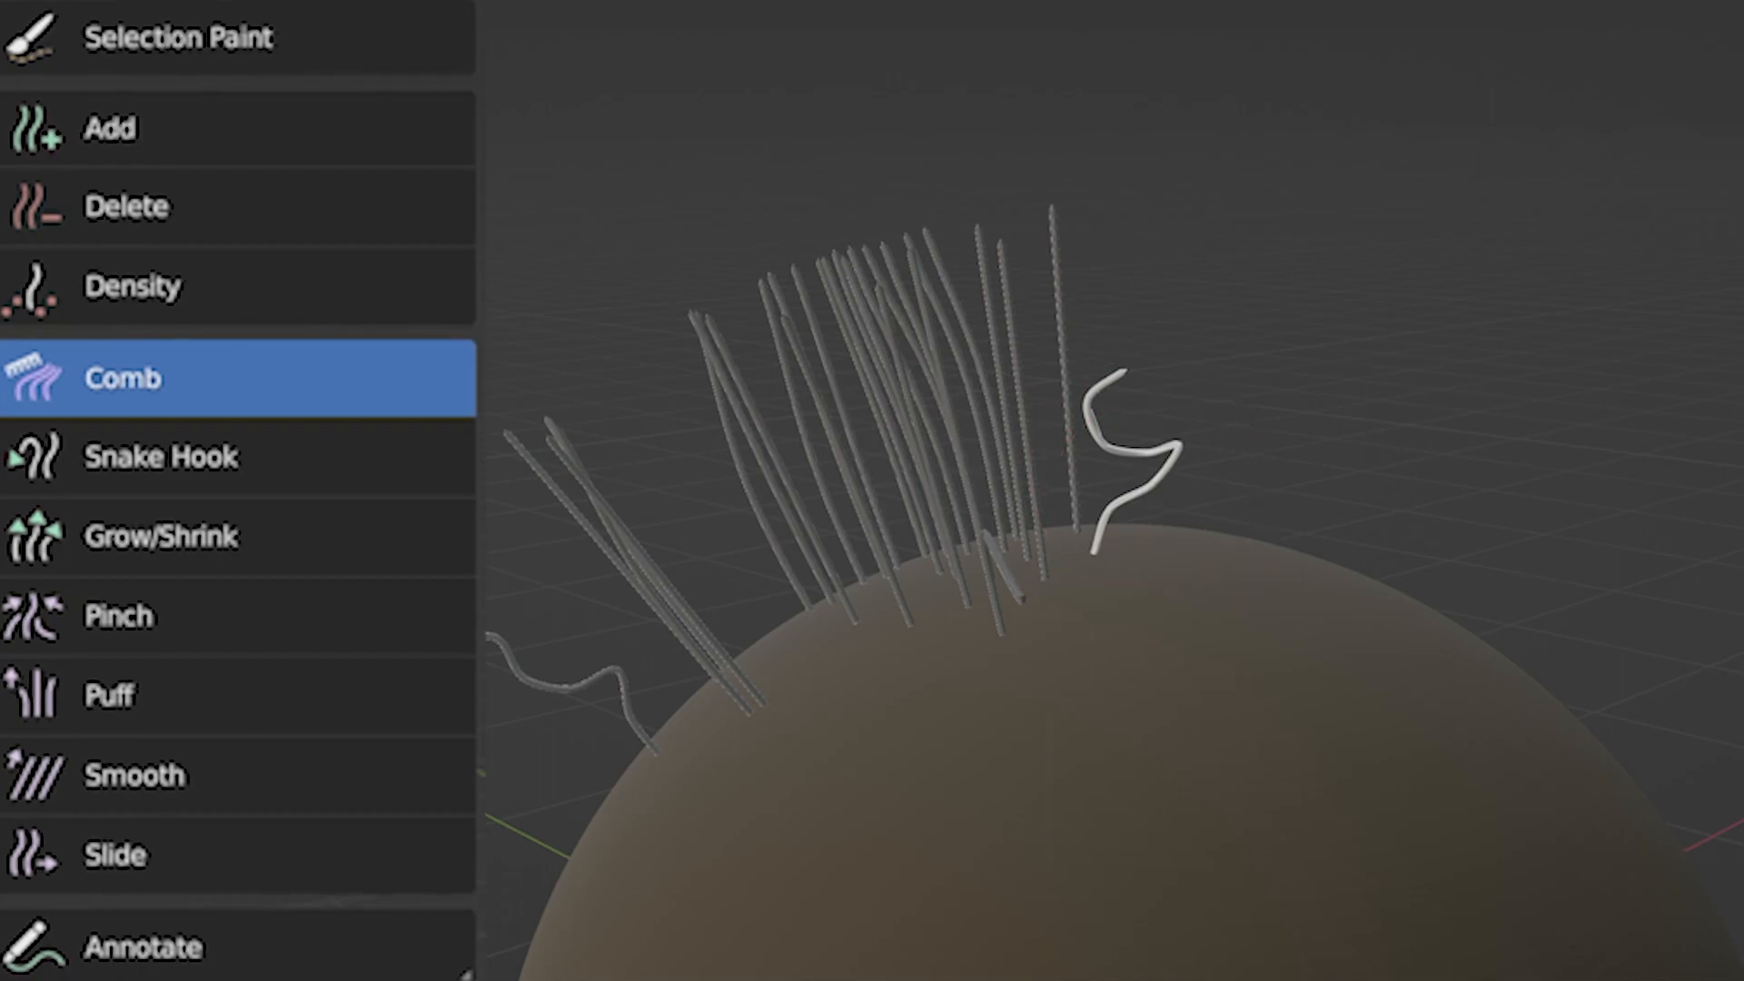
# Step: Select all hairs and try combing the middle tuft with the Comb brush, then undo the strokes
pyautogui.press('a')
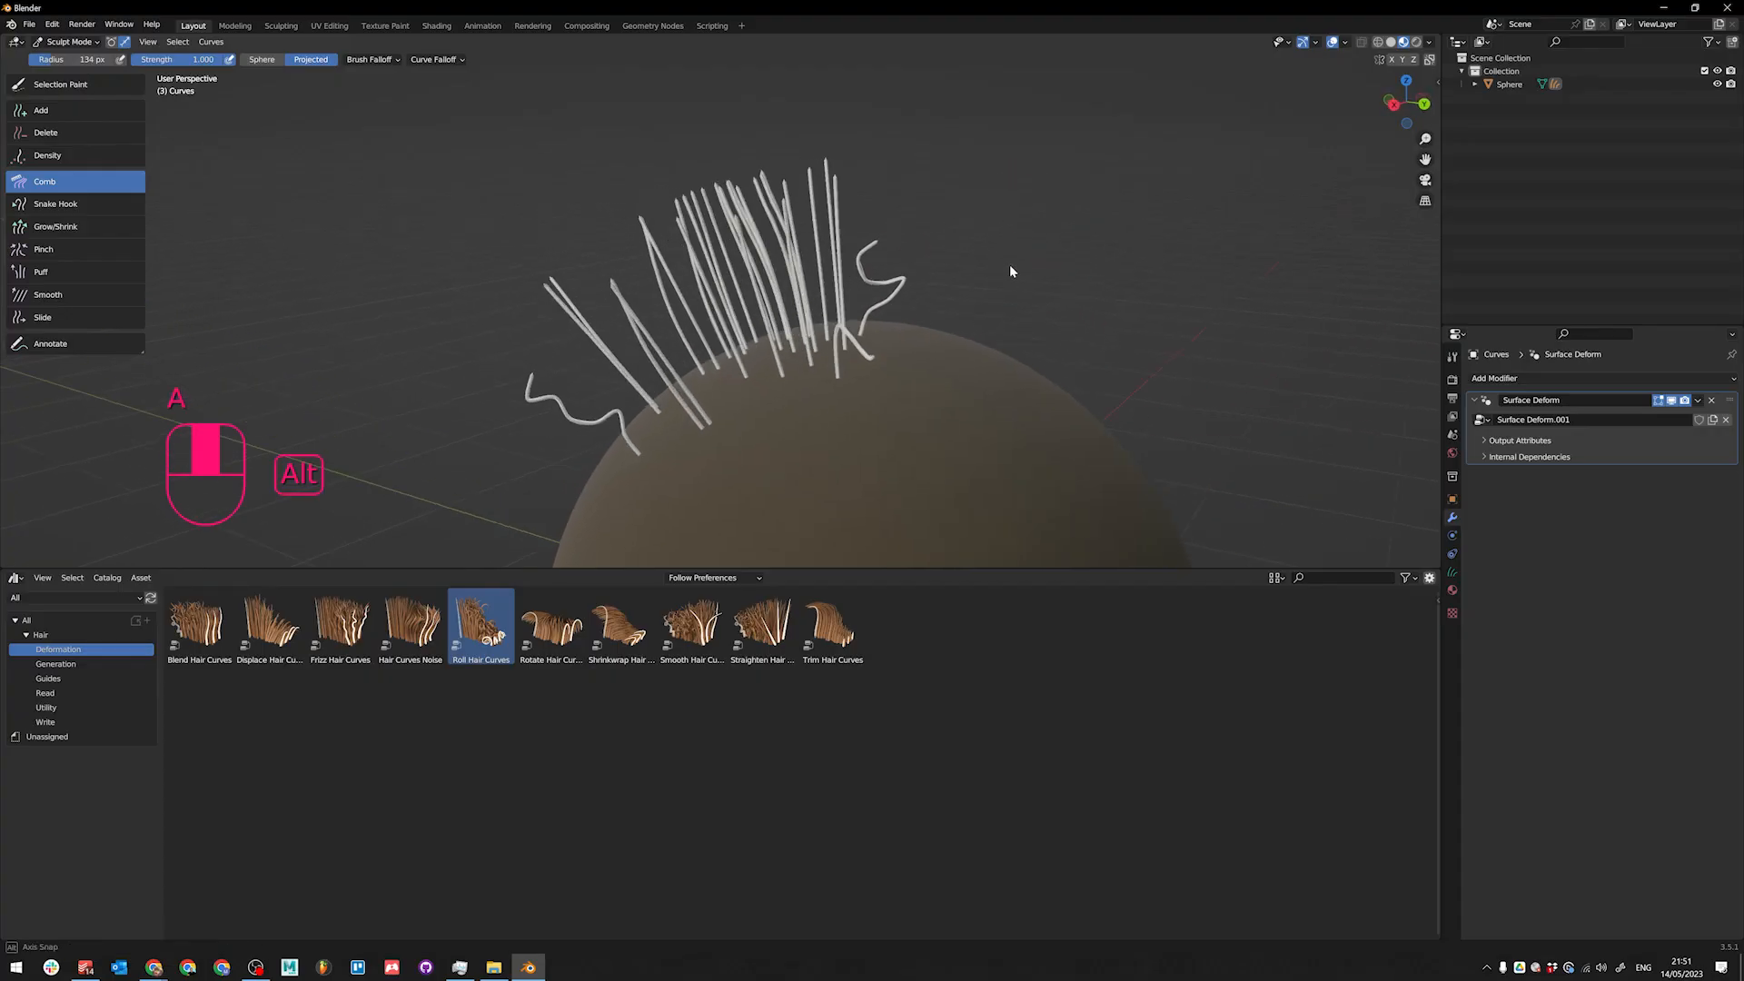
pyautogui.keyDown('alt'); pyautogui.moveTo(1010, 271); pyautogui.dragTo(698, 238); pyautogui.keyUp('alt')
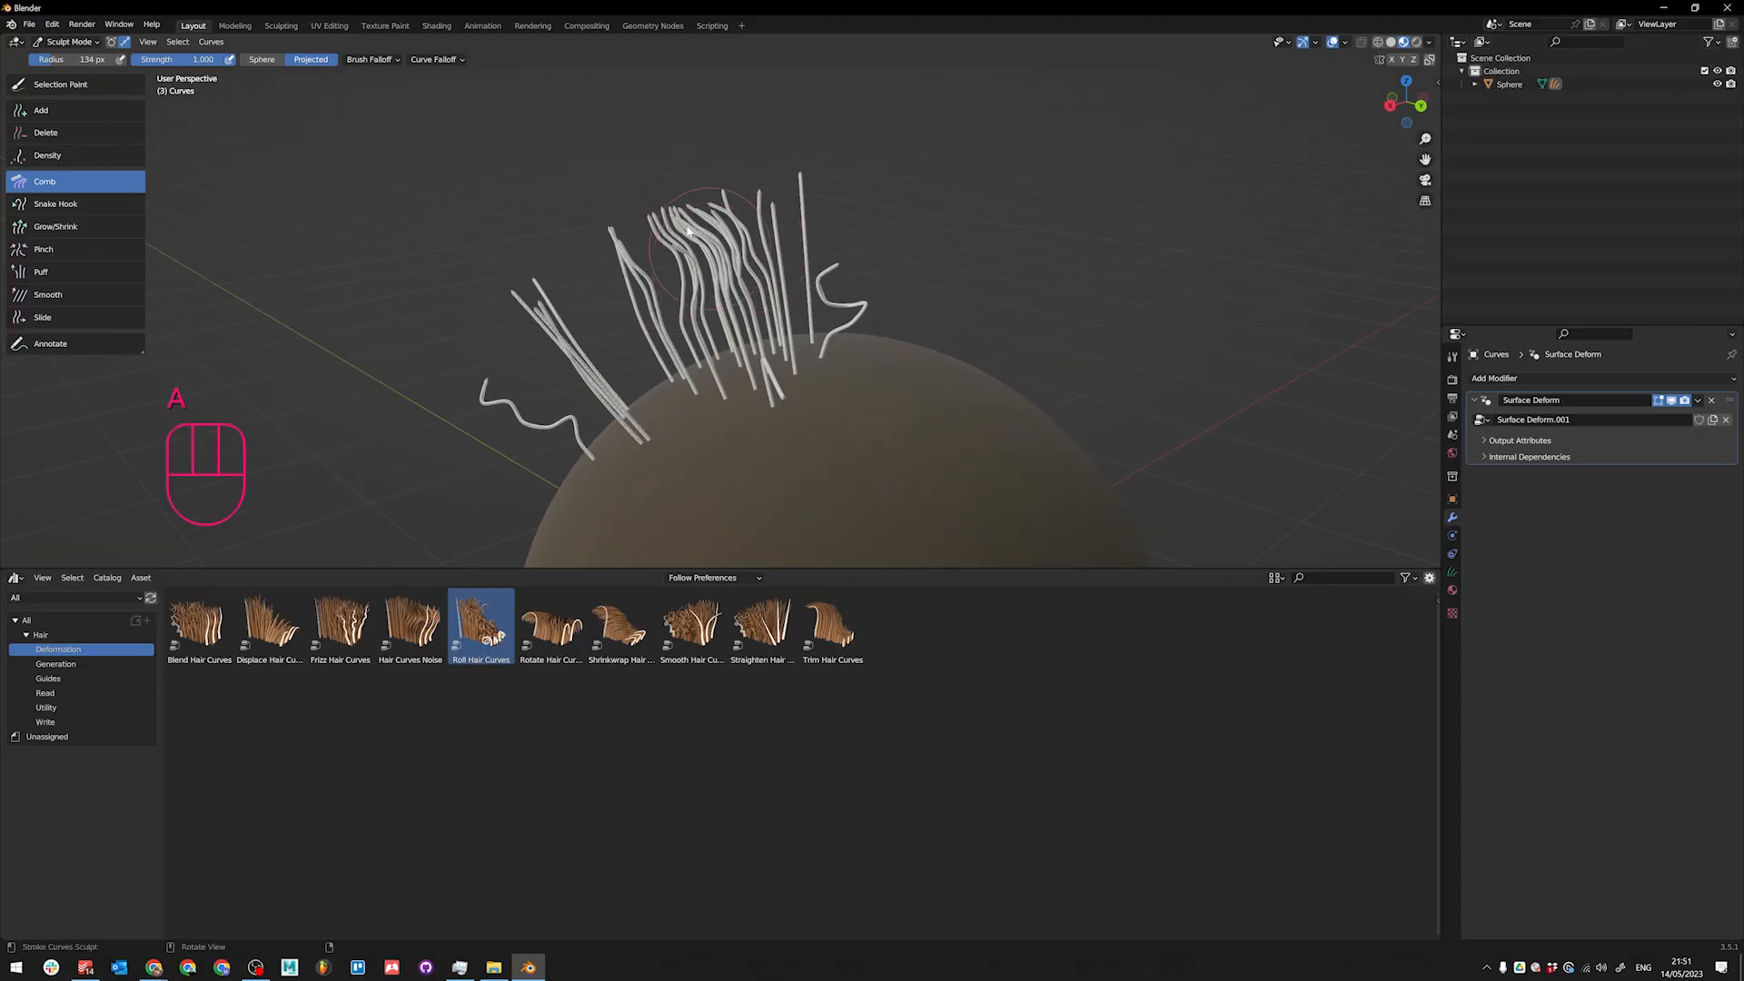
pyautogui.hotkey('ctrl', 'z')
pyautogui.hotkey('ctrl', 'z')
# Step: Comb the hairs of the middle tuft into soft bends with the Comb brush
pyautogui.keyDown('alt'); pyautogui.moveTo(821, 334); pyautogui.dragTo(855, 311); pyautogui.keyUp('alt')
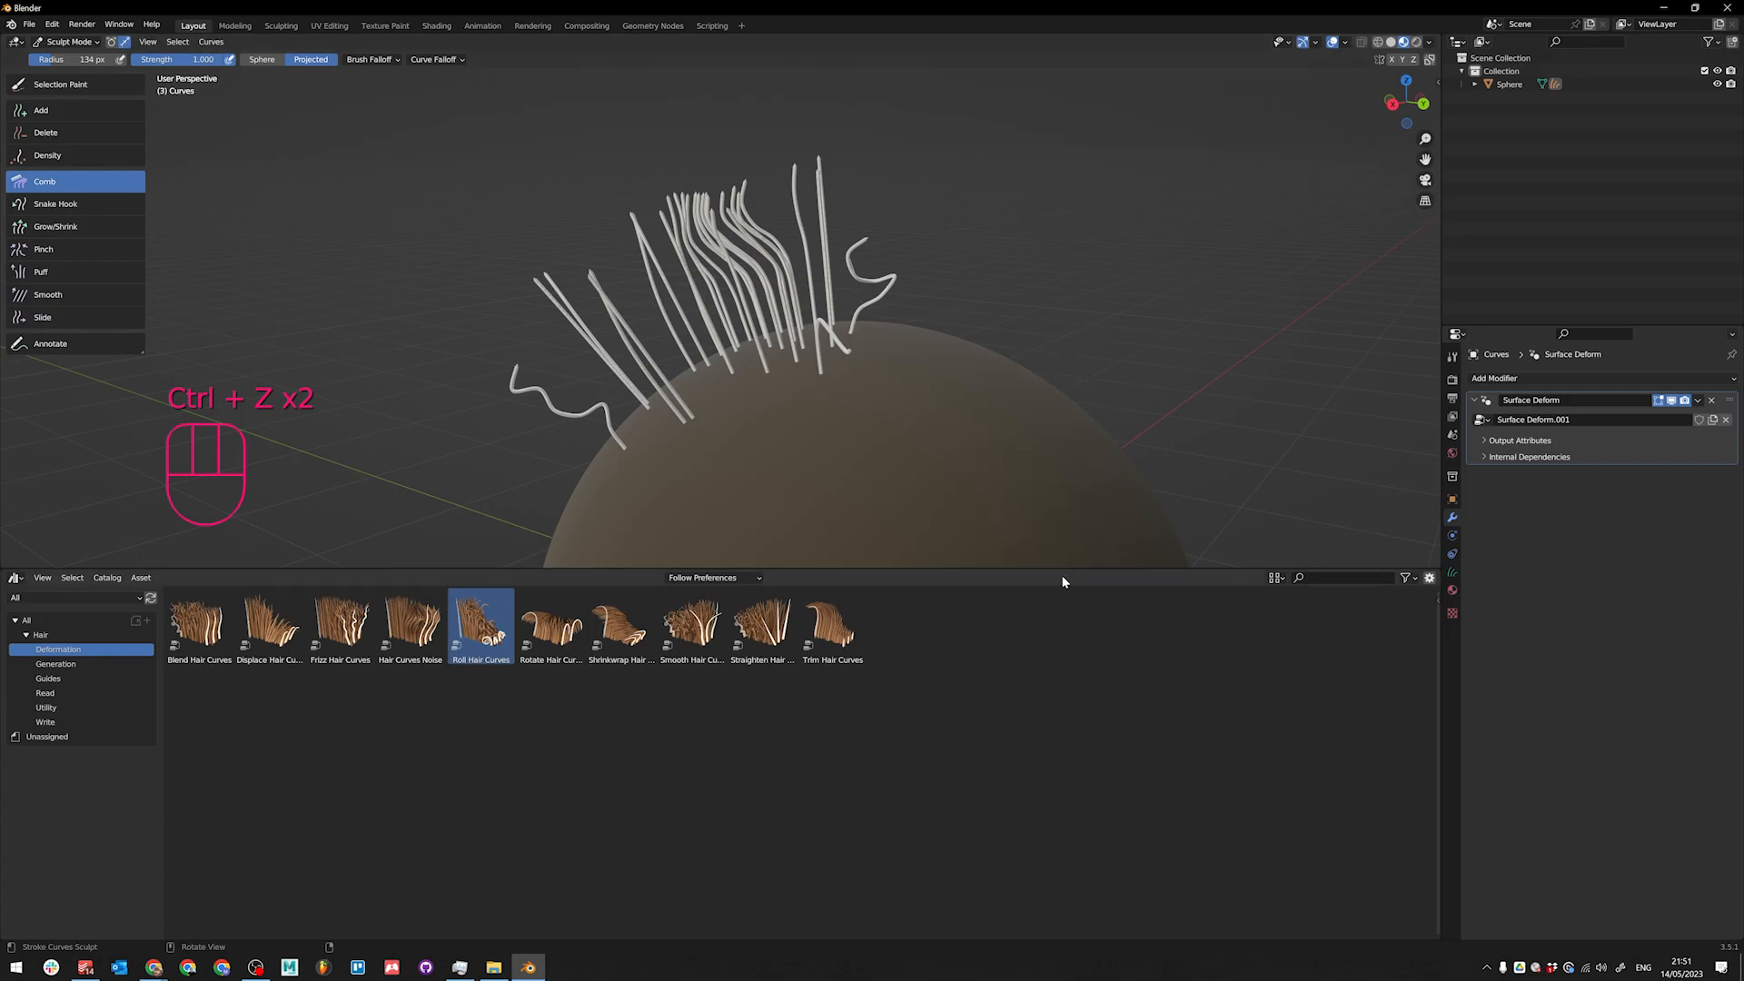
pyautogui.keyDown('alt'); pyautogui.moveTo(767, 316); pyautogui.dragTo(825, 321); pyautogui.keyUp('alt')
pyautogui.keyDown('alt'); pyautogui.moveTo(1074, 436); pyautogui.dragTo(1023, 495); pyautogui.keyUp('alt')
pyautogui.scroll(3, 685, 341)
pyautogui.keyDown('alt'); pyautogui.moveTo(685, 340); pyautogui.dragTo(783, 384); pyautogui.keyUp('alt')
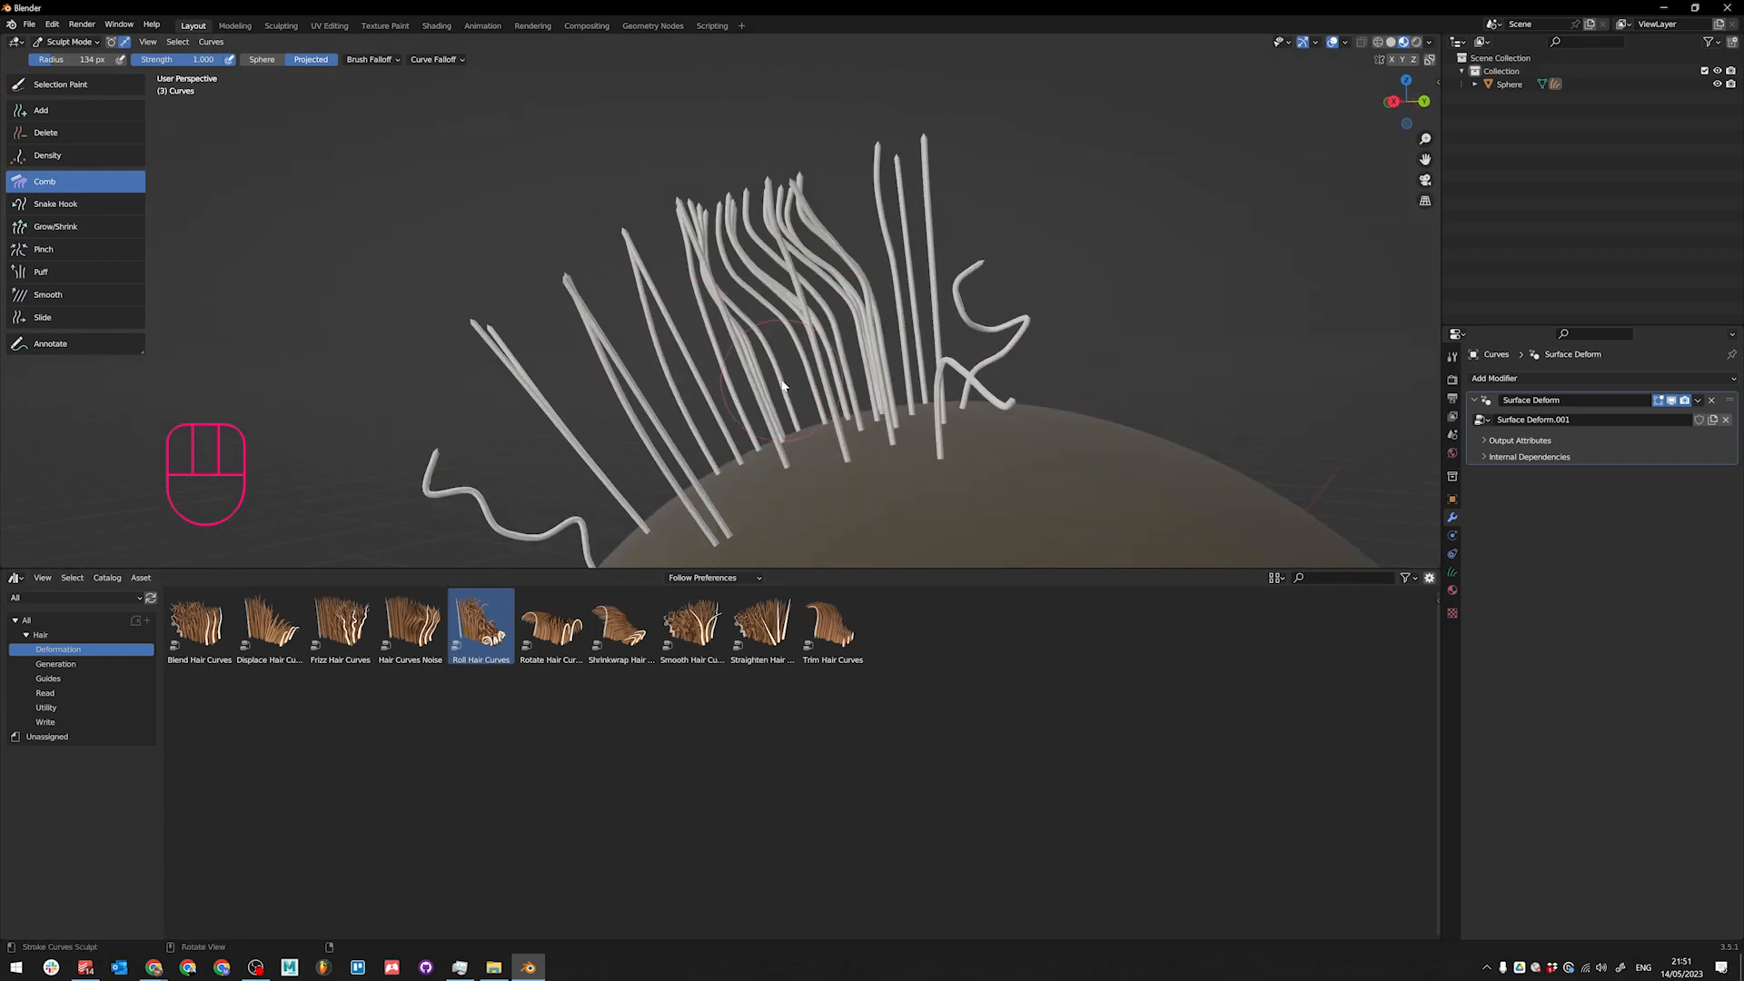
pyautogui.scroll(-1, 785, 391)
# Step: Browse the Generation, Guides, Utility, Write and Read catalogs of the hair assets
pyautogui.click(56, 665)
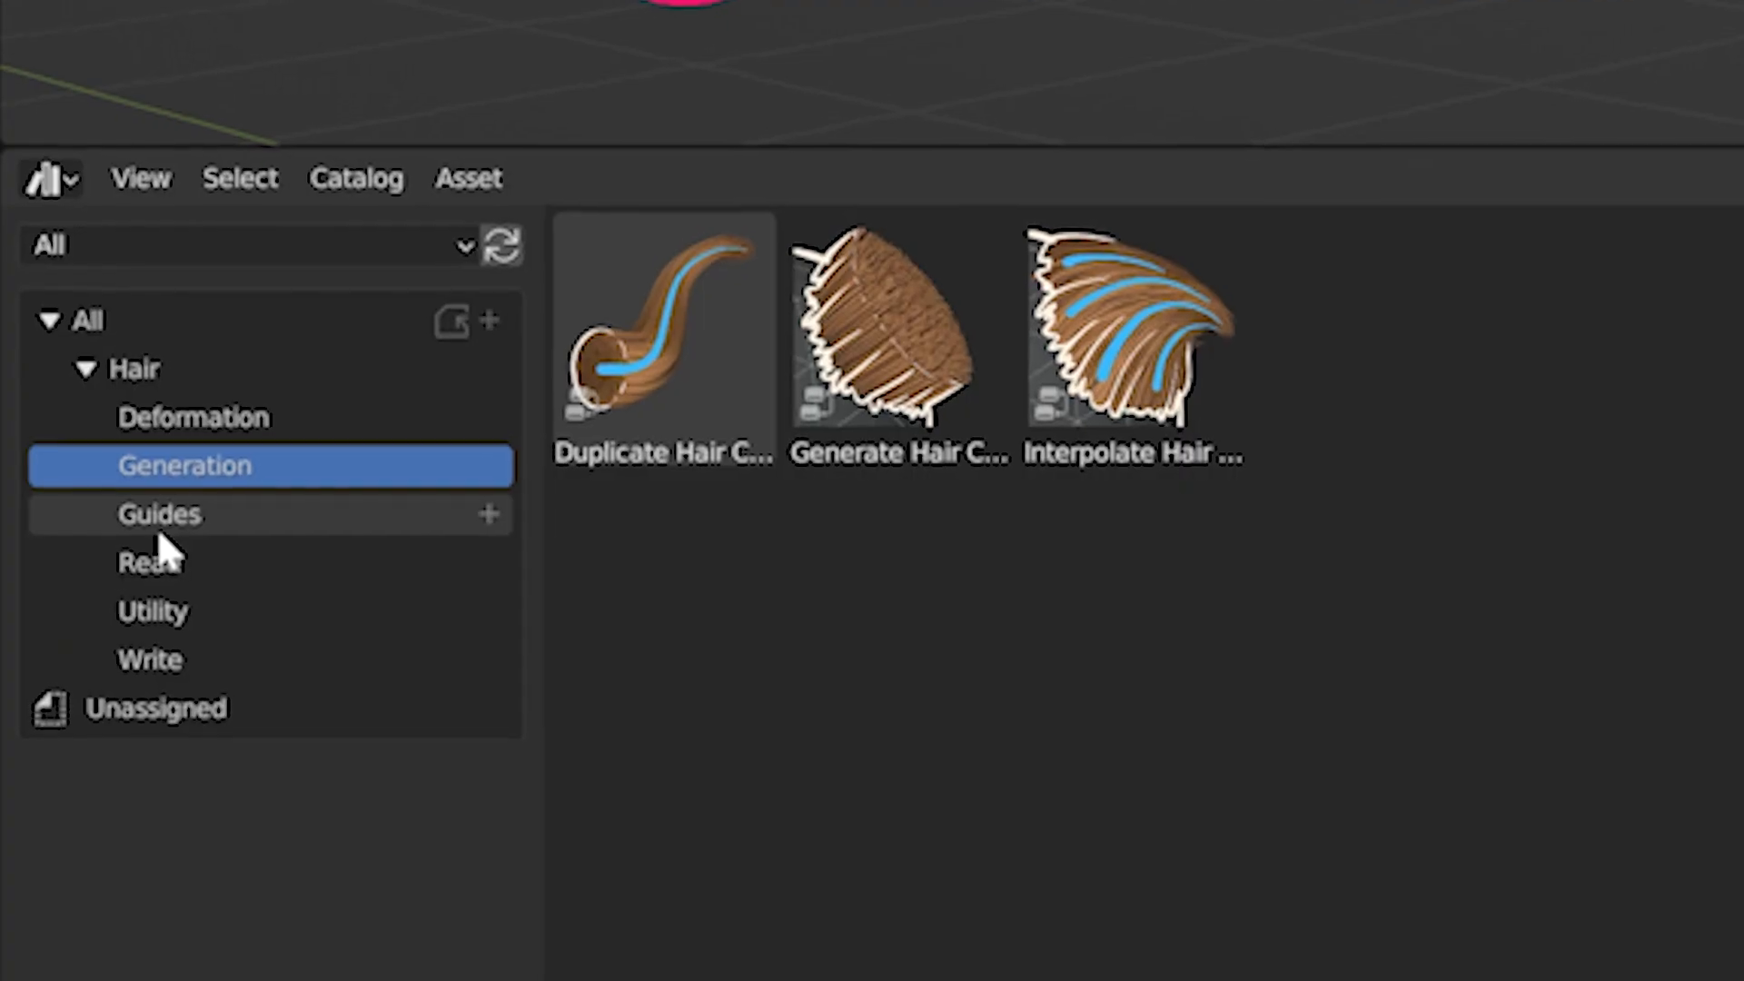
pyautogui.click(48, 679)
pyautogui.click(45, 707)
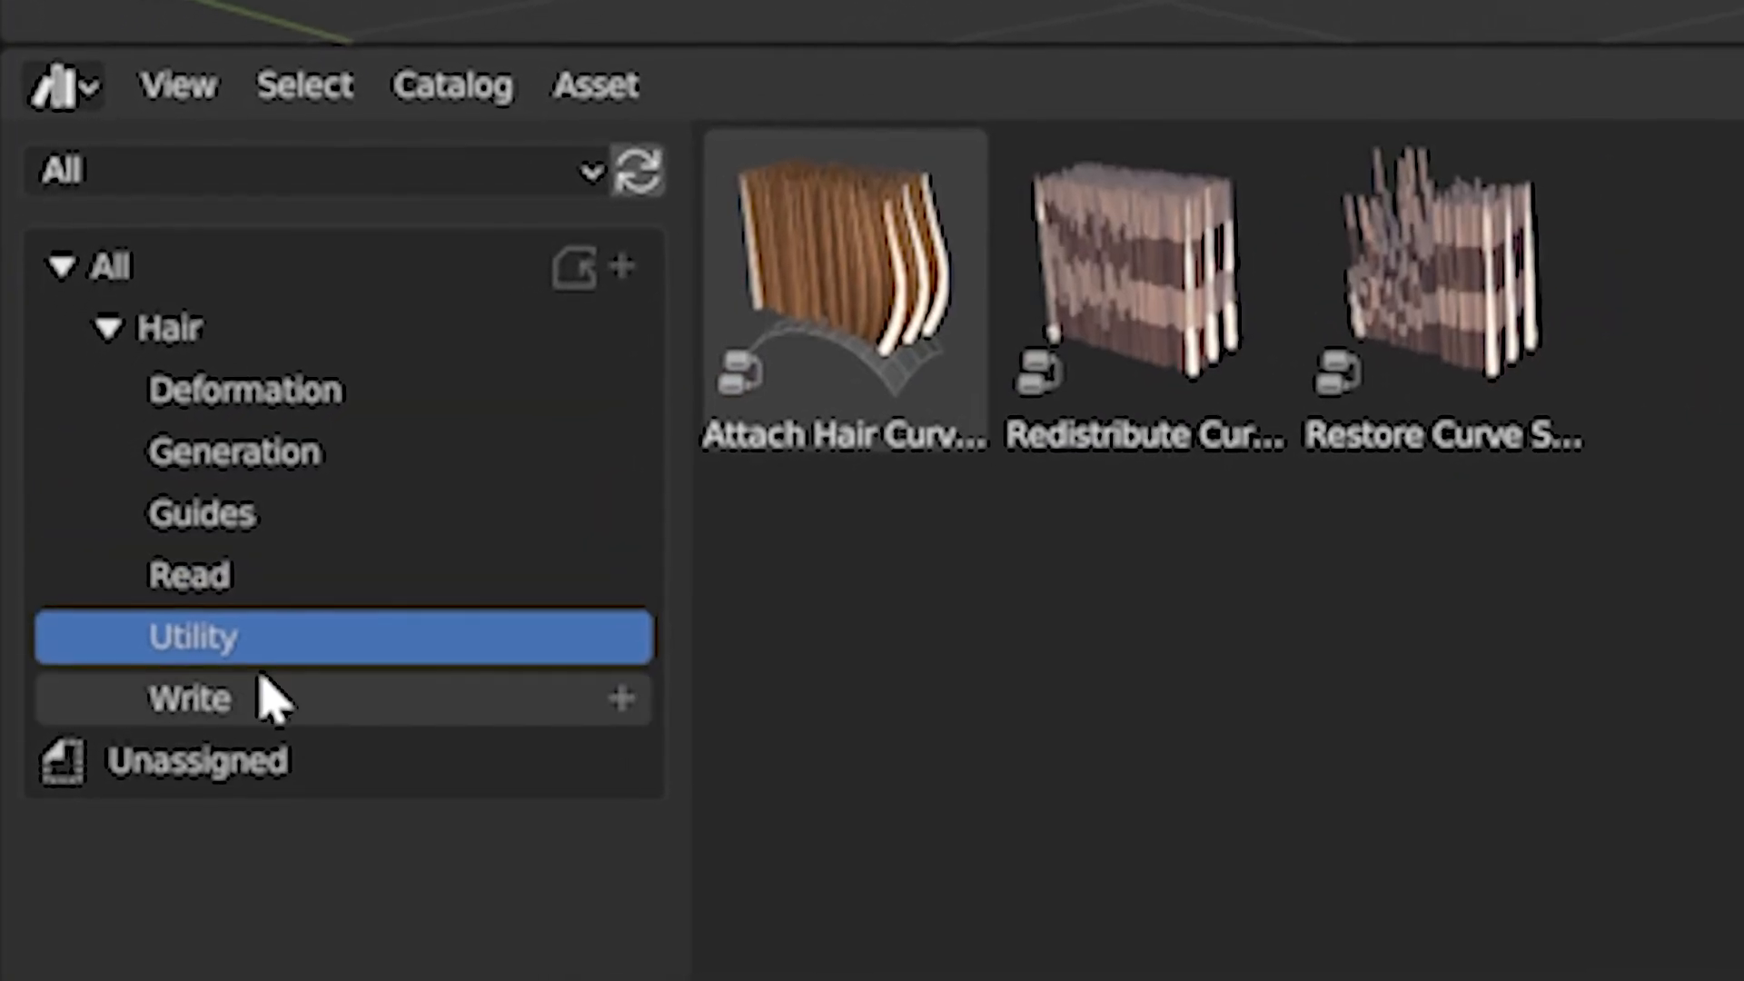
pyautogui.click(261, 681)
pyautogui.click(272, 638)
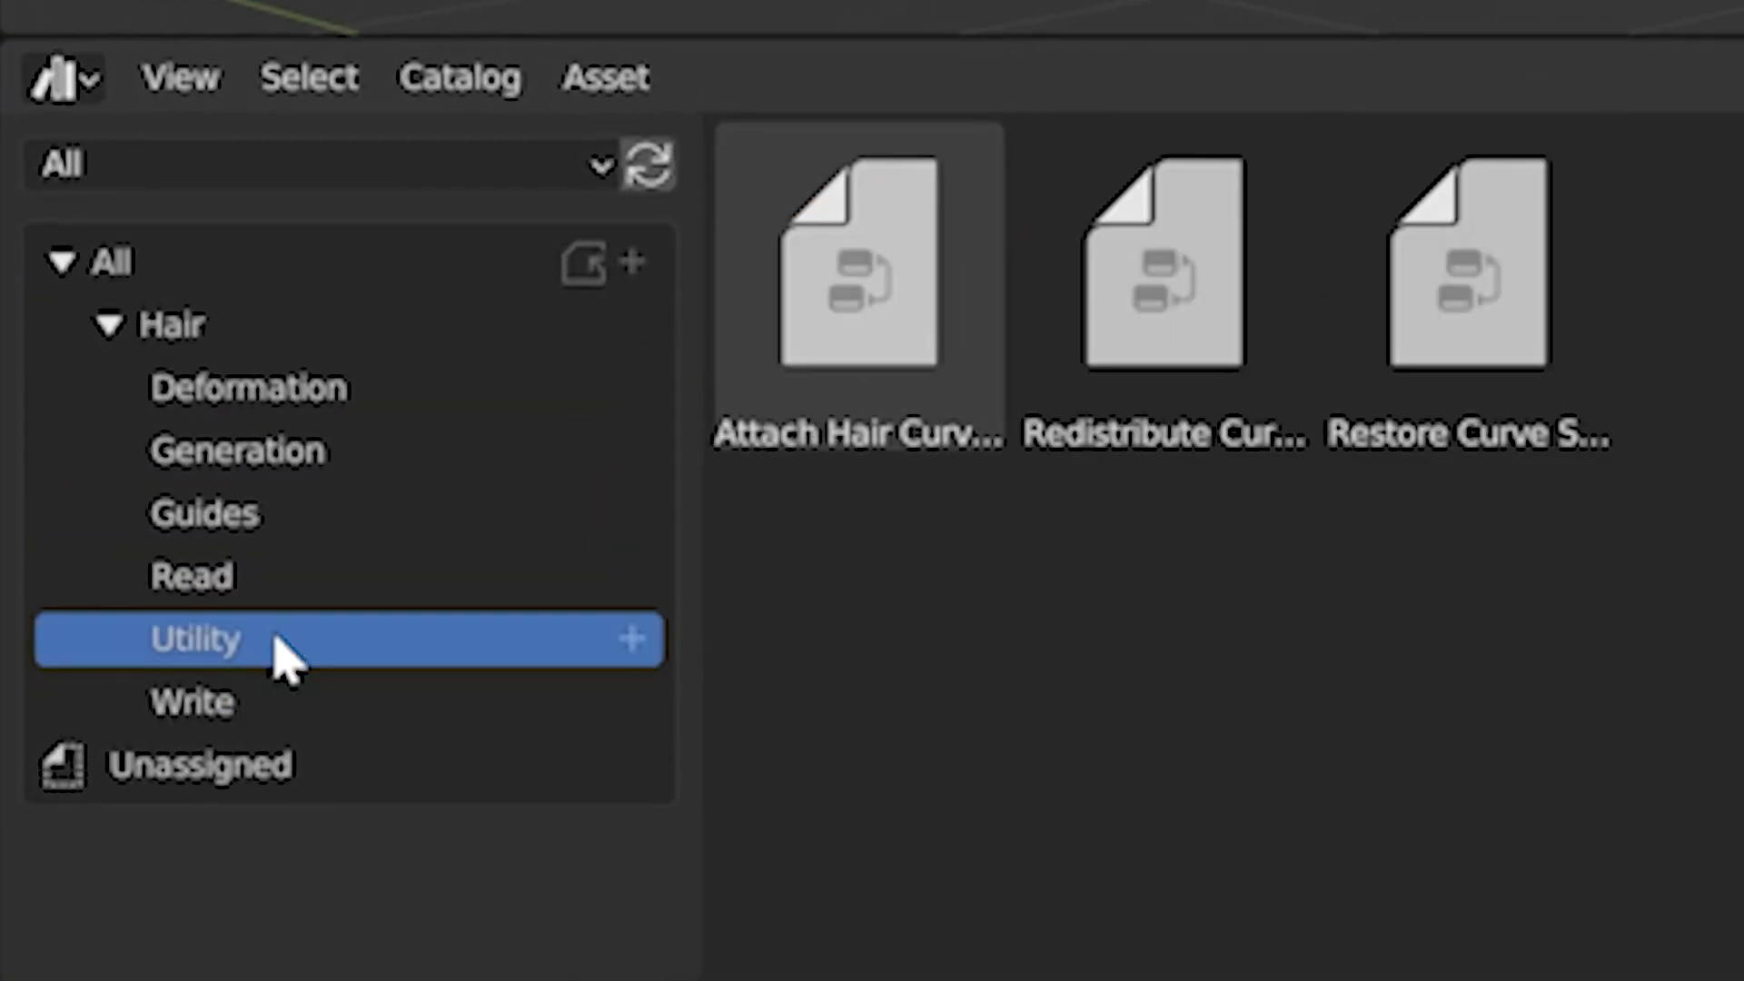
pyautogui.click(247, 576)
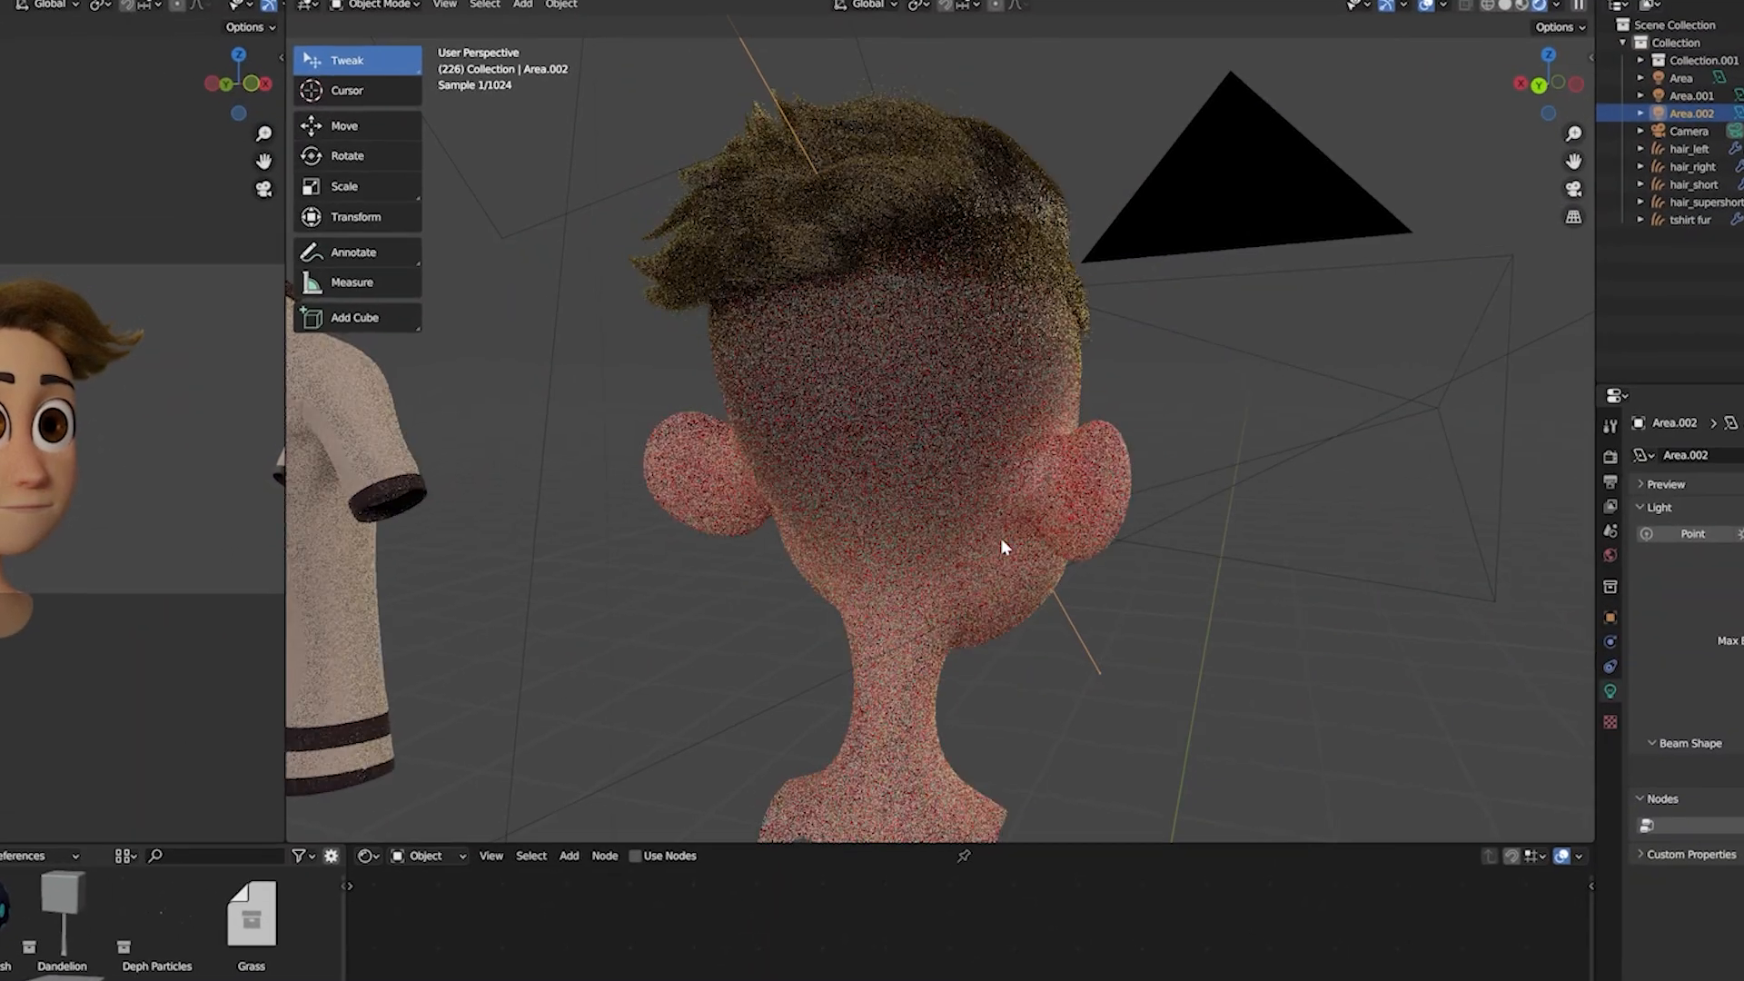
pyautogui.moveTo(957, 521)
pyautogui.mouseDown(button='middle')
pyautogui.moveTo(1049, 516)
pyautogui.moveTo(609, 480)
pyautogui.mouseUp(button='middle')
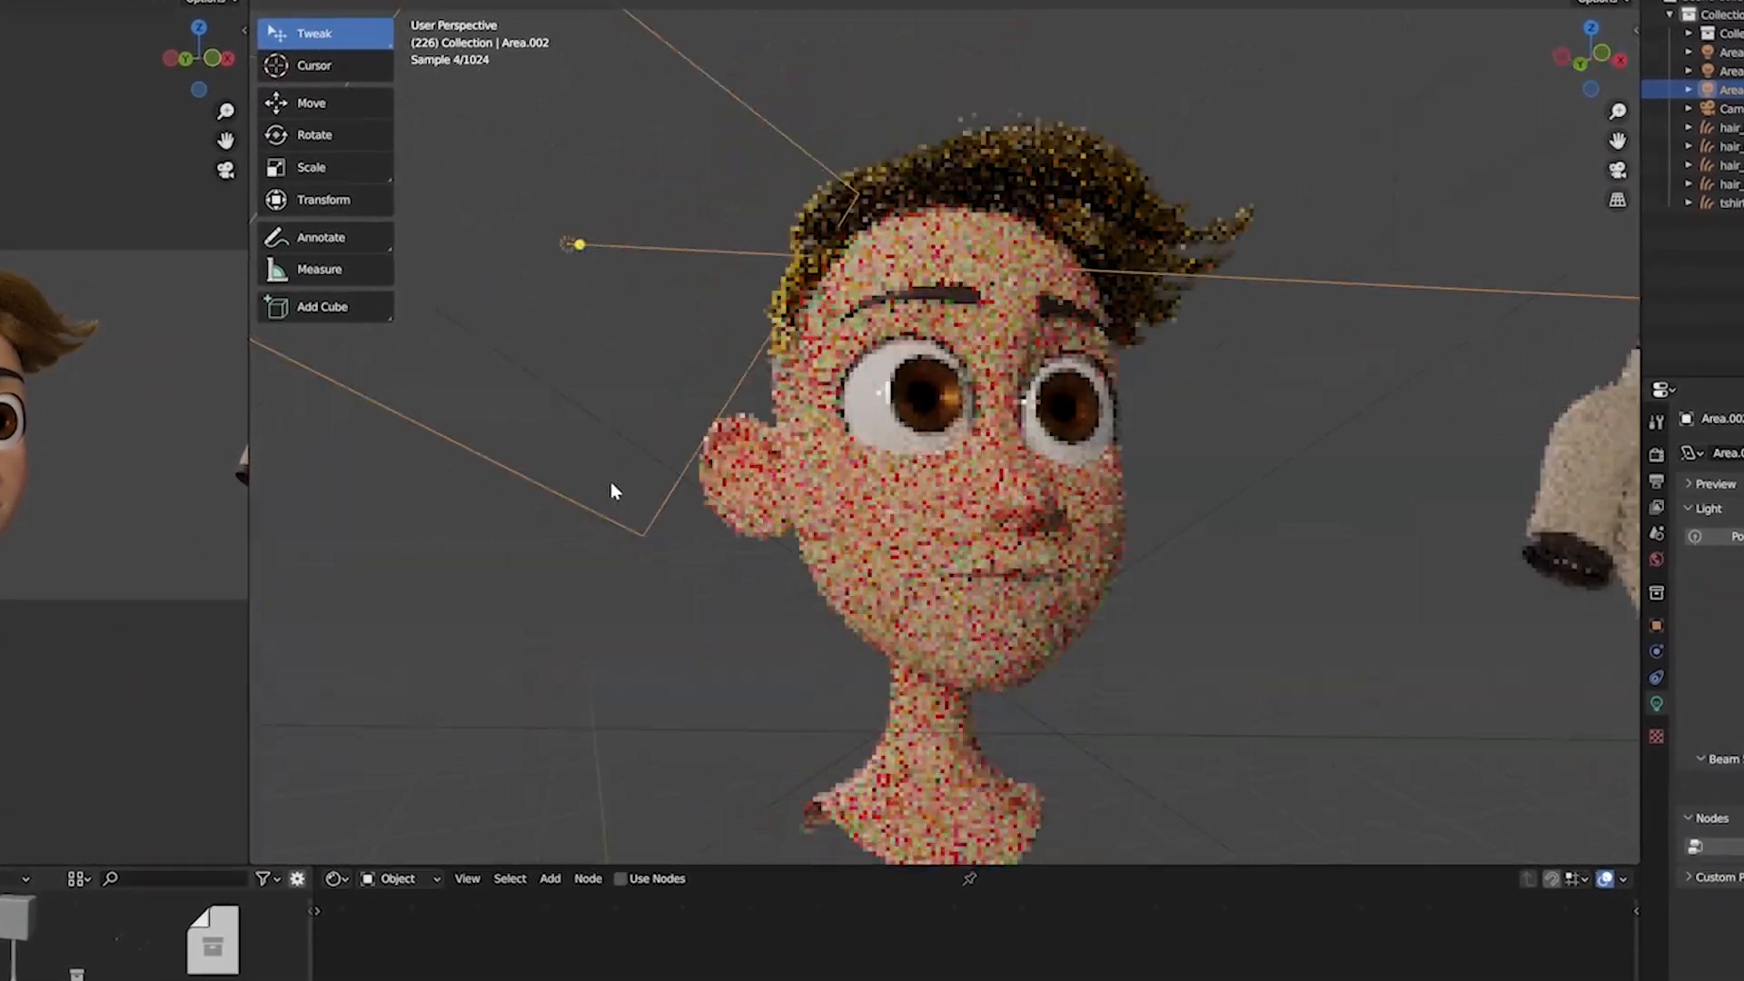
pyautogui.press('z')
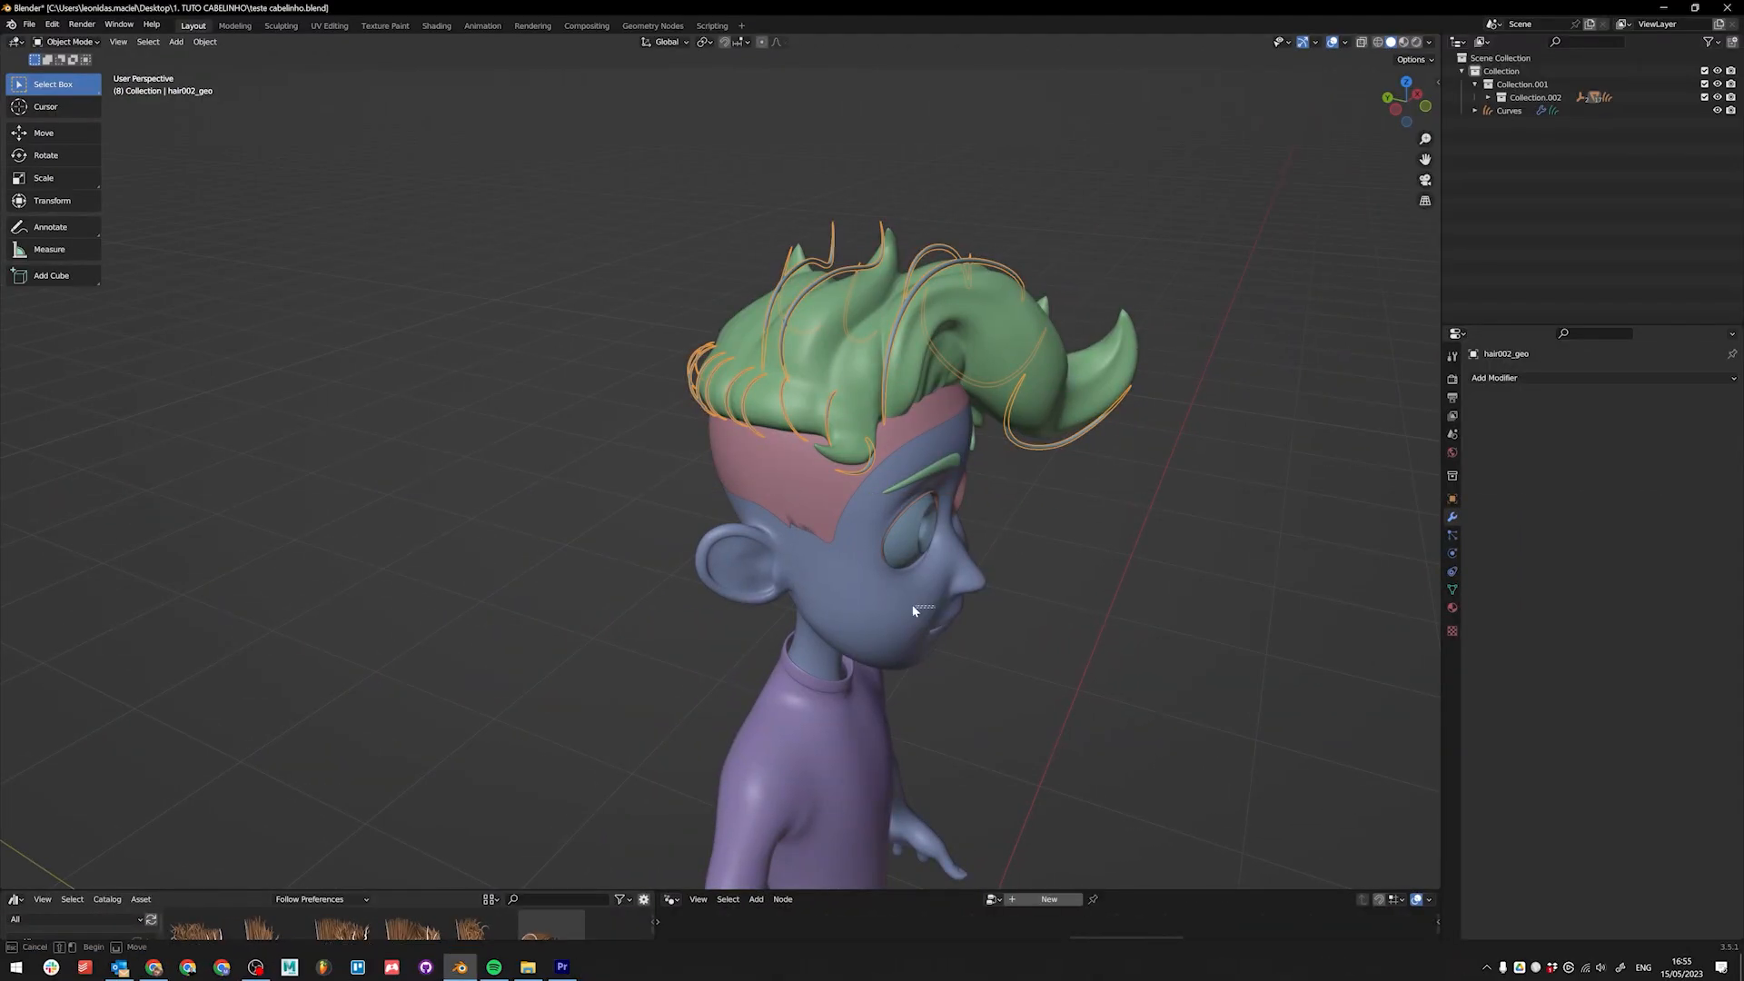
# Step: Hide the green hair mesh and the hair strands on the character's head to expose the scalp
pyautogui.moveTo(912, 603); pyautogui.dragTo(777, 300, button='middle')
pyautogui.click(773, 288)
pyautogui.press('h')
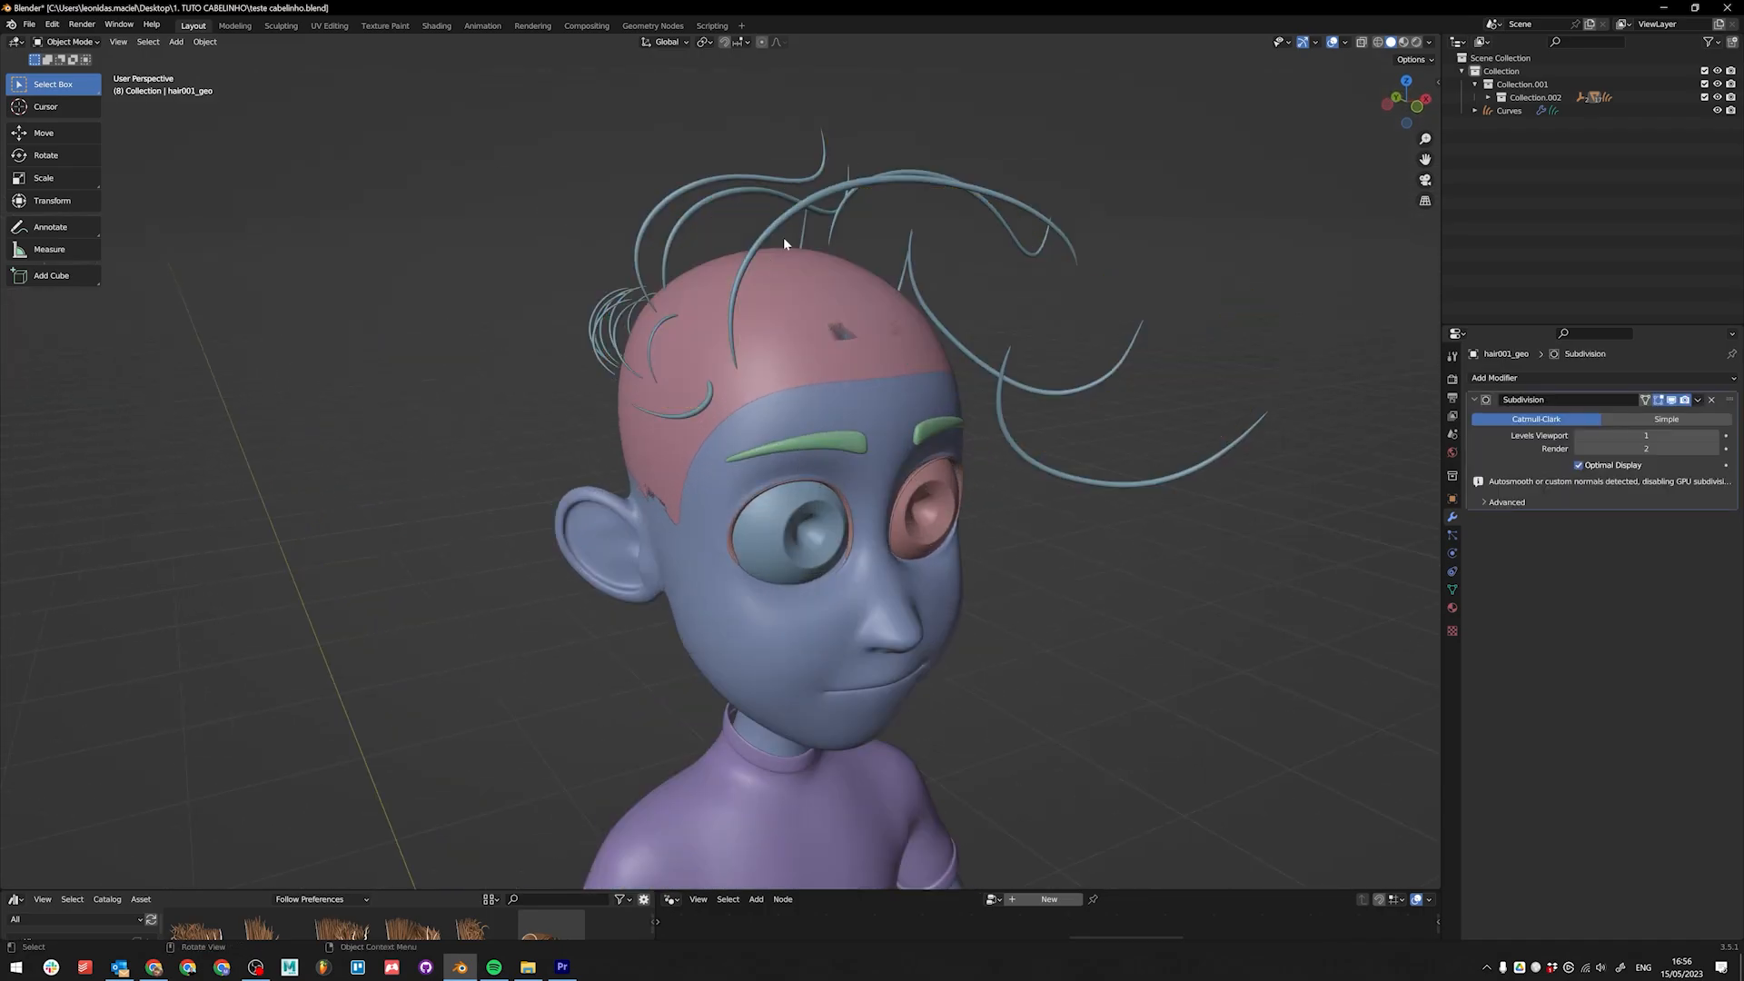
pyautogui.click(798, 208)
pyautogui.press('h')
# Step: Select the separate scalp mesh and move it up and away from the character's head
pyautogui.click(821, 310)
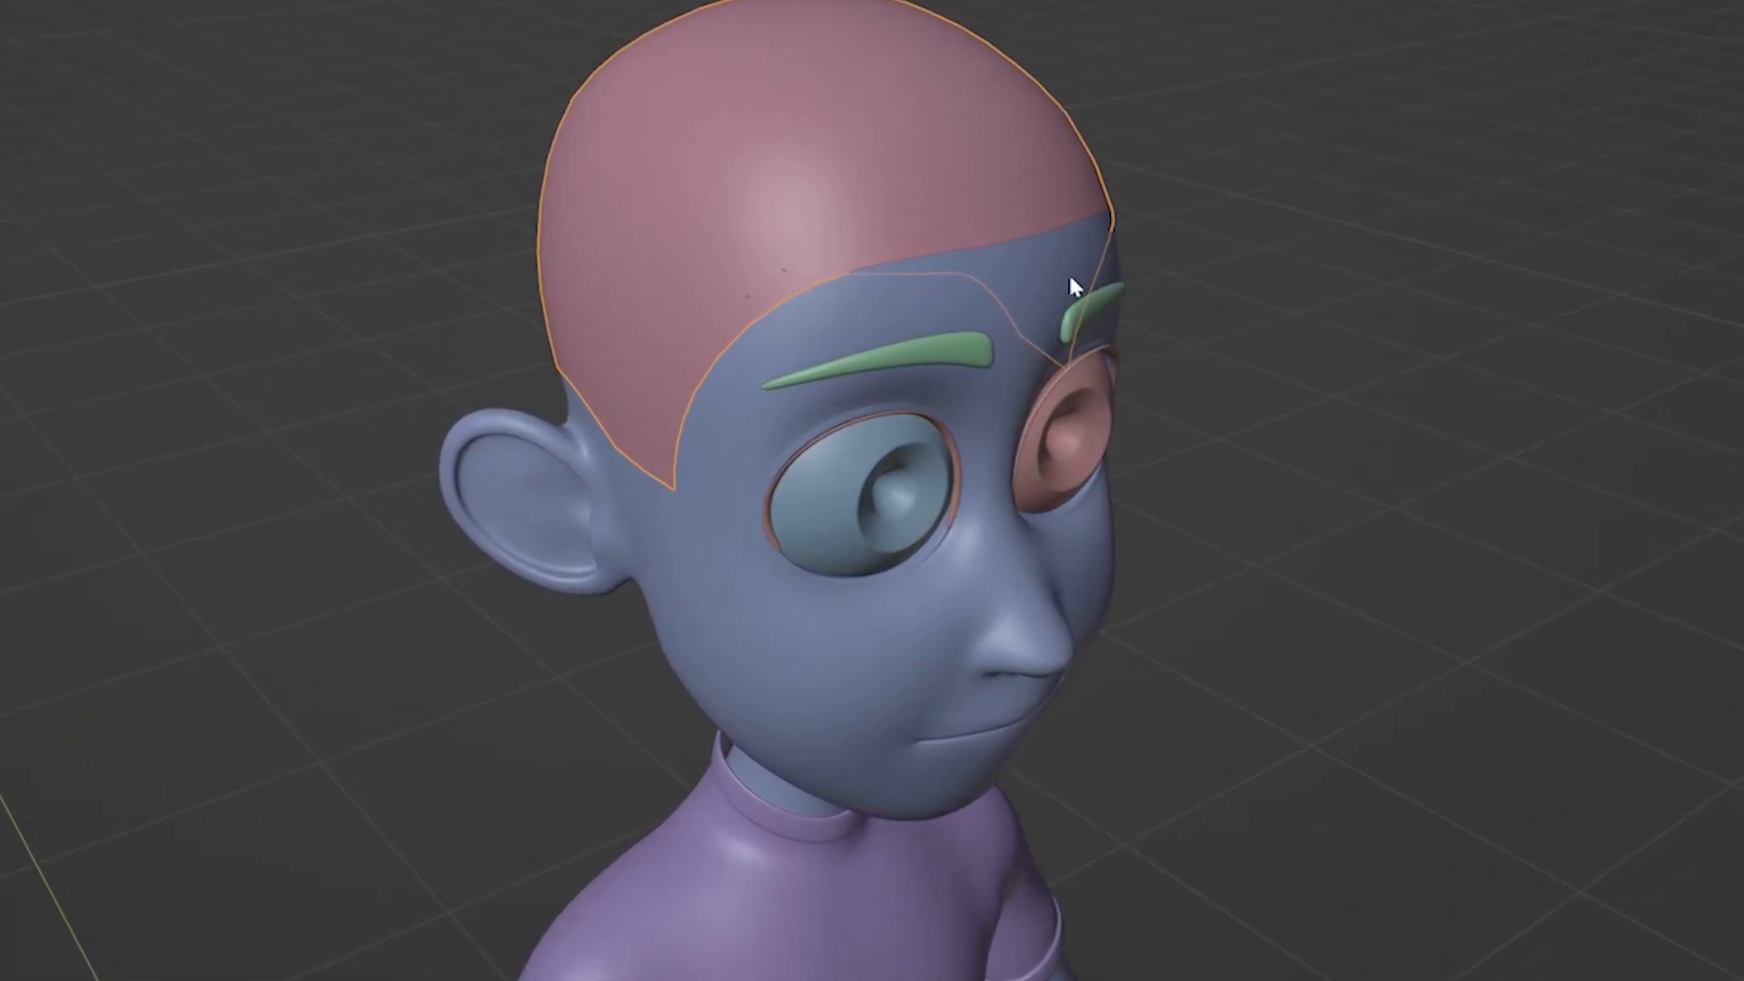
pyautogui.click(1041, 278)
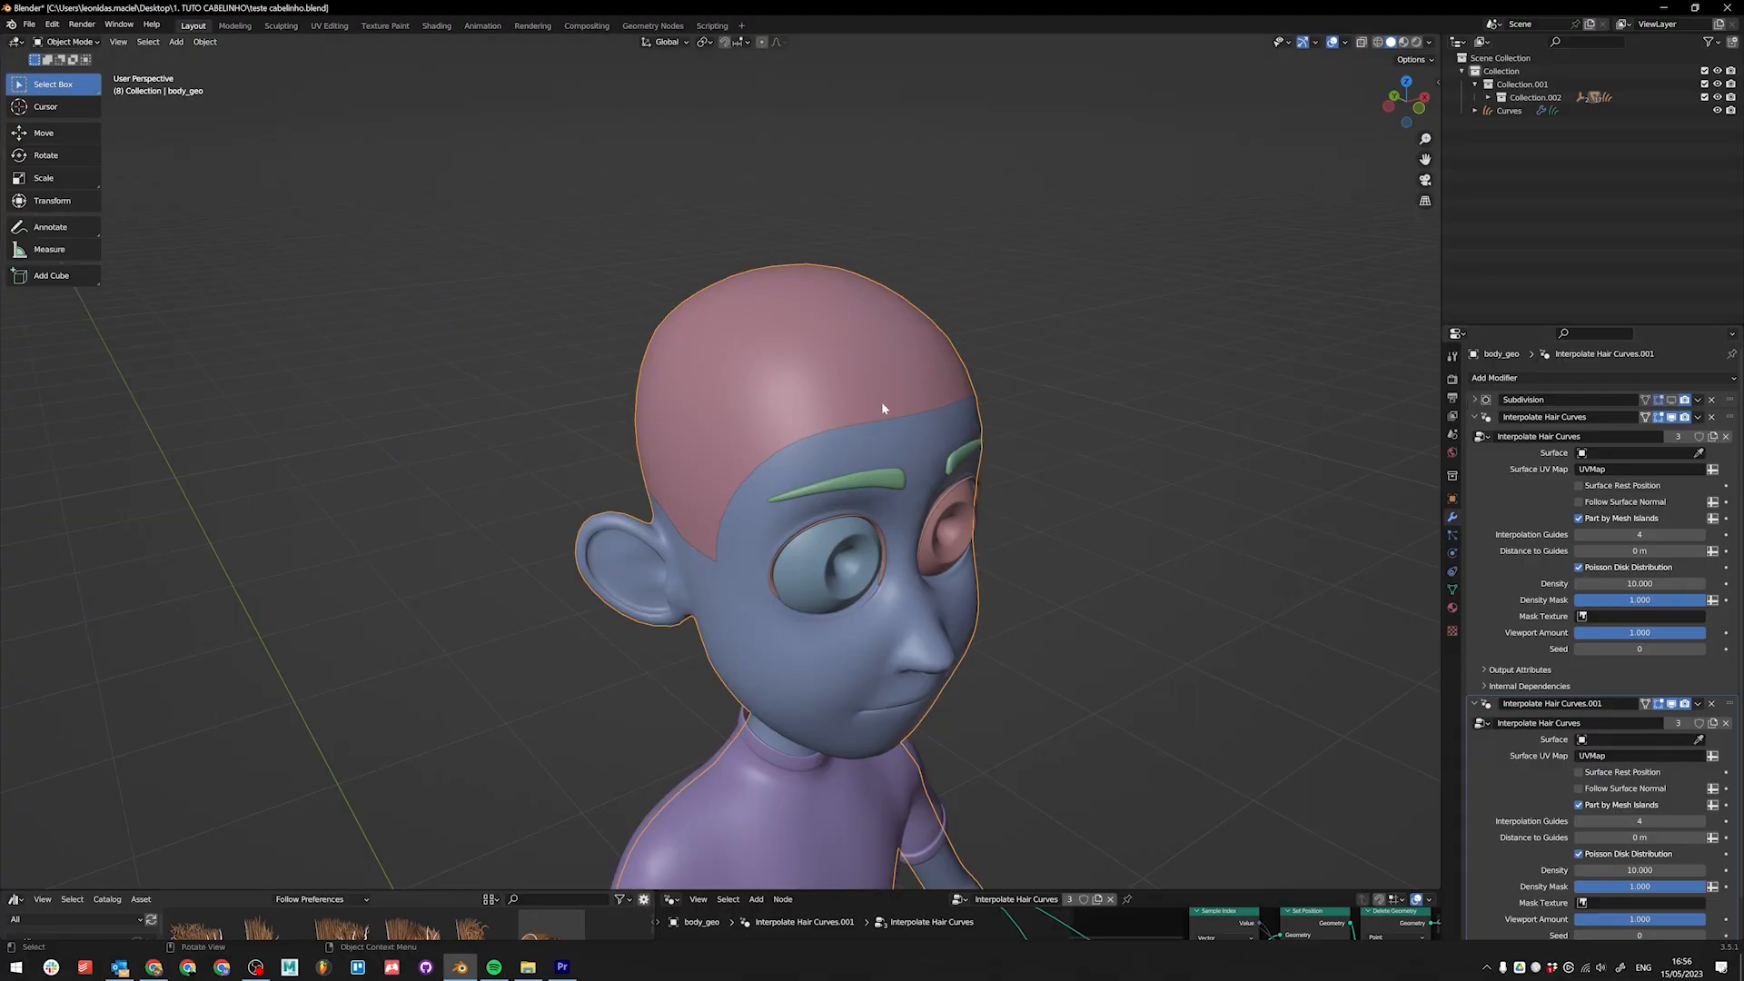
pyautogui.click(698, 464)
pyautogui.moveTo(696, 465); pyautogui.dragTo(772, 447, button='middle')
pyautogui.press('g')
pyautogui.click(638, 339)
pyautogui.moveTo(639, 339); pyautogui.dragTo(660, 230, button='middle')
pyautogui.press('r')
pyautogui.rightClick(741, 373)
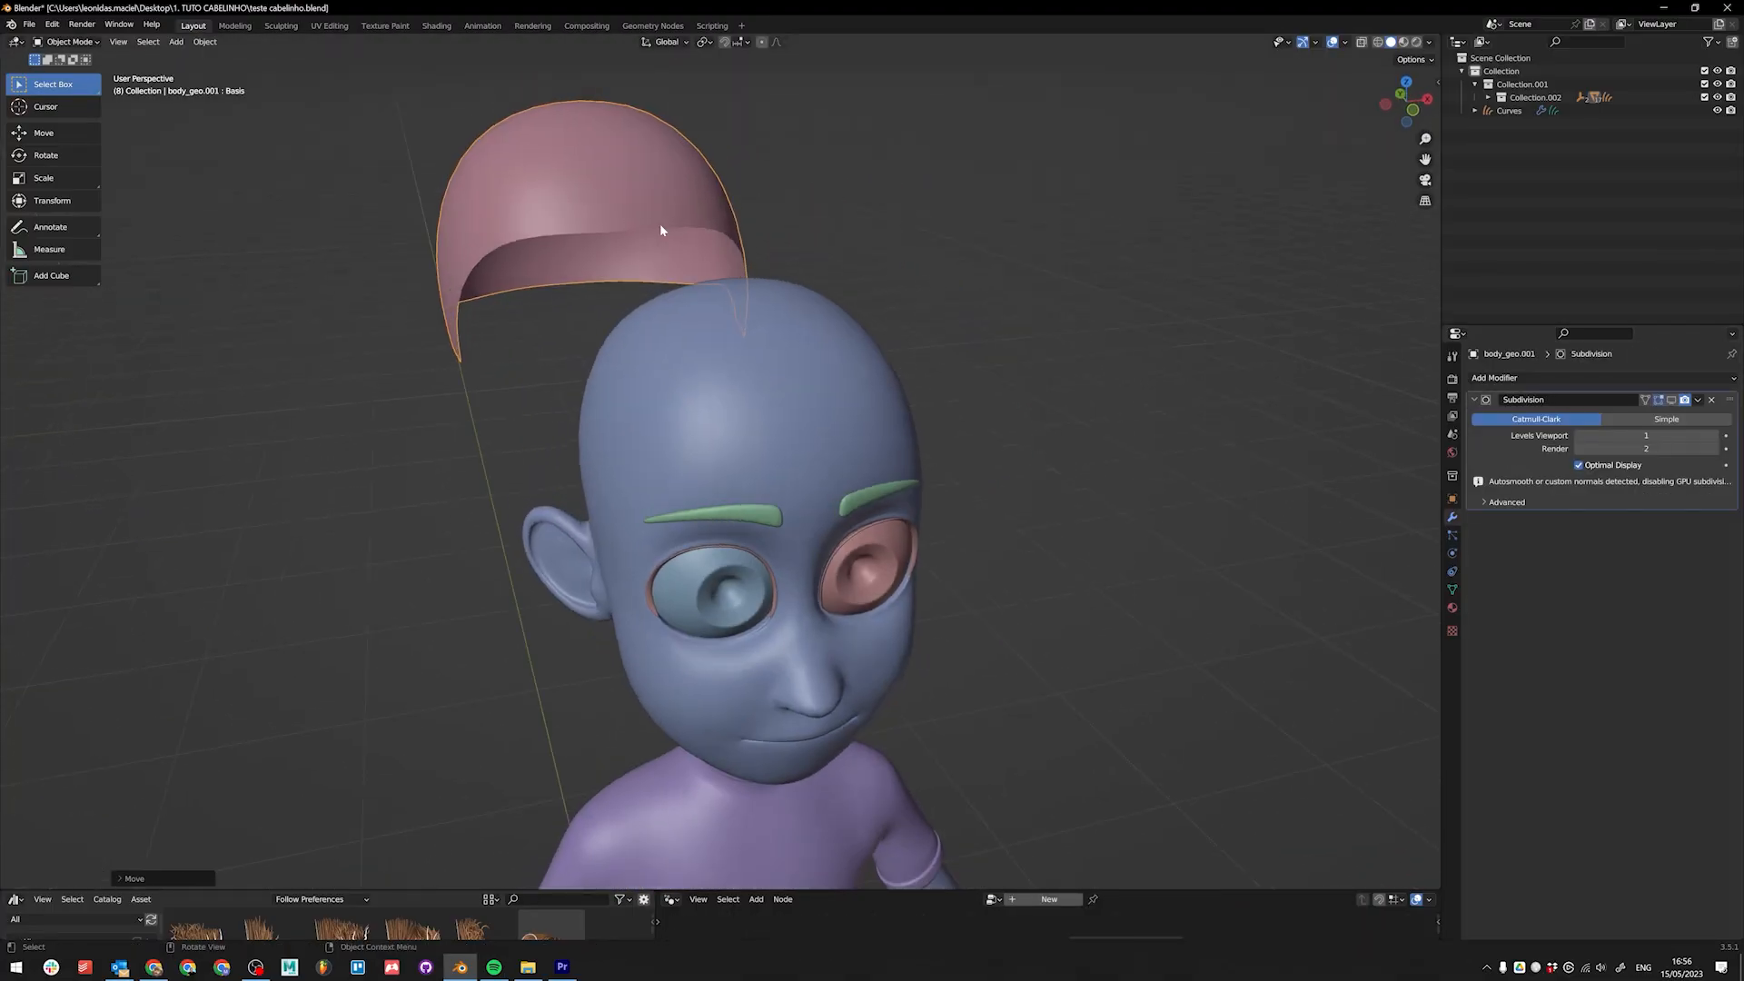
# Step: Circle-select faces across the upper forehead of the body mesh in Edit Mode, then return to Object Mode
pyautogui.click(760, 361)
pyautogui.hotkey('ctrl', 'Tab')
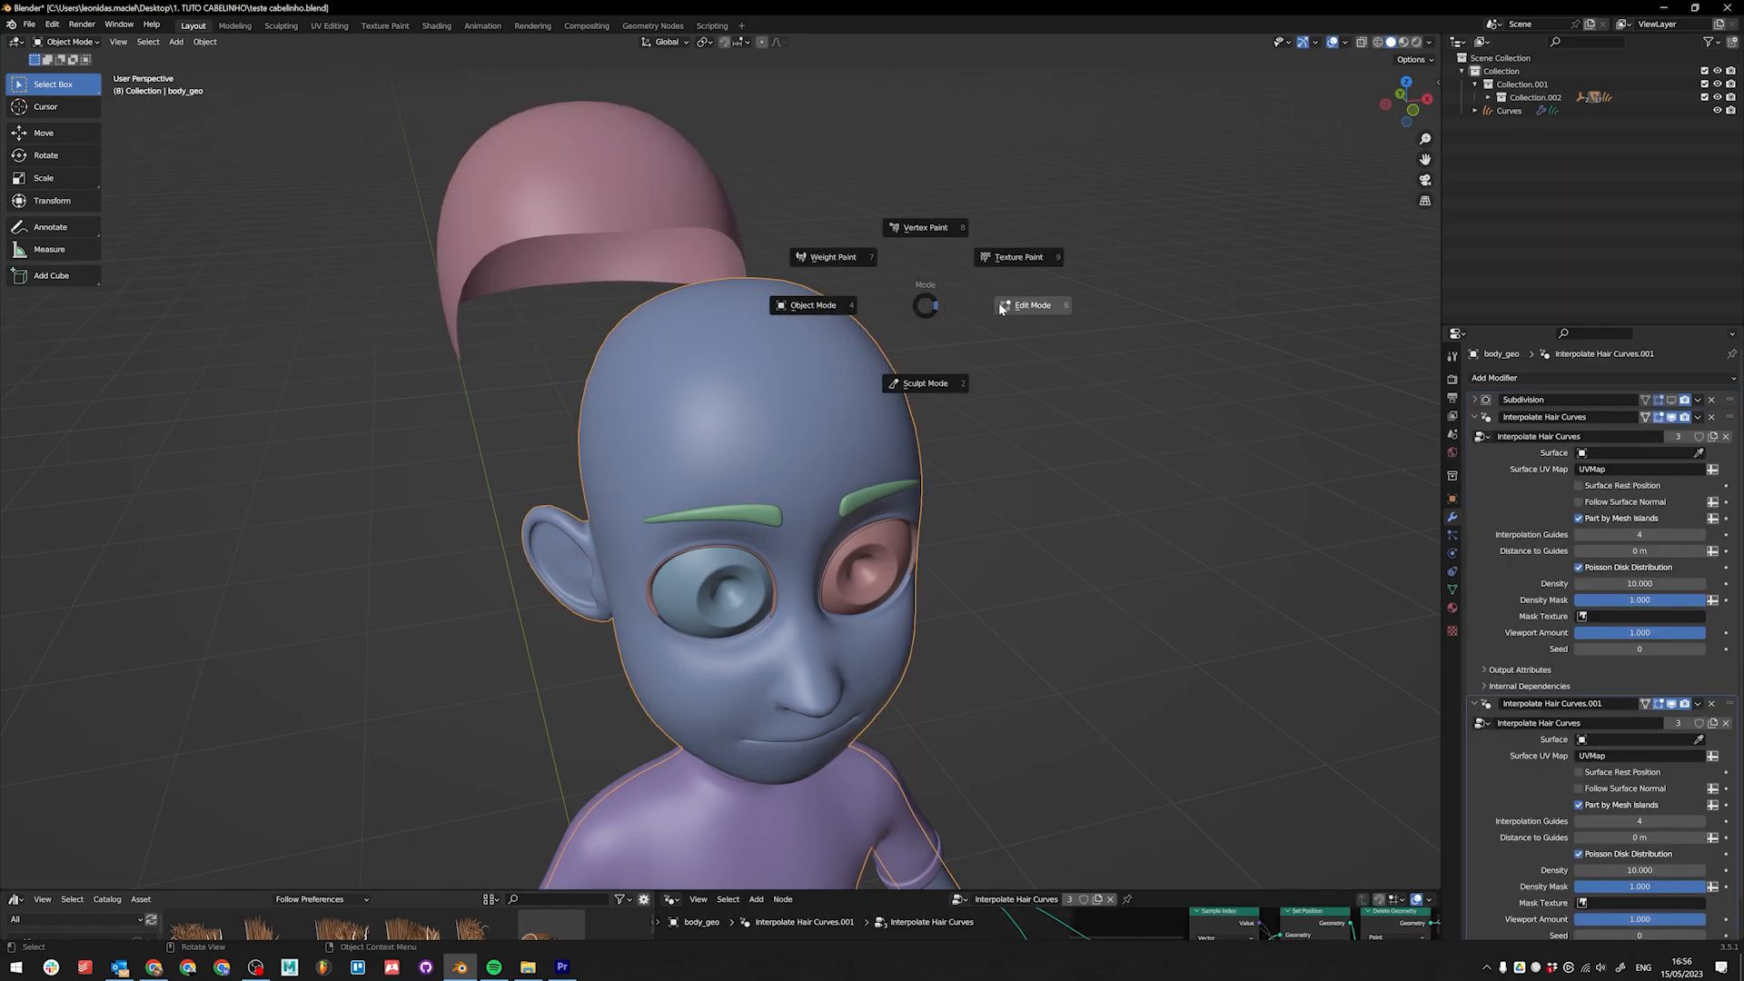
pyautogui.click(1036, 306)
pyautogui.moveTo(788, 305)
pyautogui.mouseDown()
pyautogui.moveTo(919, 261)
pyautogui.moveTo(965, 305)
pyautogui.mouseUp()
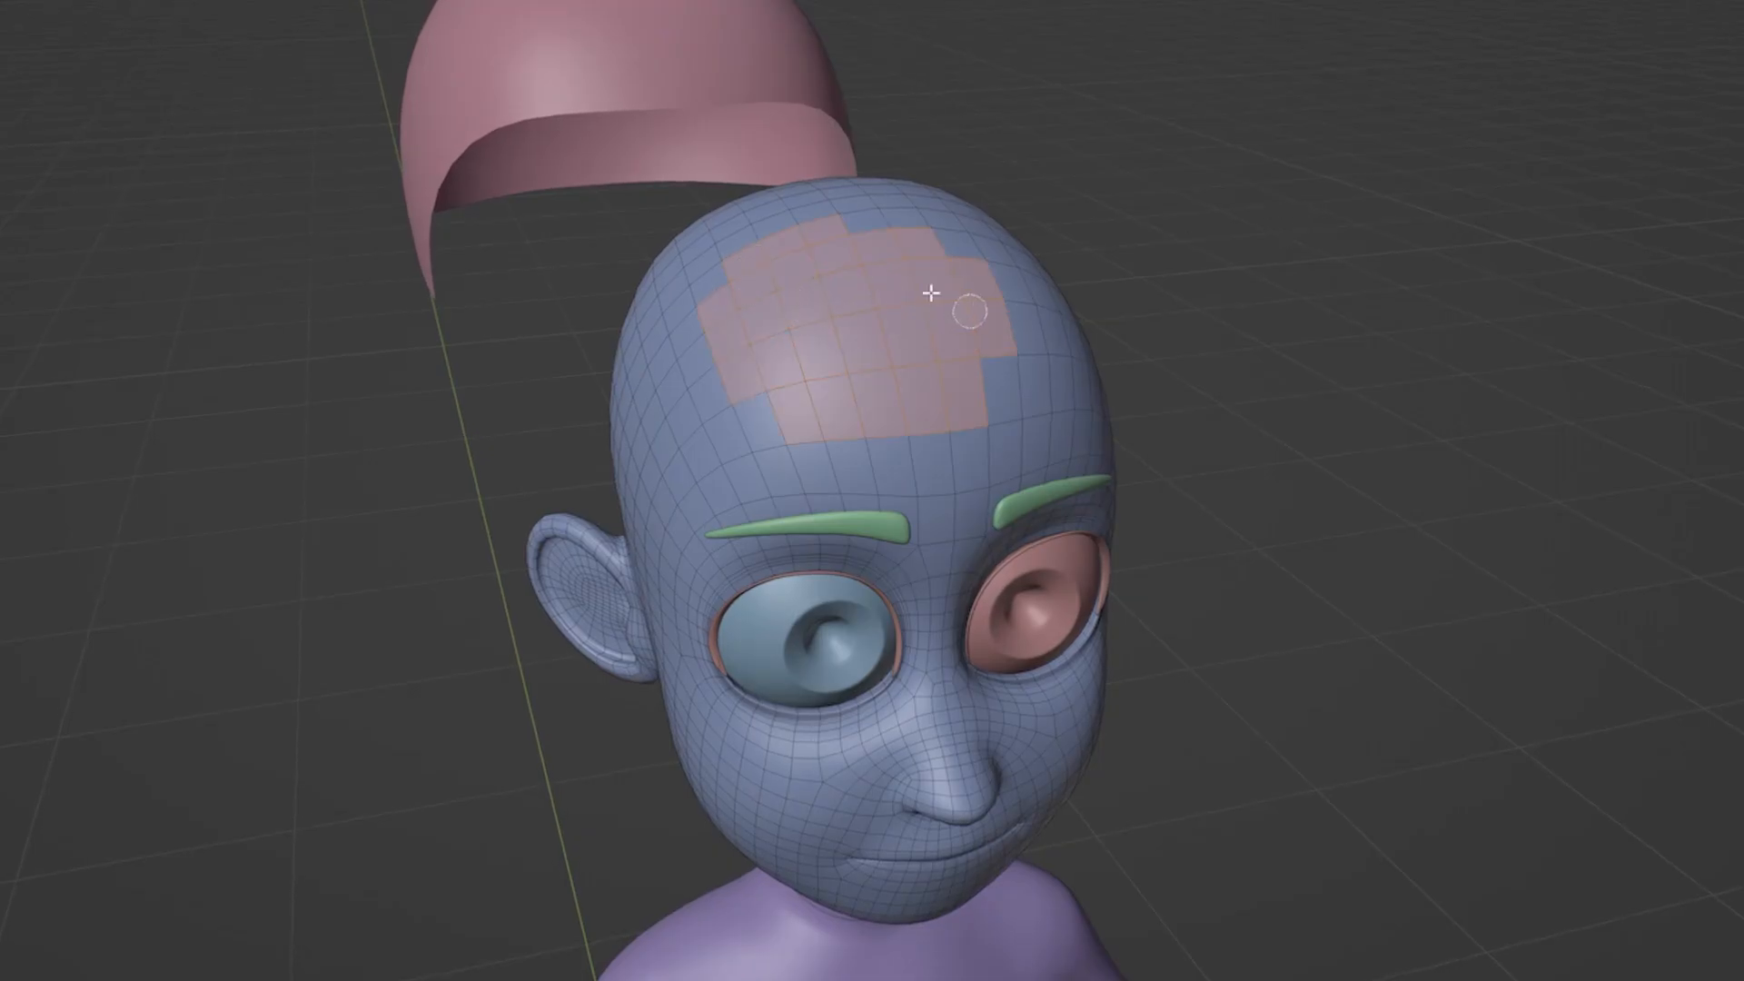
pyautogui.moveTo(884, 370)
pyautogui.mouseDown(button='middle')
pyautogui.moveTo(936, 364)
pyautogui.moveTo(857, 351)
pyautogui.mouseUp(button='middle')
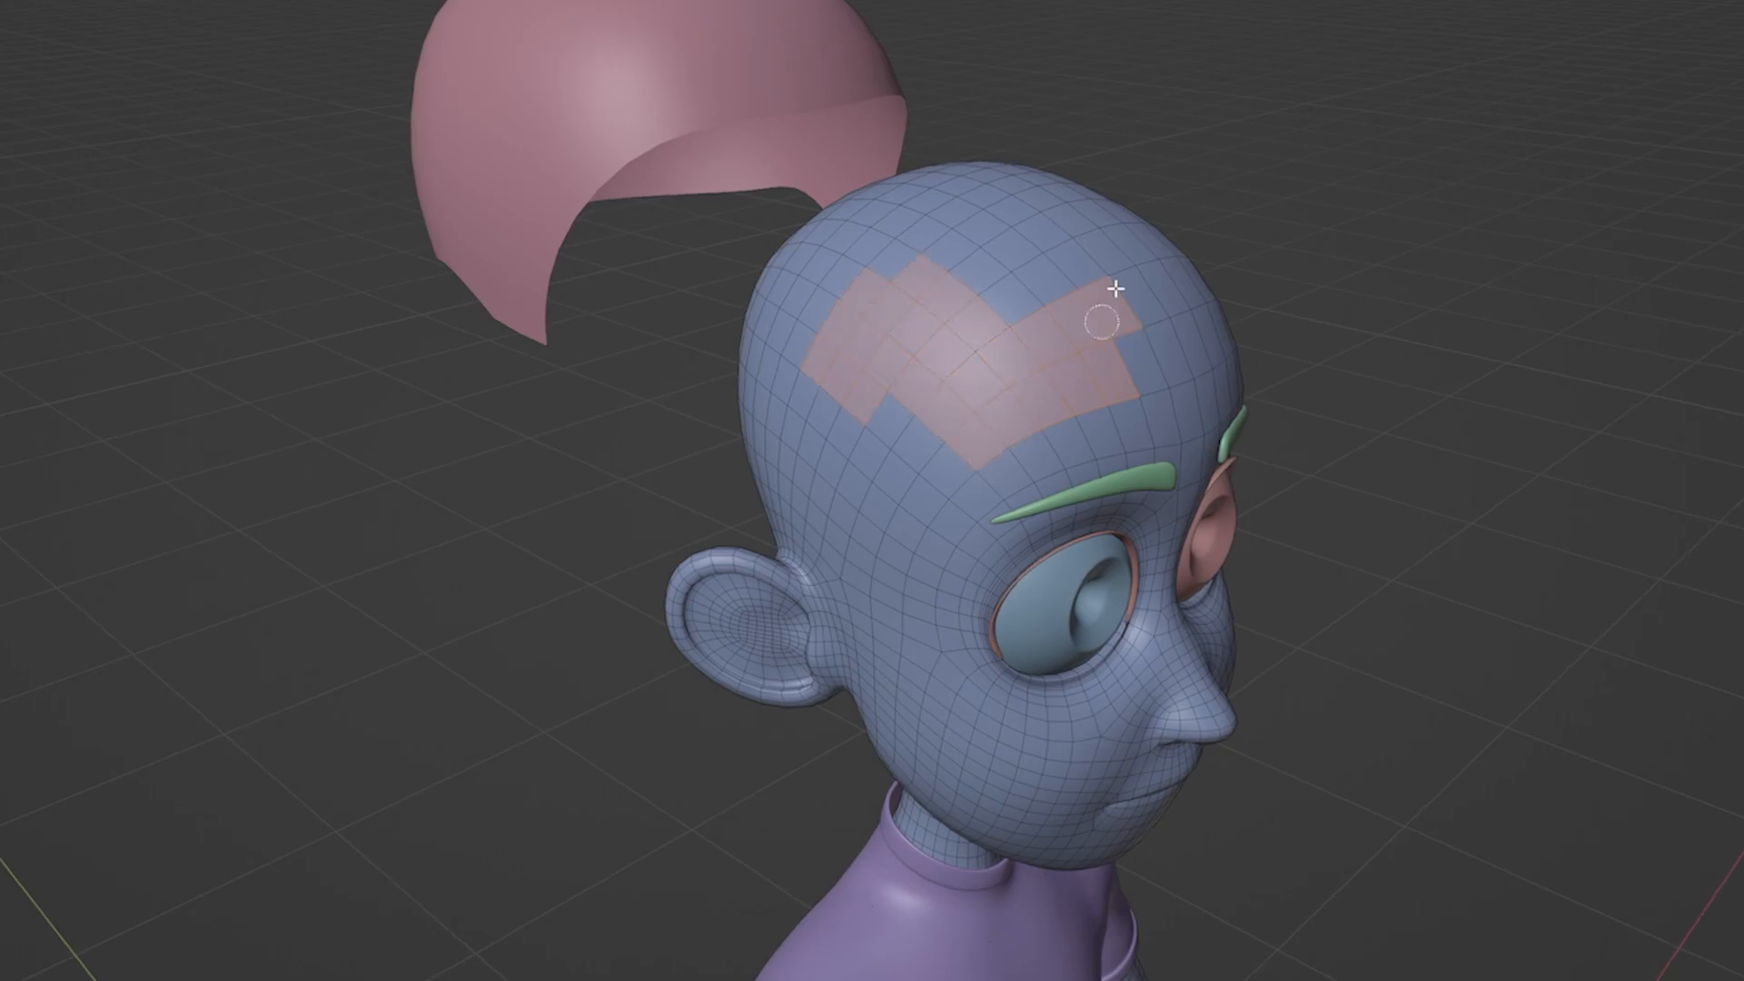
pyautogui.hotkey('ctrl', 'Tab')
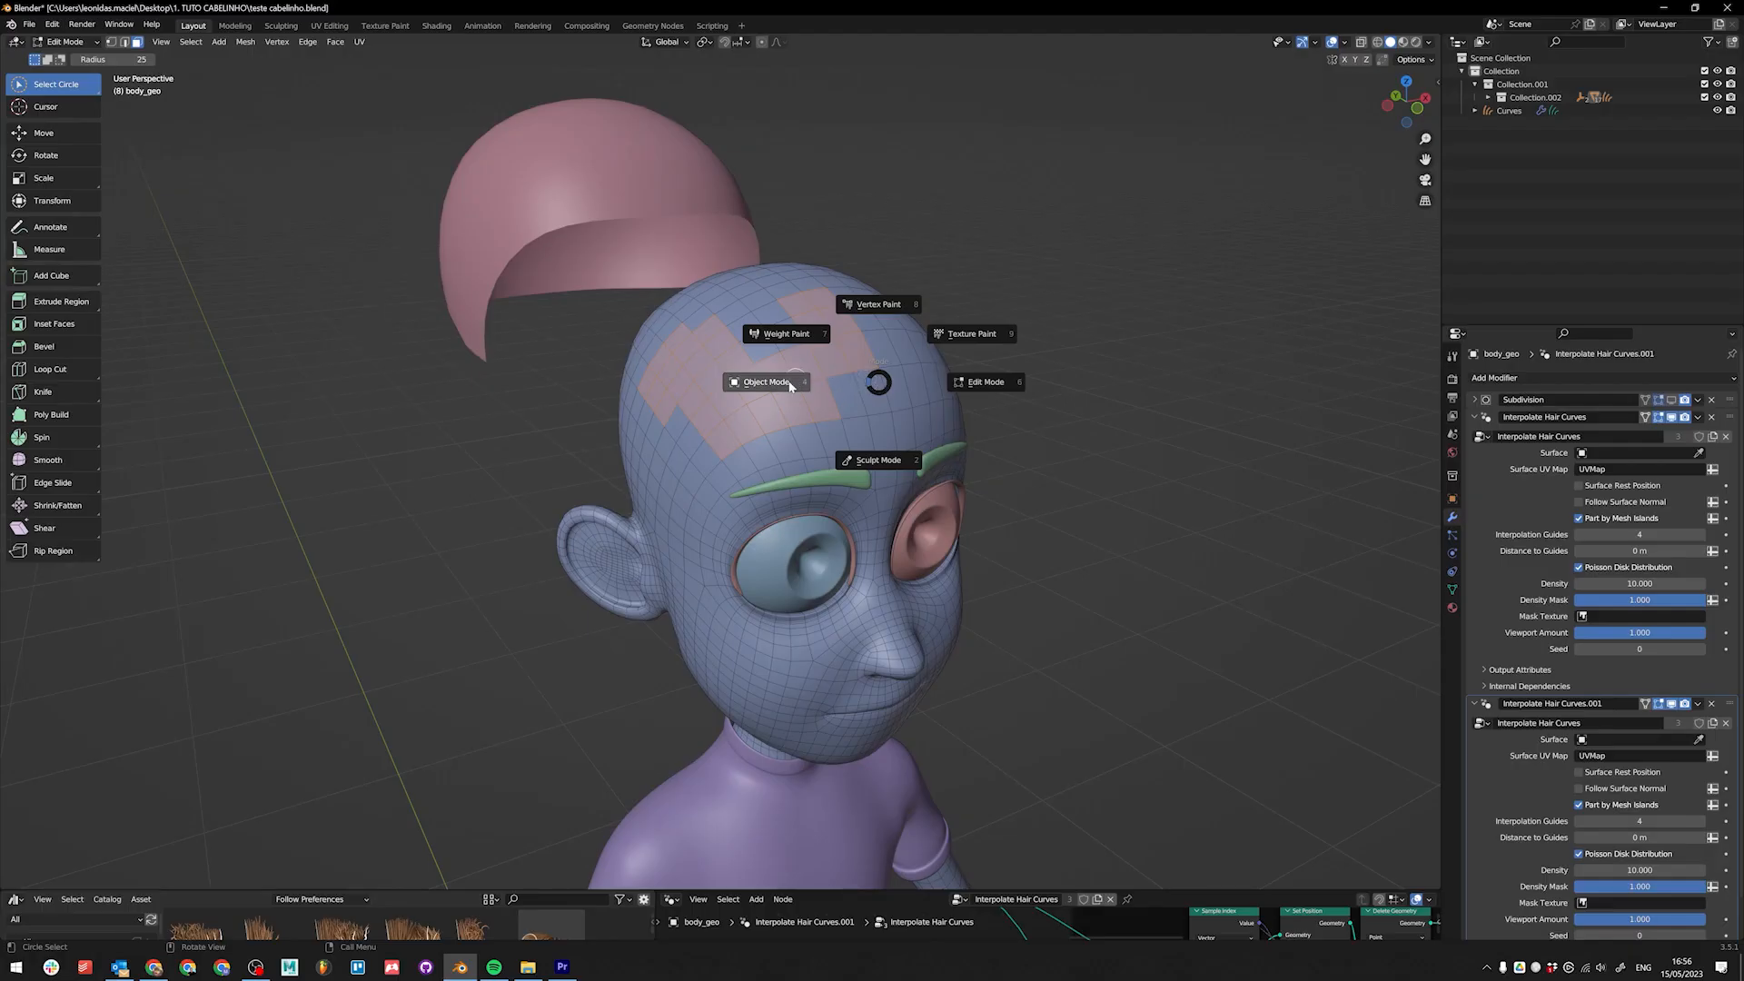
pyautogui.click(789, 385)
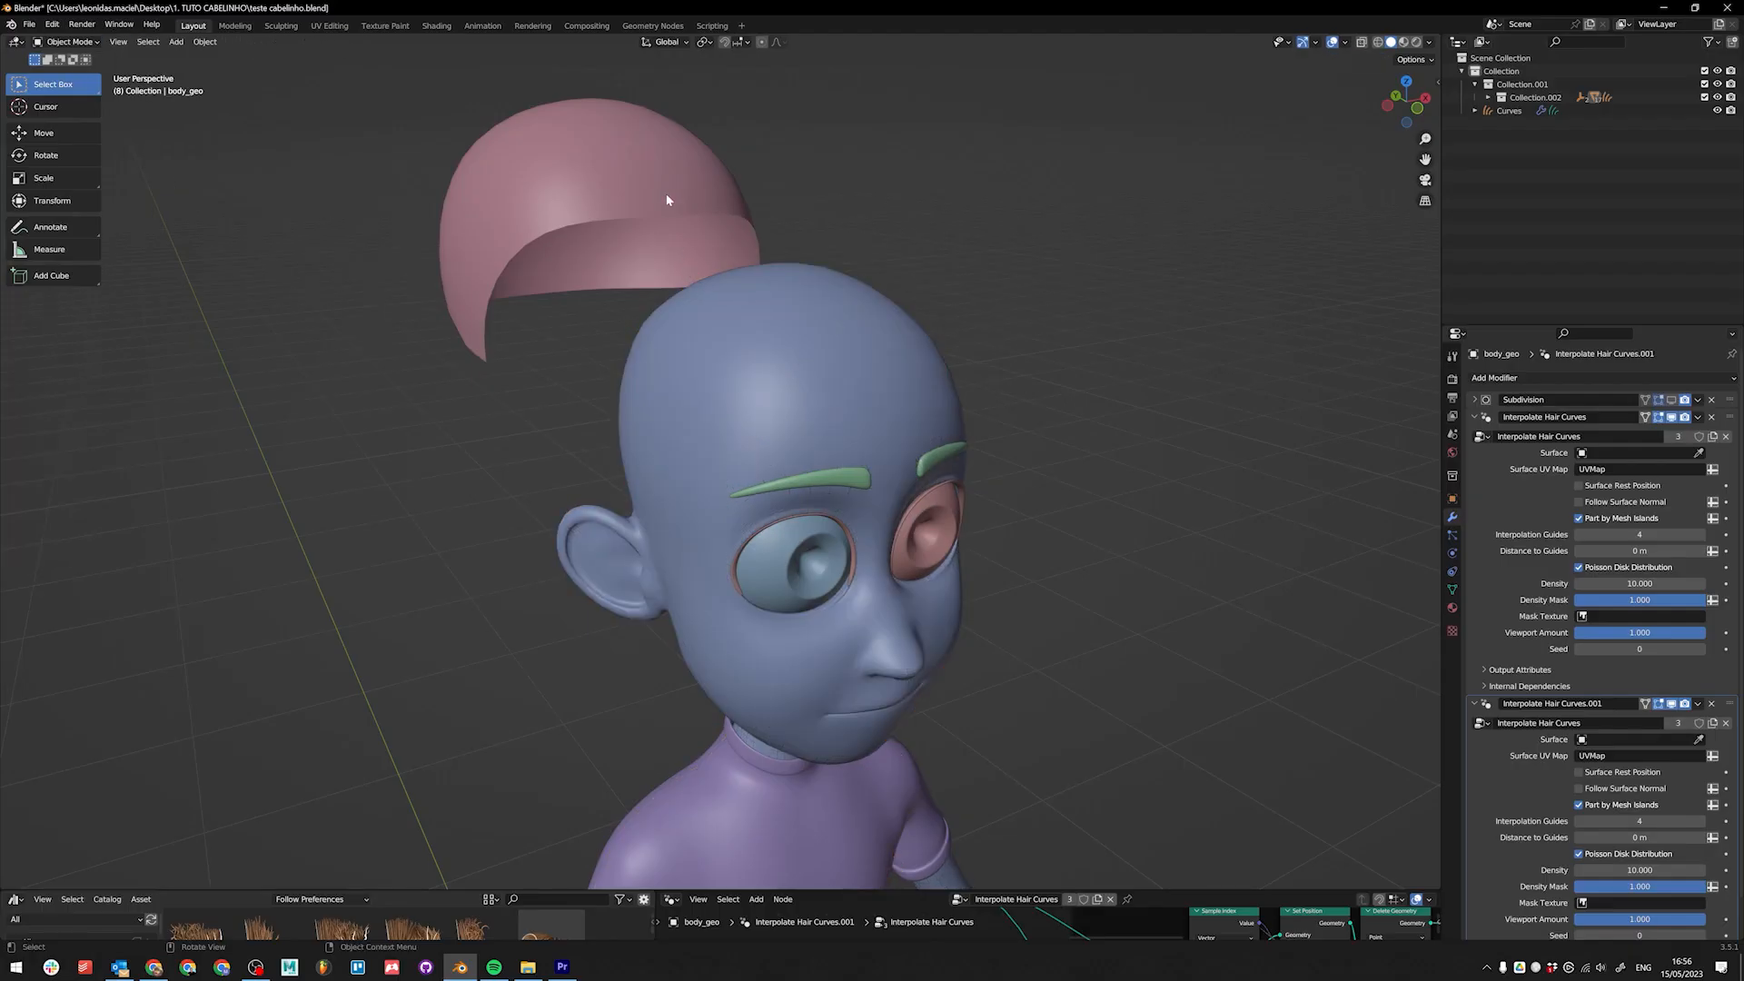
# Step: Put the scalp mesh back on the head and circle-select the body mesh's faces around the character's right eyebrow in Edit Mode
pyautogui.click(668, 200)
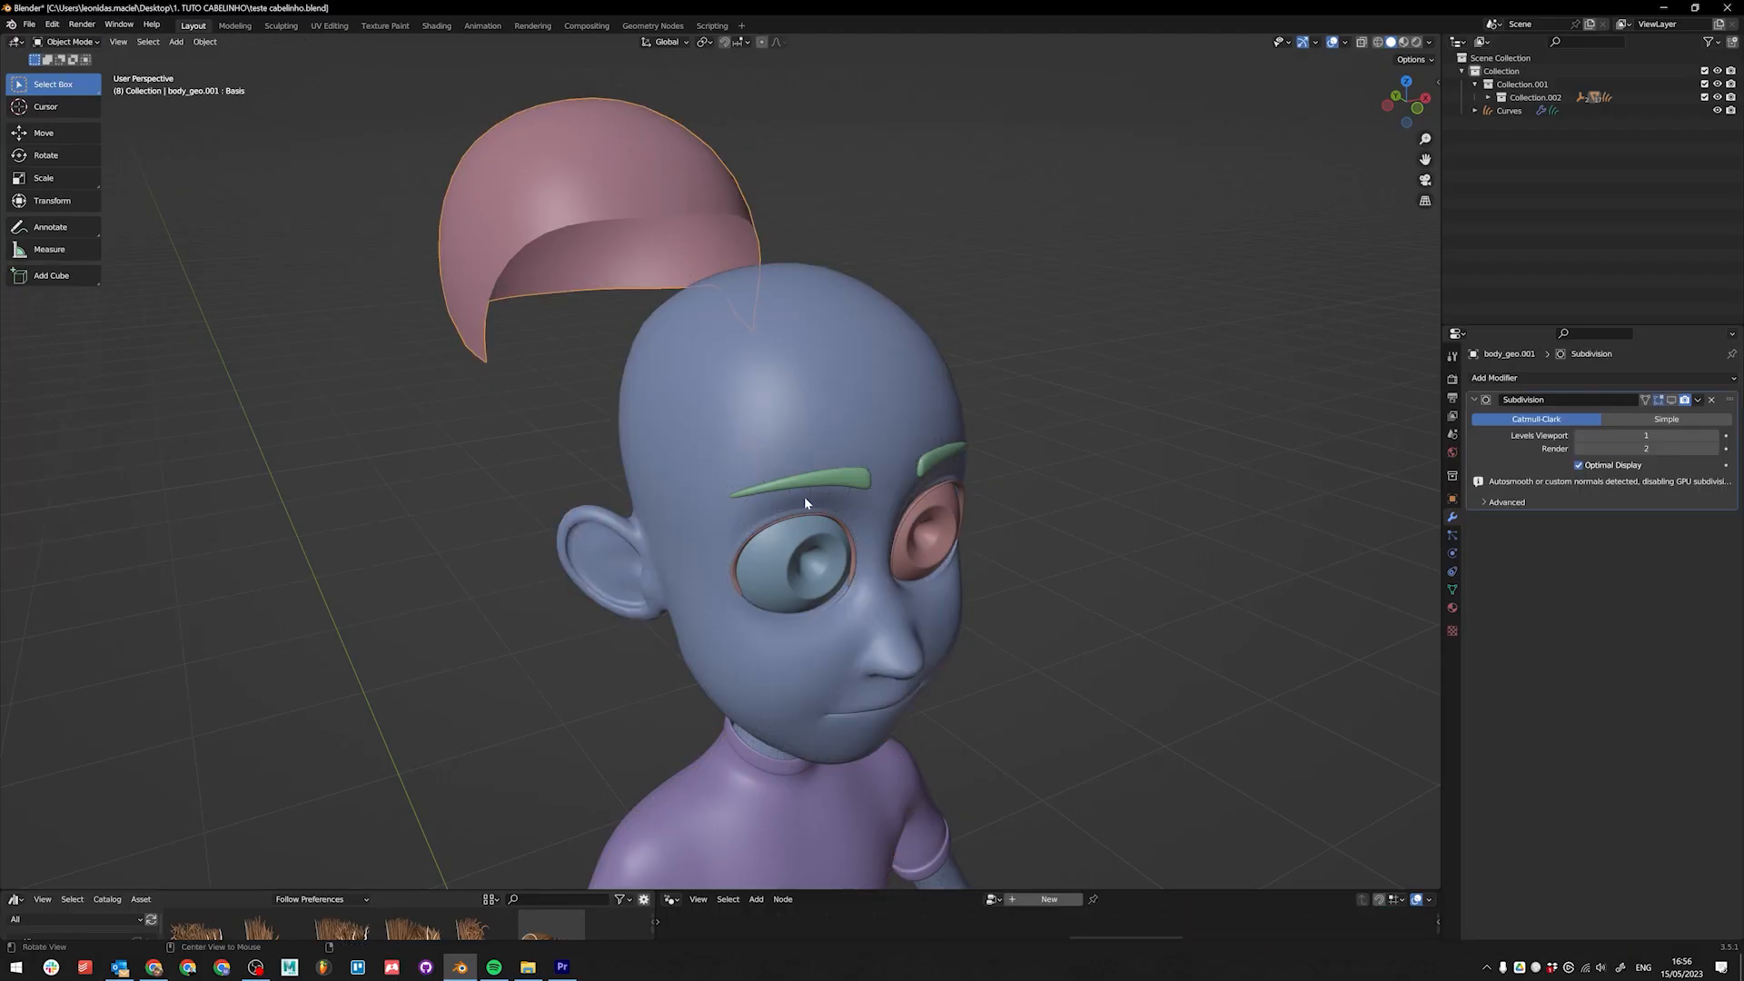
pyautogui.click(806, 392)
pyautogui.hotkey('ctrl', 'Tab')
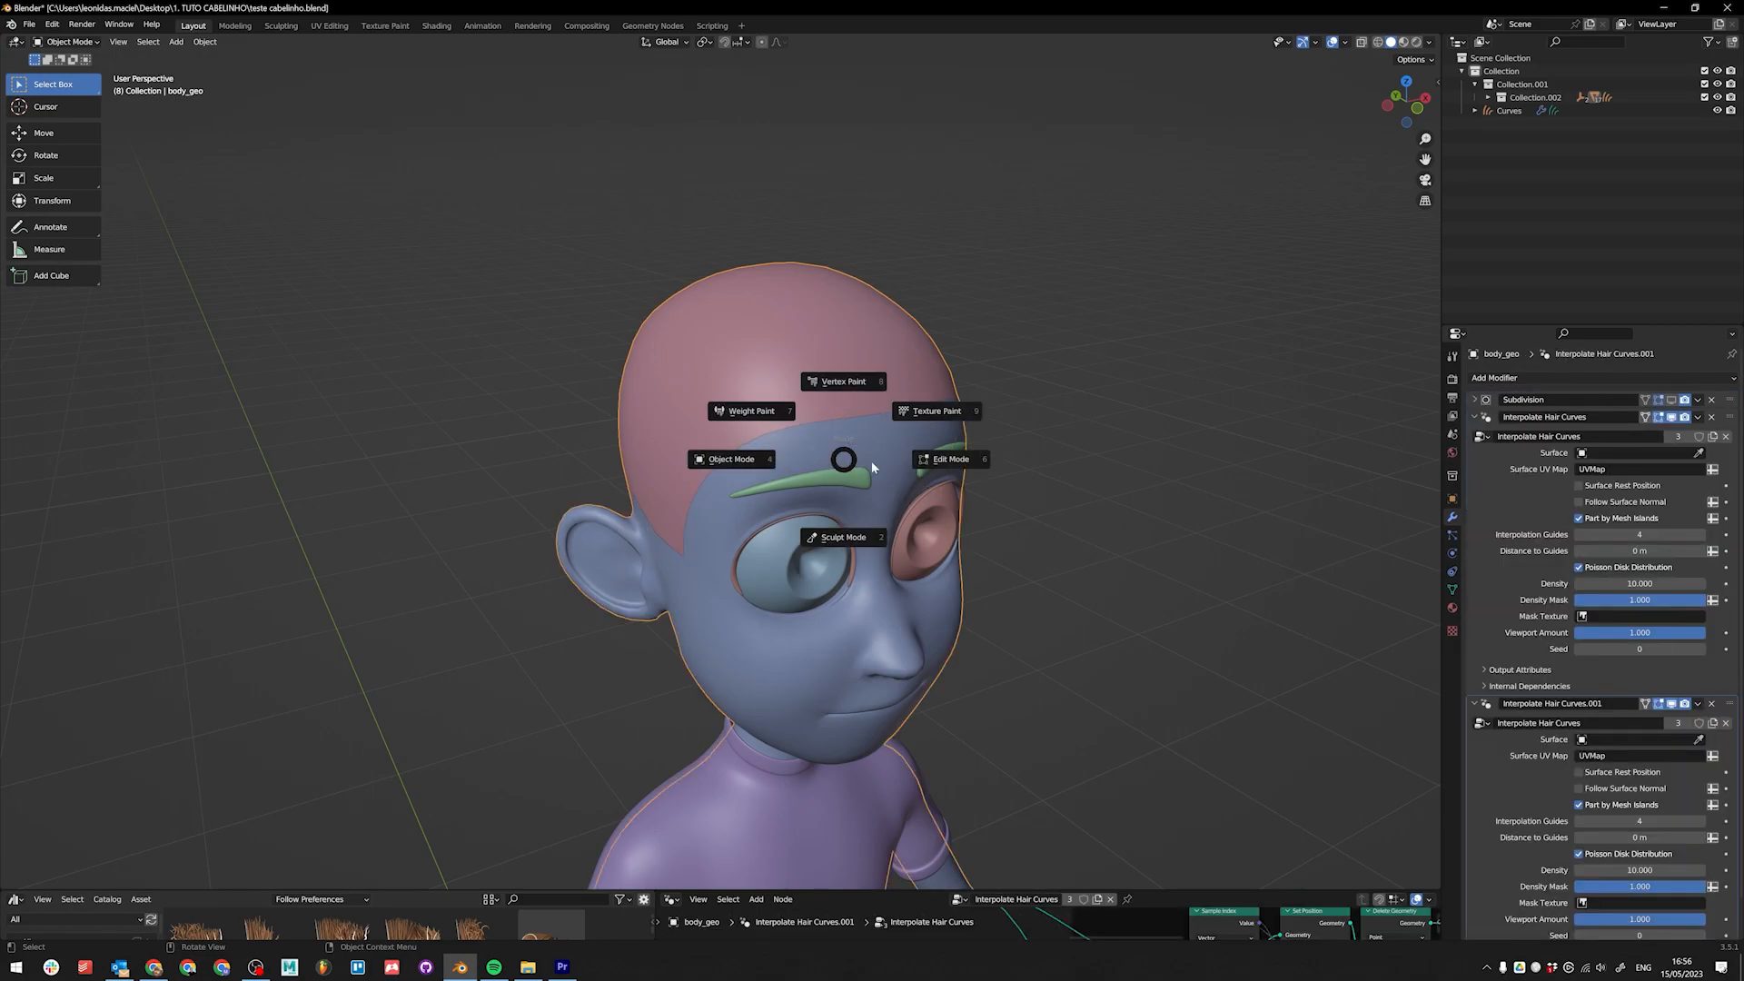
pyautogui.click(946, 462)
pyautogui.moveTo(873, 508); pyautogui.dragTo(843, 496, button='middle')
pyautogui.moveTo(732, 439); pyautogui.dragTo(711, 436)
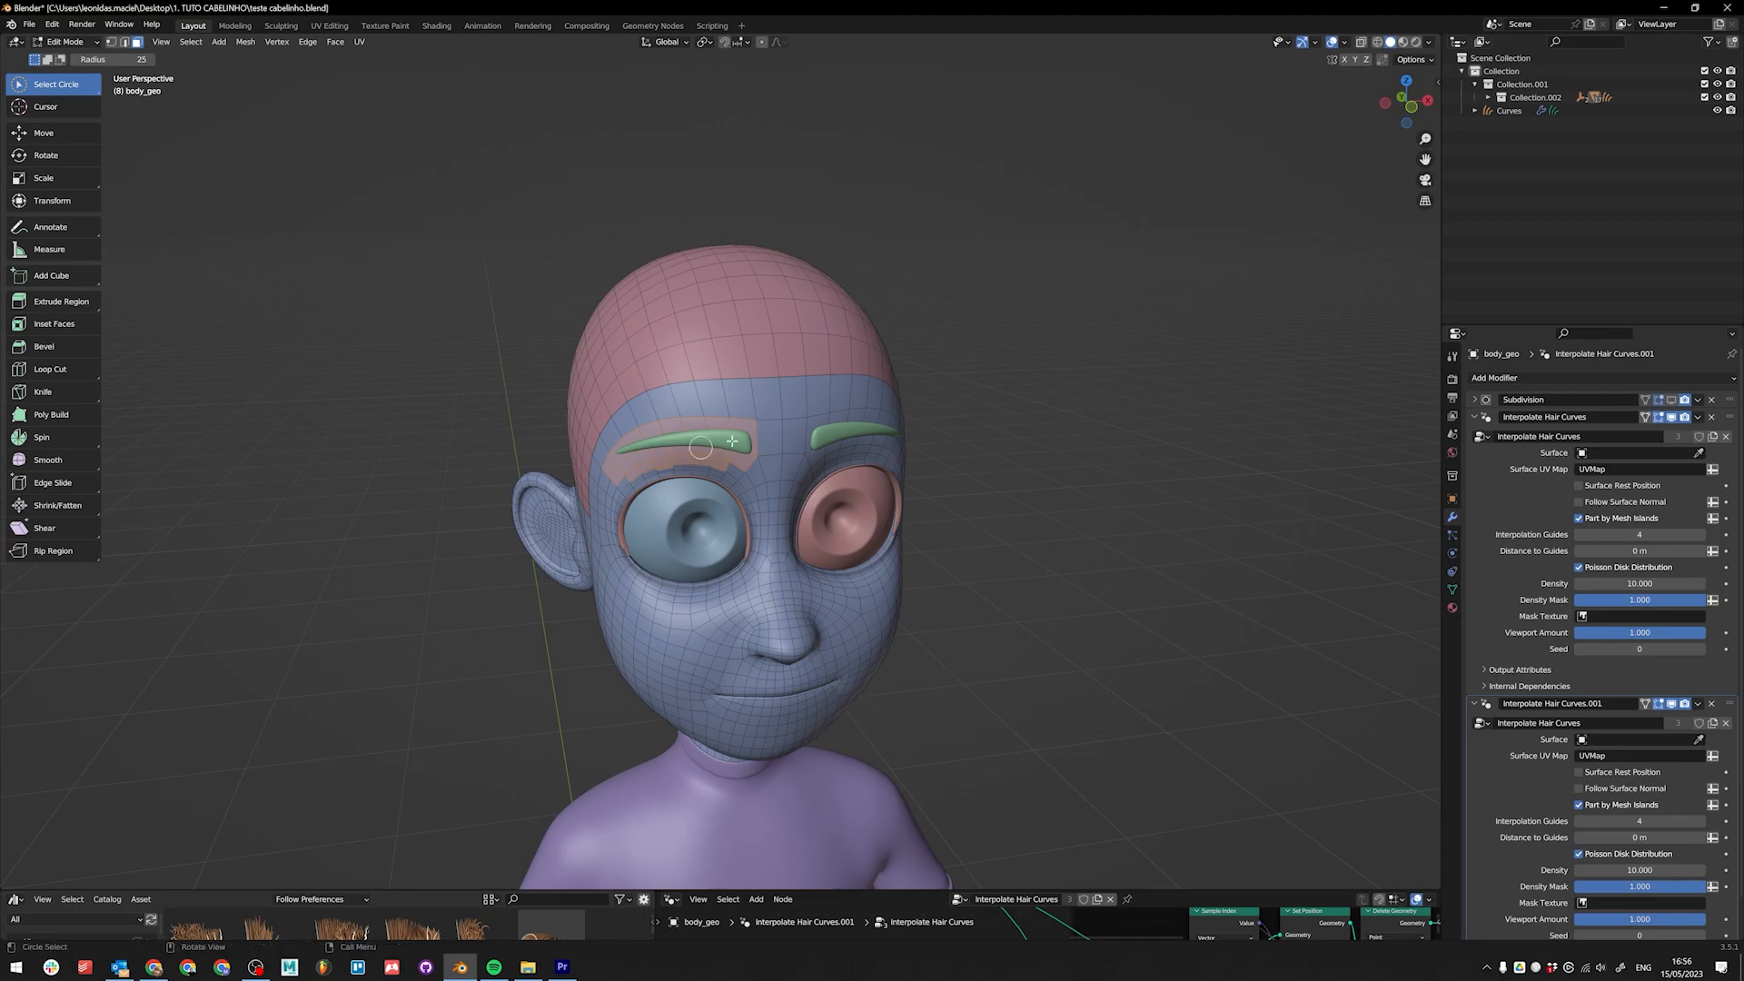
pyautogui.moveTo(774, 476); pyautogui.dragTo(836, 434, button='middle')
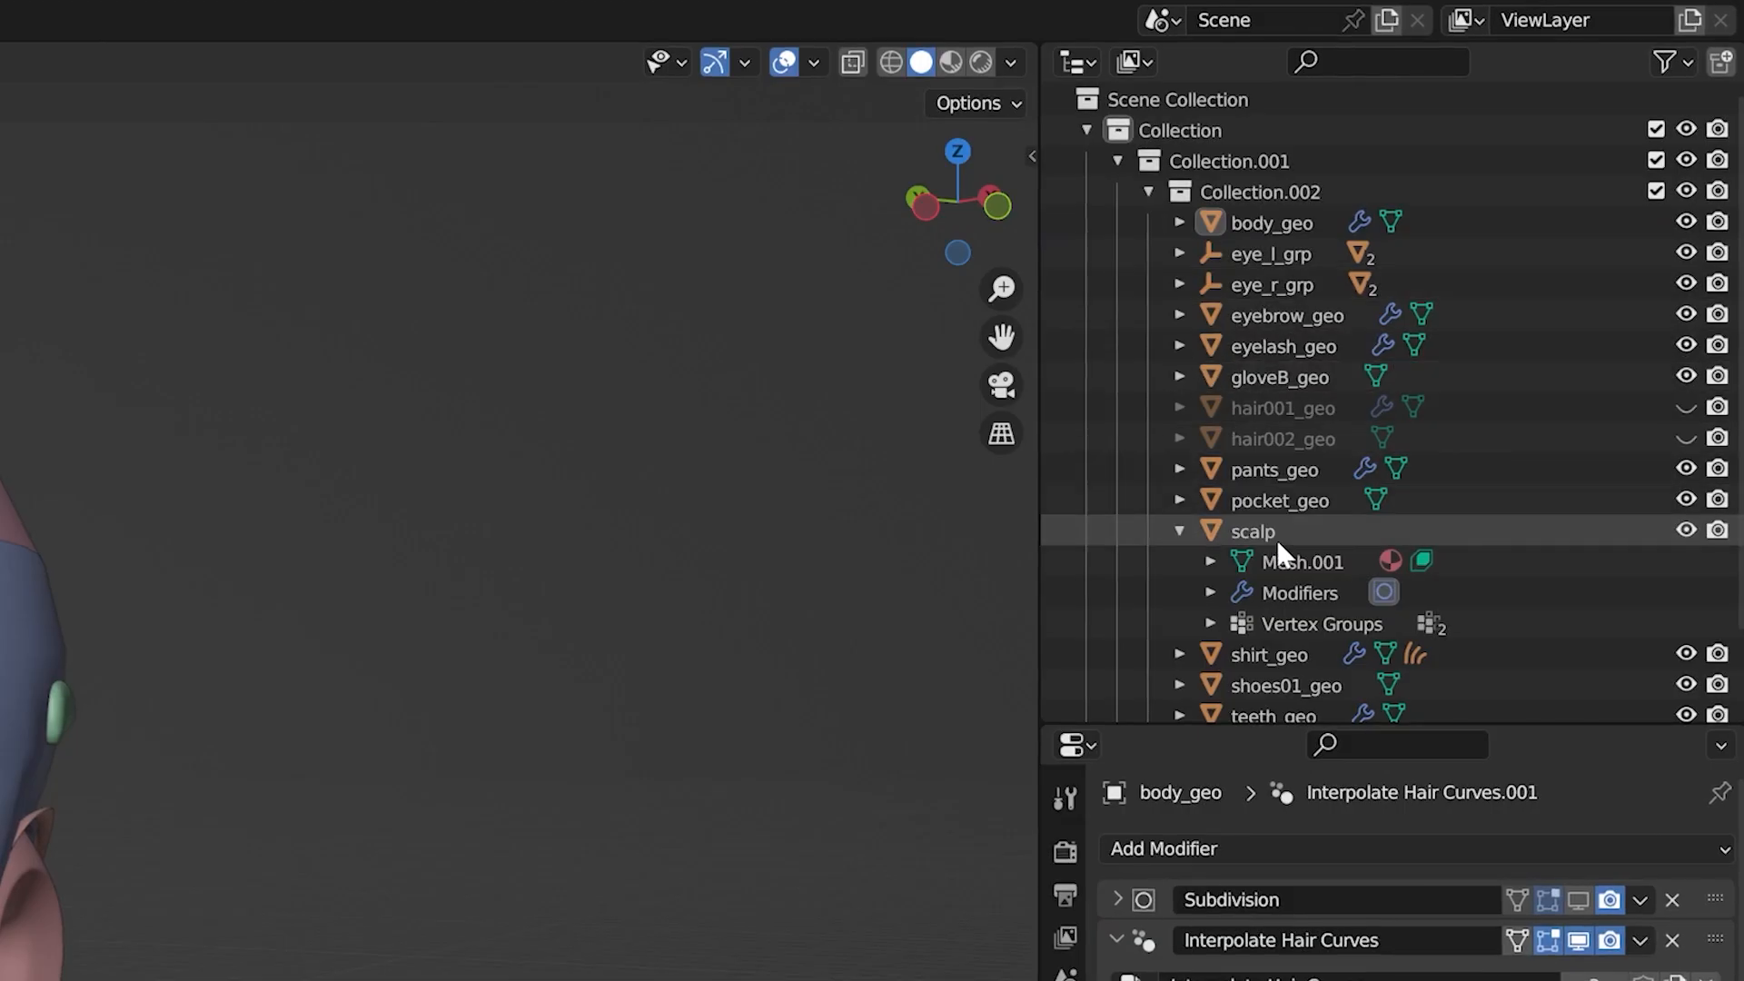
# Step: Select the scalp object, disable it in renders and toggle its viewport visibility
pyautogui.click(1261, 530)
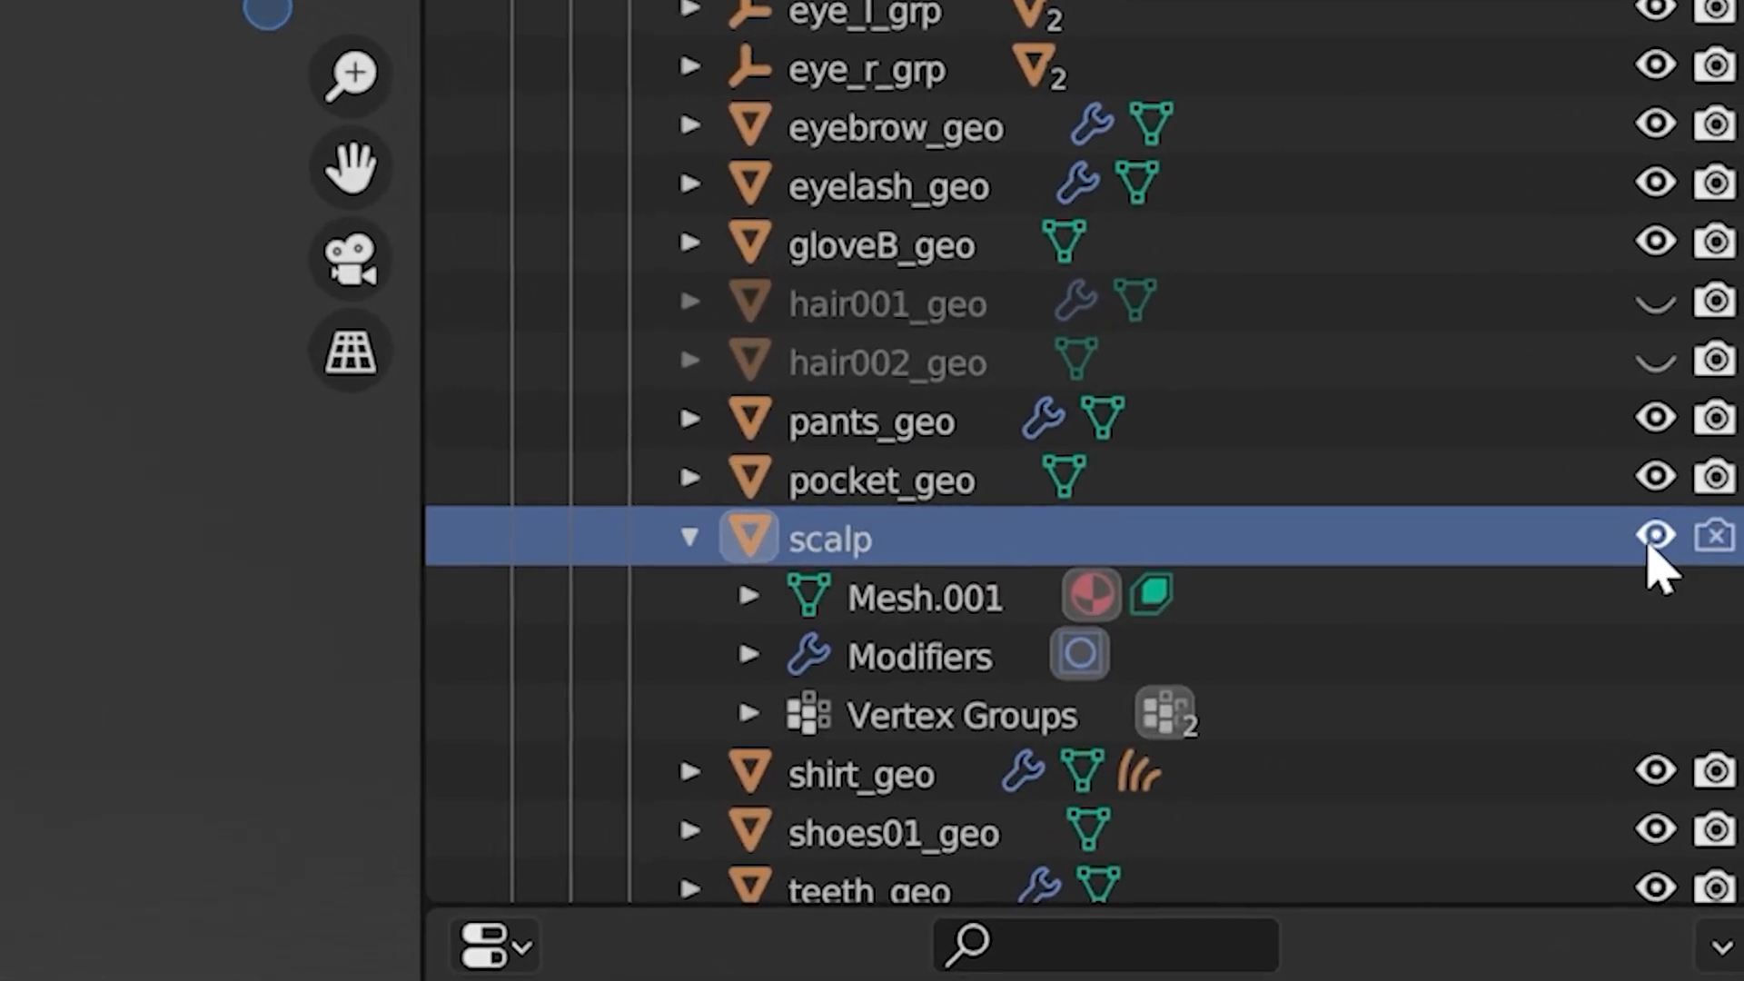
pyautogui.click(1699, 531)
pyautogui.click(1652, 540)
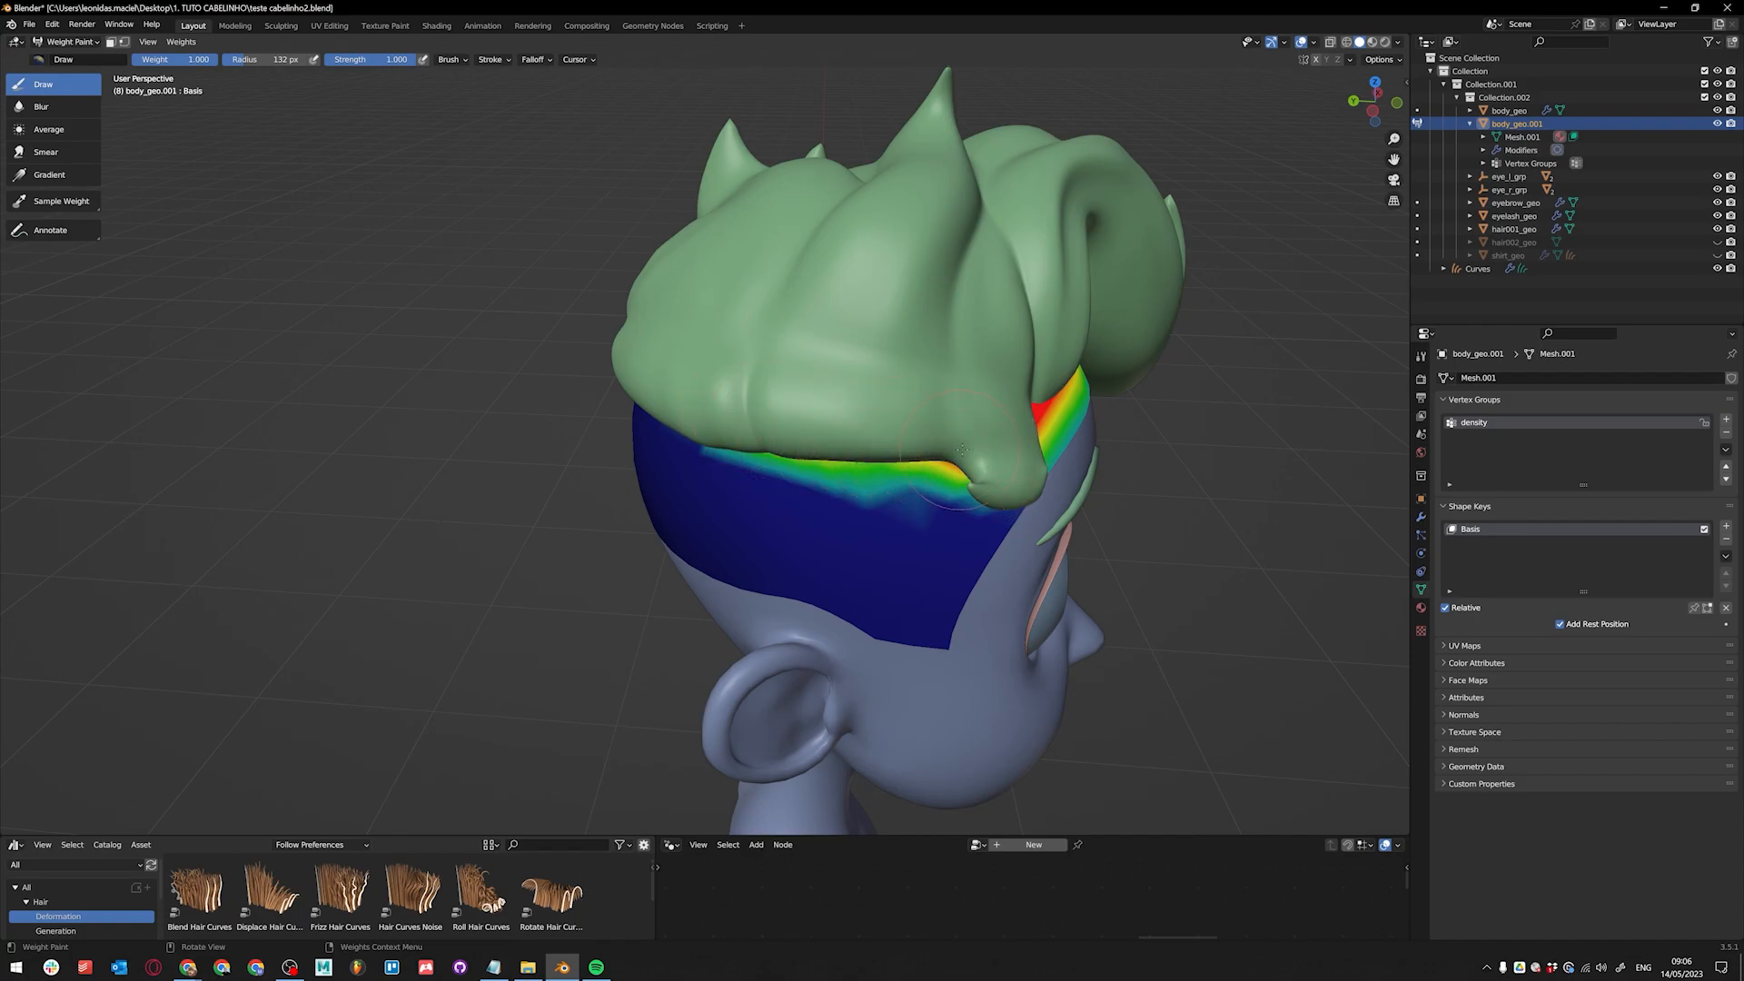
# Step: Paint the scalp's density vertex group at weight 1.000 along the green hair mesh's lower edge at the side and back
pyautogui.moveTo(955, 462); pyautogui.dragTo(994, 422, button='middle')
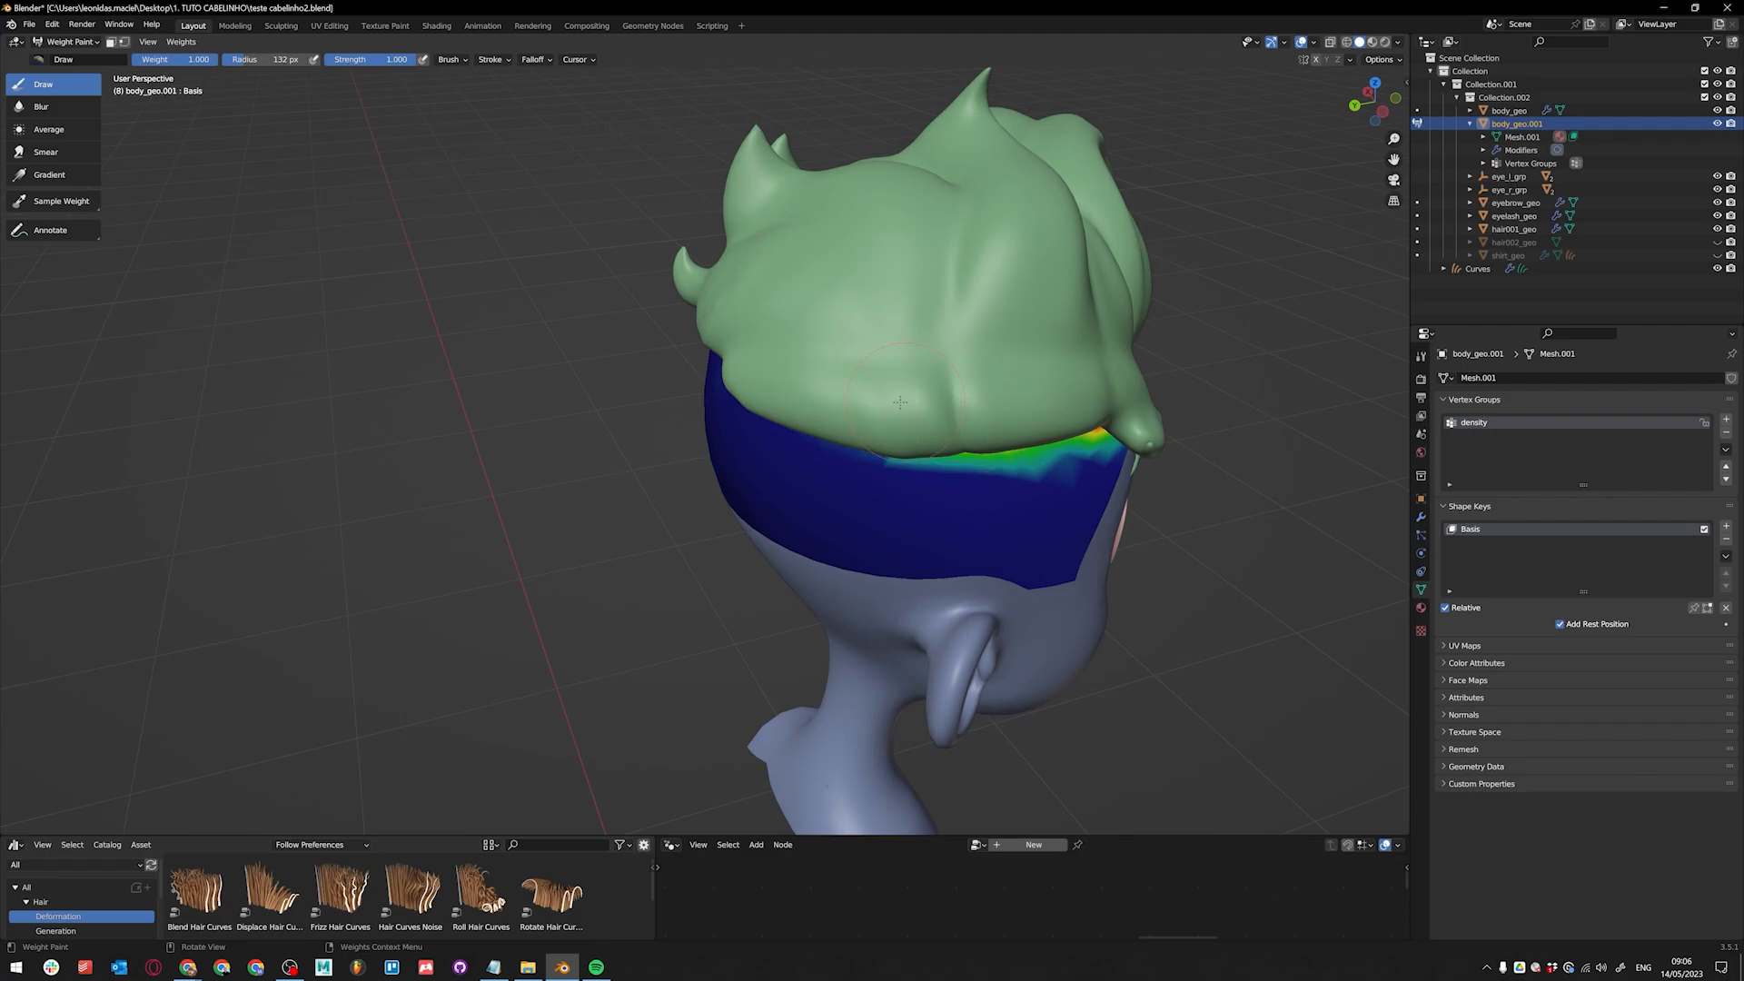
pyautogui.moveTo(763, 388)
pyautogui.mouseDown(button='middle')
pyautogui.moveTo(877, 427)
pyautogui.moveTo(940, 377)
pyautogui.mouseUp(button='middle')
pyautogui.moveTo(932, 561); pyautogui.dragTo(888, 557)
pyautogui.moveTo(887, 557); pyautogui.dragTo(978, 549, button='middle')
pyautogui.keyDown('shift'); pyautogui.moveTo(899, 495); pyautogui.dragTo(956, 622, button='middle'); pyautogui.keyUp('shift')
pyautogui.moveTo(785, 403); pyautogui.dragTo(841, 413)
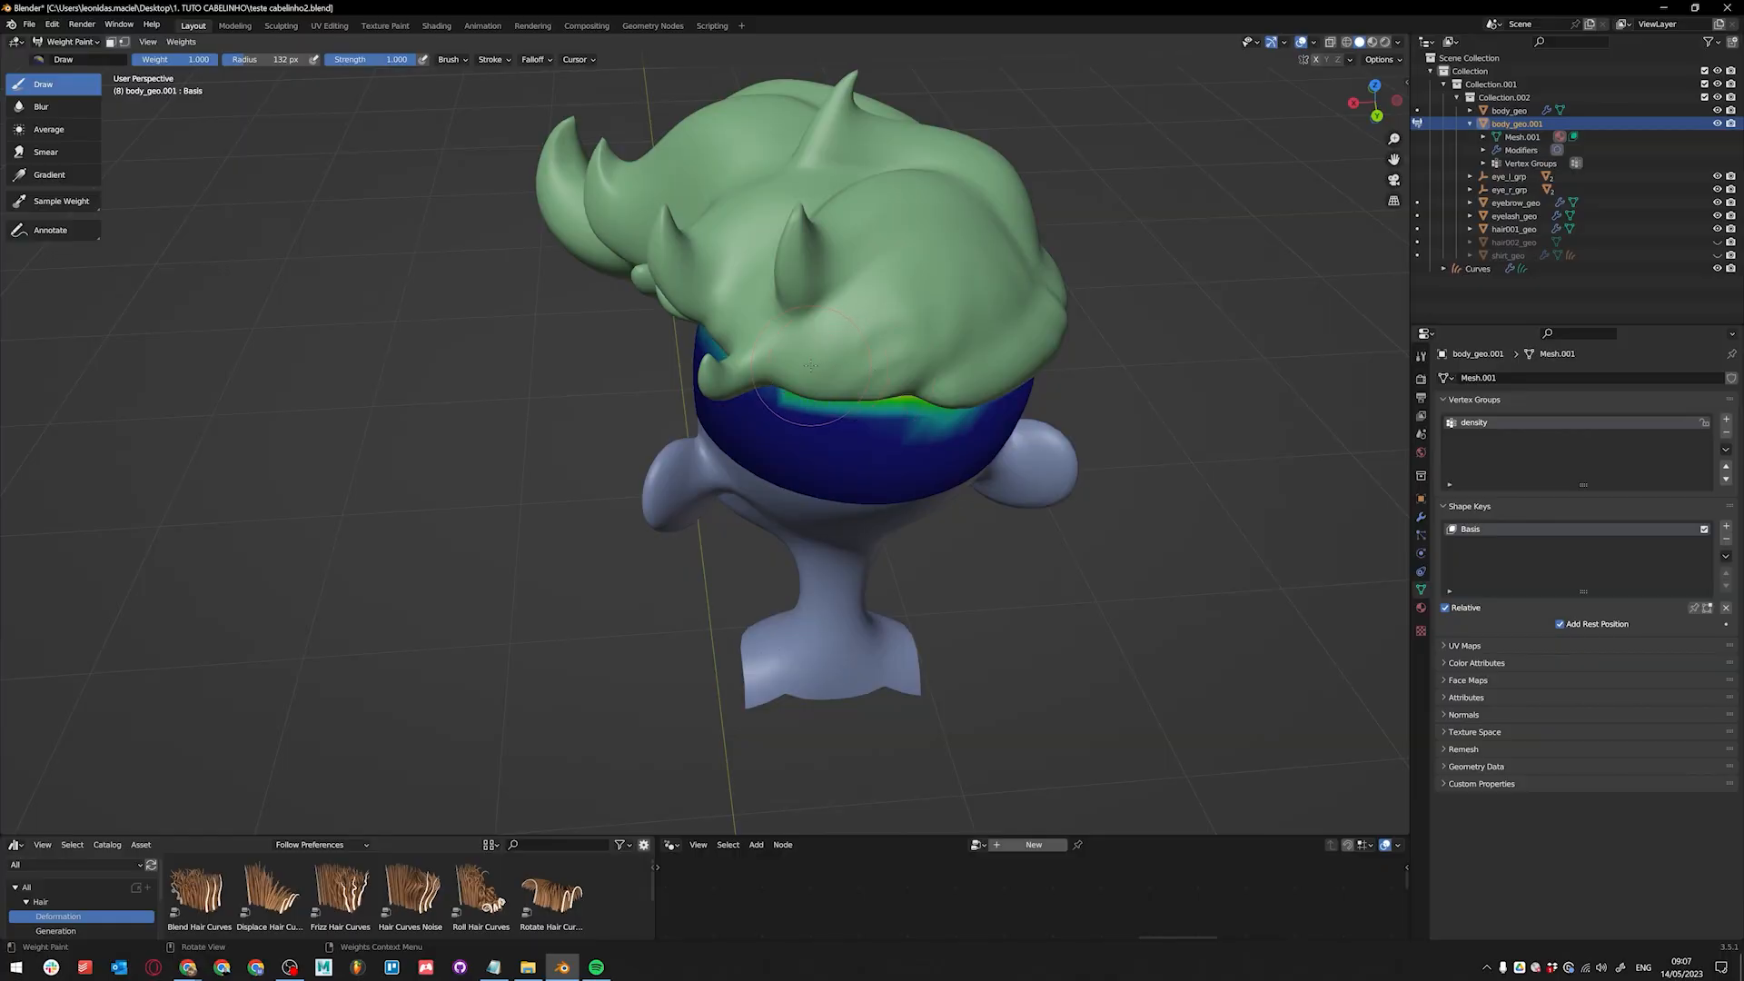
pyautogui.moveTo(840, 413); pyautogui.dragTo(918, 409, button='middle')
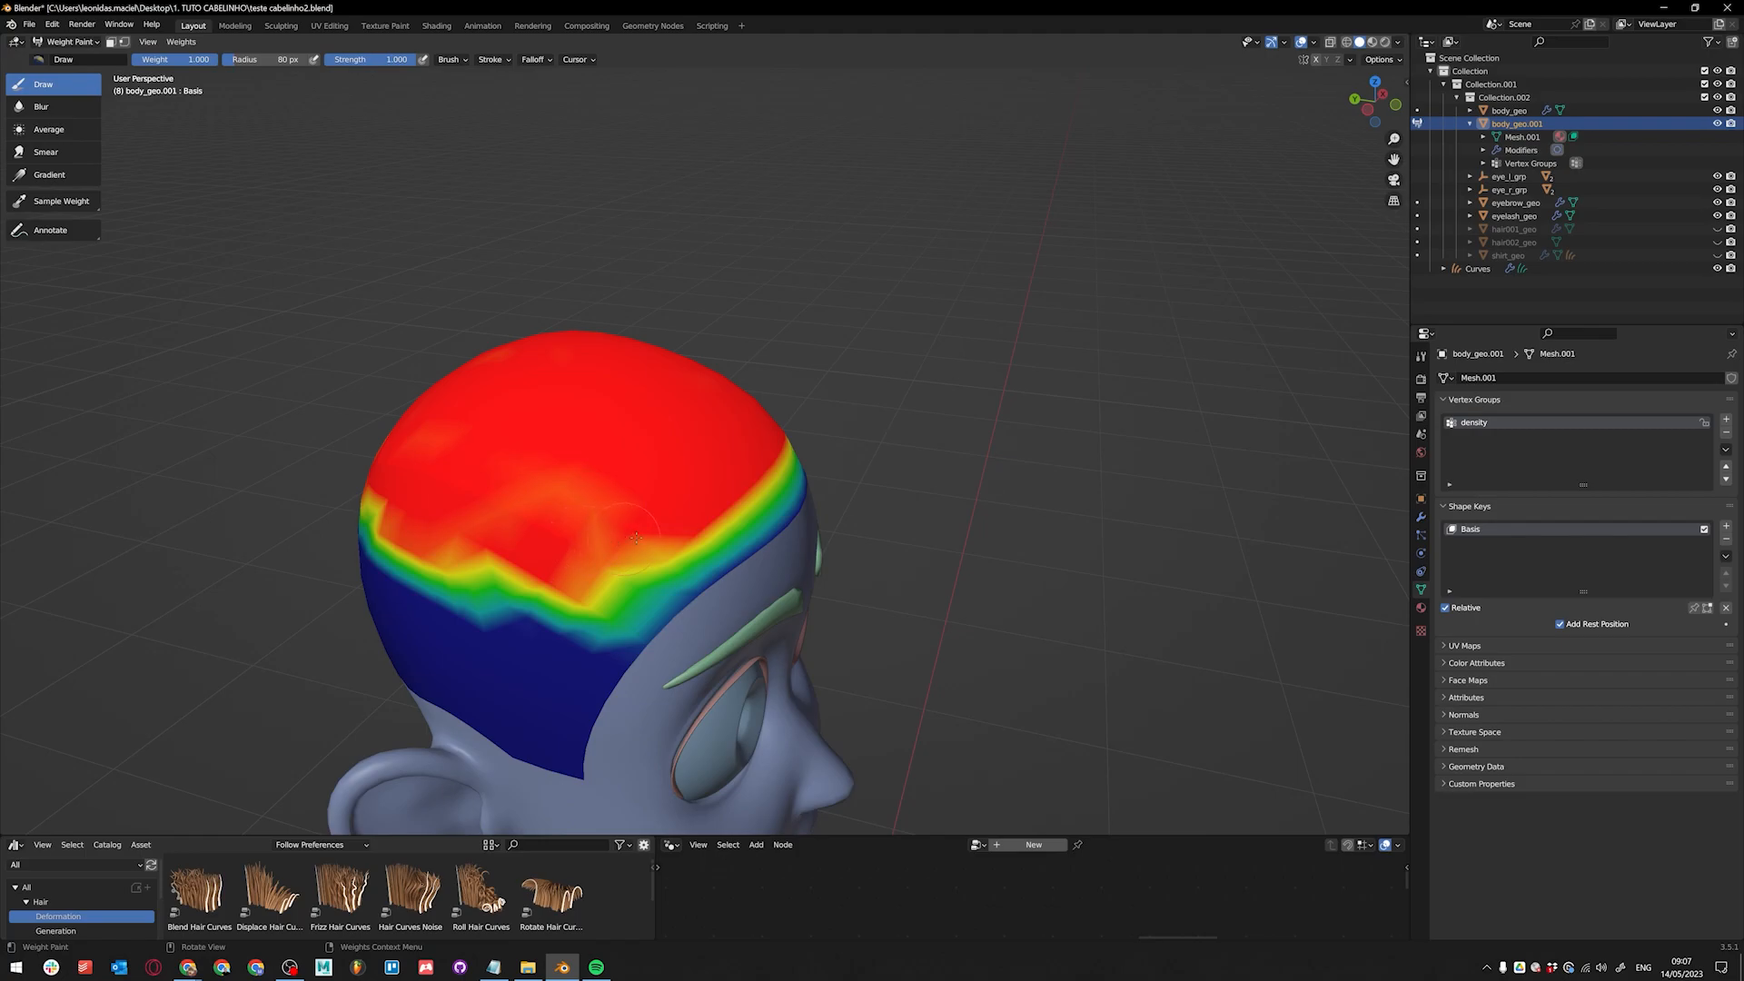
pyautogui.moveTo(735, 414)
pyautogui.mouseDown(button='middle')
pyautogui.moveTo(420, 416)
pyautogui.moveTo(834, 473)
pyautogui.moveTo(469, 489)
pyautogui.mouseUp(button='middle')
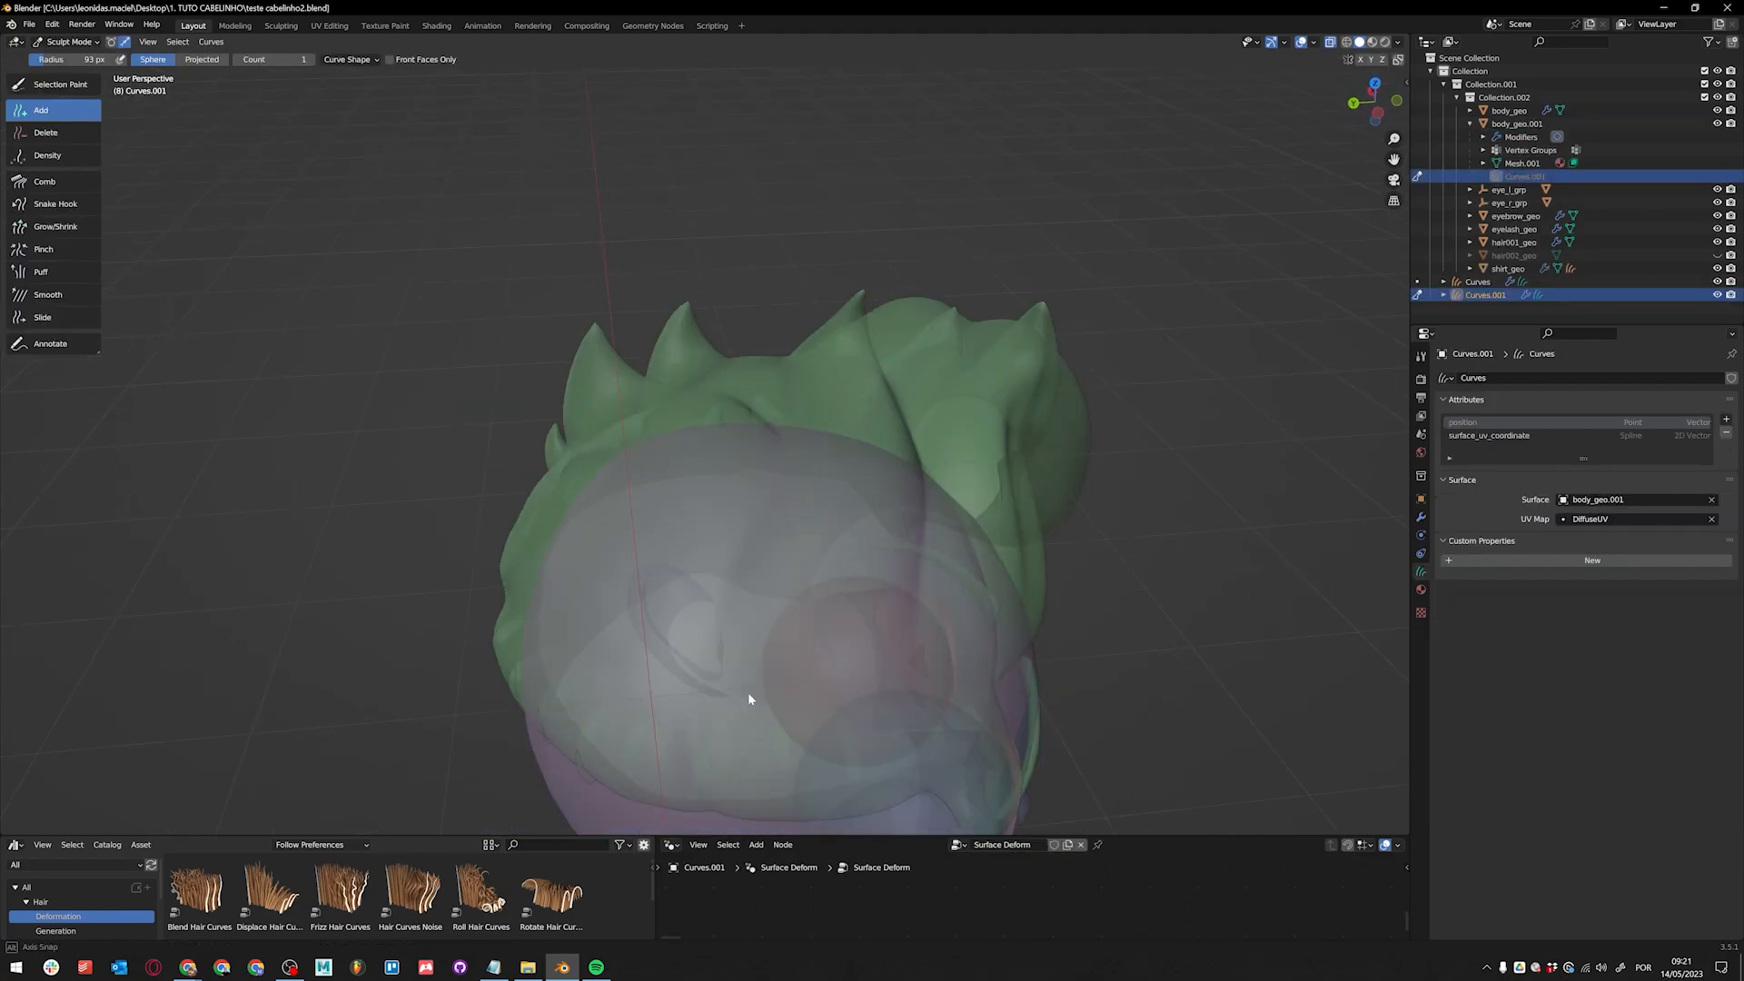
# Step: Add a guide curve at the back of the head and shape it with Comb and Snake Hook up to the hair mesh's spike
pyautogui.moveTo(750, 698); pyautogui.dragTo(727, 545, button='middle')
pyautogui.click(350, 59)
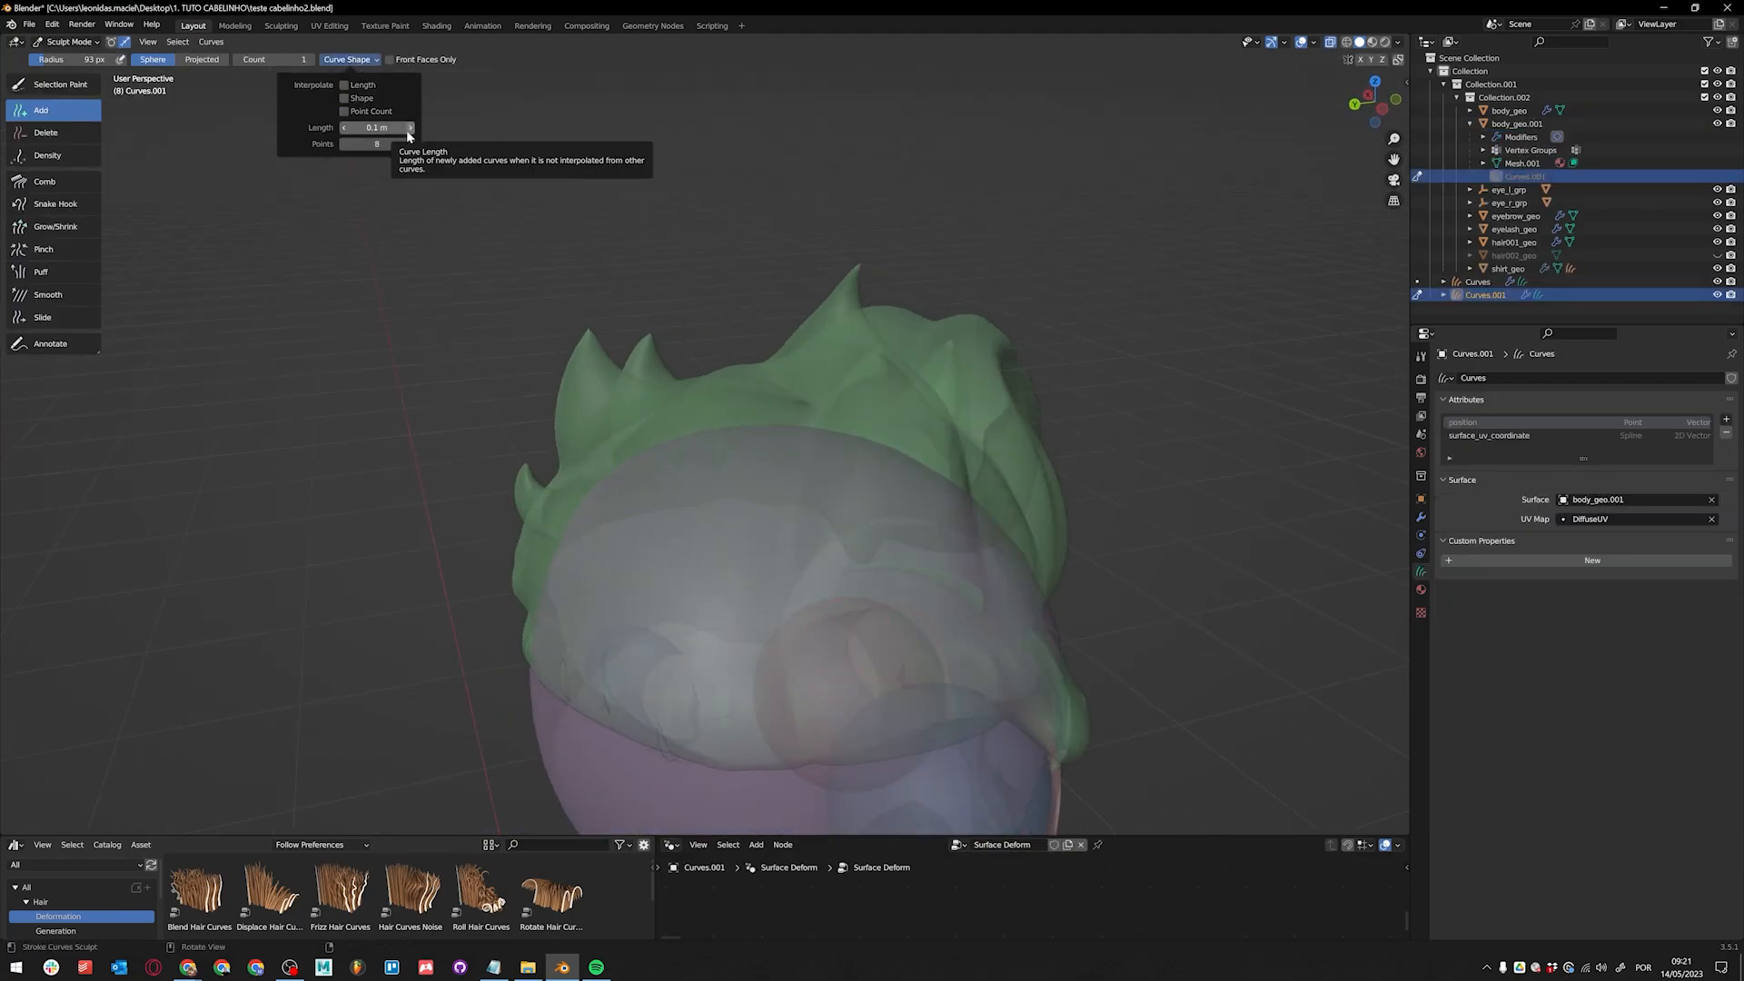
pyautogui.moveTo(945, 490); pyautogui.dragTo(672, 545, button='middle')
pyautogui.press('c')
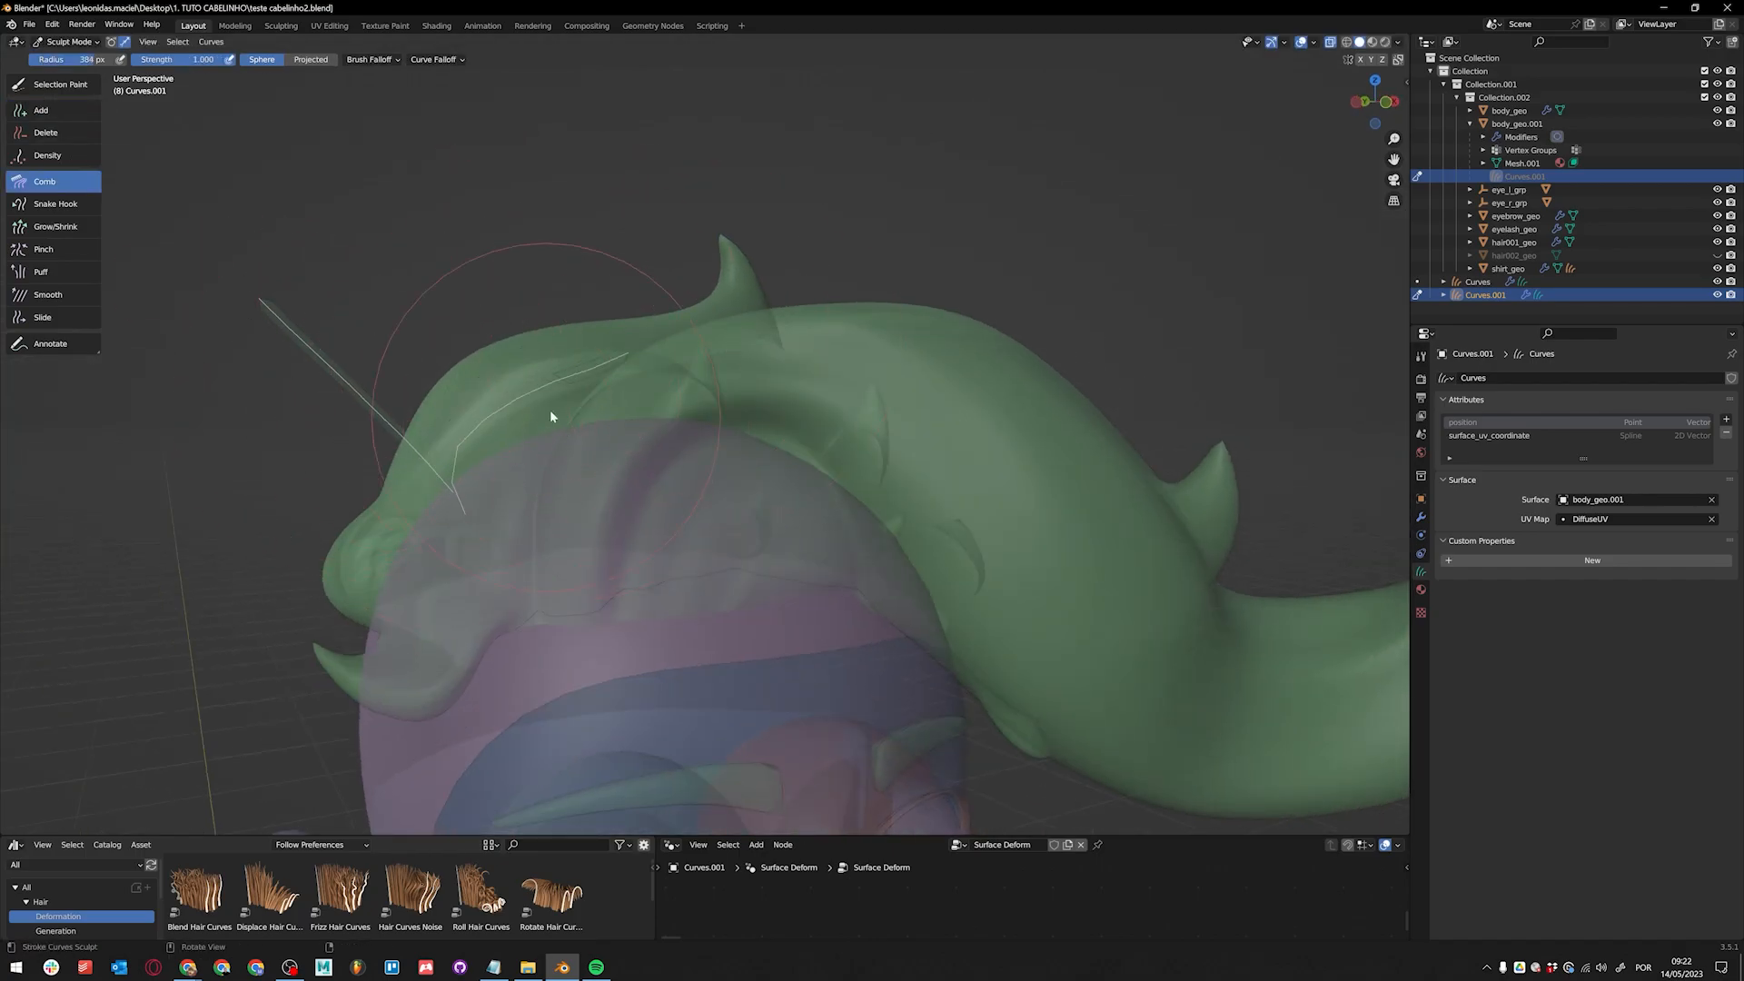
pyautogui.press('k')
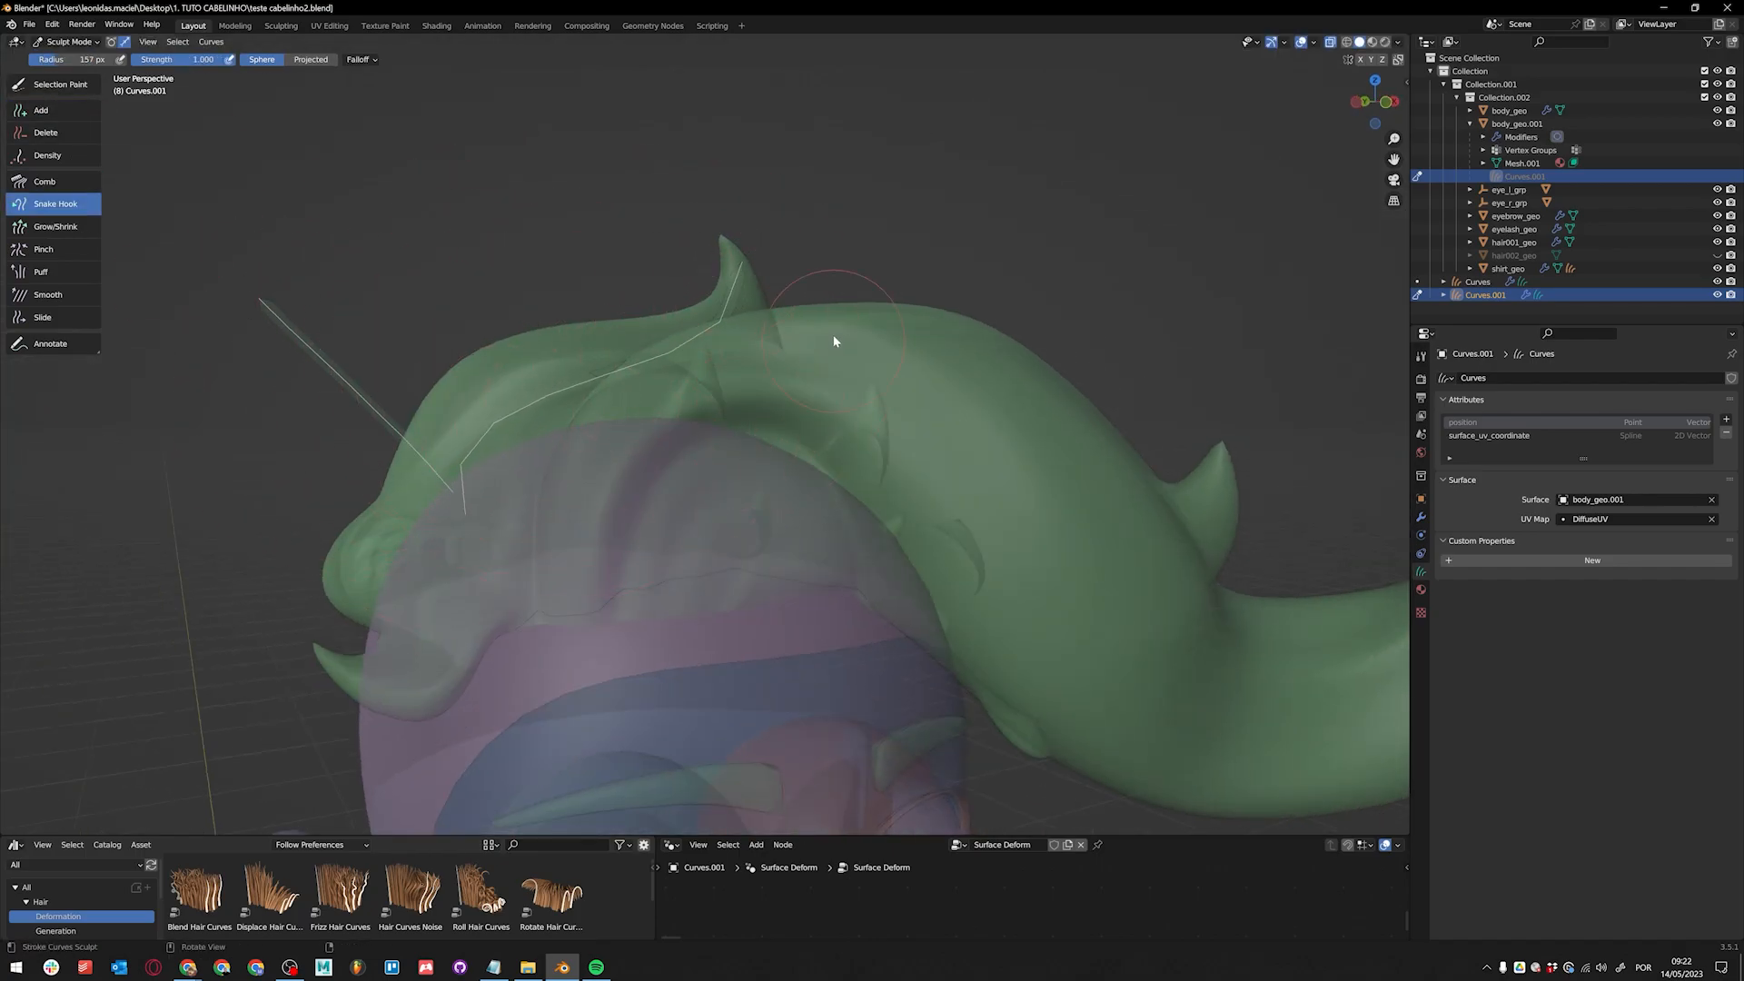
# Step: Comb the two guides on the back of the head to follow the flow of the green hair mesh
pyautogui.moveTo(482, 454); pyautogui.dragTo(603, 505, button='middle')
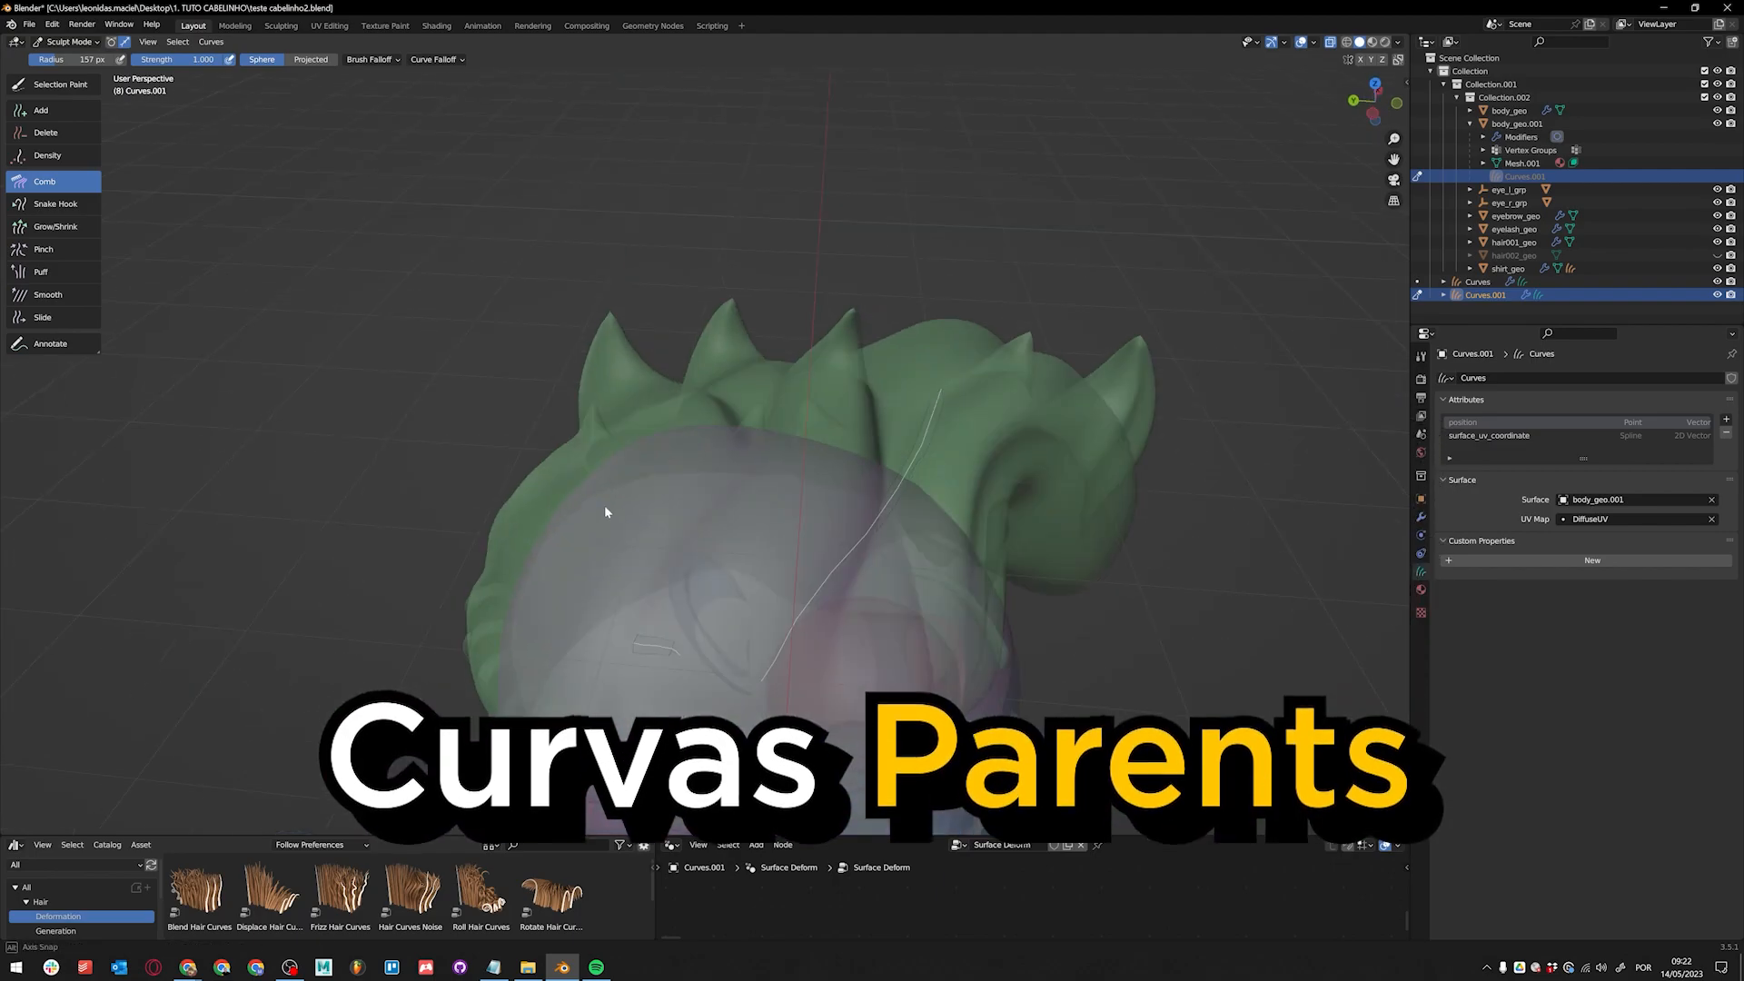
pyautogui.press('v')
pyautogui.press('c')
pyautogui.moveTo(940, 363); pyautogui.dragTo(848, 564)
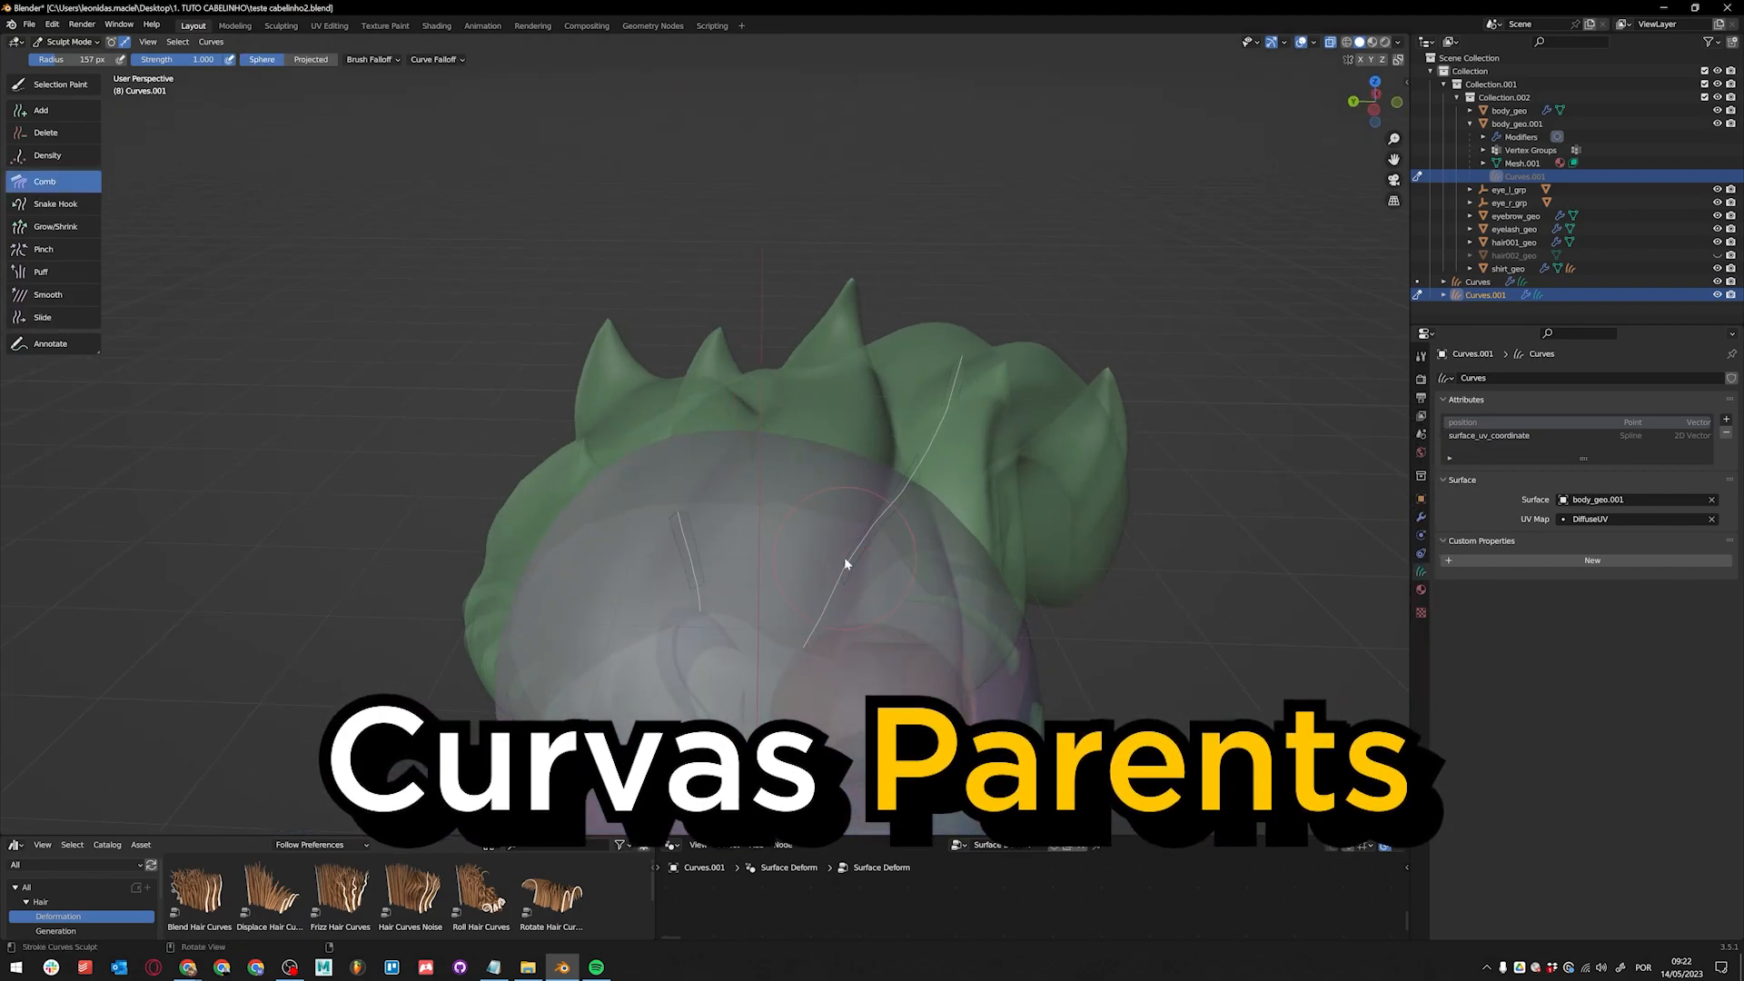
pyautogui.moveTo(814, 623); pyautogui.dragTo(422, 451, button='middle')
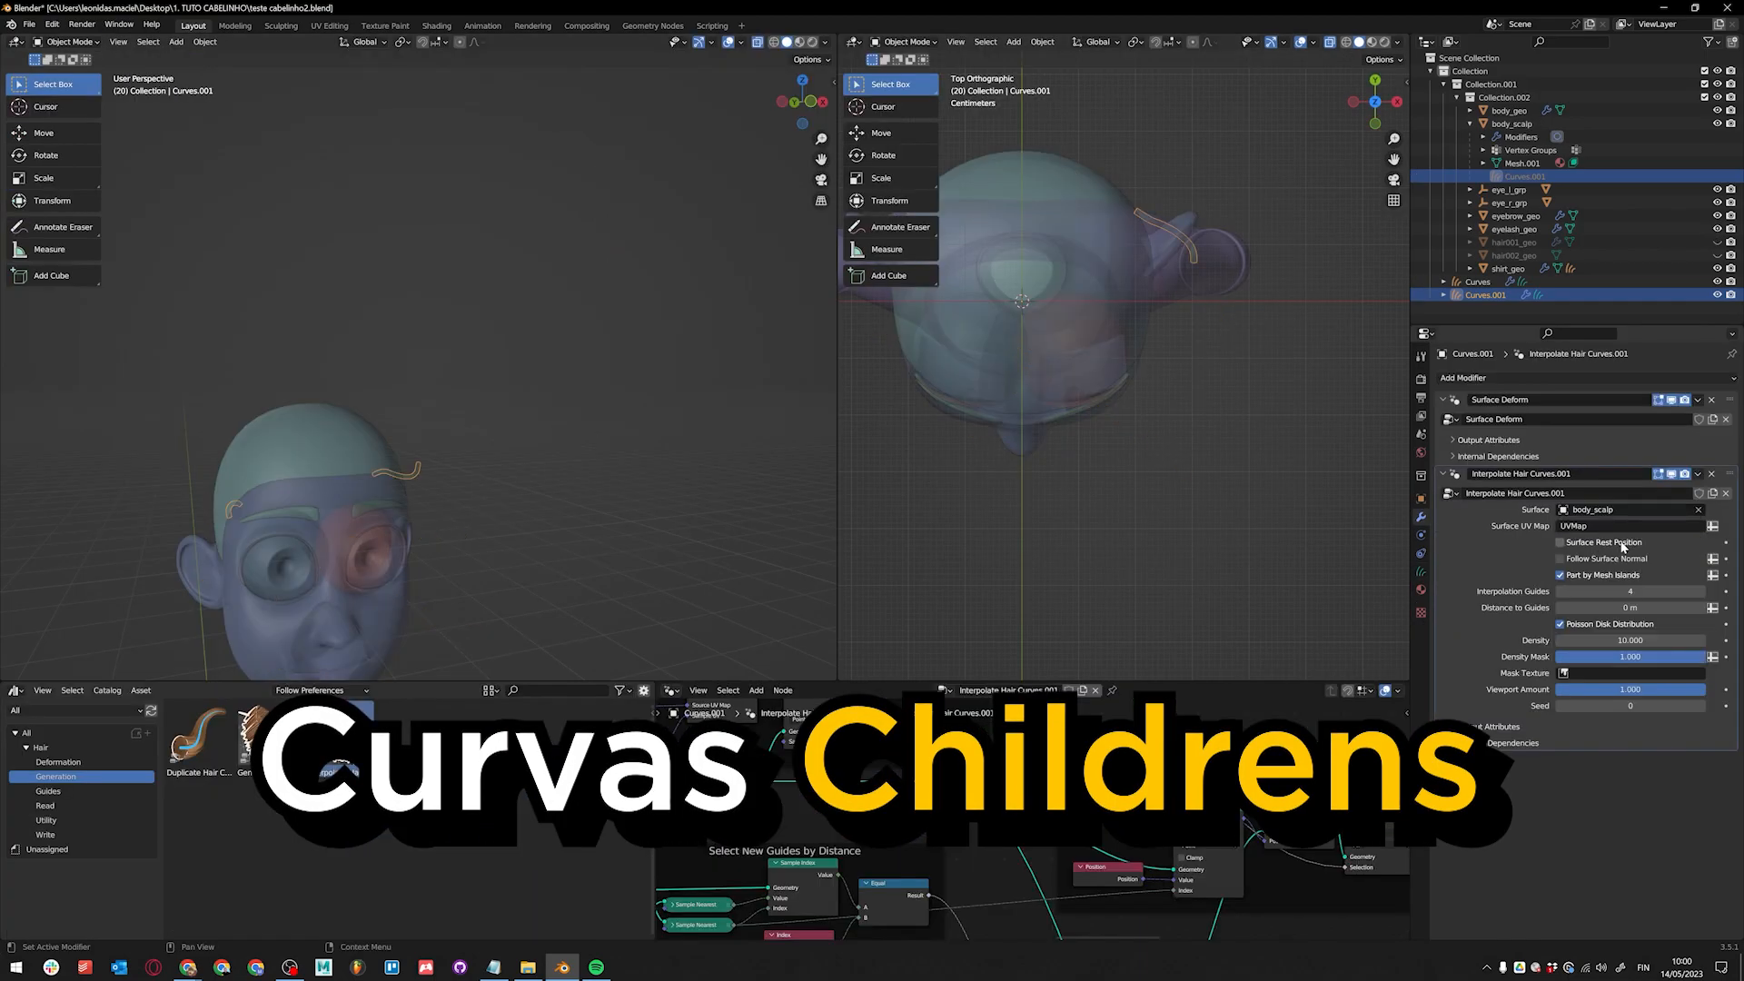
# Step: Set the Density of the Interpolate Hair Curves modifier to 100000
pyautogui.click(1616, 643)
pyautogui.write('100000')
pyautogui.press('Return')
pyautogui.moveTo(548, 463); pyautogui.dragTo(691, 516, button='middle')
# Step: Collapse the interpolation modifier and apply the Set Hair Curve Profile asset from the Write category to the hair
pyautogui.click(1444, 474)
pyautogui.click(50, 791)
pyautogui.click(46, 806)
pyautogui.click(45, 835)
pyautogui.moveTo(199, 738); pyautogui.dragTo(664, 452)
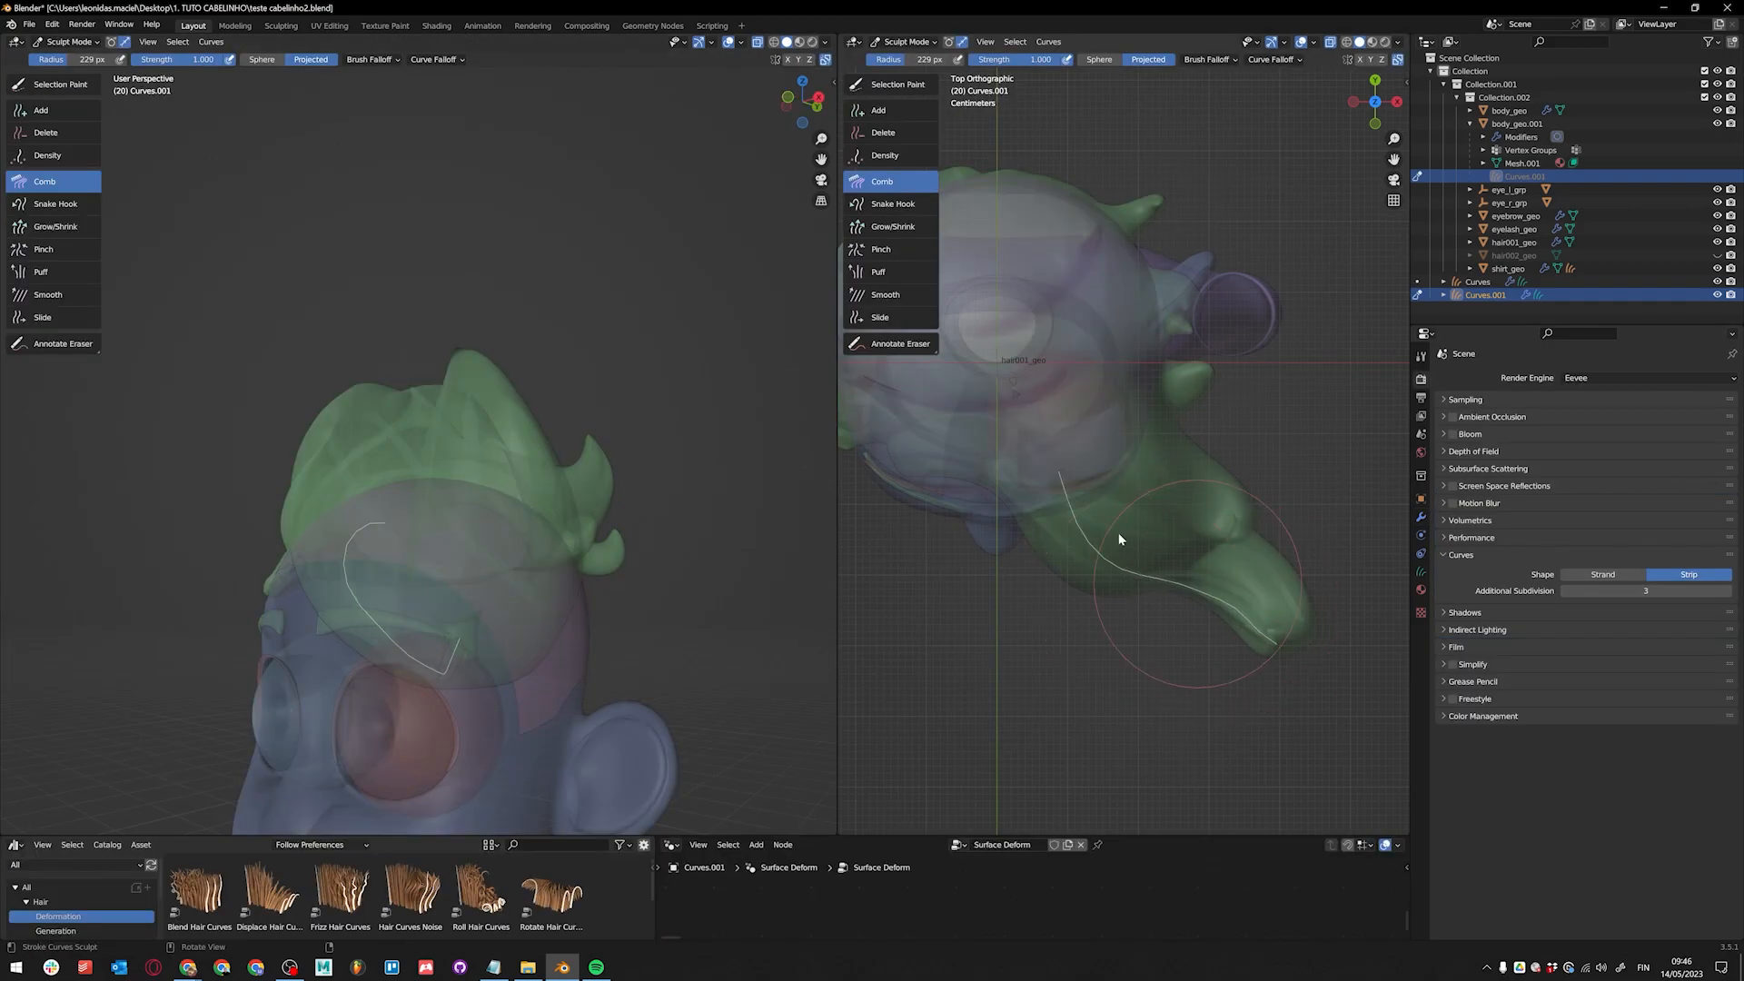
# Step: Add a guide curve at the front hairline under the large fringe, select only that guide and save the file
pyautogui.moveTo(590, 627); pyautogui.dragTo(754, 637, button='middle')
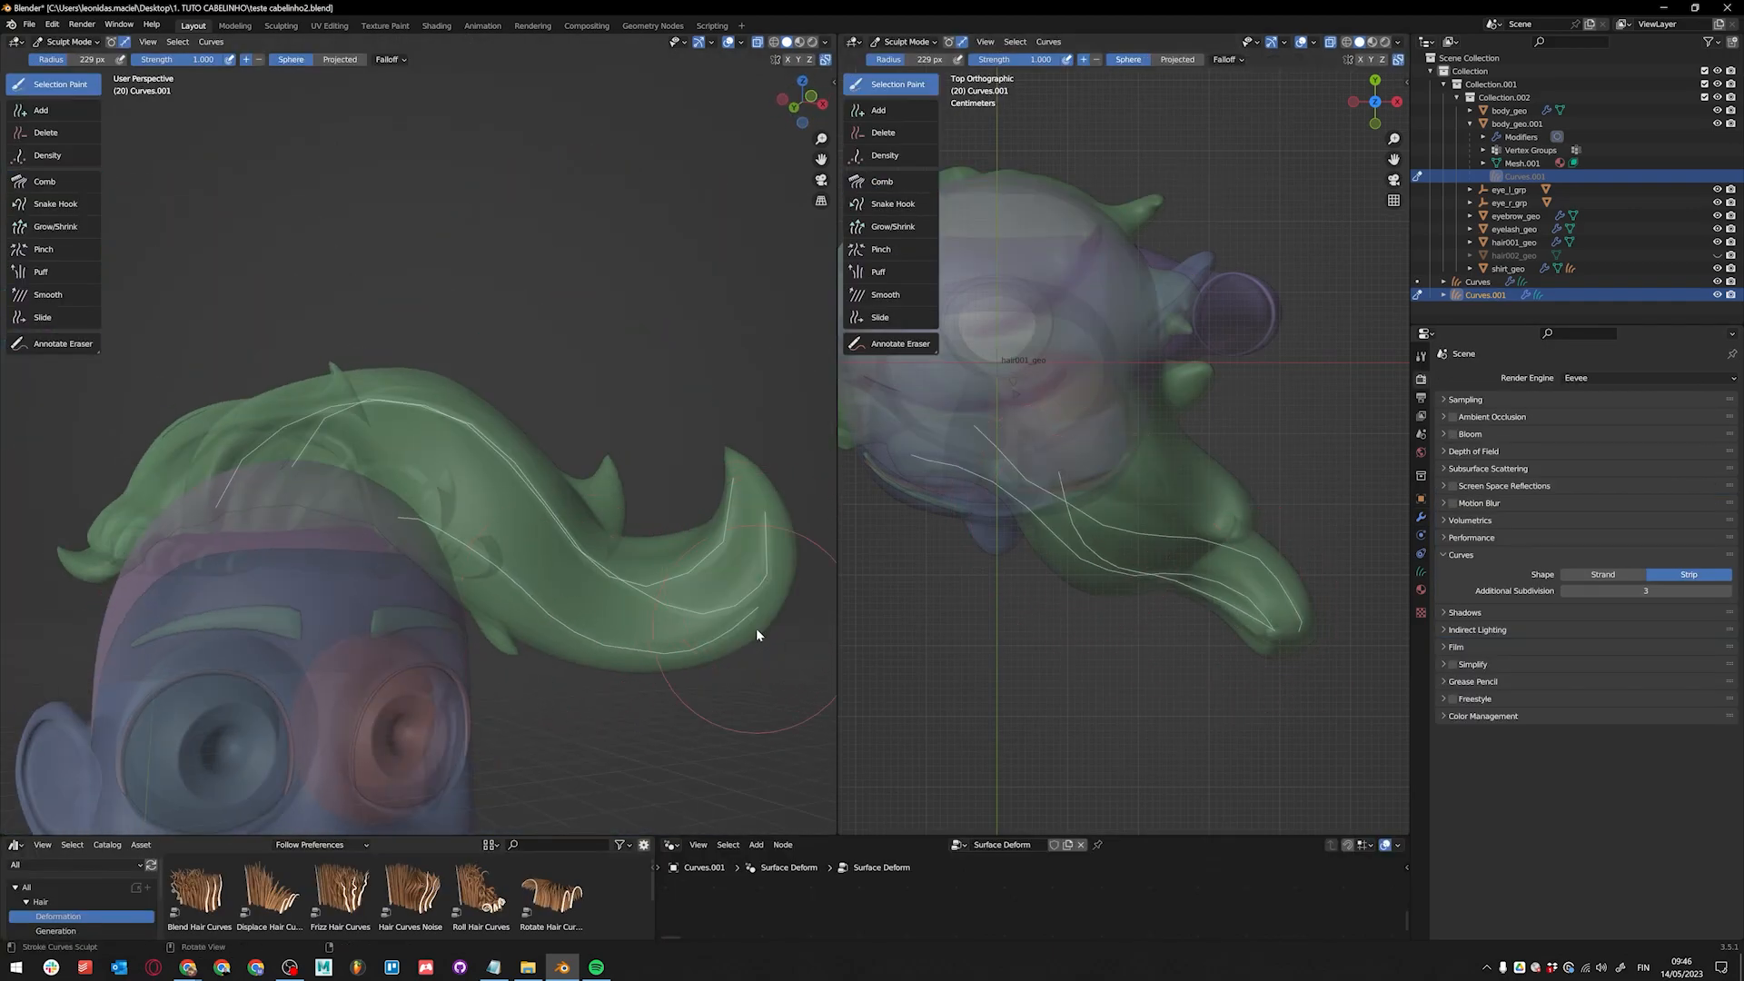
pyautogui.moveTo(756, 629)
pyautogui.mouseDown(button='middle')
pyautogui.moveTo(593, 647)
pyautogui.moveTo(716, 662)
pyautogui.moveTo(575, 562)
pyautogui.moveTo(449, 607)
pyautogui.moveTo(436, 600)
pyautogui.moveTo(521, 557)
pyautogui.moveTo(432, 592)
pyautogui.mouseUp(button='middle')
pyautogui.click(42, 111)
pyautogui.click(428, 545)
pyautogui.click(61, 85)
pyautogui.hotkey('alt', 'a')
pyautogui.click(432, 594)
pyautogui.hotkey('shift', 'space')
pyautogui.click(391, 659)
pyautogui.moveTo(391, 659); pyautogui.dragTo(318, 636, button='middle')
pyautogui.hotkey('ctrl', 's')
# Step: Adjust the new guide's length with Grow/Shrink and comb it into the small spike below the fringe
pyautogui.click(62, 221)
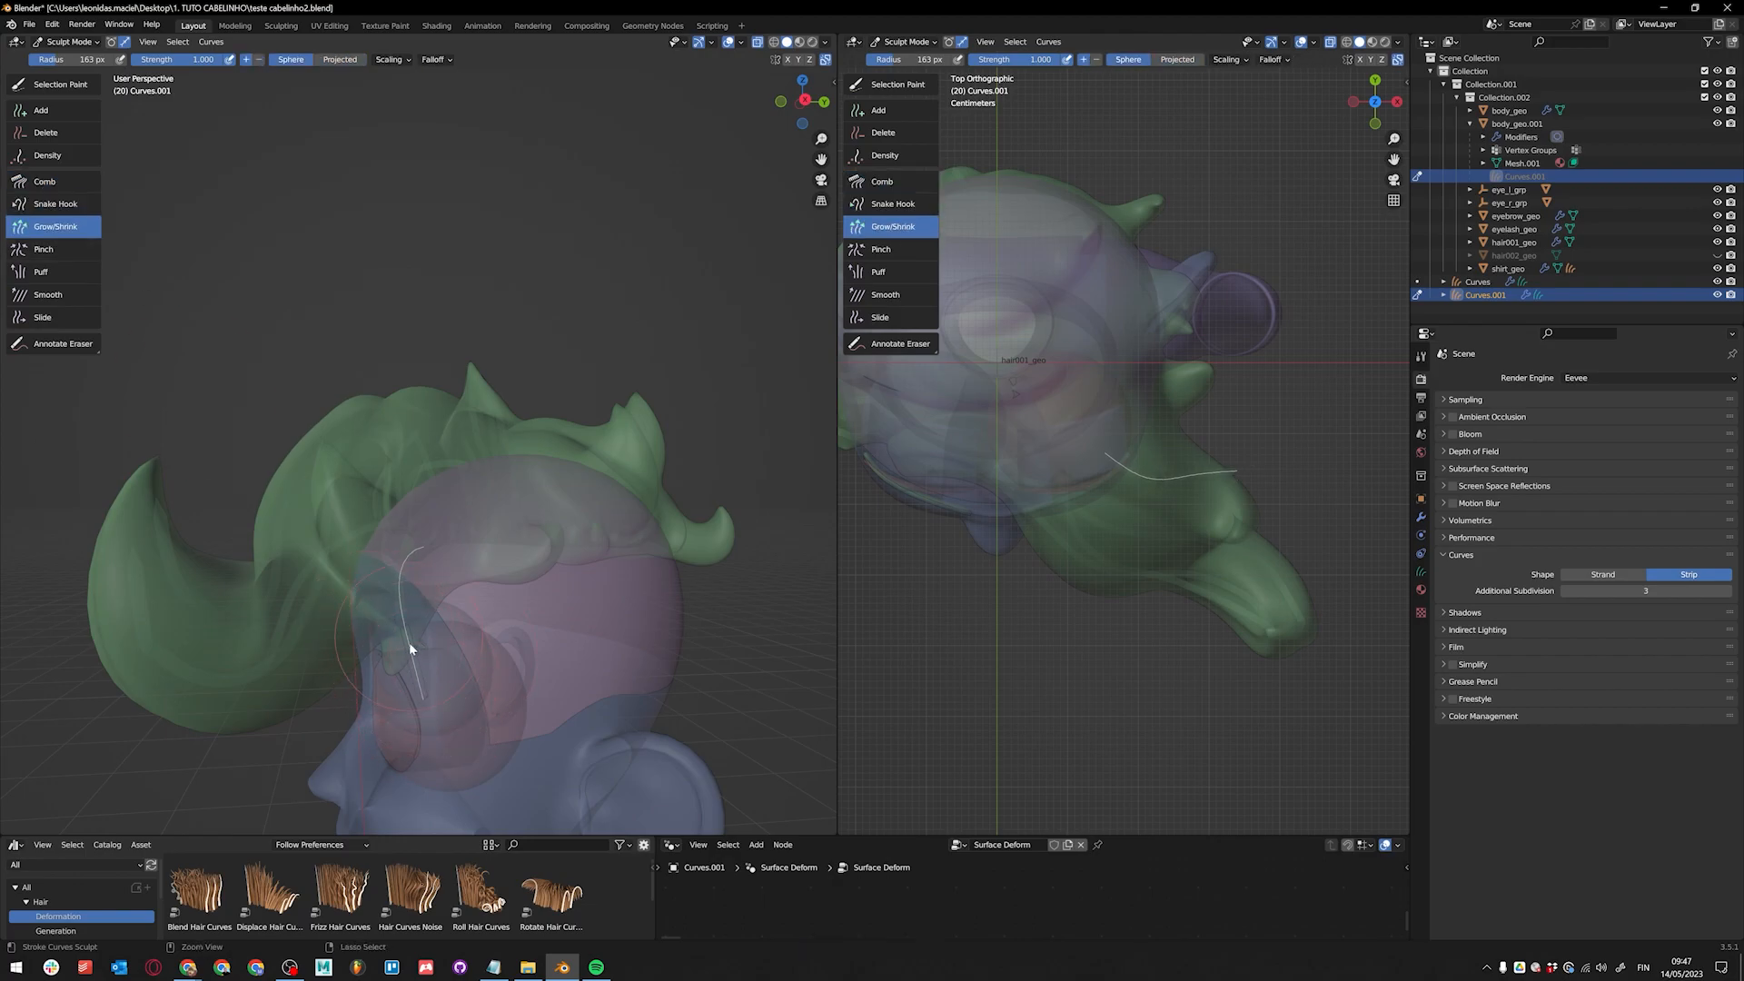
pyautogui.click(61, 185)
pyautogui.moveTo(409, 582)
pyautogui.mouseDown(button='middle')
pyautogui.moveTo(438, 569)
pyautogui.moveTo(385, 555)
pyautogui.mouseUp(button='middle')
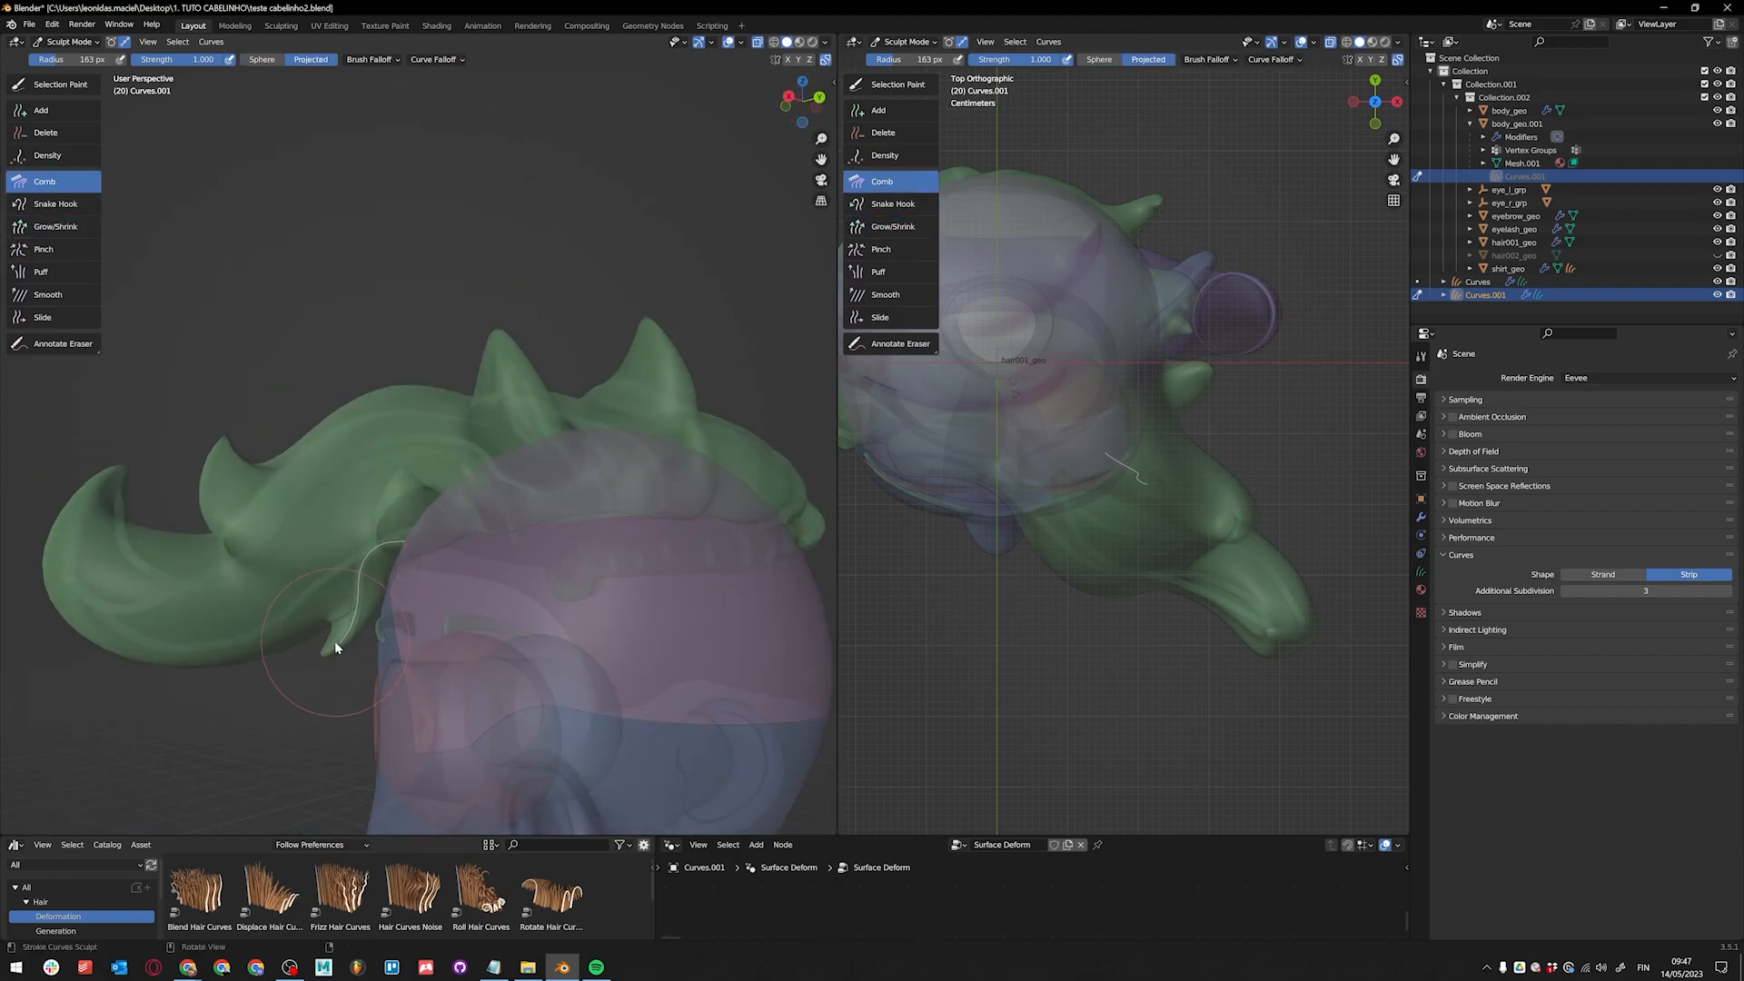
pyautogui.moveTo(336, 647); pyautogui.dragTo(477, 623, button='middle')
pyautogui.moveTo(442, 617); pyautogui.dragTo(434, 610)
# Step: Refine the small spike's guide with Snake Hook and Comb so it follows the spike from both sides
pyautogui.click(58, 203)
pyautogui.moveTo(401, 605); pyautogui.dragTo(668, 649, button='middle')
pyautogui.click(60, 183)
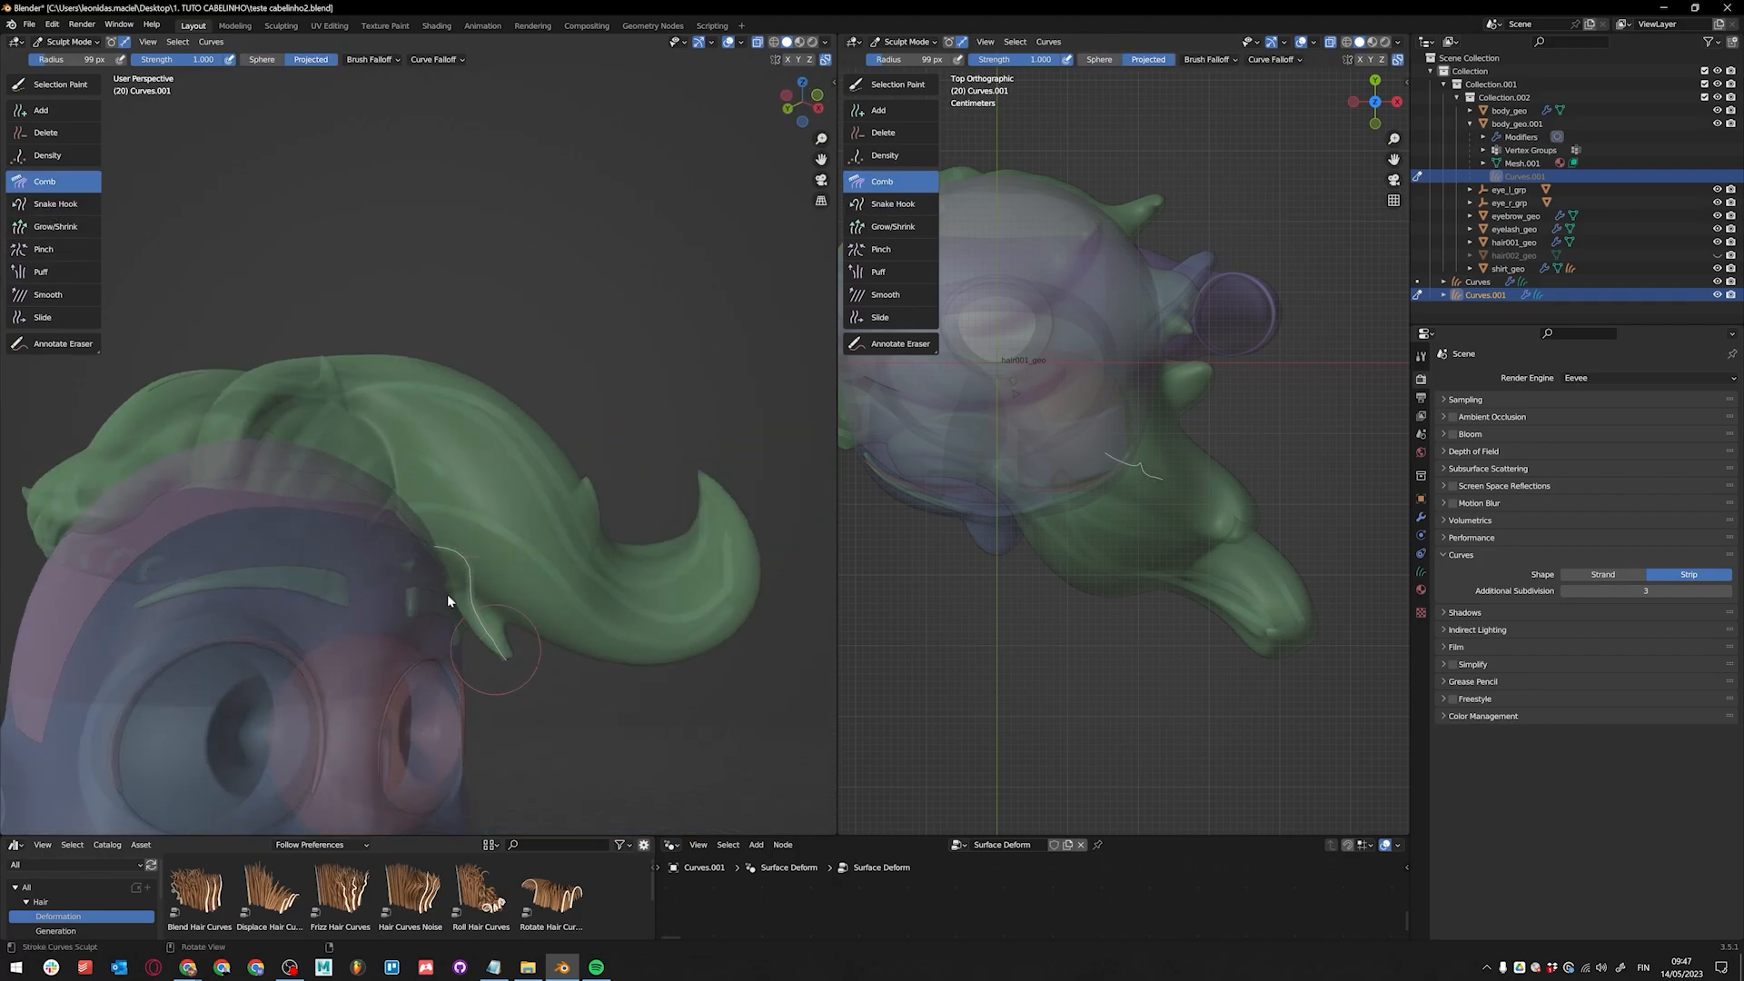
pyautogui.press('s')
pyautogui.click(60, 187)
pyautogui.moveTo(506, 646); pyautogui.dragTo(338, 685, button='middle')
pyautogui.moveTo(467, 634); pyautogui.dragTo(519, 646)
pyautogui.moveTo(520, 646)
pyautogui.mouseDown(button='middle')
pyautogui.moveTo(573, 689)
pyautogui.moveTo(558, 683)
pyautogui.moveTo(616, 628)
pyautogui.moveTo(420, 693)
pyautogui.moveTo(546, 672)
pyautogui.mouseUp(button='middle')
# Step: Add another guide curve higher on the front of the scalp and select only that guide with Selection Paint
pyautogui.press('a')
pyautogui.click(52, 111)
pyautogui.moveTo(391, 545)
pyautogui.mouseDown(button='middle')
pyautogui.moveTo(418, 536)
pyautogui.moveTo(414, 487)
pyautogui.moveTo(448, 518)
pyautogui.moveTo(490, 518)
pyautogui.moveTo(496, 538)
pyautogui.moveTo(412, 596)
pyautogui.moveTo(337, 559)
pyautogui.mouseUp(button='middle')
pyautogui.click(414, 487)
pyautogui.click(56, 86)
pyautogui.press('f')
pyautogui.click(407, 525)
pyautogui.hotkey('alt', 'a')
pyautogui.click(407, 525)
# Step: Resize the Comb brush and comb the newly added front guide along the green hair mesh
pyautogui.click(45, 182)
pyautogui.press('f')
pyautogui.click(402, 555)
pyautogui.moveTo(264, 568); pyautogui.dragTo(298, 565)
pyautogui.moveTo(349, 556); pyautogui.dragTo(531, 535, button='middle')
pyautogui.moveTo(465, 569); pyautogui.dragTo(445, 572)
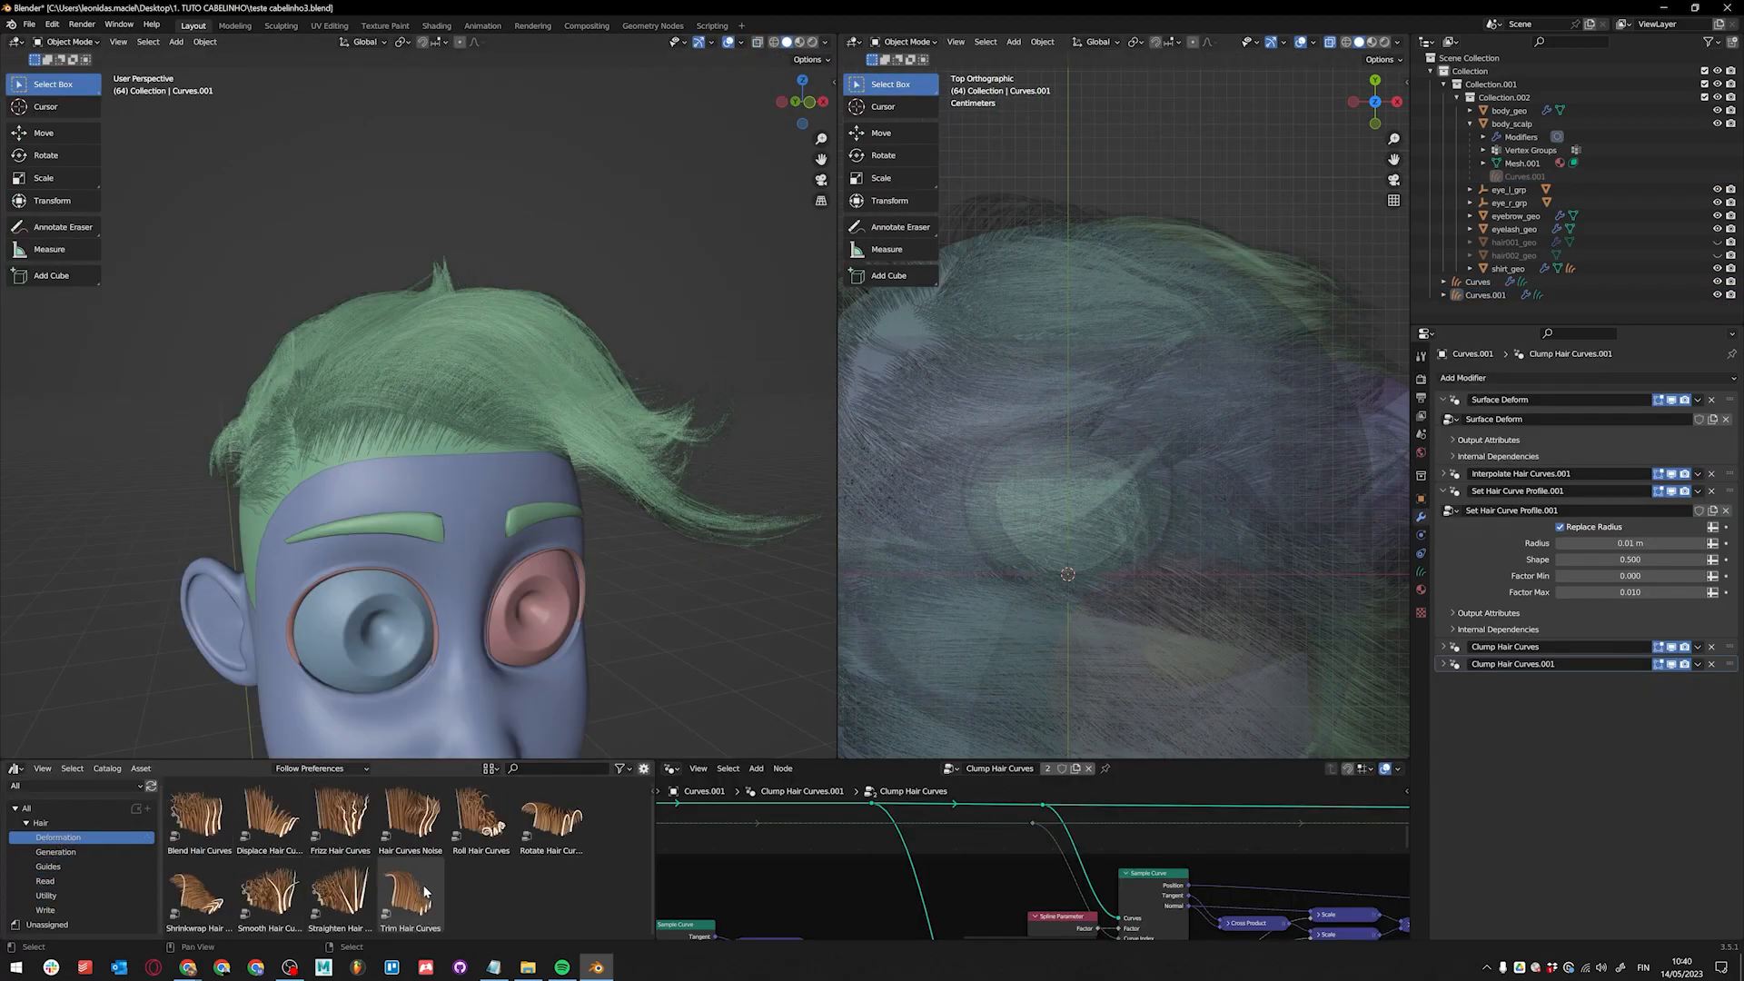
# Step: Apply the Trim Hair Curves asset to the hair with Replace Length off and set its Random Offset to 0.02 m
pyautogui.moveTo(411, 895); pyautogui.dragTo(684, 498)
pyautogui.click(1561, 749)
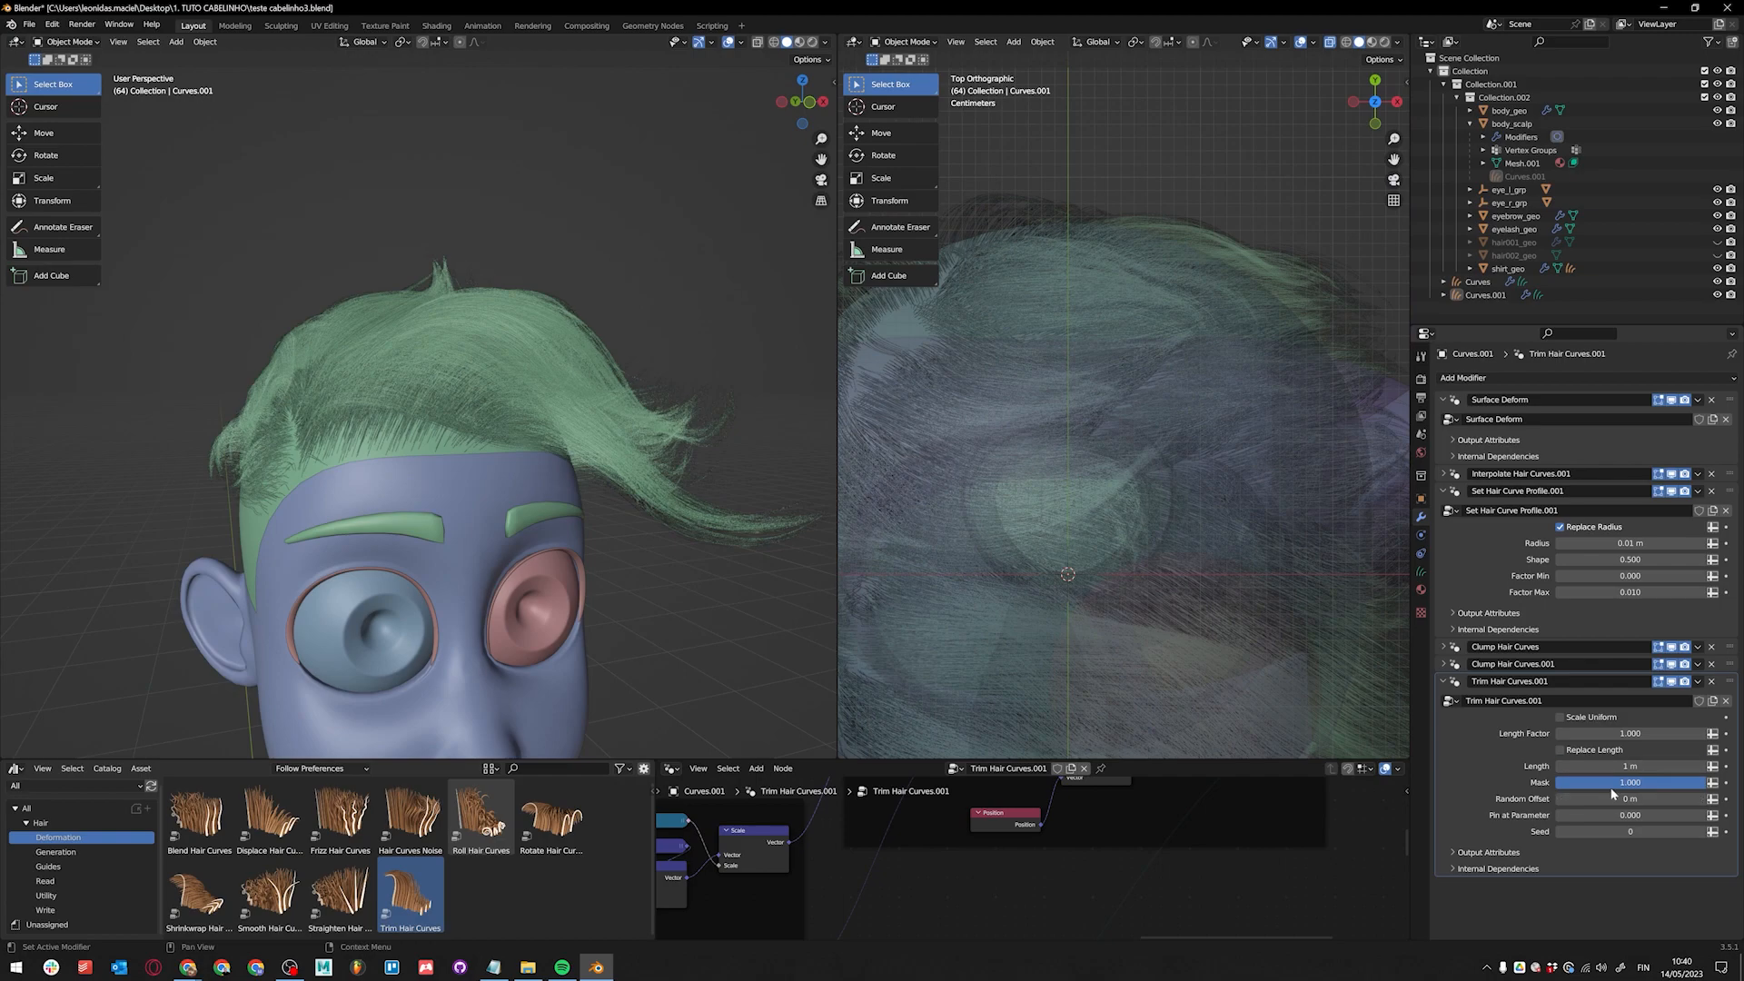
pyautogui.moveTo(1688, 799)
pyautogui.mouseDown()
pyautogui.moveTo(1704, 800)
pyautogui.moveTo(1688, 800)
pyautogui.mouseUp()
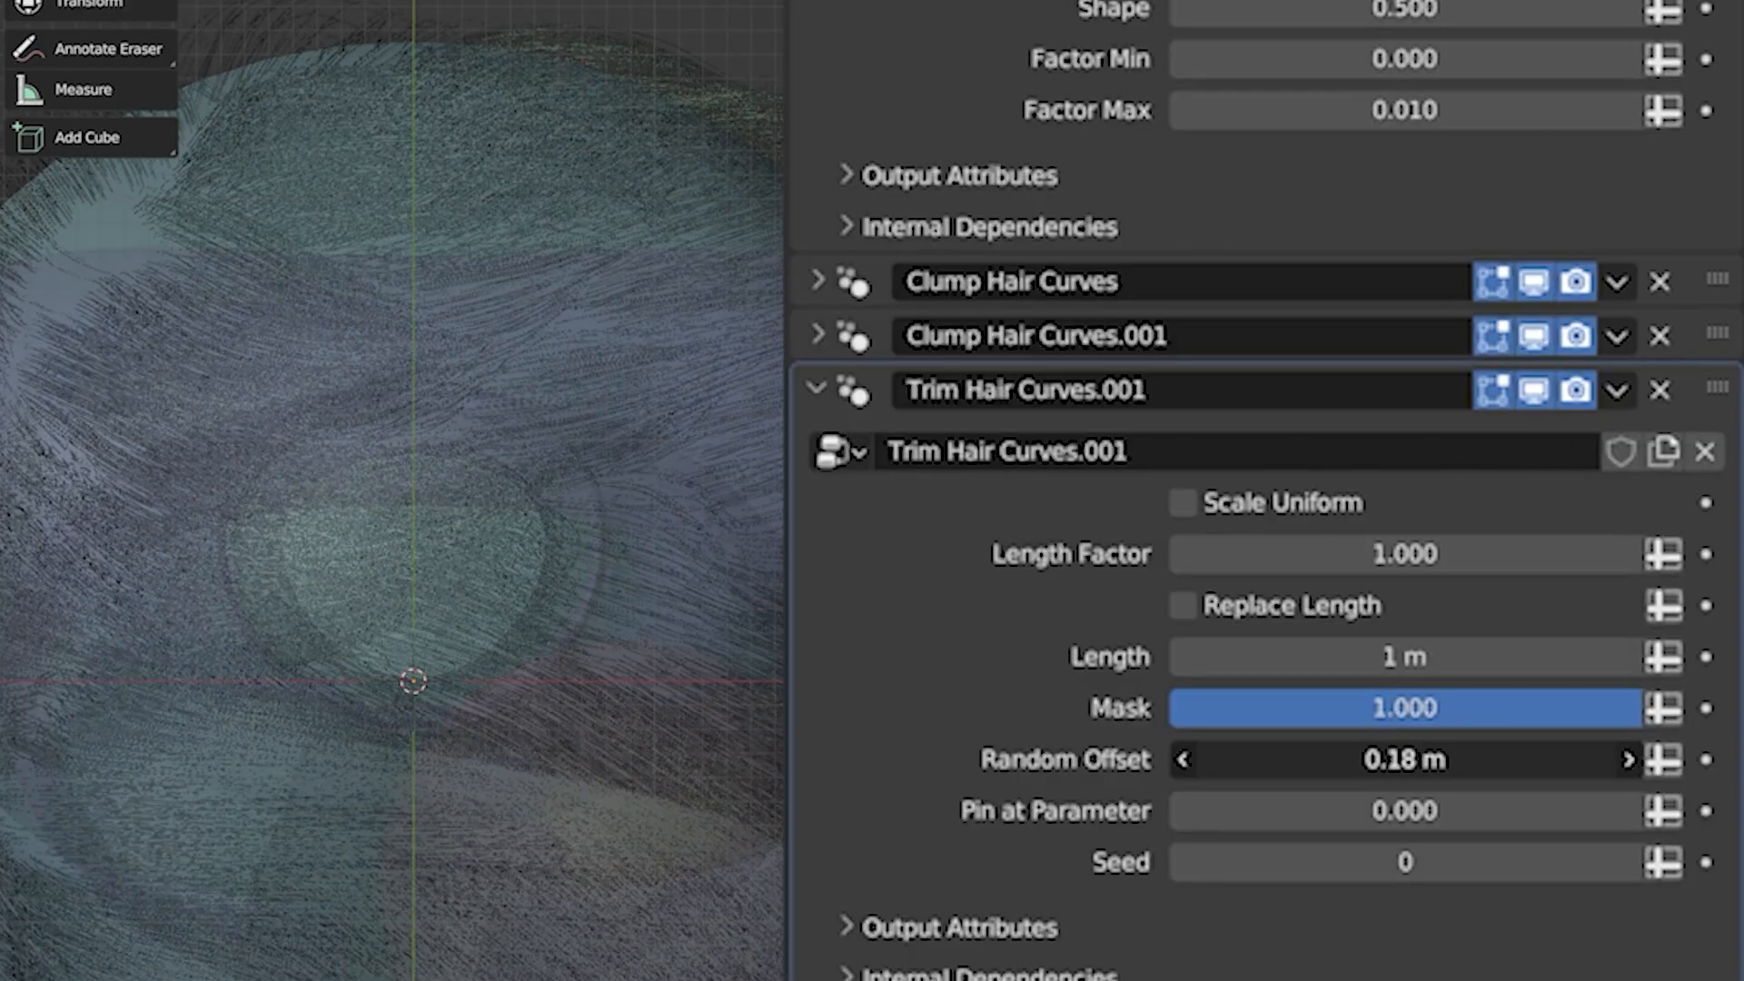
pyautogui.click(1701, 800)
pyautogui.click(1701, 800)
pyautogui.moveTo(491, 582); pyautogui.dragTo(512, 404, button='middle')
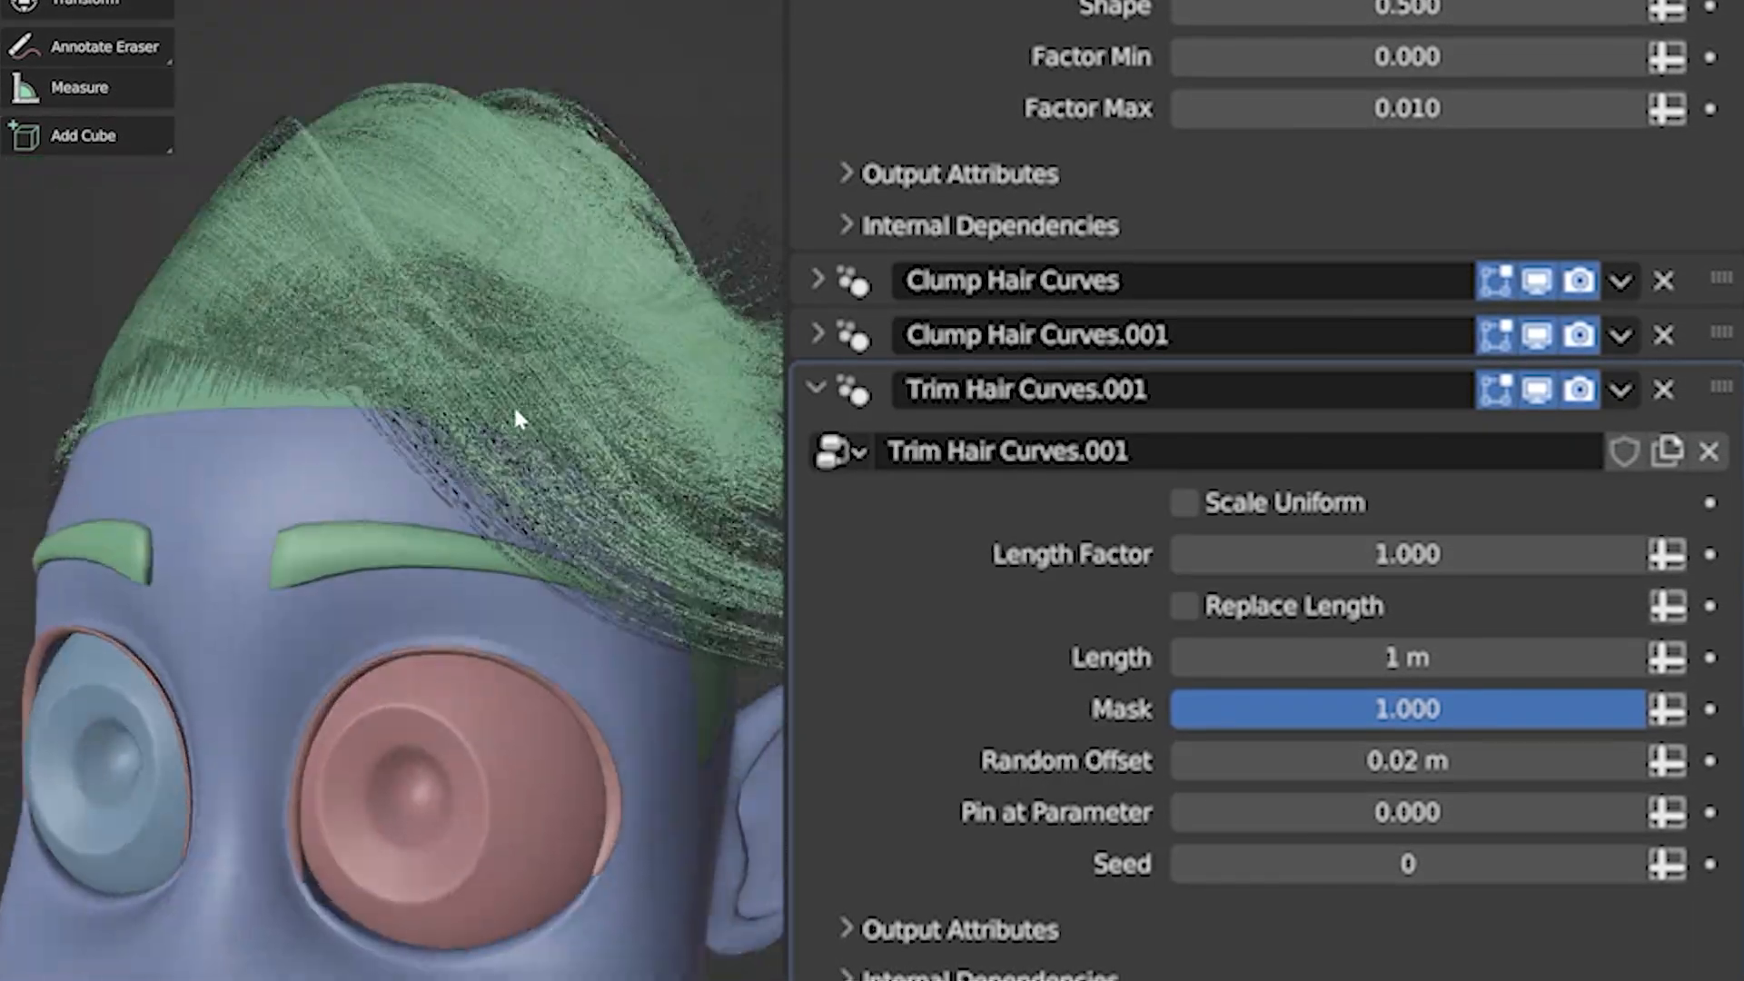
pyautogui.scroll(3, 513, 404)
pyautogui.moveTo(742, 516); pyautogui.dragTo(599, 516, button='middle')
pyautogui.click(1634, 761)
# Step: Select the scalp mesh and toggle its Subdivision modifier's viewport display to compare how the hair sits on the head
pyautogui.scroll(-7, 617, 652)
pyautogui.moveTo(617, 652); pyautogui.dragTo(374, 484, button='middle')
pyautogui.scroll(5, 542, 525)
pyautogui.click(380, 498)
pyautogui.scroll(6, 1175, 265)
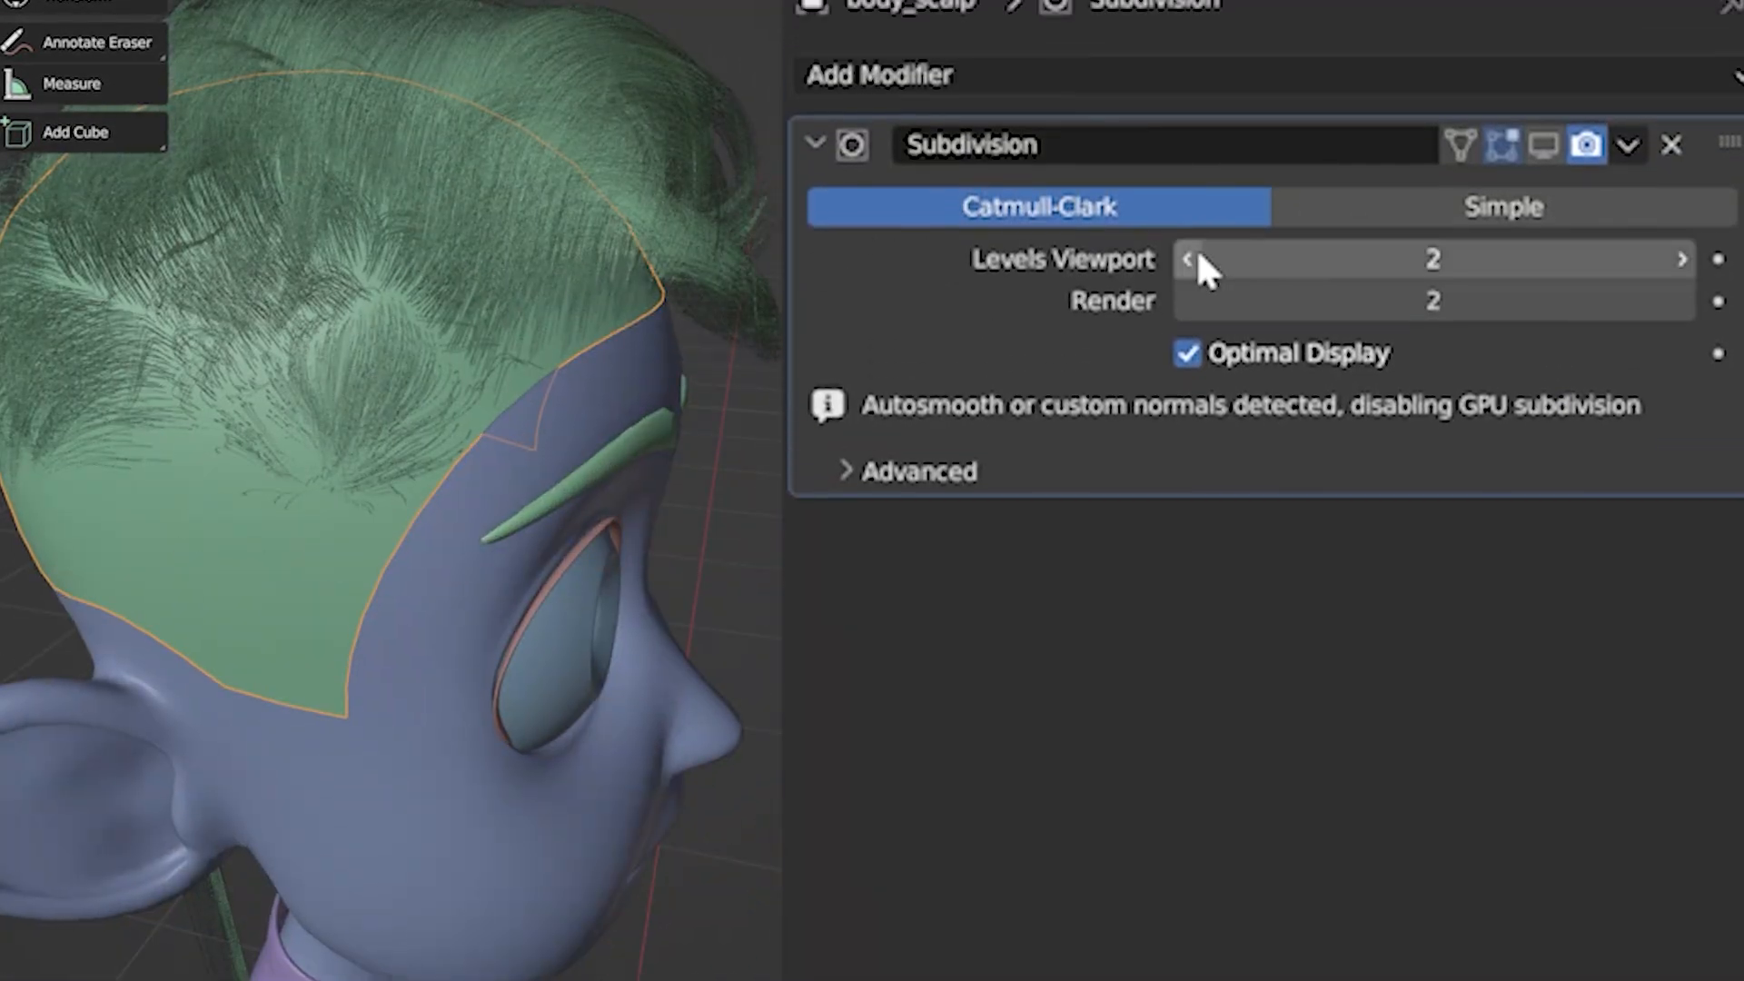
pyautogui.click(1545, 246)
pyautogui.moveTo(591, 432)
pyautogui.mouseDown(button='middle')
pyautogui.moveTo(459, 431)
pyautogui.moveTo(587, 459)
pyautogui.mouseUp(button='middle')
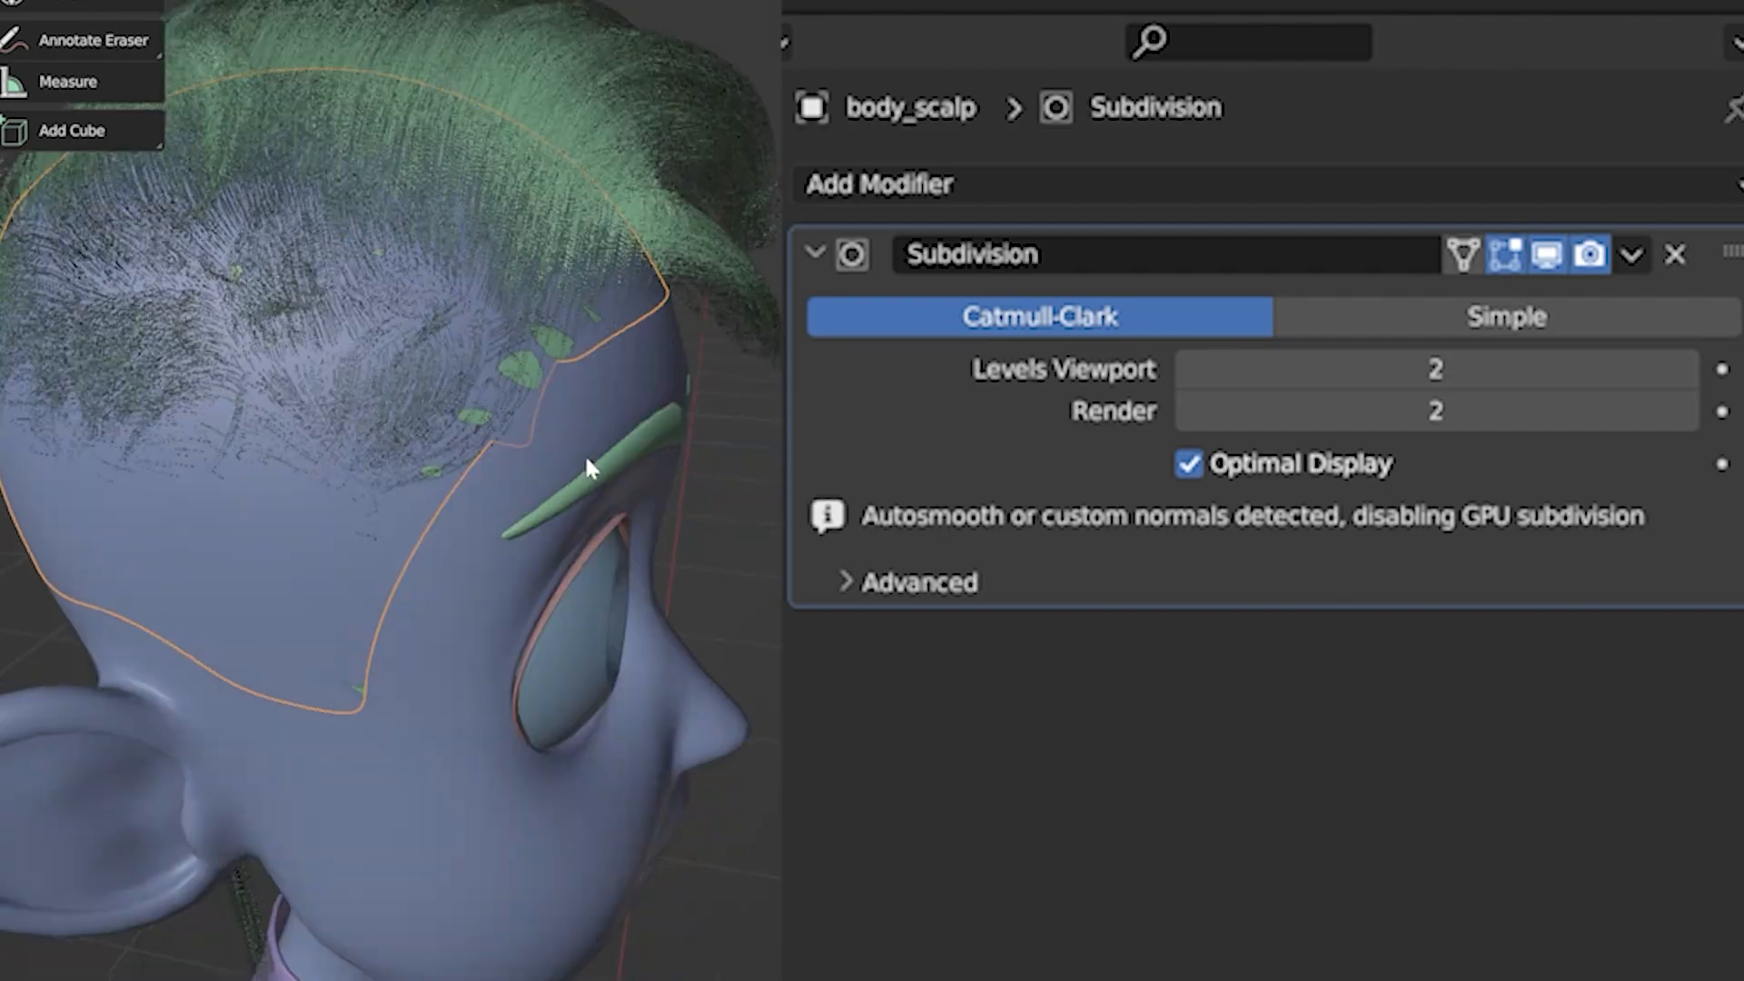
pyautogui.click(1544, 249)
pyautogui.click(1546, 251)
# Step: Set the Viewport Amount of the hair's Interpolate Hair Curves modifier to 0.5
pyautogui.moveTo(690, 273); pyautogui.dragTo(584, 129, button='middle')
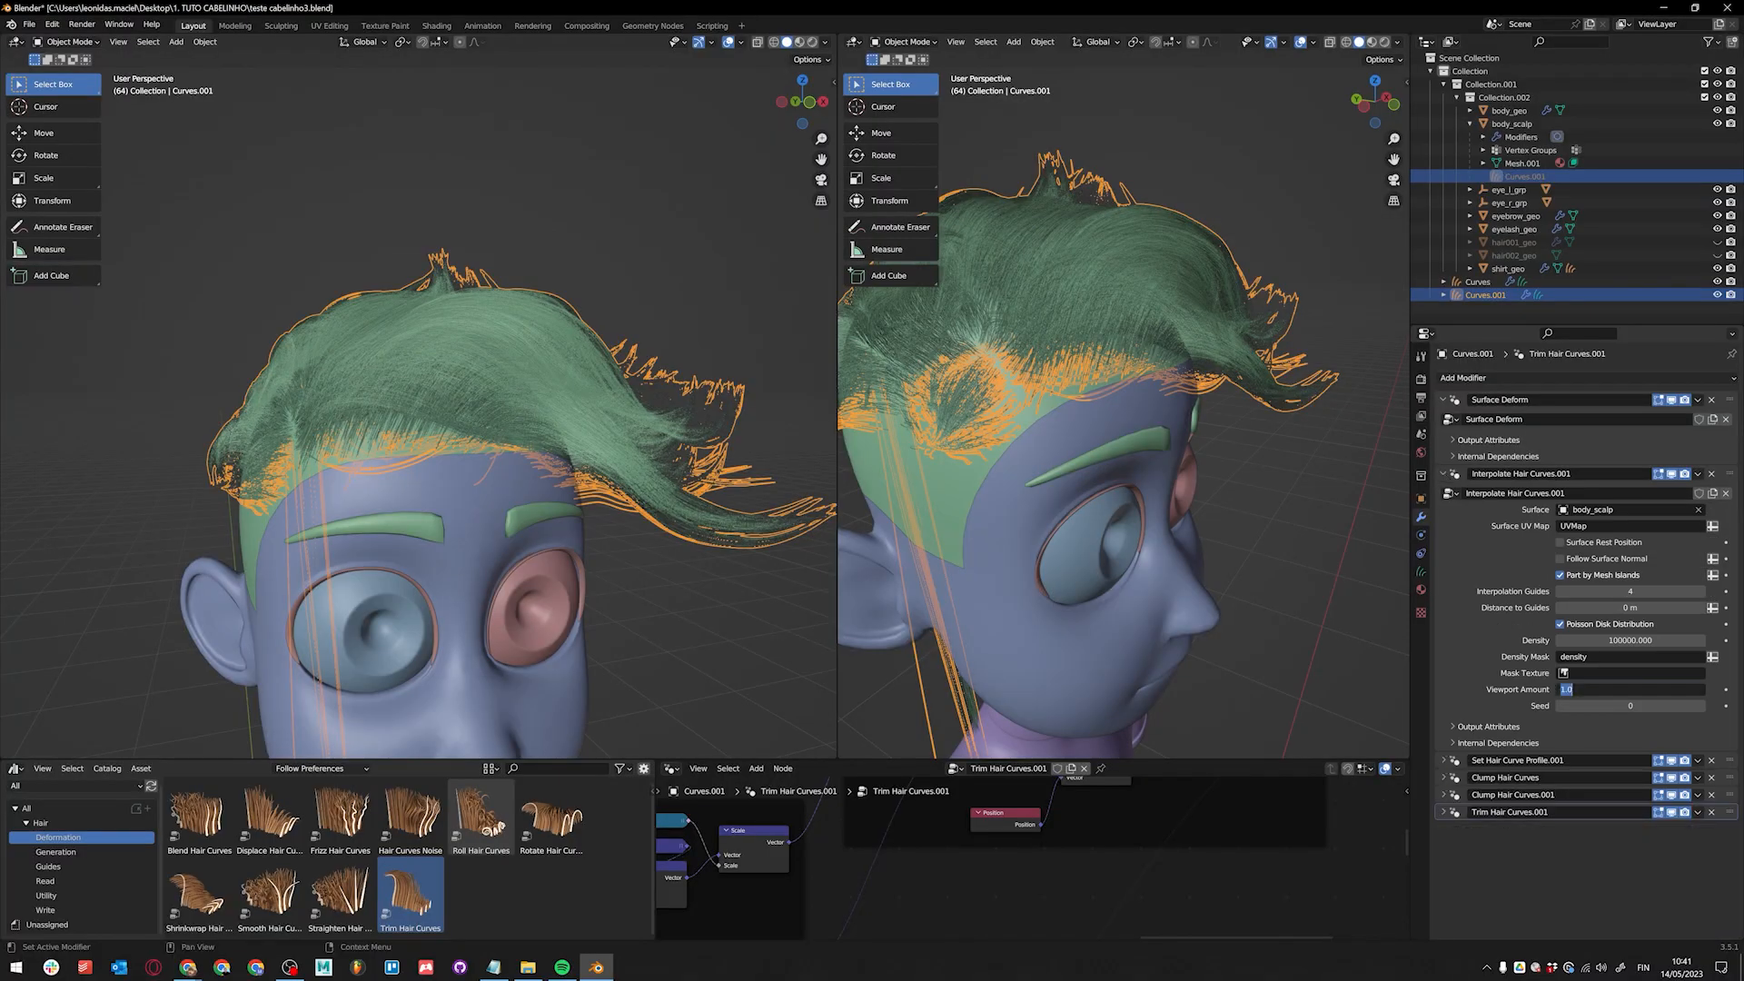
pyautogui.write('0.5')
pyautogui.hotkey('shift', 'Tab')
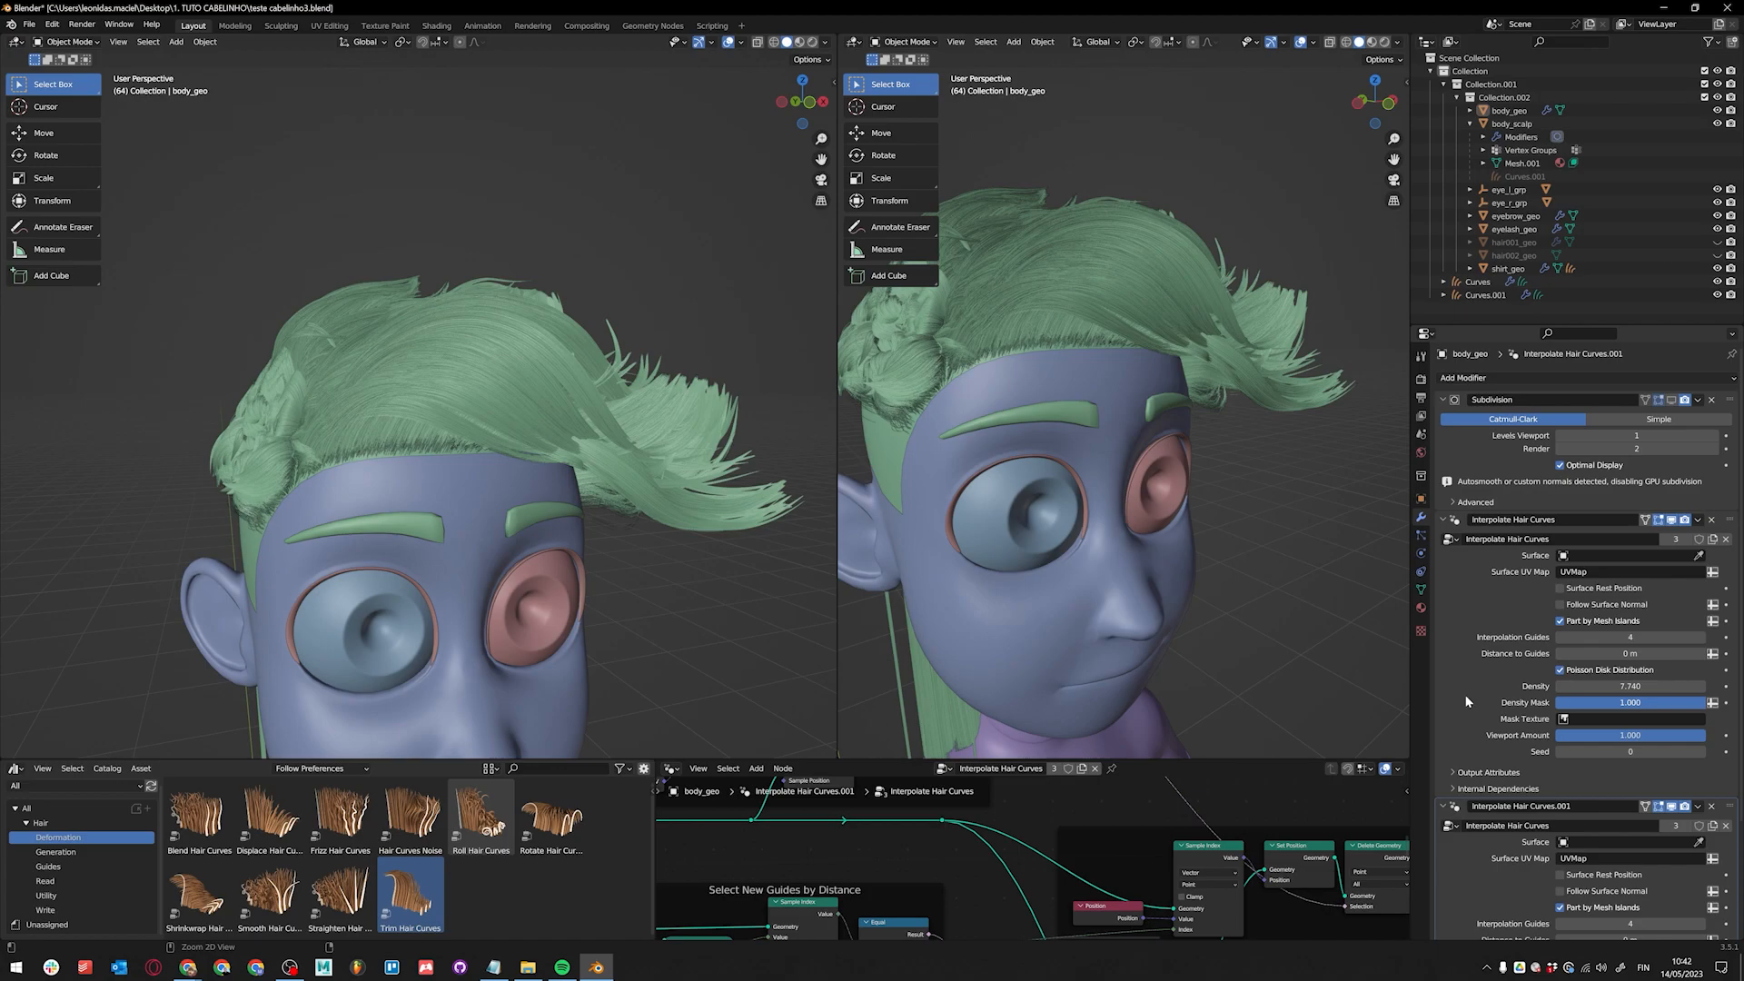
# Step: Set the Density of the hair's Interpolate Hair Curves modifier to 1000000
pyautogui.scroll(-4, 1462, 698)
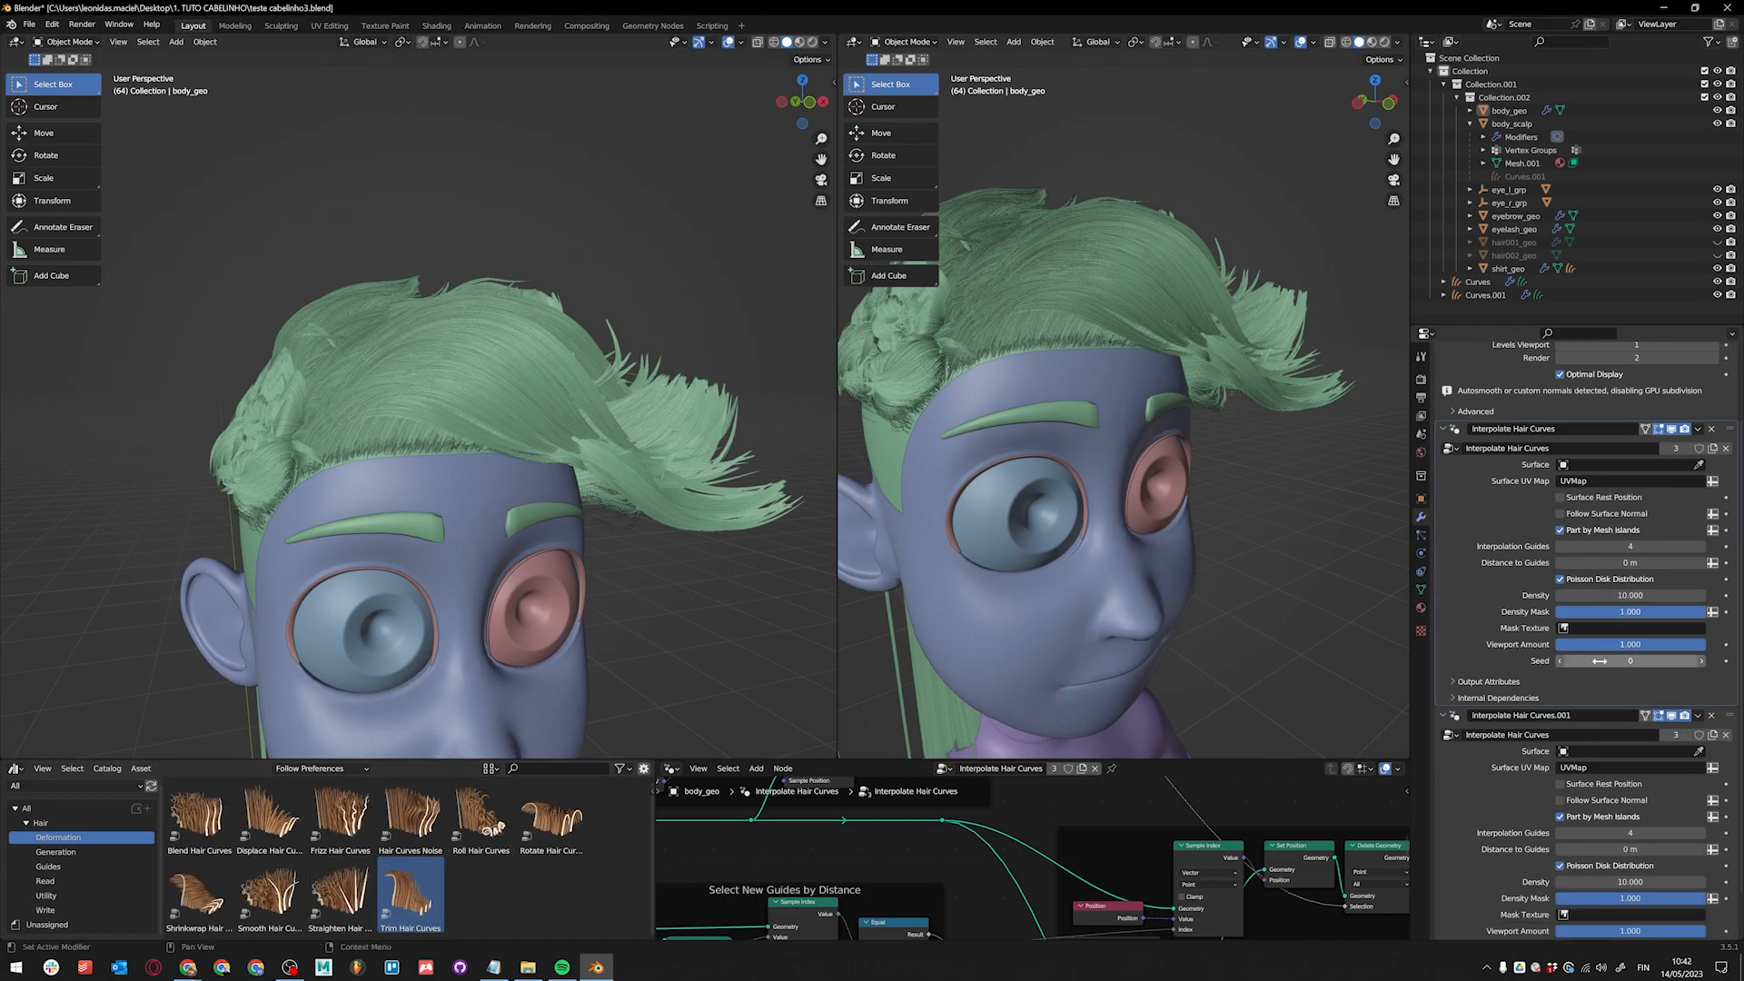
pyautogui.scroll(2, 1575, 712)
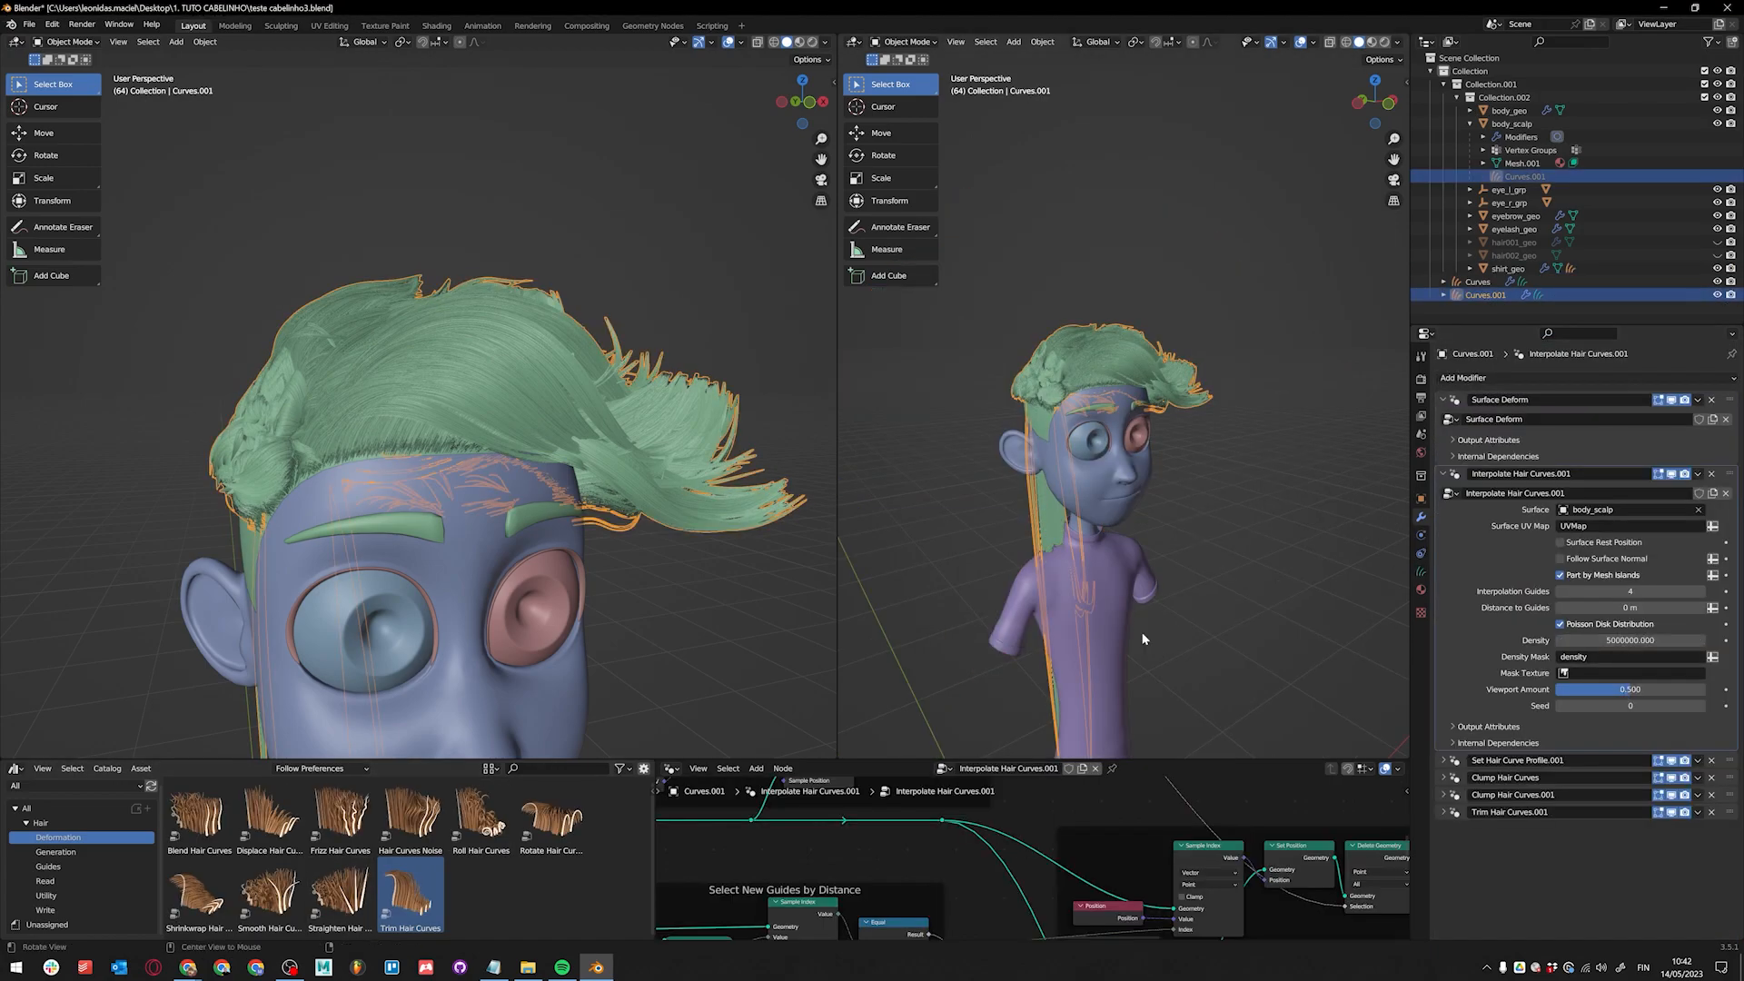
pyautogui.scroll(-2, 1144, 640)
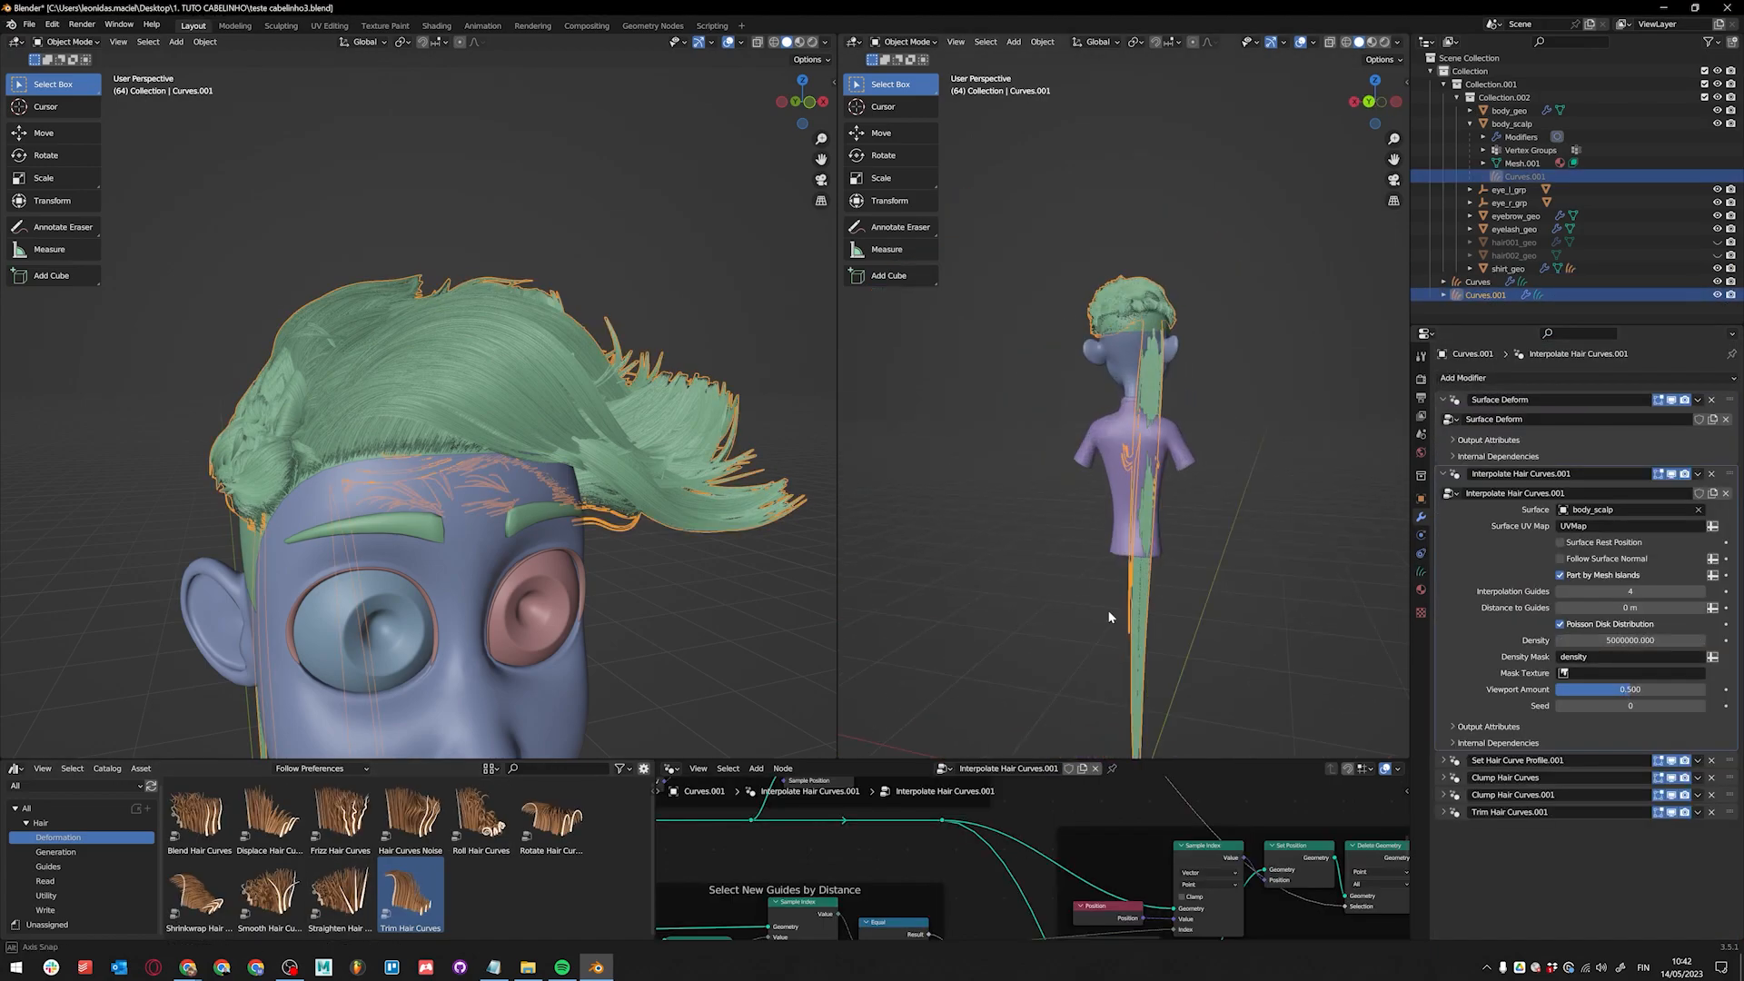
pyautogui.moveTo(1633, 640); pyautogui.dragTo(1633, 642)
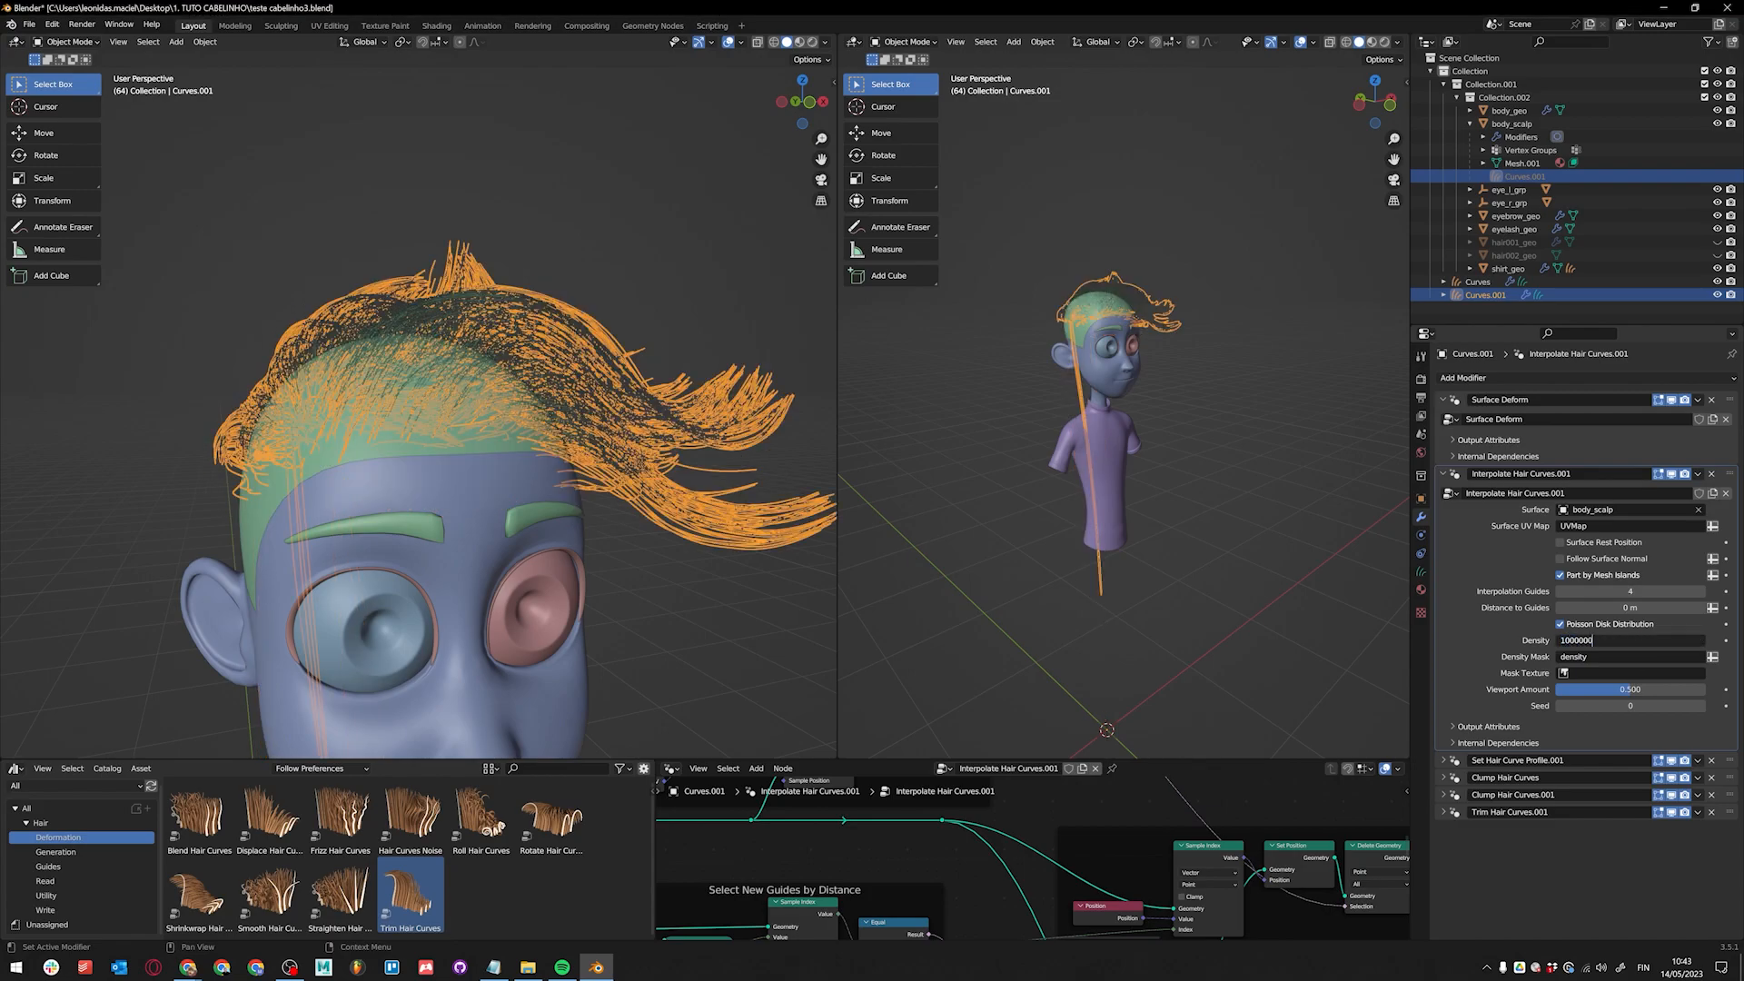
pyautogui.press('Return')
pyautogui.scroll(4, 909, 490)
pyautogui.click(1159, 549)
pyautogui.moveTo(909, 490); pyautogui.dragTo(1222, 544, button='middle')
pyautogui.click(1163, 549)
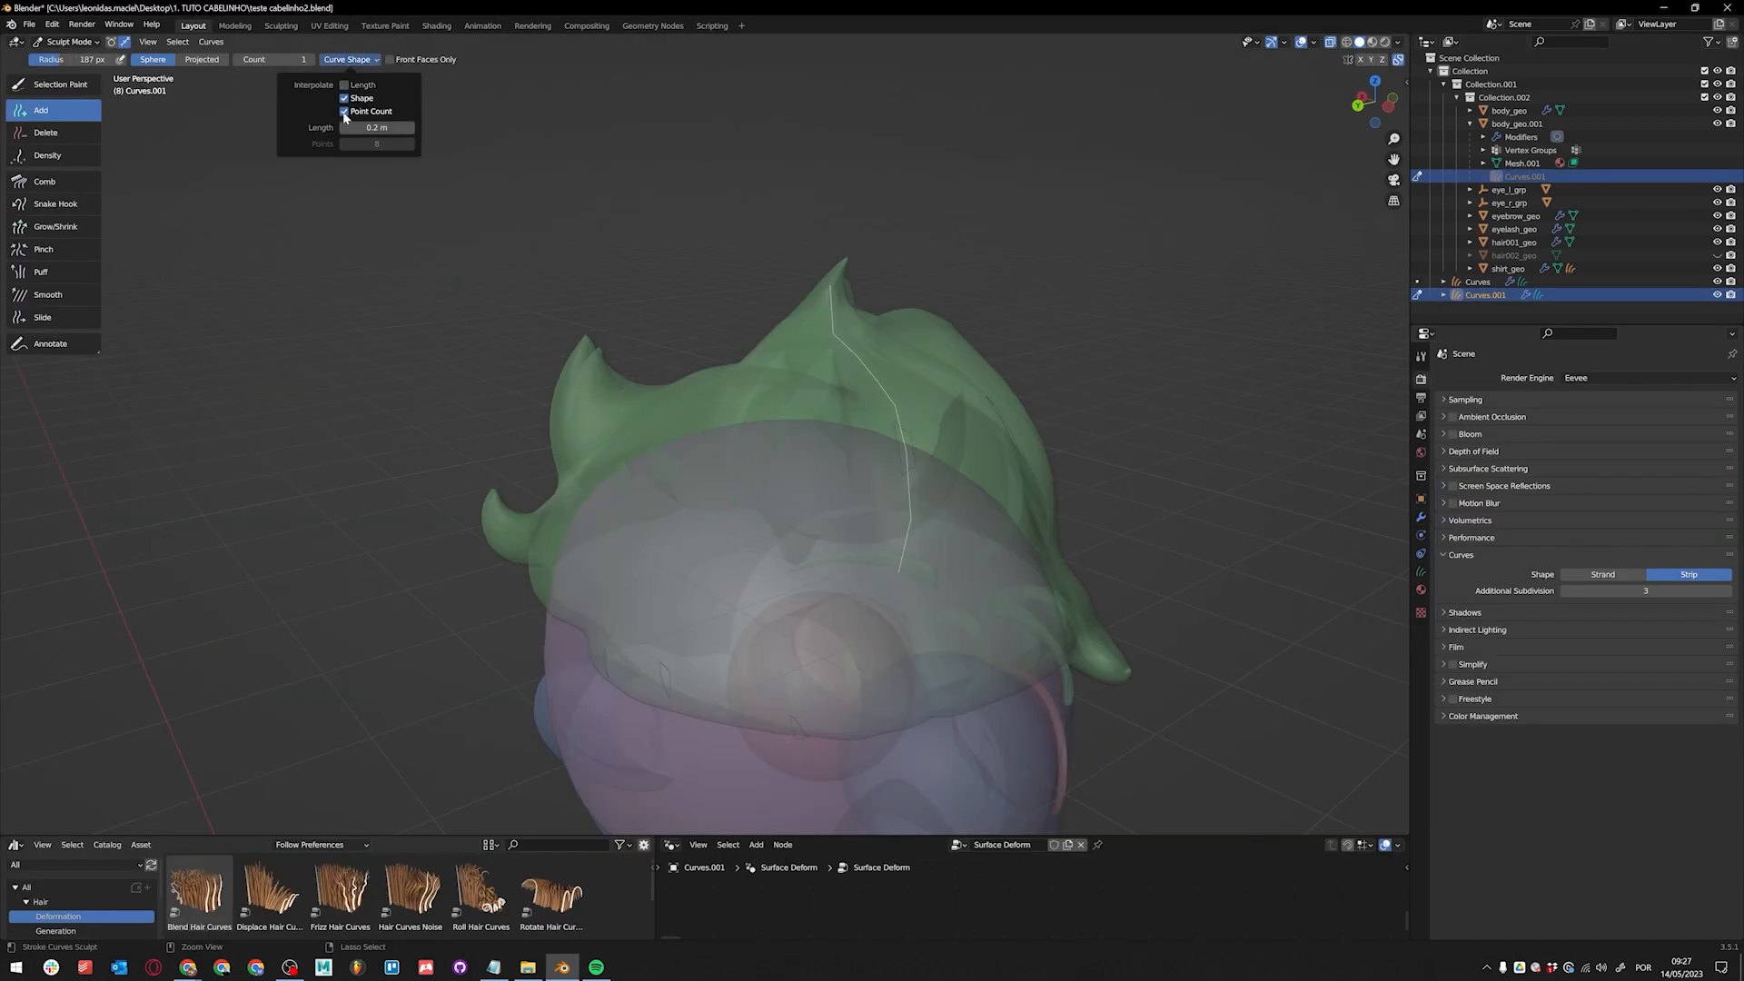
# Step: Set the Add brush to interpolate only Shape with a curve Length of 0.7 m and add a guide at the crown
pyautogui.moveTo(690, 455); pyautogui.dragTo(821, 584, button='middle')
pyautogui.press('q')
pyautogui.click(359, 59)
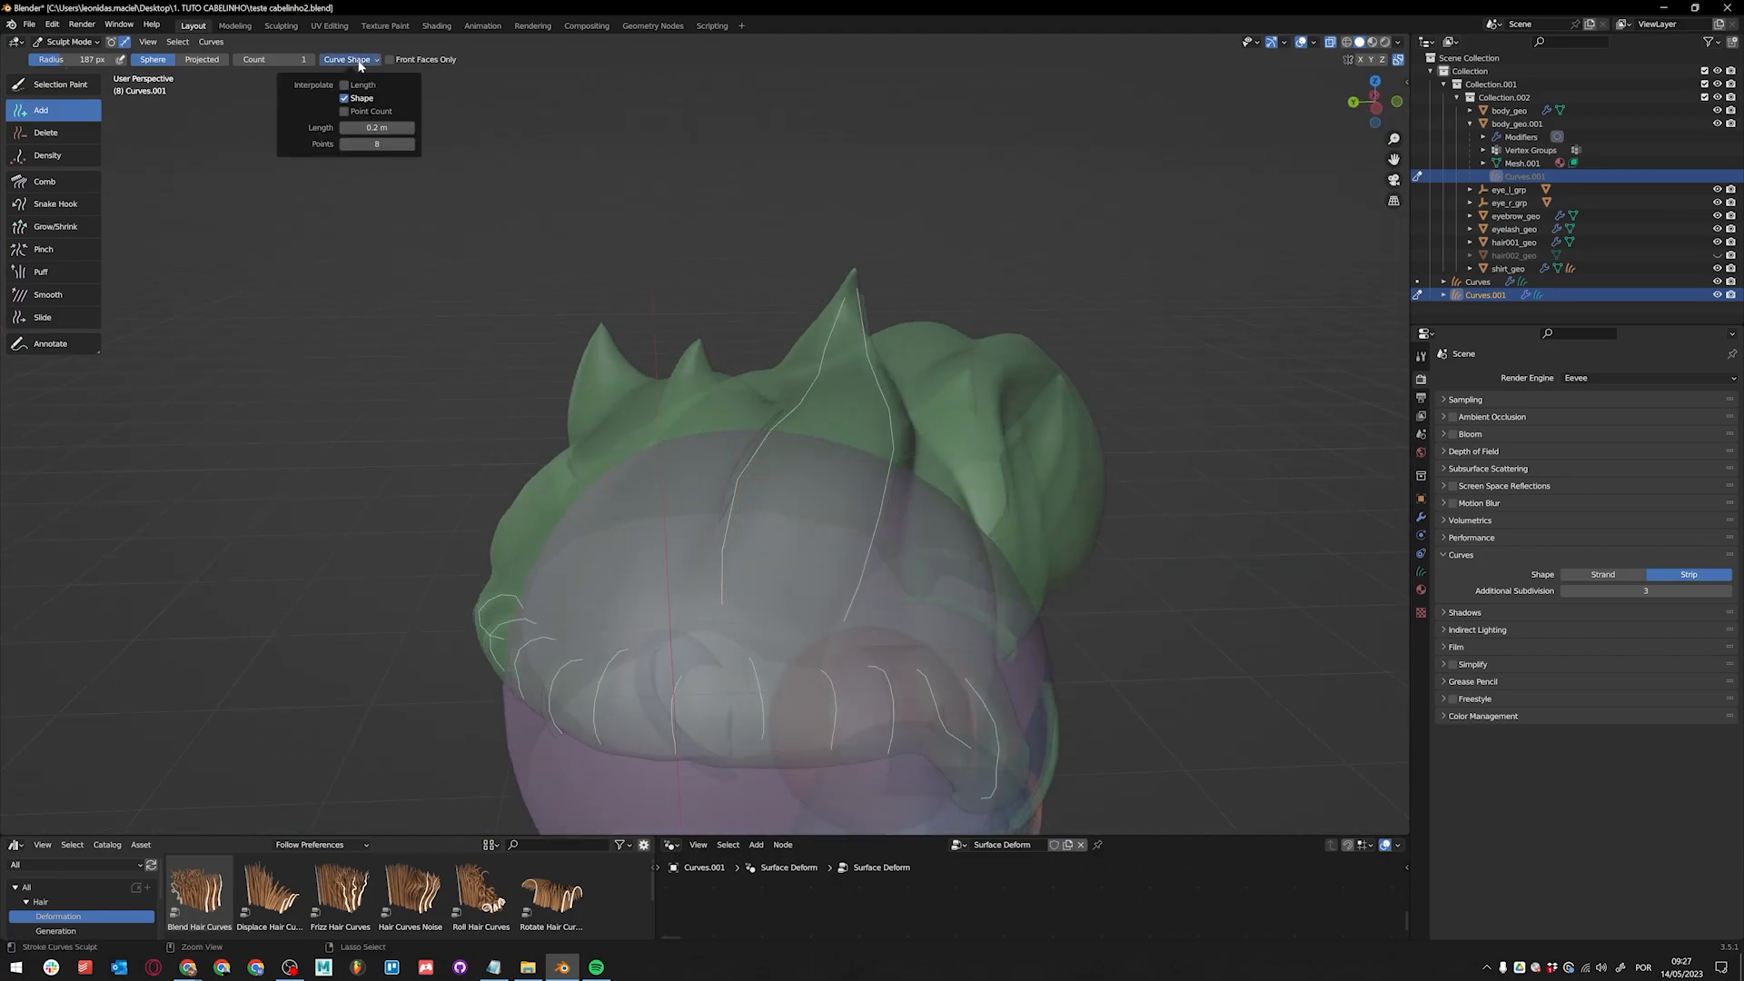
pyautogui.moveTo(618, 364); pyautogui.dragTo(436, 273, button='middle')
pyautogui.click(352, 60)
pyautogui.moveTo(563, 400); pyautogui.dragTo(835, 593, button='middle')
pyautogui.click(352, 60)
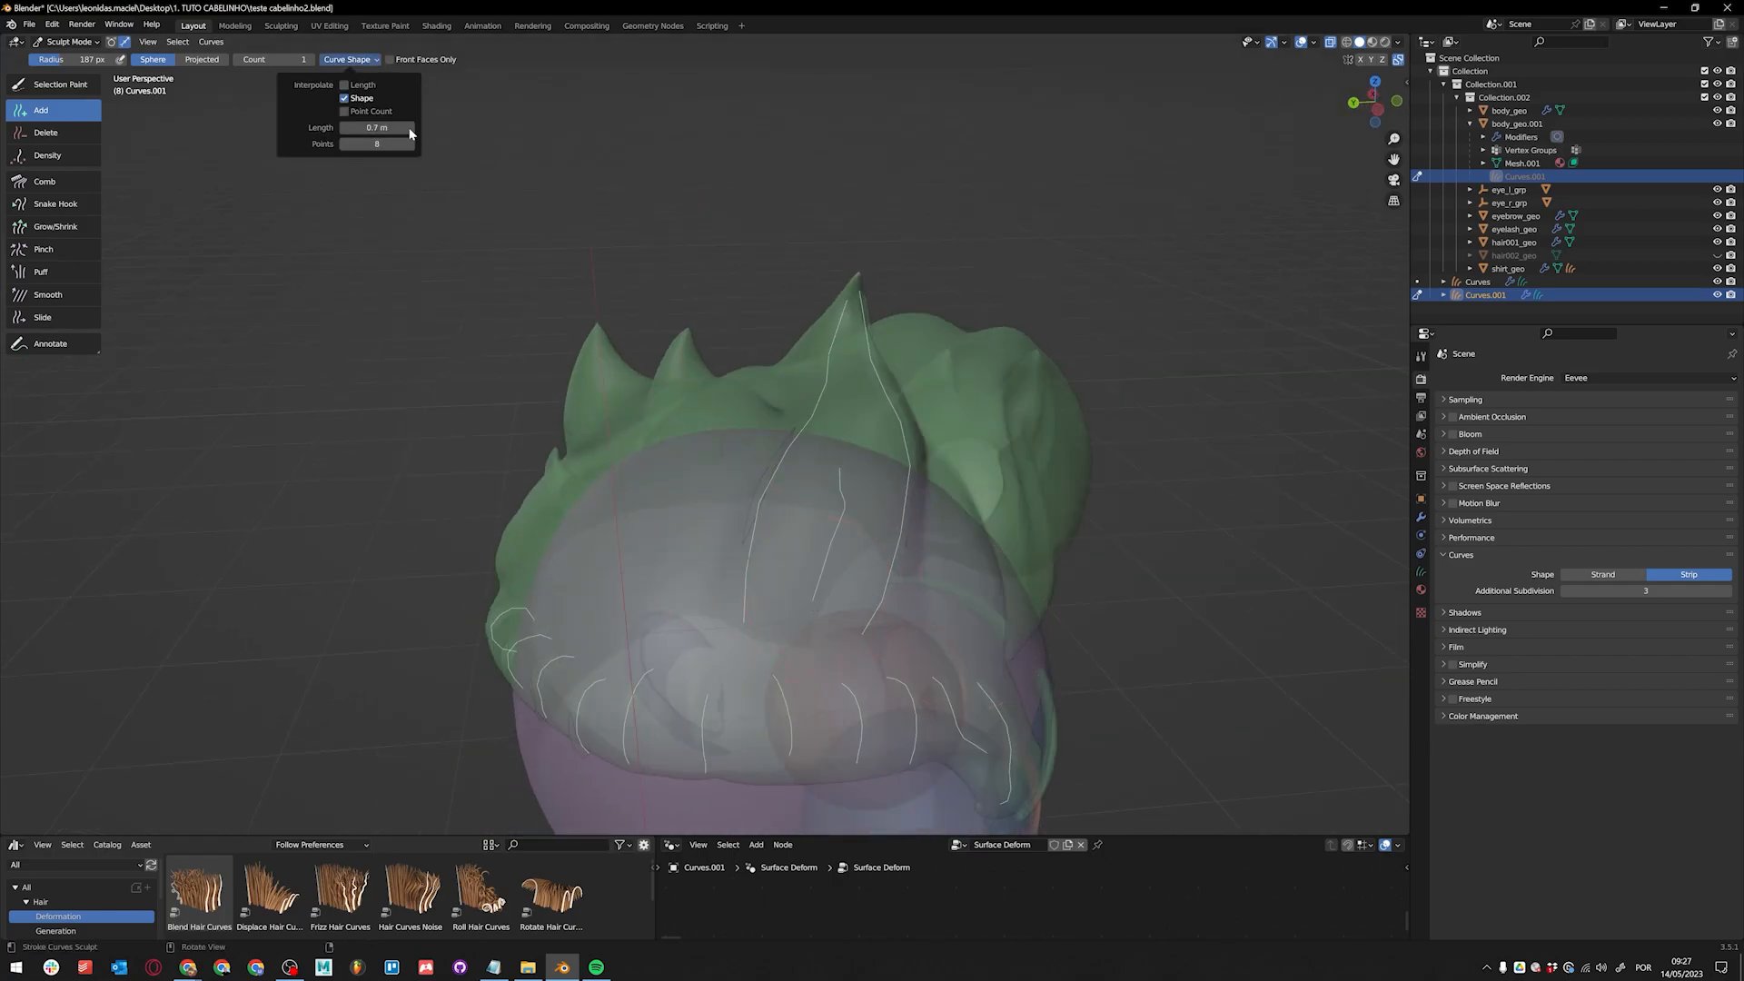
pyautogui.moveTo(820, 592); pyautogui.dragTo(312, 276, button='middle')
pyautogui.click(353, 60)
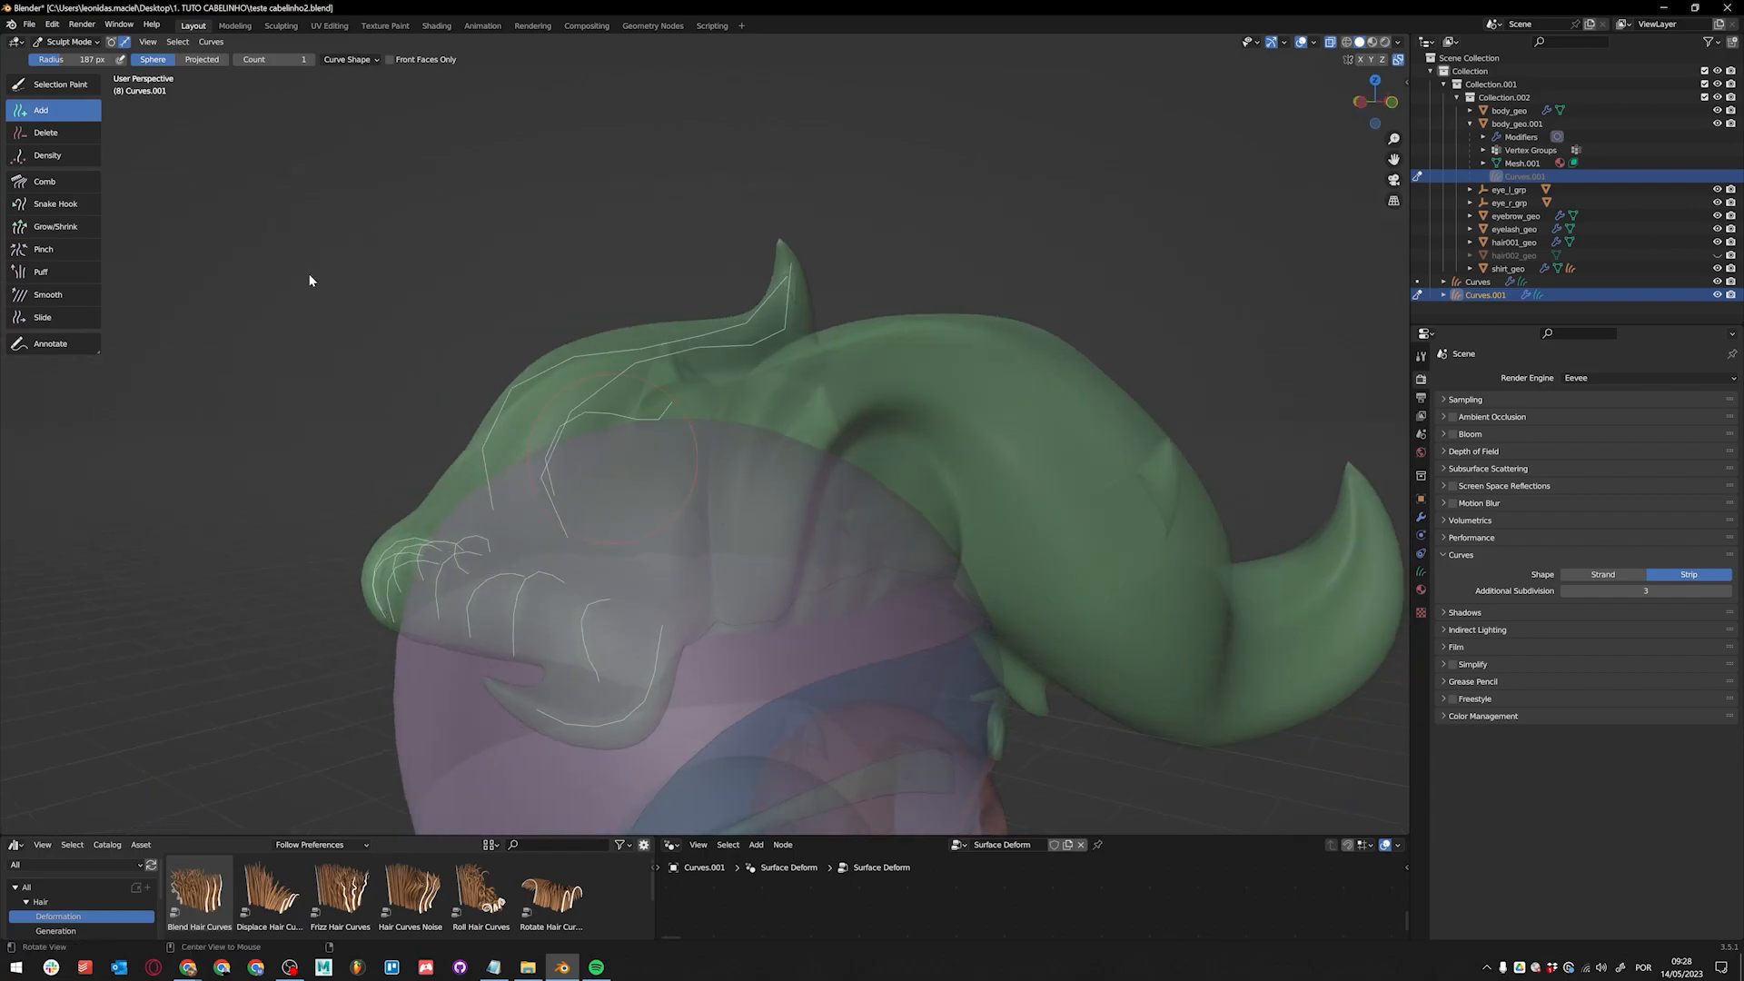
# Step: Clear the curve selection, maximize the viewport and isolate a single guide on the crown with the selection brush
pyautogui.press('c')
pyautogui.press('1')
pyautogui.hotkey('alt', 'a')
pyautogui.hotkey('ctrl', 'space')
pyautogui.press('s')
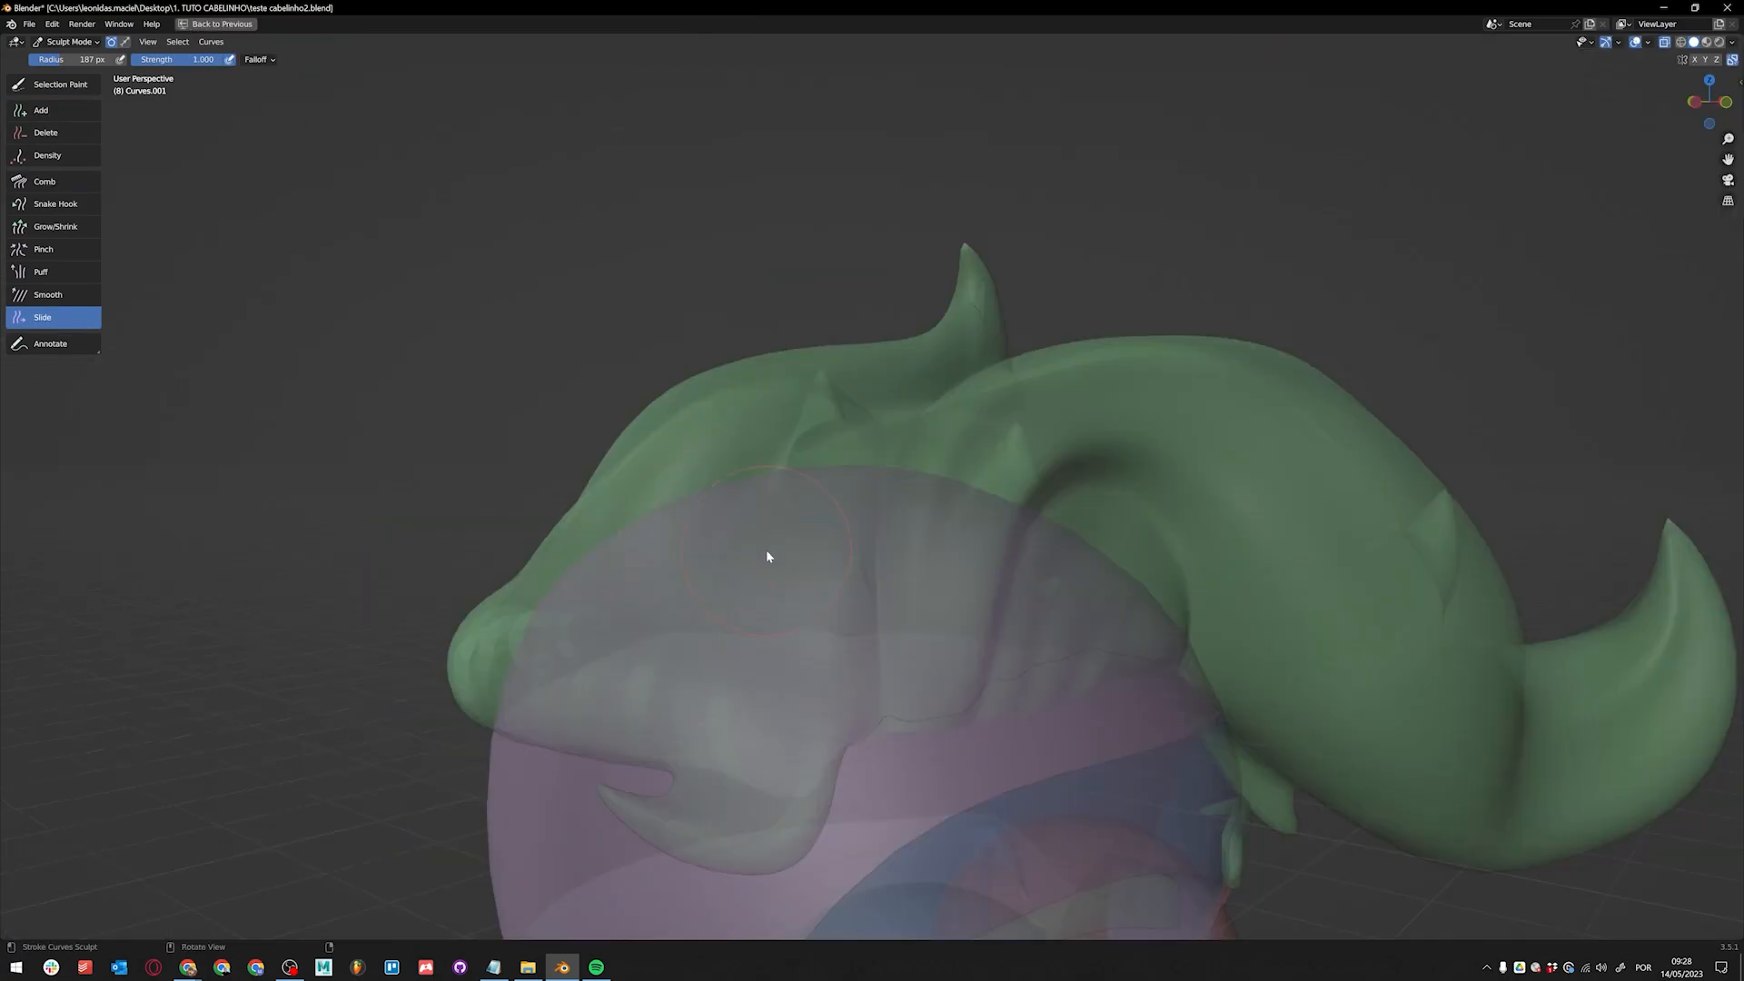
pyautogui.moveTo(766, 548); pyautogui.dragTo(1017, 553, button='middle')
pyautogui.press('s')
# Step: Comb the selected crown guide along the hair mesh and reposition its root with the Slide brush
pyautogui.hotkey('shift', 'space')
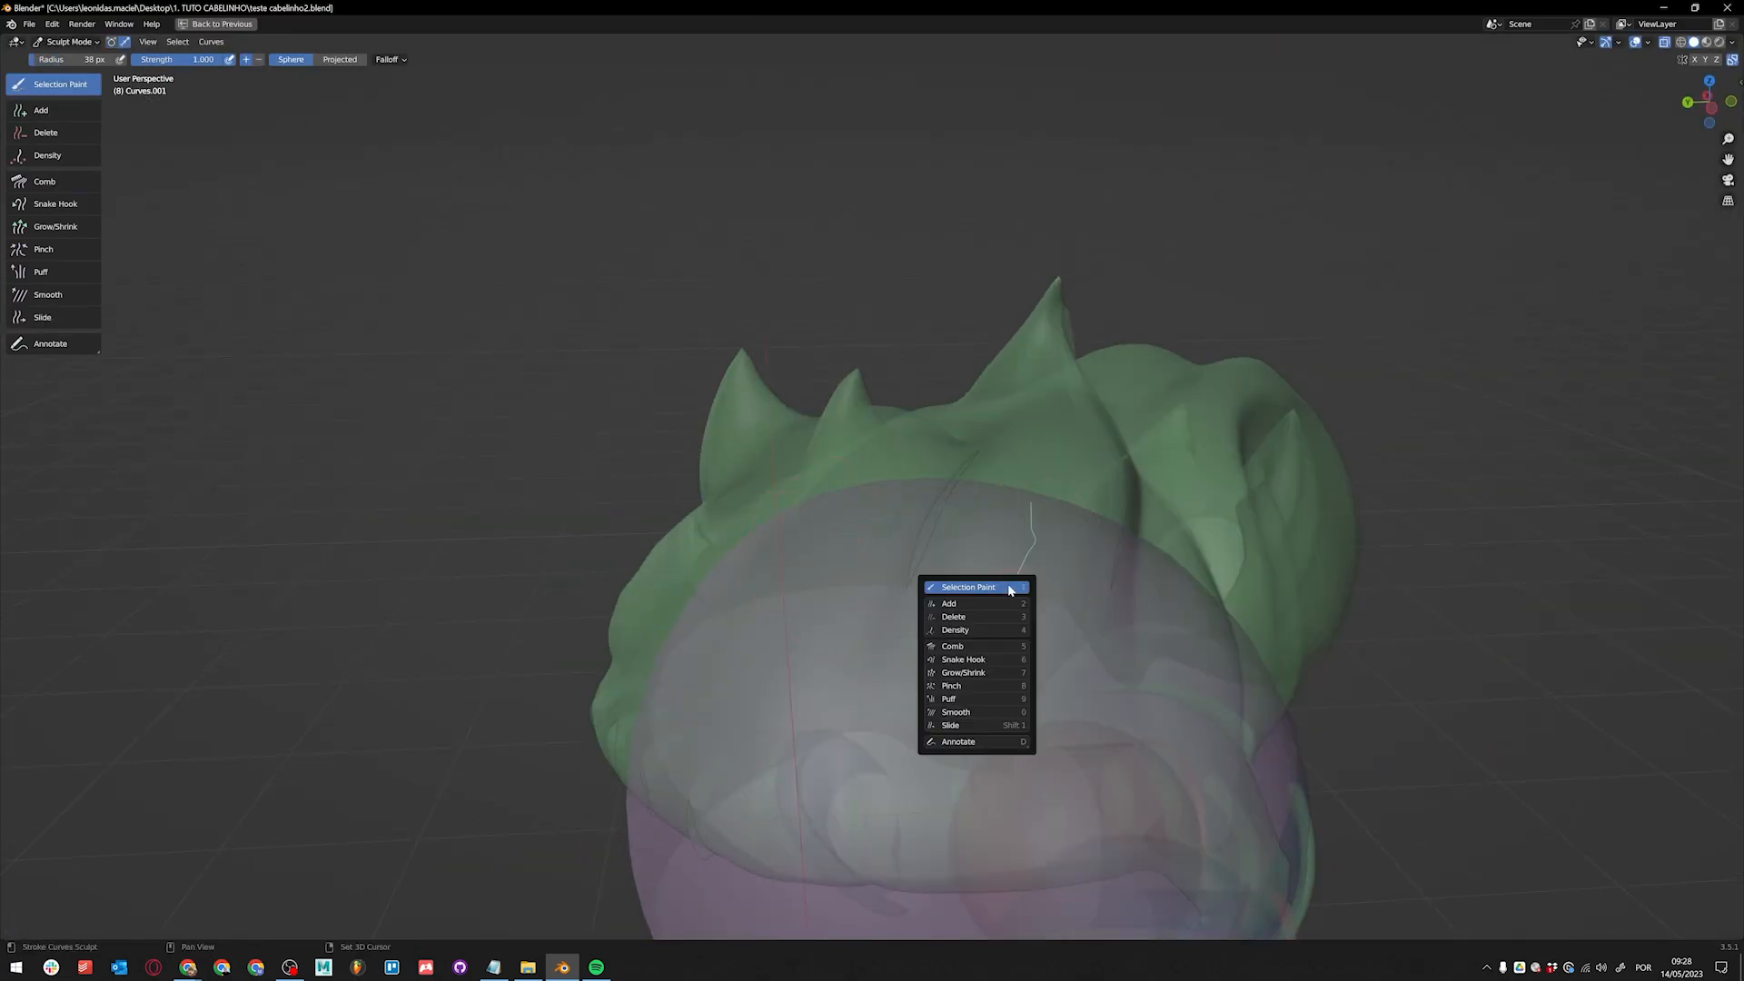
pyautogui.click(976, 646)
pyautogui.moveTo(1108, 590); pyautogui.dragTo(906, 555, button='middle')
pyautogui.moveTo(627, 408); pyautogui.dragTo(707, 366)
pyautogui.click(64, 317)
pyautogui.moveTo(509, 545); pyautogui.dragTo(782, 572, button='middle')
pyautogui.click(77, 174)
pyautogui.moveTo(582, 391)
pyautogui.mouseDown(button='middle')
pyautogui.moveTo(787, 401)
pyautogui.moveTo(684, 353)
pyautogui.mouseUp(button='middle')
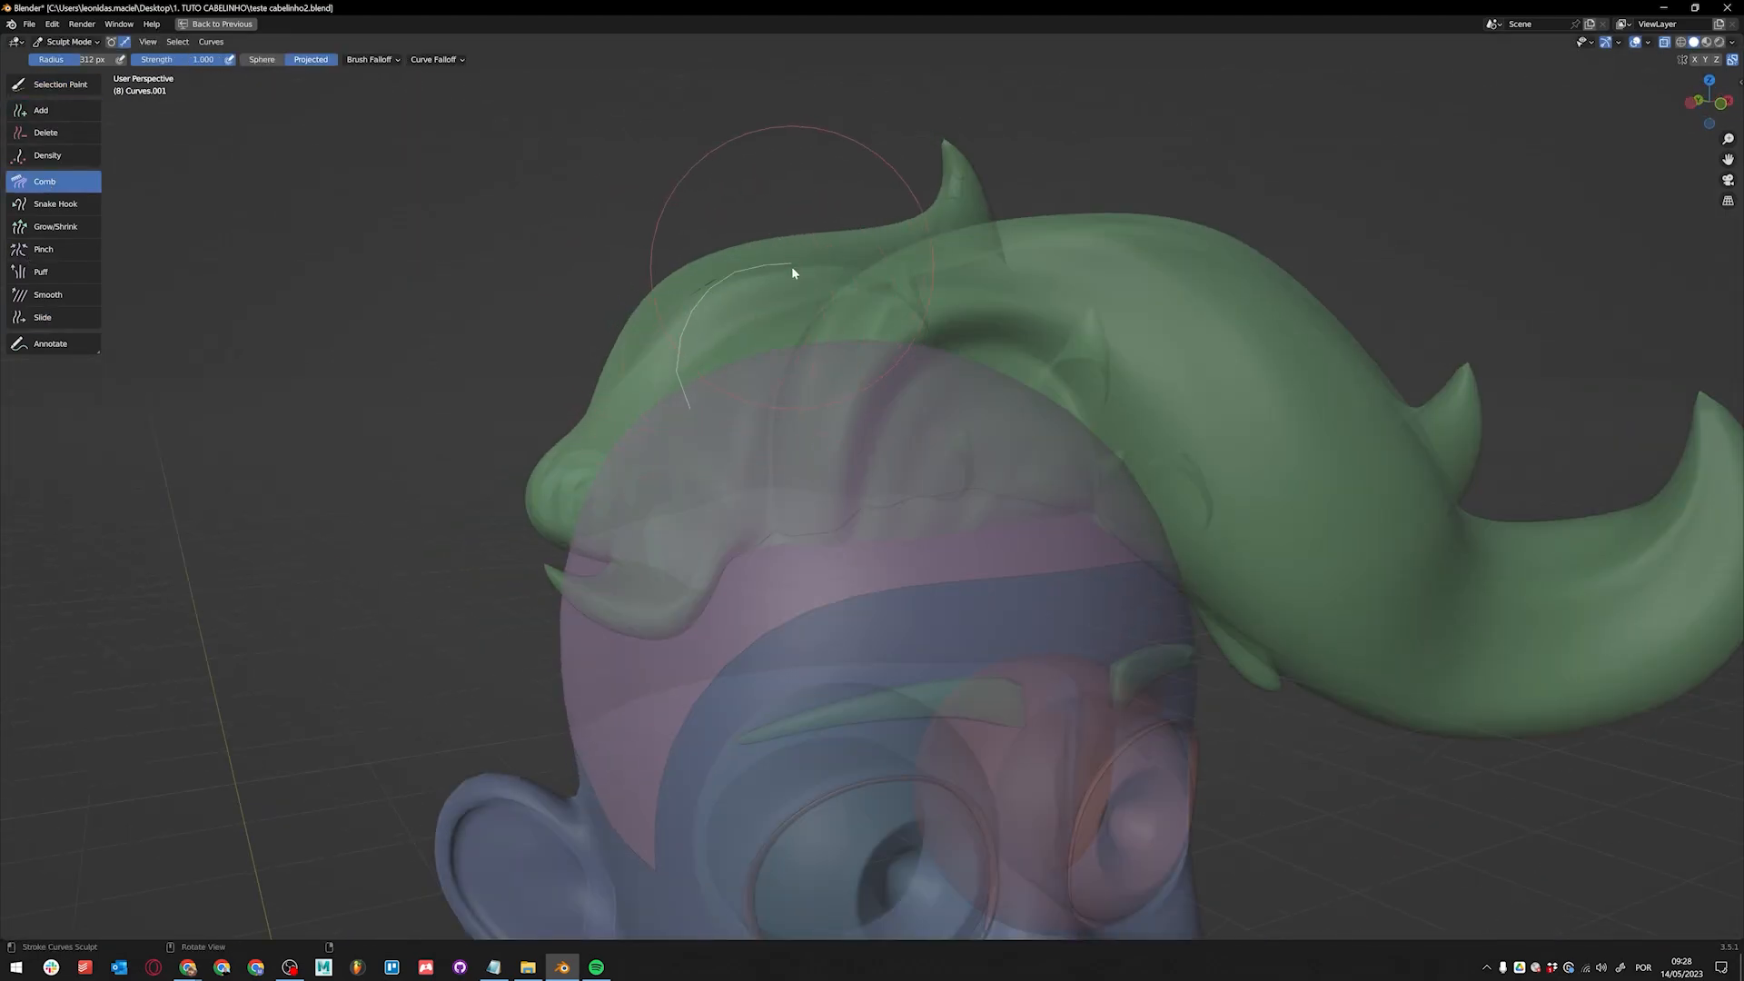
# Step: Extend the crown guide toward the front with Snake Hook and even out its flow with Comb
pyautogui.moveTo(793, 267); pyautogui.dragTo(793, 287, button='middle')
pyautogui.click(47, 203)
pyautogui.moveTo(788, 284); pyautogui.dragTo(843, 288)
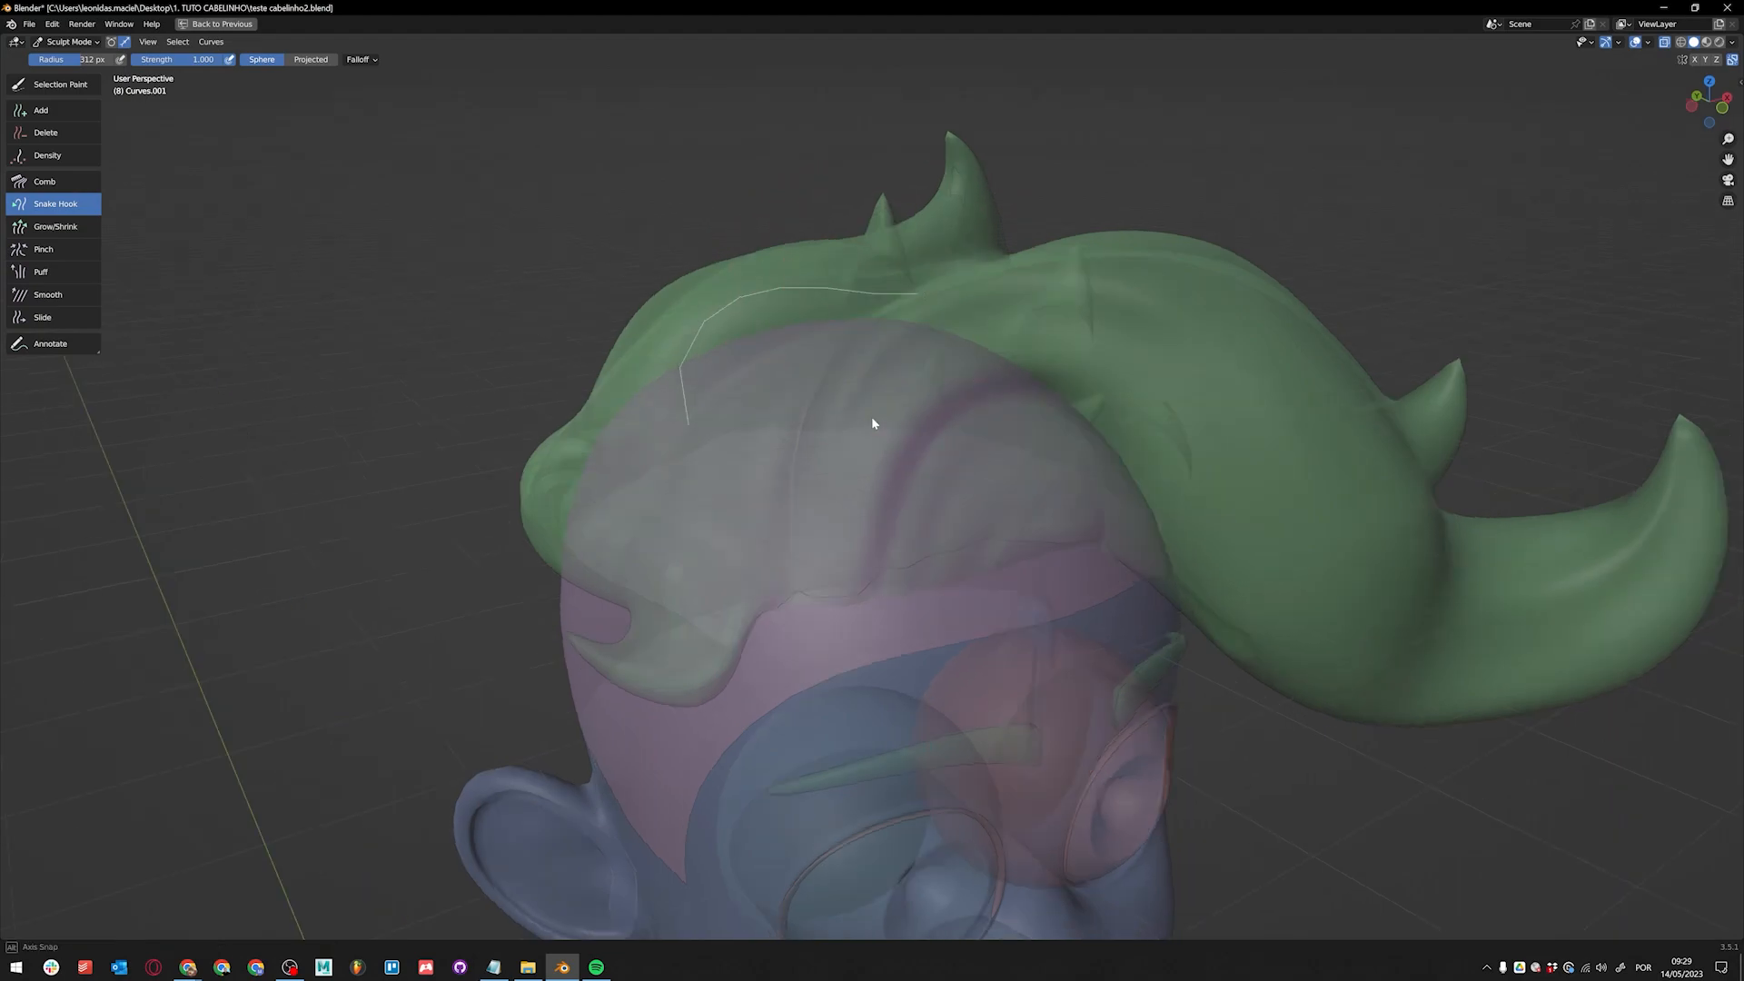
pyautogui.moveTo(863, 383); pyautogui.dragTo(429, 325, button='middle')
pyautogui.hotkey('shift', 'space')
pyautogui.click(423, 330)
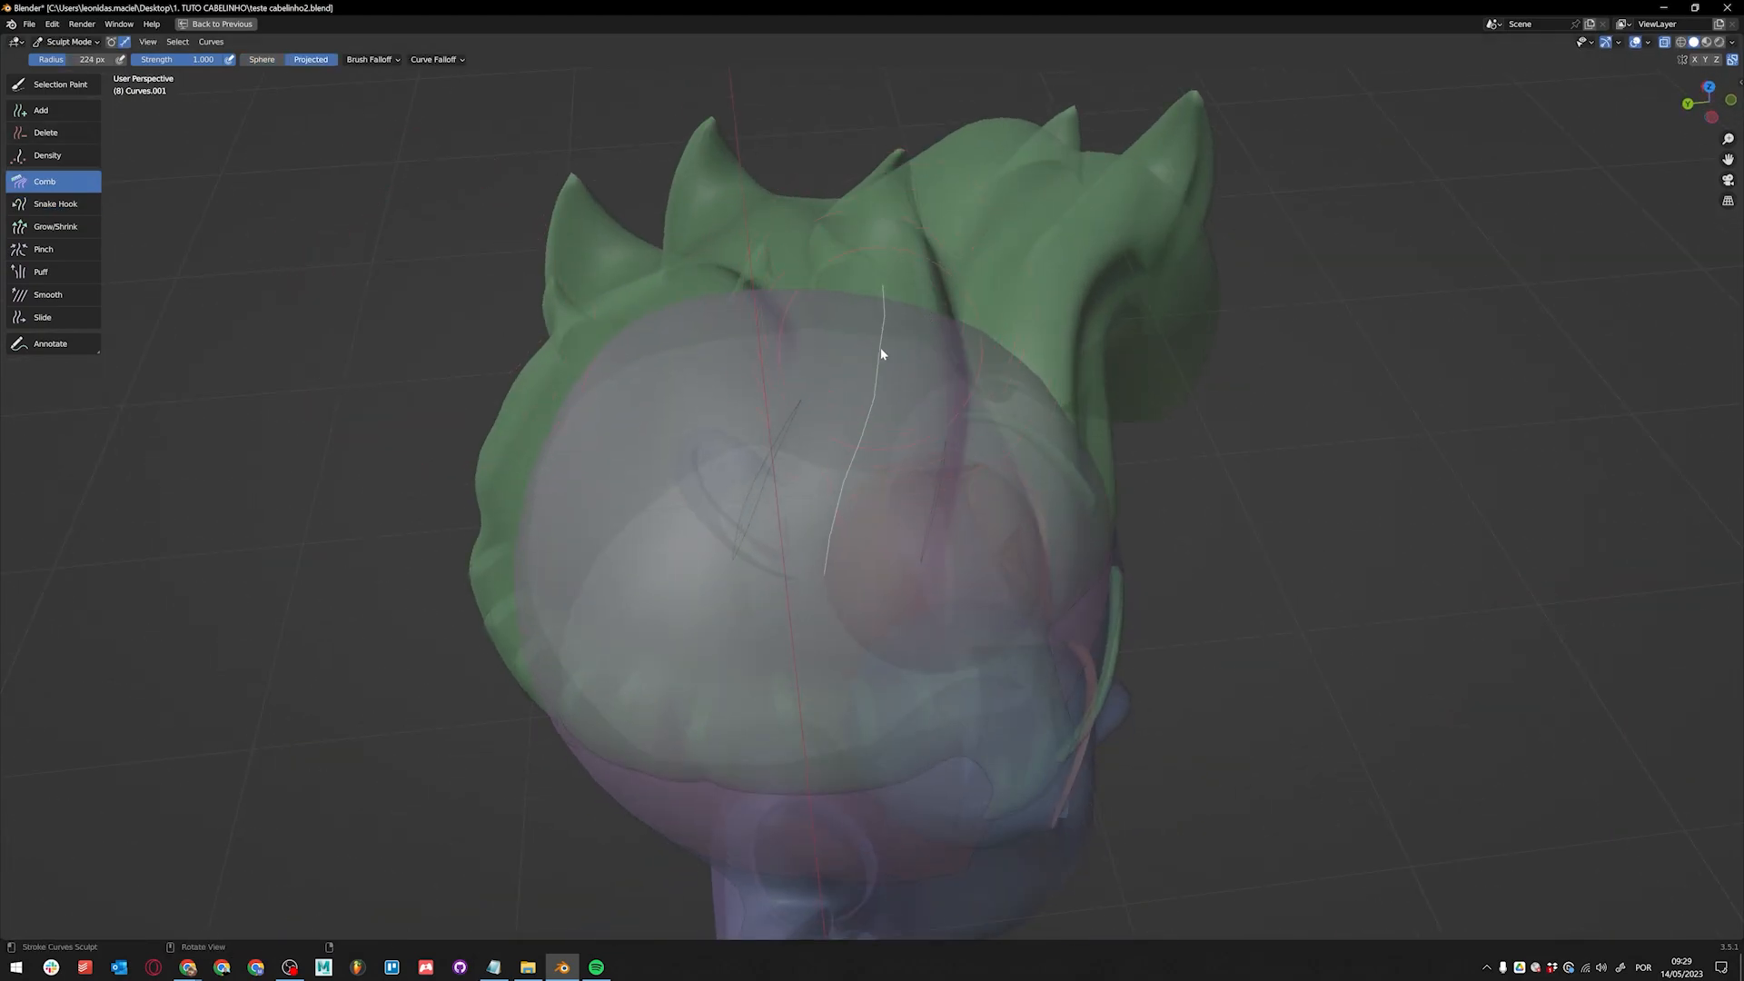
pyautogui.moveTo(834, 516); pyautogui.dragTo(874, 271, button='middle')
pyautogui.moveTo(692, 361); pyautogui.dragTo(918, 444, button='middle')
# Step: Switch to the Add brush, undo the last guide placed and turn off its Shape interpolation
pyautogui.hotkey('shift', 'a')
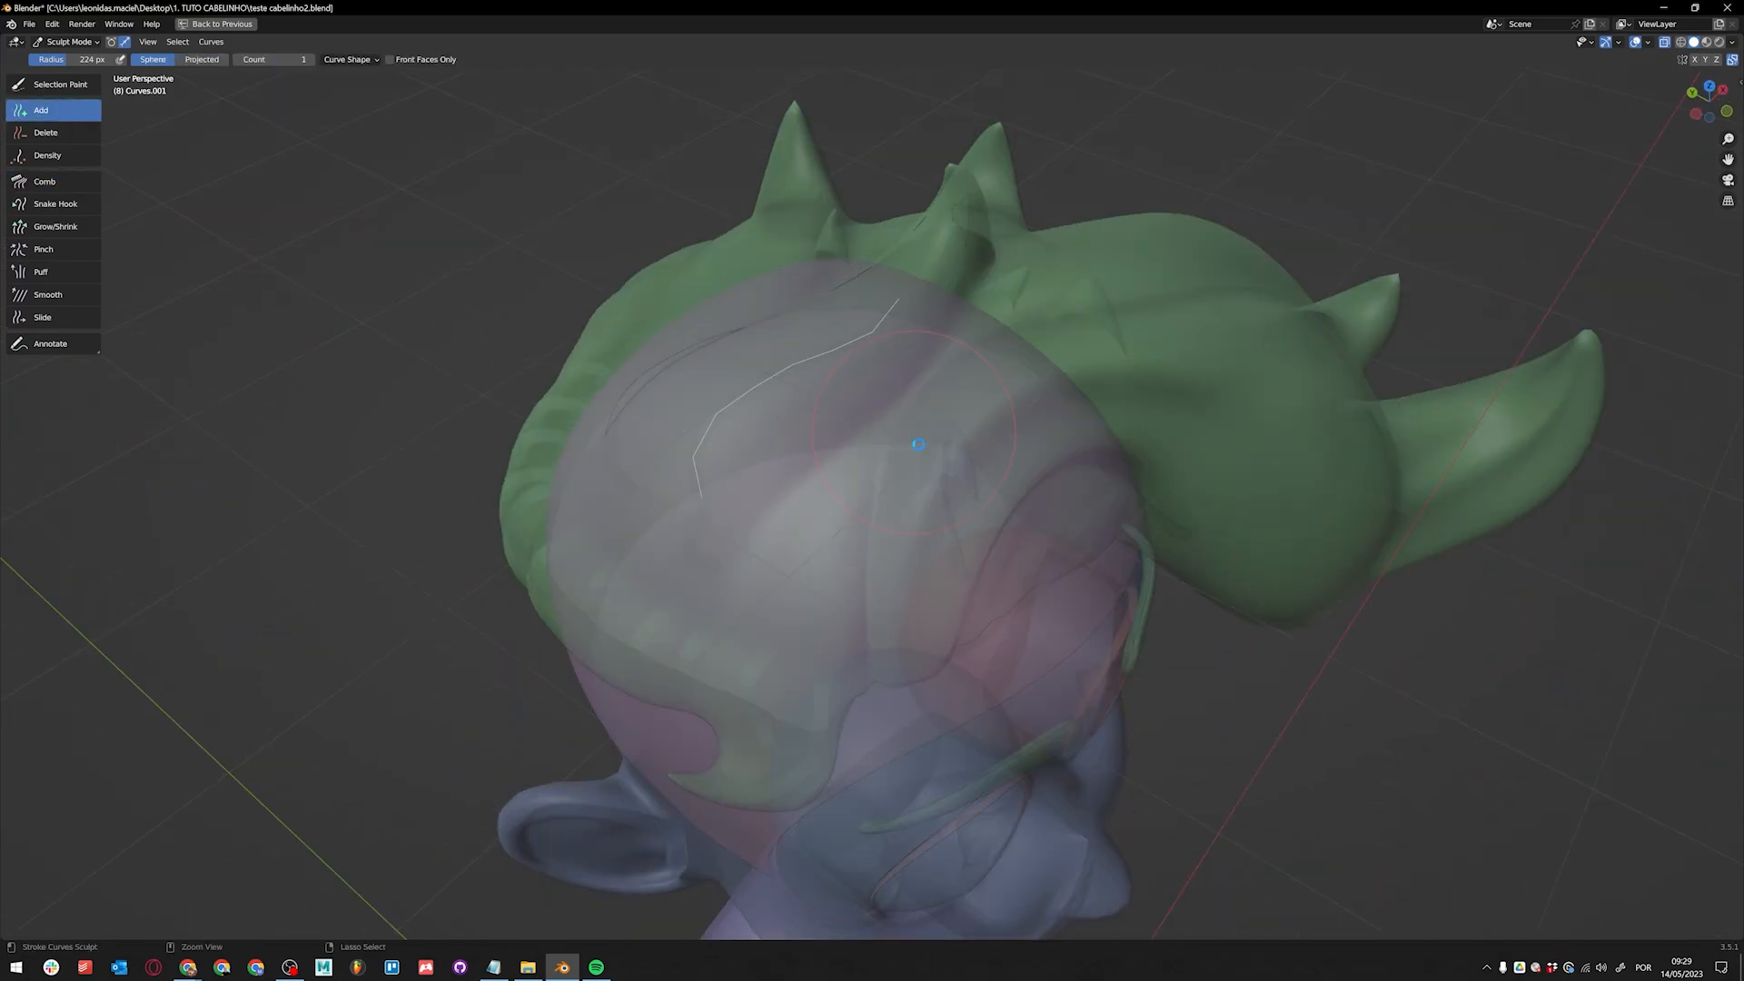
pyautogui.moveTo(889, 353); pyautogui.dragTo(899, 403, button='middle')
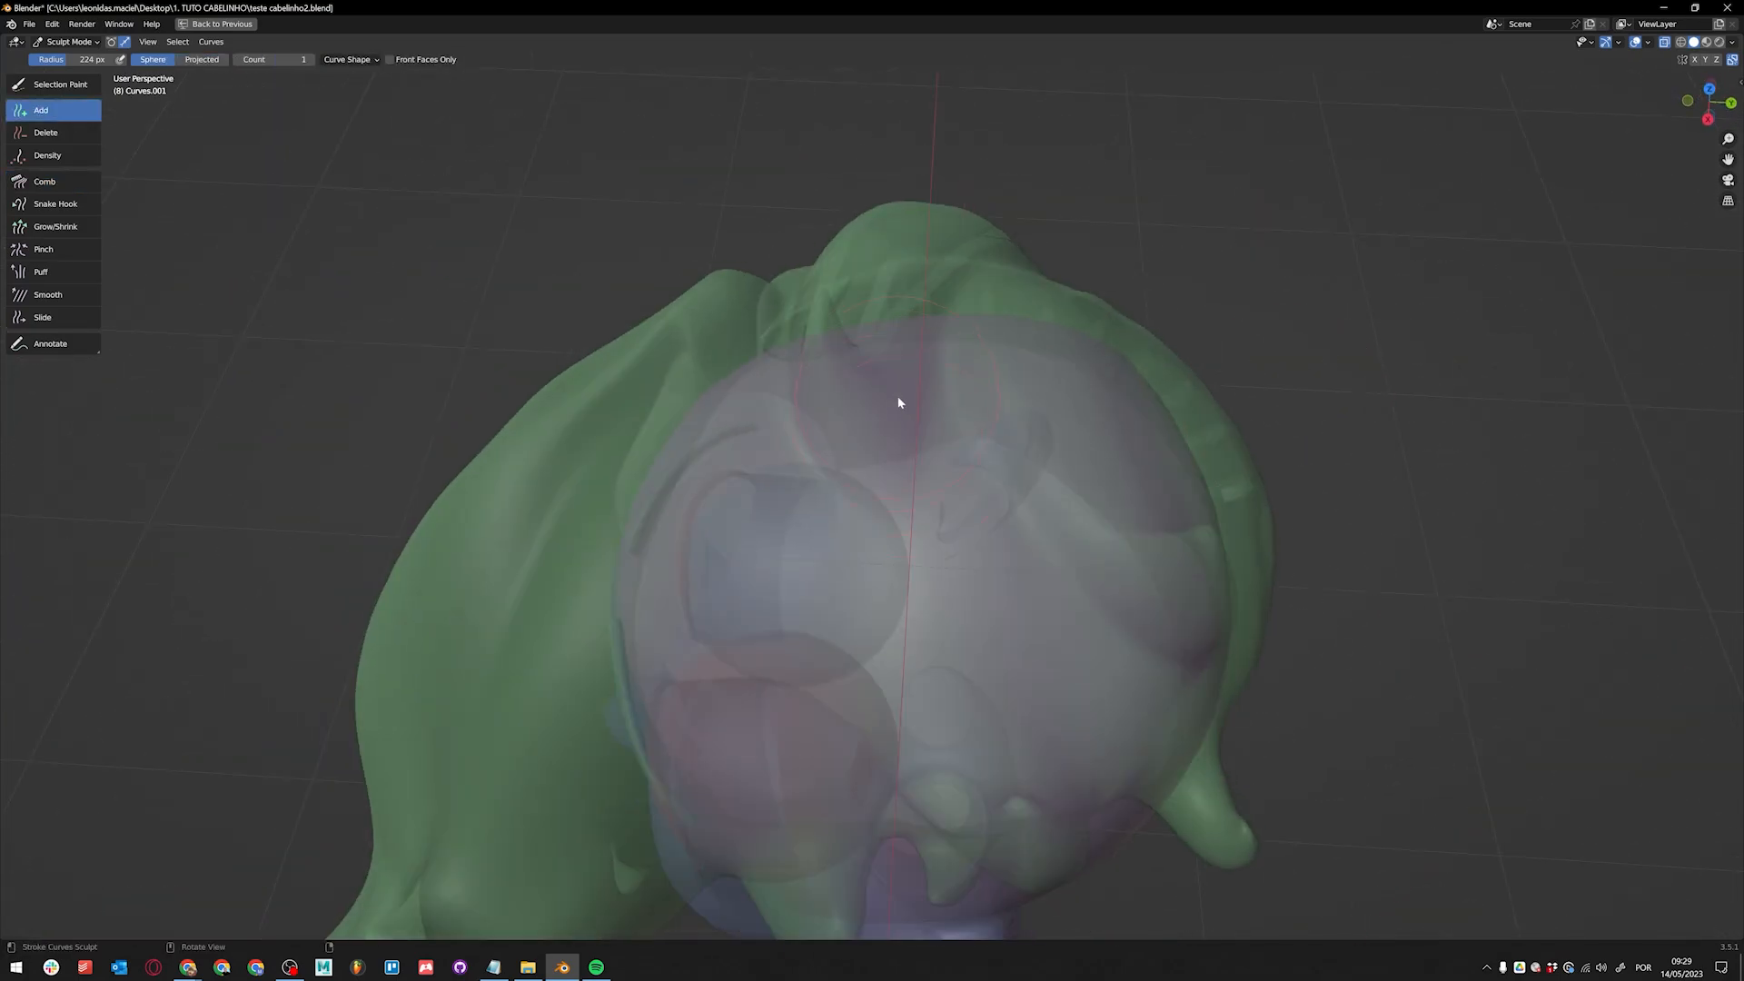
pyautogui.hotkey('ctrl', 'z')
pyautogui.click(349, 60)
pyautogui.click(346, 98)
pyautogui.click(349, 61)
# Step: Try adding a guide curve on top of the head with adjusted curve settings, and undo each attempt
pyautogui.click(850, 509)
pyautogui.moveTo(854, 500); pyautogui.dragTo(1047, 334, button='middle')
pyautogui.hotkey('ctrl', 'z')
pyautogui.click(351, 60)
pyautogui.press('Return')
pyautogui.moveTo(1026, 245); pyautogui.dragTo(1018, 391, button='middle')
pyautogui.click(906, 448)
pyautogui.keyDown('shift'); pyautogui.moveTo(1018, 391); pyautogui.dragTo(990, 627, button='middle'); pyautogui.keyUp('shift')
pyautogui.hotkey('ctrl', 'z')
# Step: Change the length used for new guides and add a single guide curve under the spike on top of the head
pyautogui.click(348, 59)
pyautogui.click(352, 127)
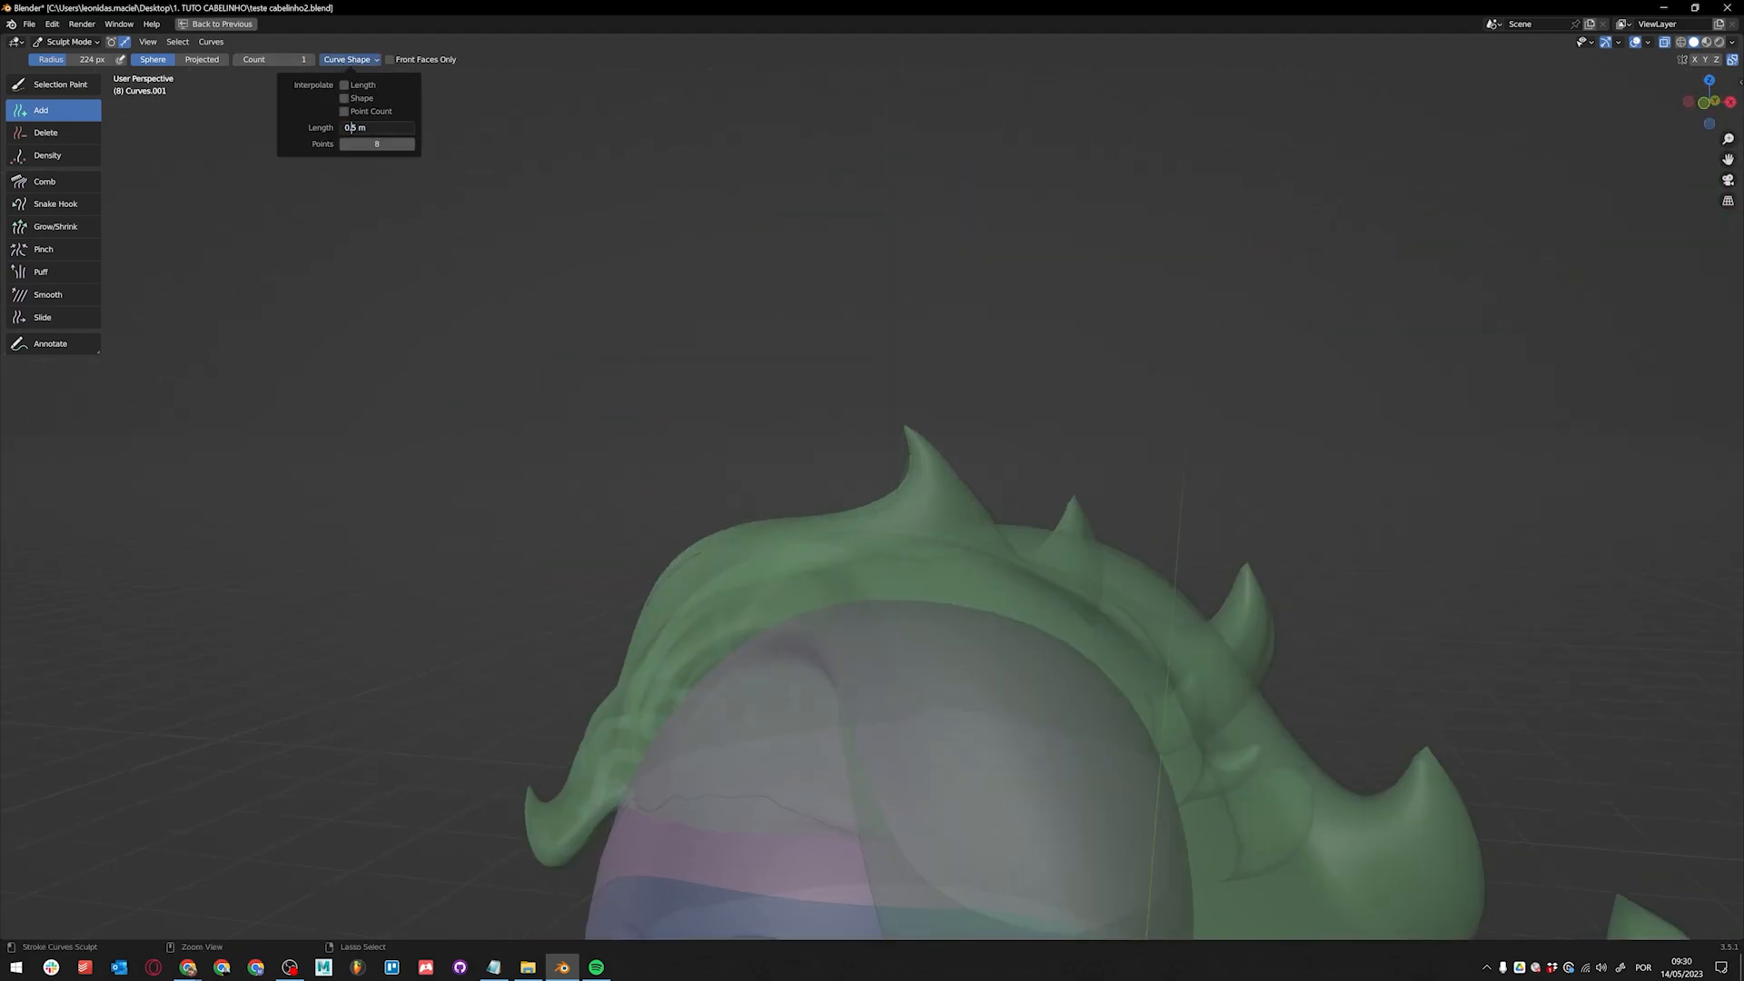
pyautogui.press('Return')
pyautogui.moveTo(900, 582)
pyautogui.mouseDown(button='middle')
pyautogui.moveTo(913, 591)
pyautogui.moveTo(880, 588)
pyautogui.moveTo(903, 576)
pyautogui.moveTo(866, 586)
pyautogui.moveTo(1036, 506)
pyautogui.moveTo(1344, 584)
pyautogui.moveTo(939, 593)
pyautogui.moveTo(973, 572)
pyautogui.moveTo(887, 573)
pyautogui.moveTo(880, 611)
pyautogui.moveTo(852, 603)
pyautogui.moveTo(1008, 596)
pyautogui.moveTo(783, 542)
pyautogui.moveTo(860, 603)
pyautogui.moveTo(818, 582)
pyautogui.moveTo(941, 578)
pyautogui.mouseUp(button='middle')
# Step: Comb the new guide upward along the spike toward its tip, enlarging the Comb brush to 177 px
pyautogui.click(54, 184)
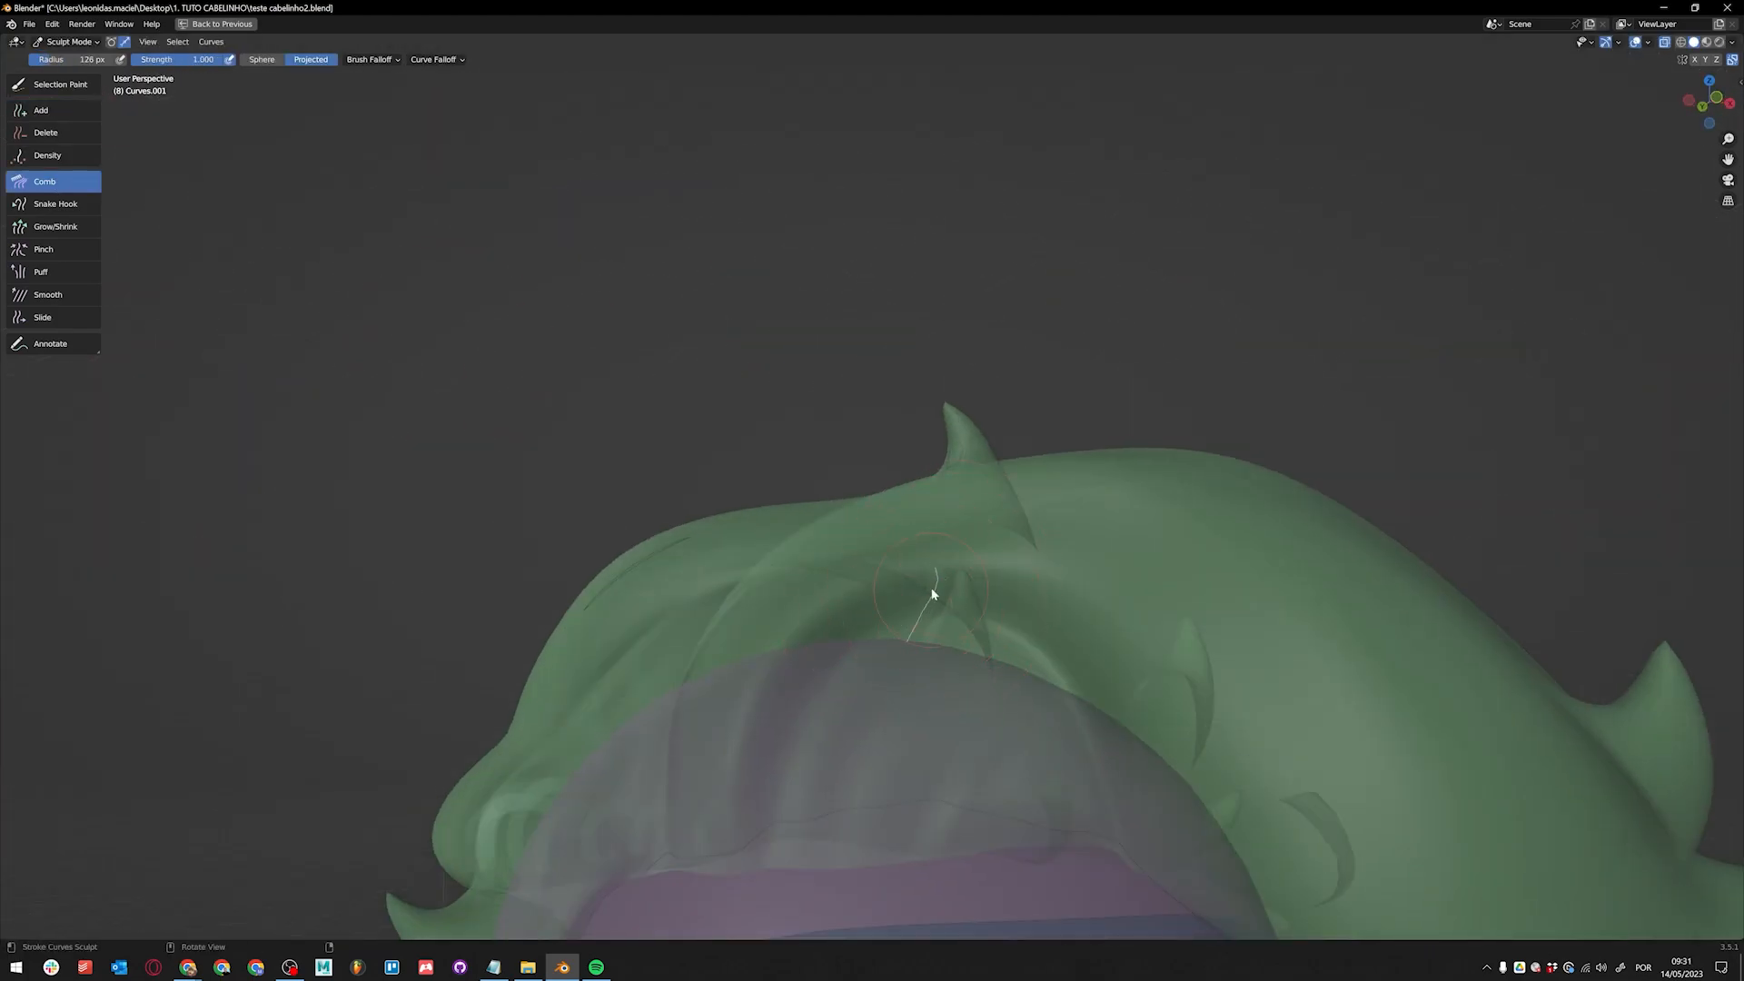
pyautogui.moveTo(910, 597)
pyautogui.mouseDown()
pyautogui.moveTo(954, 584)
pyautogui.moveTo(951, 420)
pyautogui.mouseUp()
pyautogui.press('f')
pyautogui.moveTo(904, 622); pyautogui.dragTo(951, 526, button='middle')
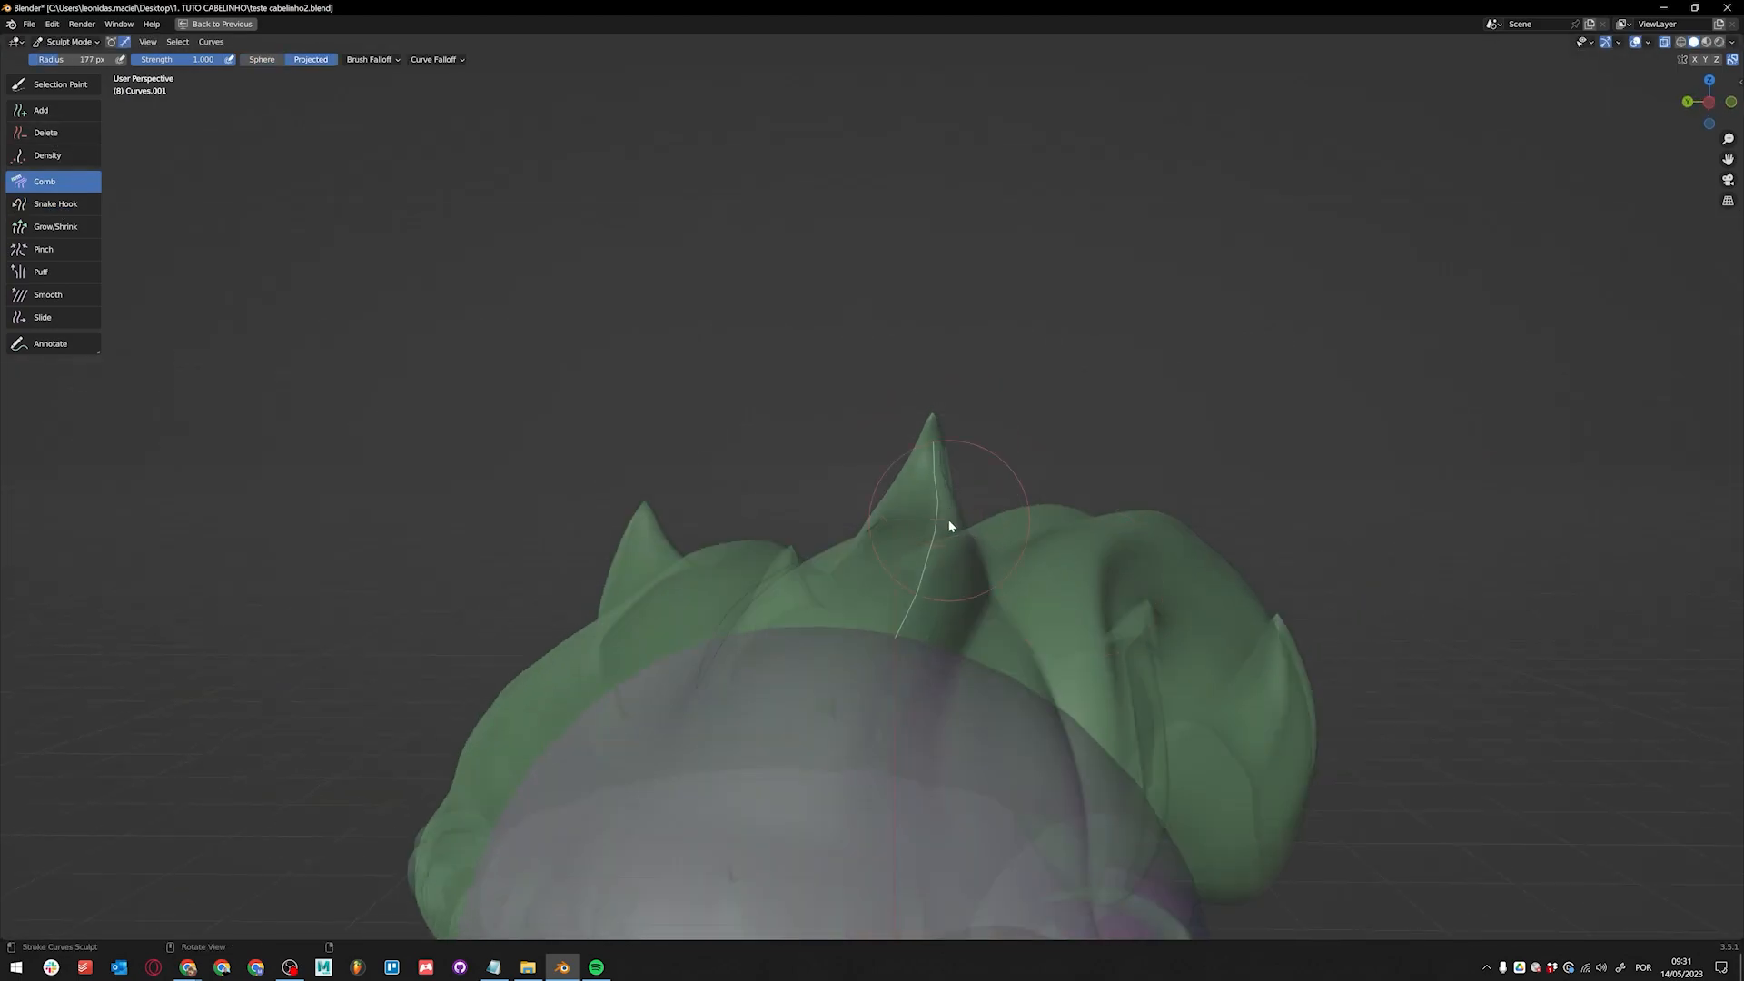
pyautogui.keyDown('alt'); pyautogui.moveTo(897, 549); pyautogui.dragTo(916, 542); pyautogui.keyUp('alt')
# Step: Gather the guide tips at the spike with Pinch and refine the strands with a resized Comb brush
pyautogui.press('w')
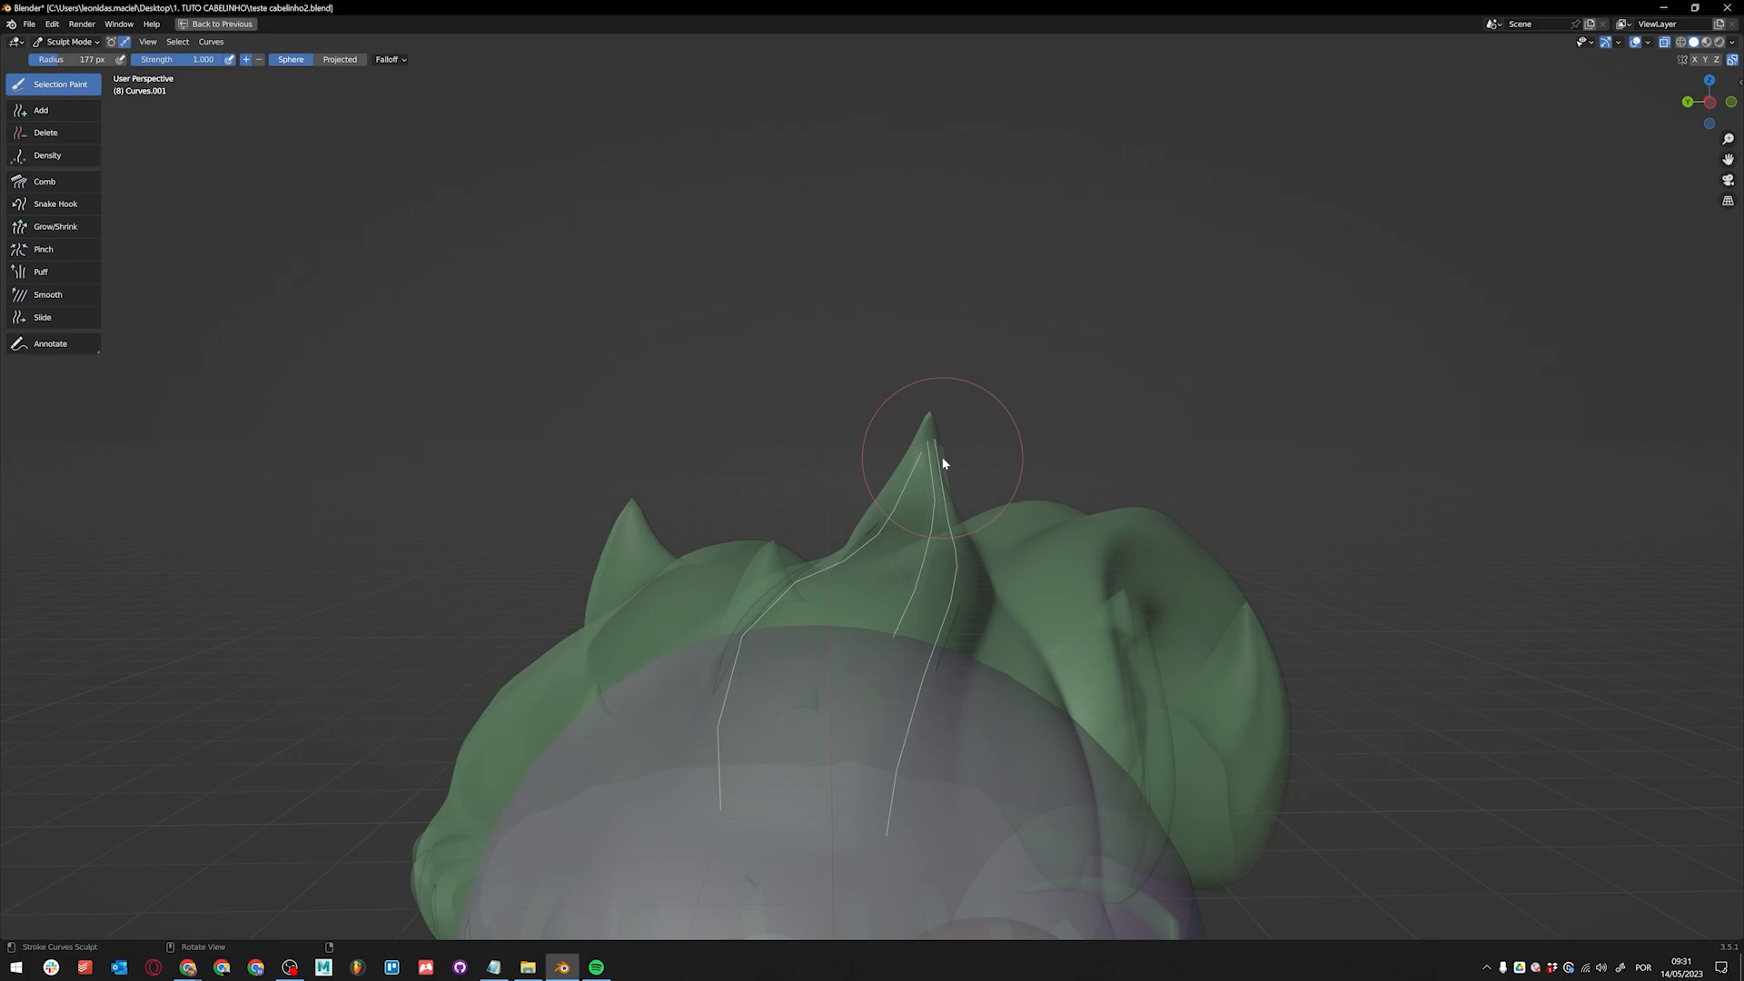
pyautogui.press('p')
pyautogui.click(47, 182)
pyautogui.moveTo(863, 427)
pyautogui.mouseDown(button='middle')
pyautogui.moveTo(913, 423)
pyautogui.moveTo(1278, 624)
pyautogui.moveTo(1217, 663)
pyautogui.mouseUp(button='middle')
pyautogui.press('f')
pyautogui.click(915, 461)
# Step: Turn on Shape interpolation for the Add brush and place more guides around the base of the spike
pyautogui.click(46, 110)
pyautogui.click(350, 60)
pyautogui.click(341, 99)
pyautogui.moveTo(836, 546)
pyautogui.mouseDown(button='middle')
pyautogui.moveTo(876, 585)
pyautogui.moveTo(1190, 602)
pyautogui.moveTo(841, 705)
pyautogui.moveTo(1150, 747)
pyautogui.moveTo(954, 635)
pyautogui.moveTo(995, 559)
pyautogui.moveTo(1022, 552)
pyautogui.mouseUp(button='middle')
pyautogui.click(876, 586)
pyautogui.press('c')
pyautogui.click(1024, 572)
# Step: Pull the added guides up into the spike with Snake Hook and switch to Pinch for their tips
pyautogui.click(56, 203)
pyautogui.moveTo(969, 495); pyautogui.dragTo(939, 436)
pyautogui.moveTo(939, 438); pyautogui.dragTo(822, 454, button='middle')
pyautogui.press('p')
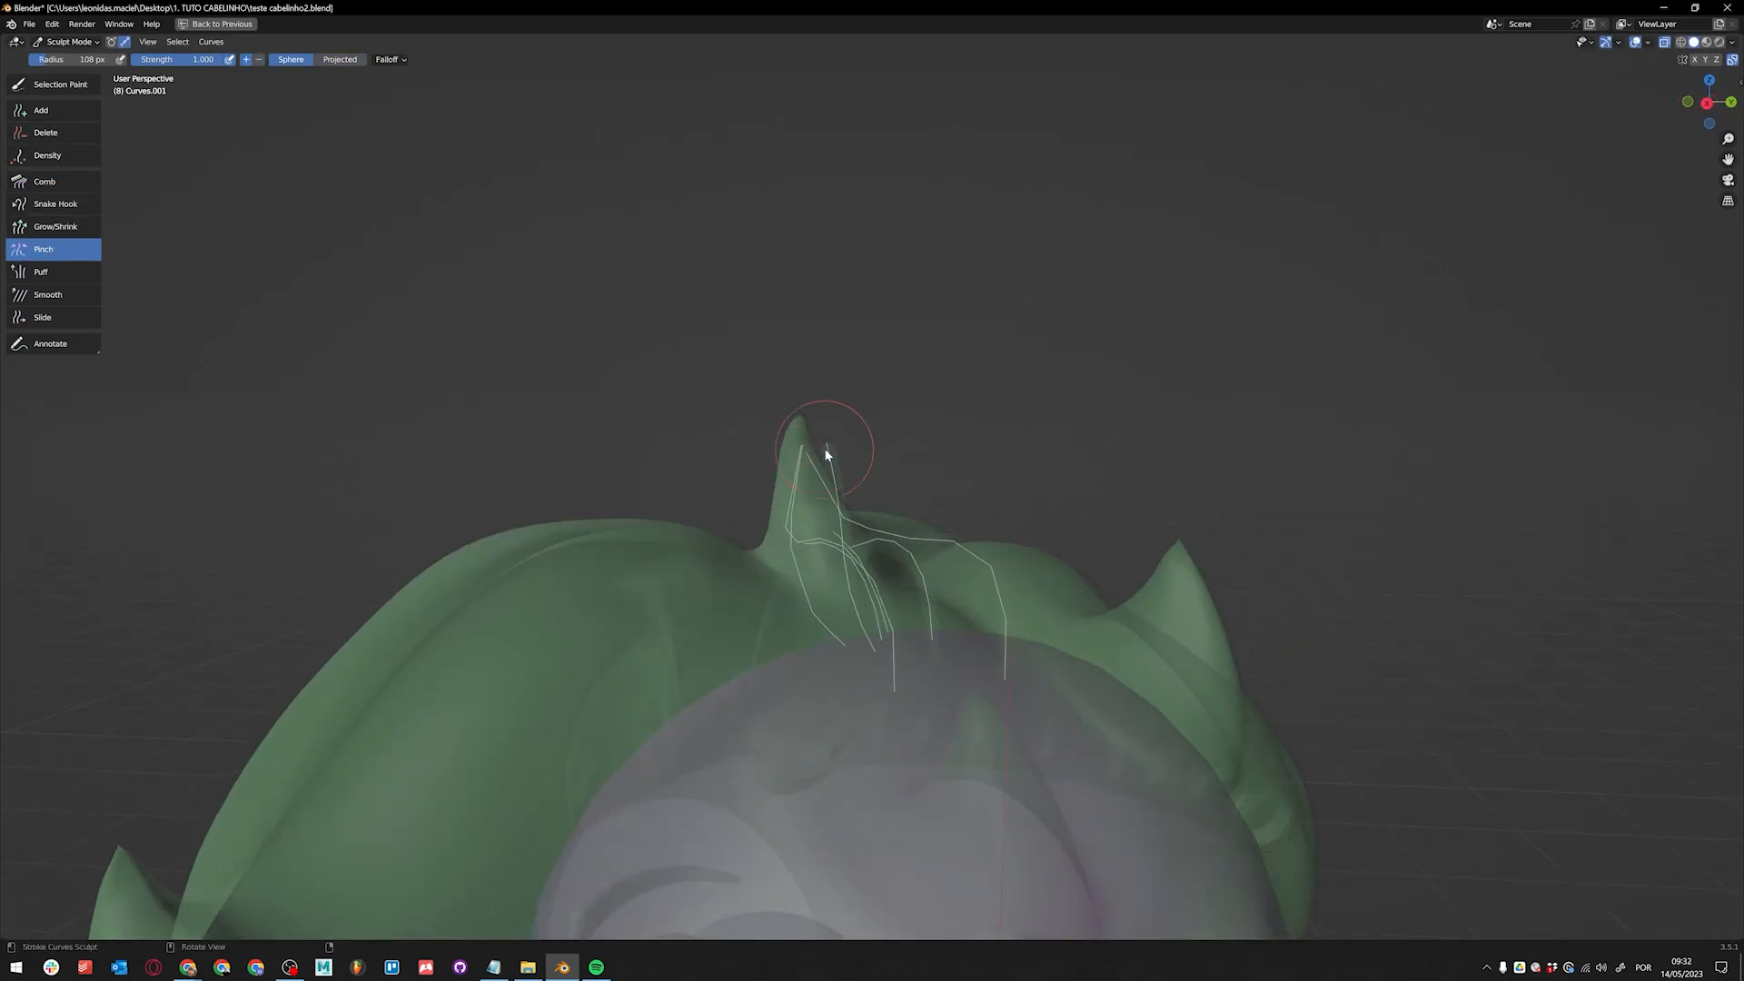
# Step: Comb the guides along the sides of the spike with the brush resized to 130 px
pyautogui.press('c')
pyautogui.press('f')
pyautogui.click(761, 409)
pyautogui.moveTo(887, 569); pyautogui.dragTo(903, 504, button='middle')
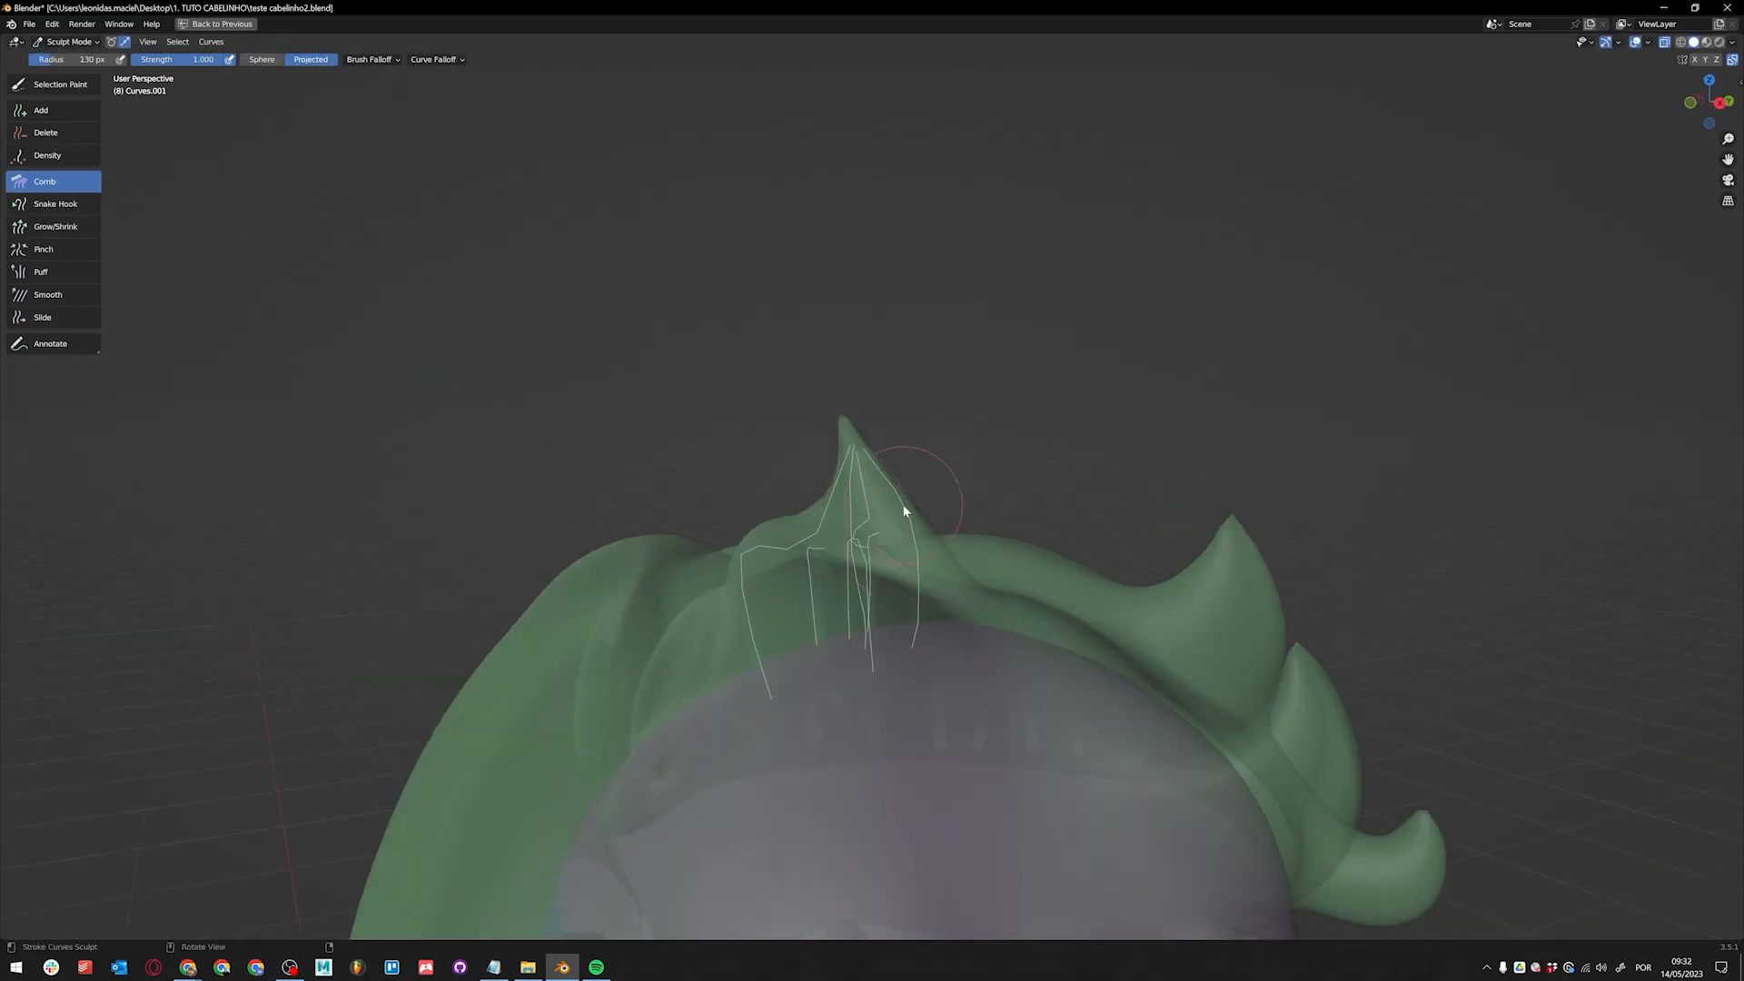
# Step: Pinch the guide tips together at the spike's point and refine them with the Grow/Shrink, Snake Hook and Comb brushes
pyautogui.press('p')
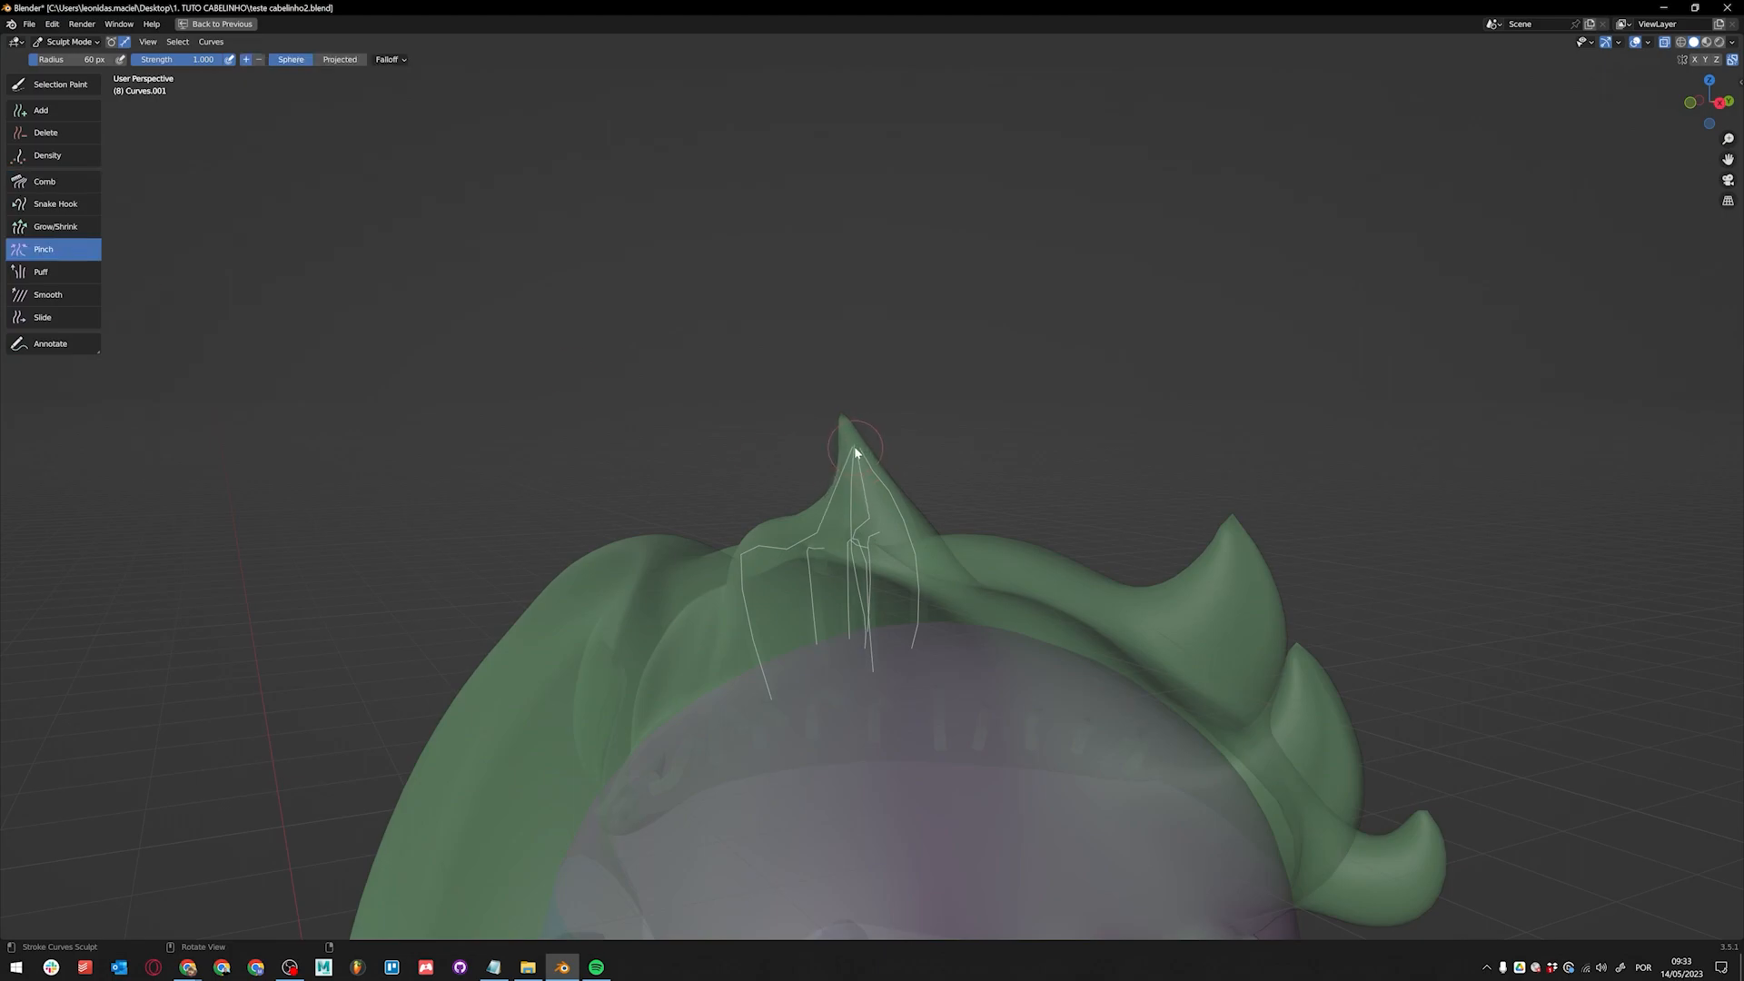
pyautogui.click(54, 234)
pyautogui.press('k')
pyautogui.moveTo(851, 449); pyautogui.dragTo(896, 654, button='middle')
pyautogui.hotkey('shift', 'r')
pyautogui.press('c')
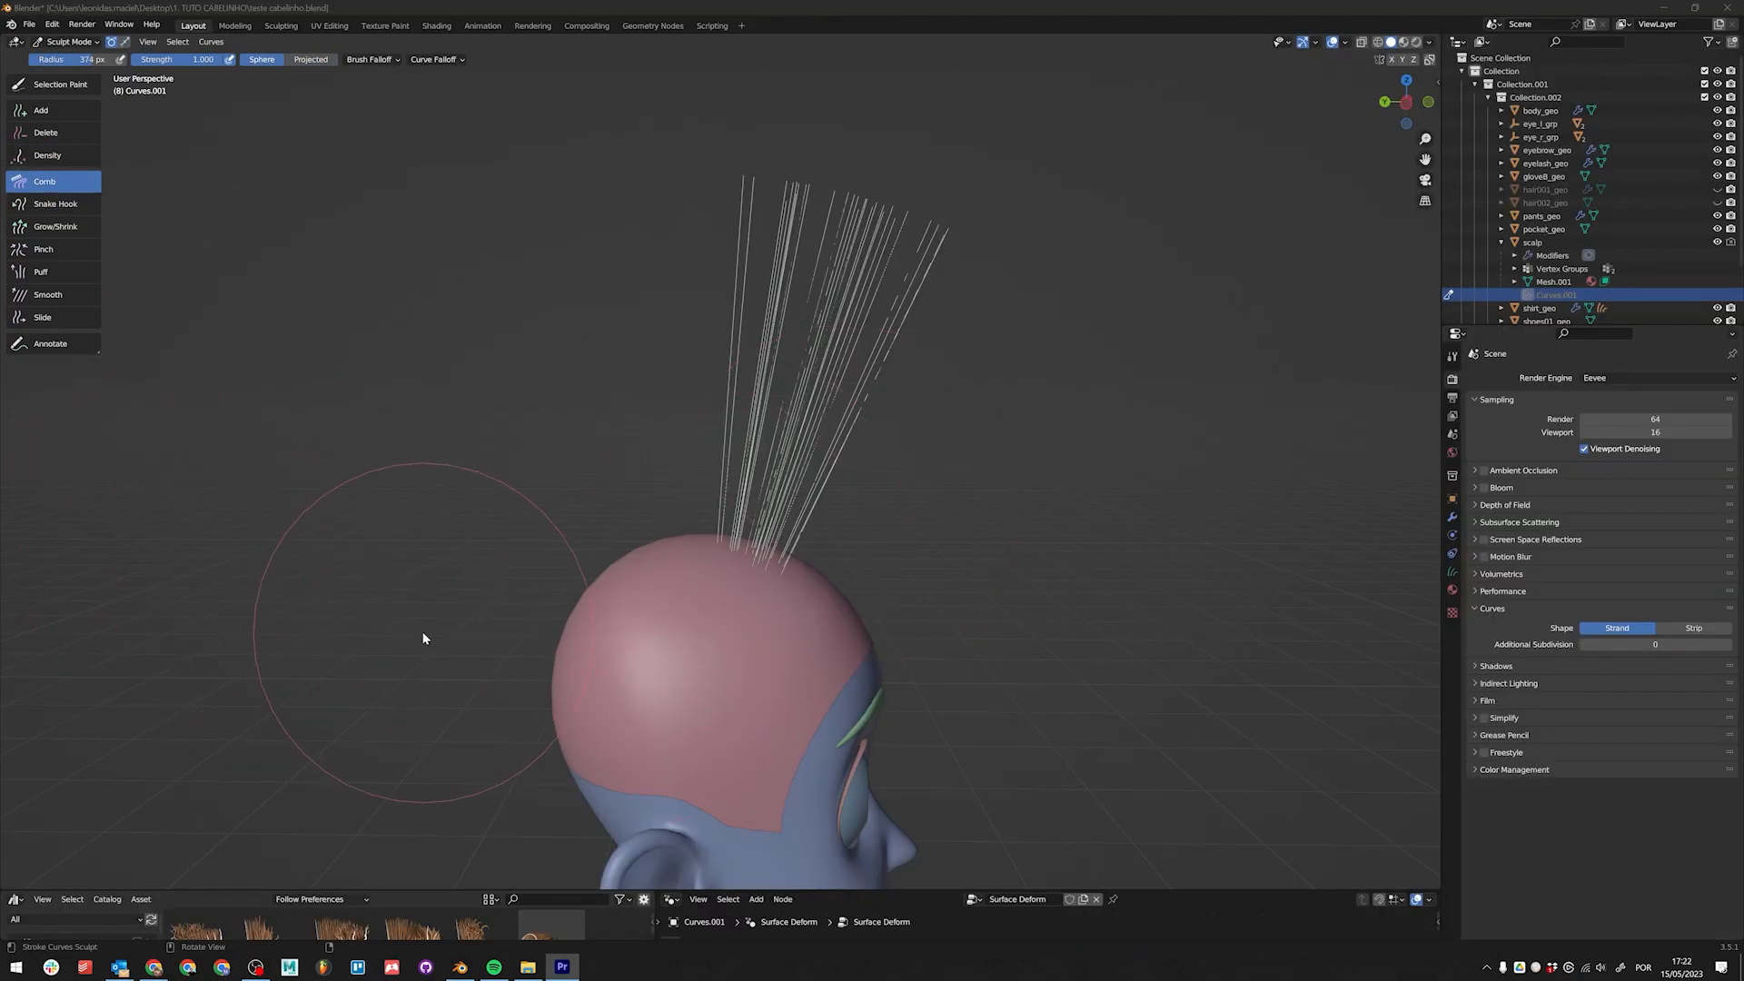
# Step: Comb the straight scalp curves toward the face to bend them, and set the Add brush's points per curve to 8
pyautogui.moveTo(818, 400)
pyautogui.mouseDown()
pyautogui.moveTo(790, 363)
pyautogui.moveTo(750, 376)
pyautogui.moveTo(874, 450)
pyautogui.mouseUp()
pyautogui.moveTo(811, 381)
pyautogui.mouseDown()
pyautogui.moveTo(896, 367)
pyautogui.moveTo(872, 476)
pyautogui.mouseUp()
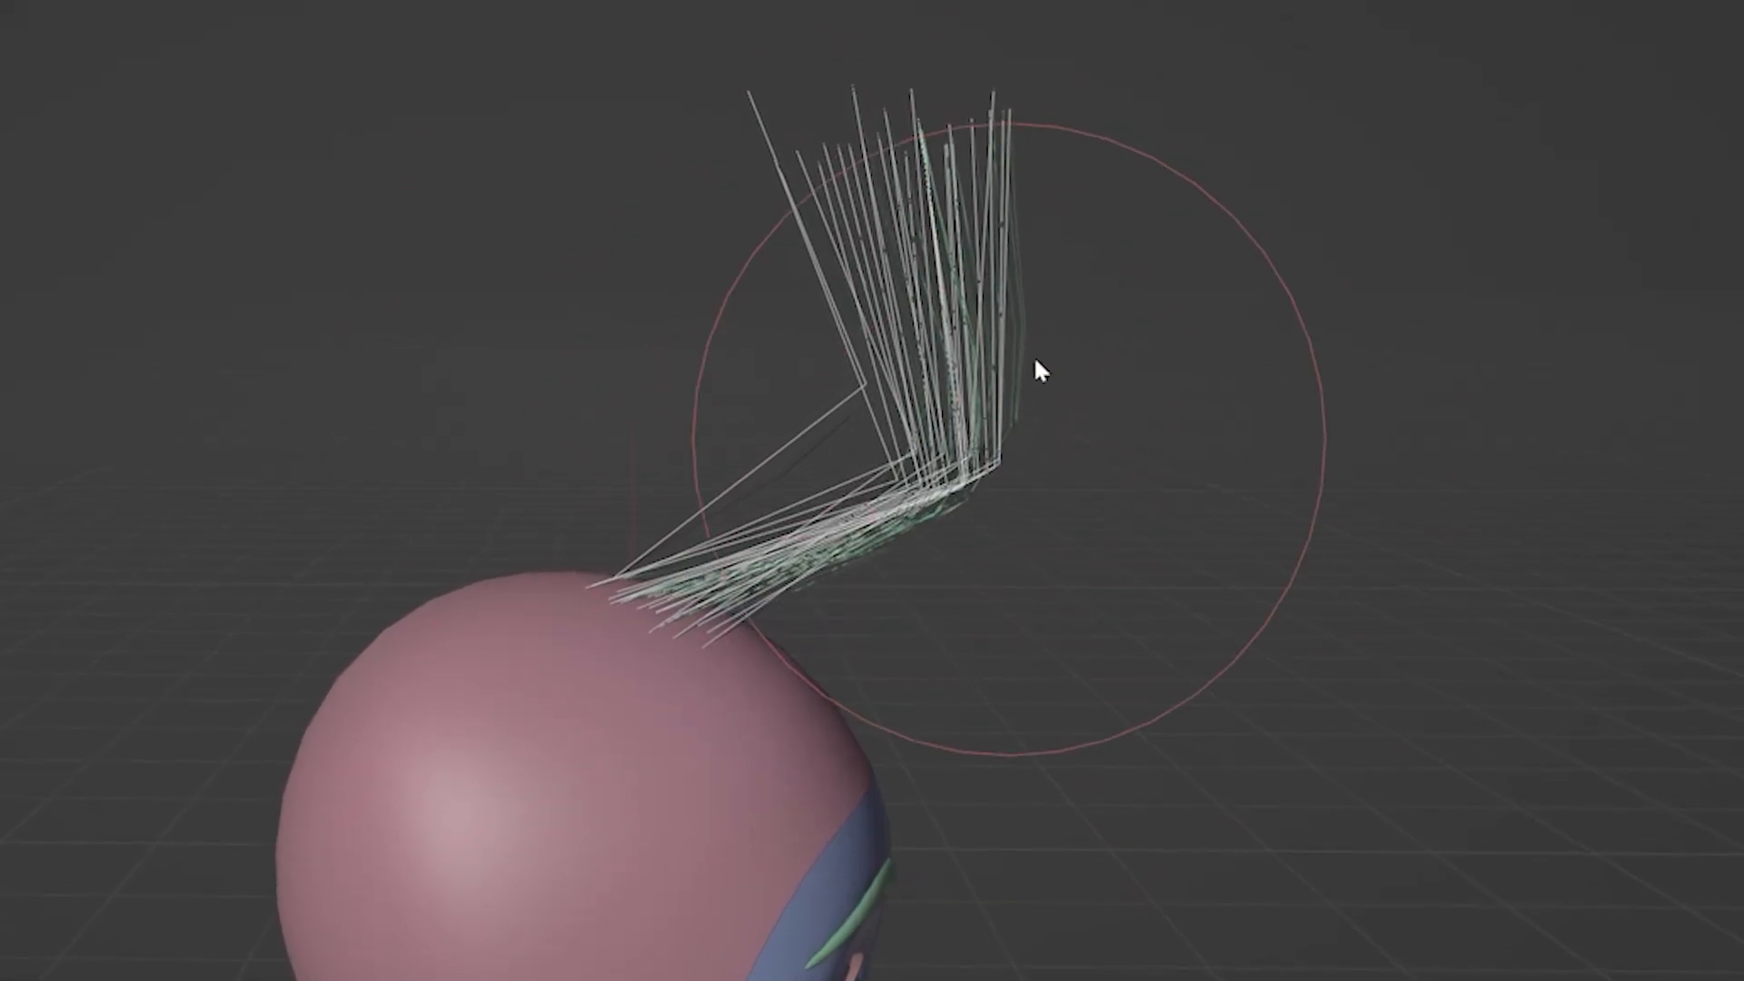
pyautogui.click(700, 45)
pyautogui.moveTo(726, 212)
pyautogui.mouseDown()
pyautogui.moveTo(772, 212)
pyautogui.moveTo(727, 211)
pyautogui.mouseUp()
pyautogui.click(727, 211)
pyautogui.write('8')
pyautogui.press('Return')
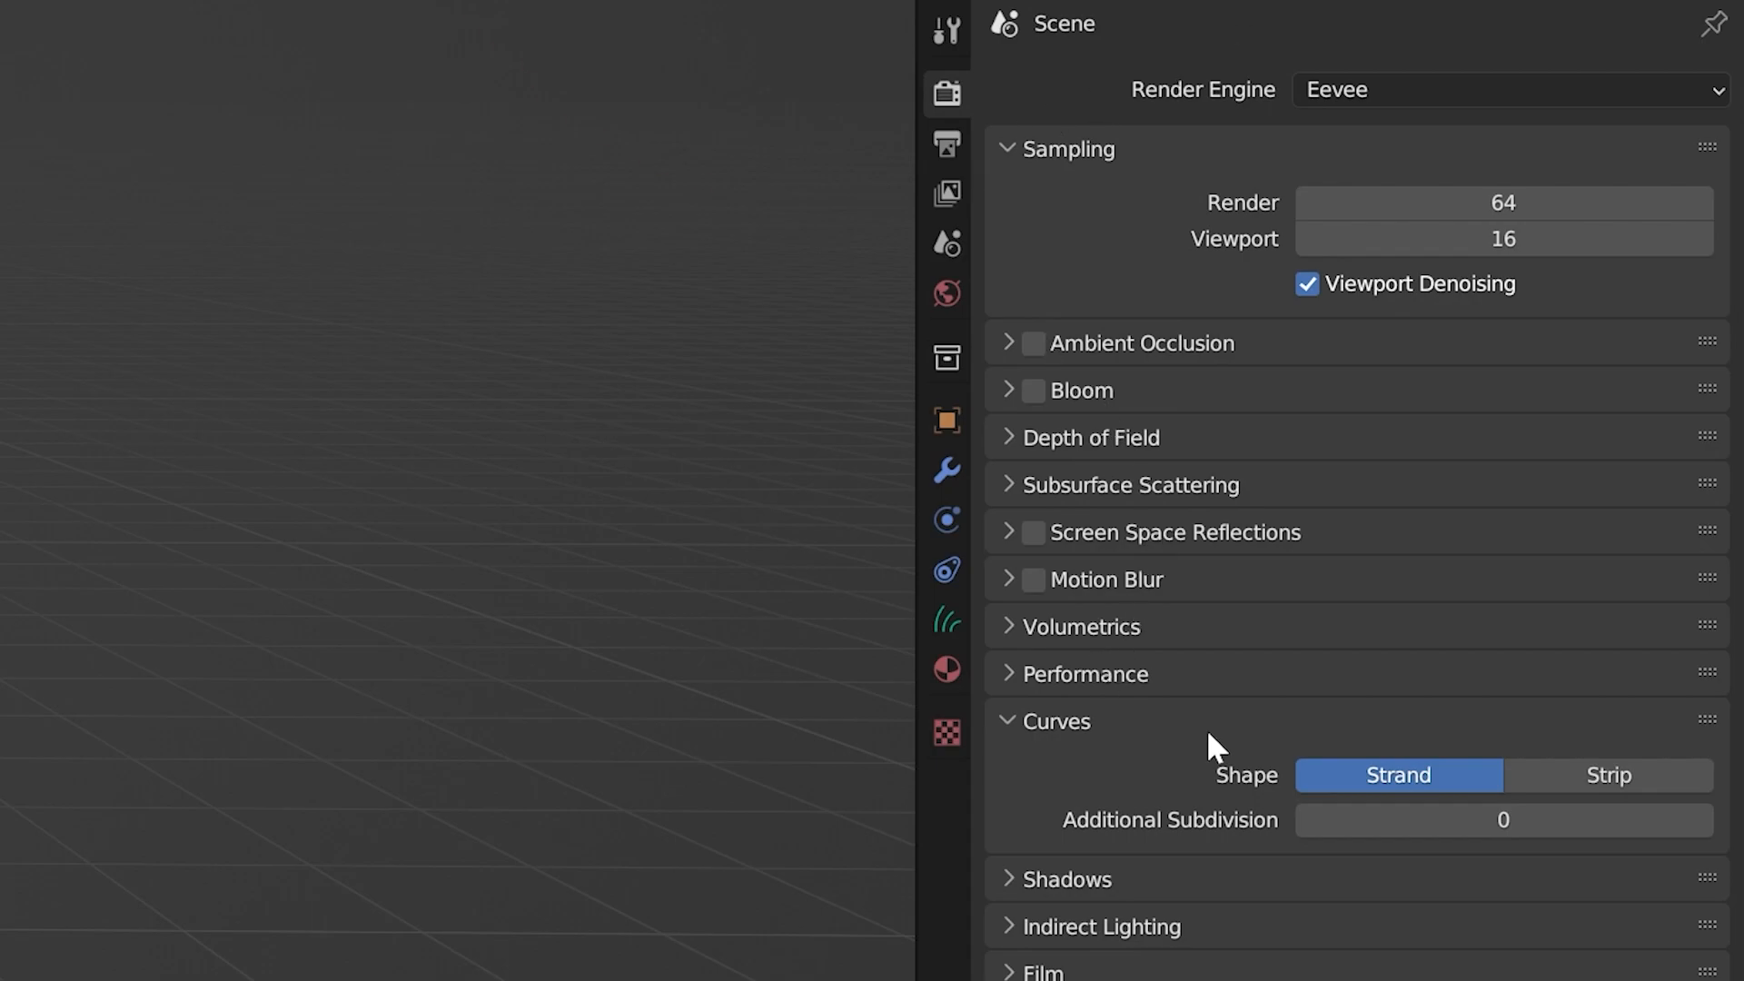
# Step: Set the Eevee curves shape to Strip with an additional subdivision of 3
pyautogui.click(1603, 776)
pyautogui.click(1701, 820)
pyautogui.click(1702, 821)
pyautogui.click(1701, 821)
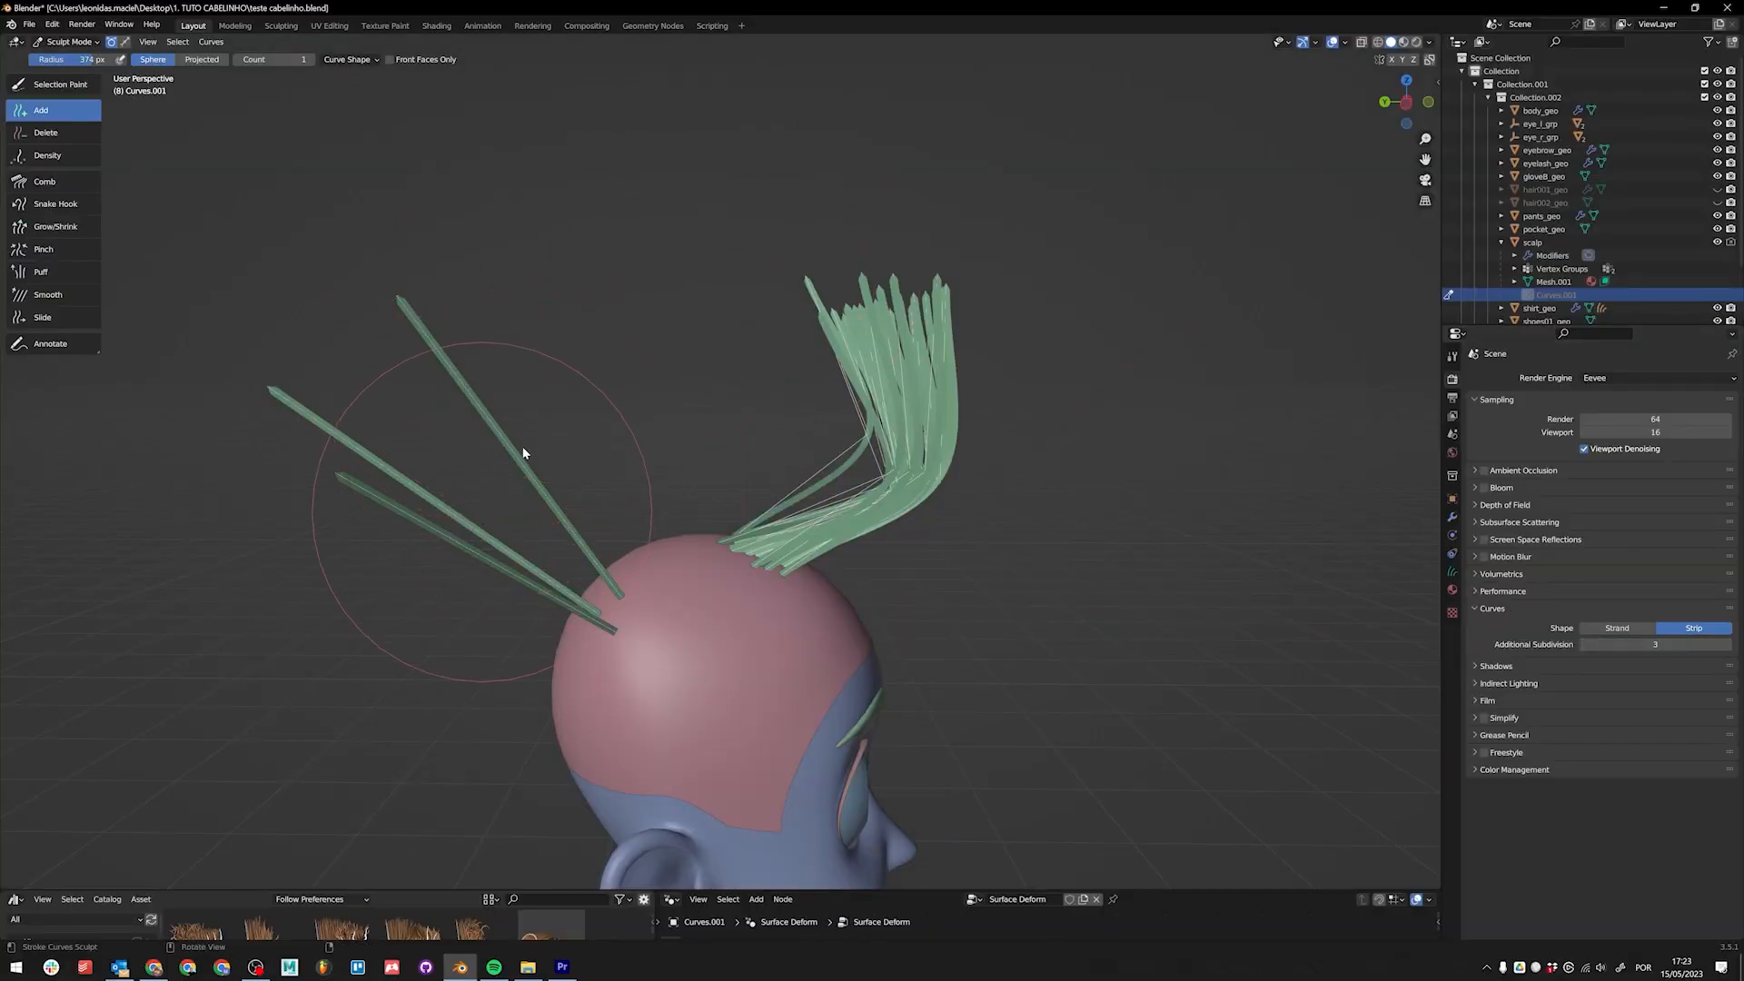
# Step: Comb the curves at the back of the scalp downward and sweep the front tuft upward
pyautogui.click(32, 183)
pyautogui.moveTo(557, 542)
pyautogui.mouseDown()
pyautogui.moveTo(455, 483)
pyautogui.moveTo(281, 463)
pyautogui.moveTo(430, 573)
pyautogui.moveTo(408, 555)
pyautogui.moveTo(405, 501)
pyautogui.moveTo(394, 569)
pyautogui.mouseUp()
pyautogui.moveTo(900, 404)
pyautogui.mouseDown()
pyautogui.moveTo(864, 359)
pyautogui.moveTo(979, 235)
pyautogui.mouseUp()
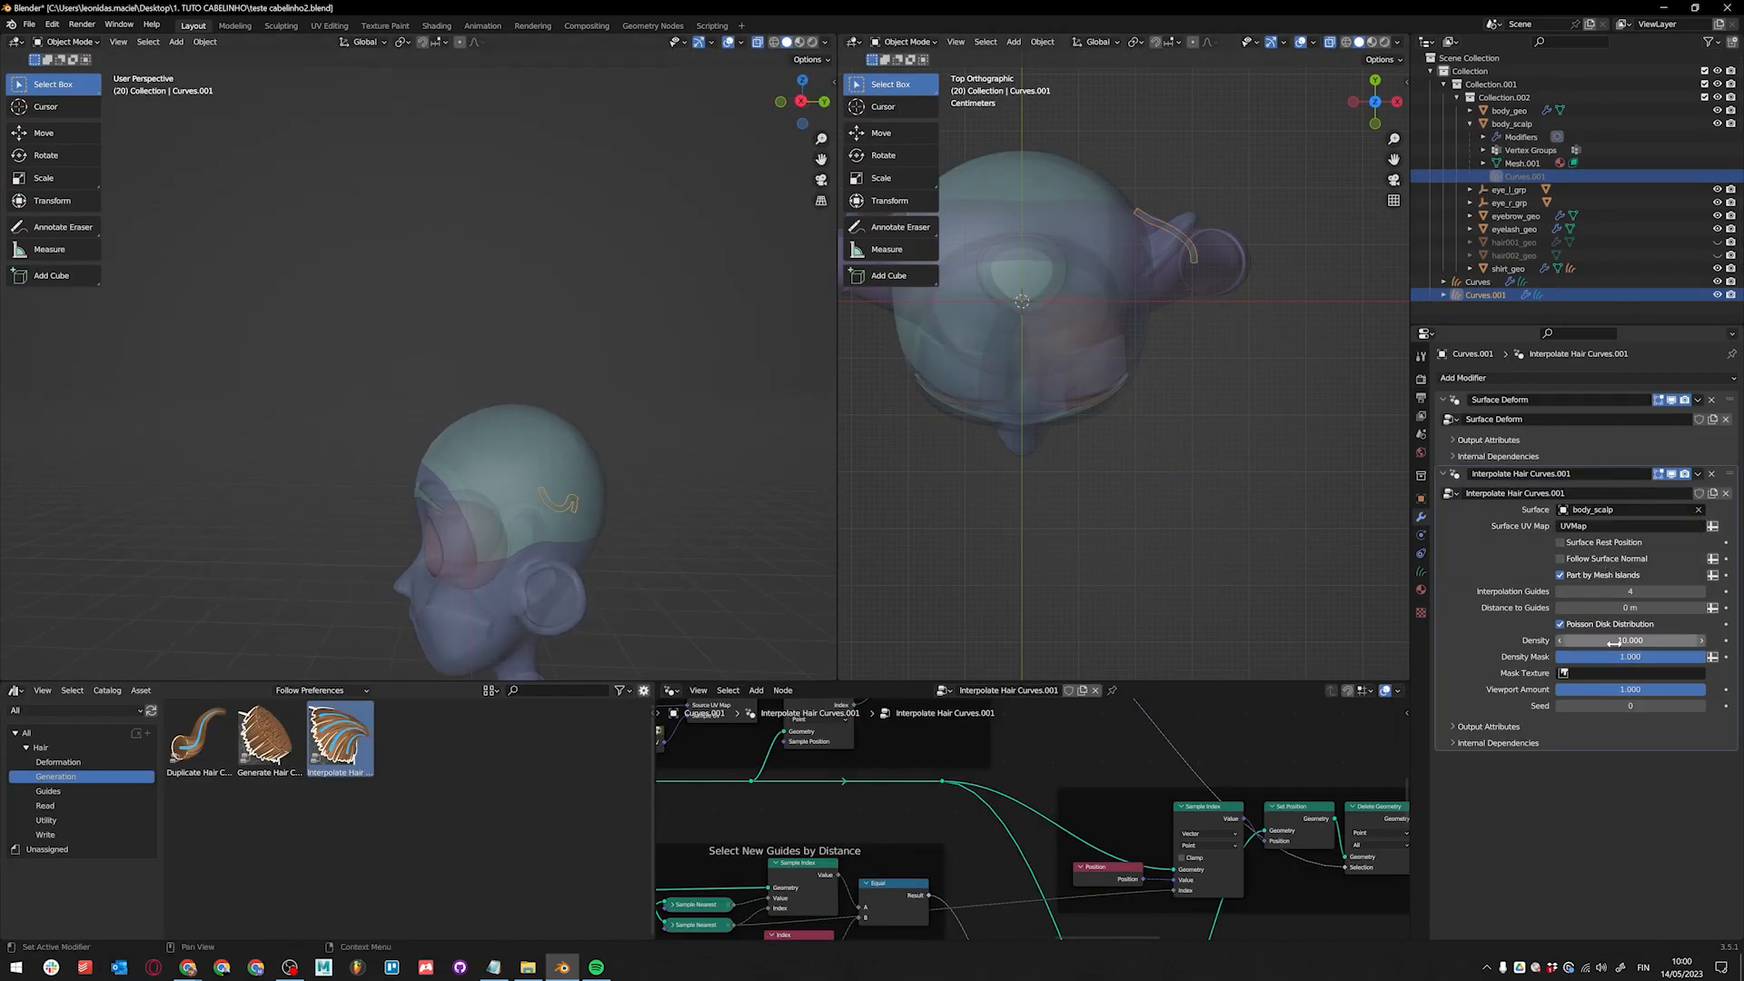
# Step: Set the Interpolate Hair Curves density to 100000 and use the density vertex group as its density mask
pyautogui.press('Return')
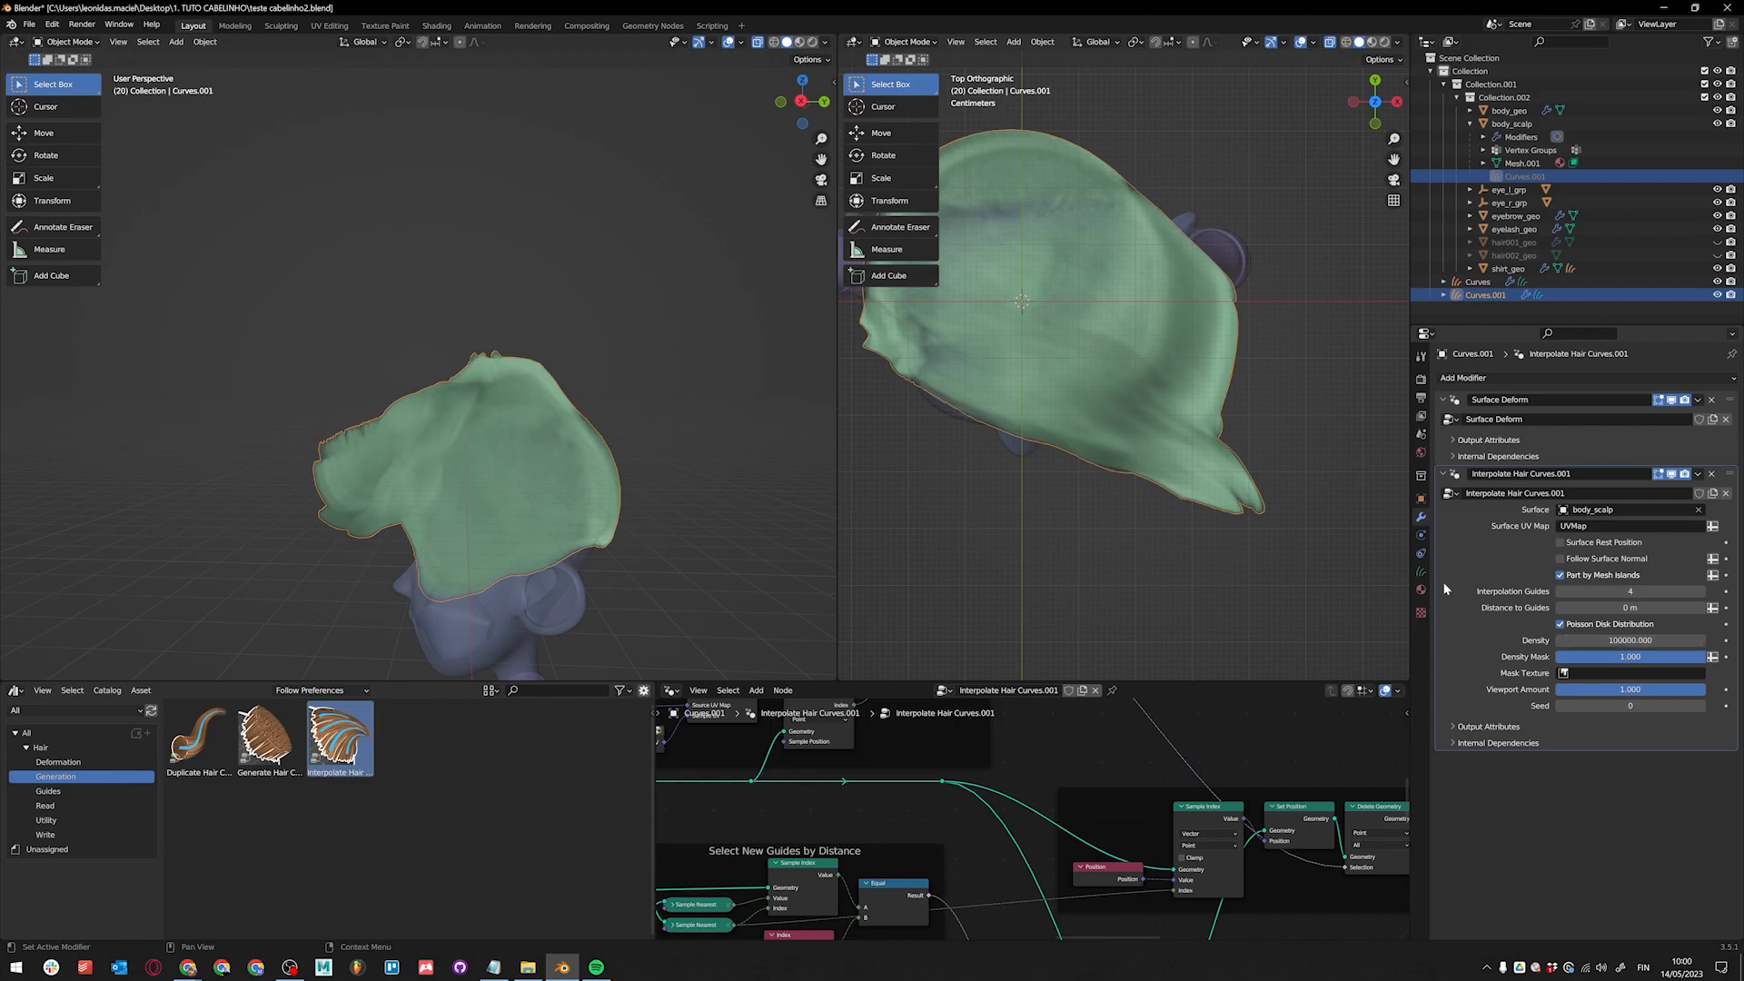
pyautogui.moveTo(655, 456); pyautogui.dragTo(716, 566, button='middle')
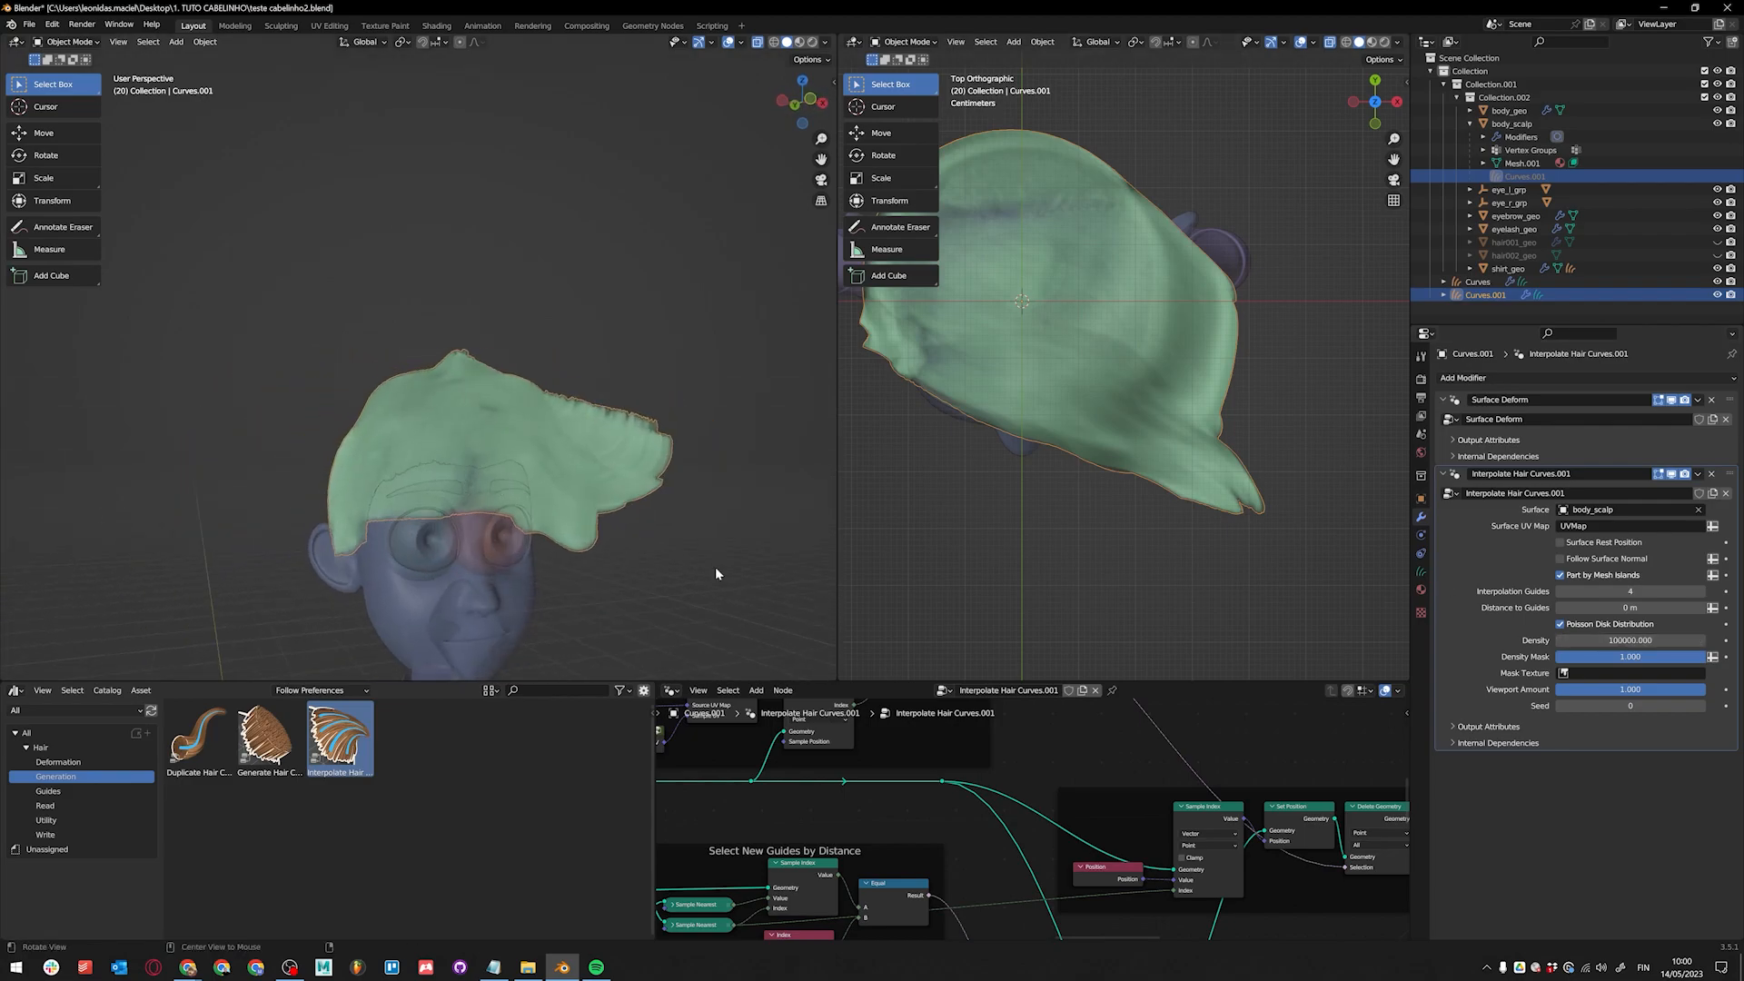
pyautogui.click(1712, 657)
pyautogui.write('density')
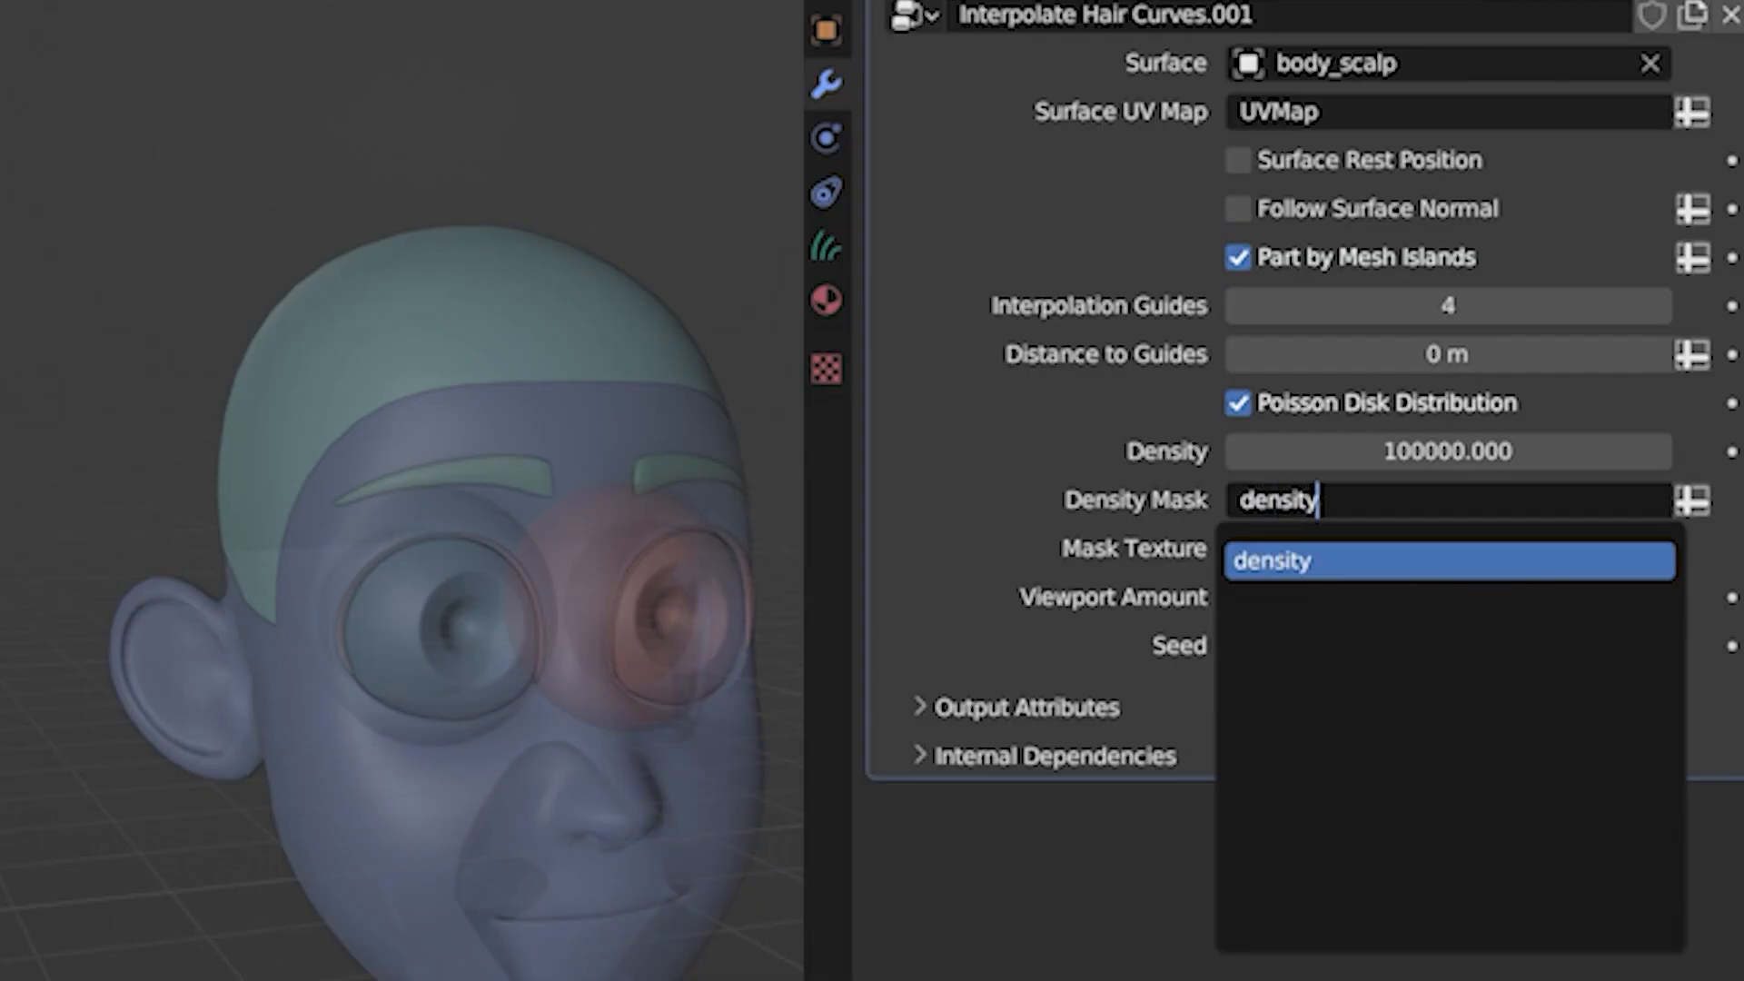
pyautogui.press('Return')
pyautogui.moveTo(423, 509)
pyautogui.mouseDown(button='middle')
pyautogui.moveTo(812, 509)
pyautogui.moveTo(419, 525)
pyautogui.mouseUp(button='middle')
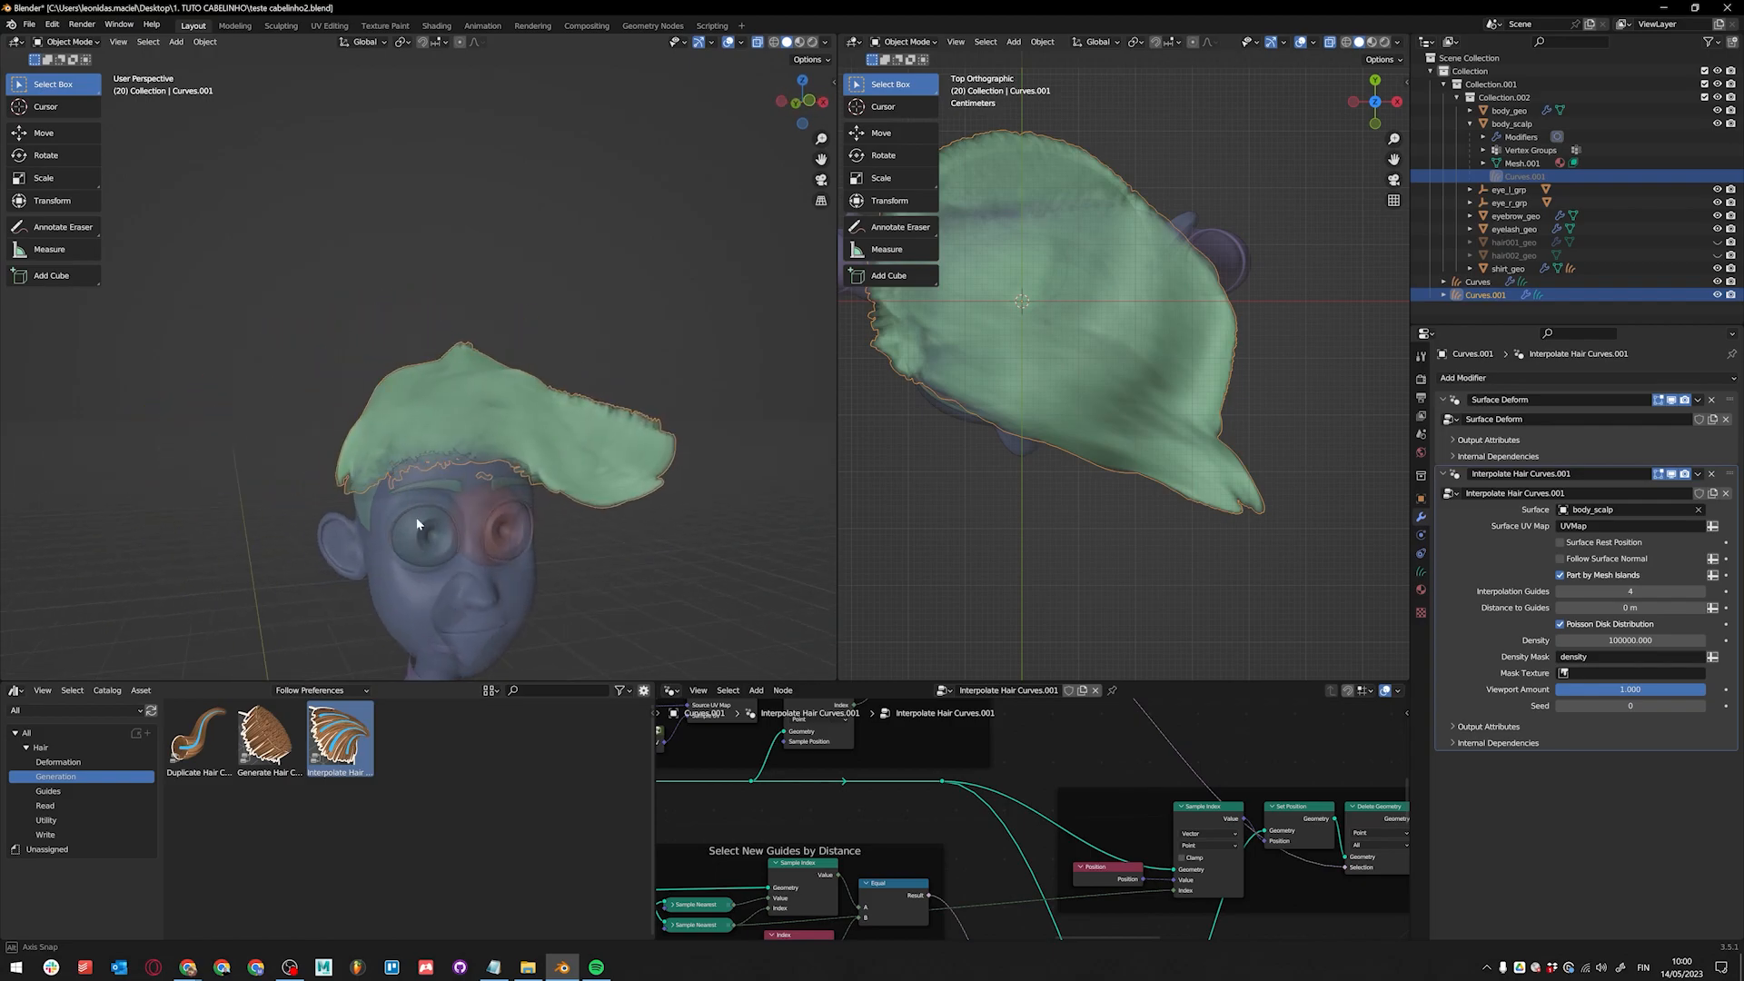
pyautogui.click(1444, 475)
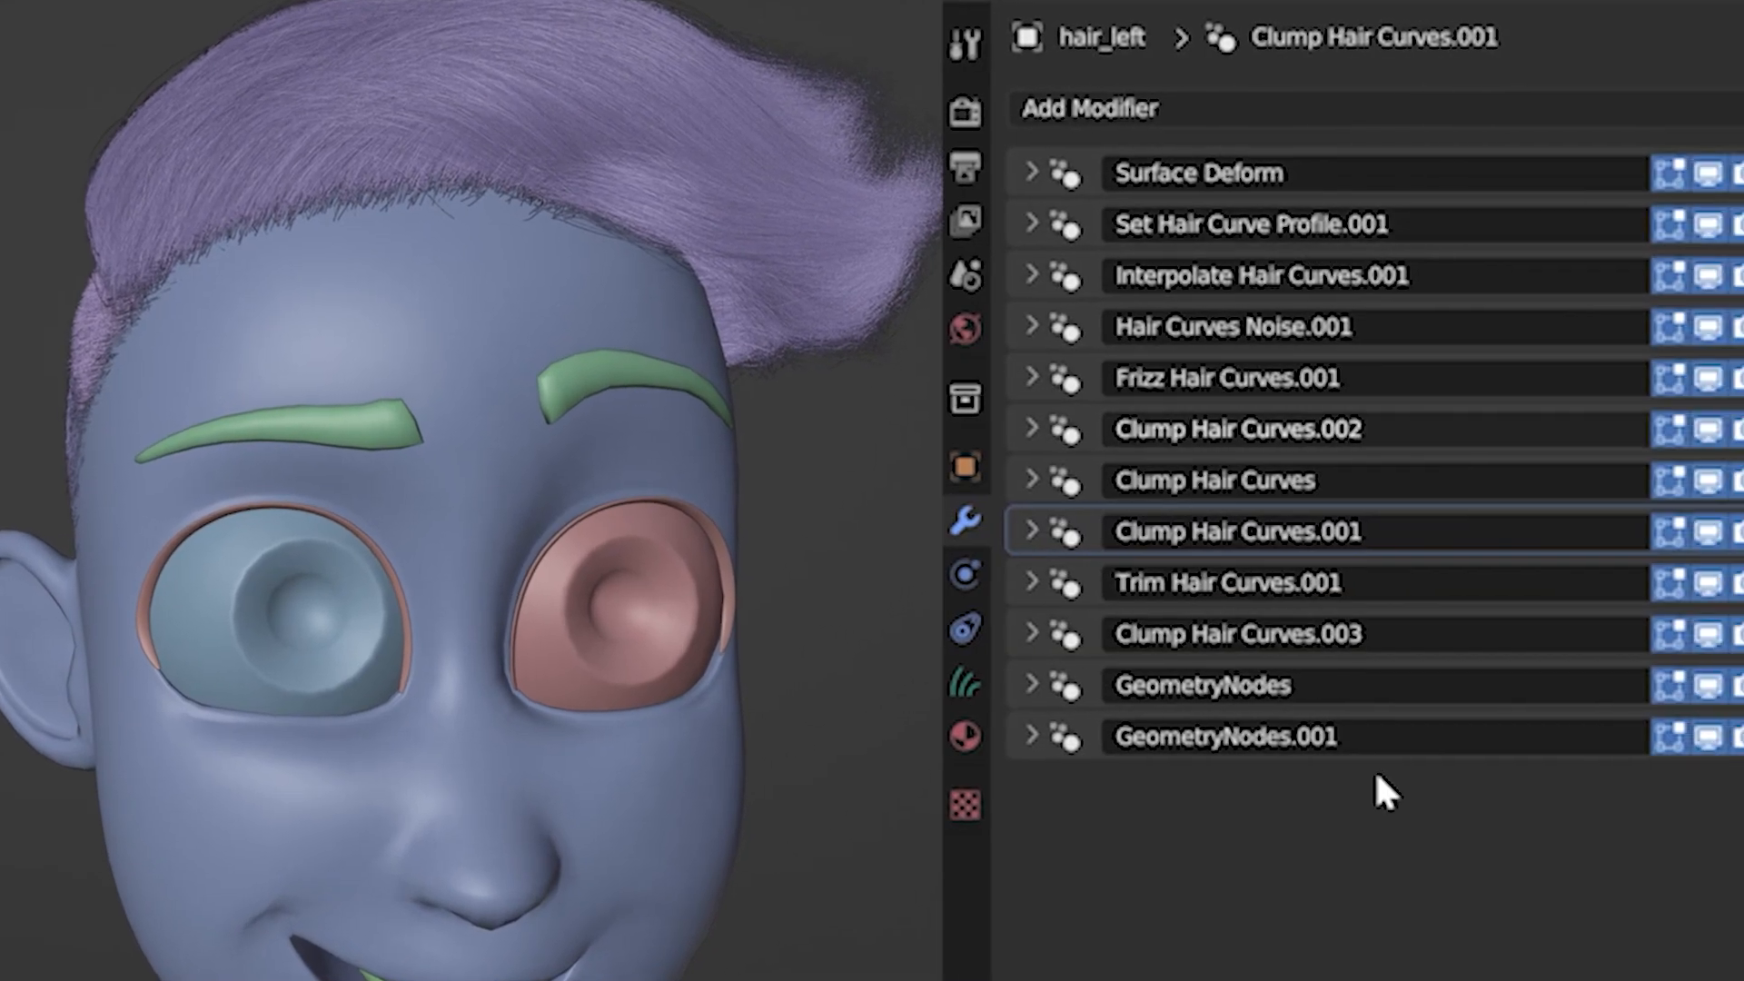
# Step: Examine the guide distance, factor, shape and offset settings of the Clump Hair Curves modifiers on hair_left
pyautogui.click(1036, 429)
pyautogui.click(1035, 428)
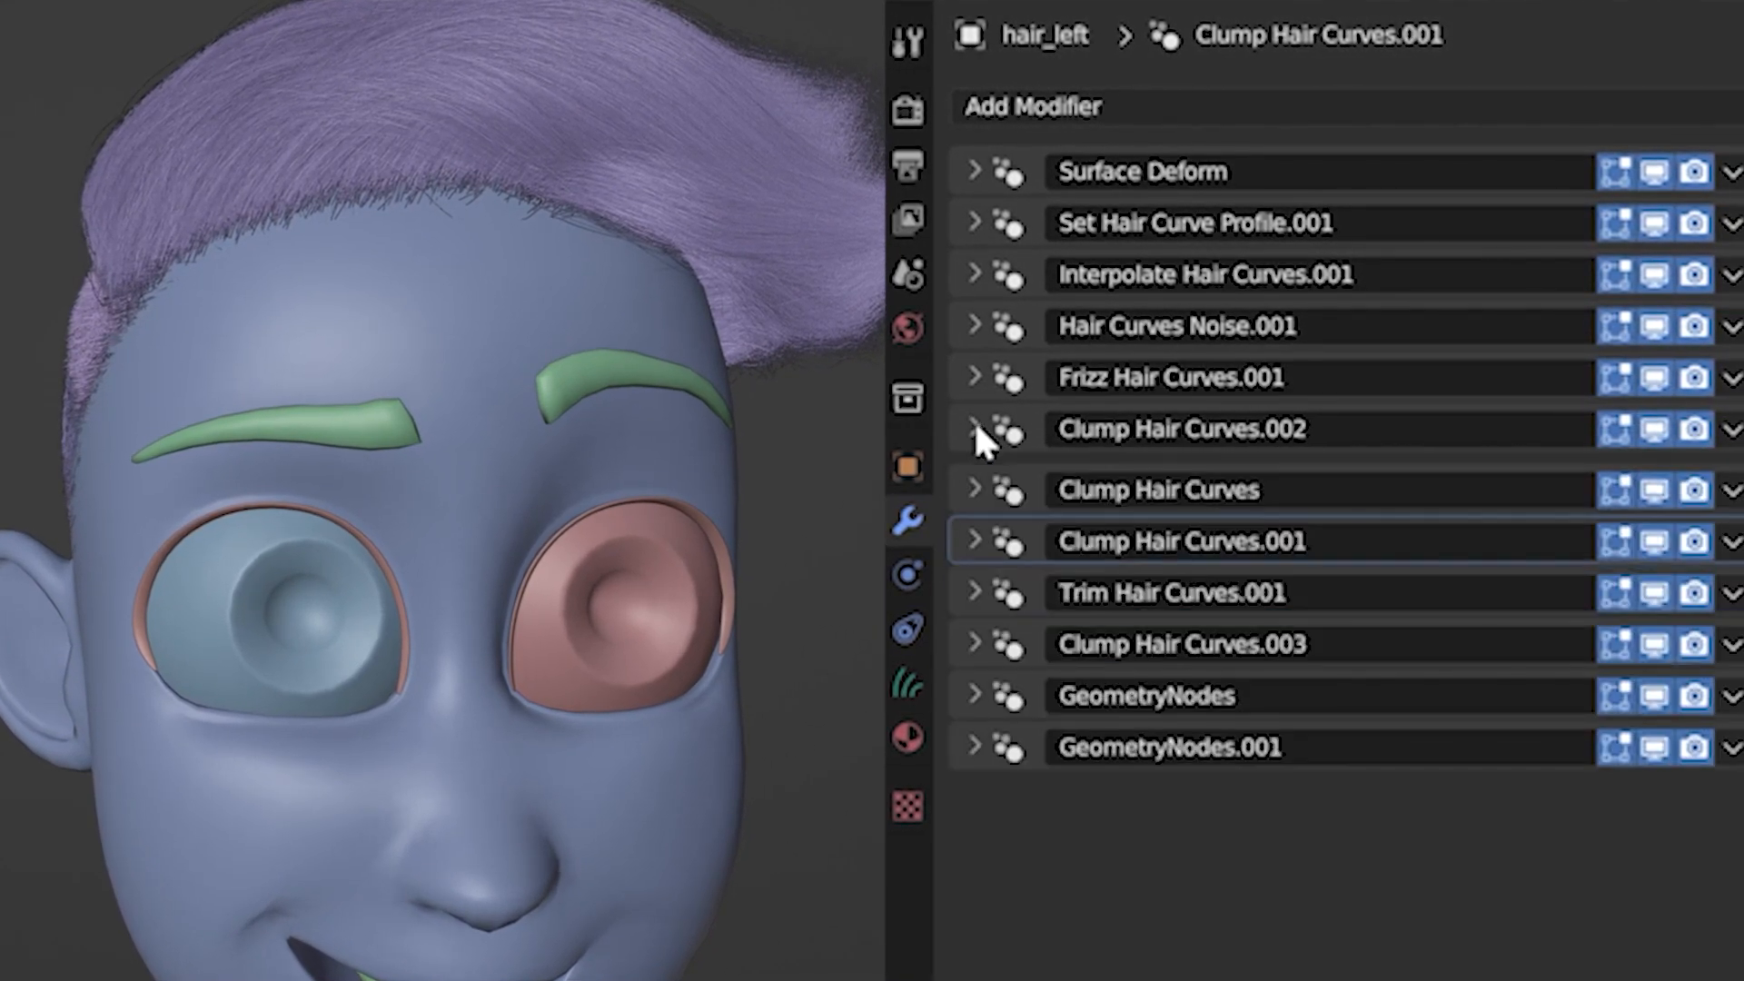
pyautogui.click(974, 488)
pyautogui.click(974, 488)
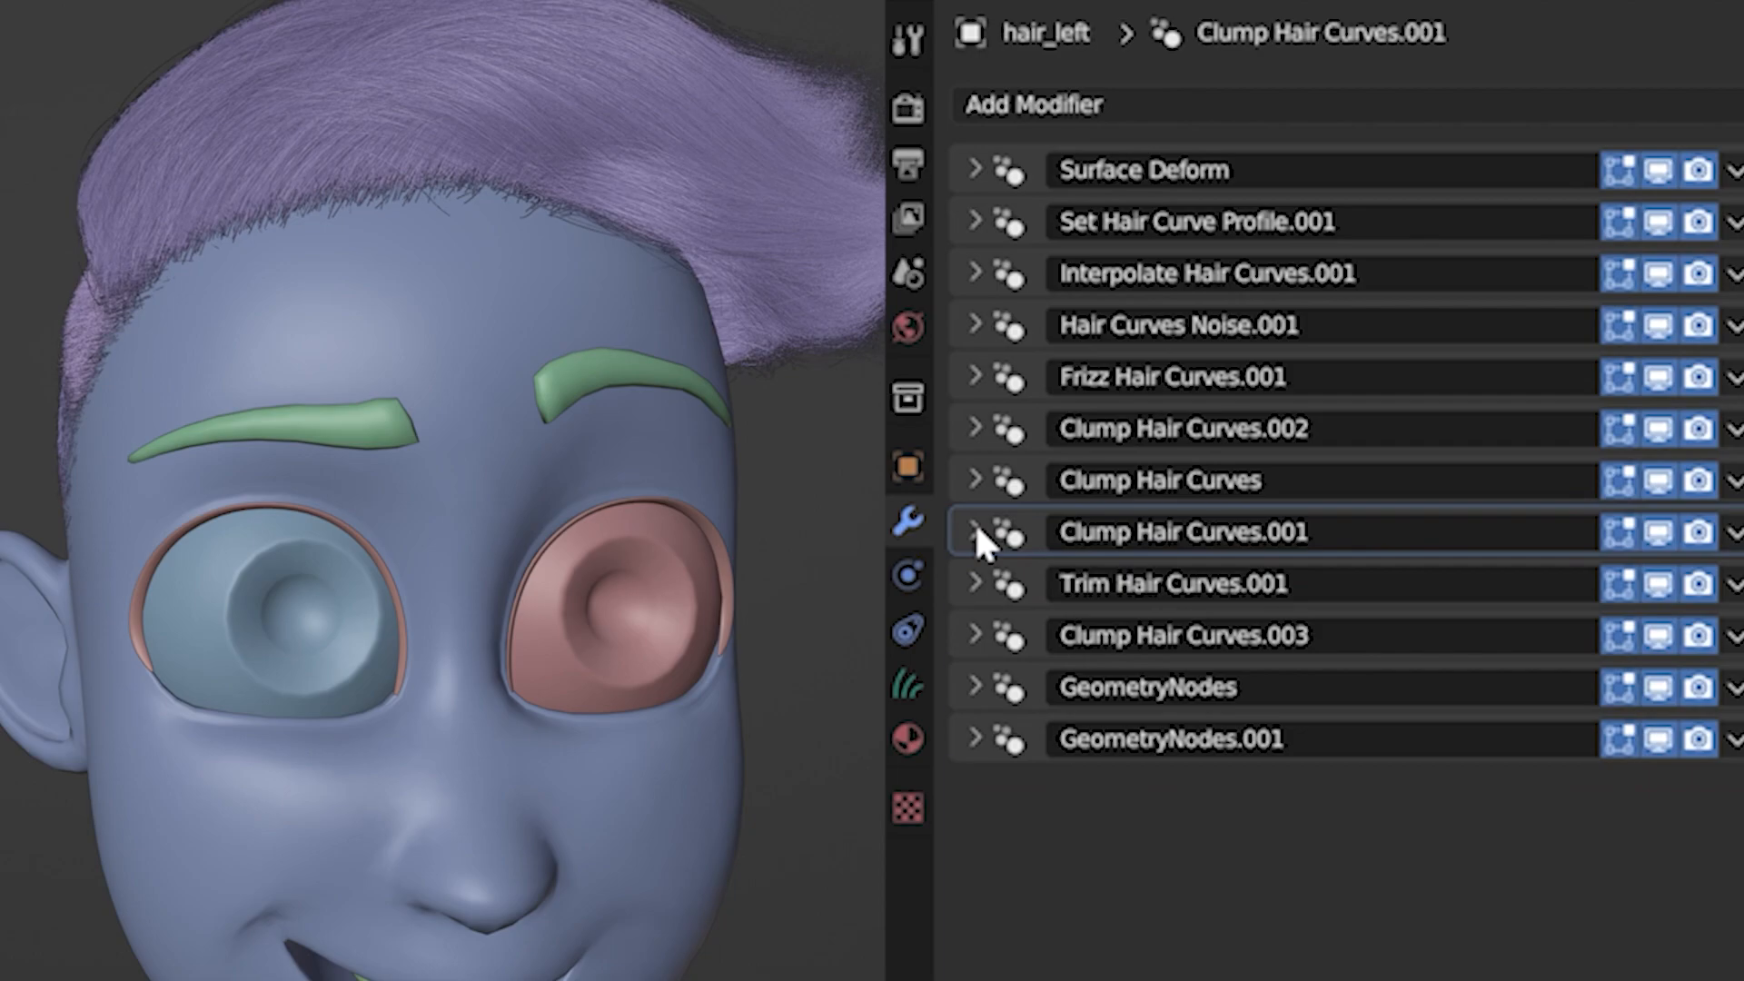
pyautogui.click(976, 531)
pyautogui.keyDown('ctrl'); pyautogui.click(976, 480); pyautogui.keyUp('ctrl')
pyautogui.keyDown('ctrl'); pyautogui.click(977, 429); pyautogui.keyUp('ctrl')
pyautogui.scroll(-3, 1156, 551)
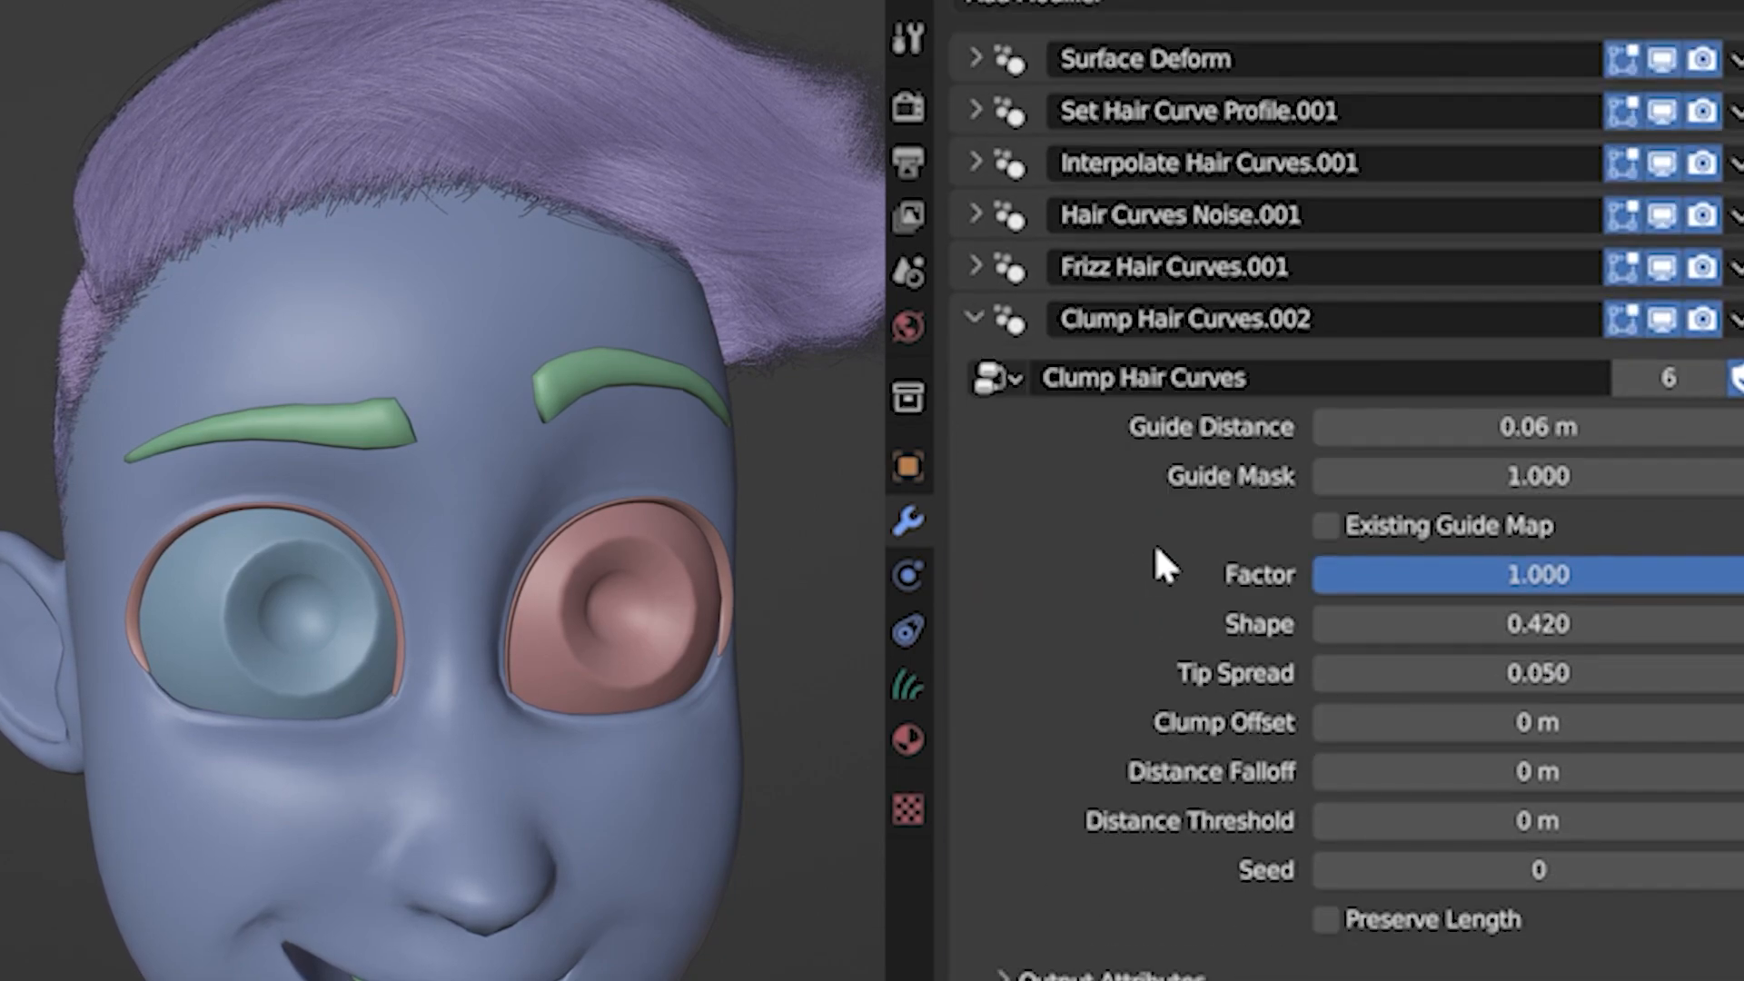
pyautogui.scroll(-10, 1196, 498)
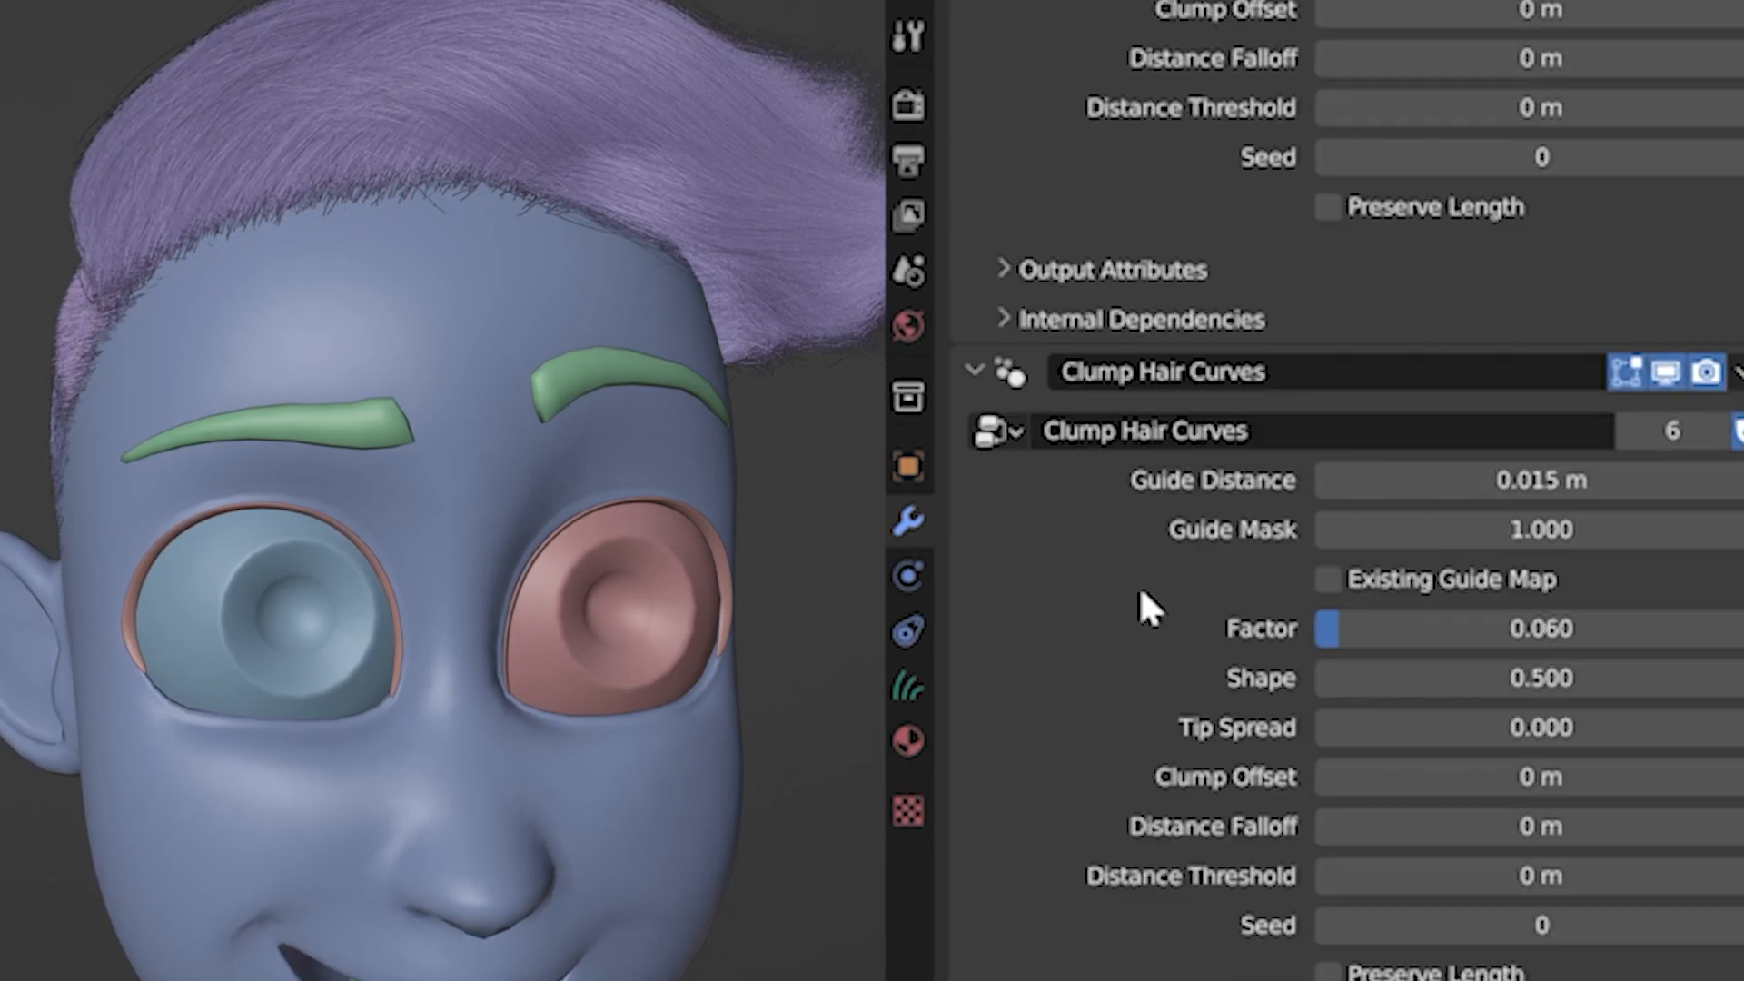
pyautogui.scroll(-6, 1141, 591)
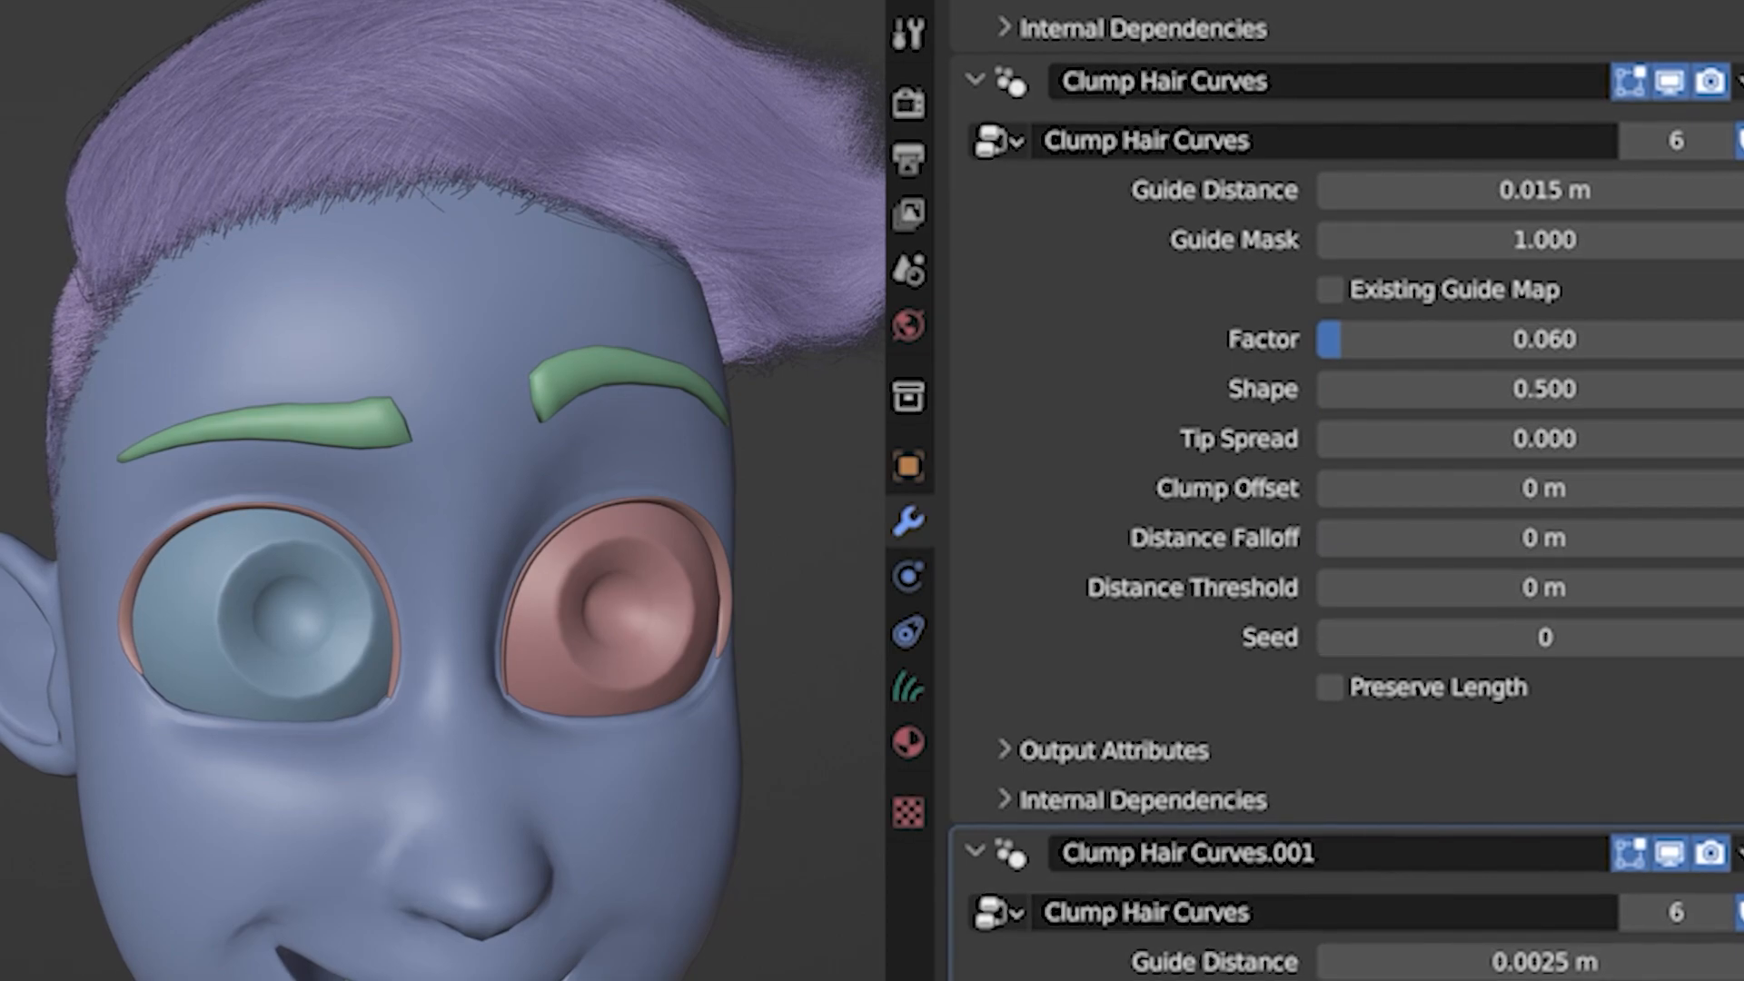
pyautogui.scroll(-10, 1345, 491)
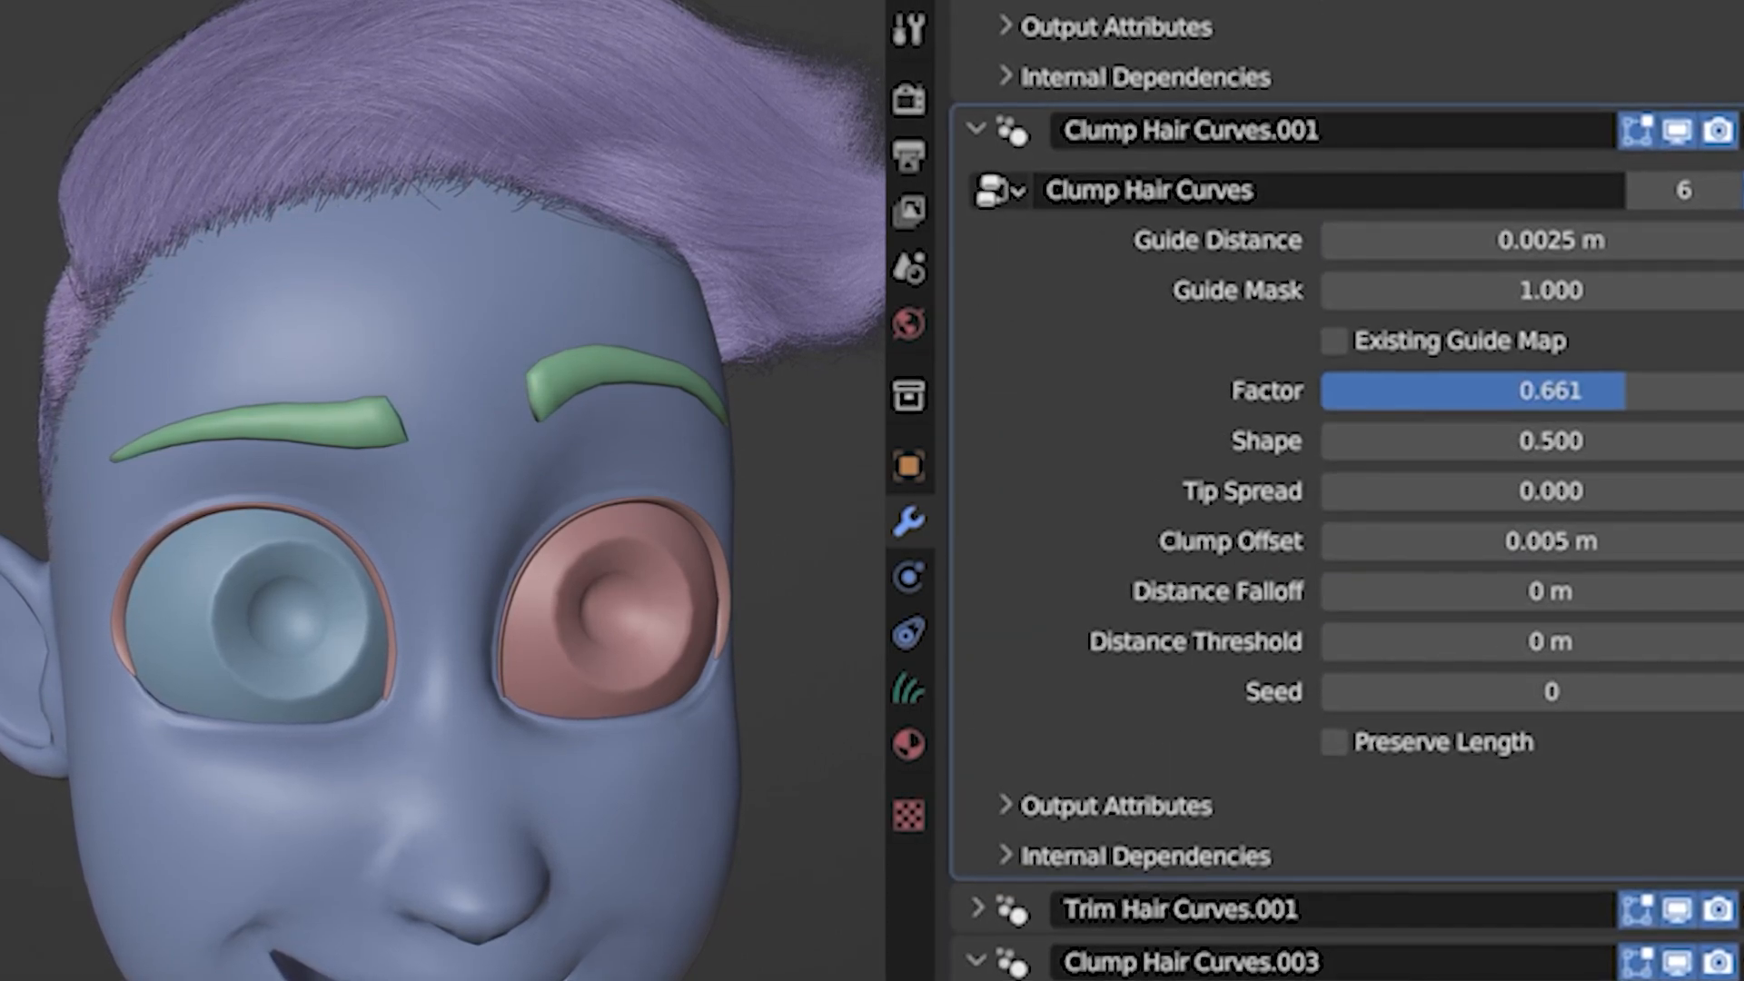
pyautogui.scroll(8, 1149, 718)
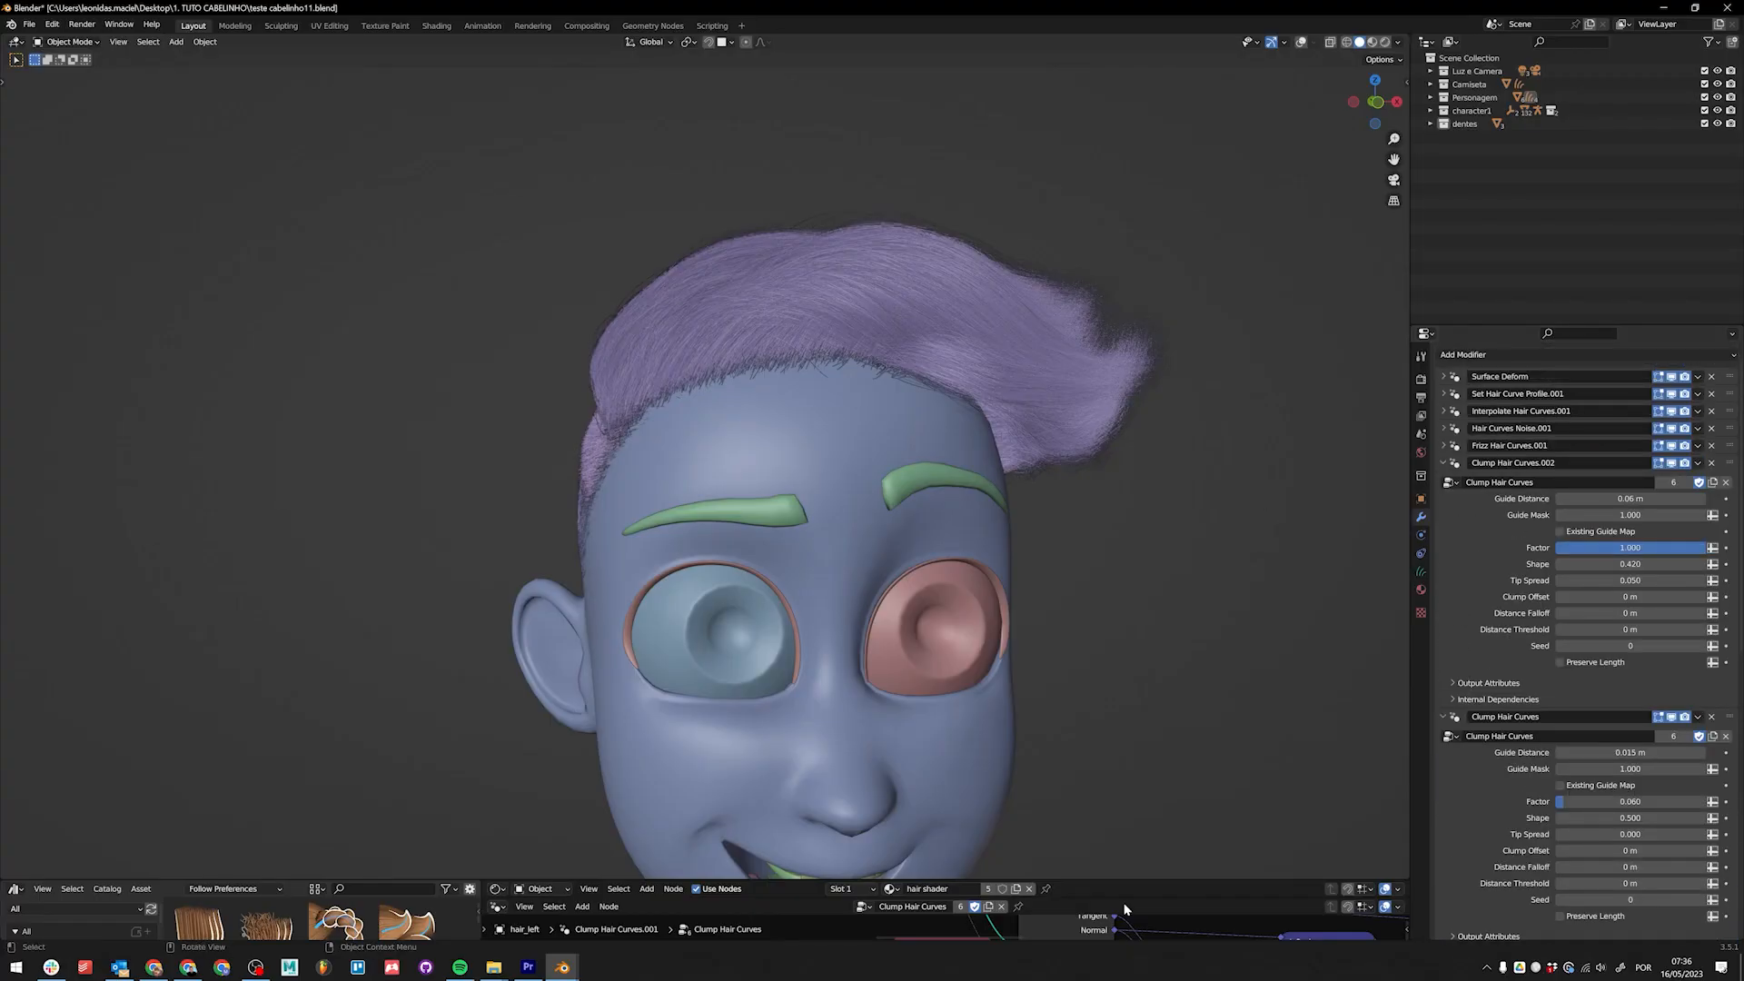
# Step: Enlarge the asset and node editors, select the hair_short curves on the side of the head and review their modifier stack
pyautogui.moveTo(1165, 849); pyautogui.dragTo(1172, 770)
pyautogui.moveTo(500, 390); pyautogui.dragTo(673, 397, button='middle')
pyautogui.scroll(3, 810, 406)
pyautogui.moveTo(857, 427); pyautogui.dragTo(821, 431, button='middle')
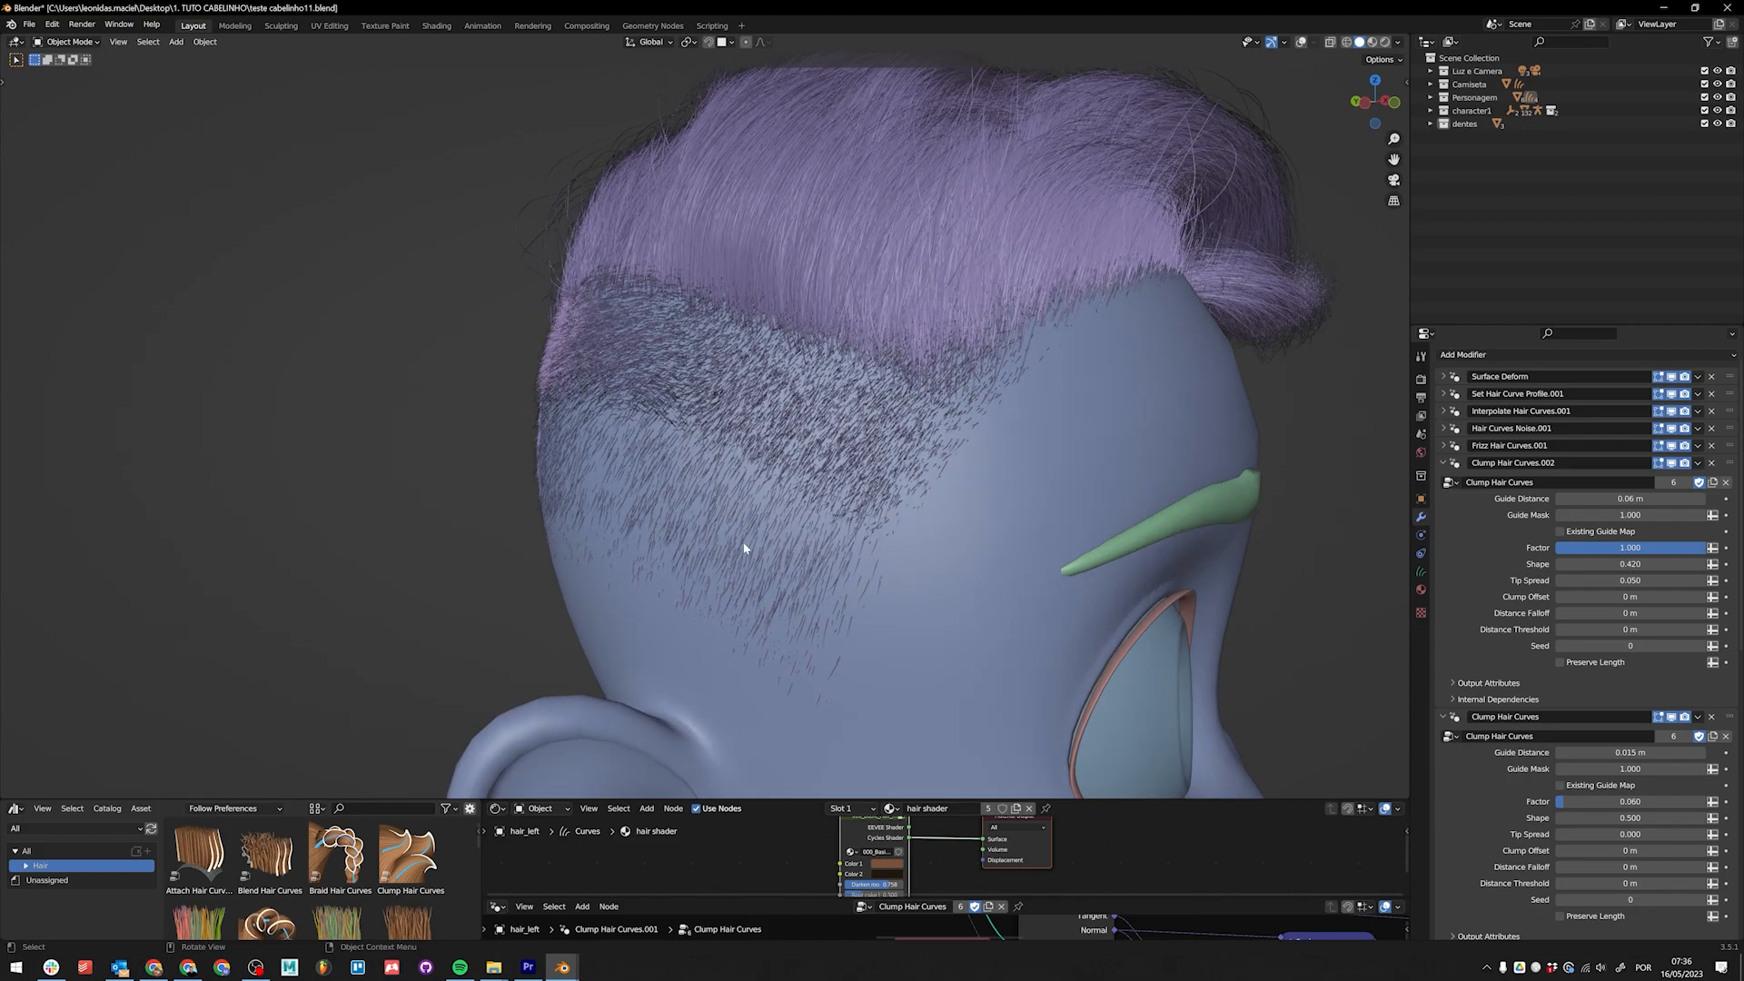
pyautogui.click(749, 570)
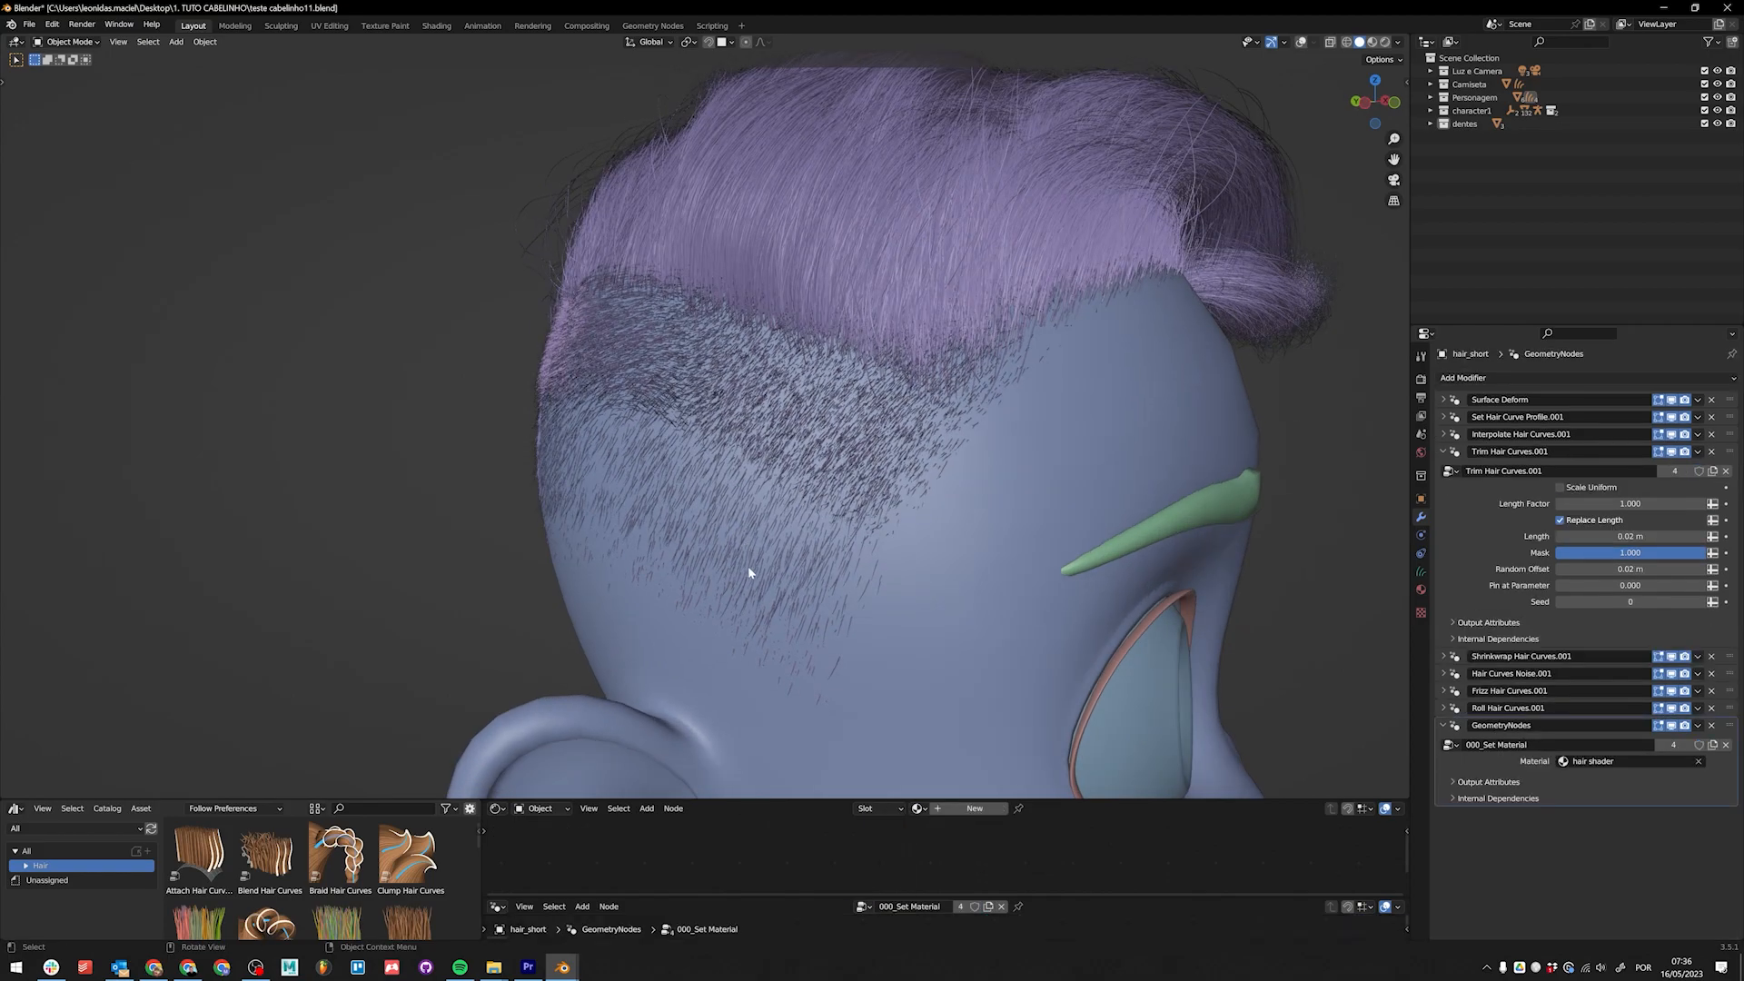
pyautogui.click(1445, 451)
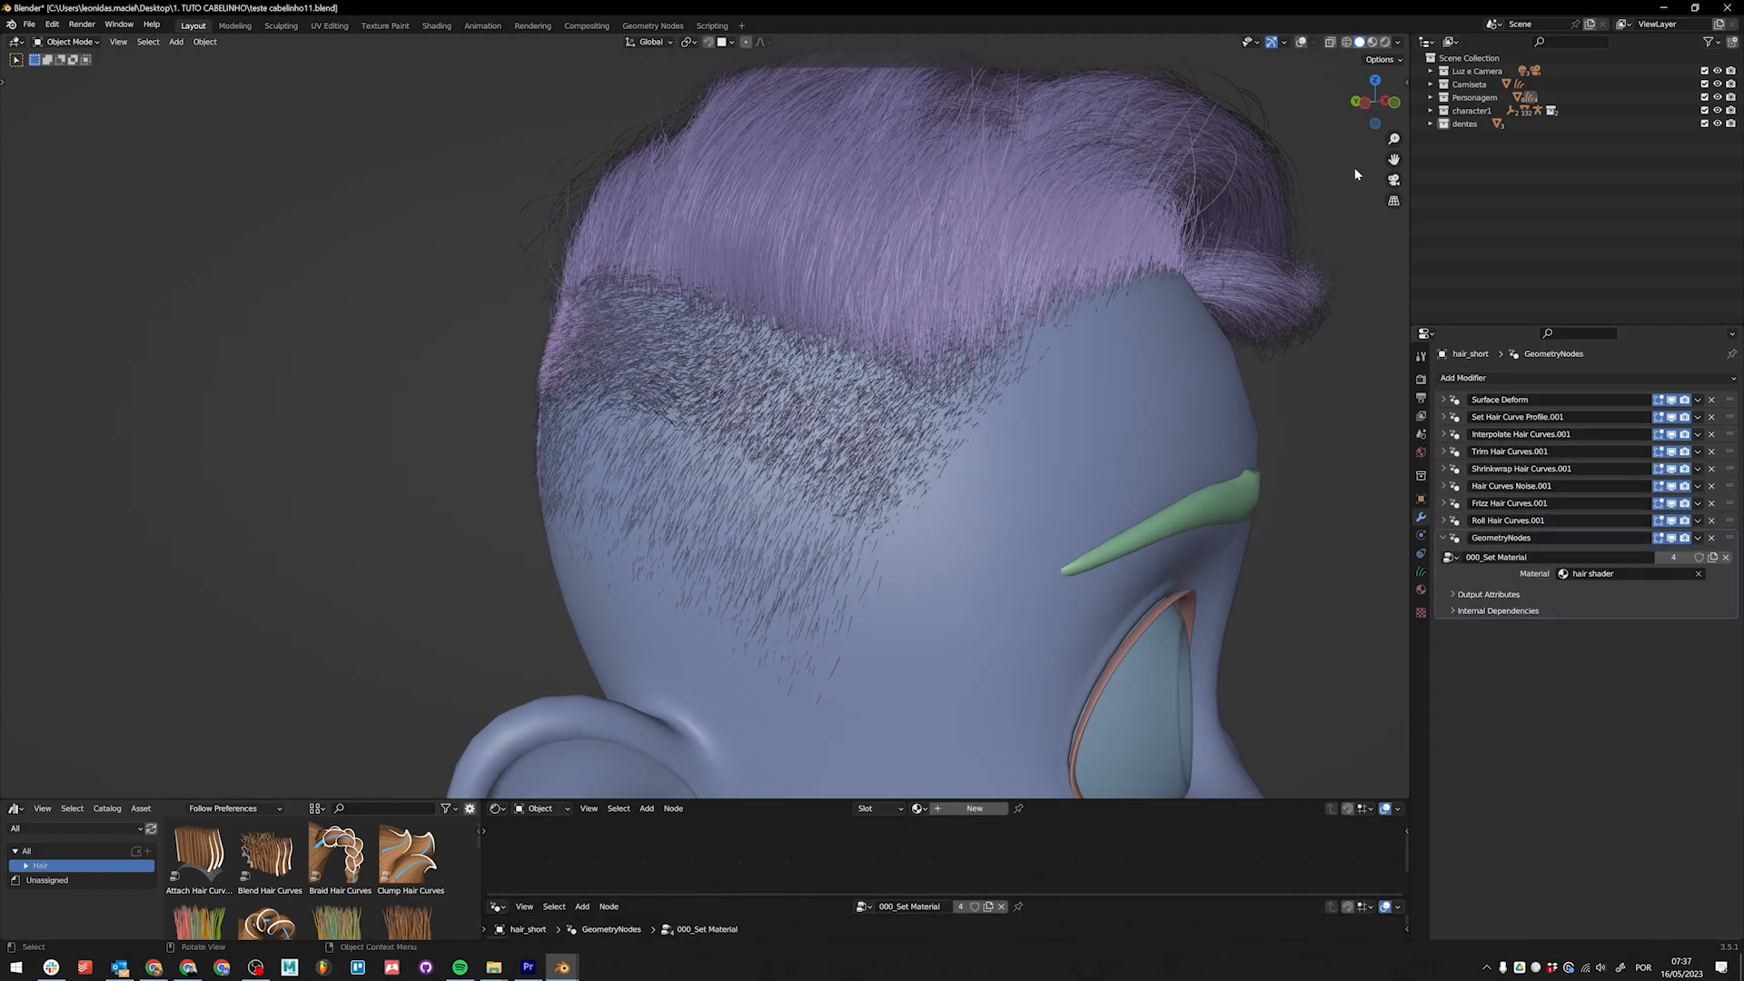
# Step: Select body_scalp in the Personagem collection and inspect its density vertex groups and the hair regions on the head
pyautogui.click(1432, 98)
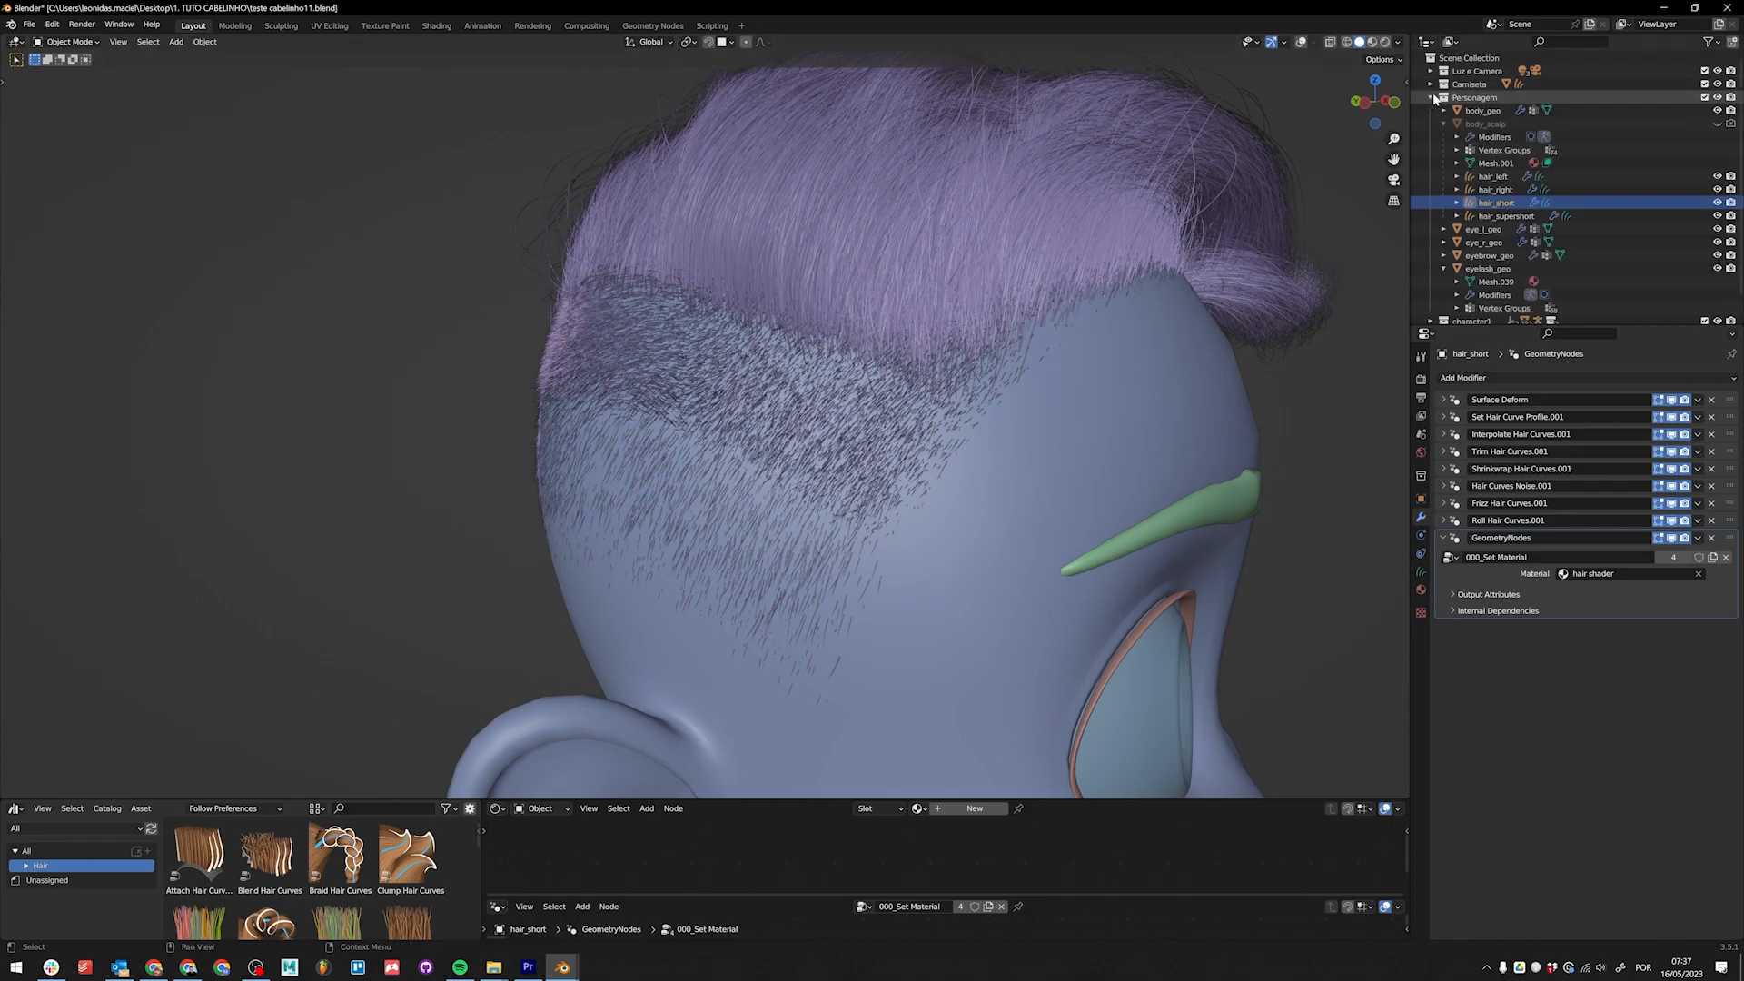
pyautogui.click(1487, 124)
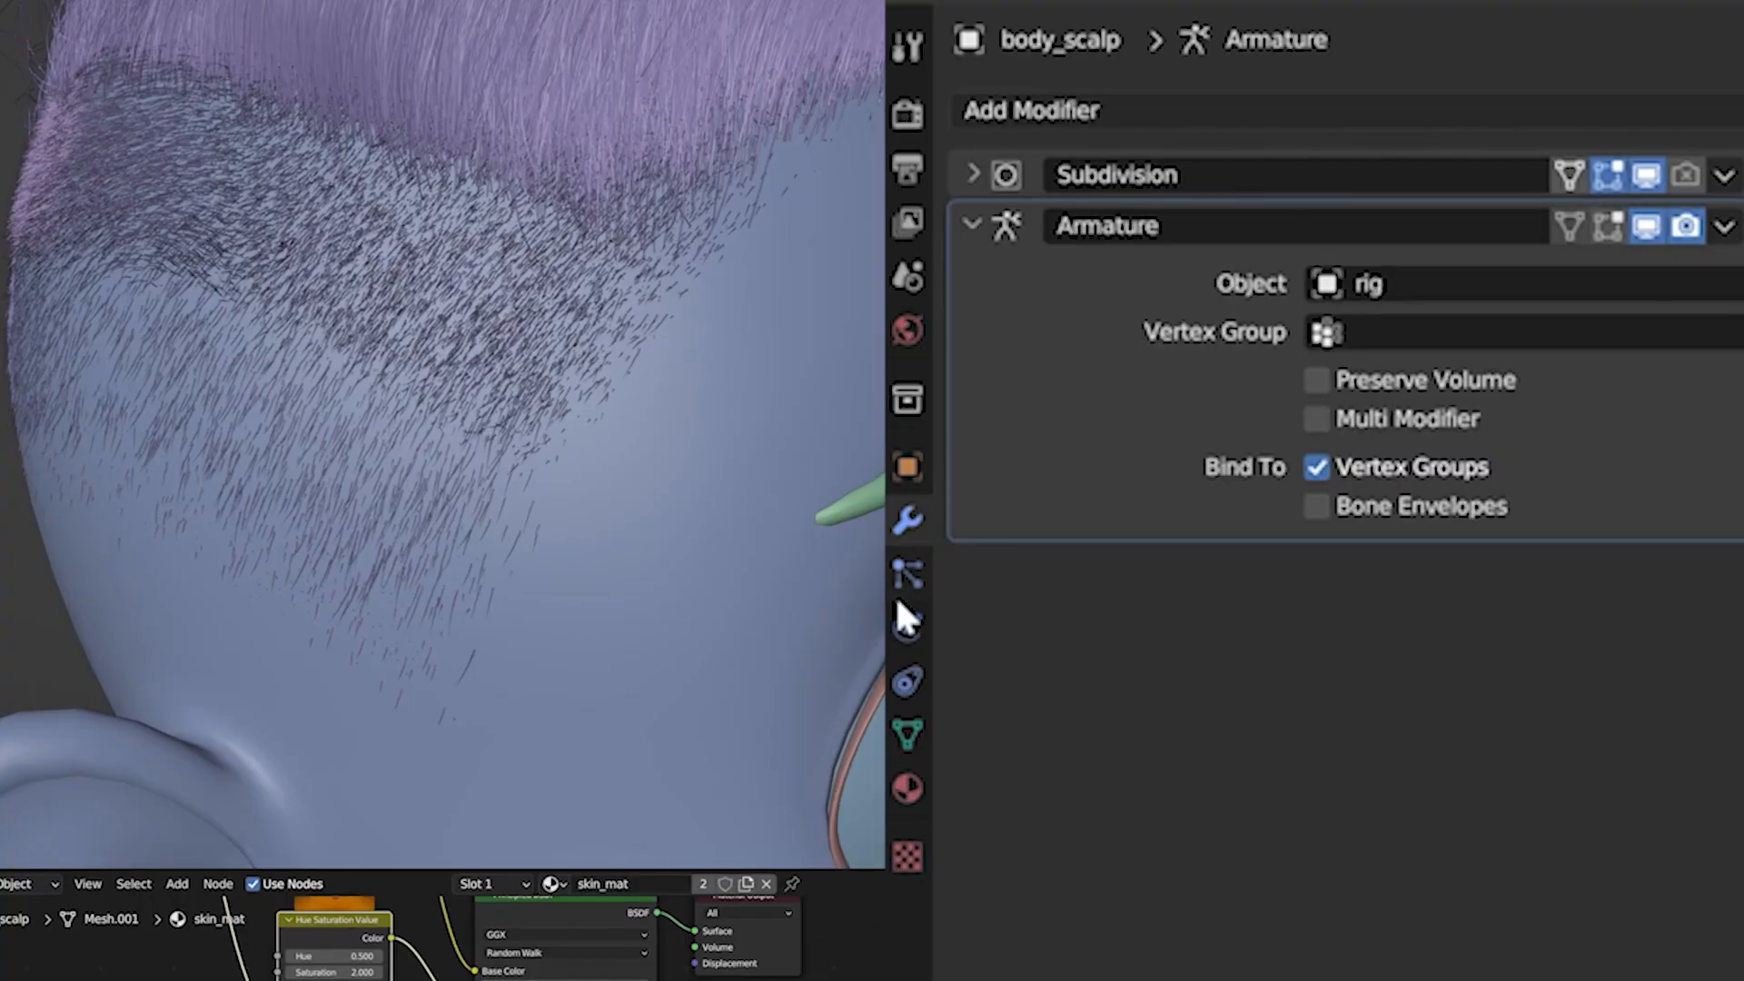
pyautogui.click(1421, 589)
pyautogui.scroll(5, 1564, 435)
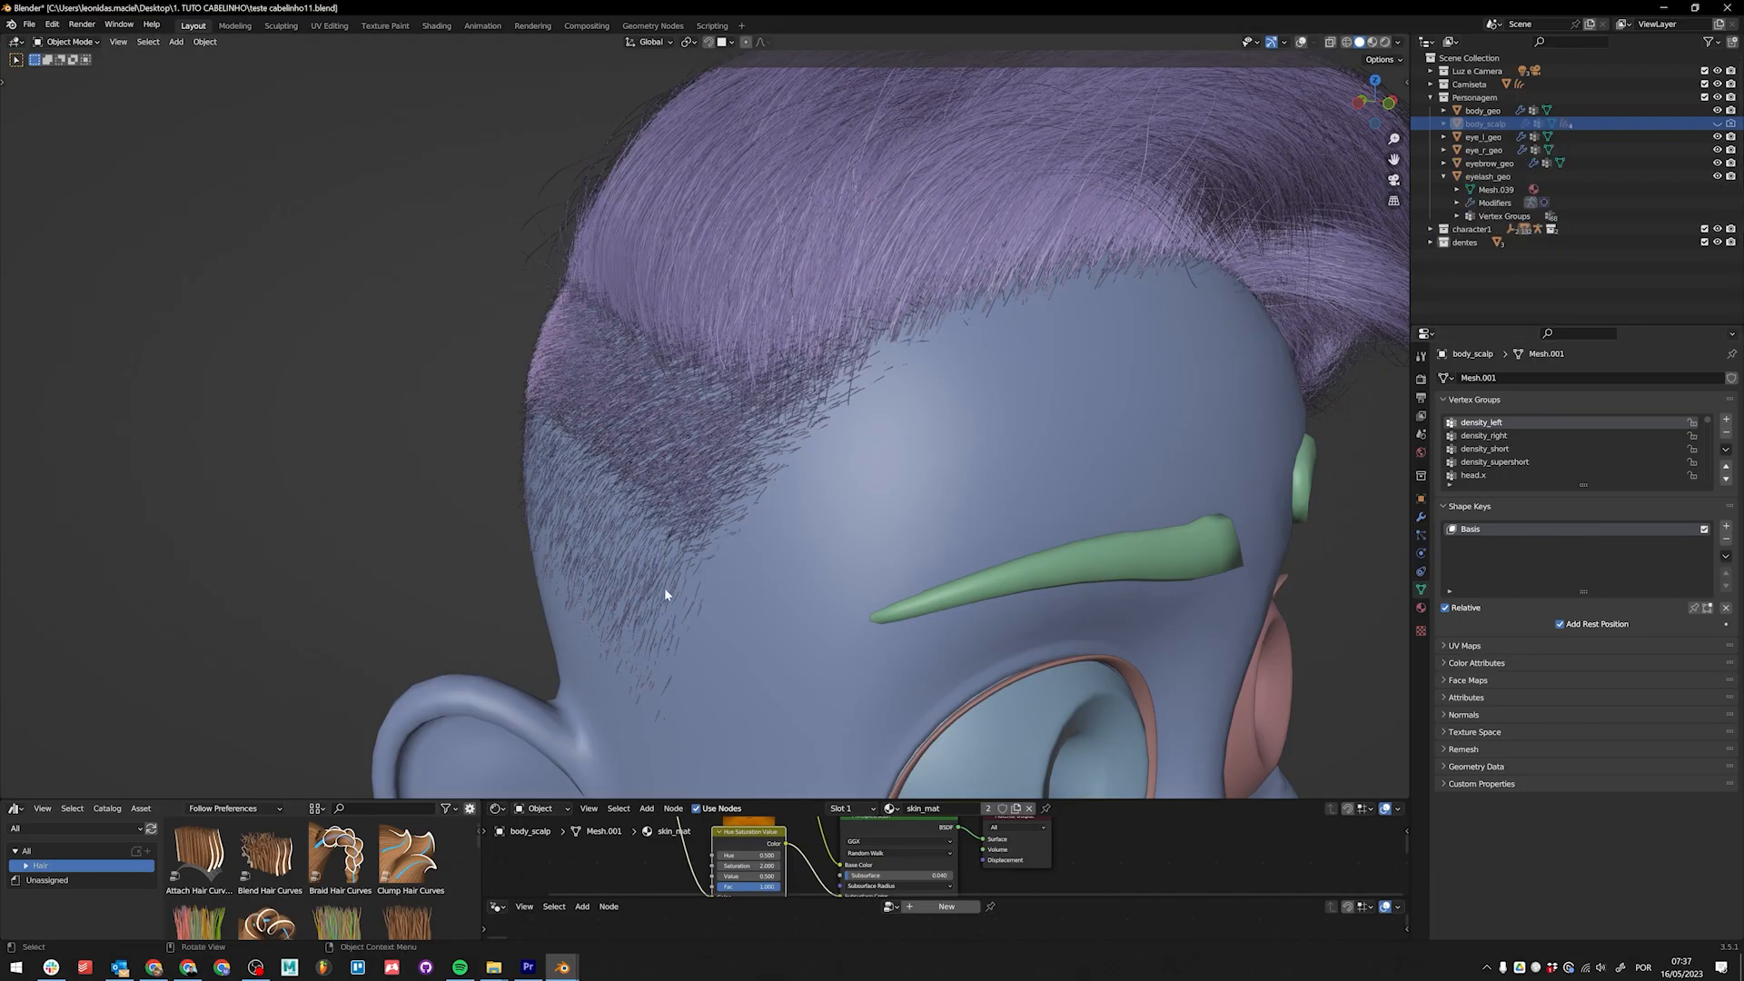
pyautogui.scroll(-6, 763, 414)
pyautogui.moveTo(786, 431); pyautogui.dragTo(863, 481, button='middle')
pyautogui.moveTo(831, 343); pyautogui.dragTo(832, 560, button='middle')
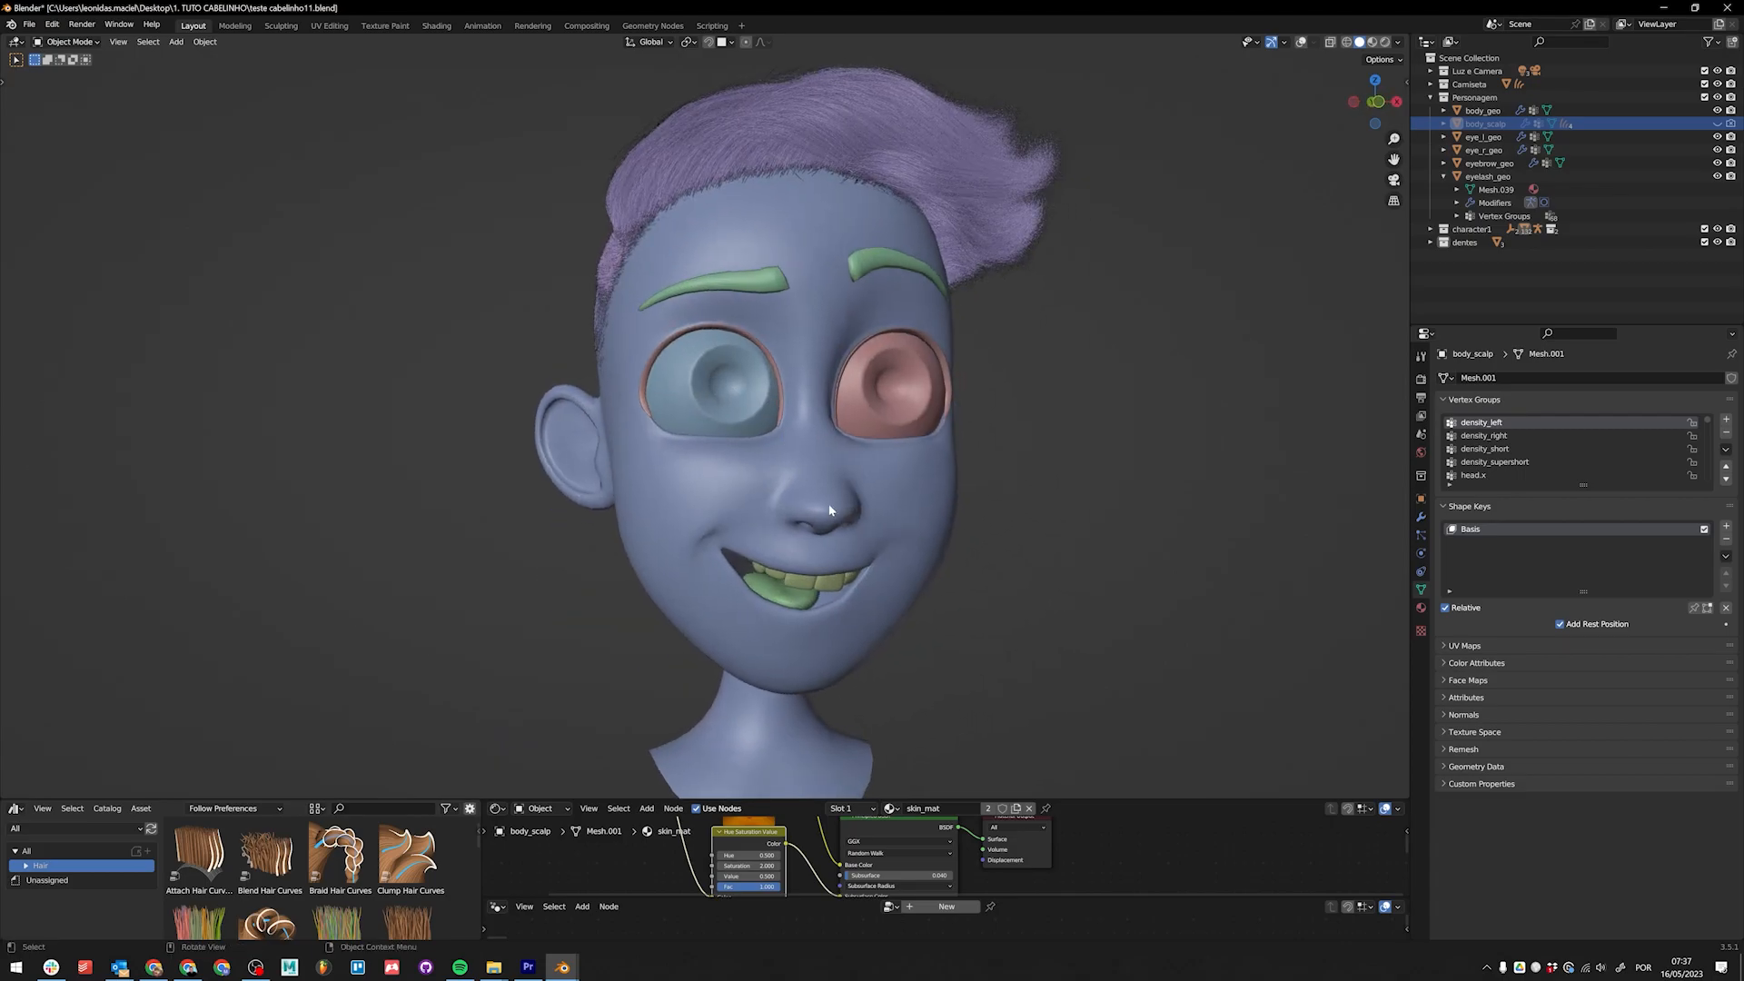
pyautogui.moveTo(914, 464); pyautogui.dragTo(823, 519, button='middle')
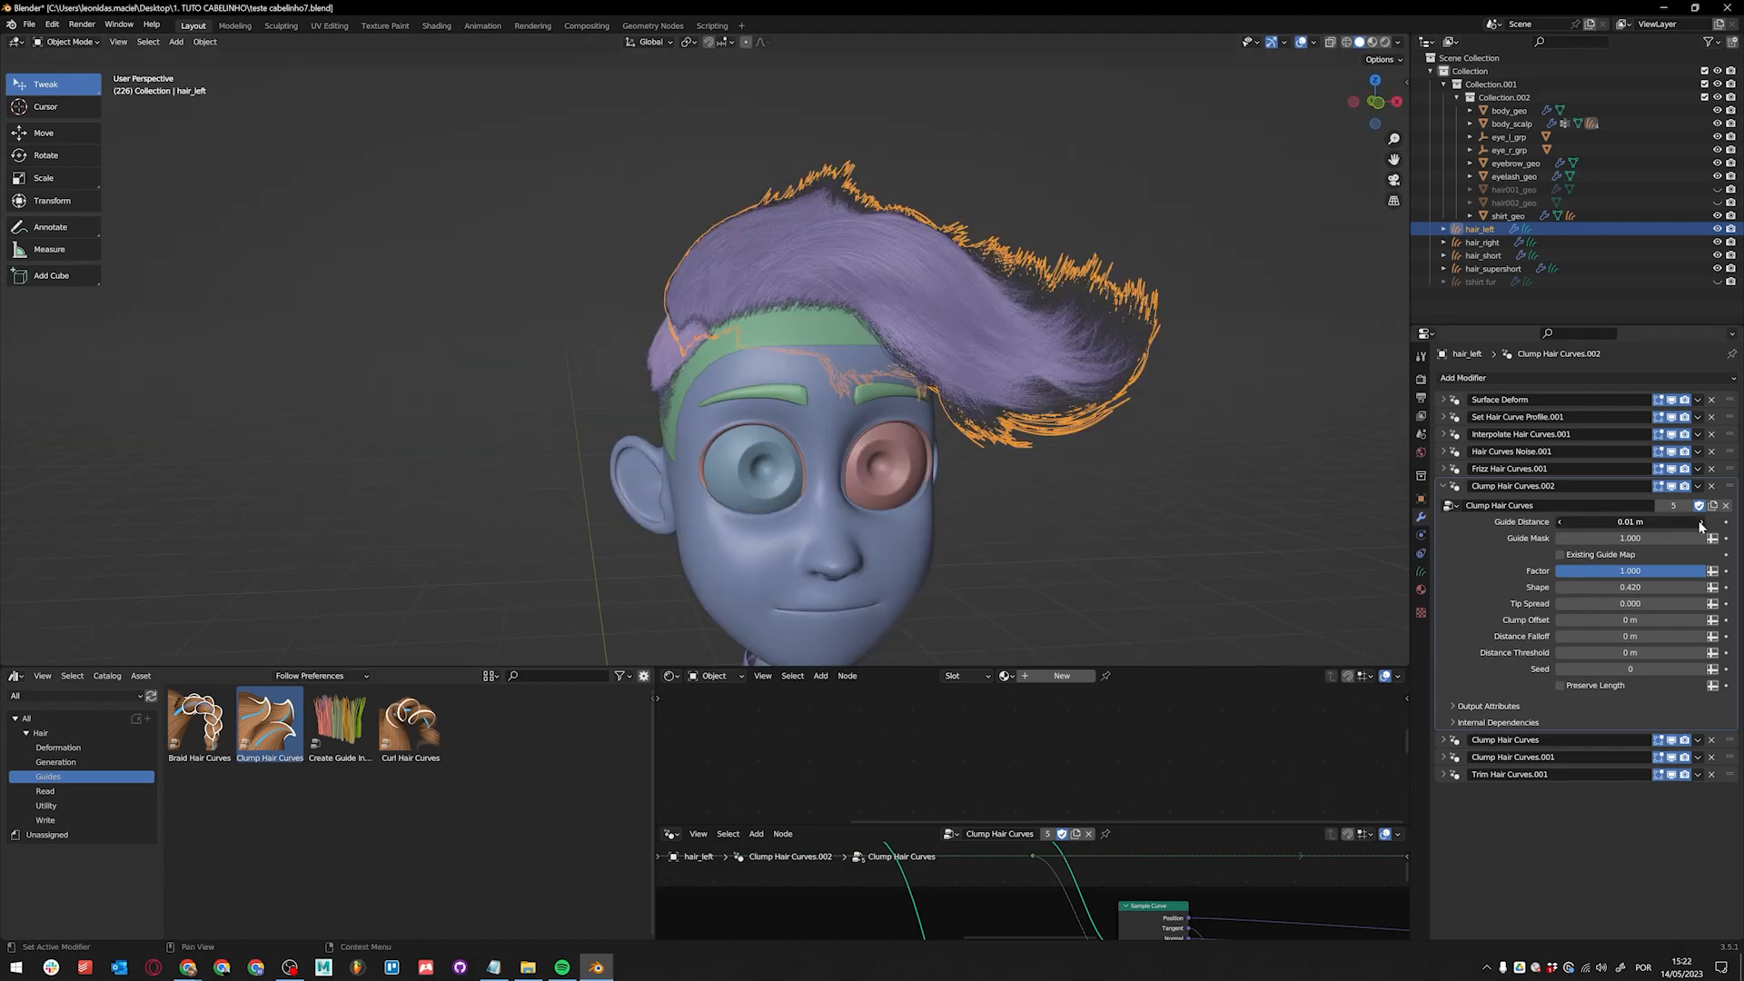
# Step: Append the custom hair node groups, including 000_Basic_Hair_Shader, from the external blend file and add a Geometry Nodes modifier to hair_right
pyautogui.scroll(3, 1114, 393)
pyautogui.moveTo(1114, 393); pyautogui.dragTo(1390, 484, button='middle')
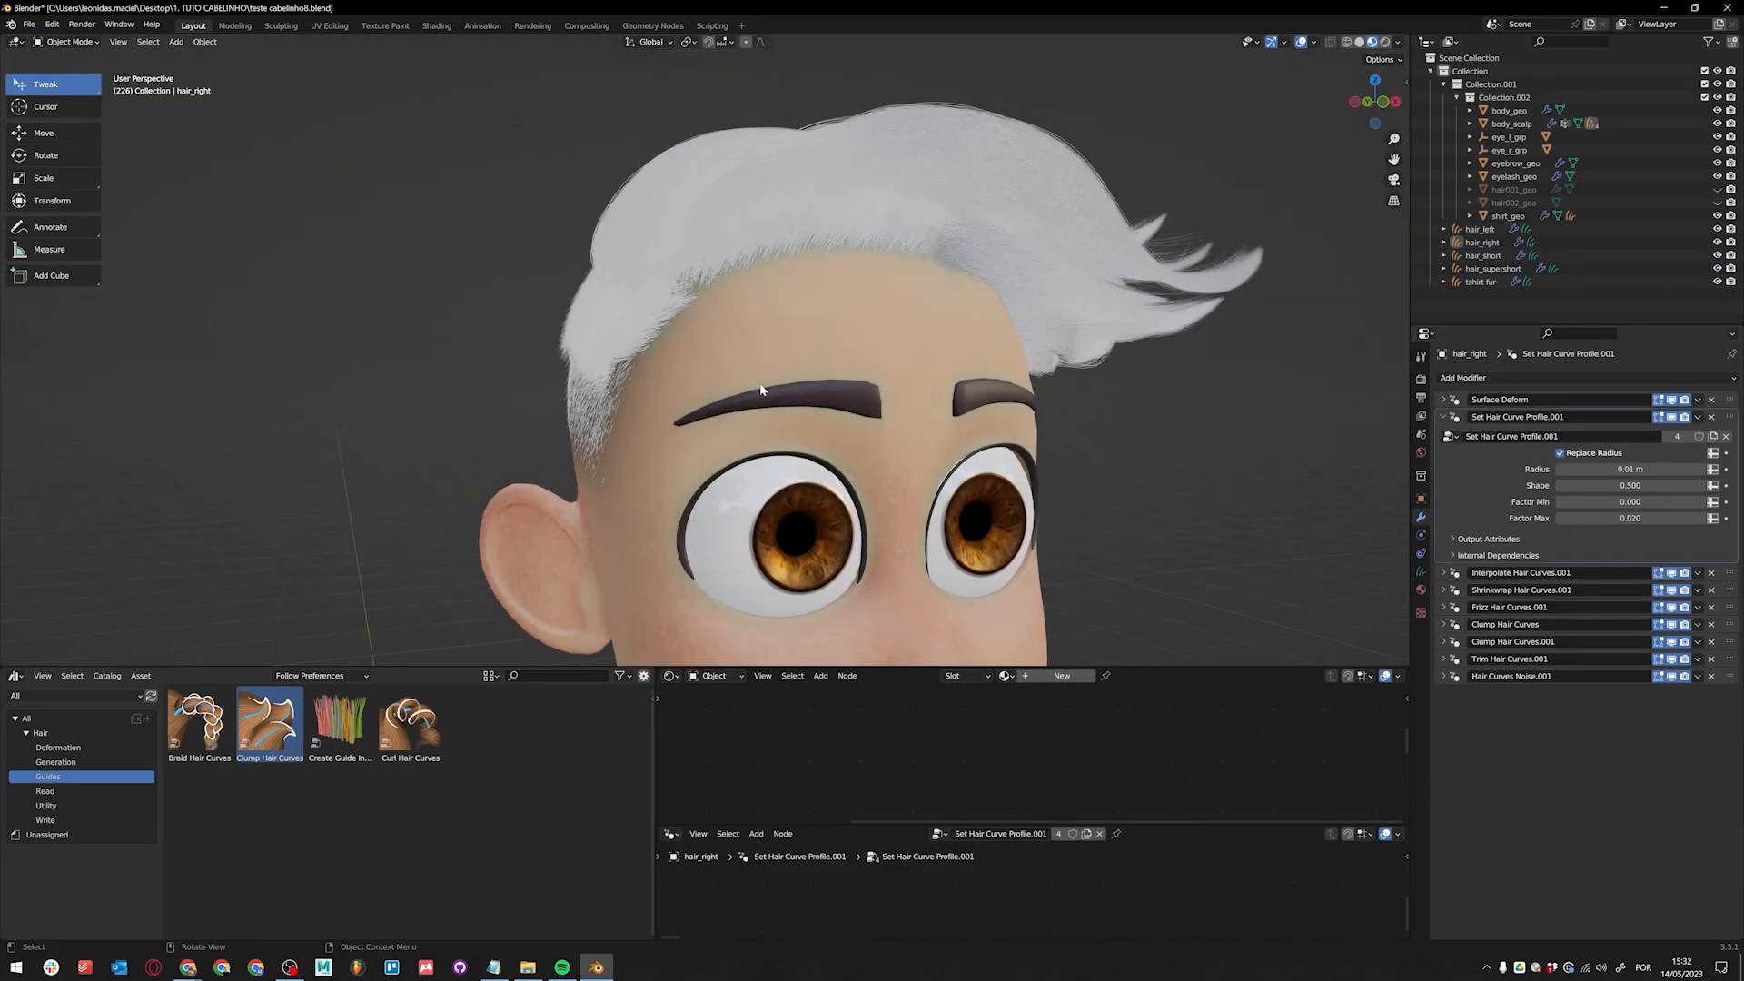
pyautogui.click(30, 24)
pyautogui.click(86, 169)
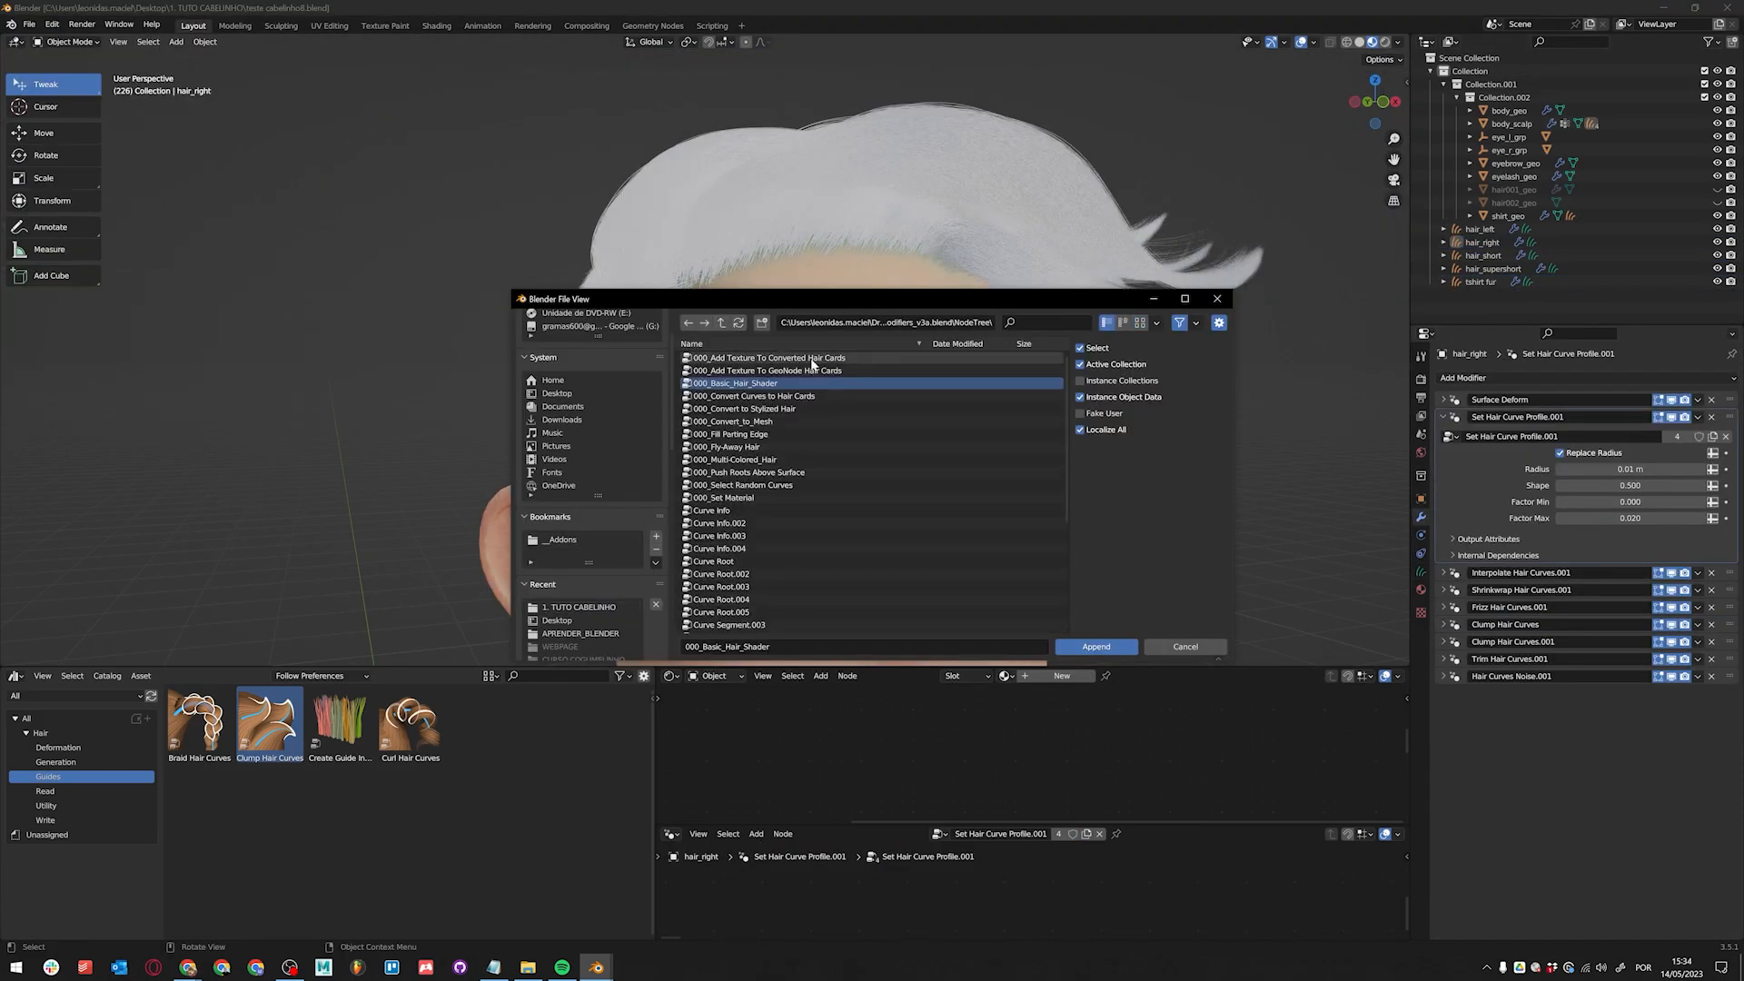
pyautogui.write('te')
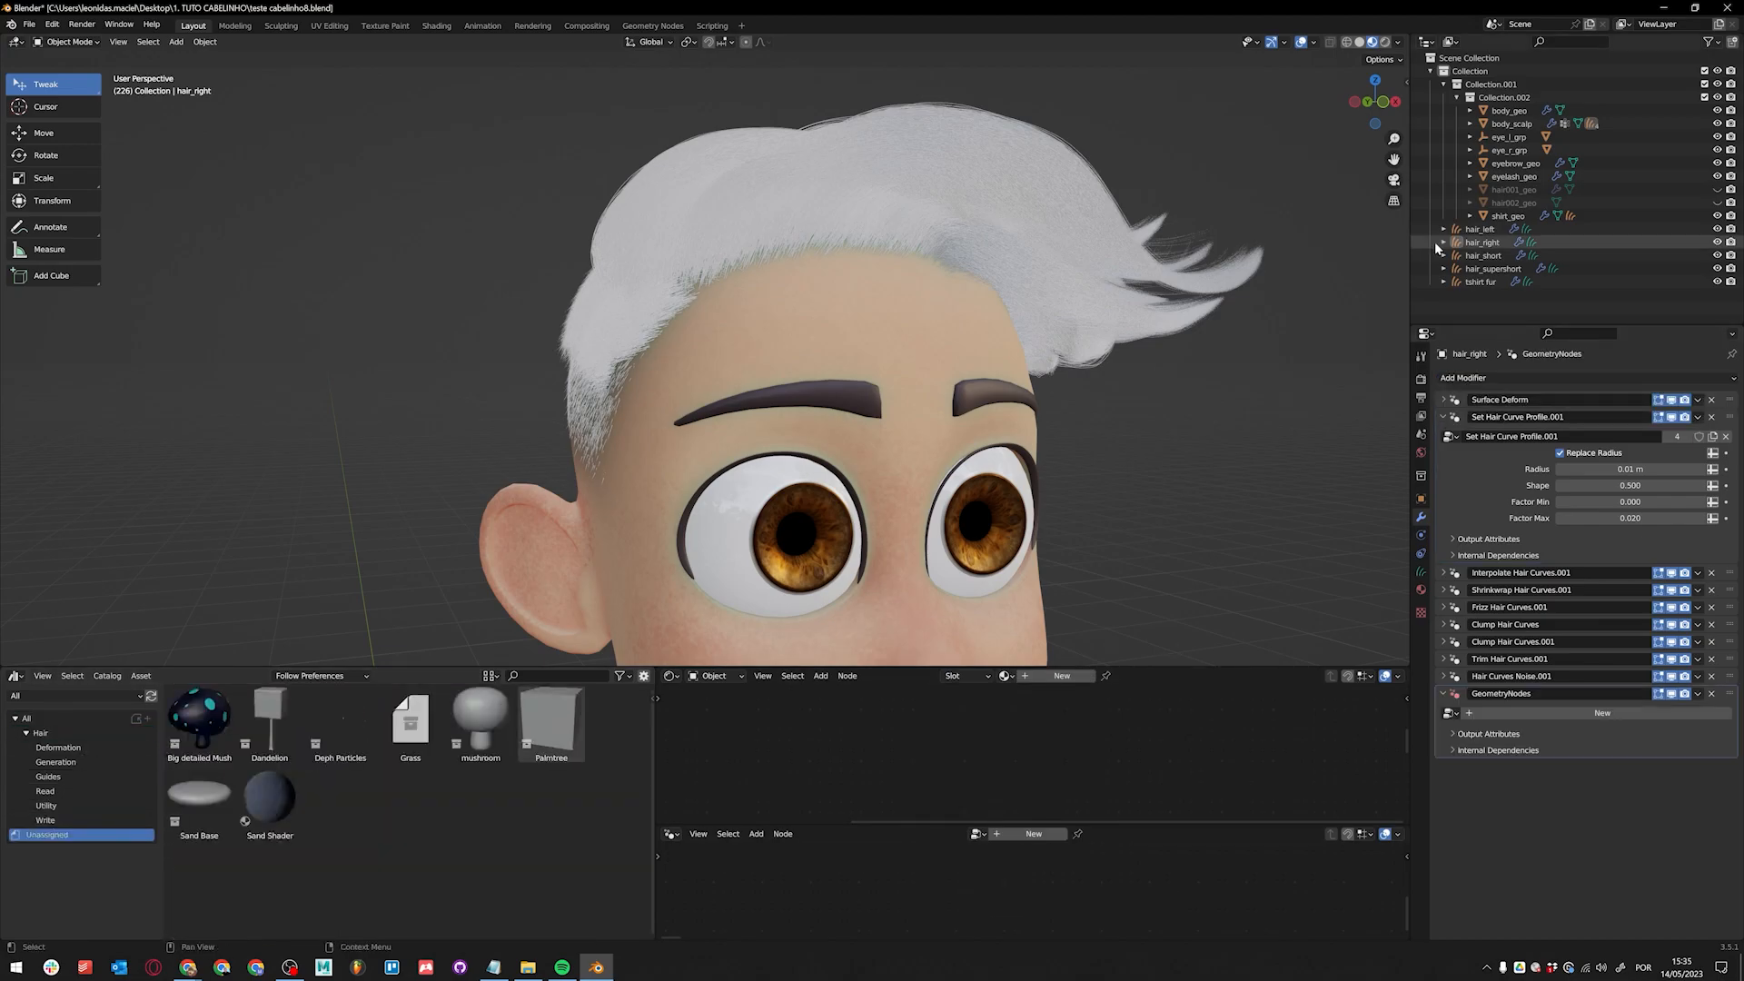